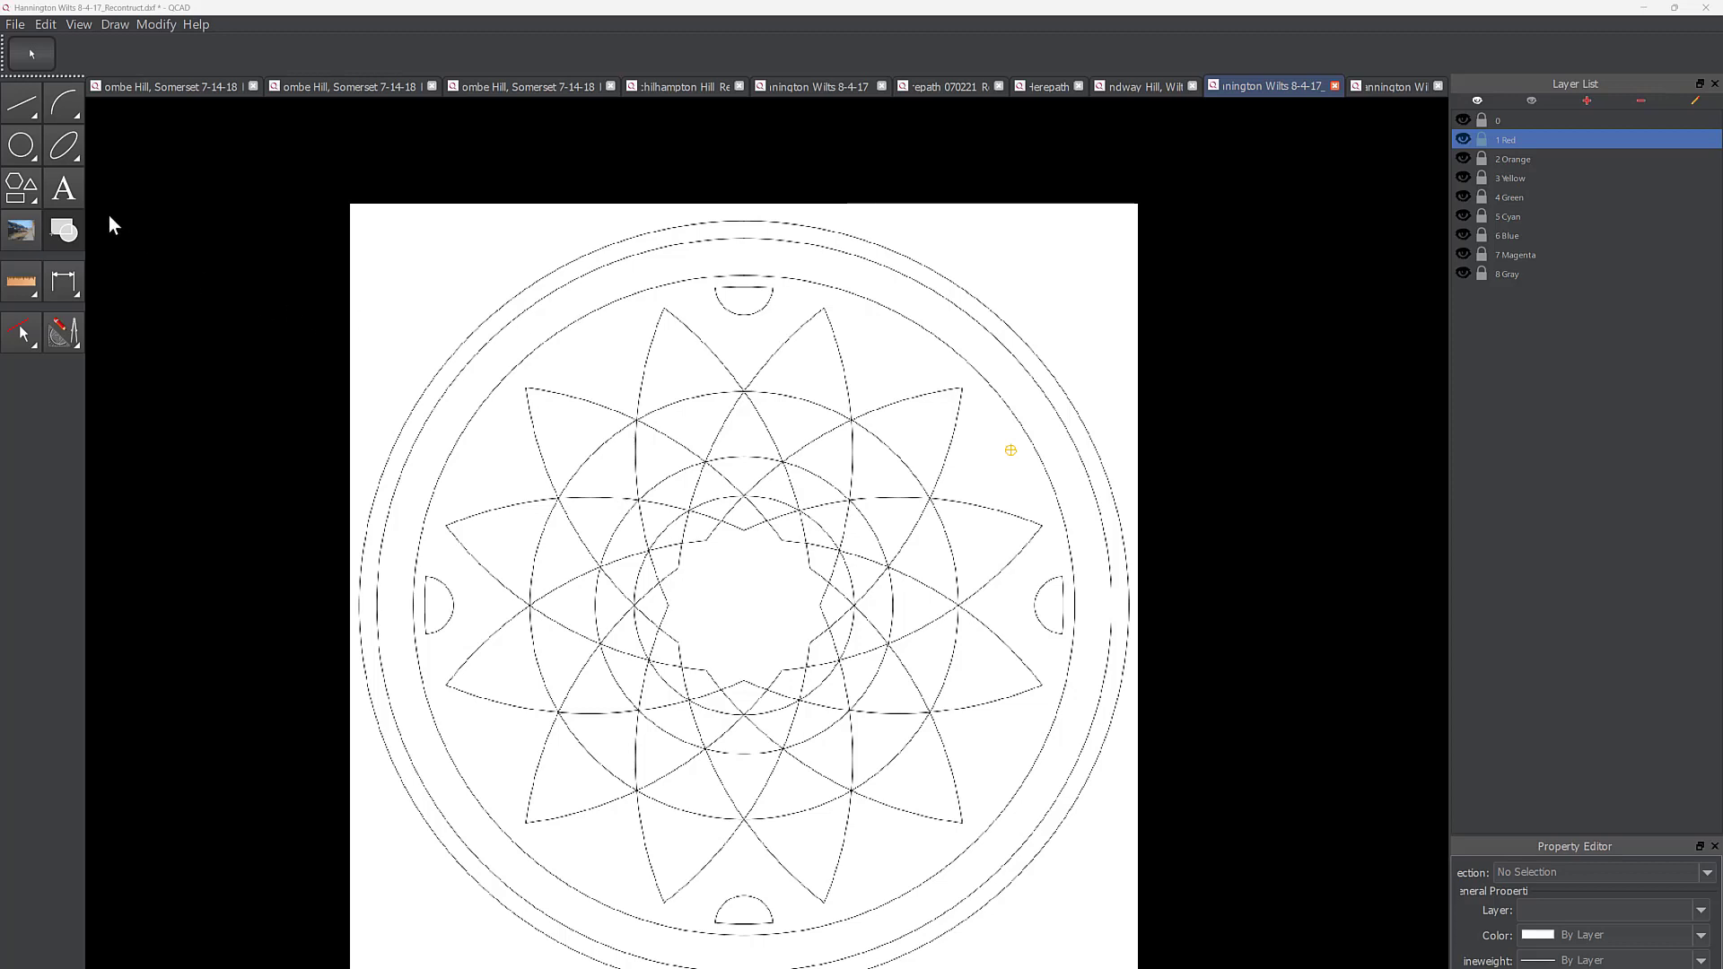
Step: Draw a three-point circle along a petal arc, through the upper-left petal tip, a point near the arc's inner end and the lower-right tip
{"action": "left_click", "coordinate": [22, 145]}
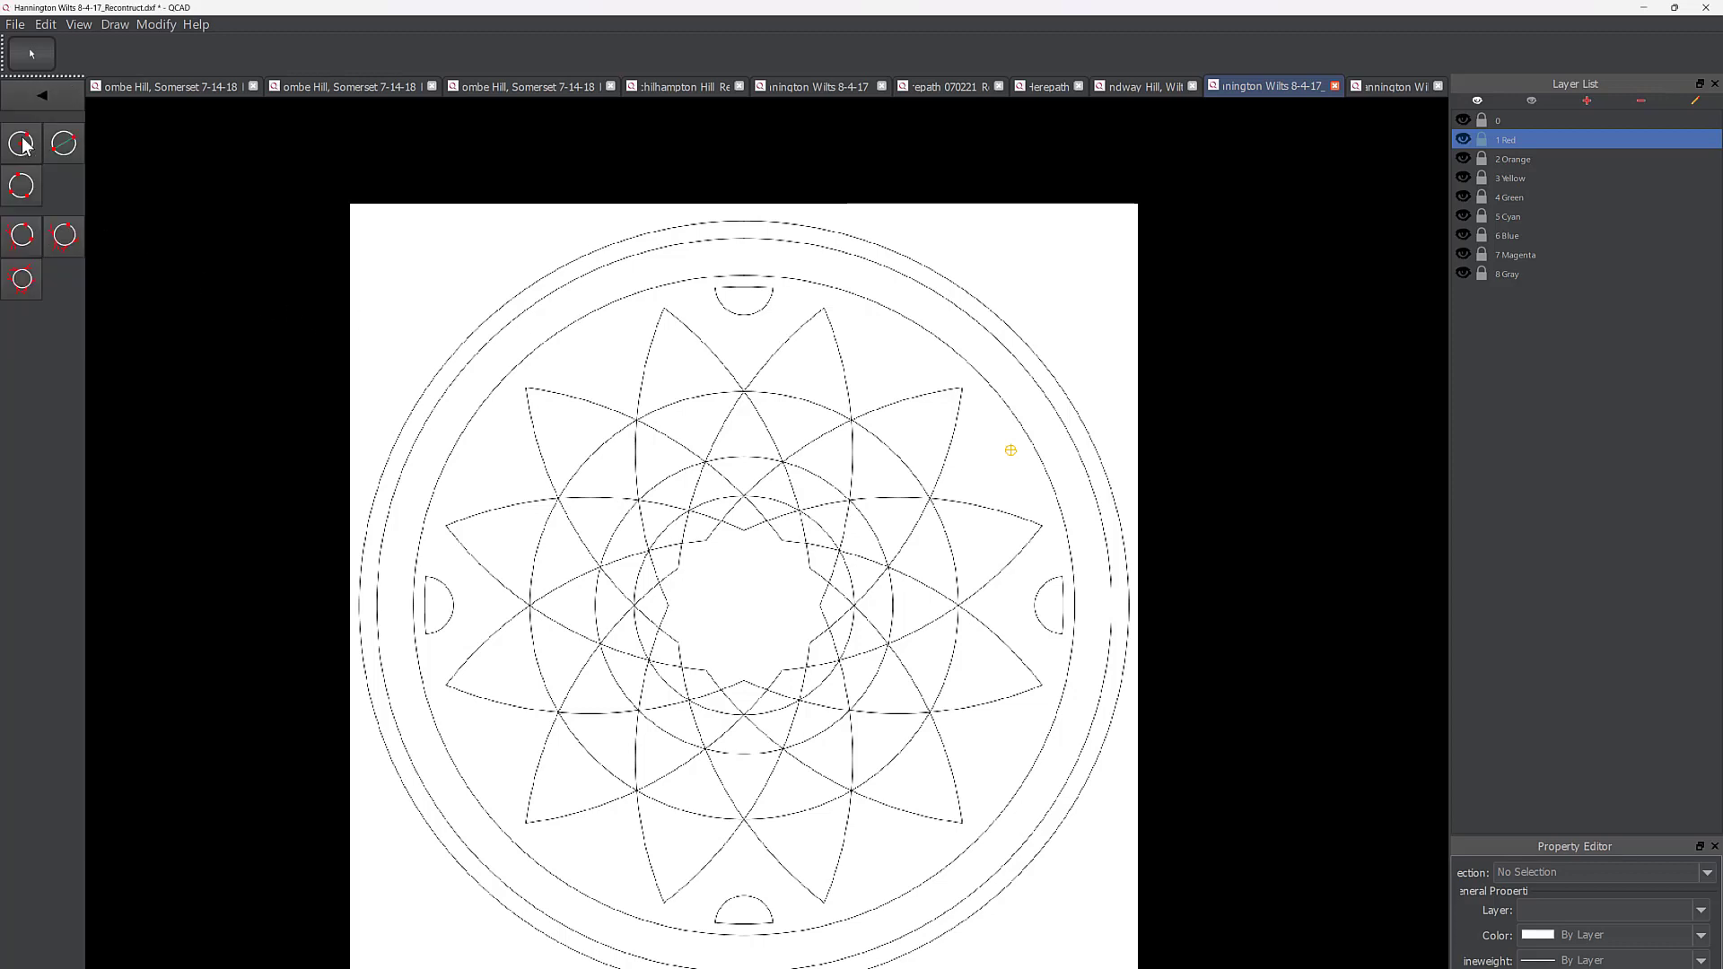
{"action": "left_click", "coordinate": [23, 194]}
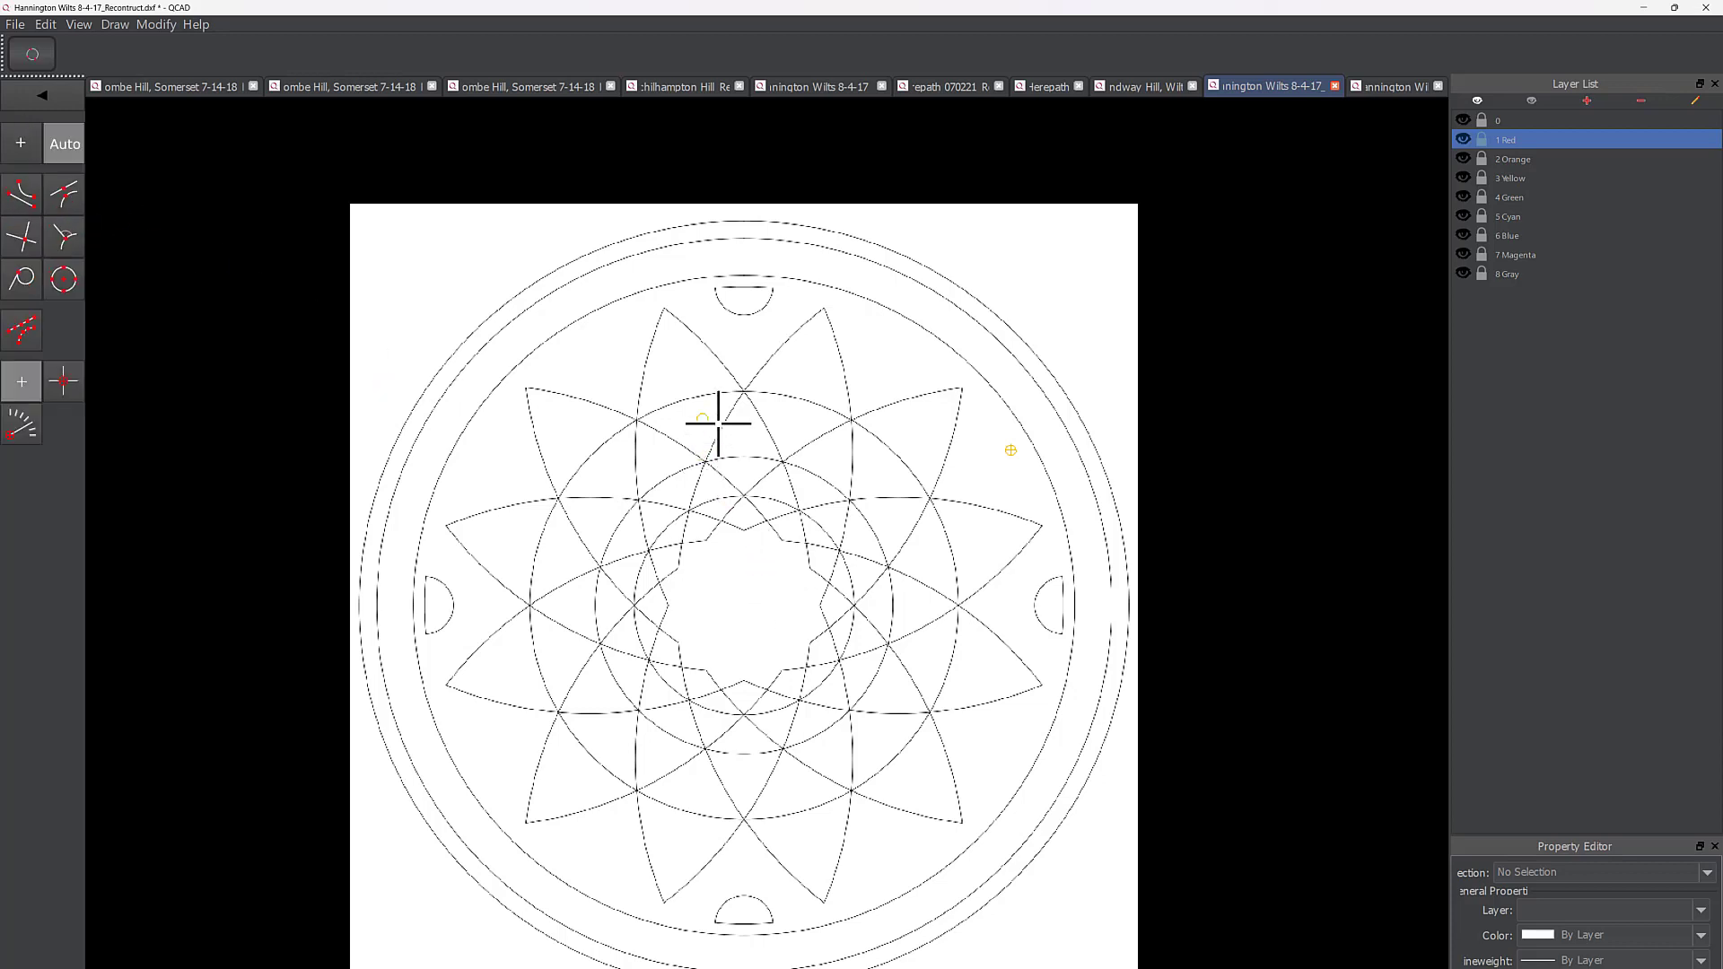
{"action": "scroll", "coordinate": [711, 400], "scroll_direction": "up", "scroll_amount": 3}
{"action": "scroll", "coordinate": [710, 413], "scroll_direction": "up", "scroll_amount": 1}
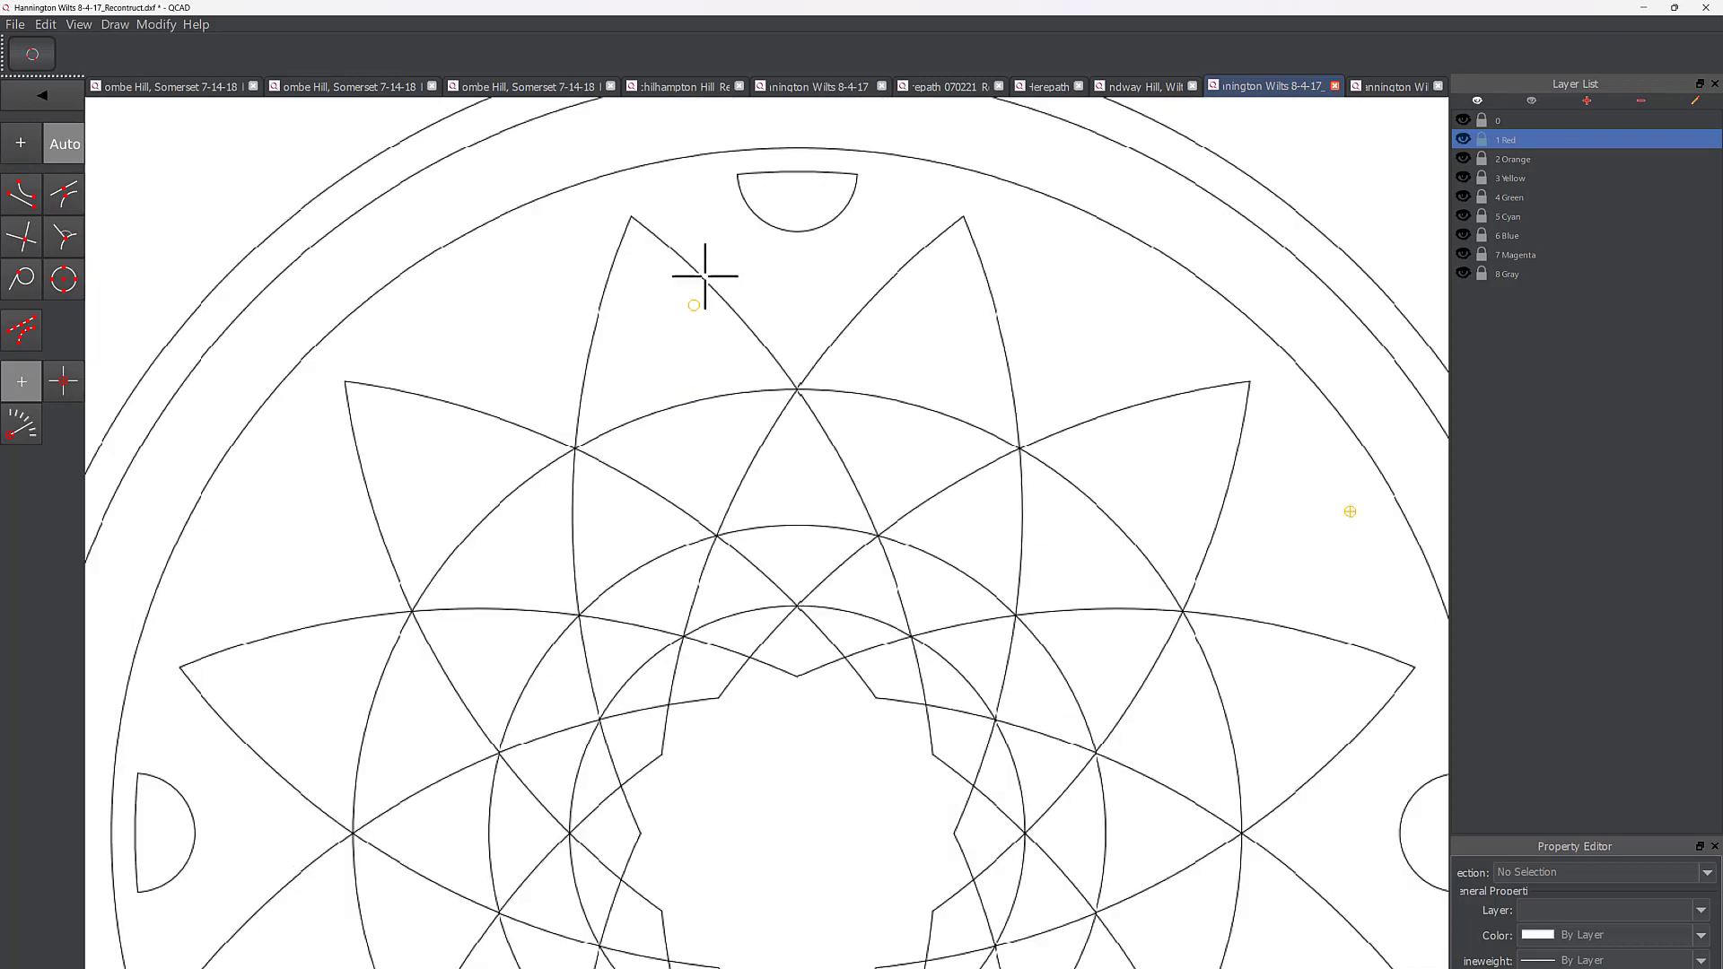
{"action": "left_click", "coordinate": [647, 233]}
{"action": "scroll", "coordinate": [728, 671], "scroll_direction": "down", "scroll_amount": 3}
{"action": "mouse_move", "coordinate": [756, 831]}
{"action": "middle_mouse_down"}
{"action": "mouse_move", "coordinate": [708, 669]}
{"action": "mouse_move", "coordinate": [711, 597]}
{"action": "middle_mouse_up"}
{"action": "scroll", "coordinate": [711, 597], "scroll_direction": "up", "scroll_amount": 2}
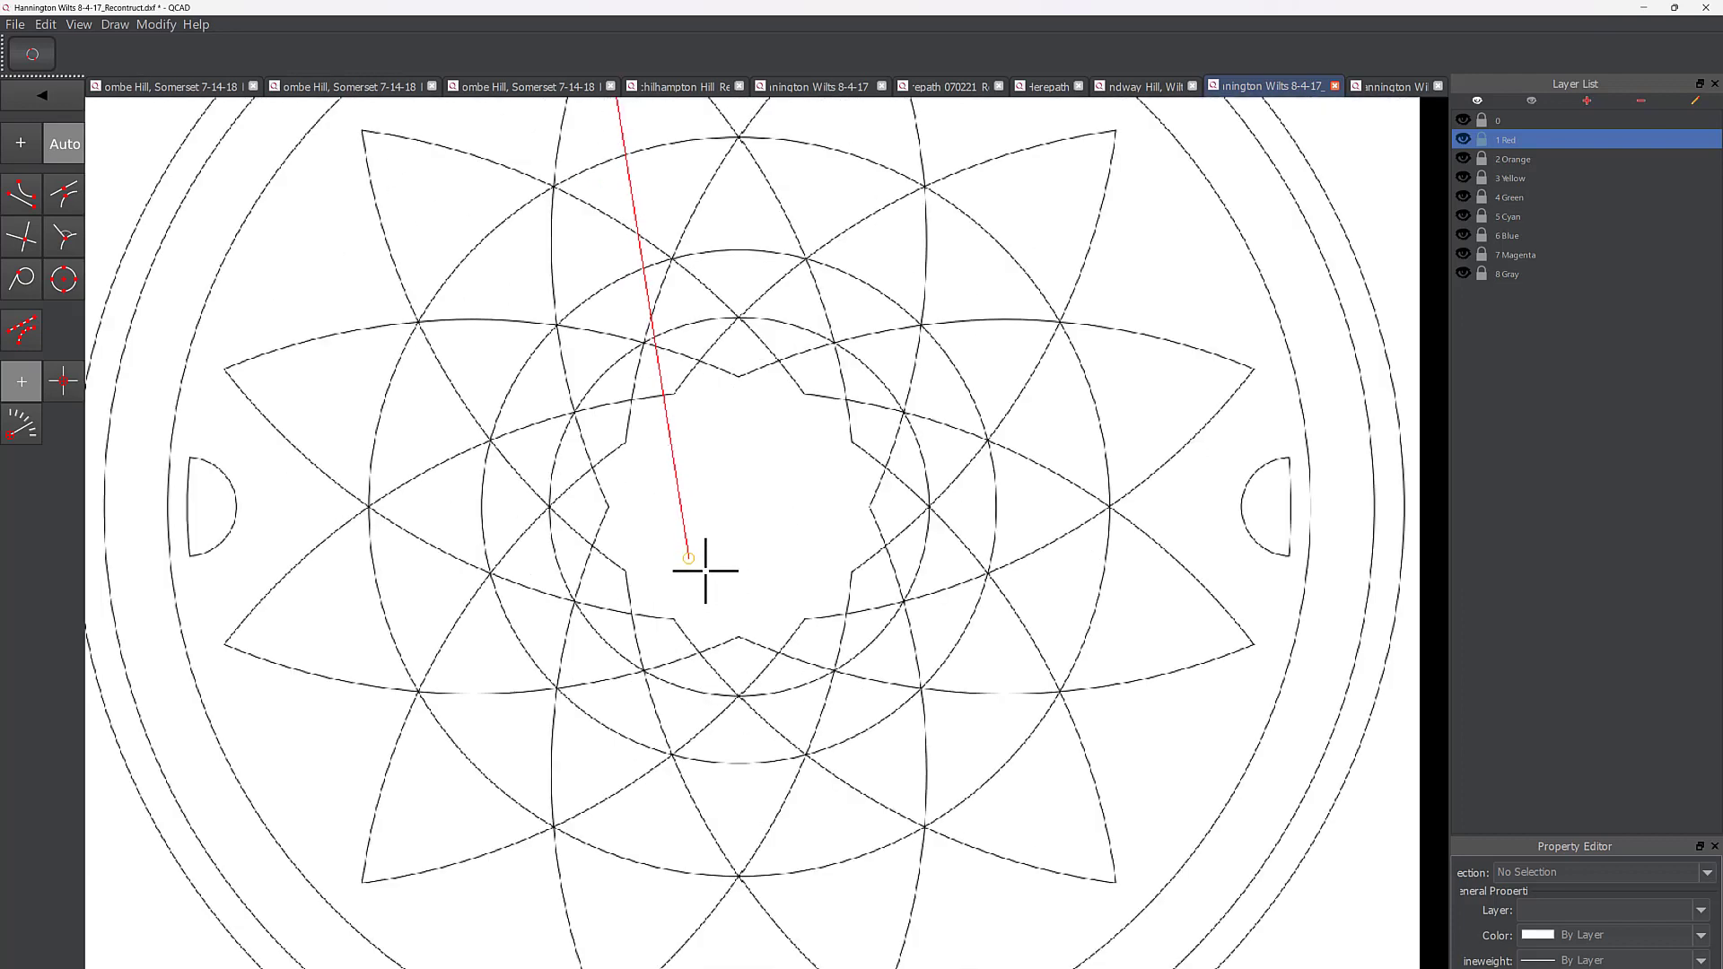
{"action": "left_click", "coordinate": [600, 460]}
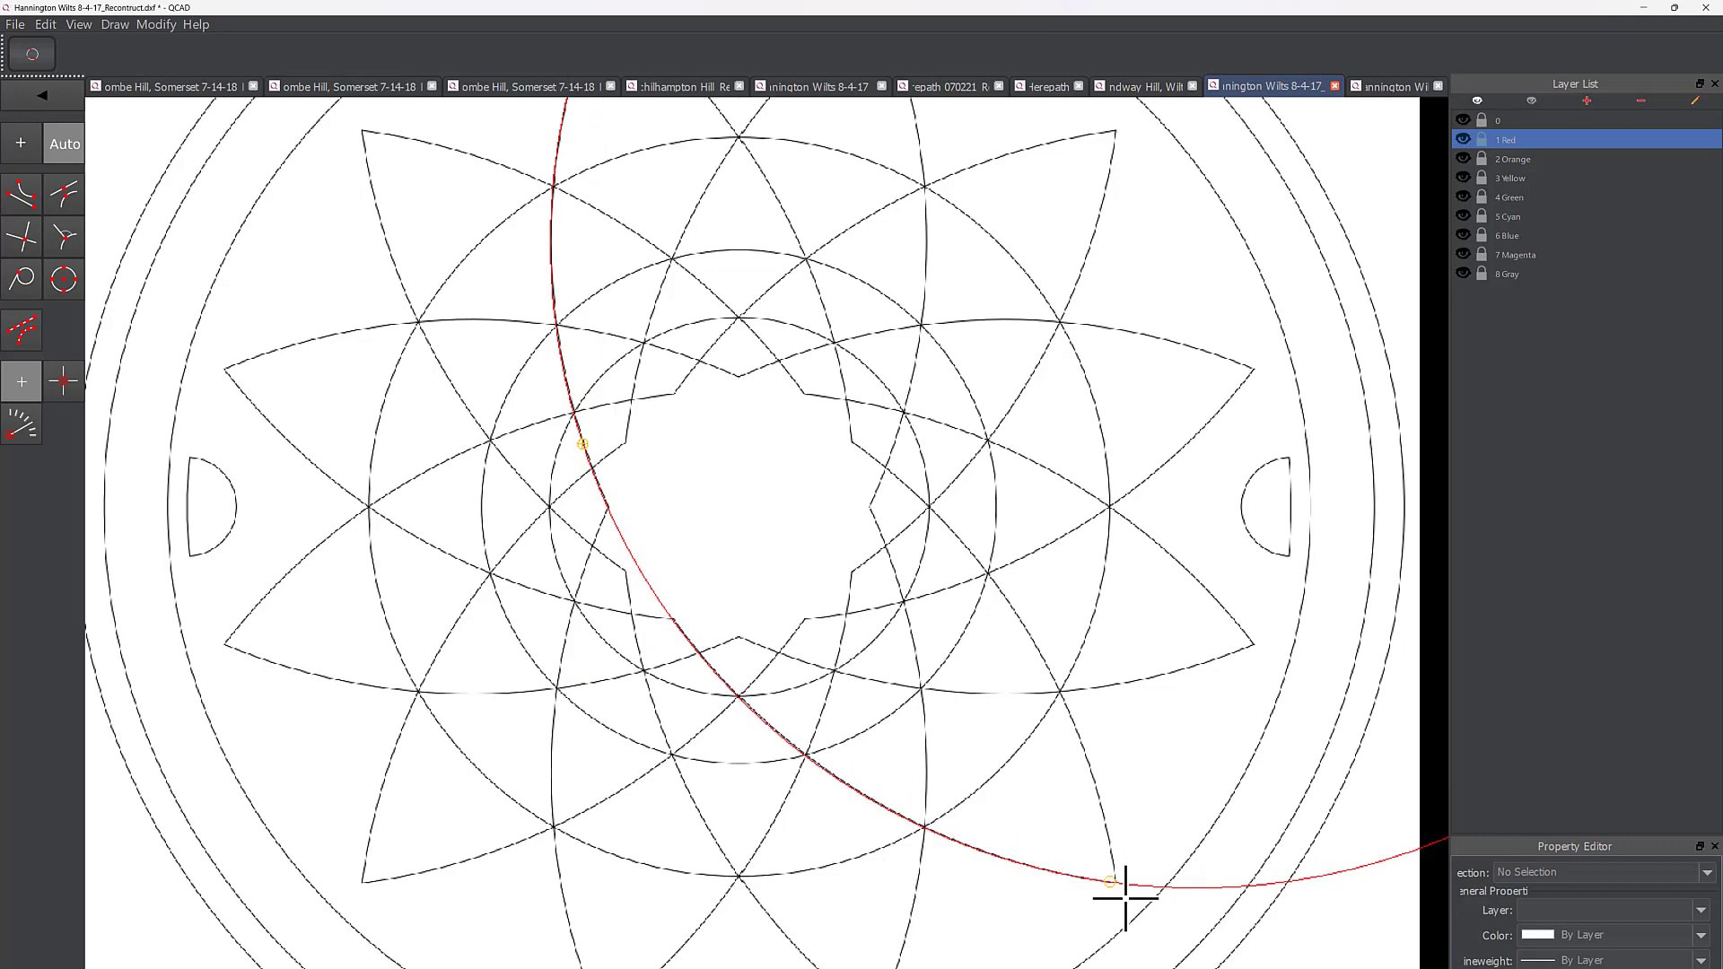
{"action": "scroll", "coordinate": [1023, 550], "scroll_direction": "down", "scroll_amount": 3}
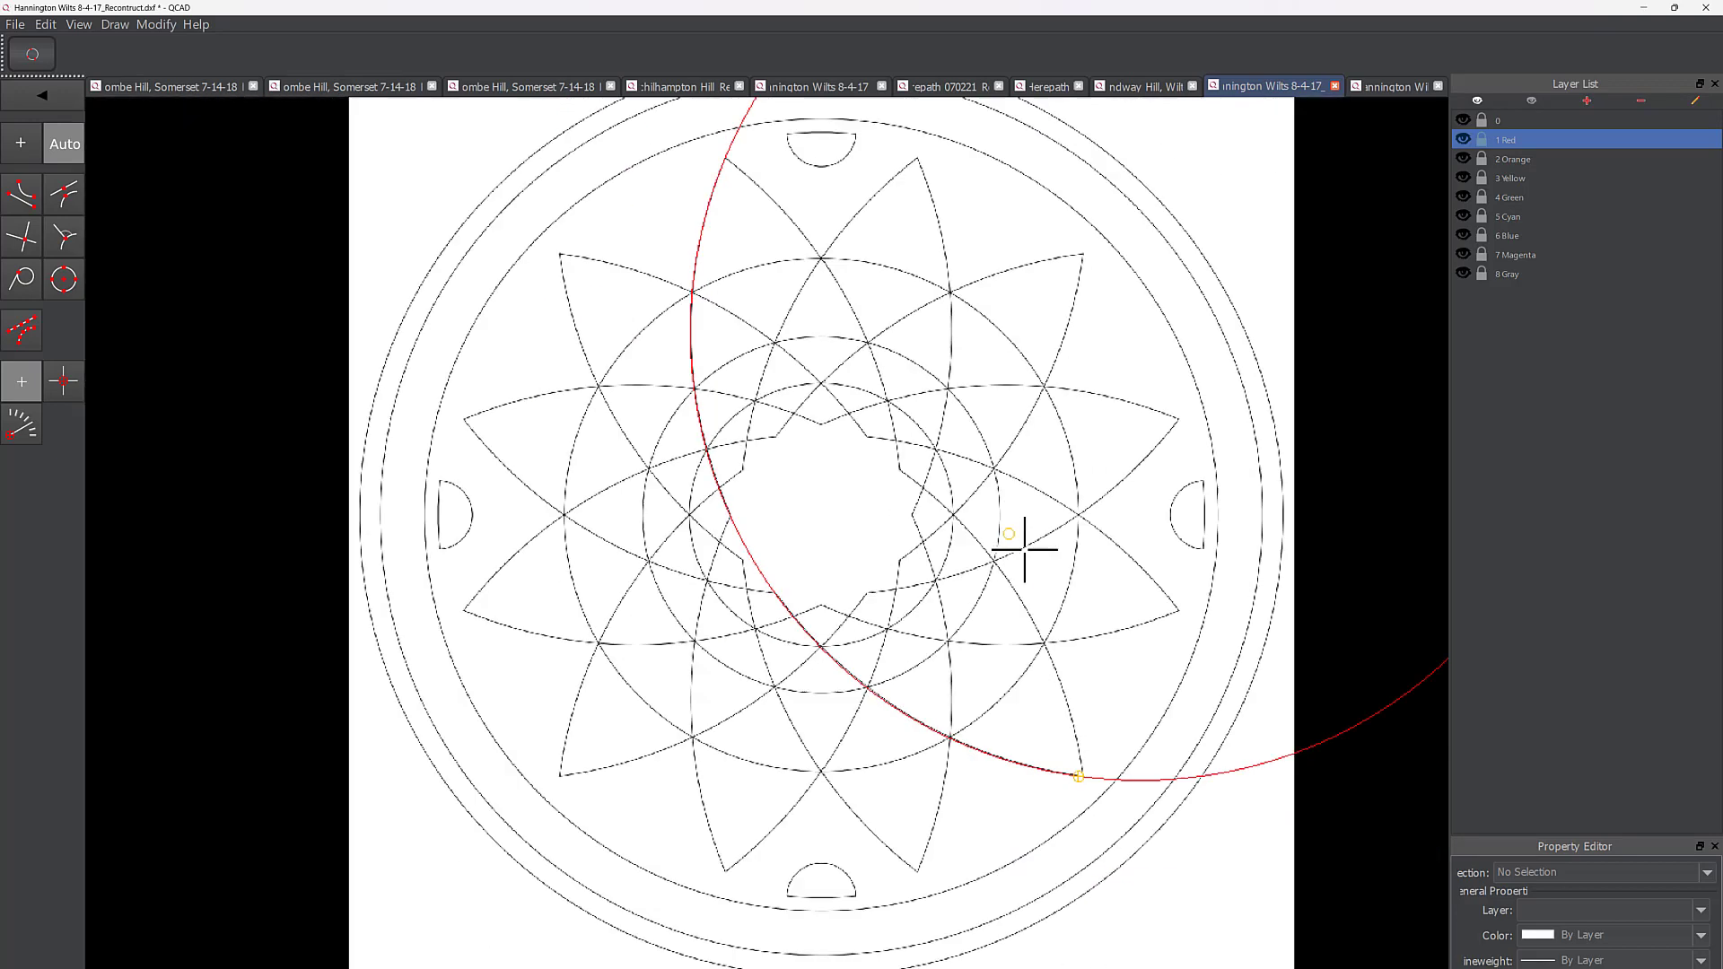
{"action": "middle_click_drag", "start_coordinate": [966, 419], "coordinate": [885, 473]}
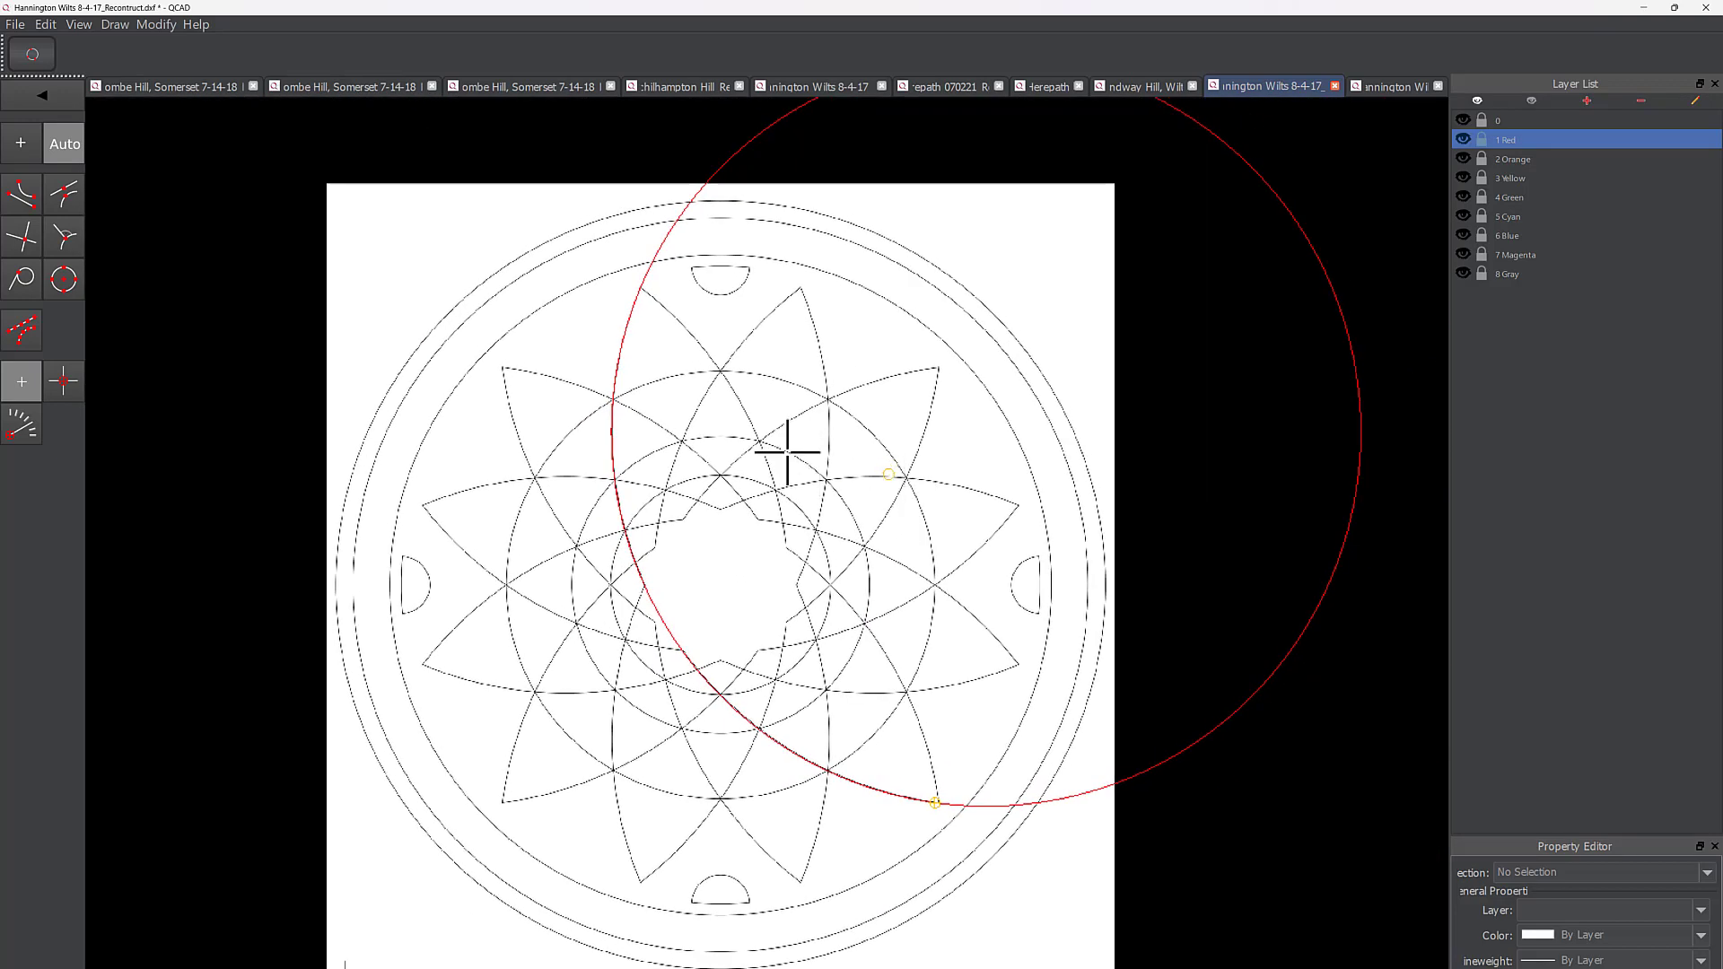
{"action": "right_click", "coordinate": [858, 296]}
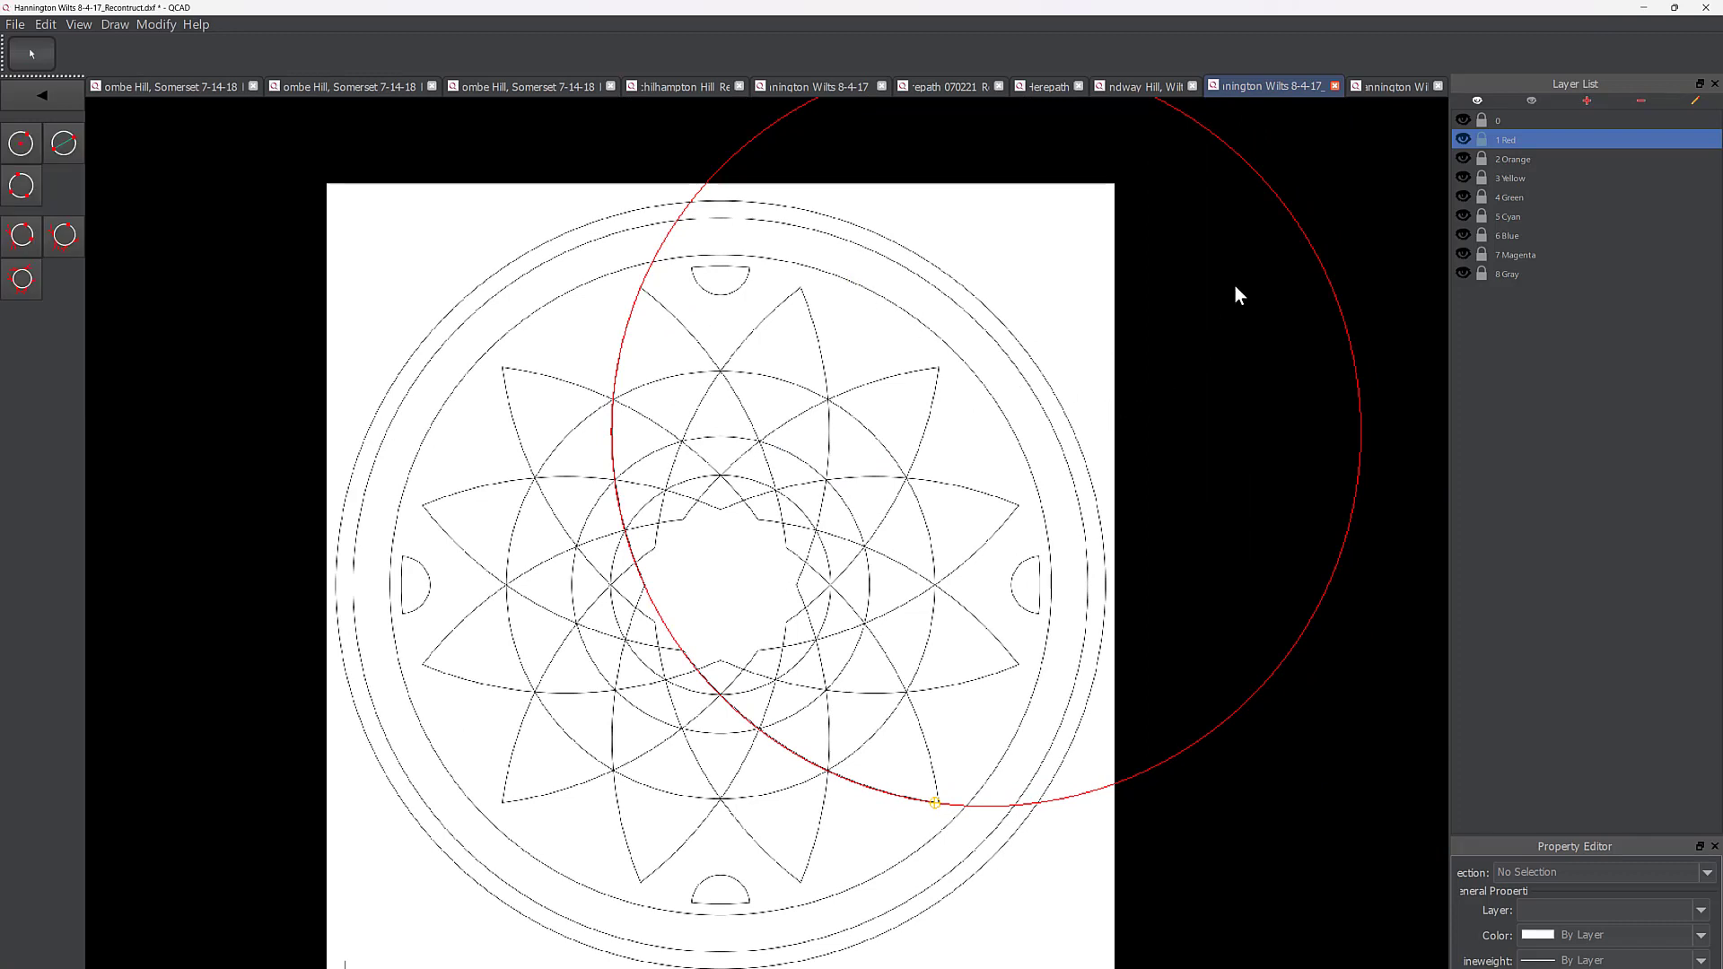
{"action": "left_click", "coordinate": [1271, 194]}
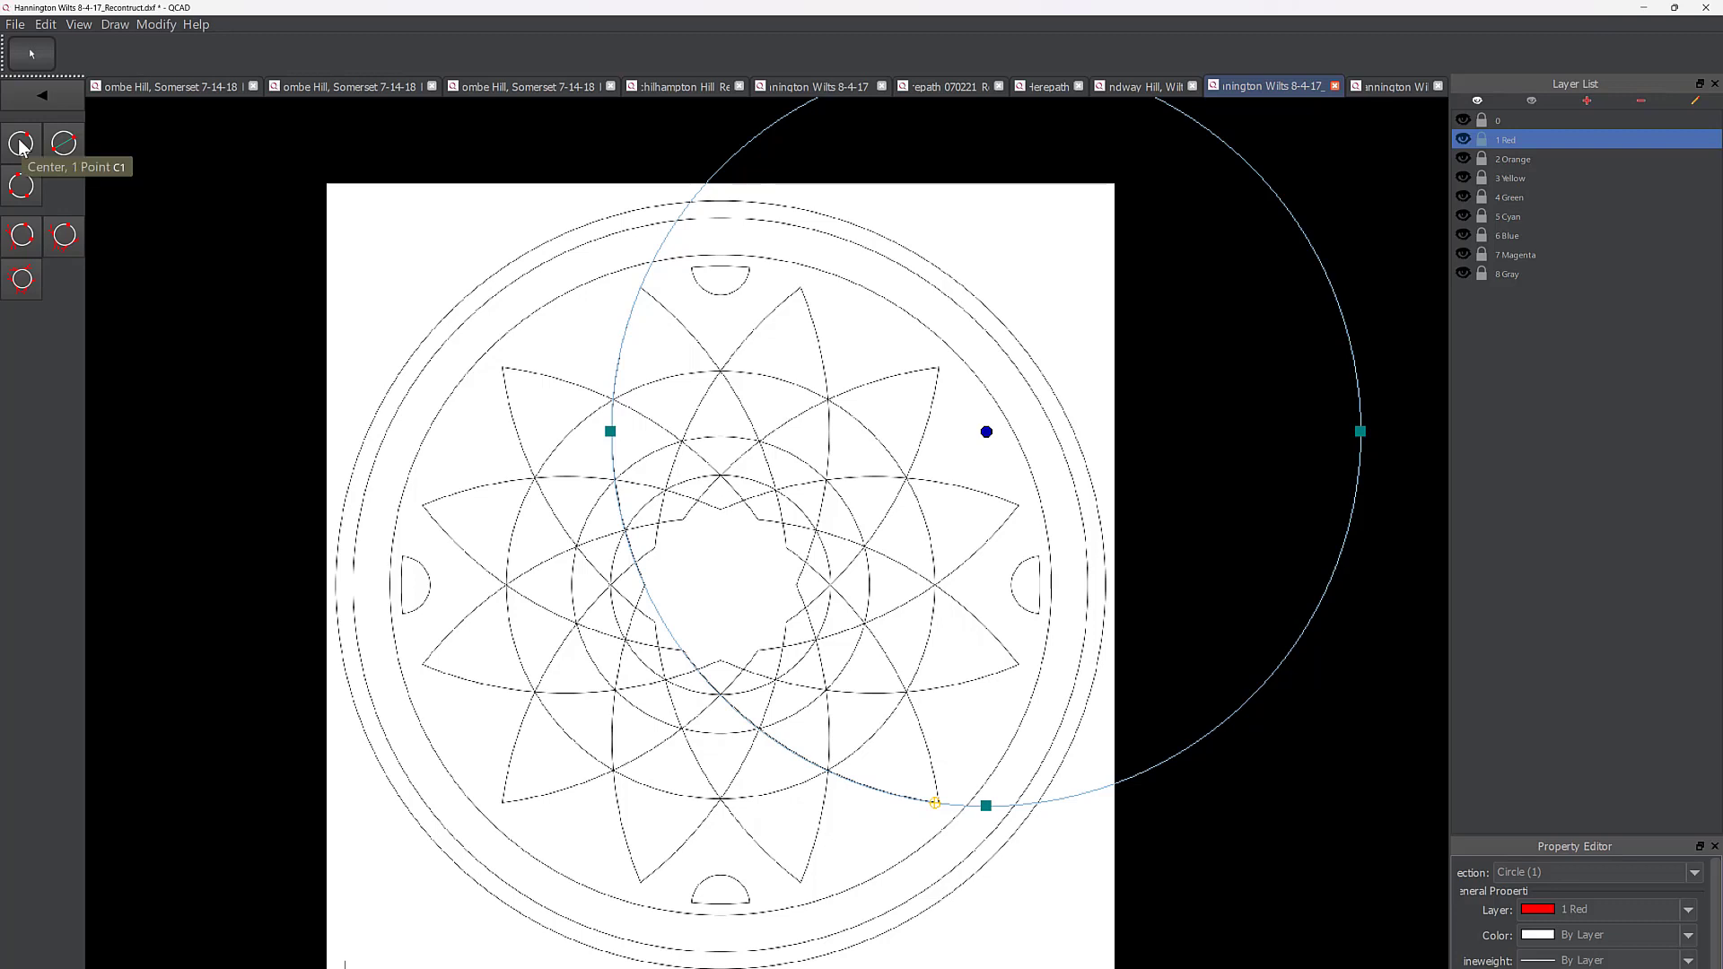
Step: Draw a three-point circle through the outer petal tips, picking the upper-right, lower-left and lower-right side tips
{"action": "left_click", "coordinate": [21, 187]}
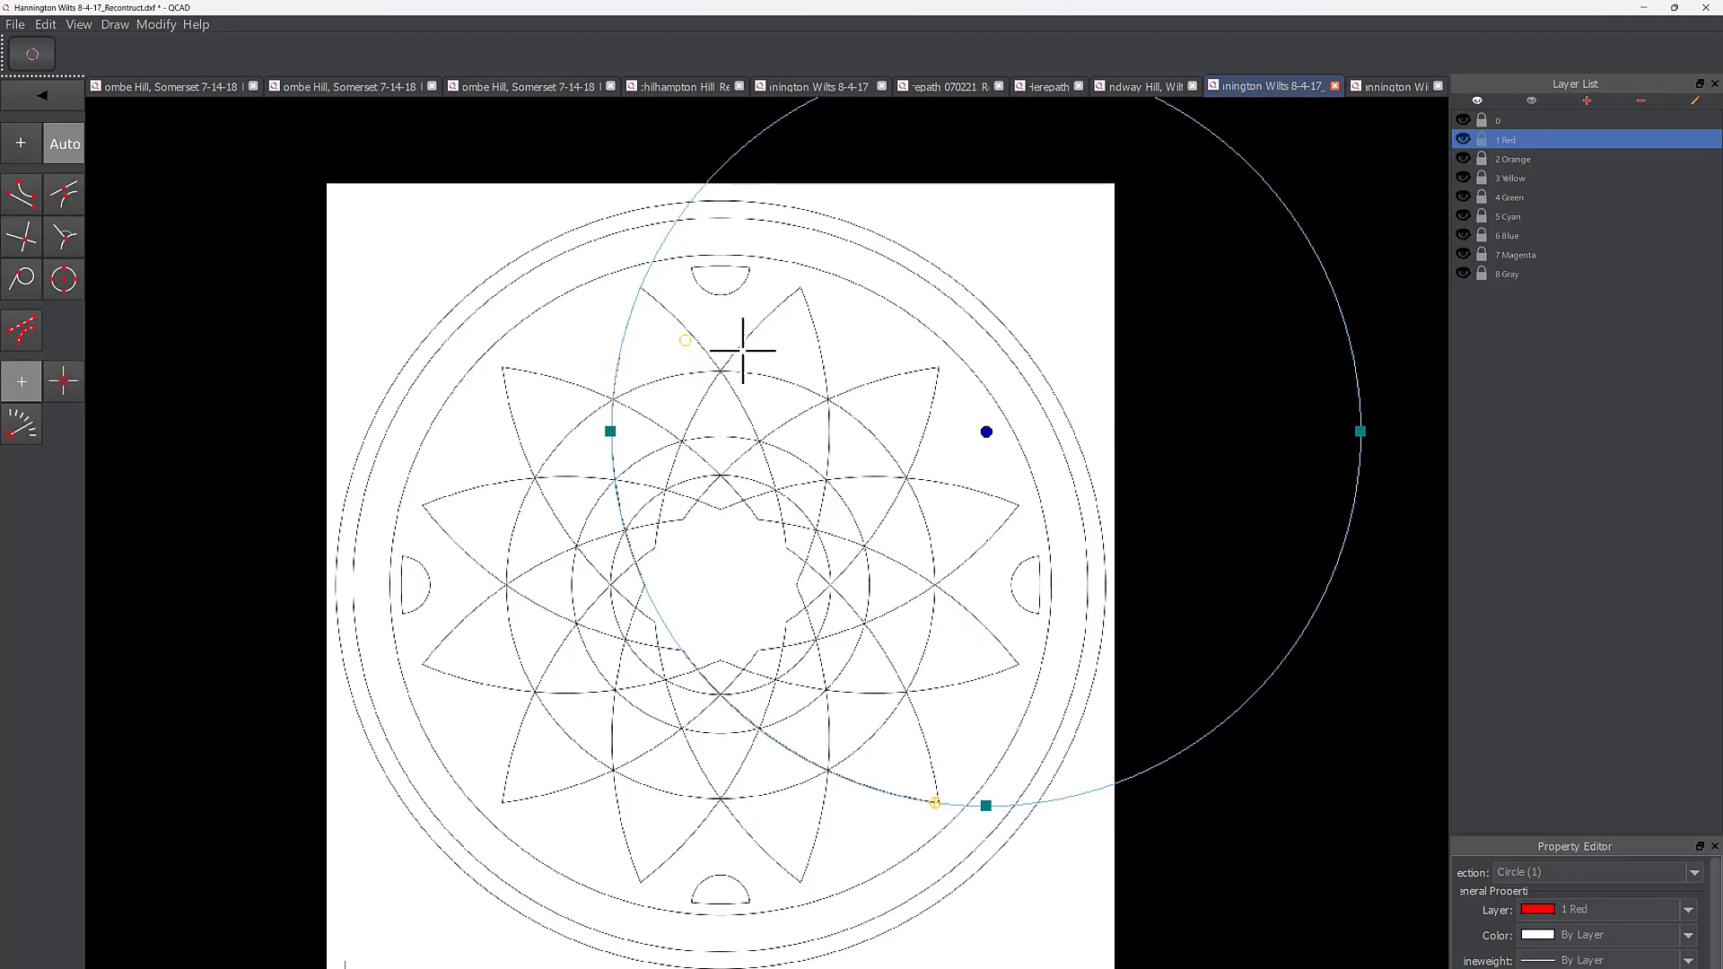
{"action": "scroll", "coordinate": [743, 350], "scroll_direction": "up", "scroll_amount": 3}
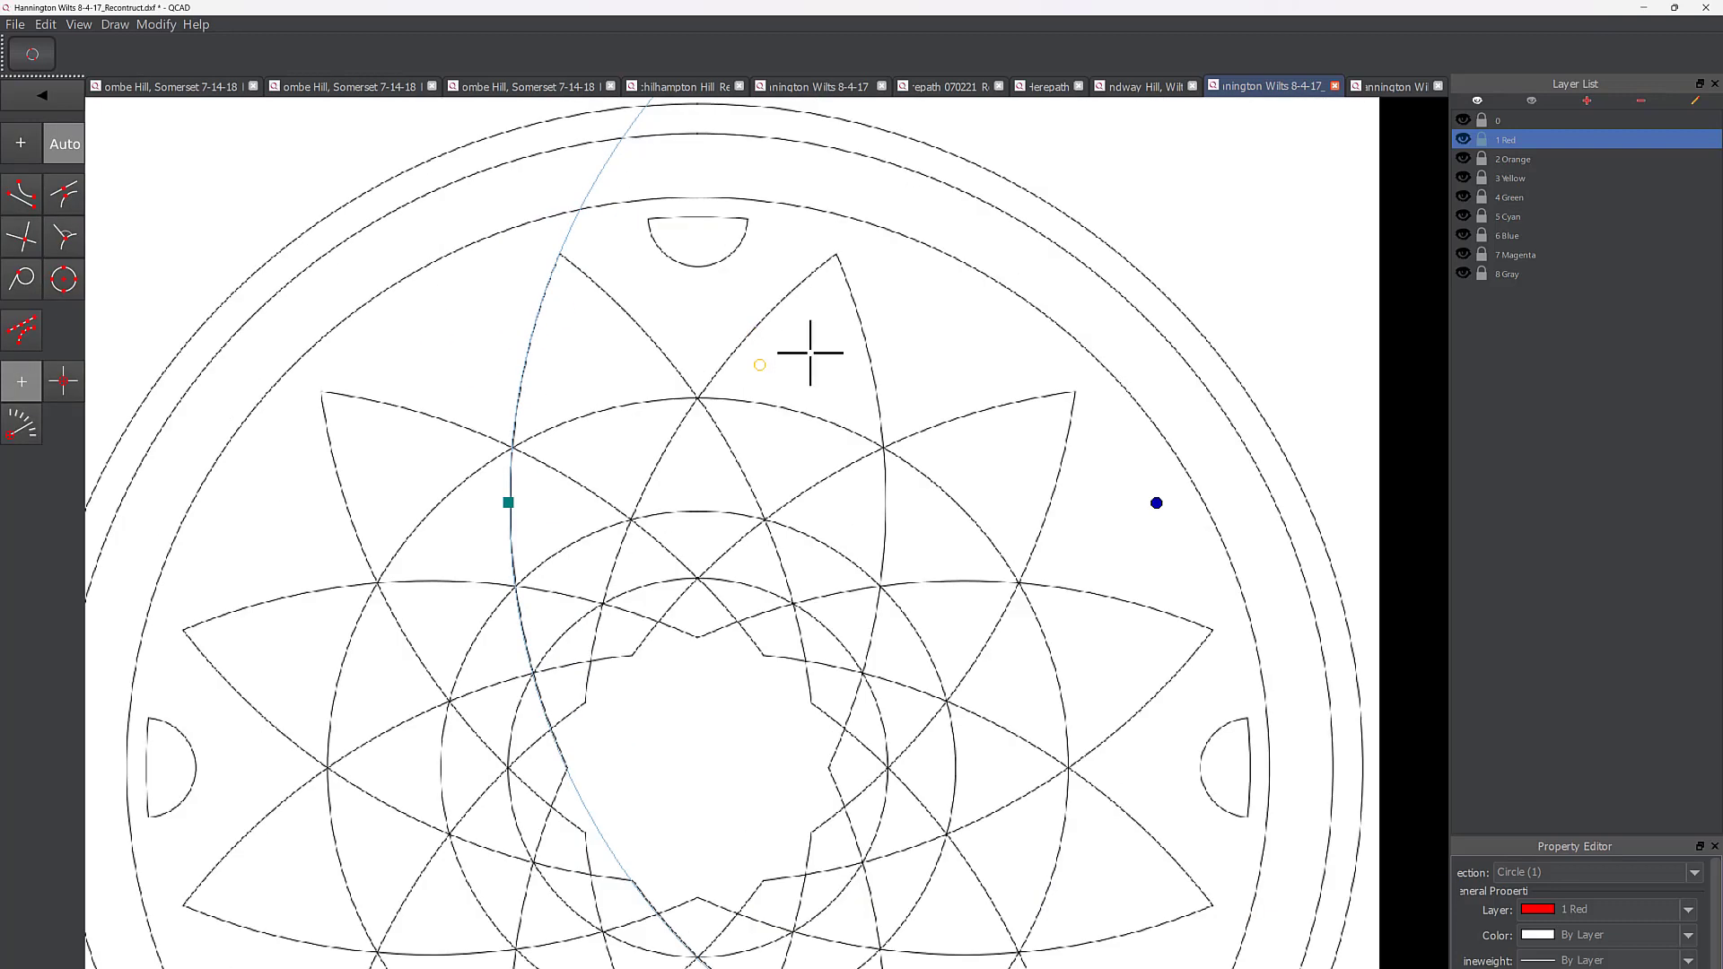
{"action": "left_click", "coordinate": [851, 266]}
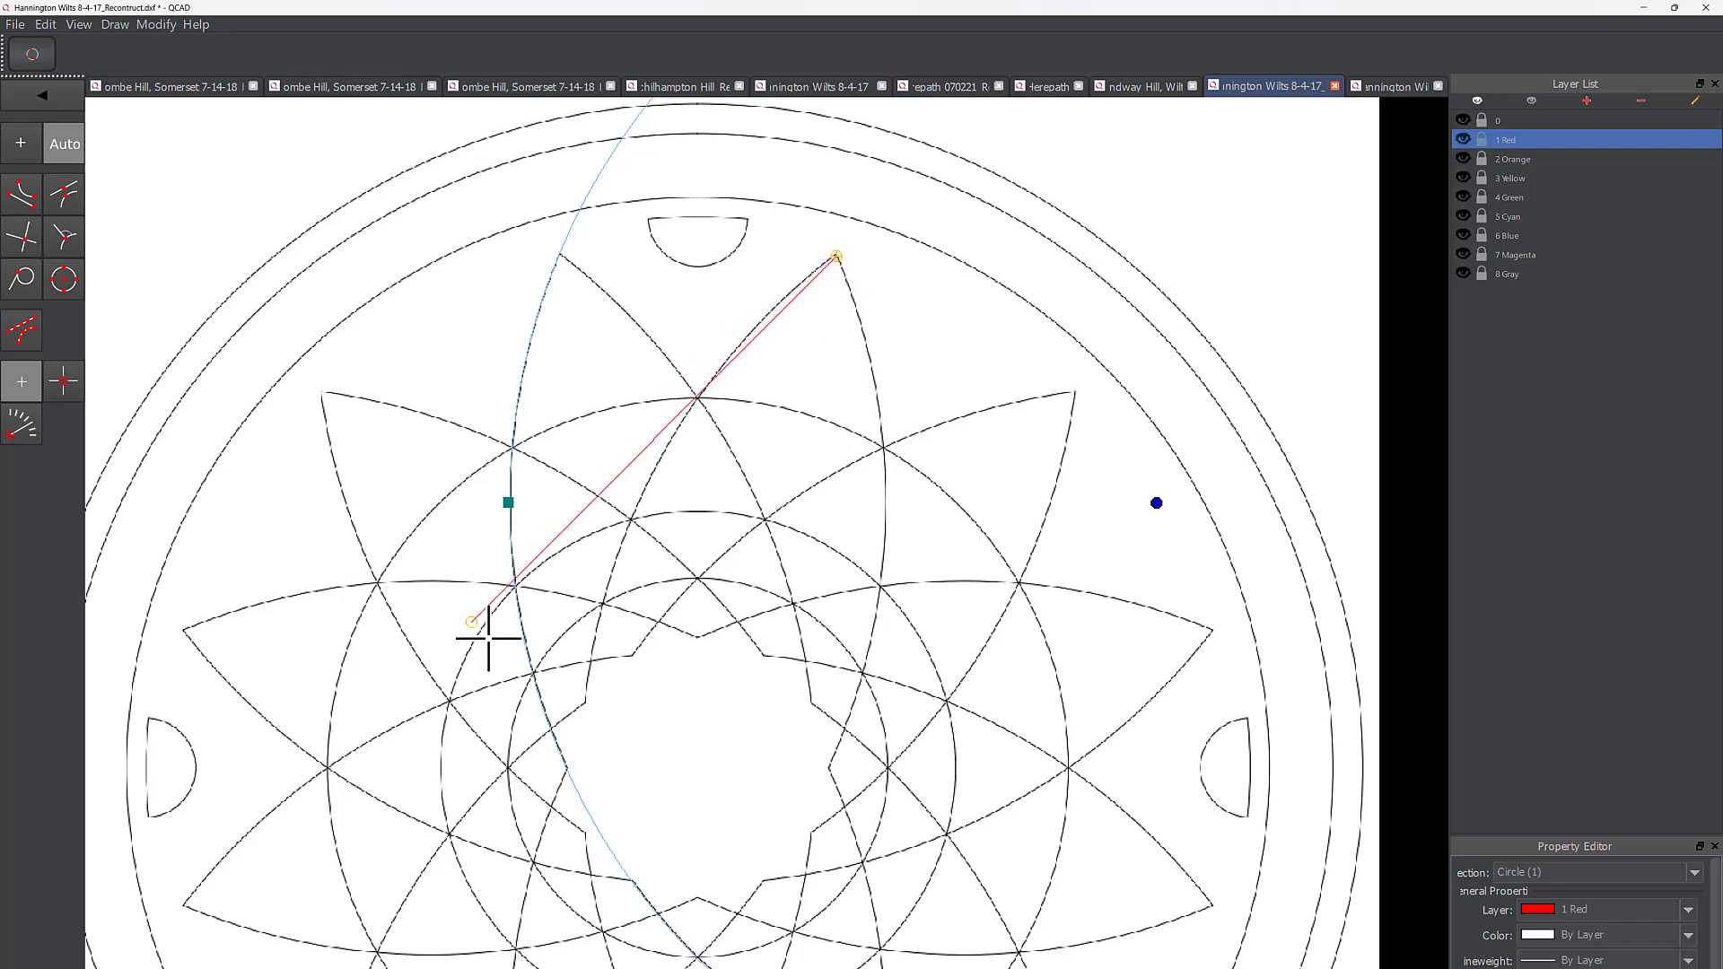
{"action": "left_click", "coordinate": [197, 920]}
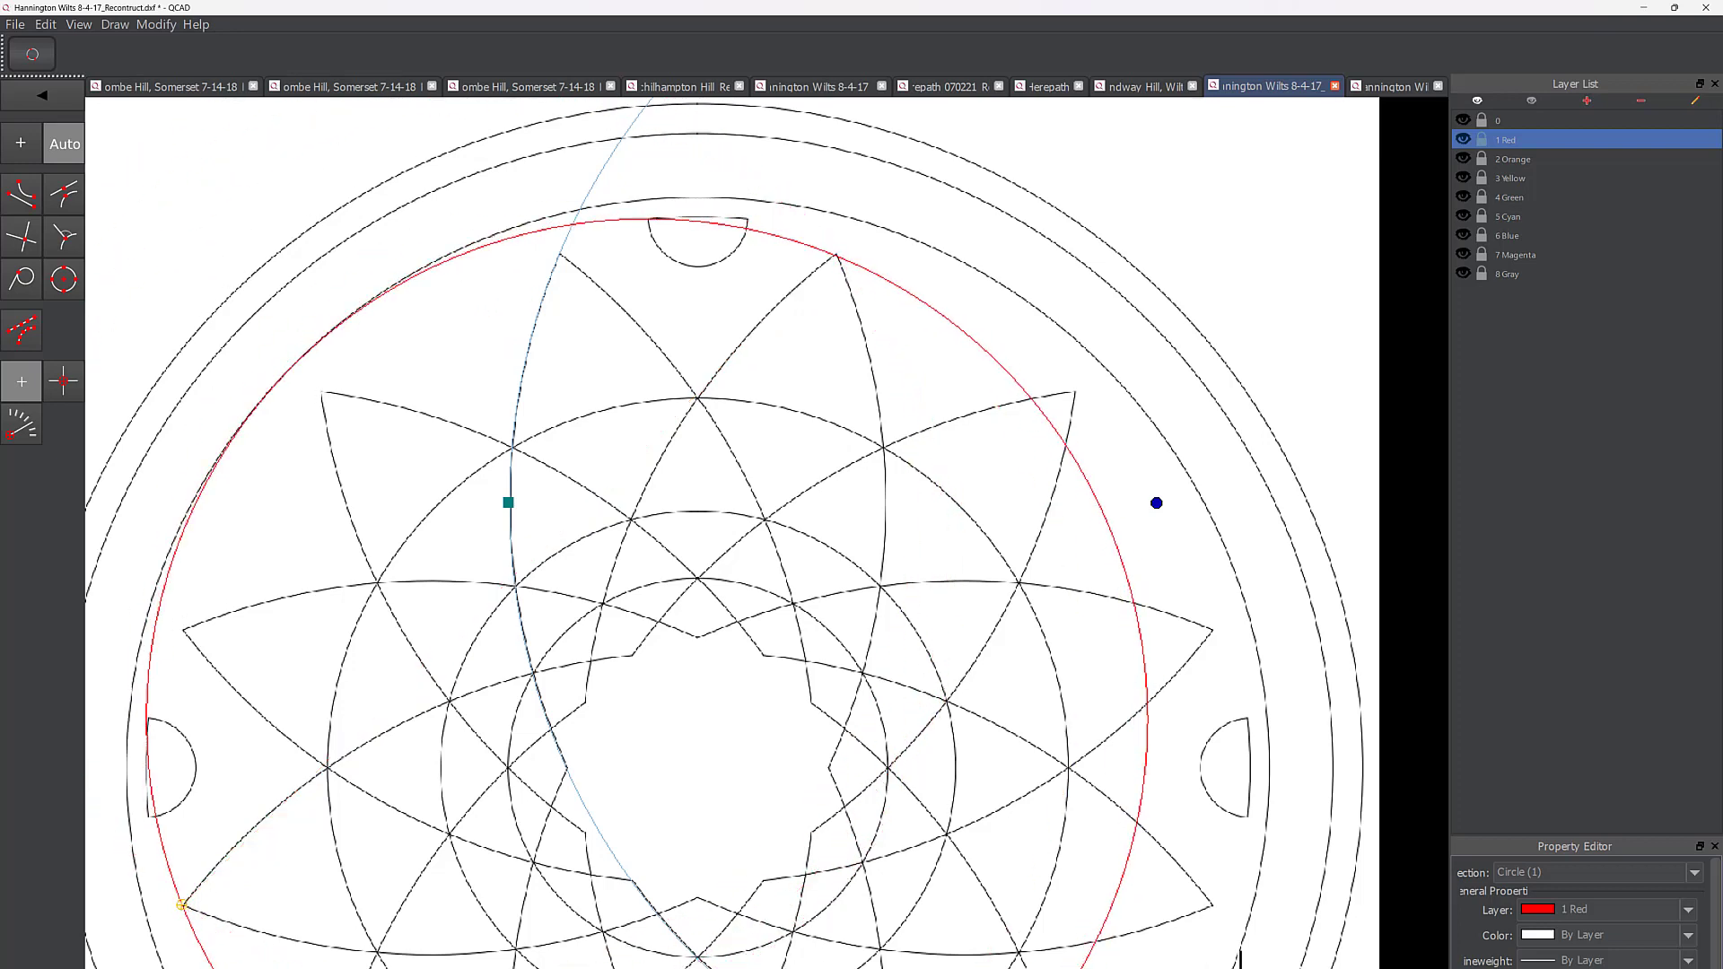
{"action": "left_click", "coordinate": [1223, 910]}
{"action": "right_click", "coordinate": [1181, 615]}
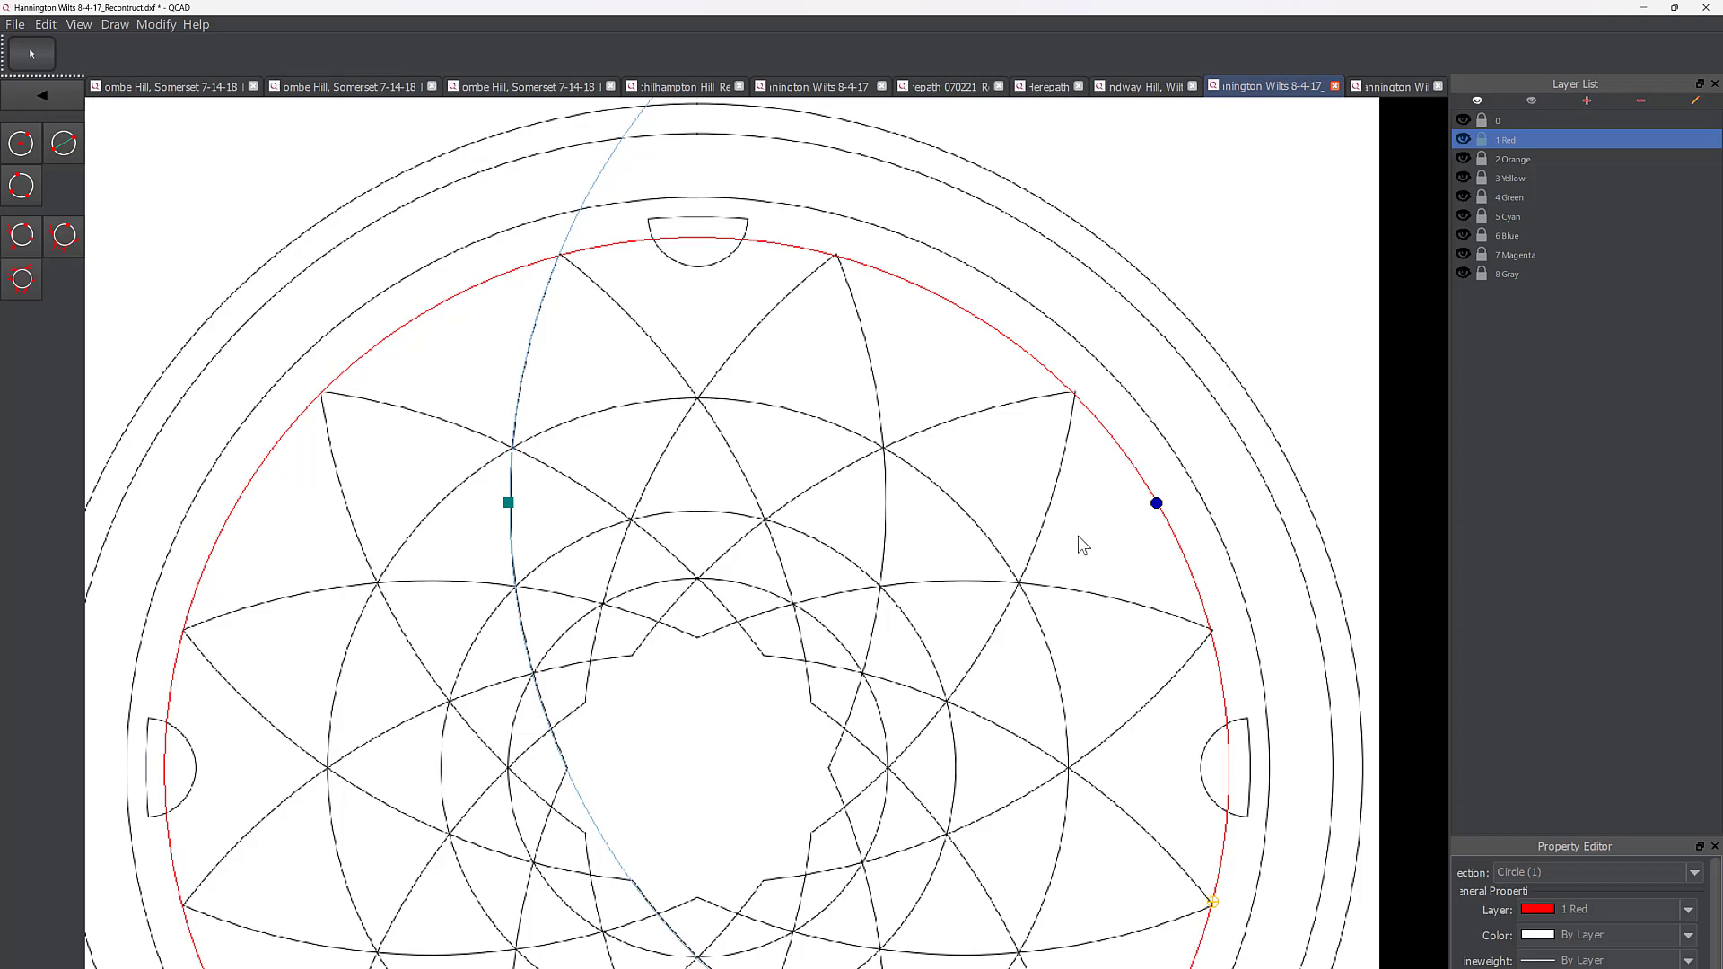
{"action": "scroll", "coordinate": [929, 575], "scroll_direction": "down", "scroll_amount": 3}
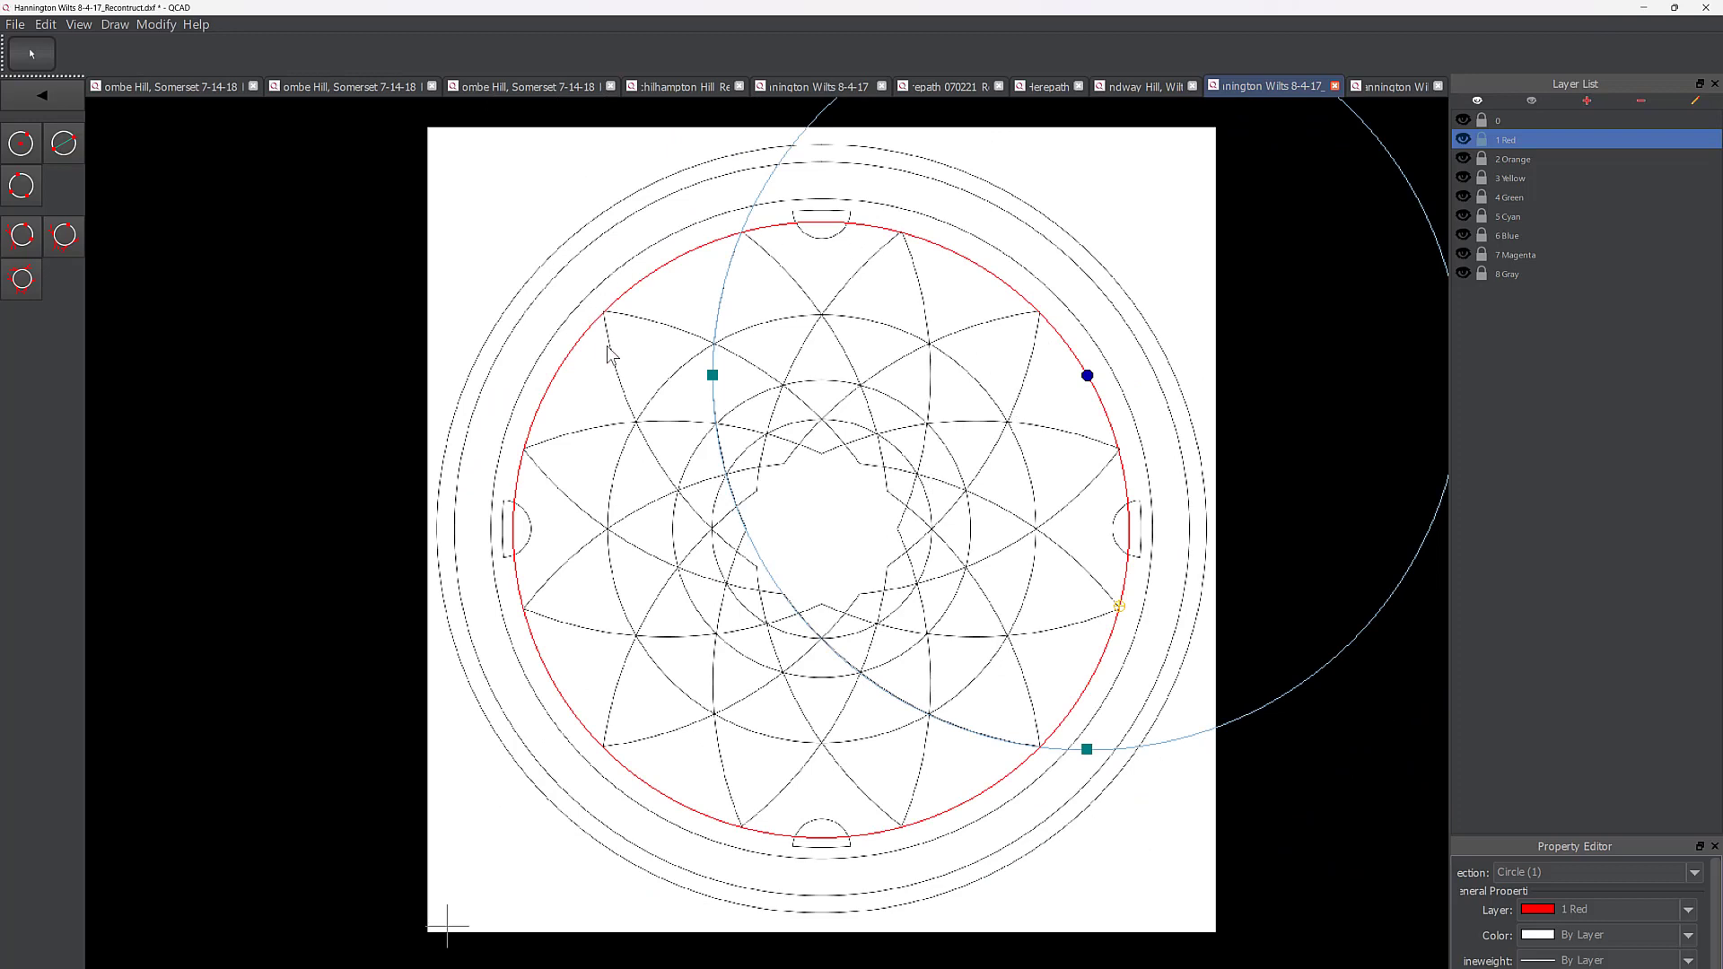
Step: Delete the large off-centre circle that follows the petal arc
{"action": "left_click", "coordinate": [611, 300]}
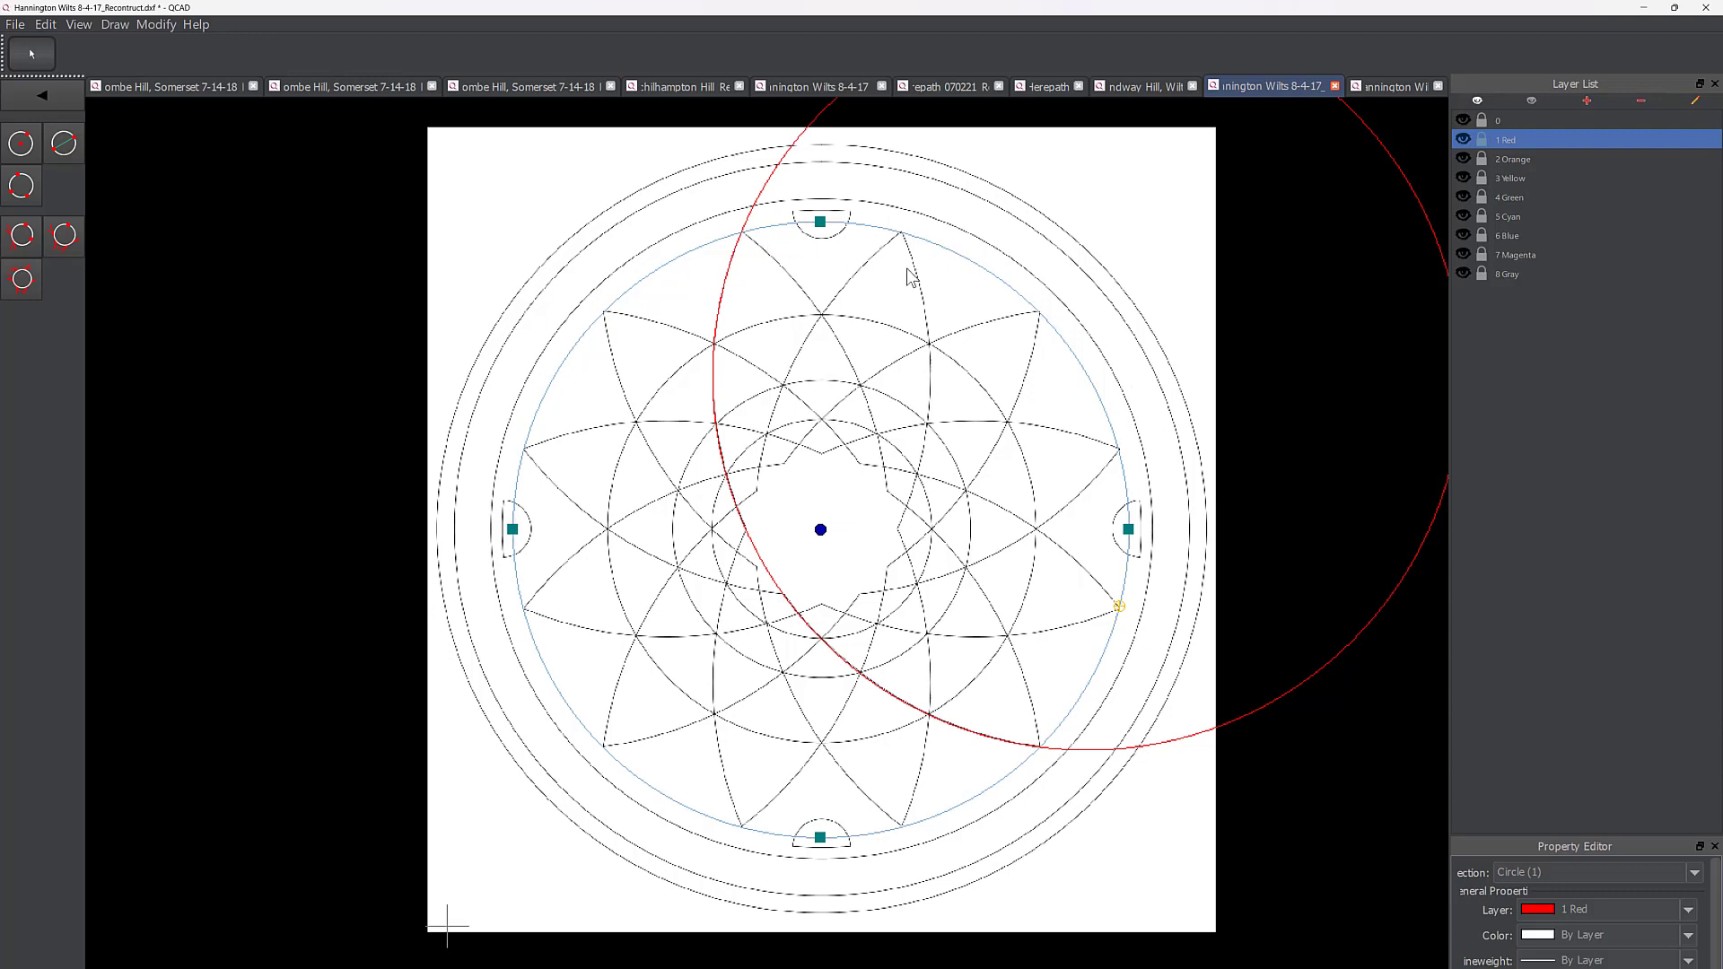
{"action": "left_click", "coordinate": [1397, 161]}
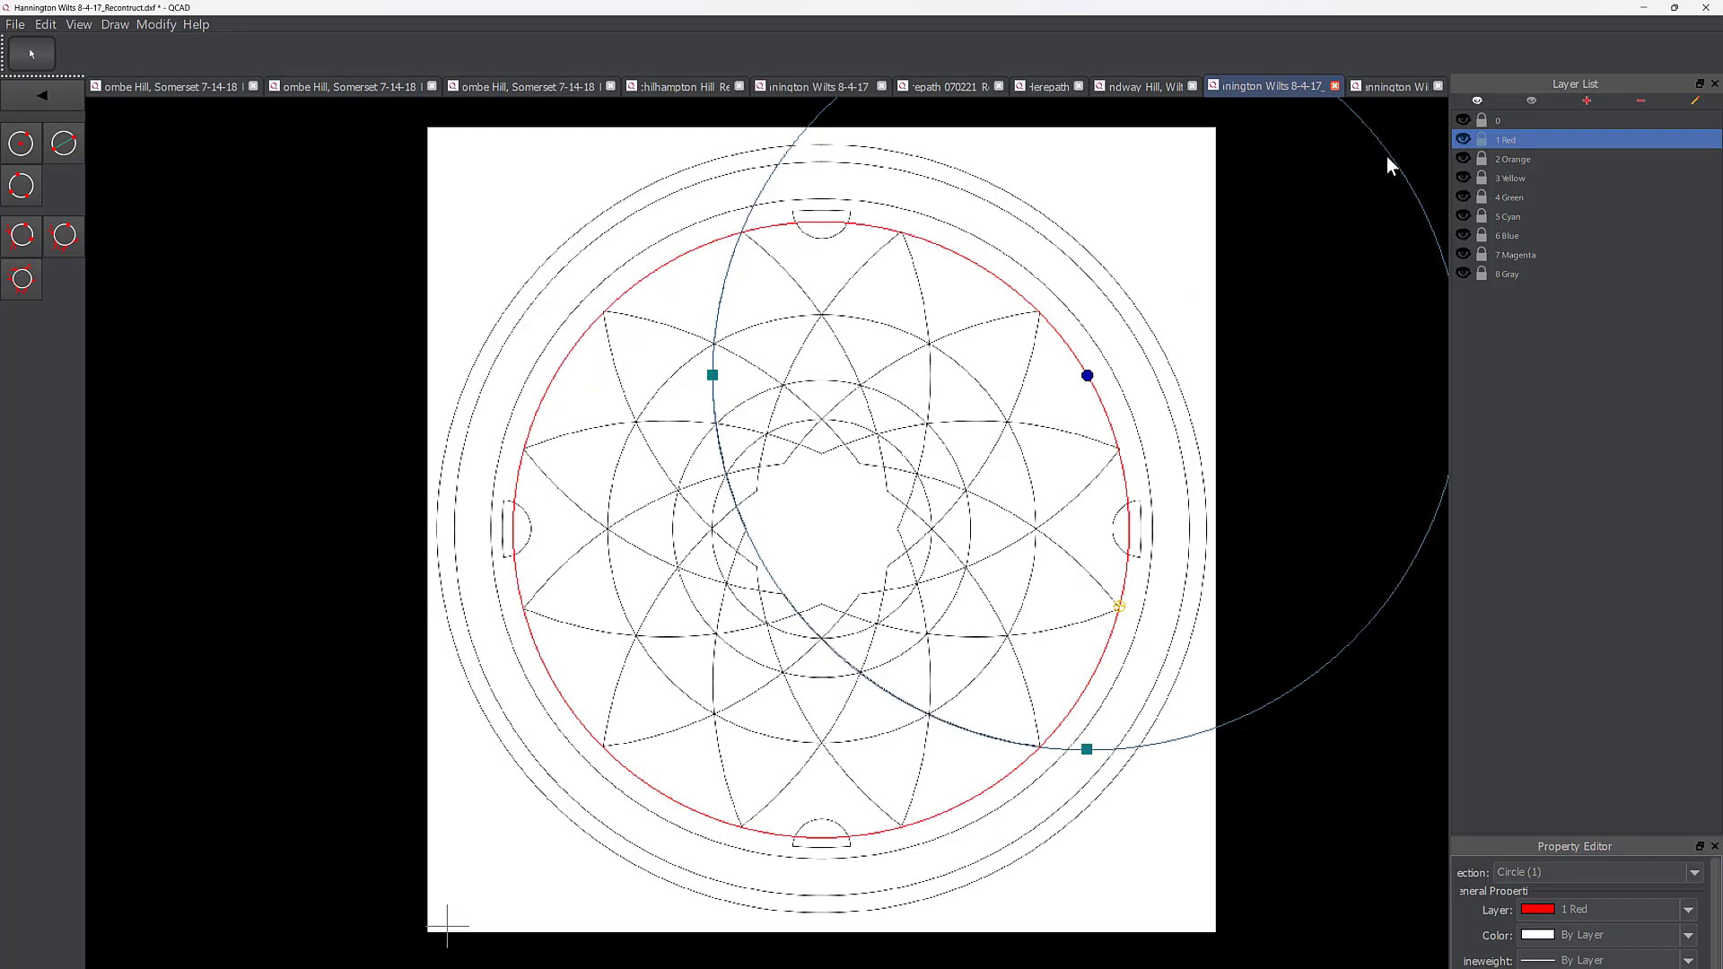
{"action": "key", "text": "Delete"}
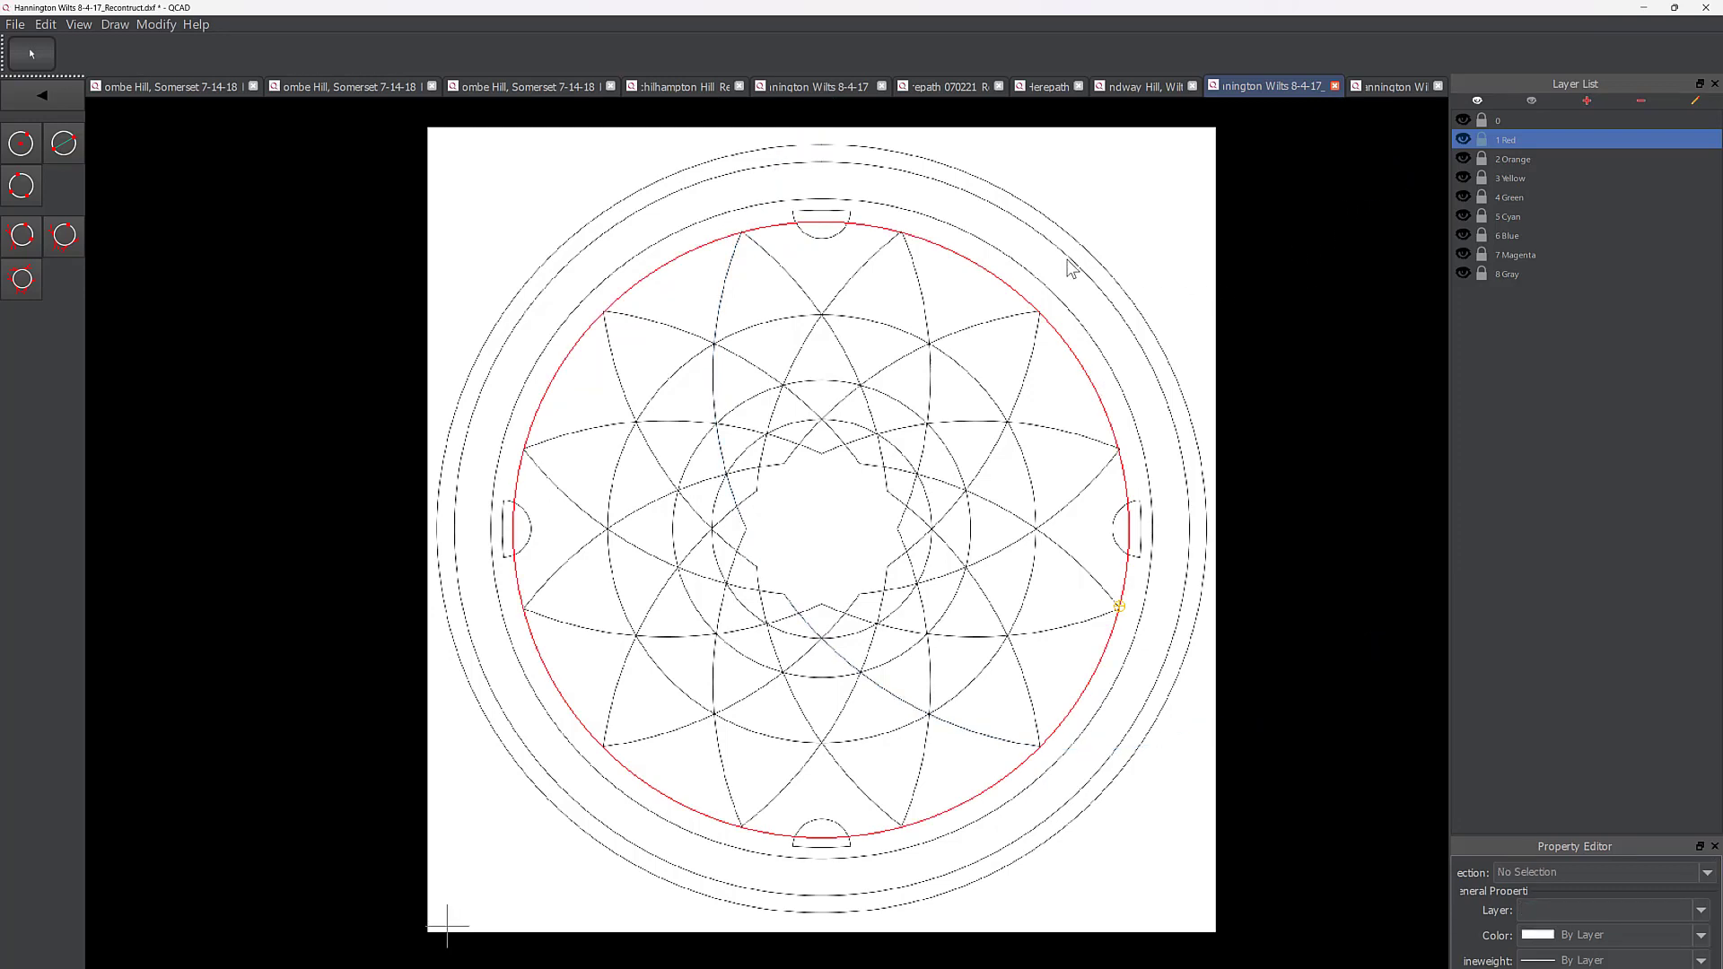
Step: Draw a 24-corner polygon centred on the petal-tip circle, with one corner at the circle's topmost point
{"action": "left_click", "coordinate": [772, 228]}
{"action": "left_click", "coordinate": [61, 106]}
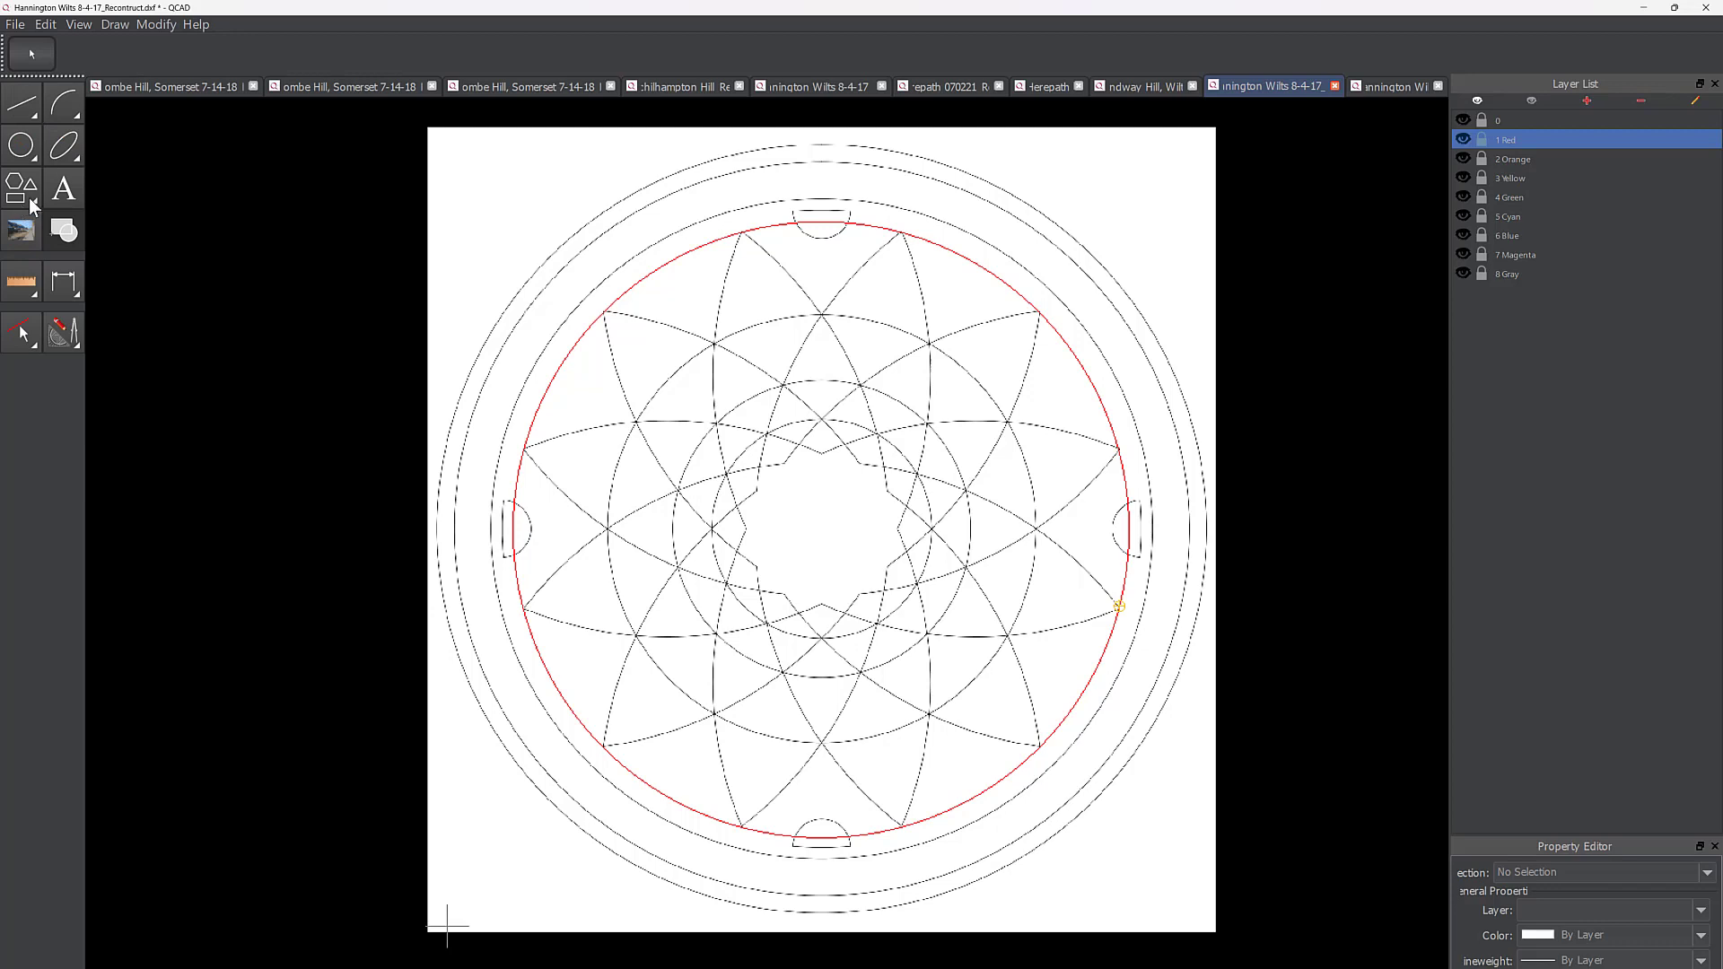
{"action": "left_click", "coordinate": [25, 192]}
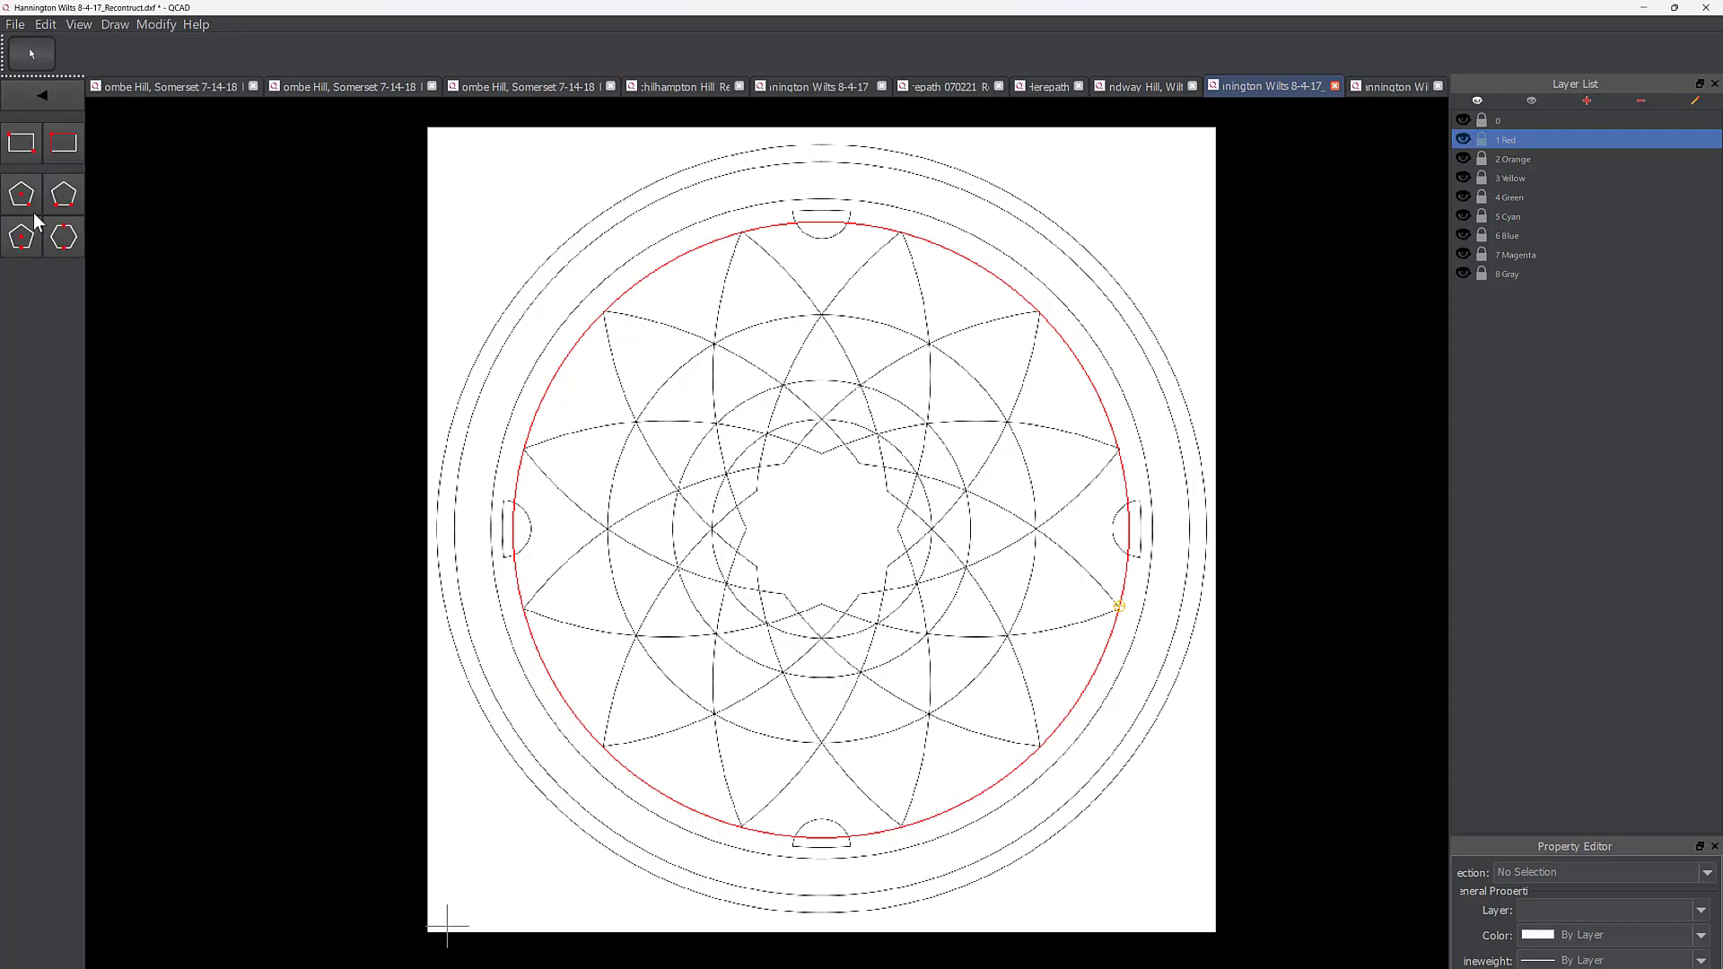
{"action": "left_click", "coordinate": [24, 199]}
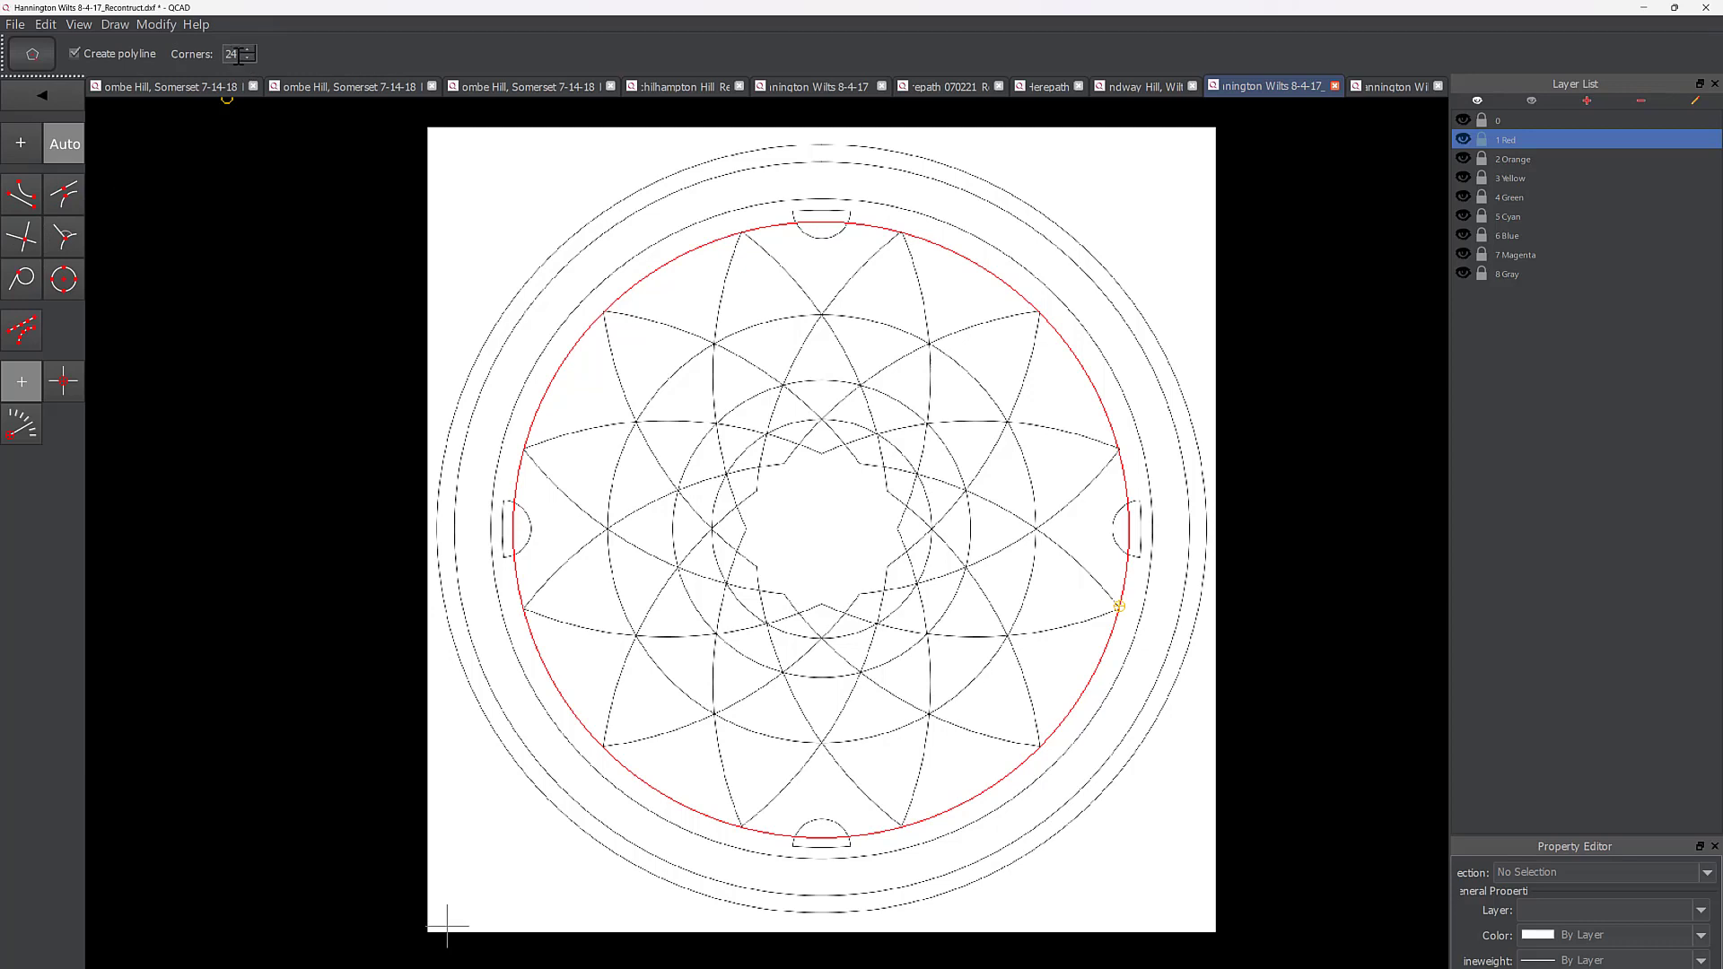
{"action": "left_click", "coordinate": [835, 543]}
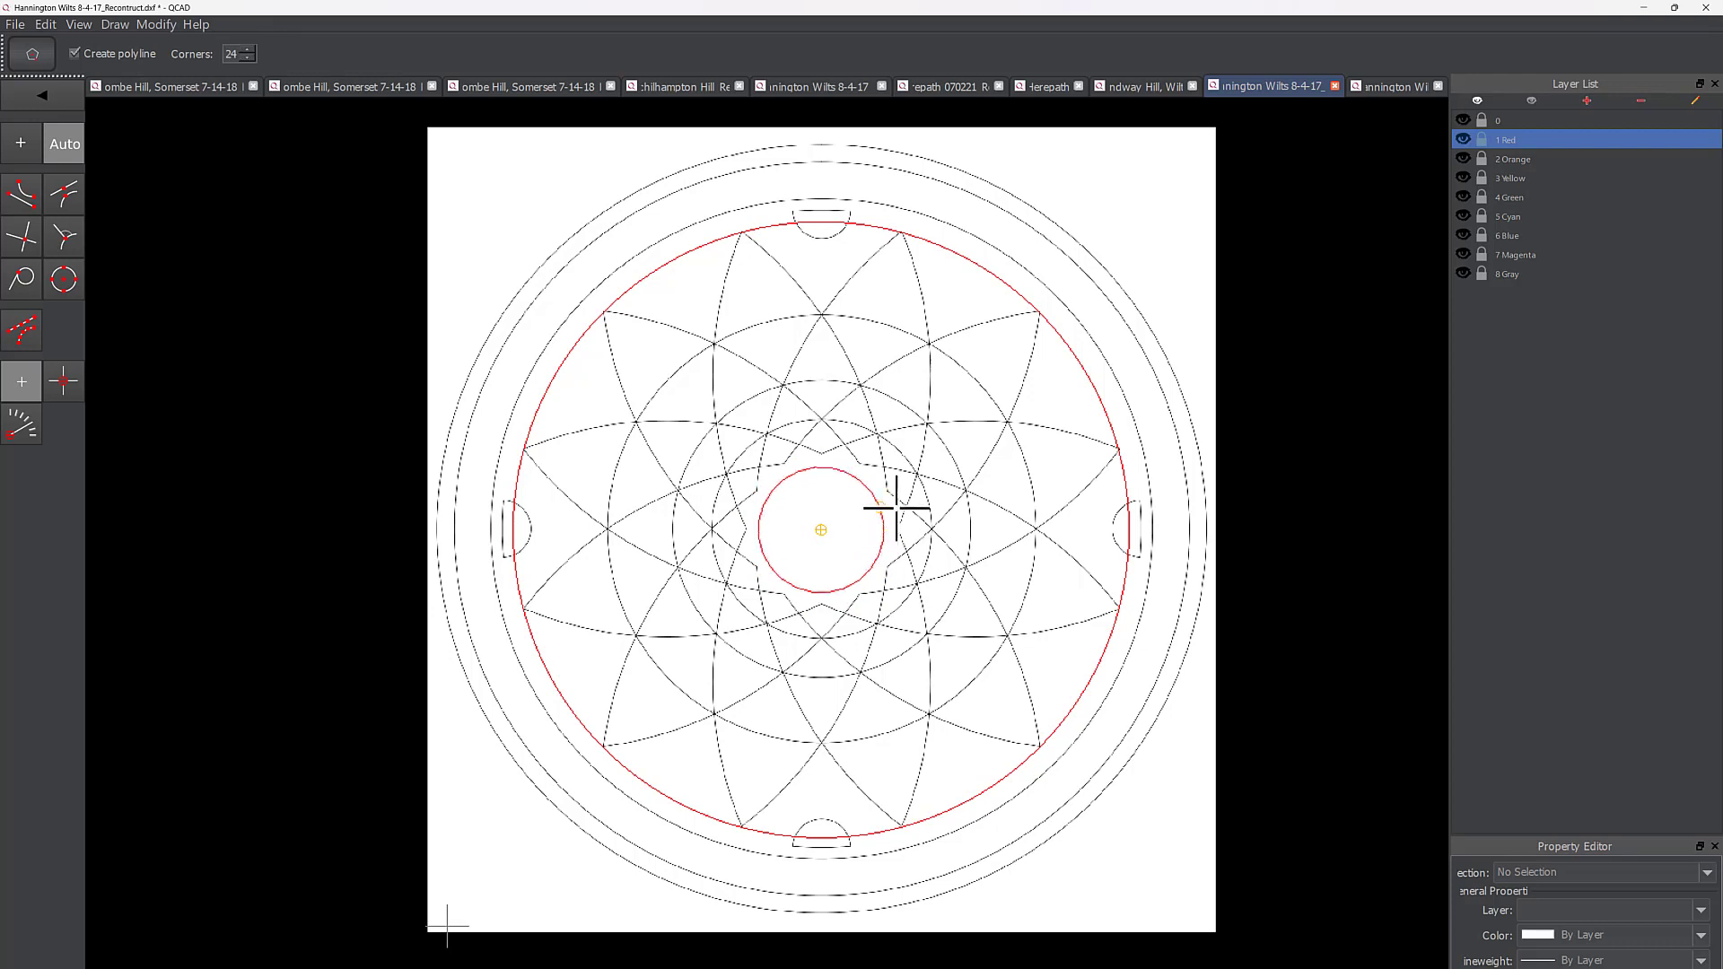
{"action": "scroll", "coordinate": [839, 243], "scroll_direction": "up", "scroll_amount": 1}
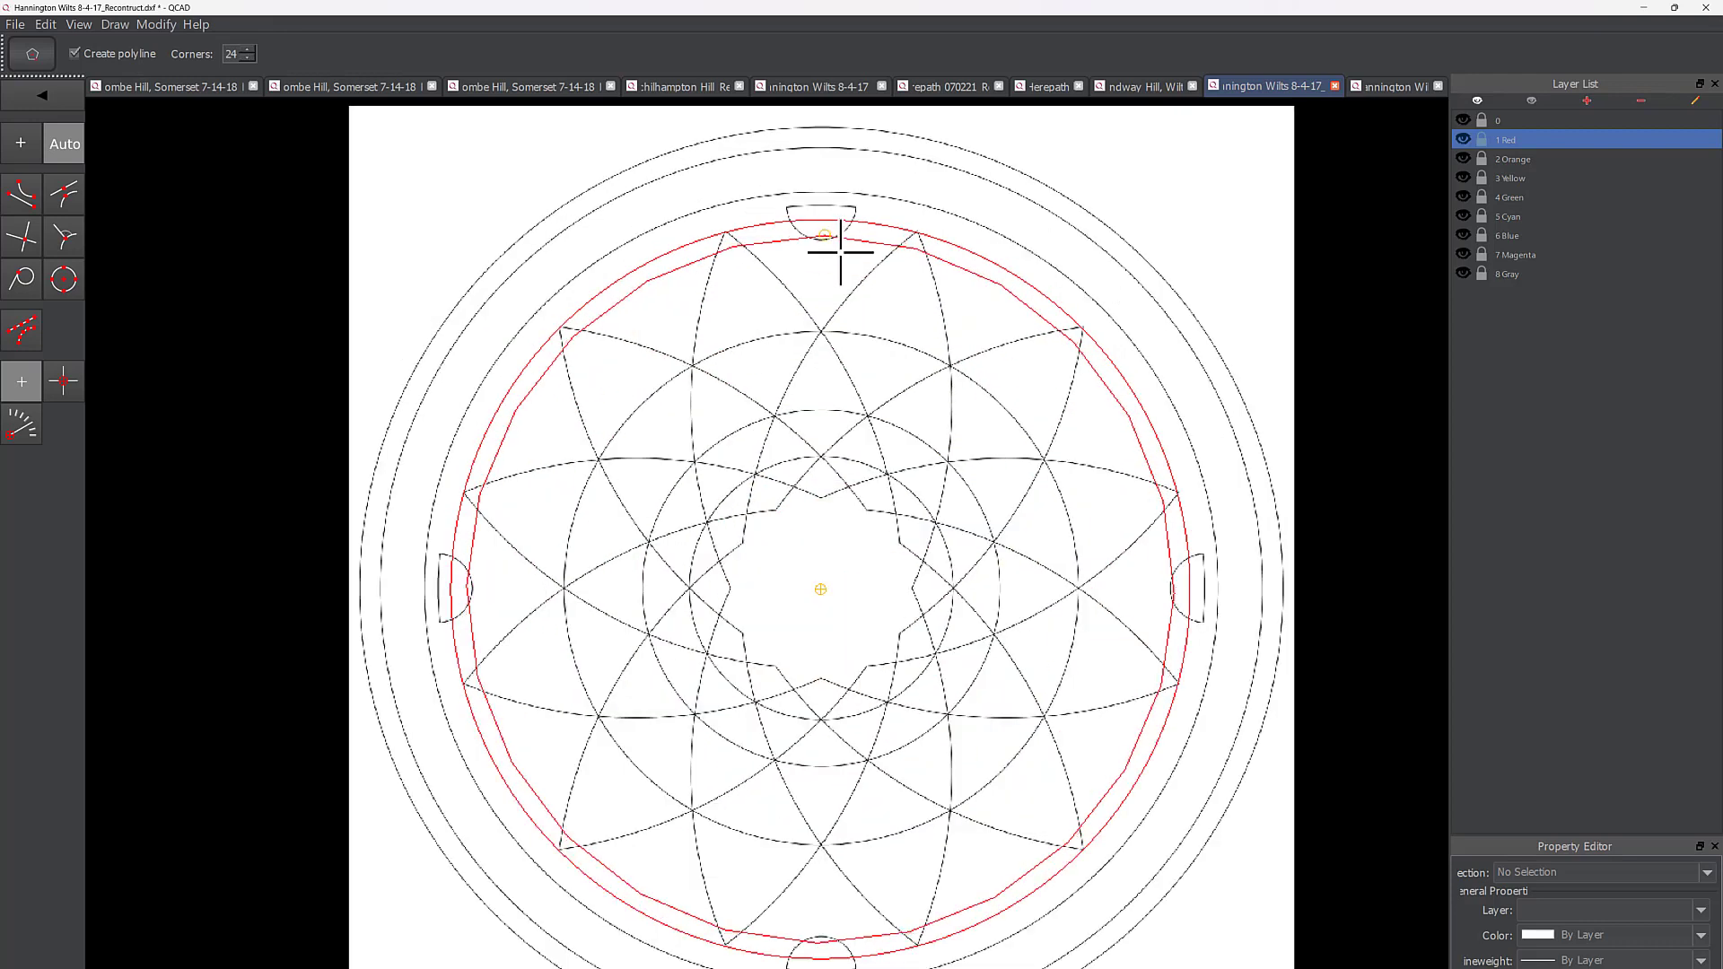
{"action": "scroll", "coordinate": [840, 252], "scroll_direction": "up", "scroll_amount": 1}
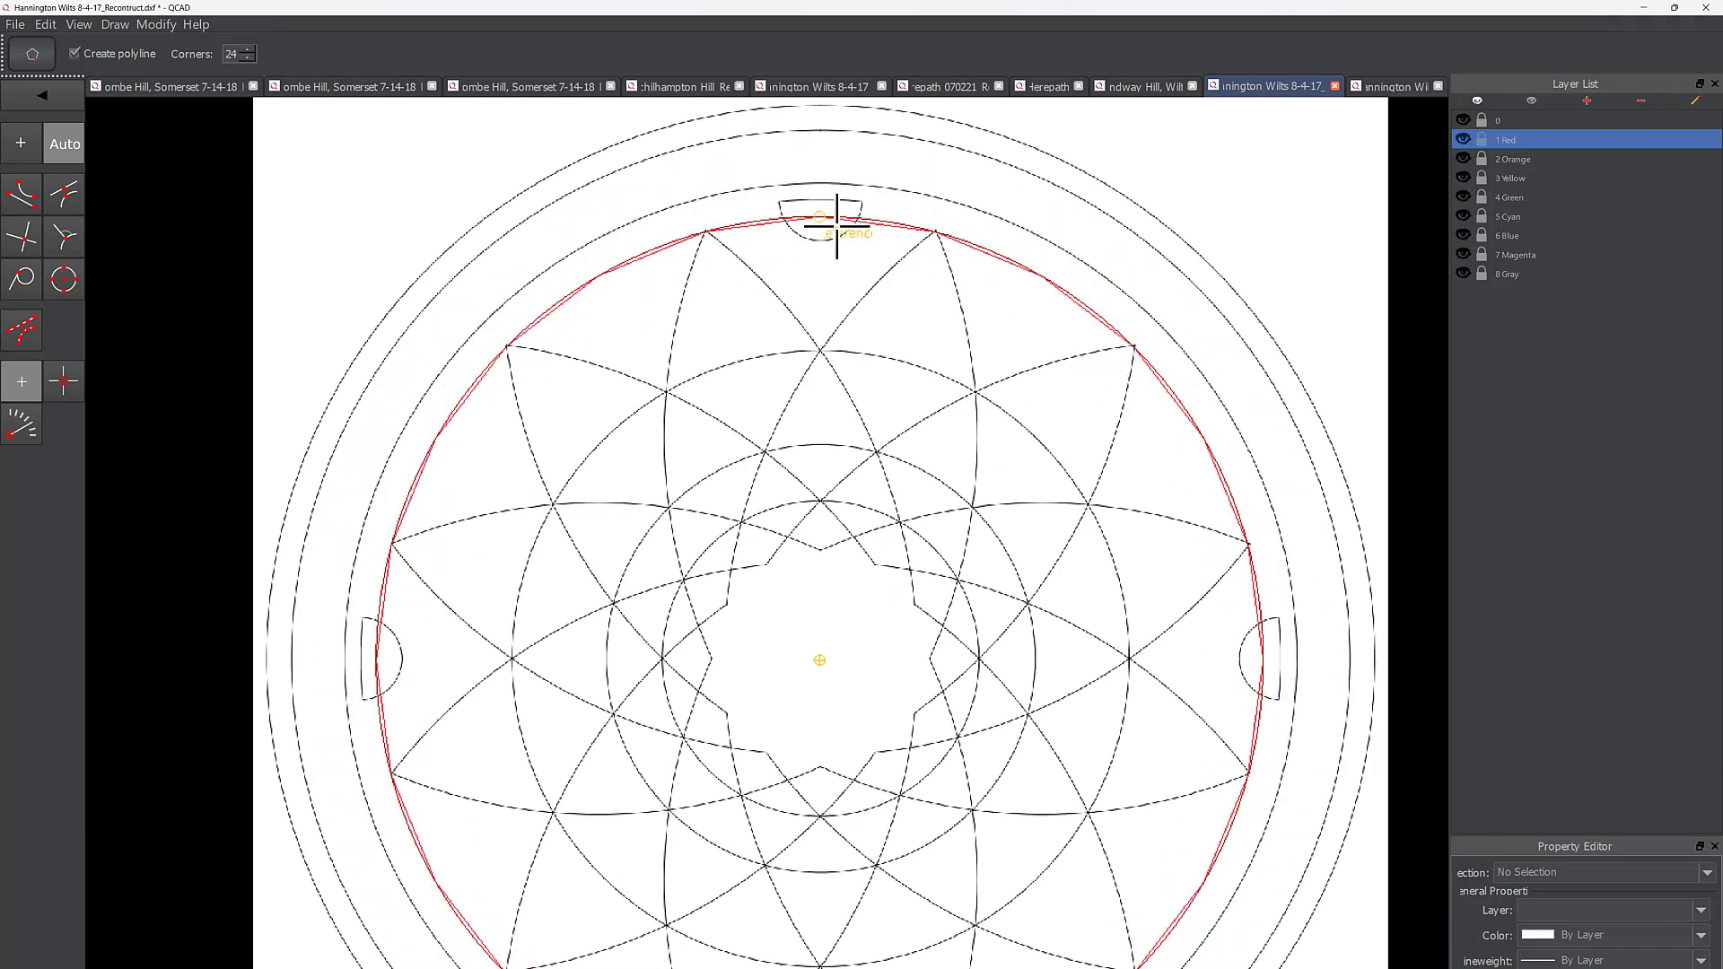
{"action": "left_click", "coordinate": [836, 226]}
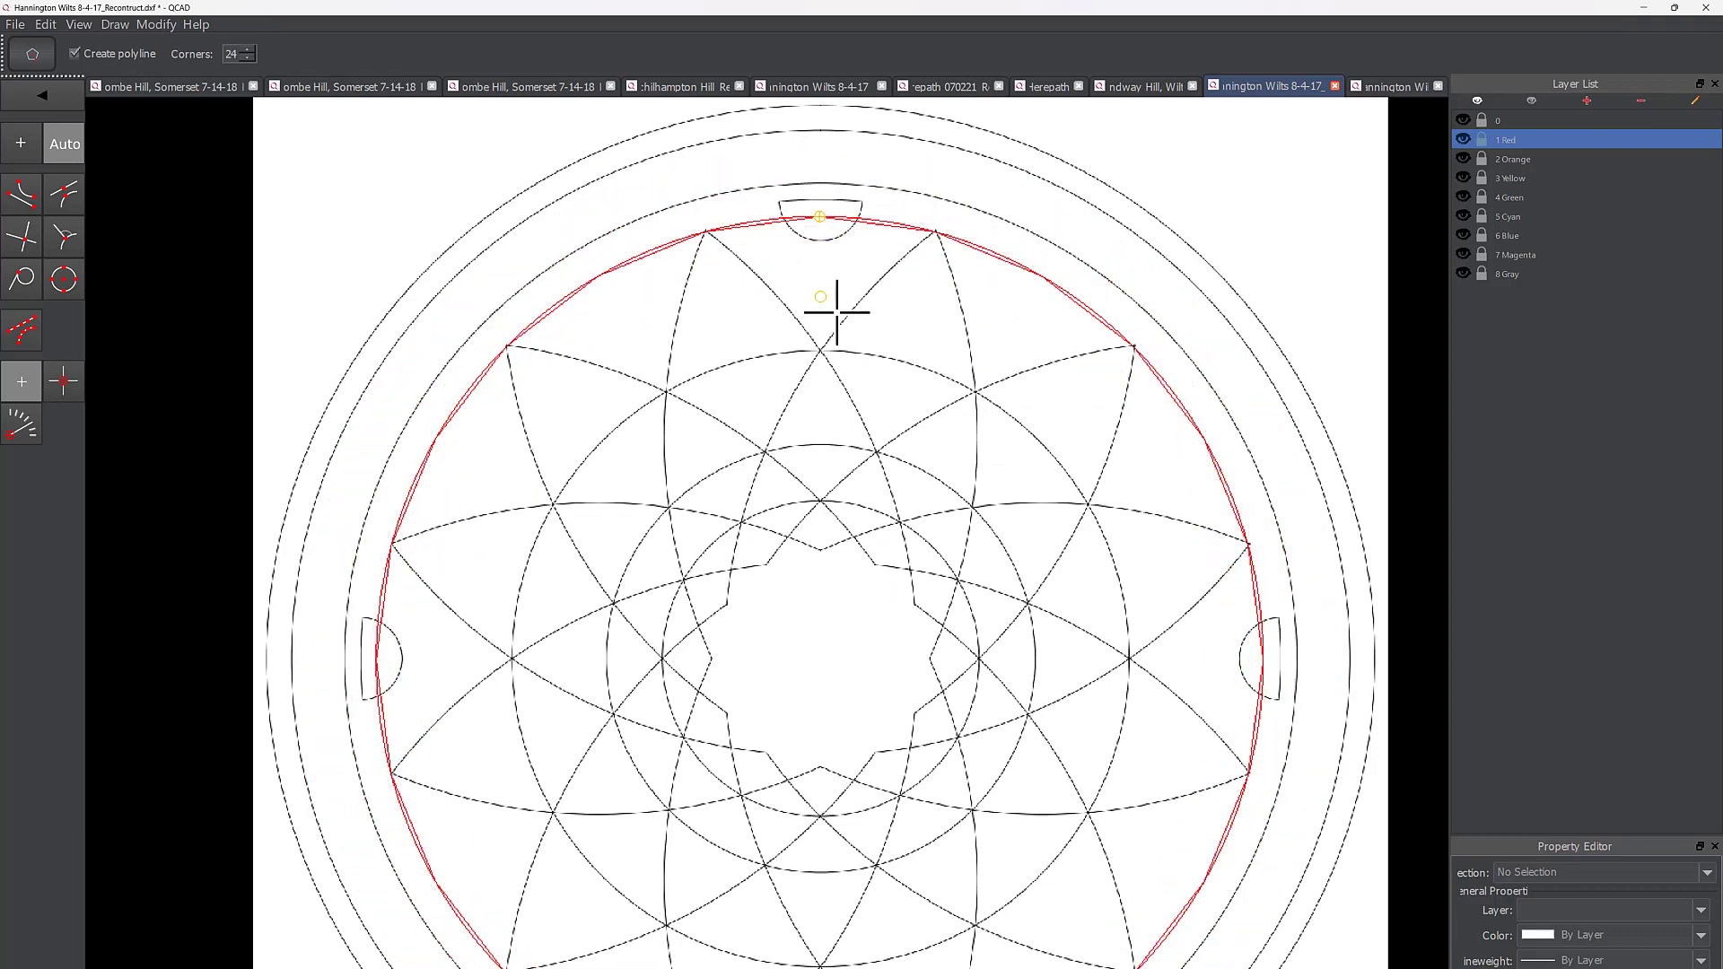
{"action": "right_click", "coordinate": [837, 313]}
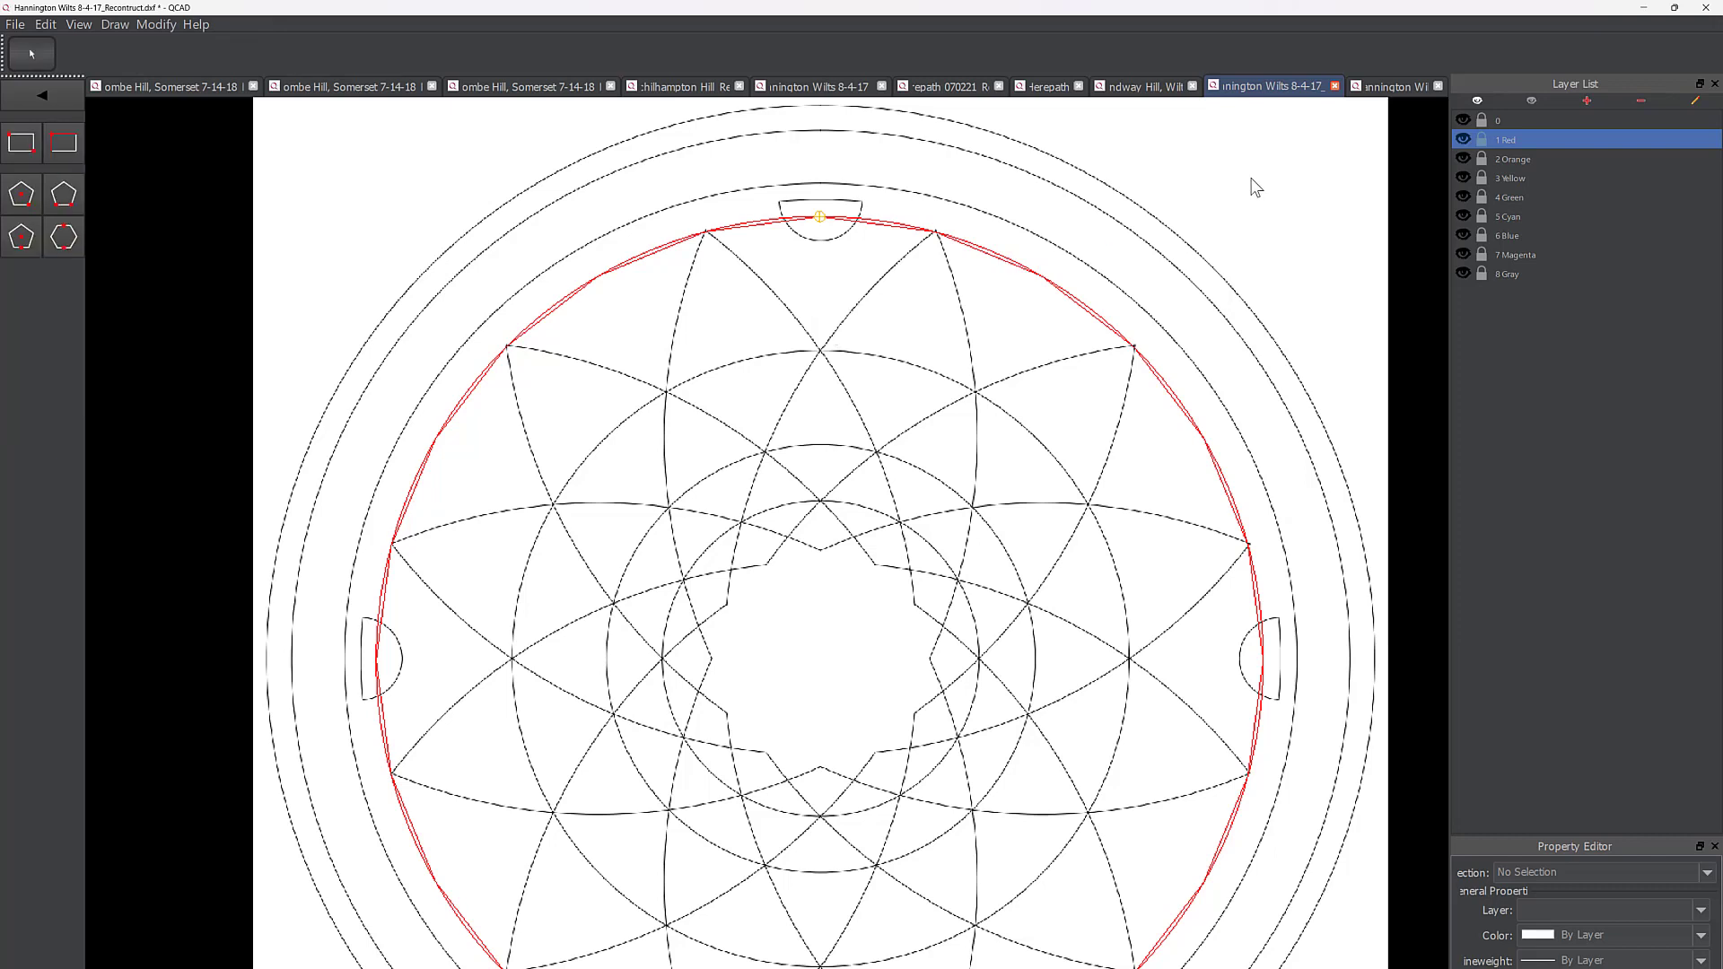
Step: Hide layer 0 and check how the polygon's corners sit on the red circle
{"action": "left_click", "coordinate": [1464, 119]}
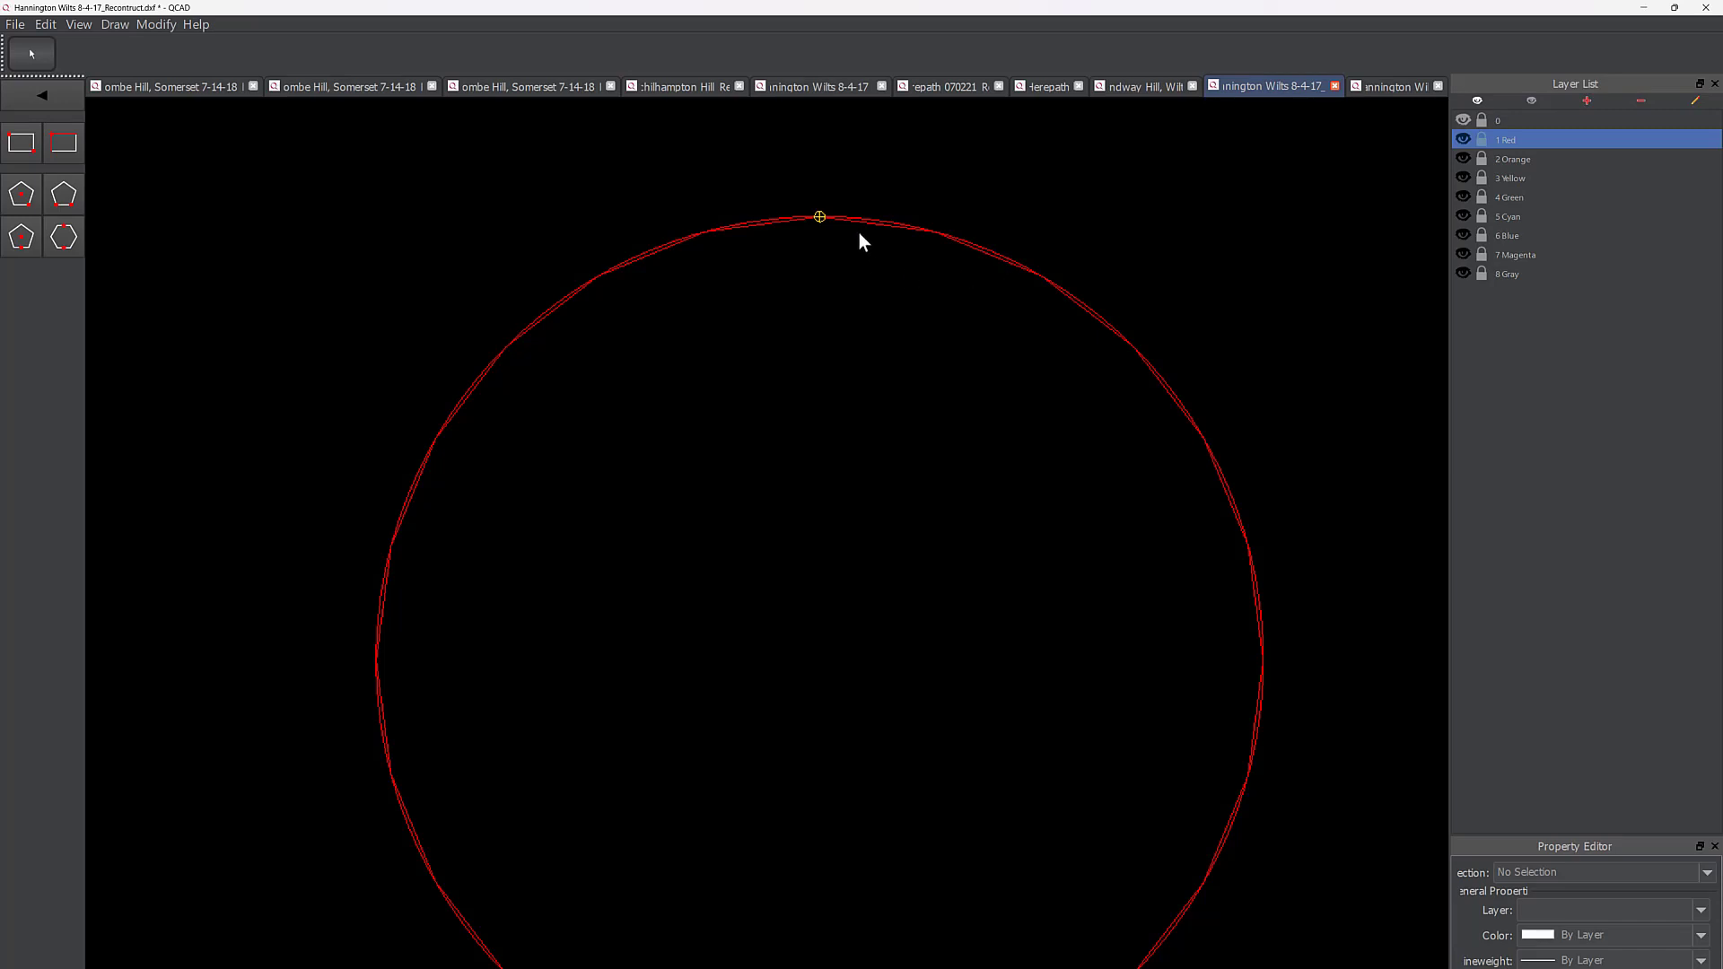
{"action": "scroll", "coordinate": [857, 228], "scroll_direction": "up", "scroll_amount": 4}
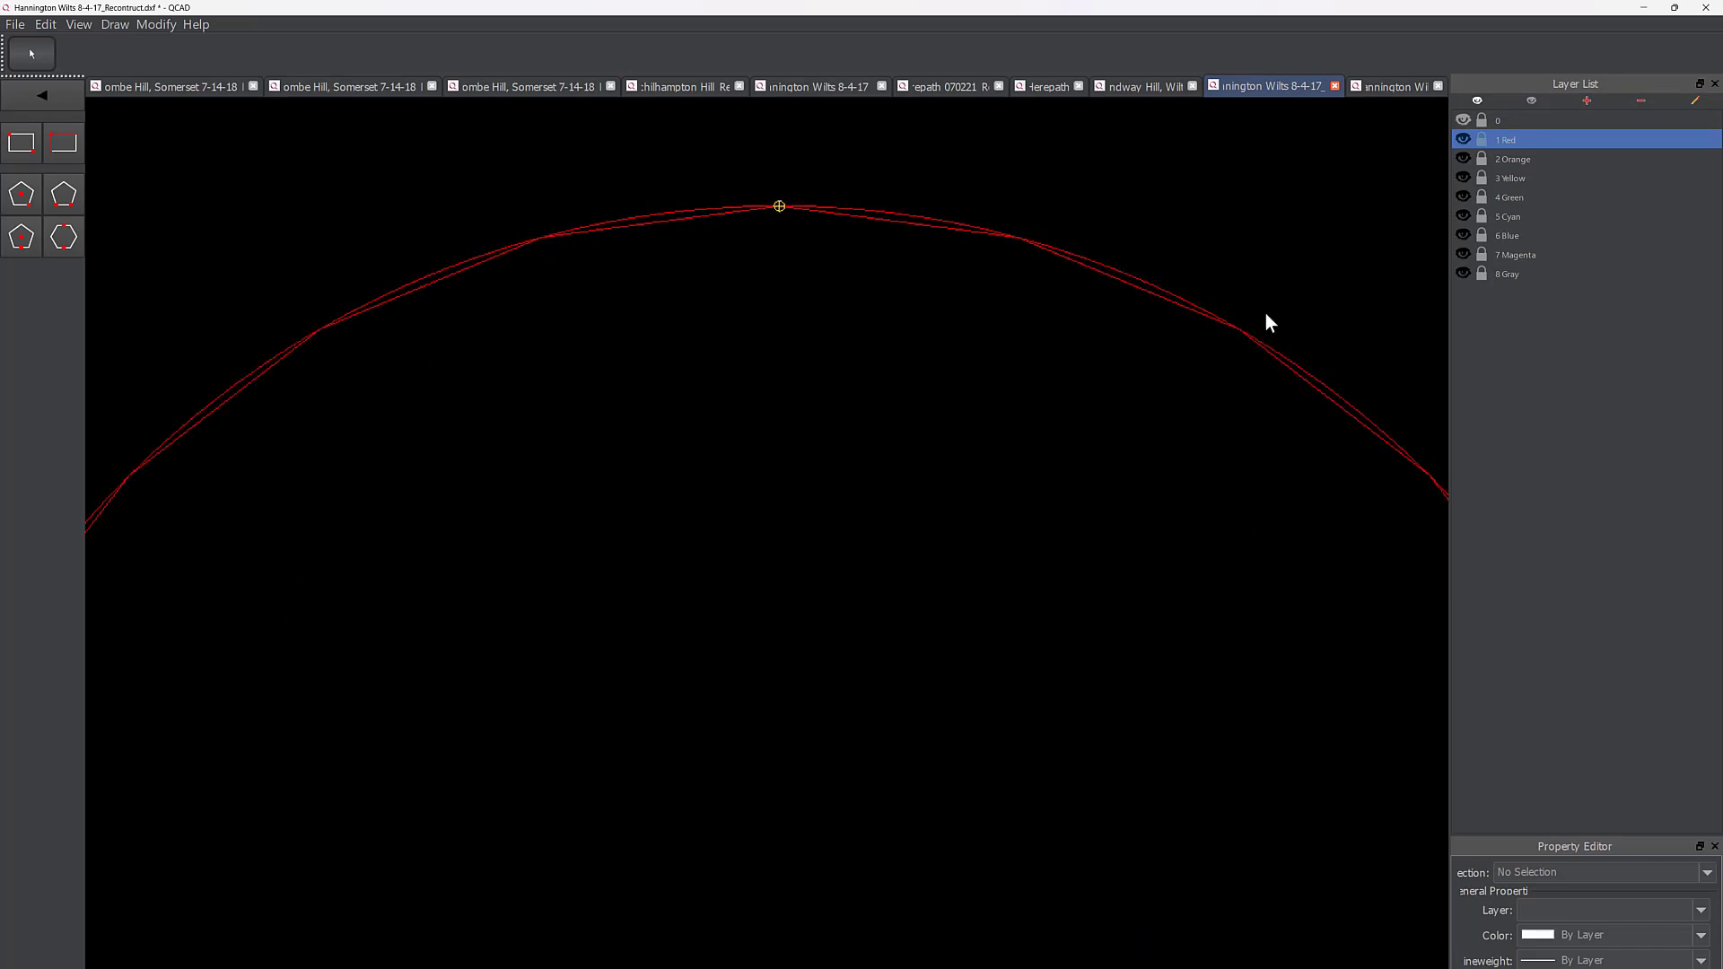
{"action": "scroll", "coordinate": [987, 377], "scroll_direction": "down", "scroll_amount": 2}
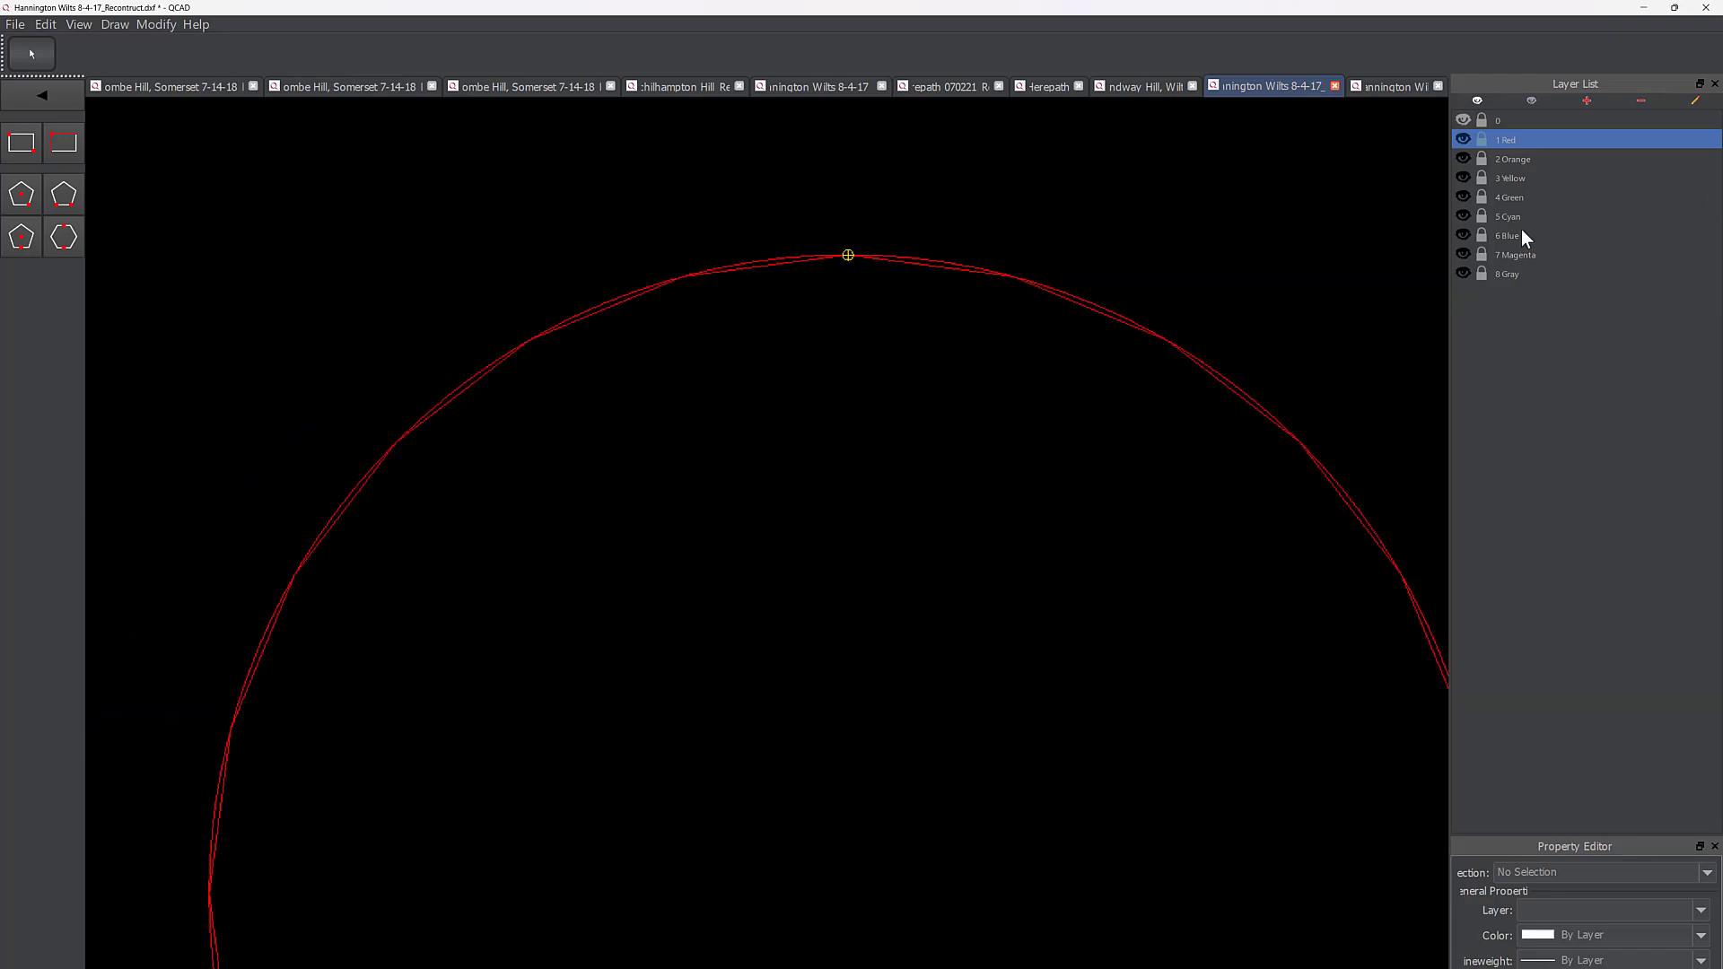
{"action": "scroll", "coordinate": [1109, 440], "scroll_direction": "down", "scroll_amount": 2}
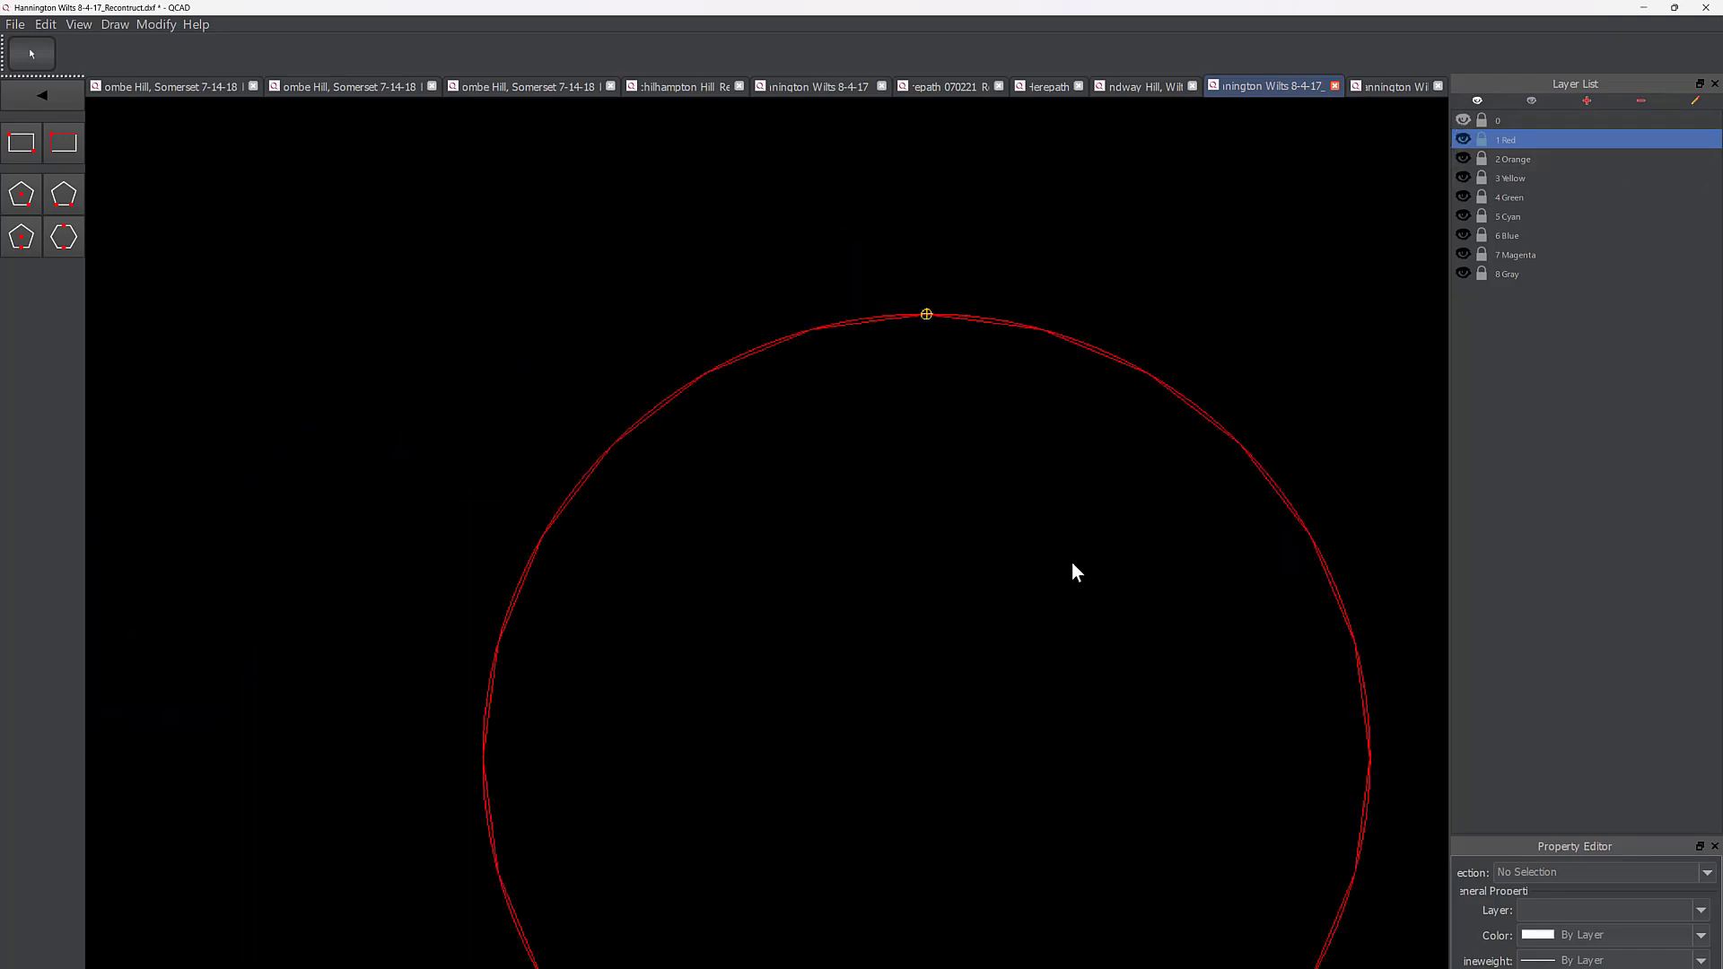
{"action": "middle_click_drag", "start_coordinate": [1072, 564], "coordinate": [1010, 429]}
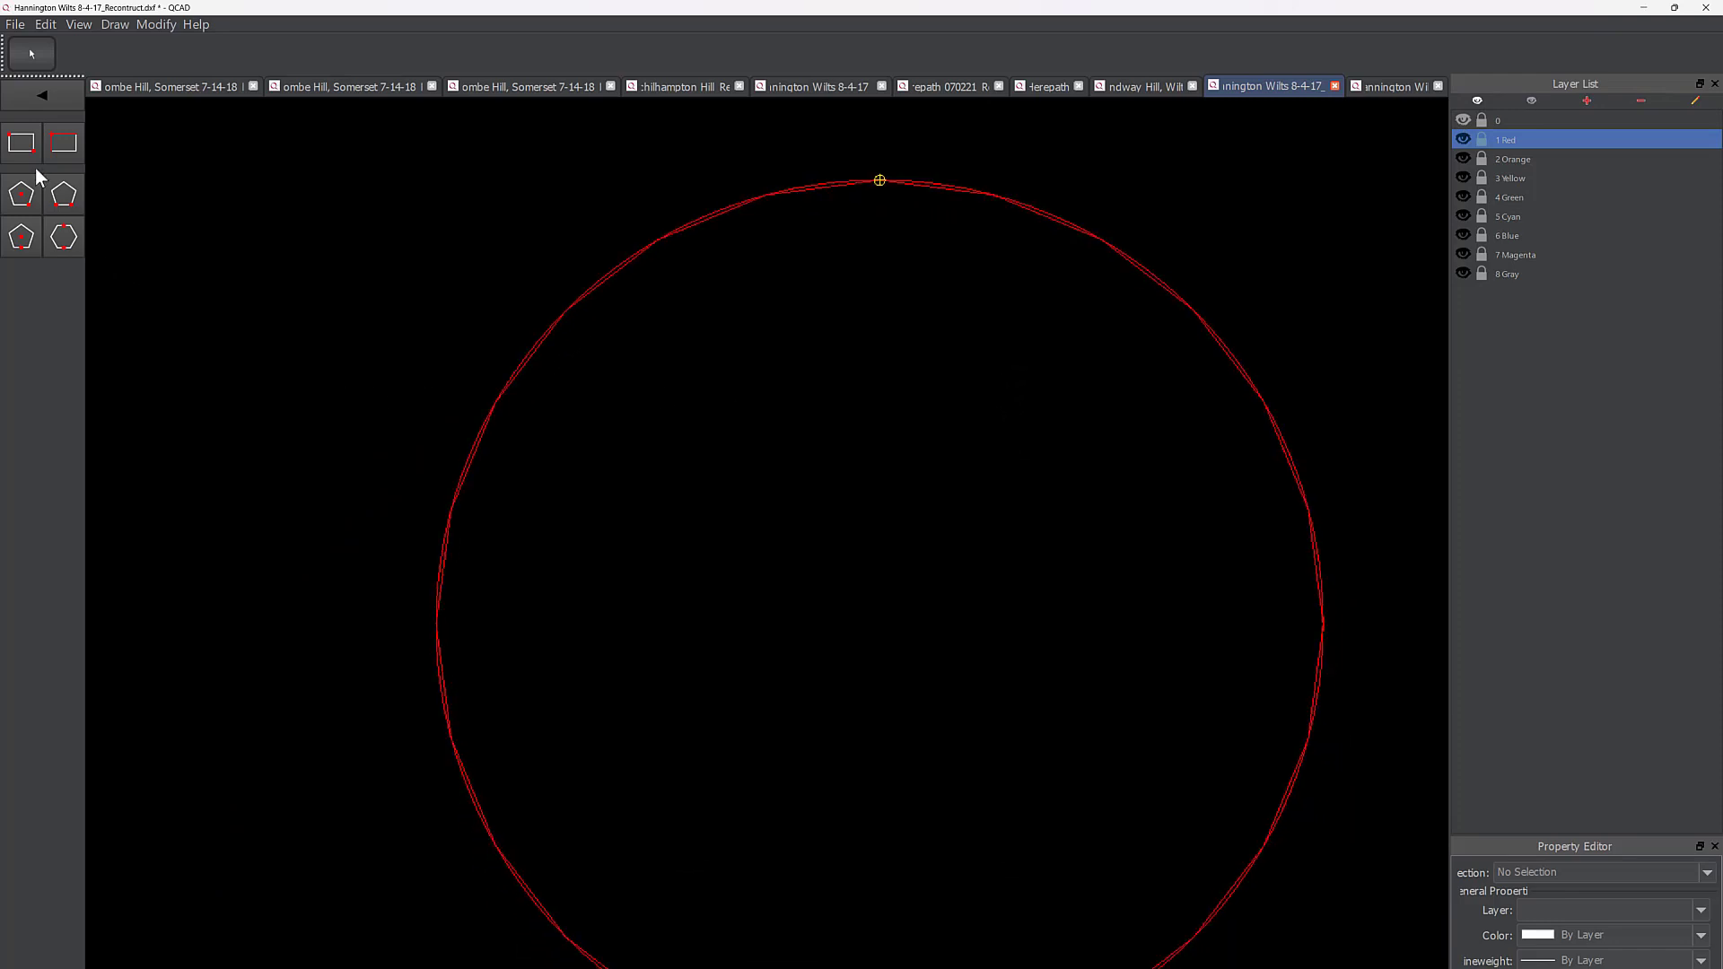
Step: Draw an infinite two-point line from the circle's centre through the first polygon corner clockwise from the top
{"action": "left_click", "coordinate": [40, 96]}
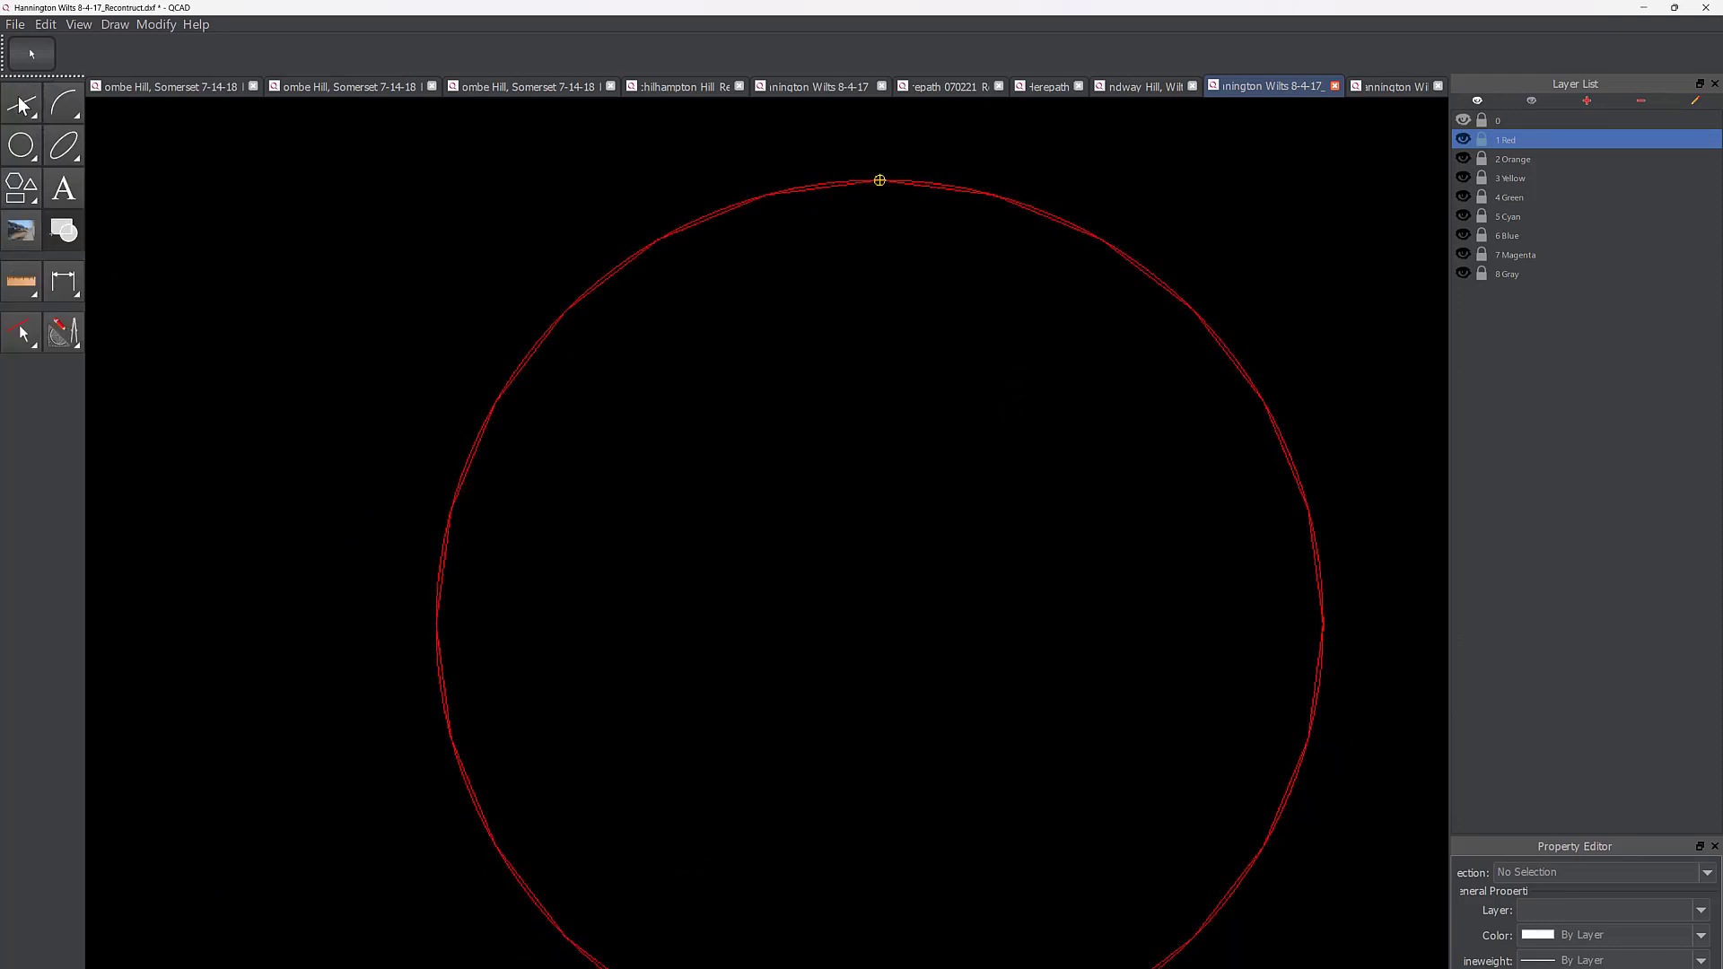
{"action": "left_click", "coordinate": [23, 105]}
{"action": "left_click", "coordinate": [22, 139]}
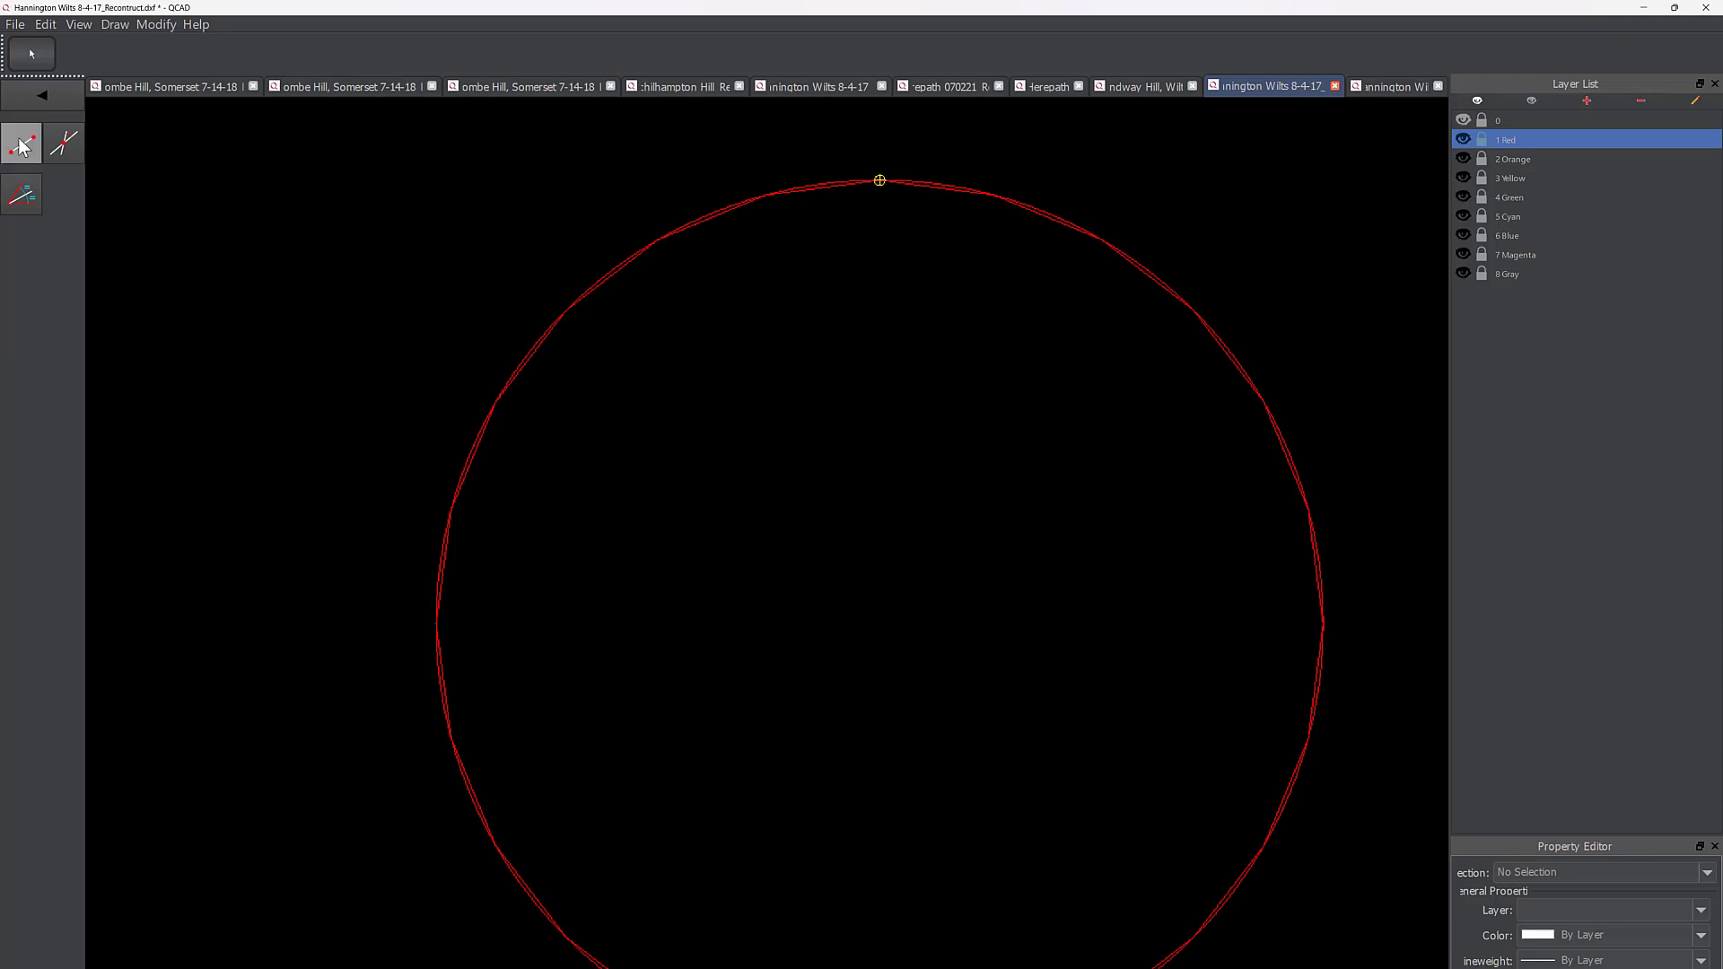
{"action": "left_click", "coordinate": [887, 633]}
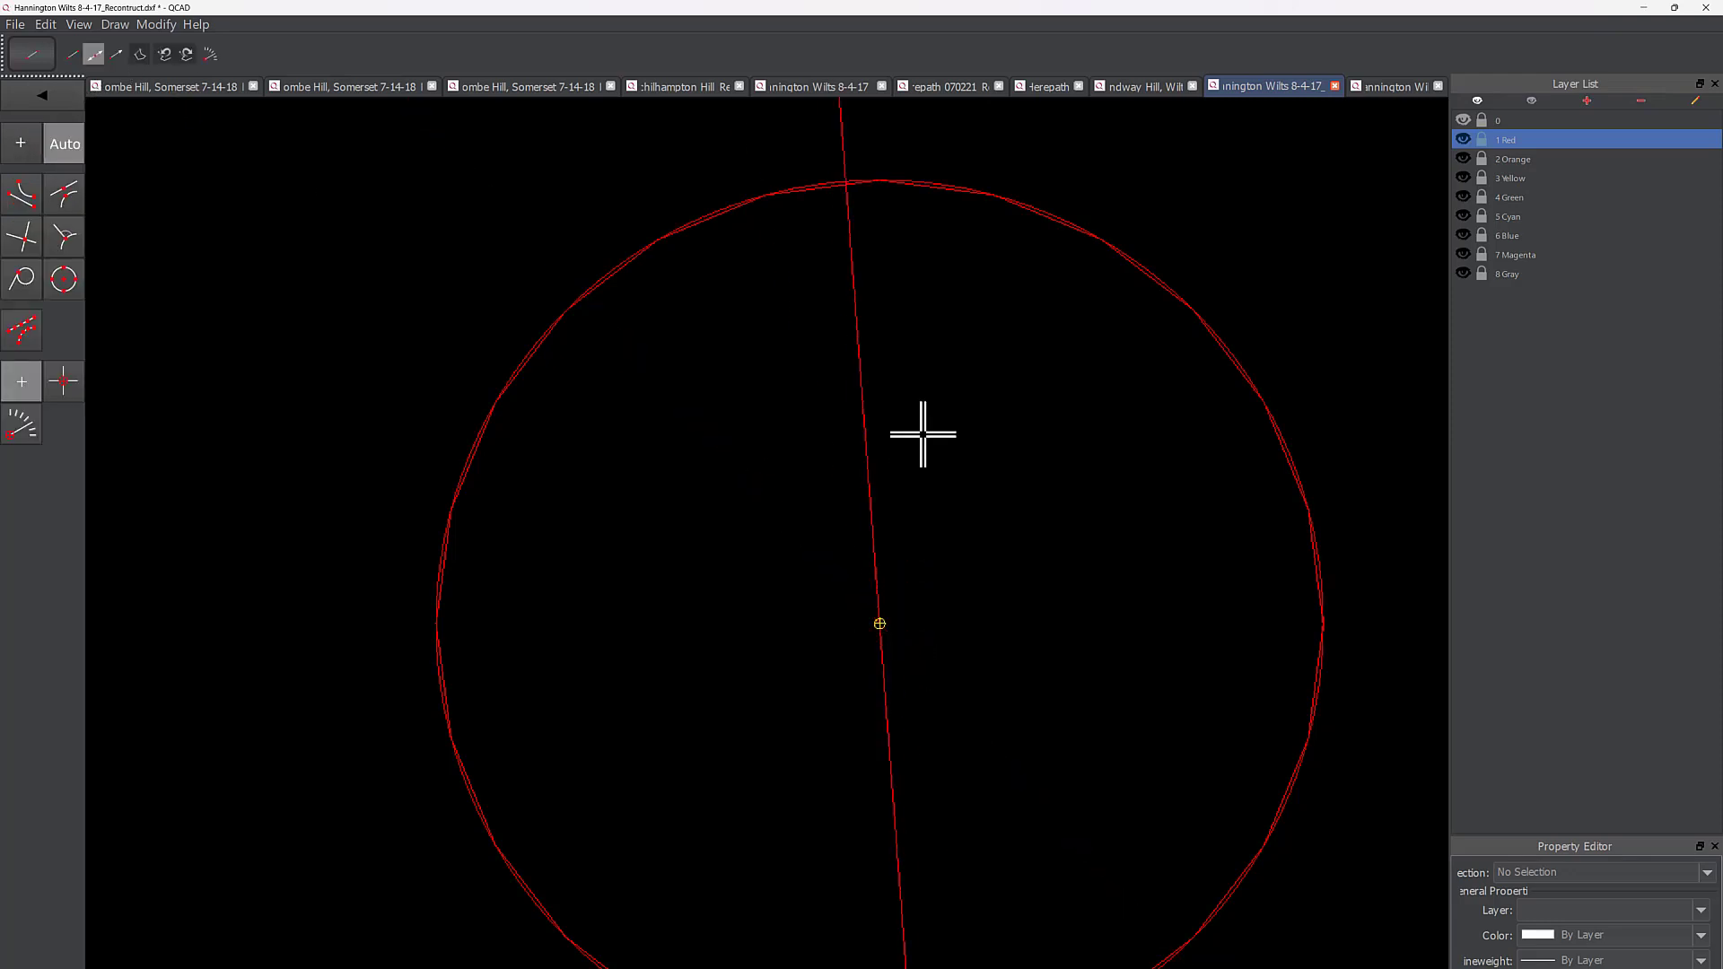
{"action": "left_click", "coordinate": [1013, 209]}
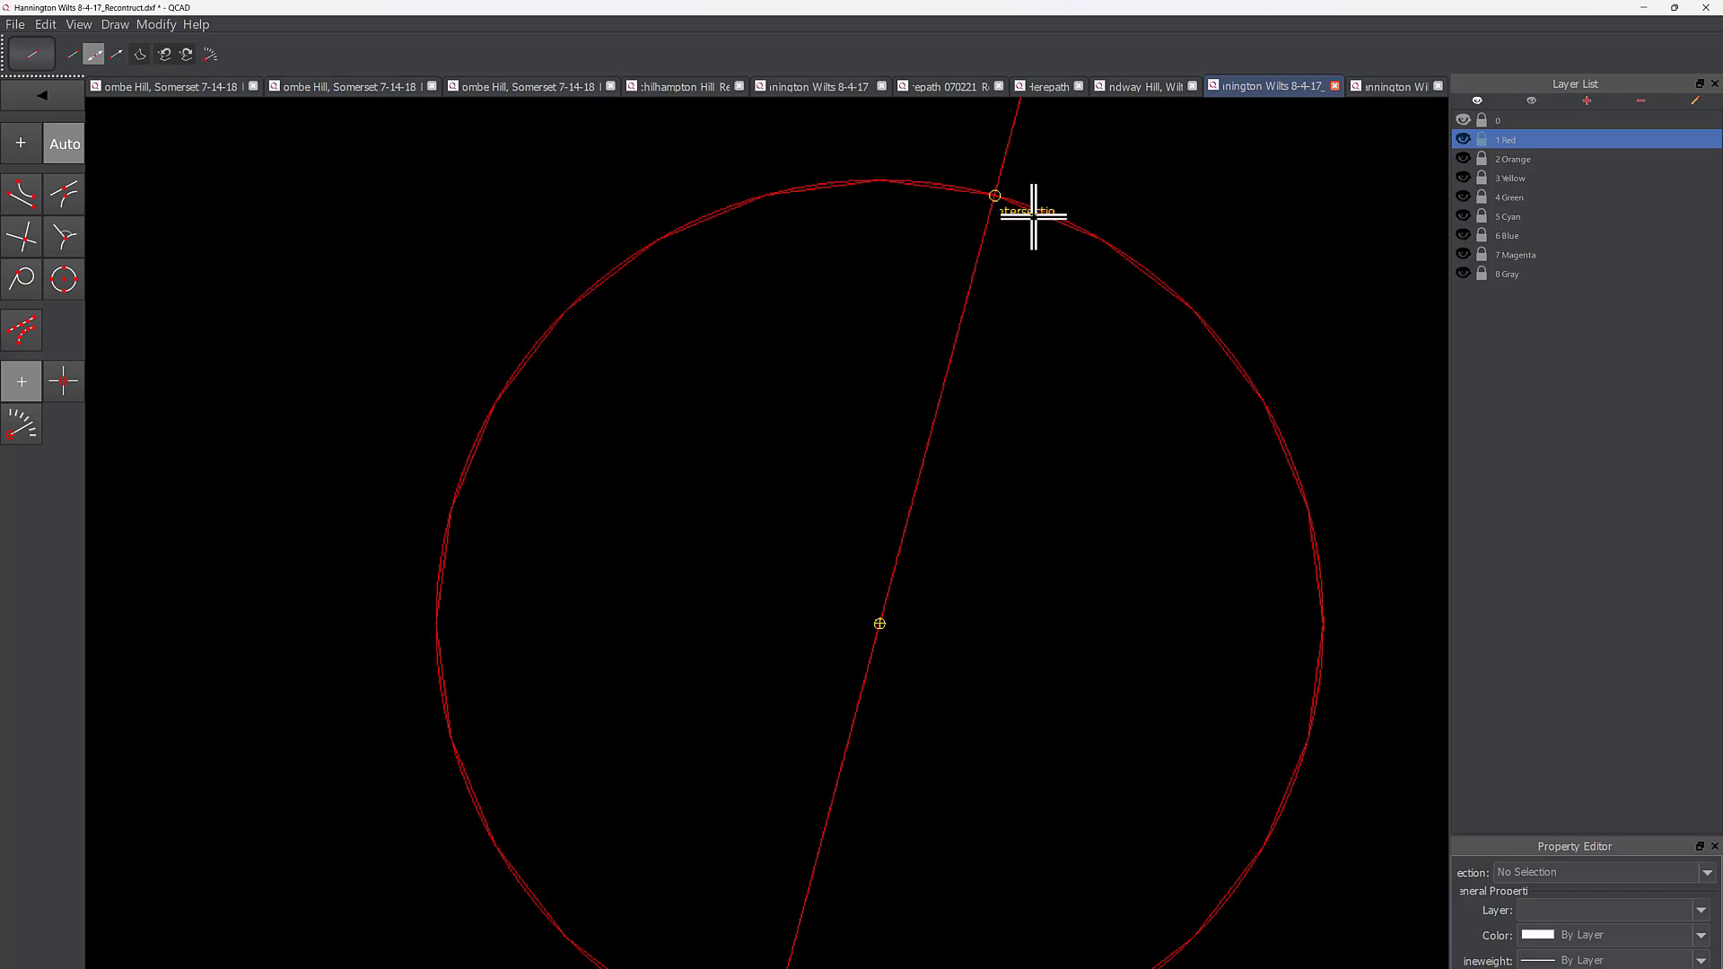
Step: Draw infinite lines from the circle's centre through each polygon corner, clockwise from the second corner to the lowest one
{"action": "left_click", "coordinate": [1113, 256]}
{"action": "left_click", "coordinate": [1197, 312]}
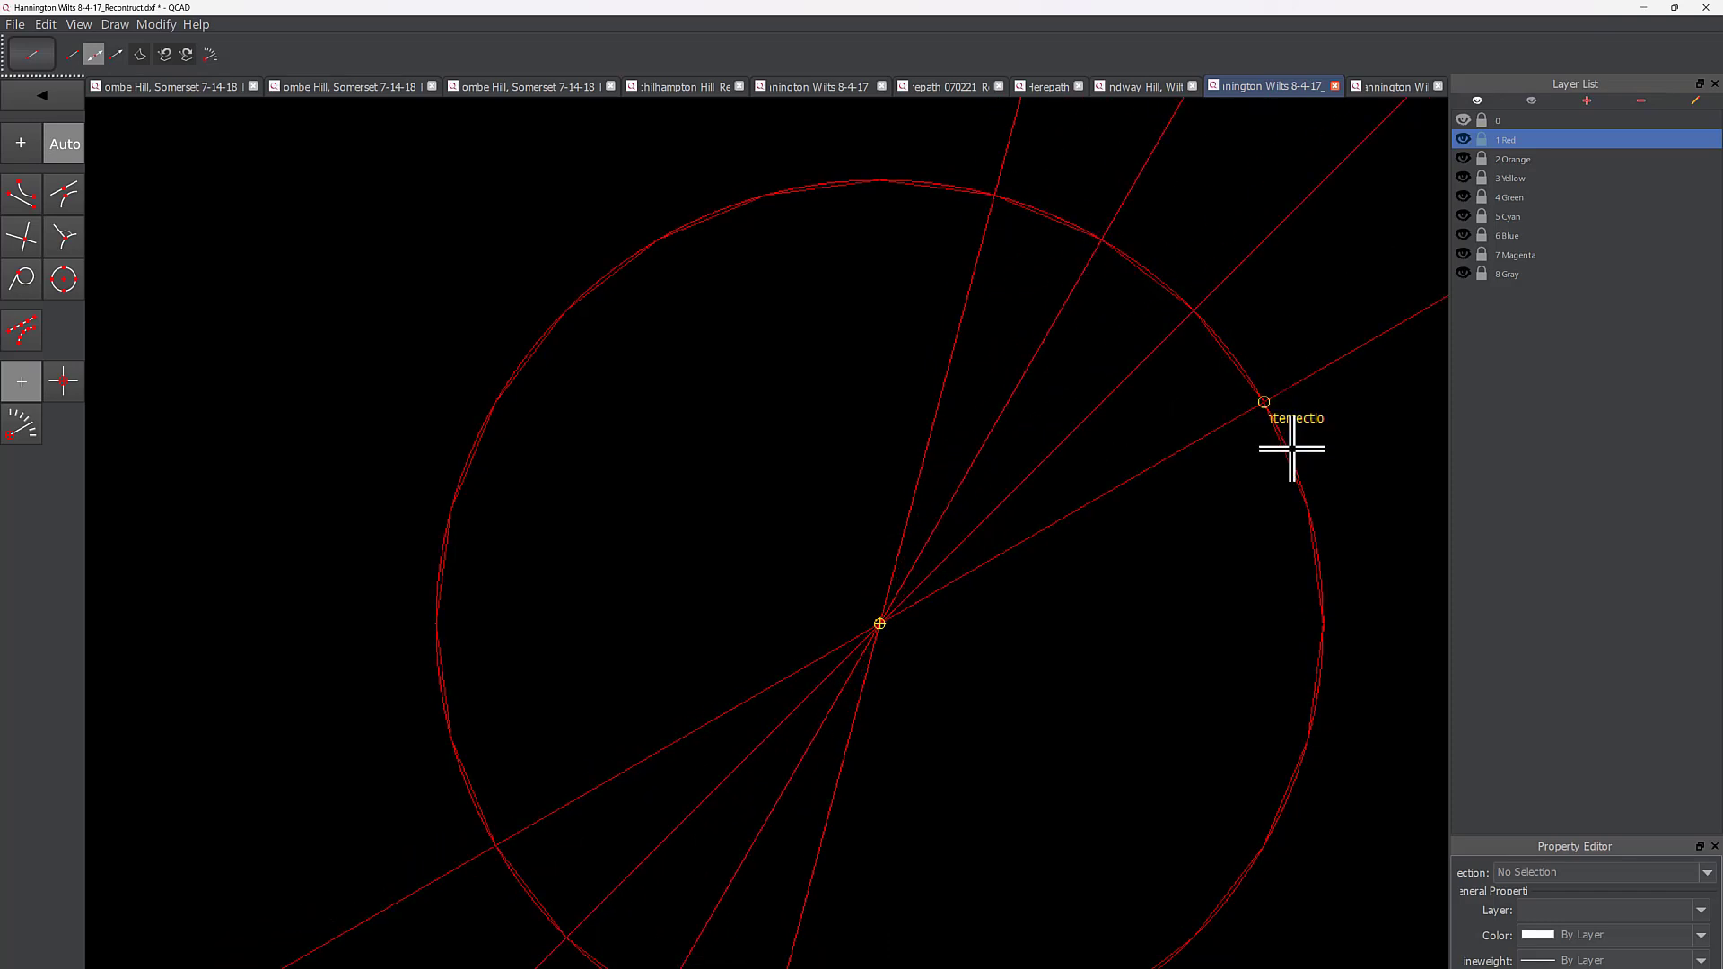
{"action": "left_click", "coordinate": [1289, 449]}
{"action": "left_click", "coordinate": [1324, 521]}
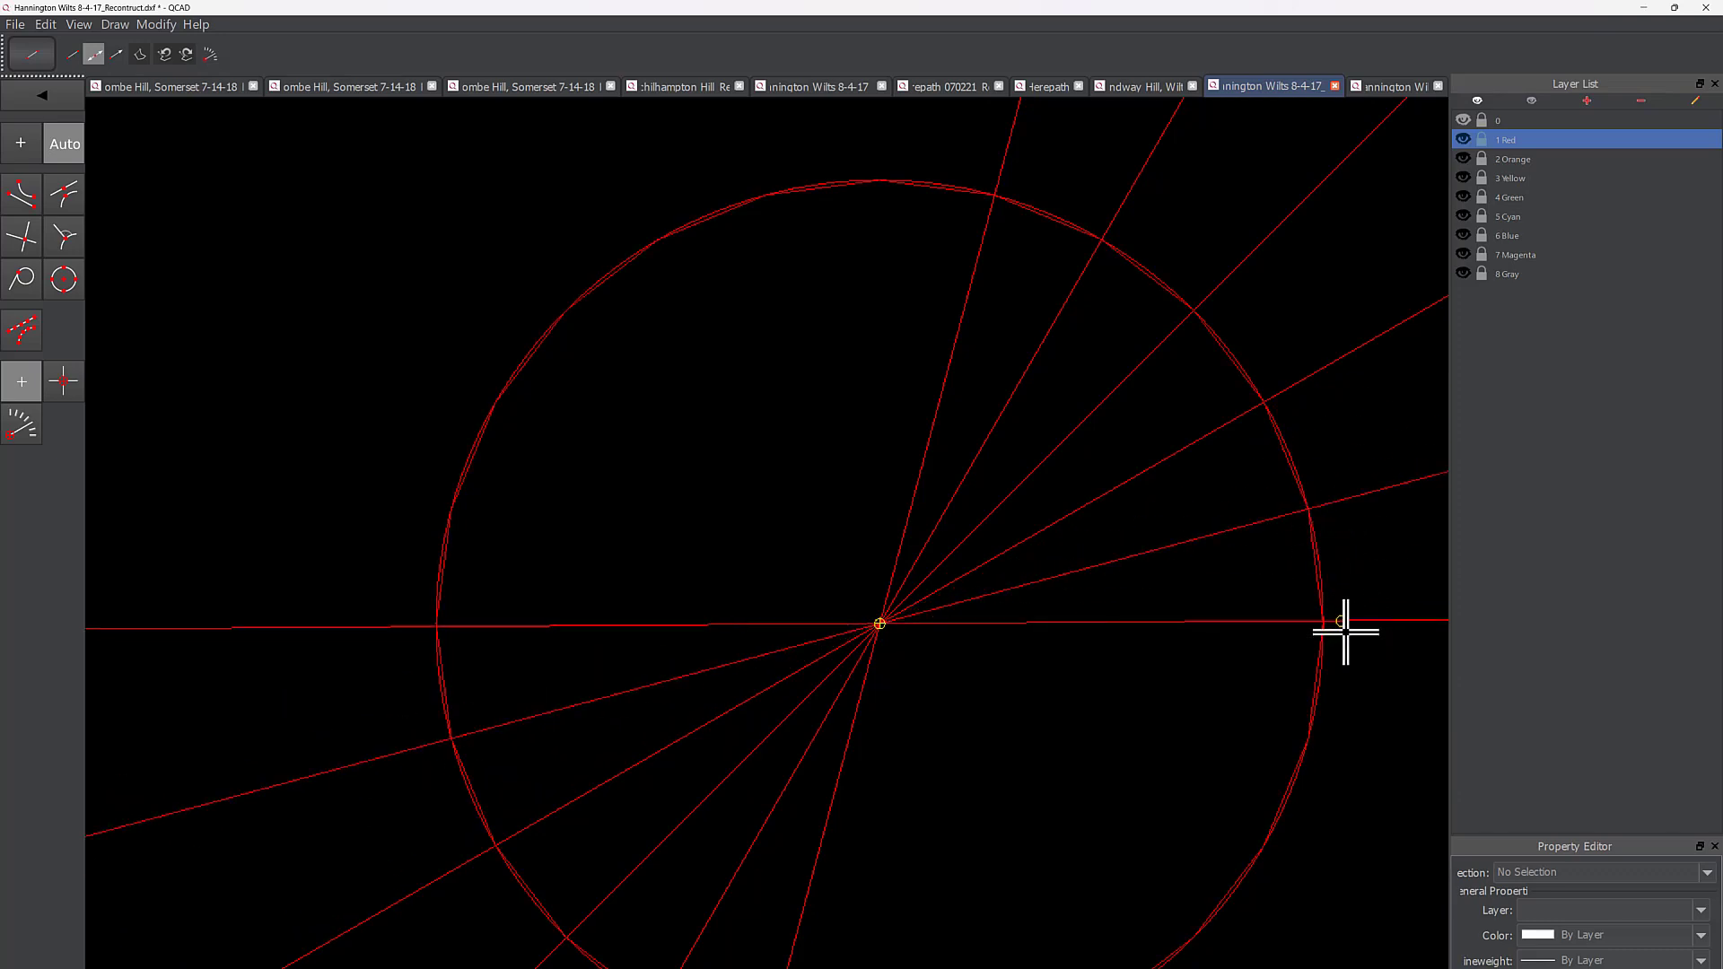
{"action": "left_click", "coordinate": [1343, 640]}
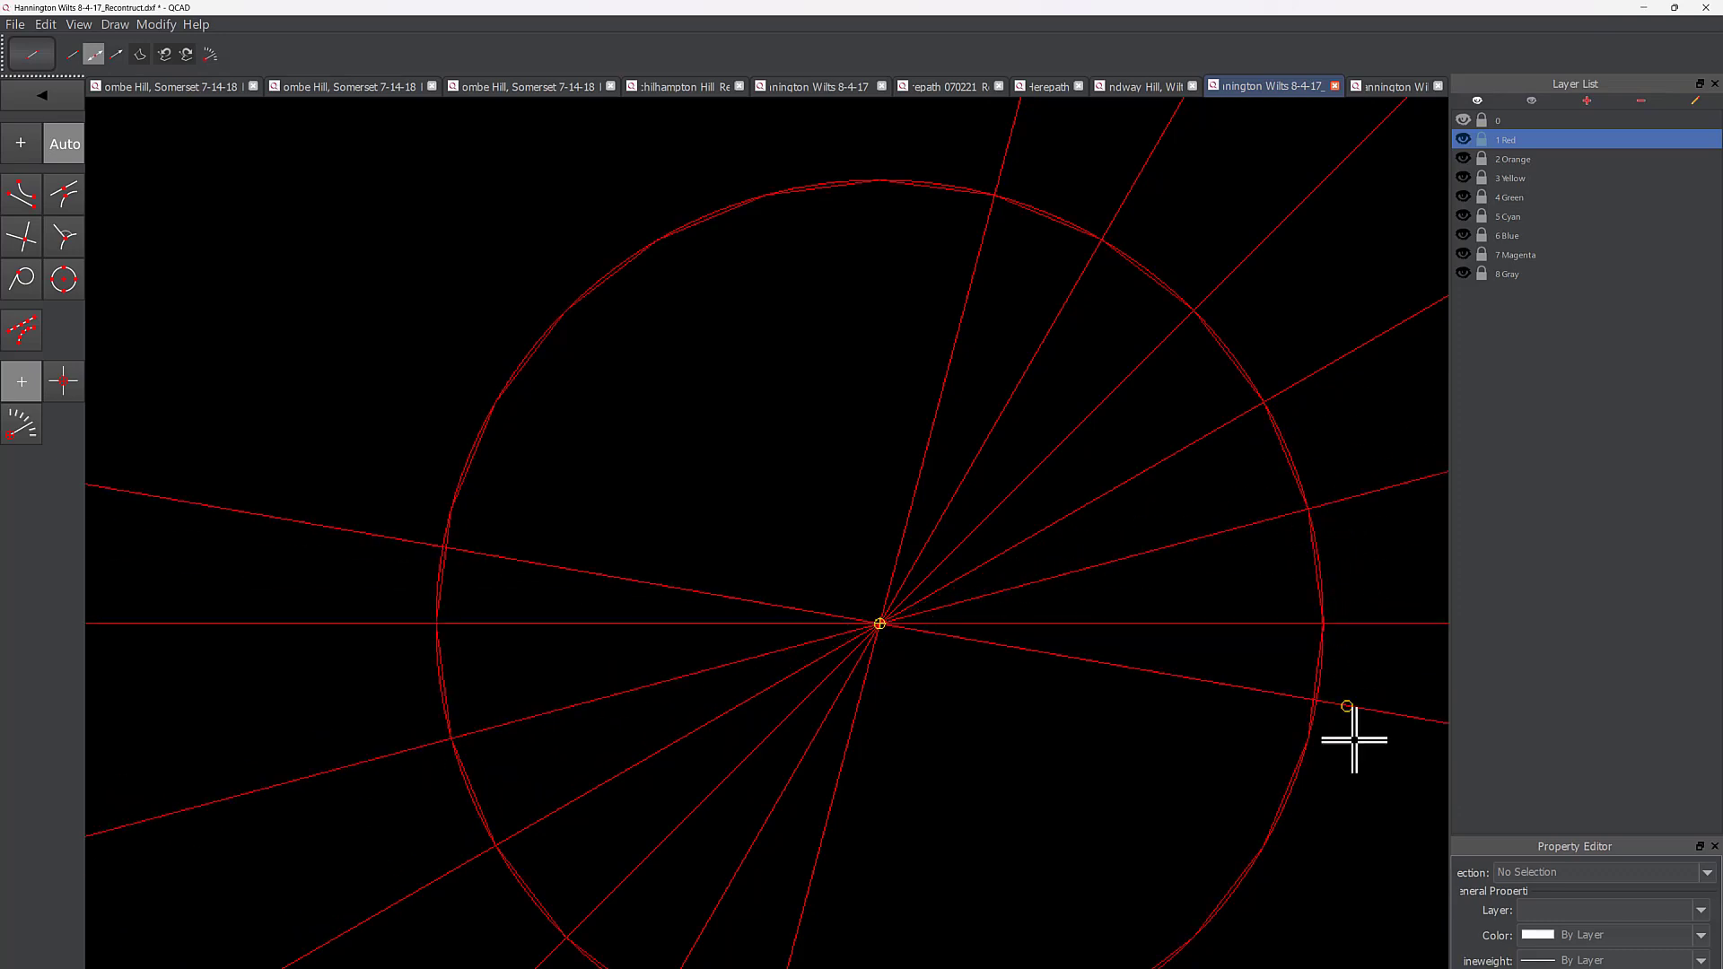
{"action": "left_click", "coordinate": [1327, 754]}
{"action": "left_click", "coordinate": [1280, 863]}
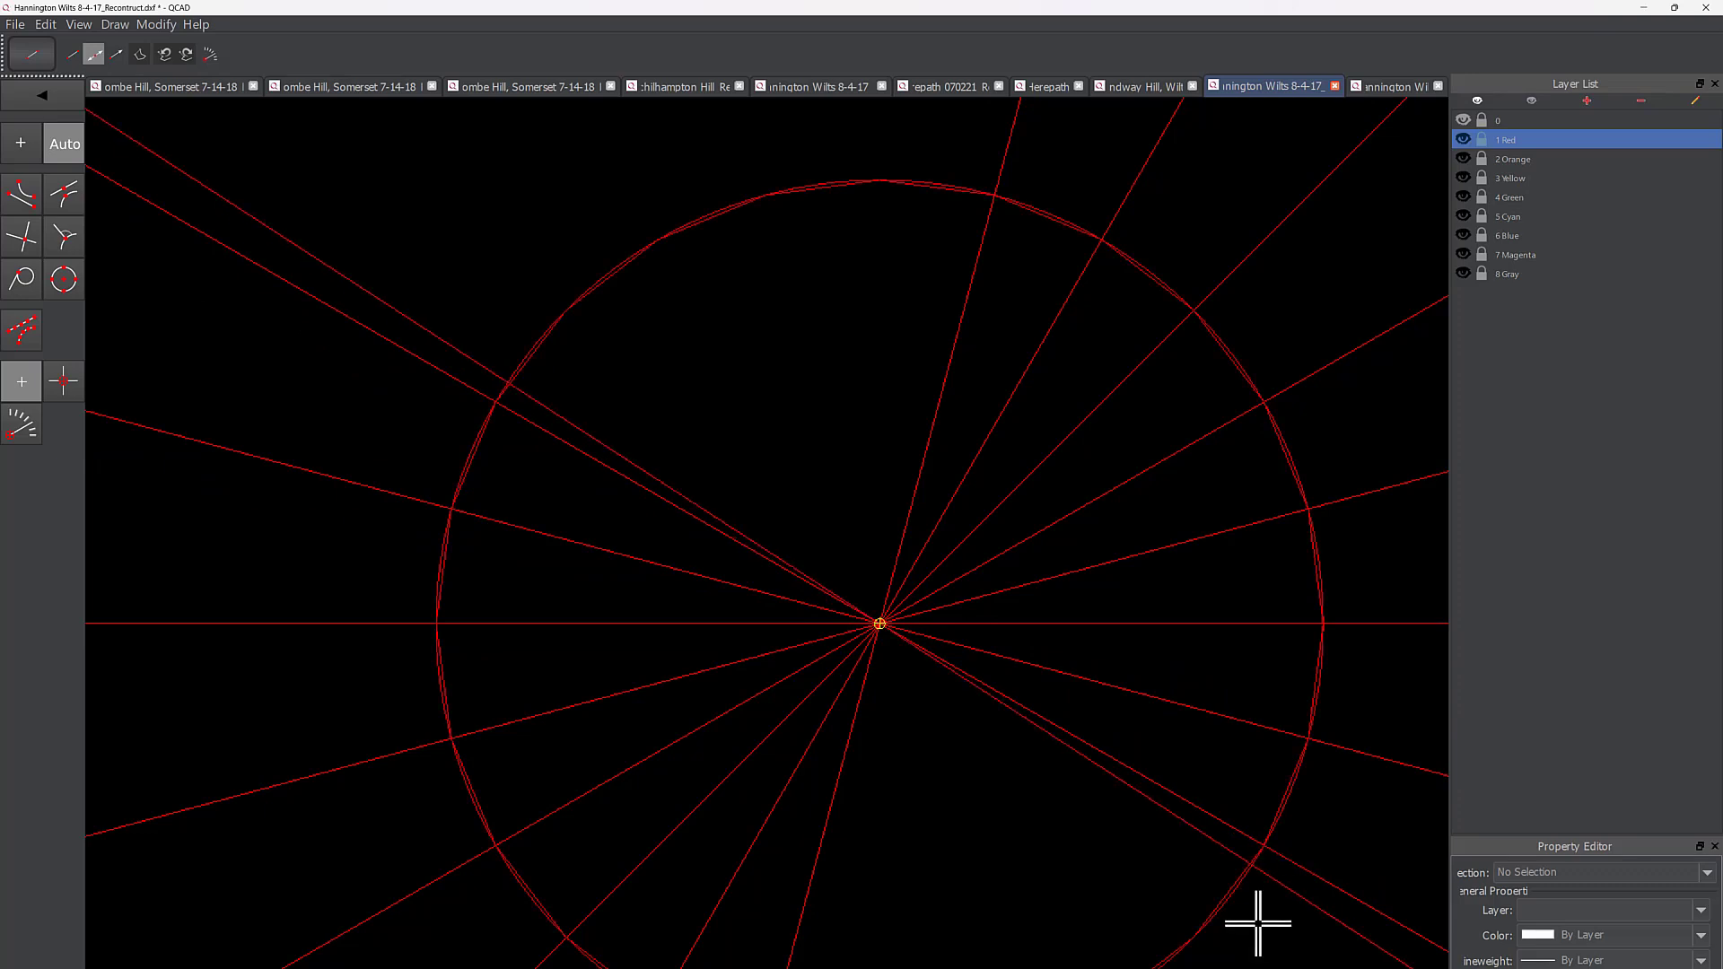
{"action": "left_click", "coordinate": [1207, 941]}
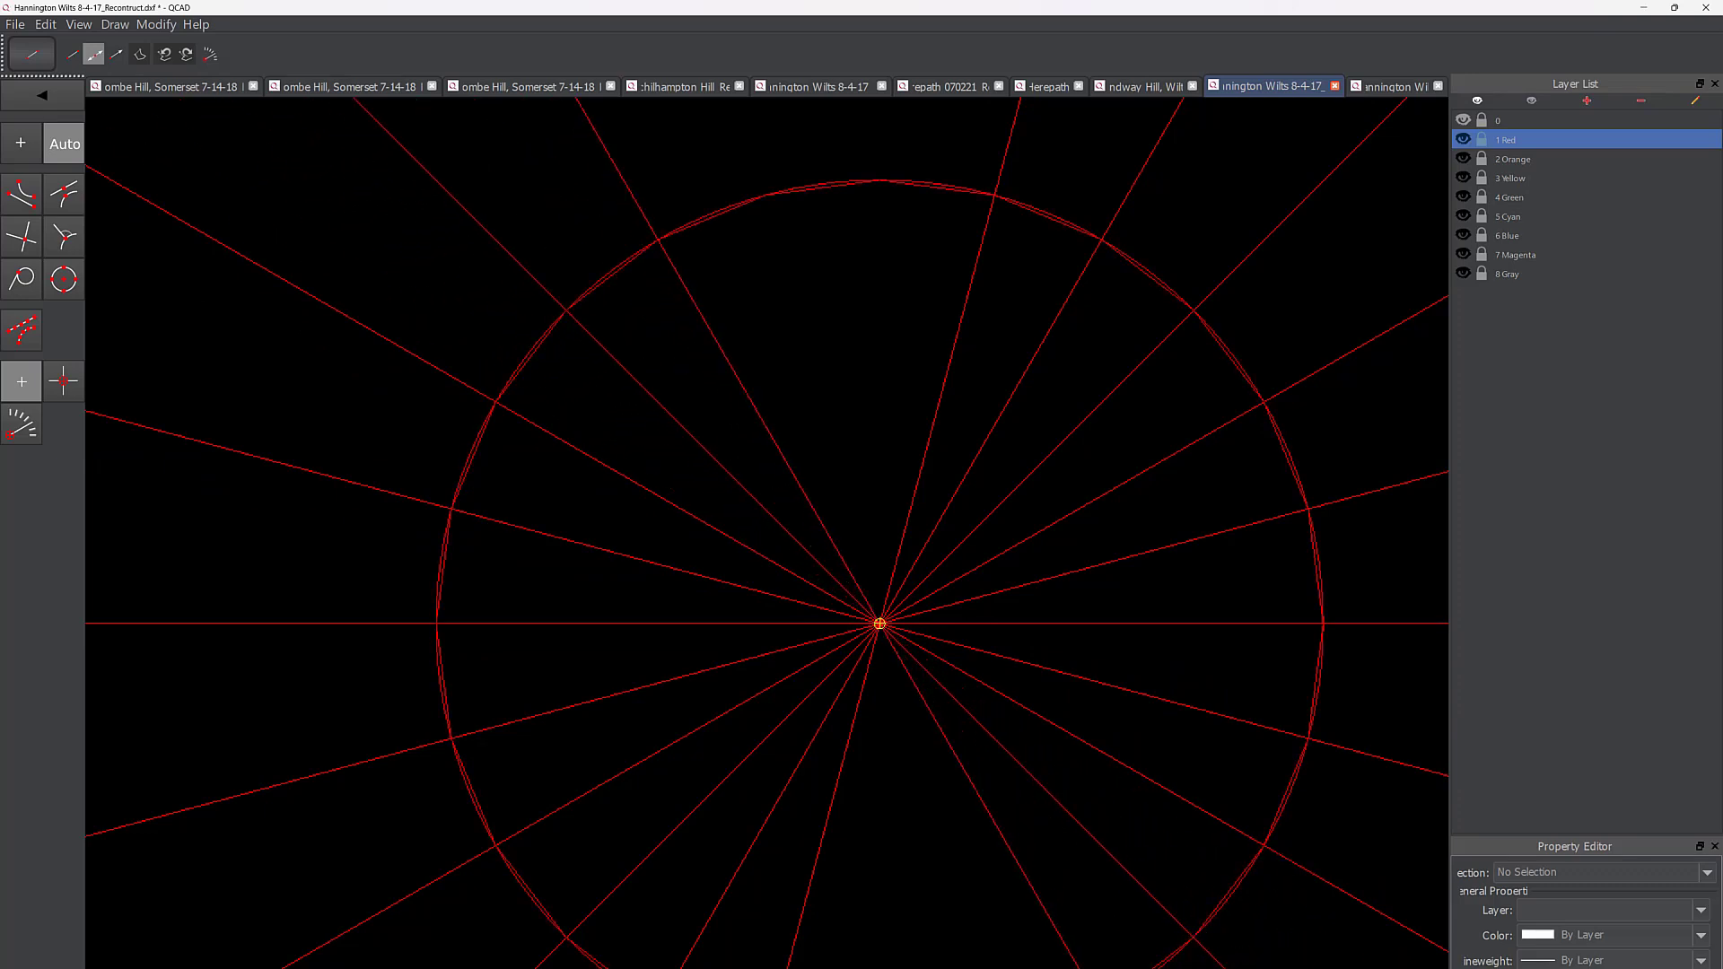
{"action": "left_click", "coordinate": [1080, 968]}
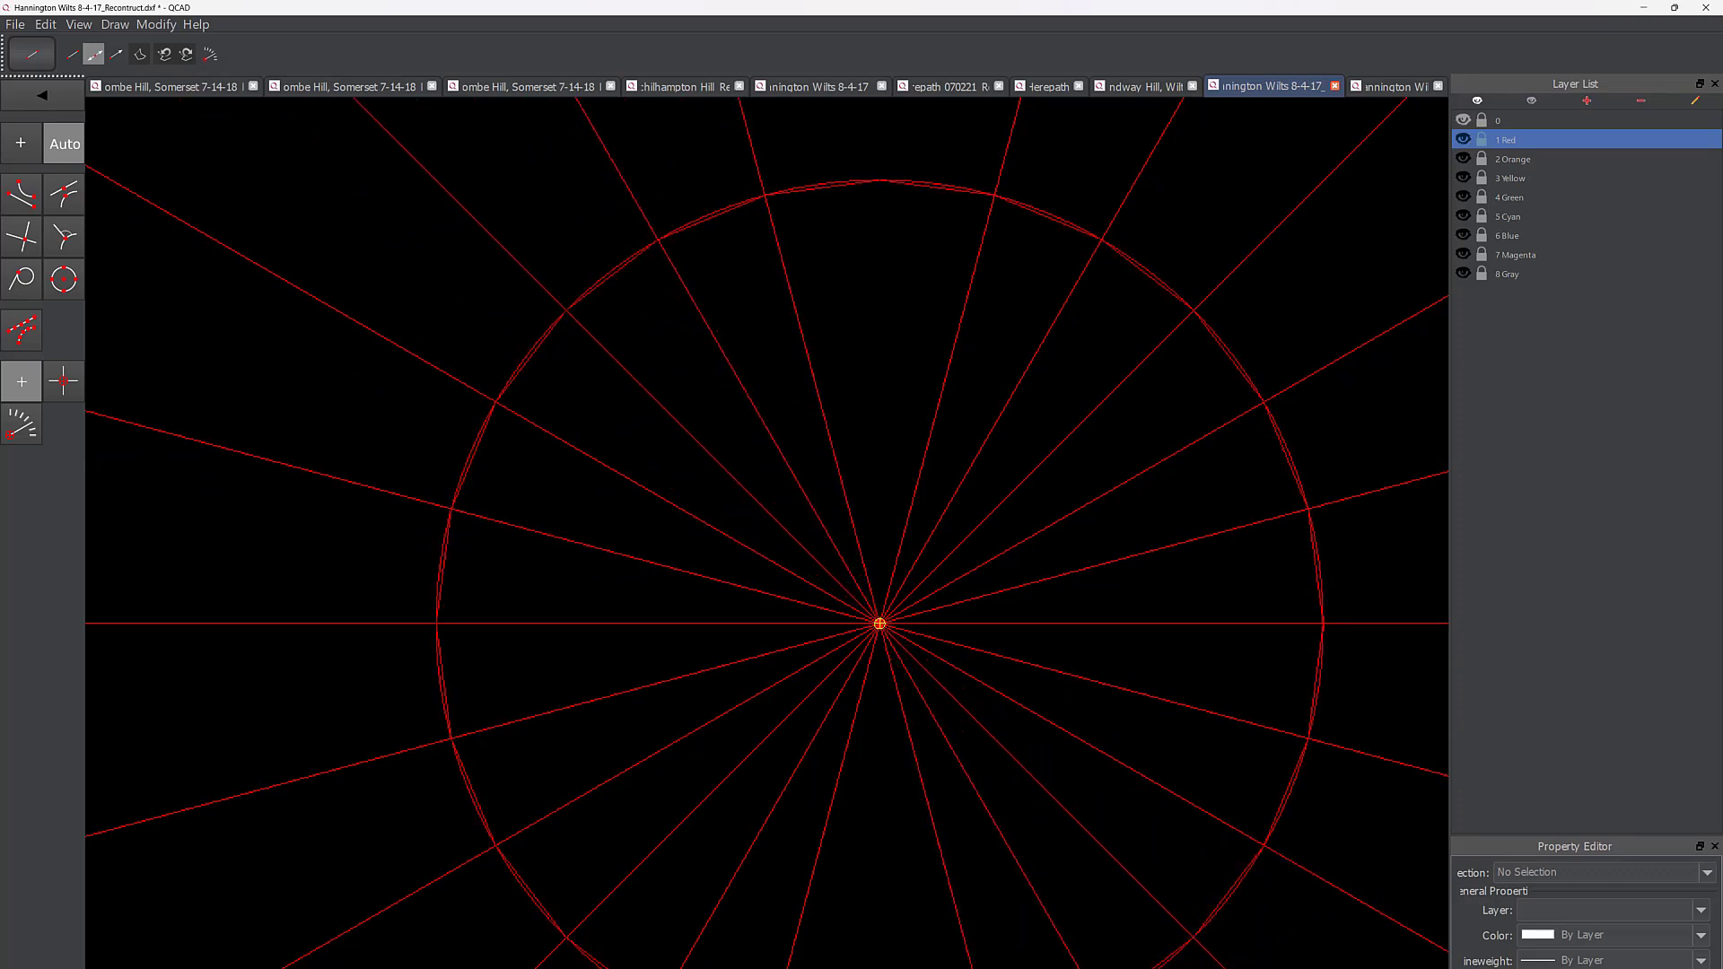
{"action": "left_click", "coordinate": [882, 968]}
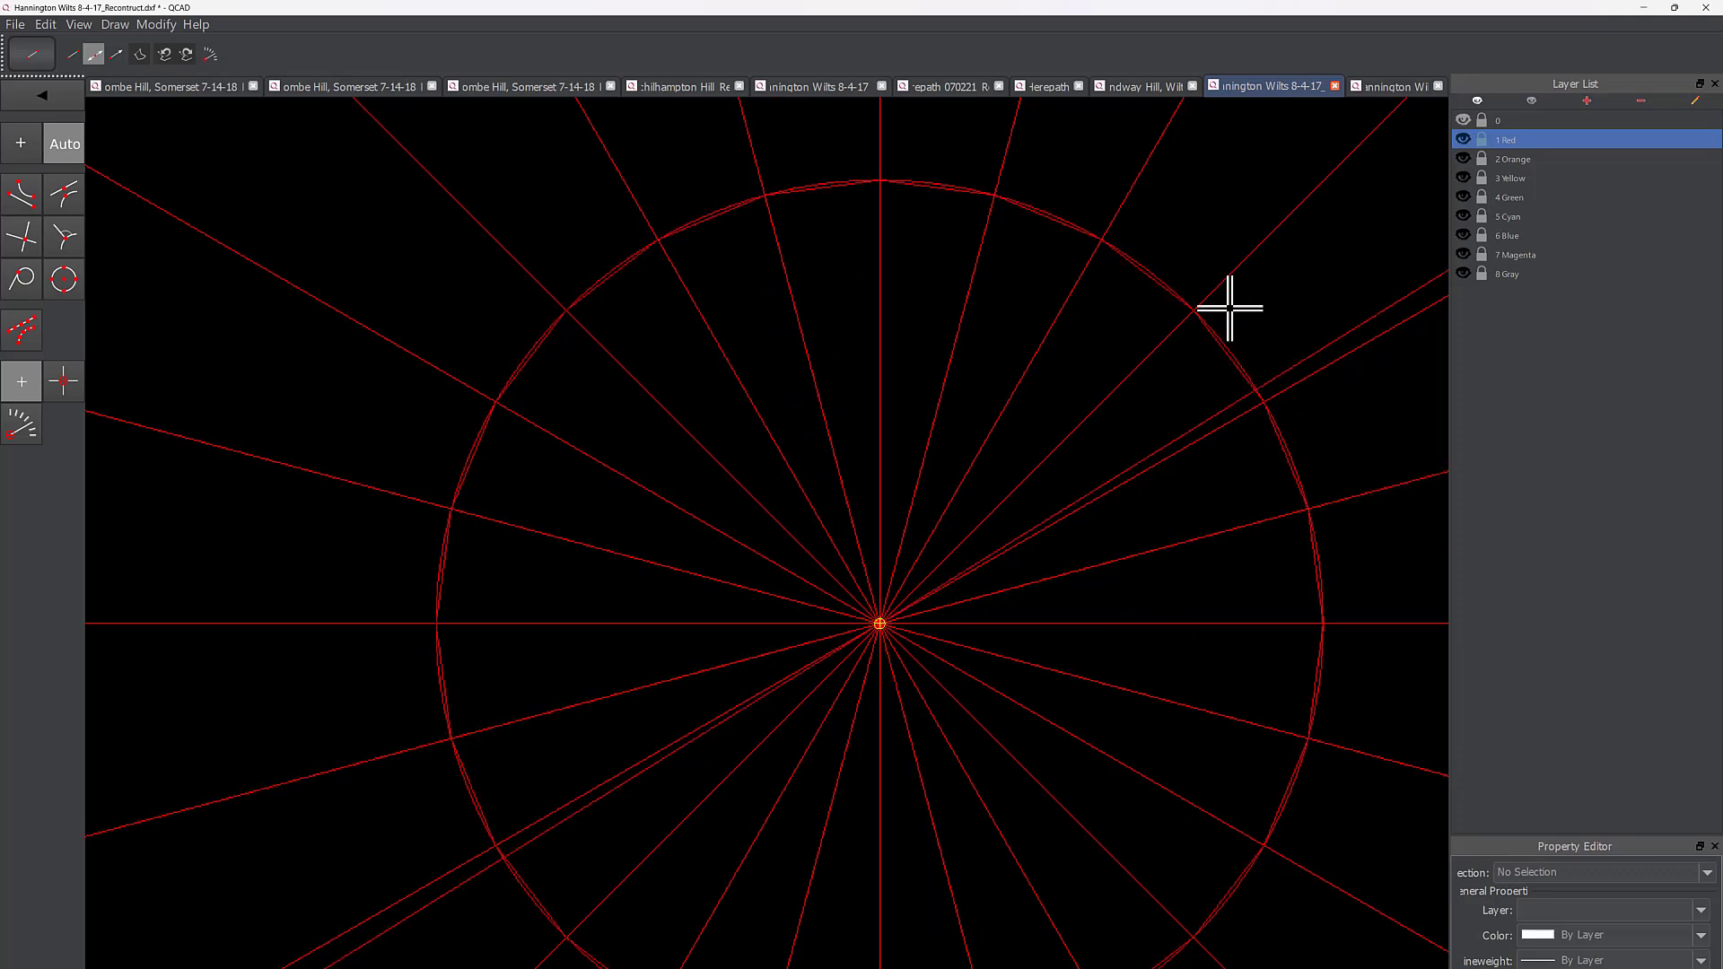
Step: Show layer 0 again and finish the line command
{"action": "left_click", "coordinate": [1464, 121]}
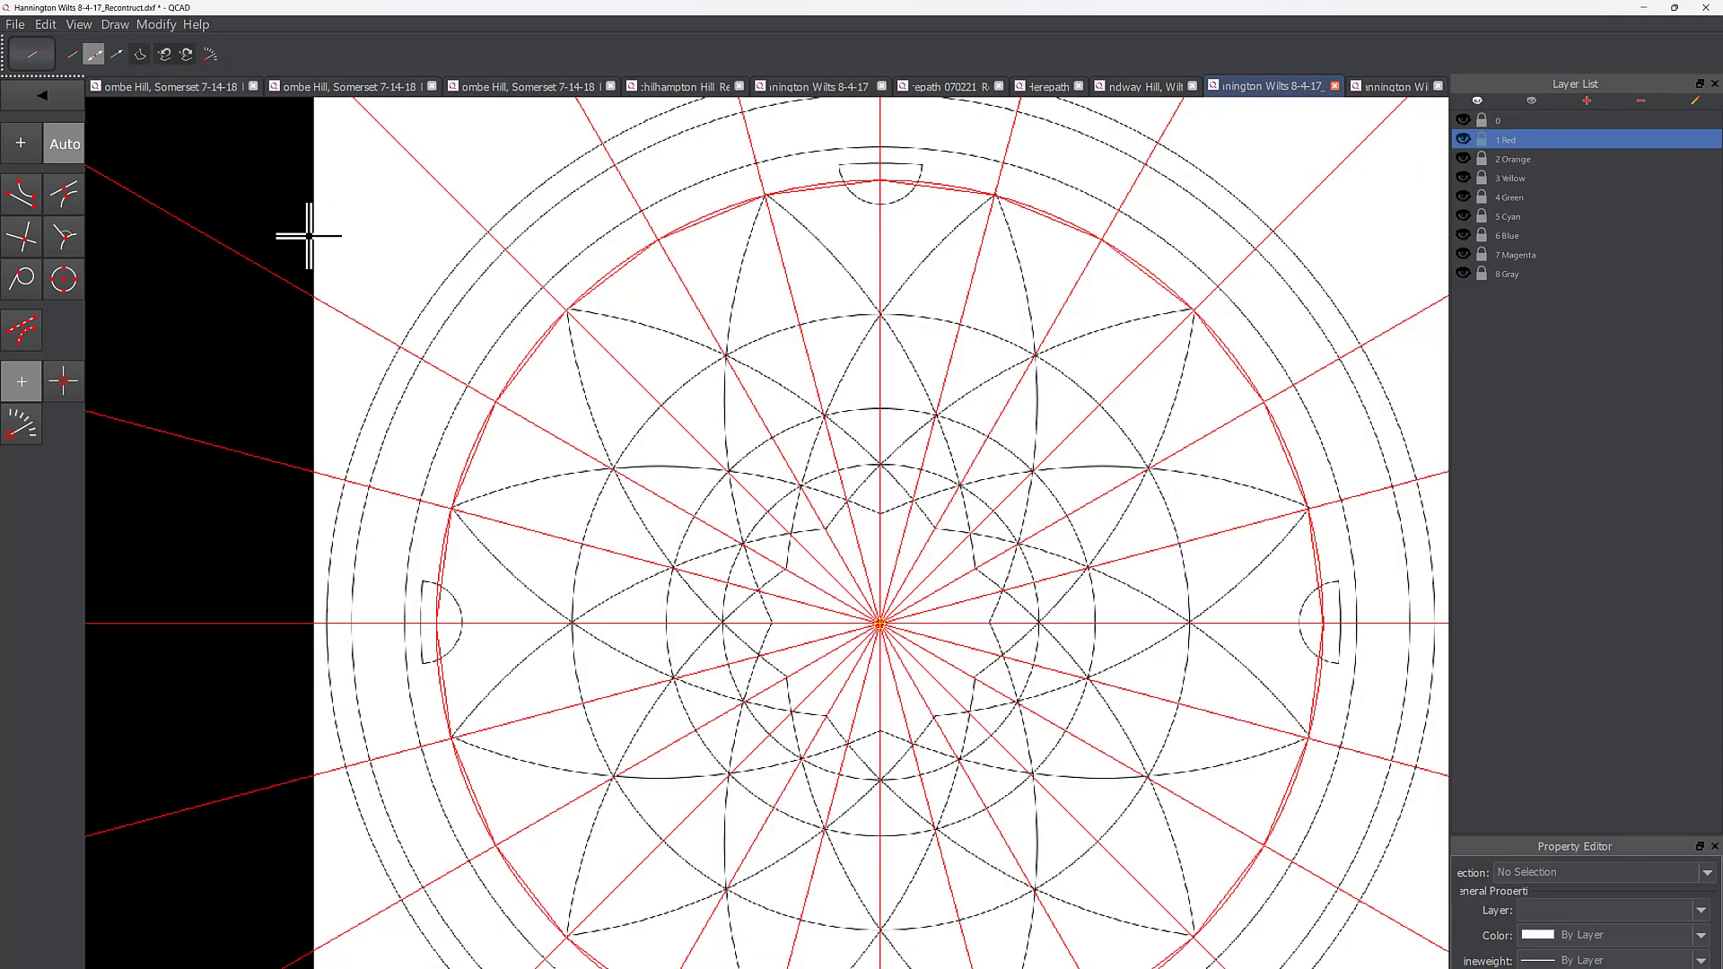
{"action": "right_click", "coordinate": [199, 207]}
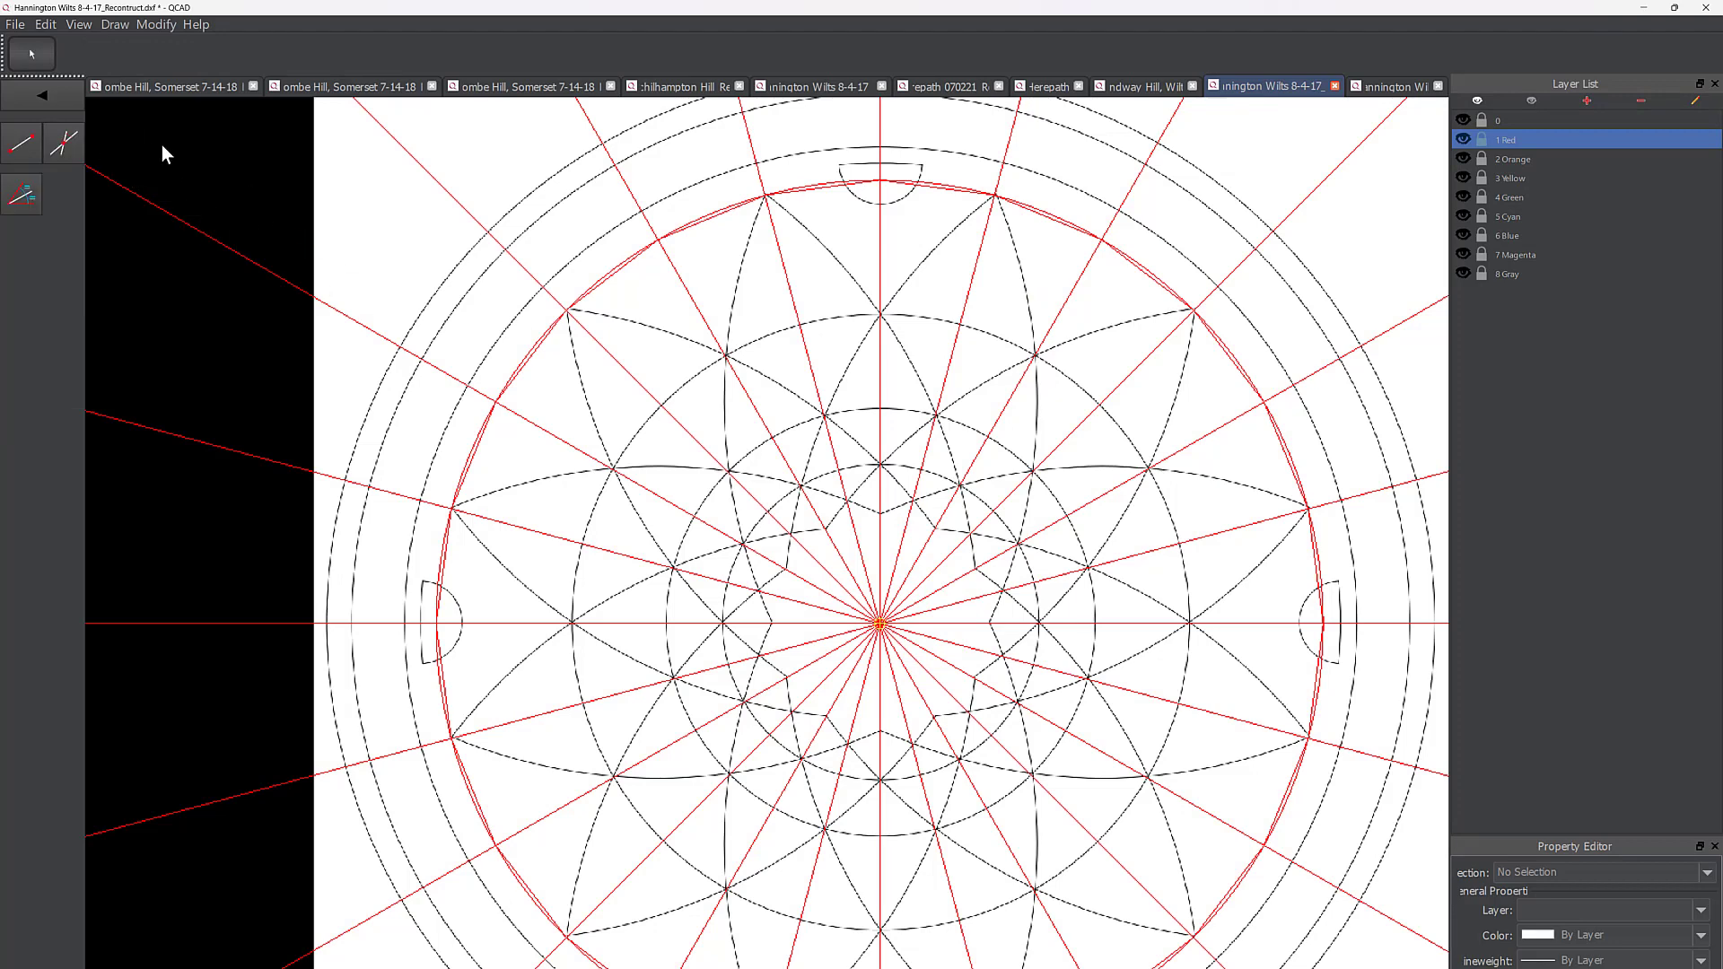
{"action": "scroll", "coordinate": [869, 220], "scroll_direction": "down", "scroll_amount": 3}
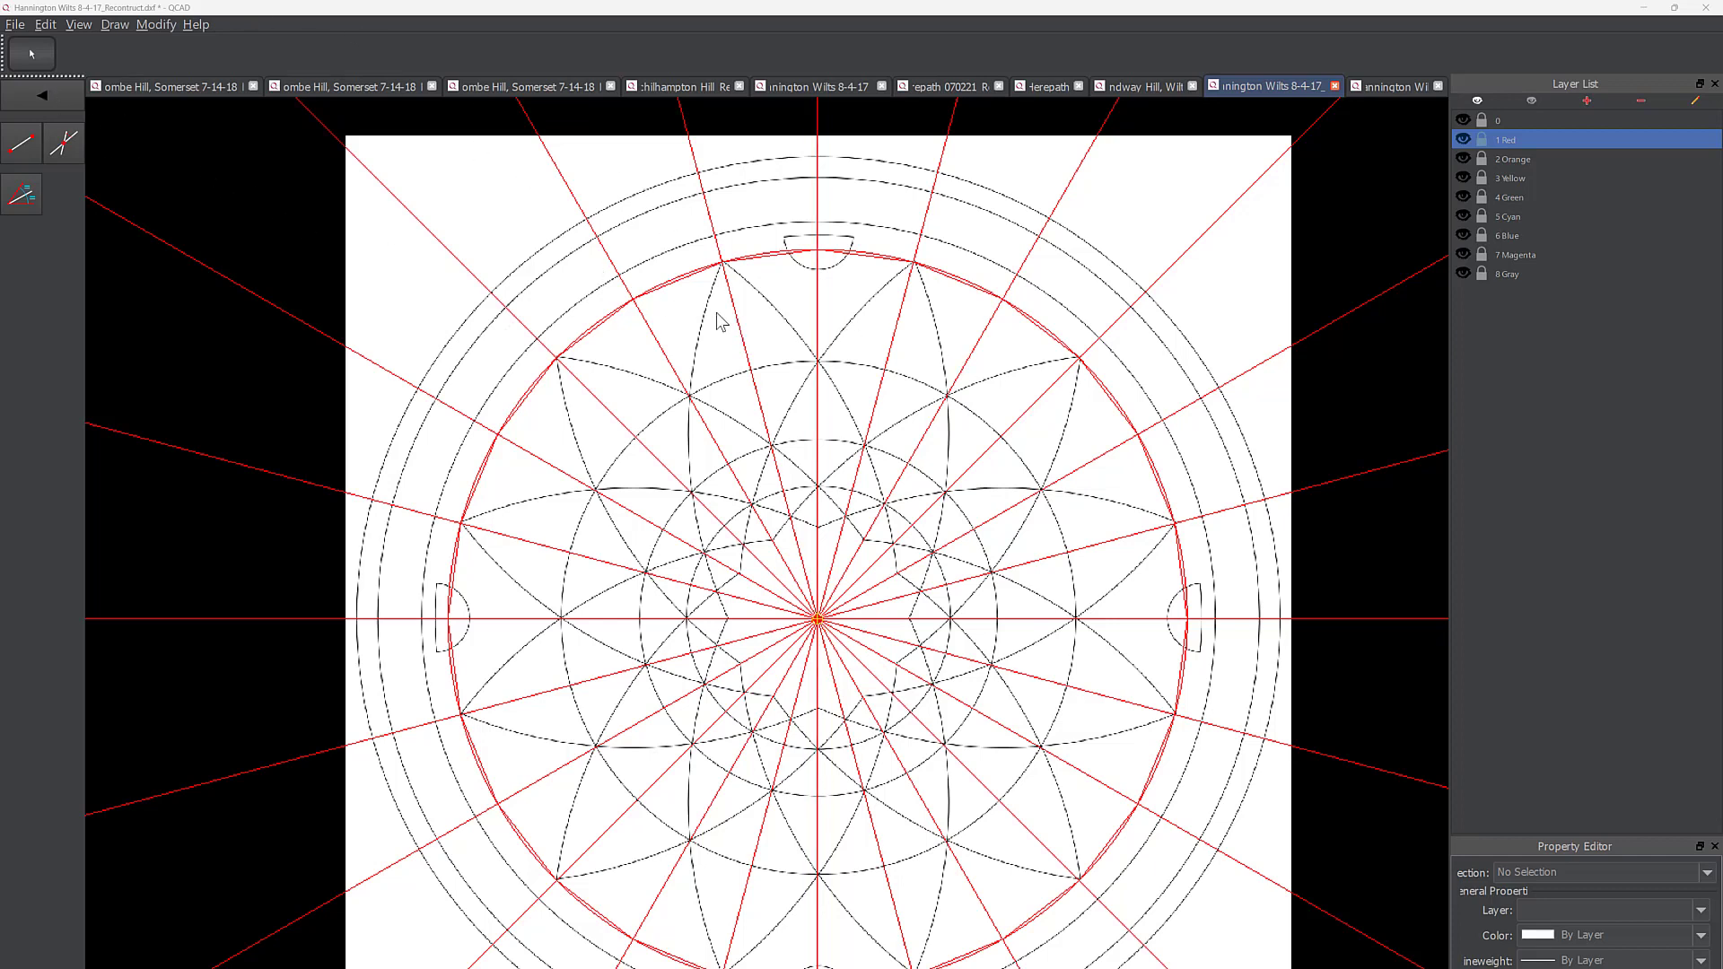
Step: Draw a three-point circle along a petal arc, from the first petal tip counterclockwise of the top to the lower-right diagonal tip
{"action": "left_click", "coordinate": [36, 101]}
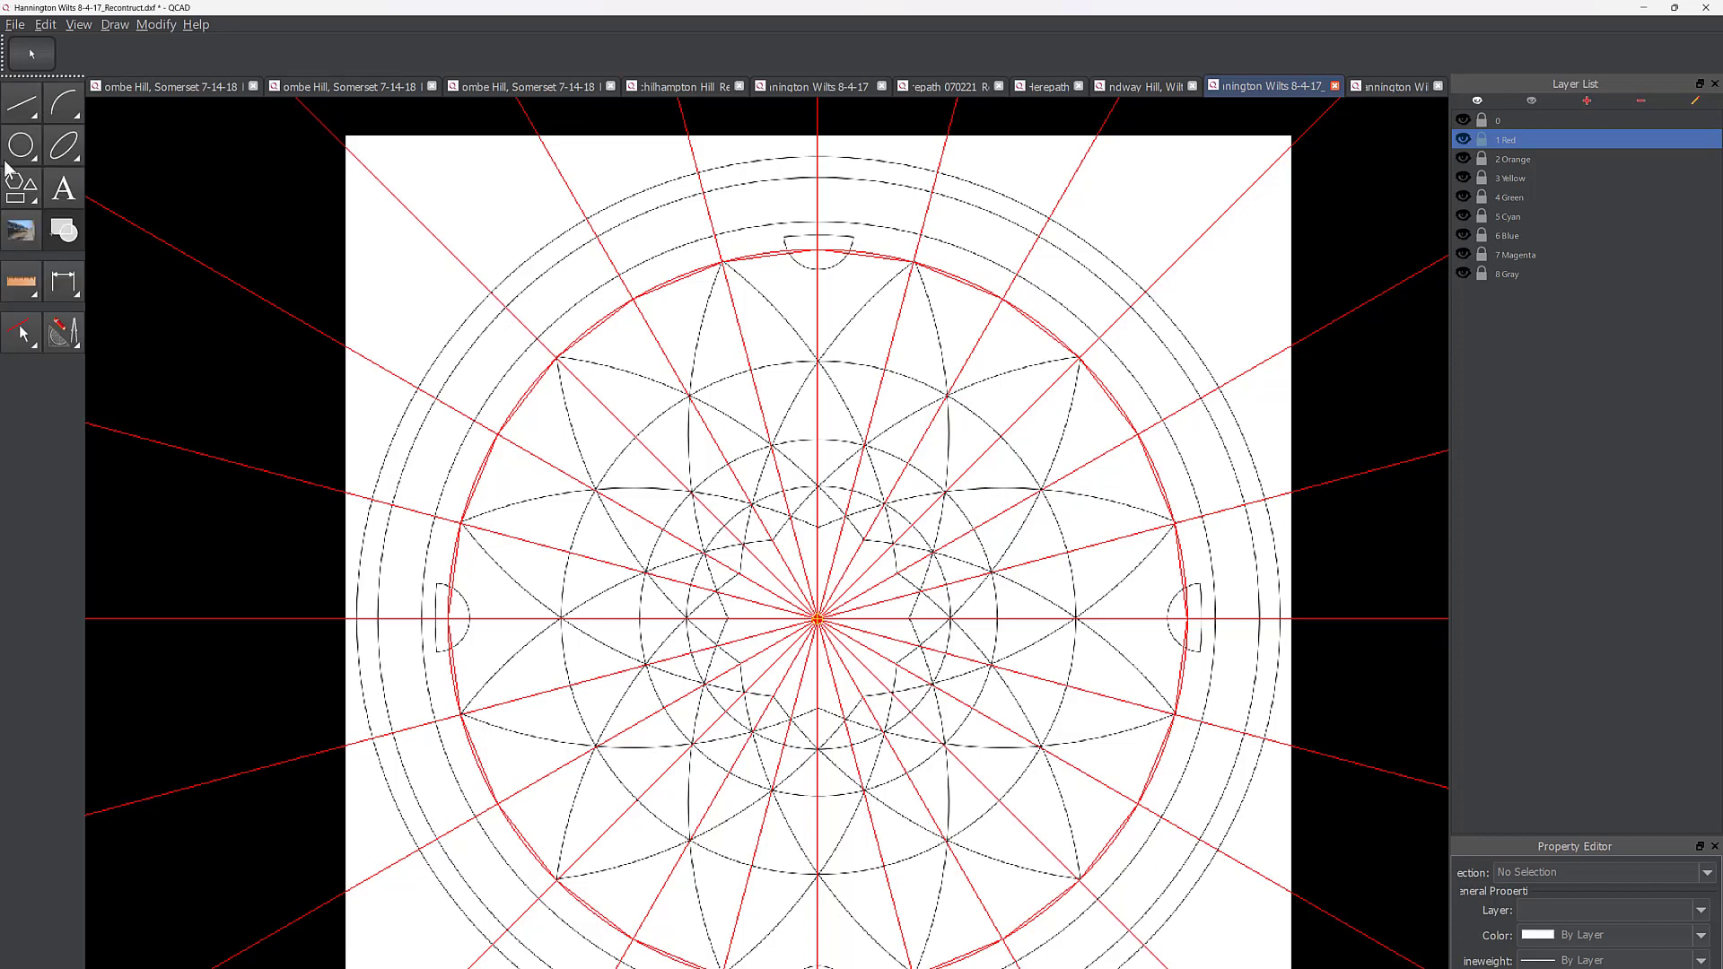
{"action": "left_click", "coordinate": [20, 148]}
{"action": "left_click", "coordinate": [22, 188]}
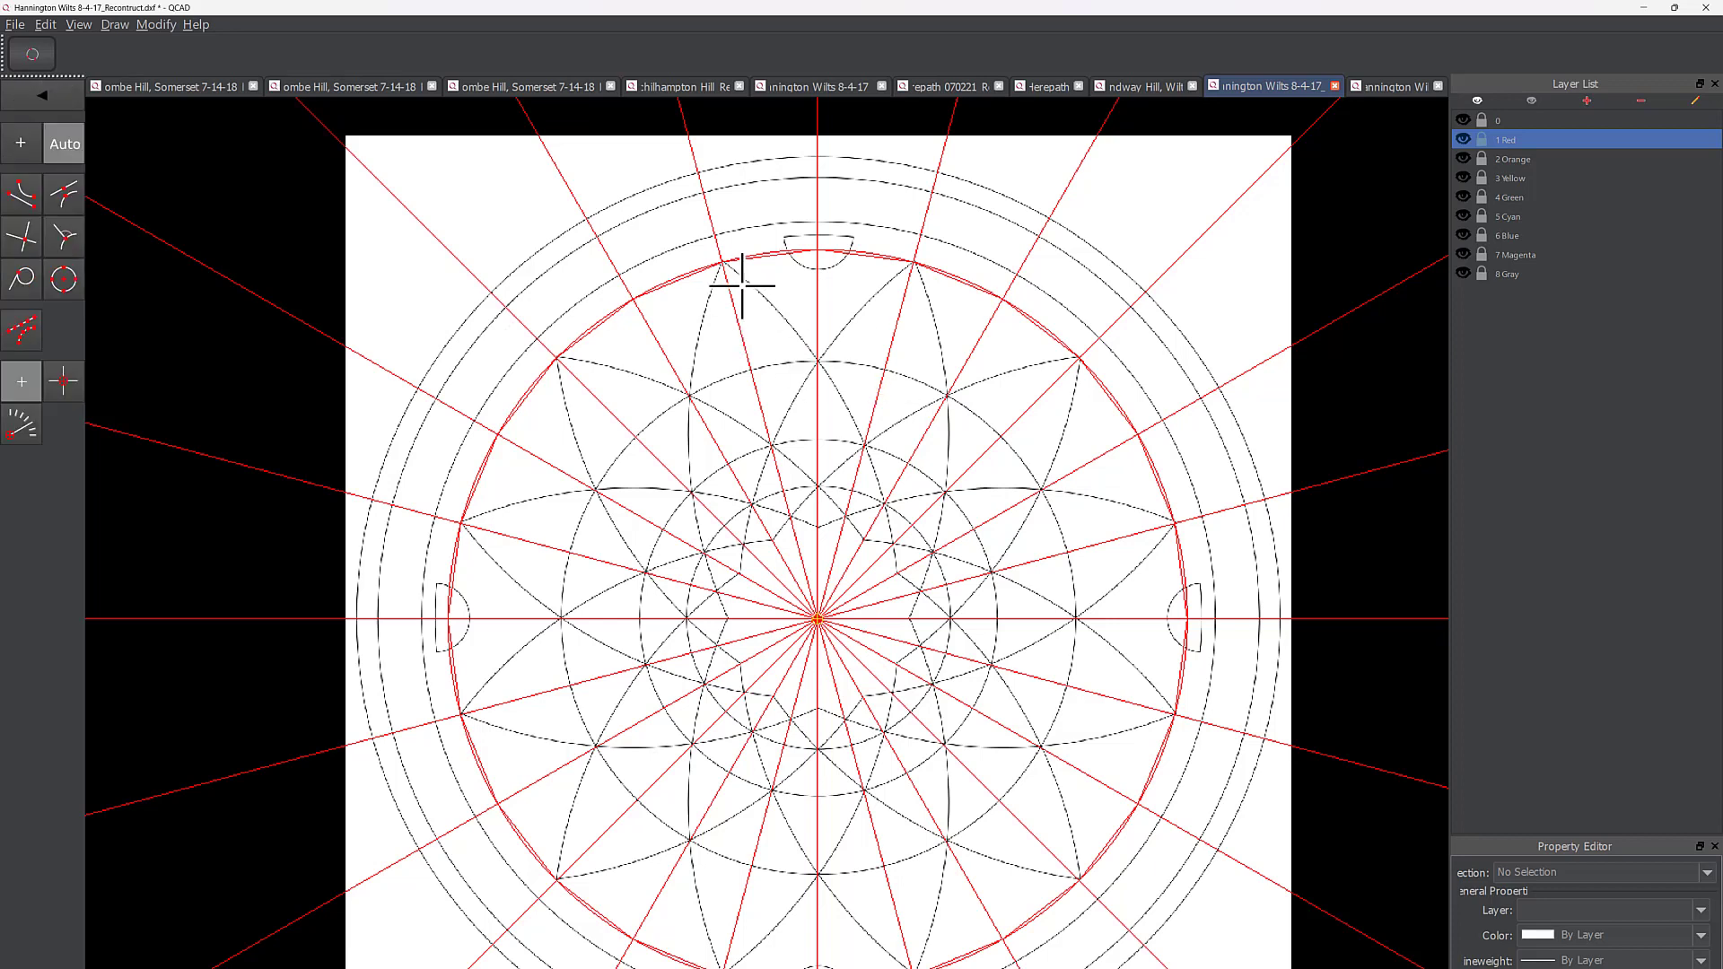
{"action": "left_click", "coordinate": [722, 261]}
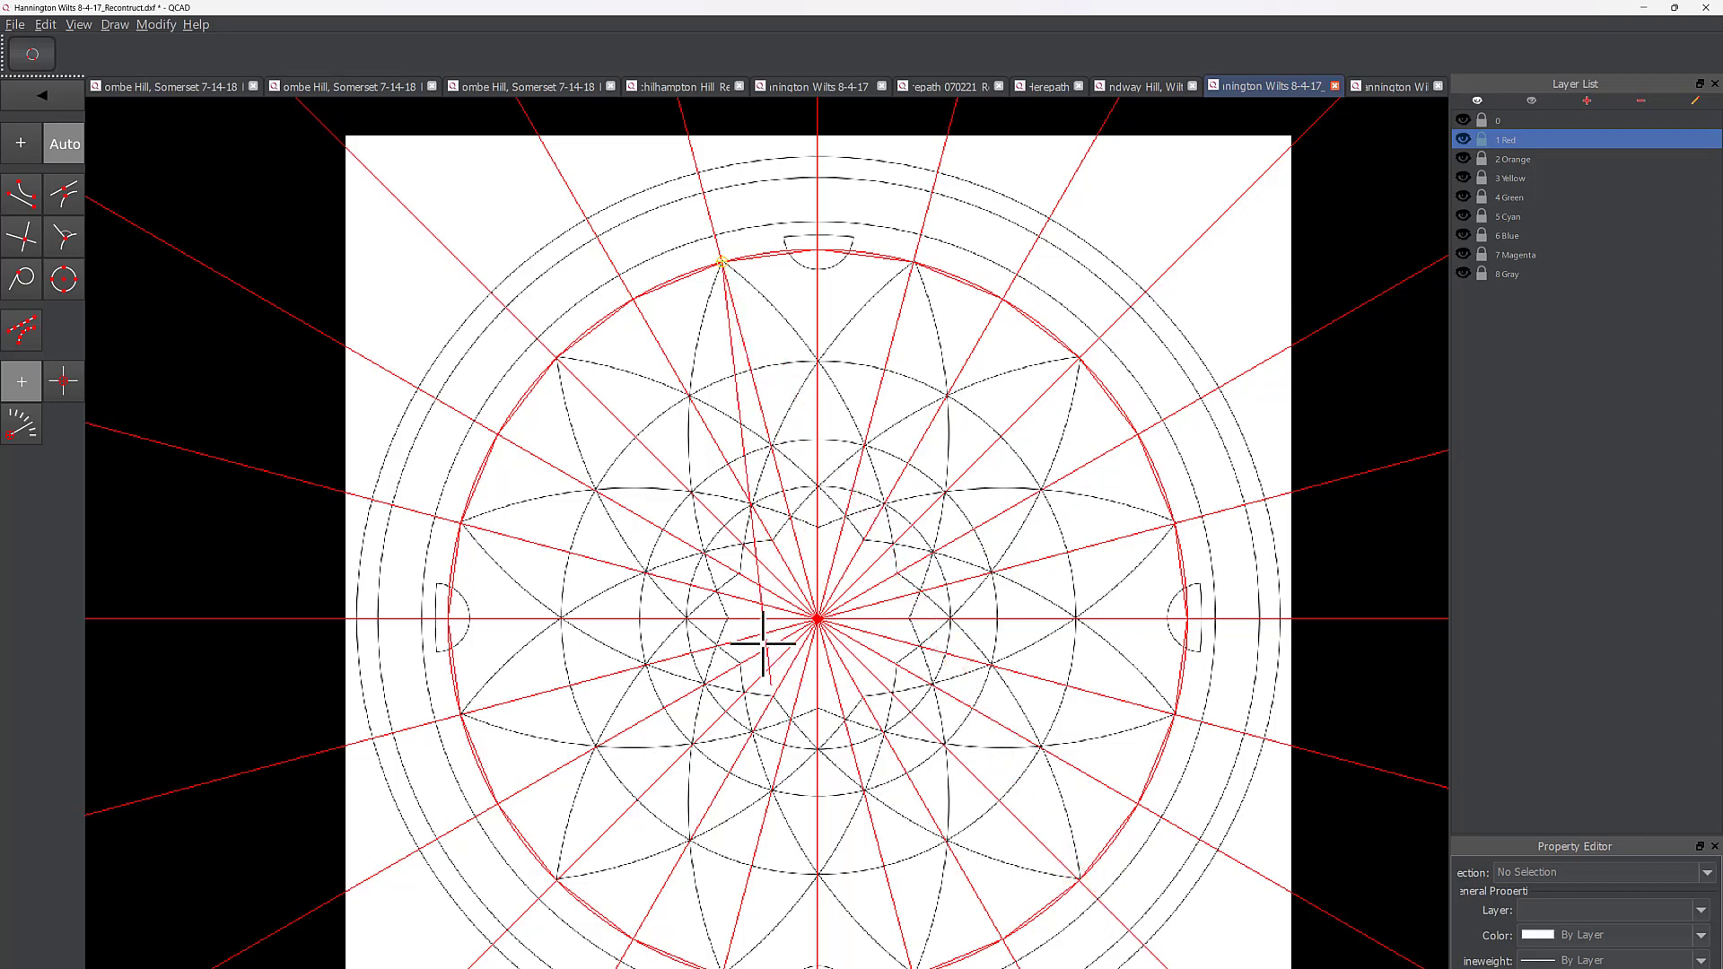
{"action": "scroll", "coordinate": [750, 624], "scroll_direction": "up", "scroll_amount": 2}
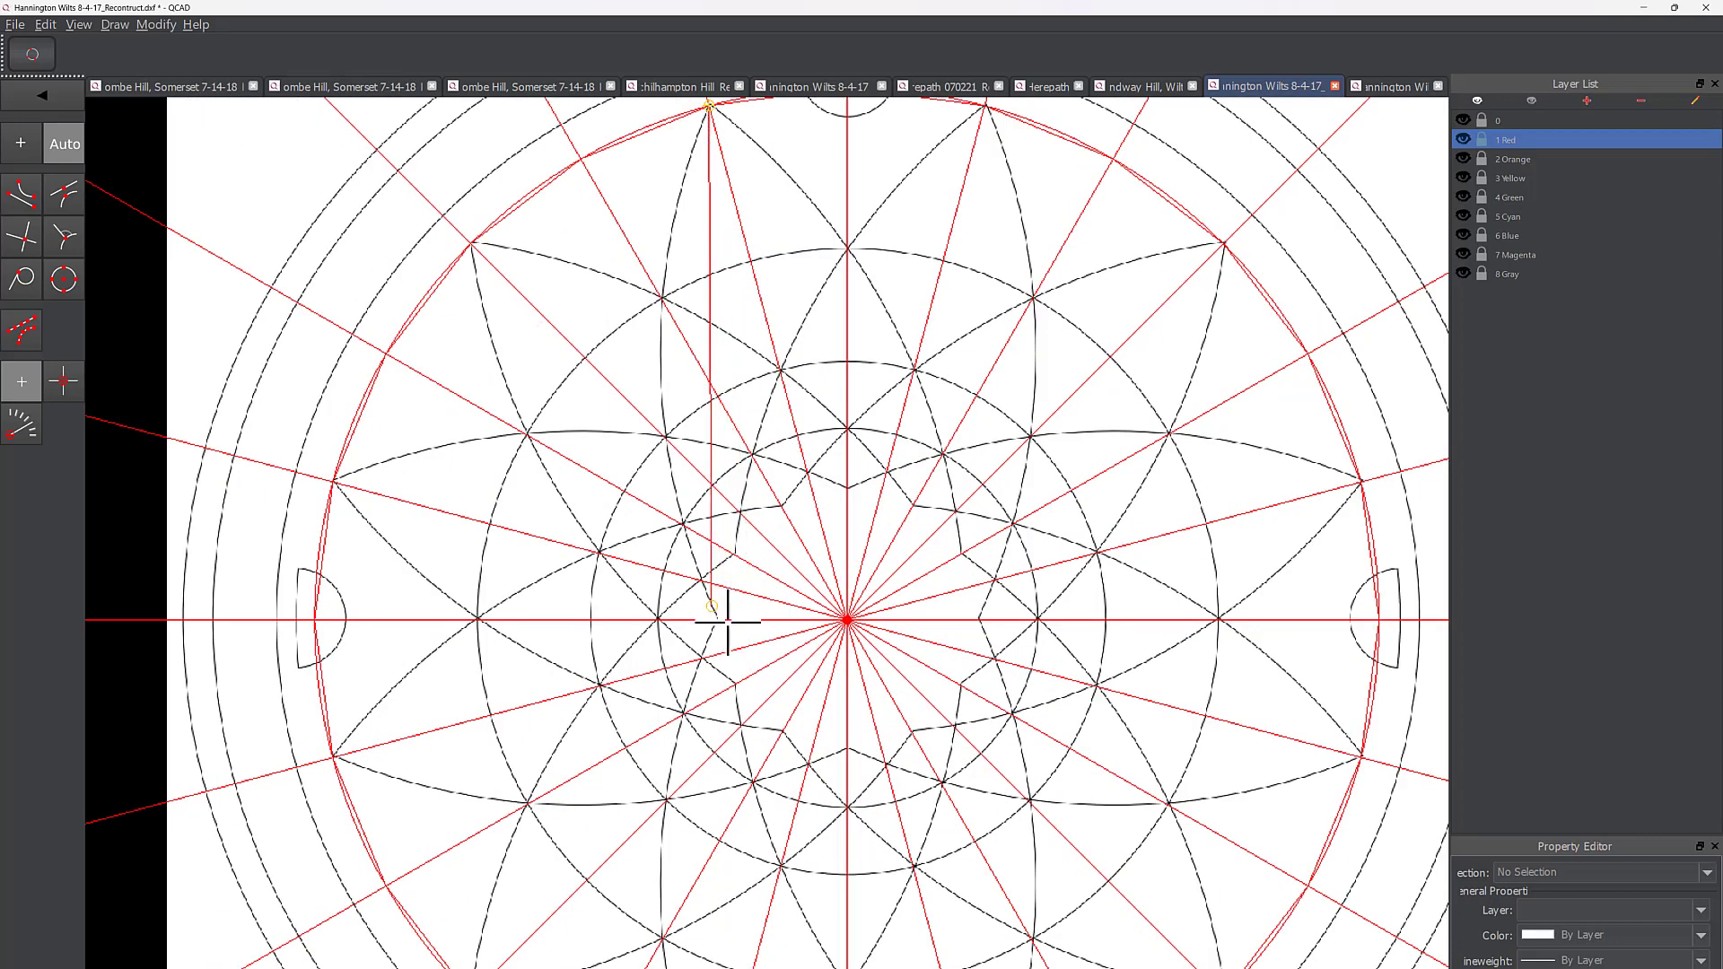
{"action": "left_click", "coordinate": [723, 620]}
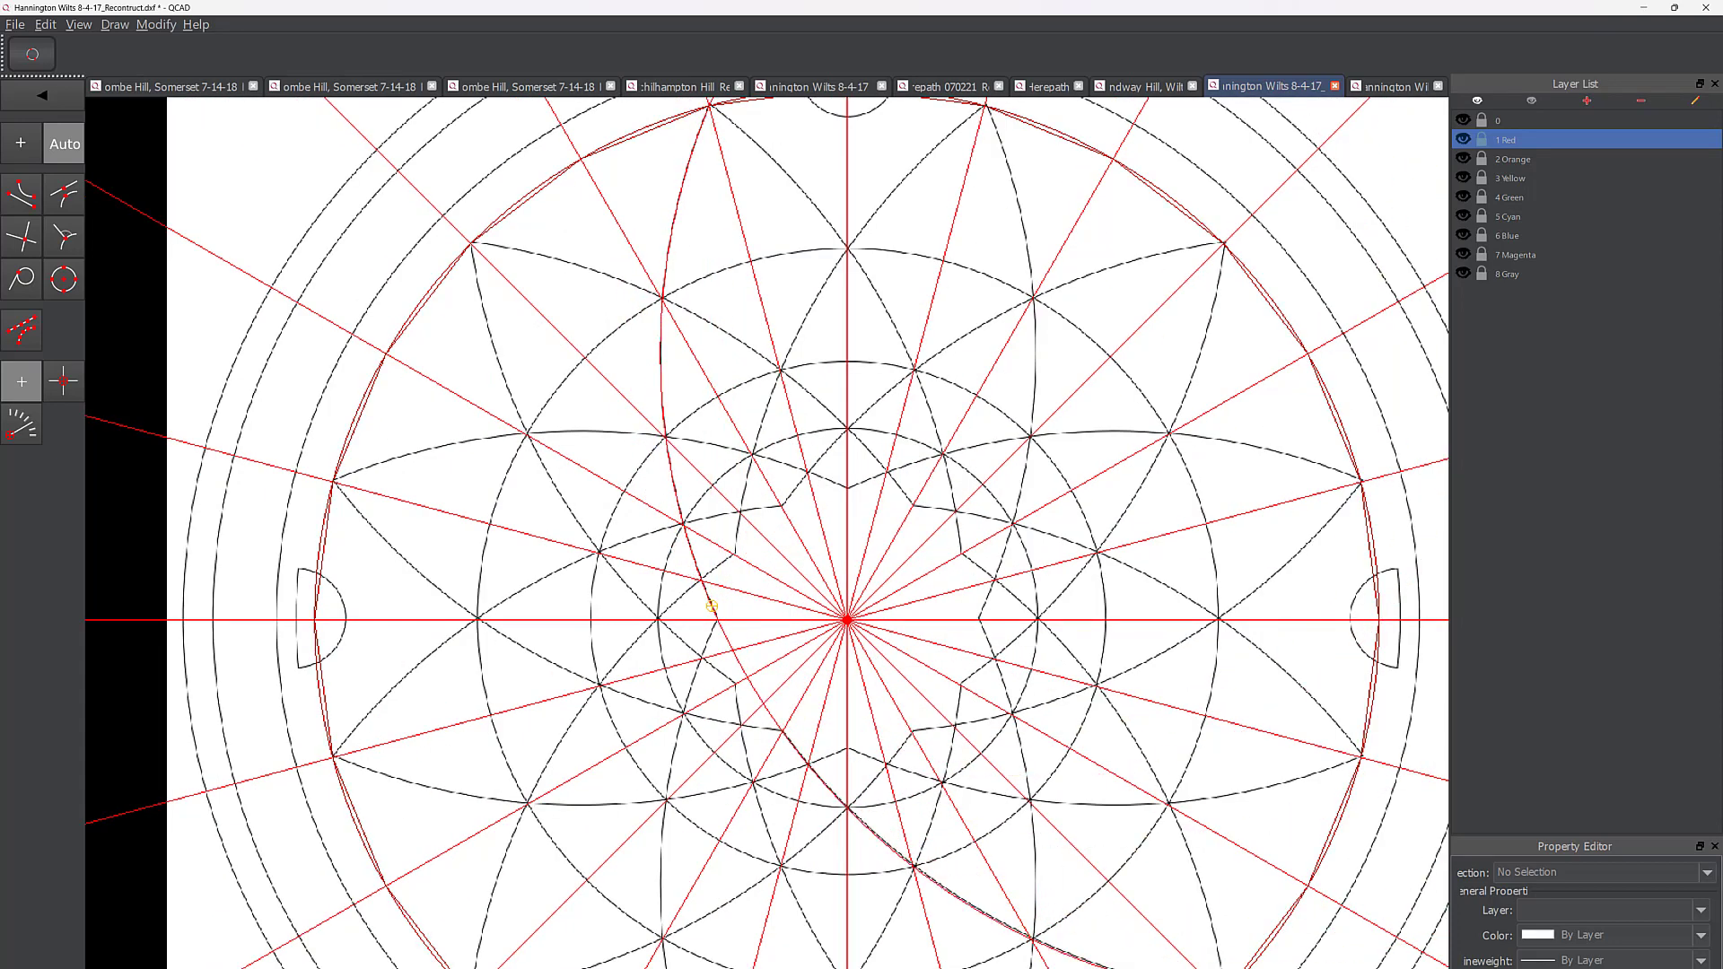
{"action": "scroll", "coordinate": [1173, 569], "scroll_direction": "down", "scroll_amount": 3}
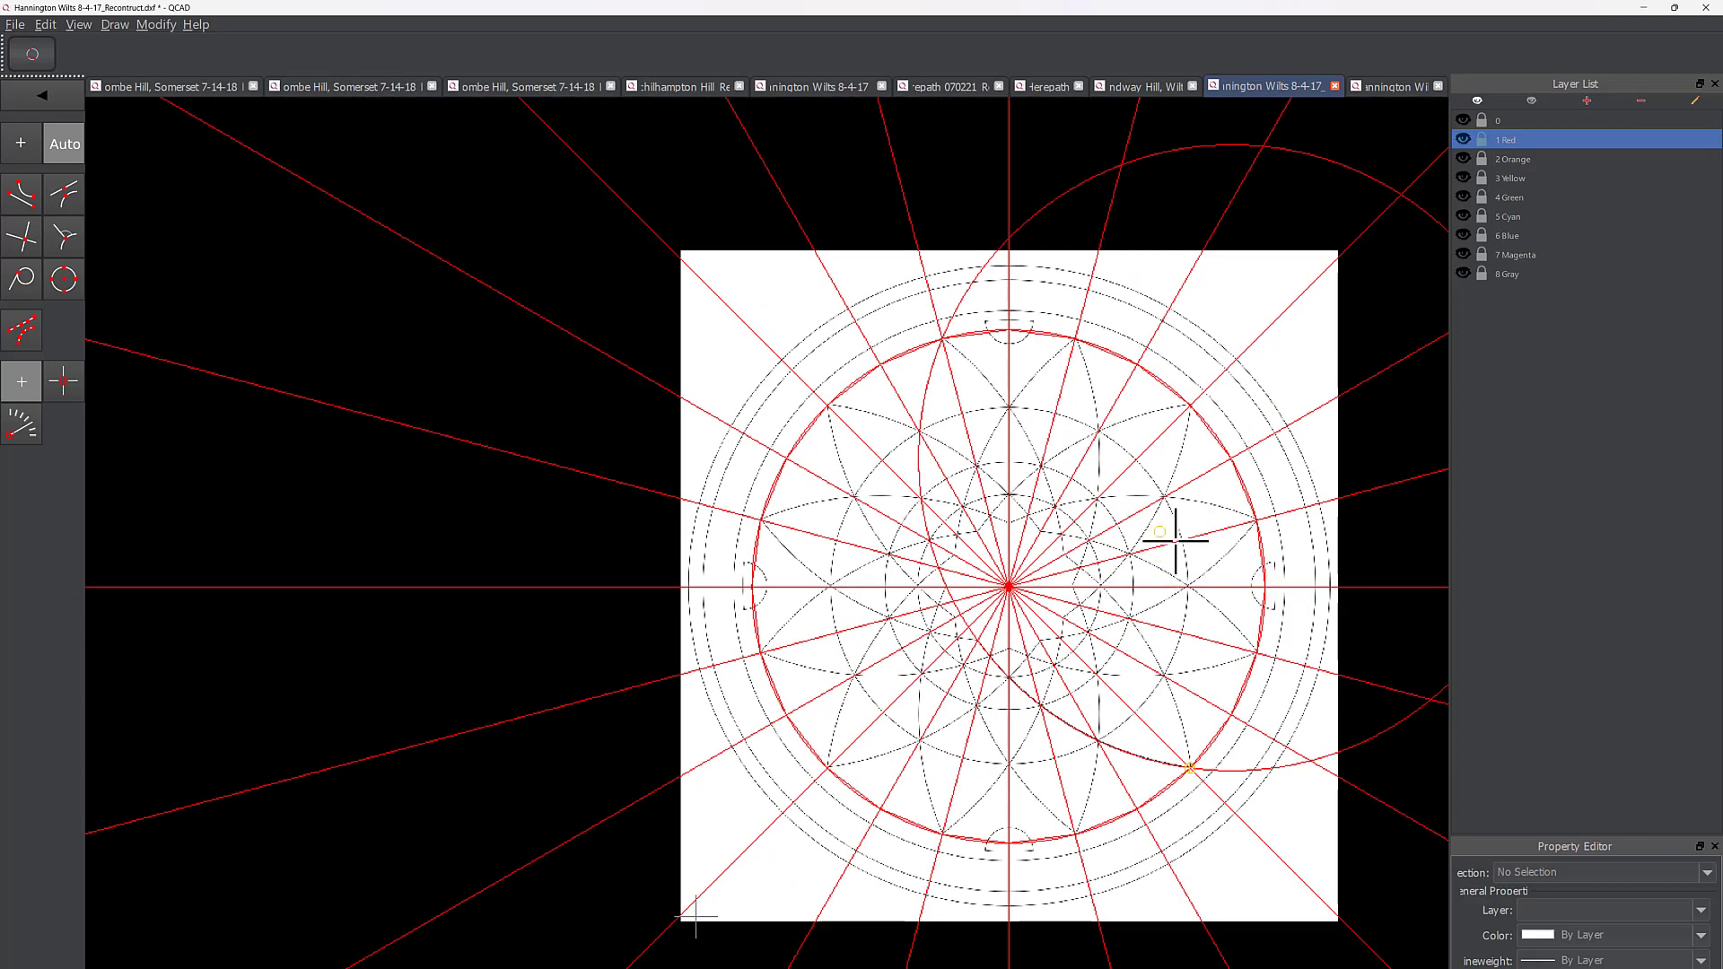
{"action": "right_click", "coordinate": [1200, 476]}
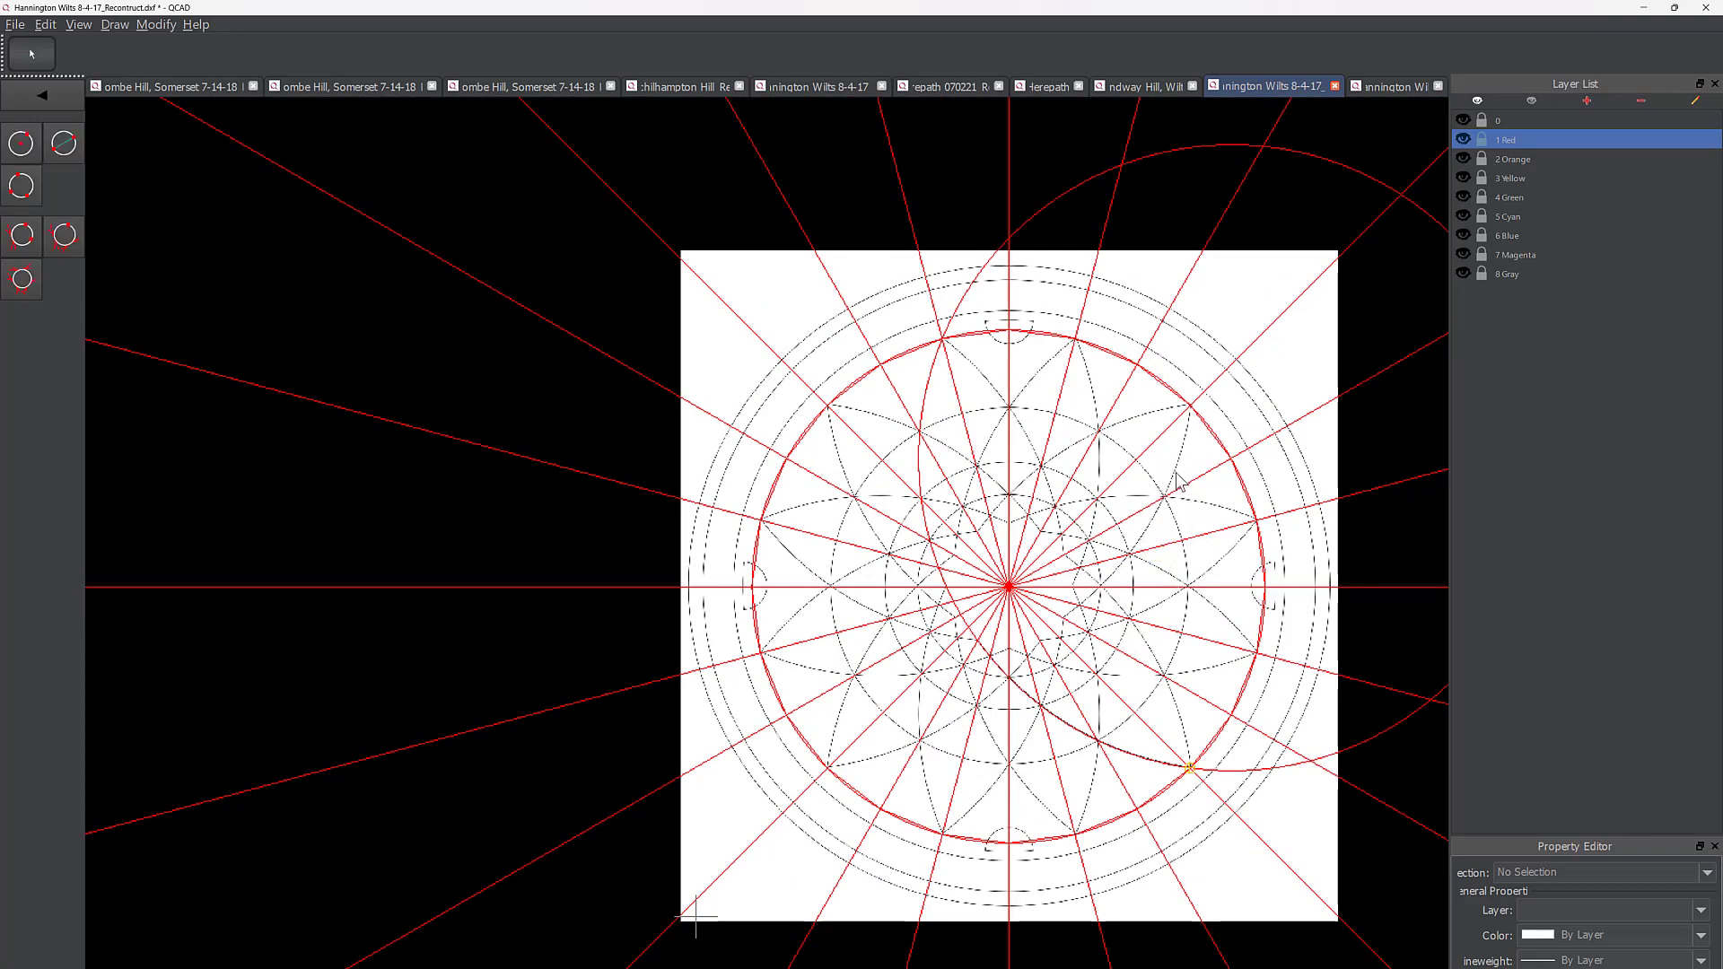
Step: Check where the three-point circle's centre falls relative to the polygon corners, and delete the circle
{"action": "middle_click_drag", "start_coordinate": [1130, 485], "coordinate": [915, 422]}
{"action": "scroll", "coordinate": [915, 422], "scroll_direction": "up", "scroll_amount": 2}
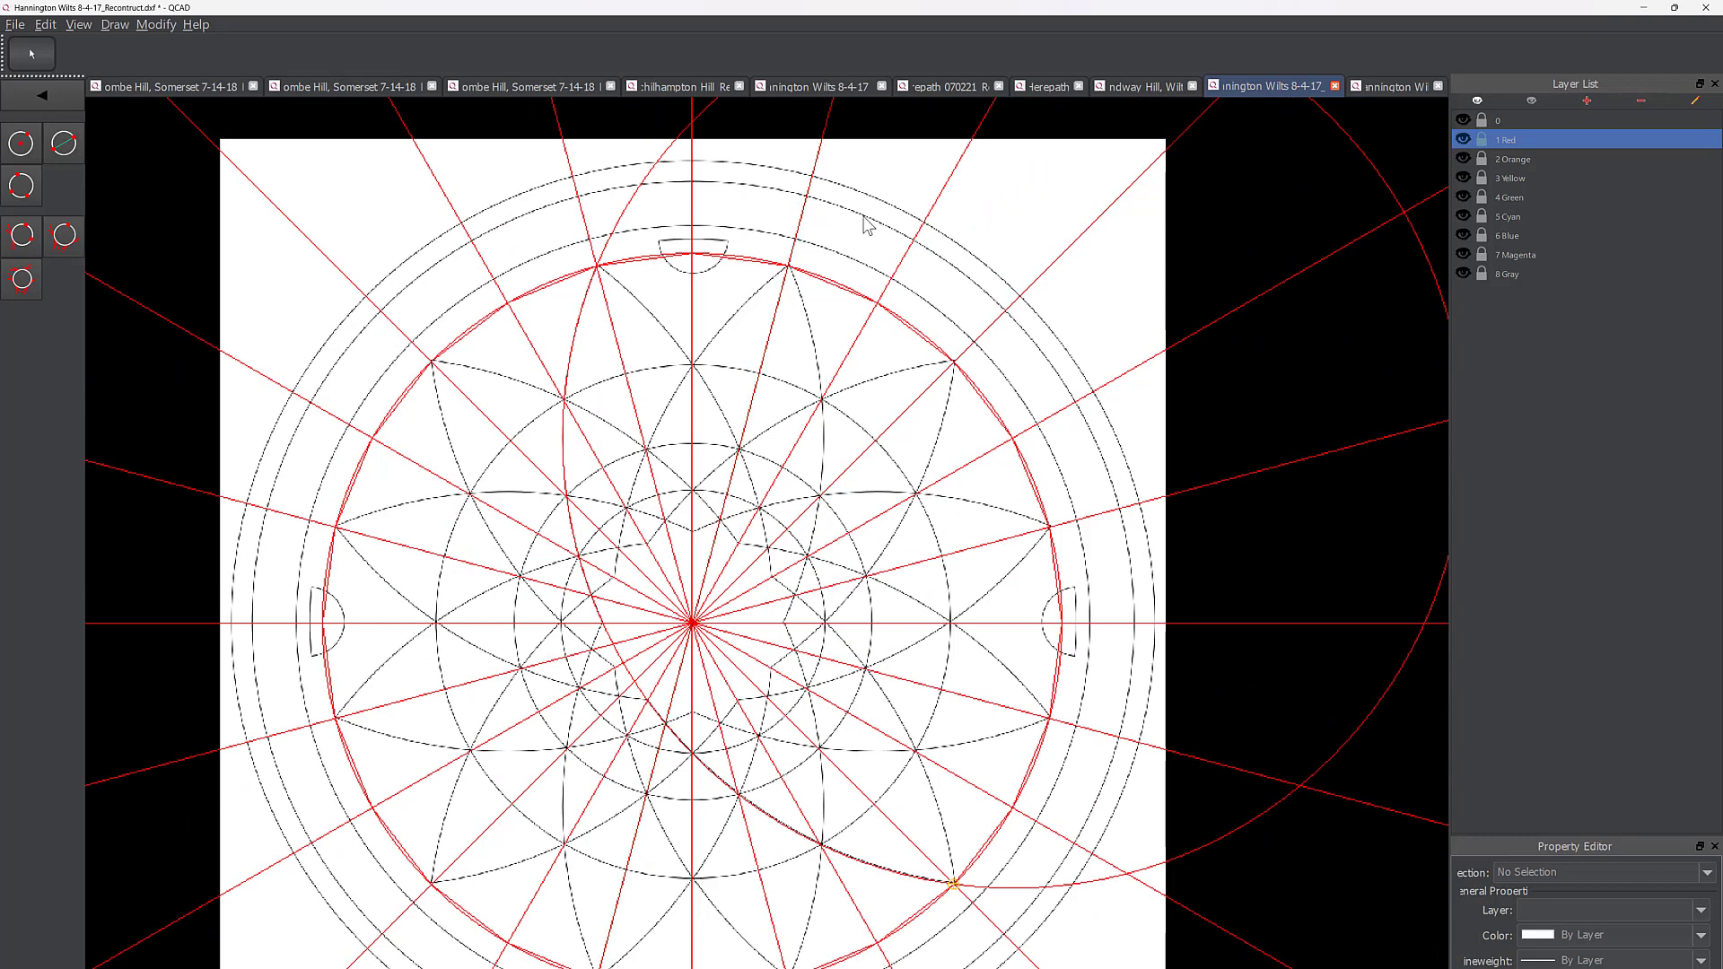
{"action": "scroll", "coordinate": [898, 234], "scroll_direction": "down", "scroll_amount": 2}
{"action": "left_click", "coordinate": [1246, 136]}
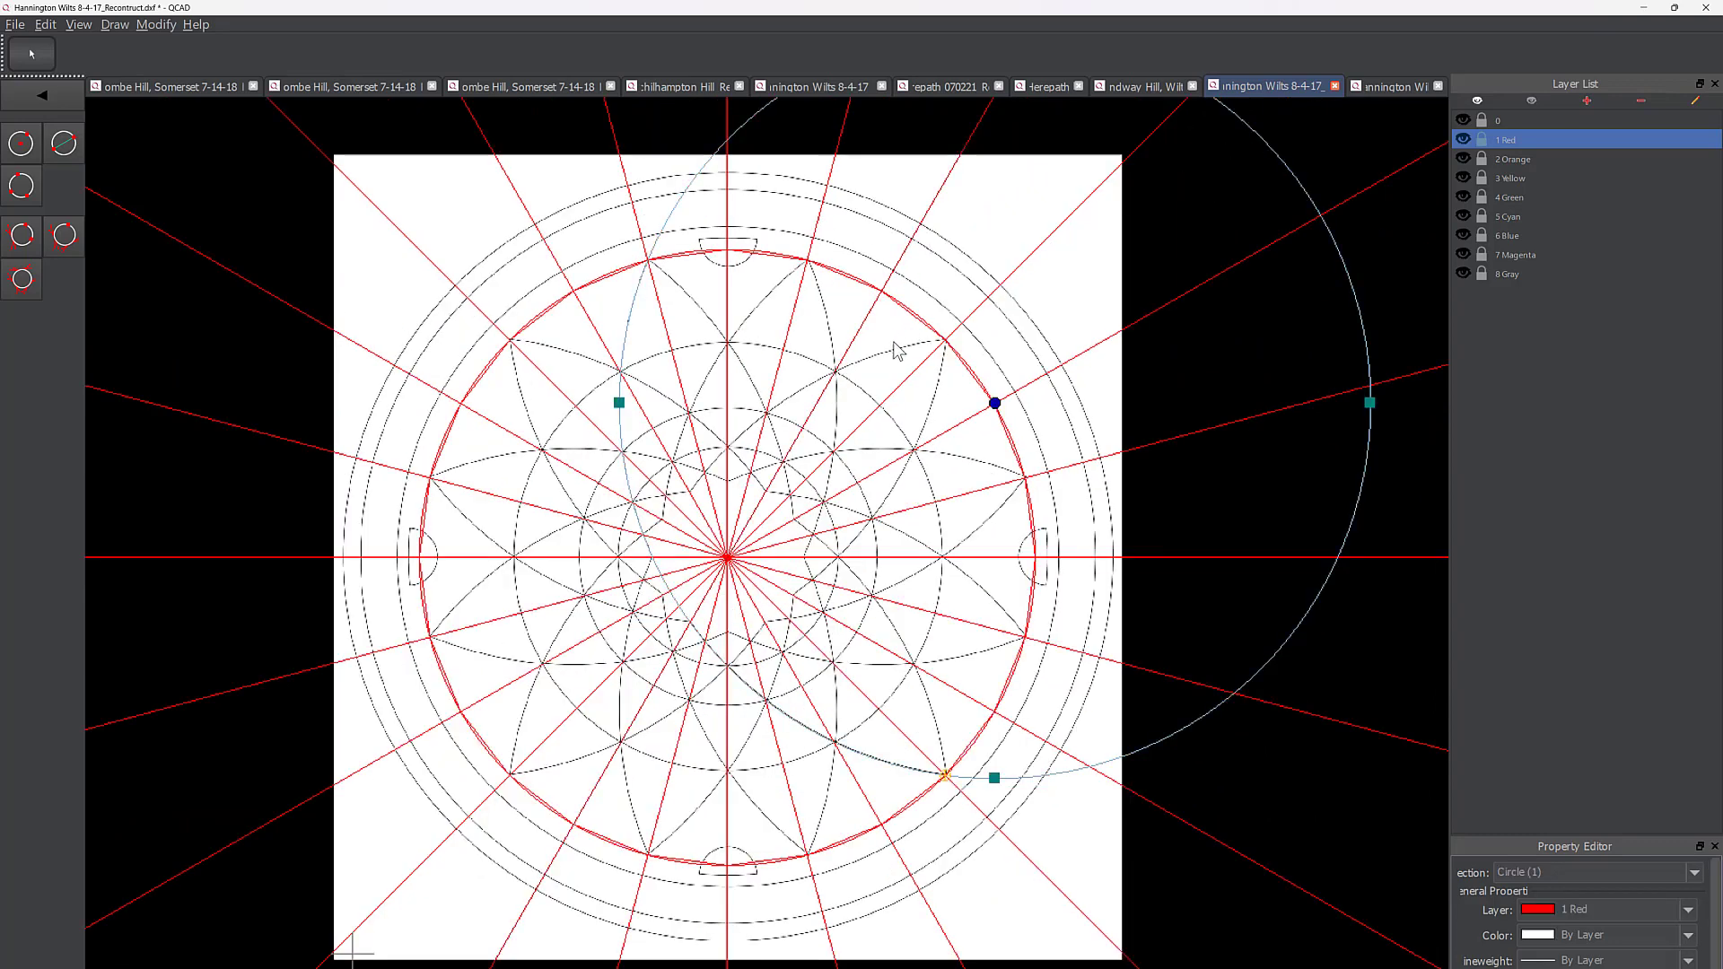
{"action": "scroll", "coordinate": [915, 359], "scroll_direction": "up", "scroll_amount": 1}
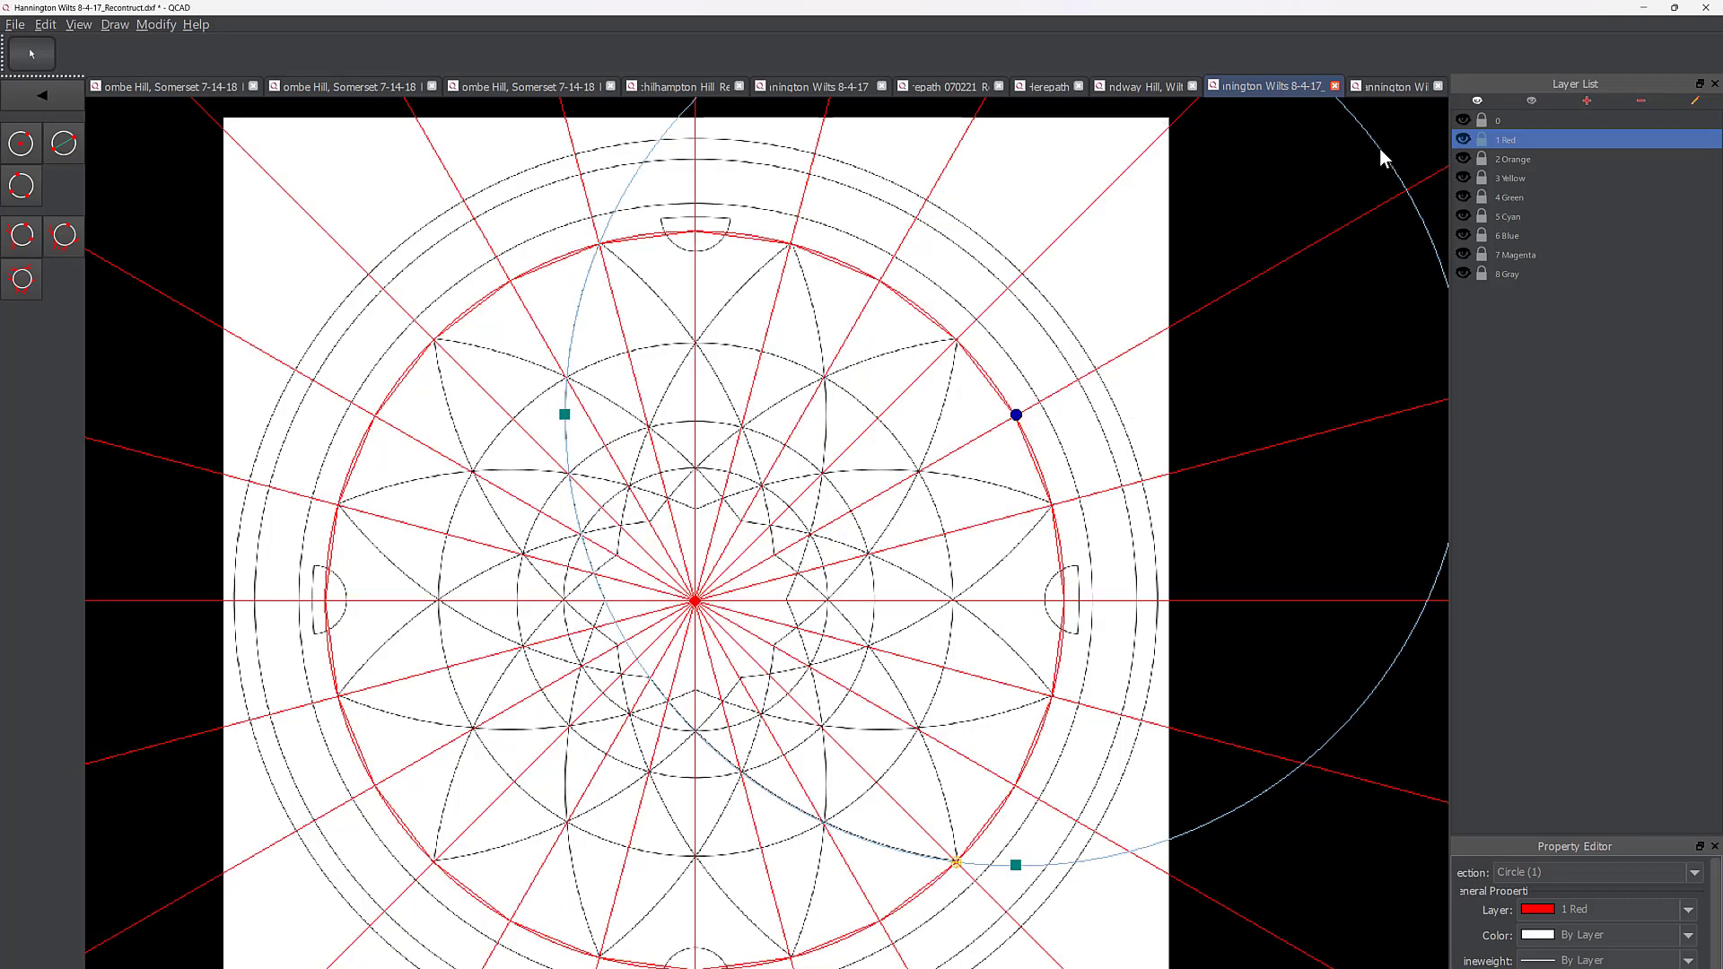
{"action": "key", "text": "Delete"}
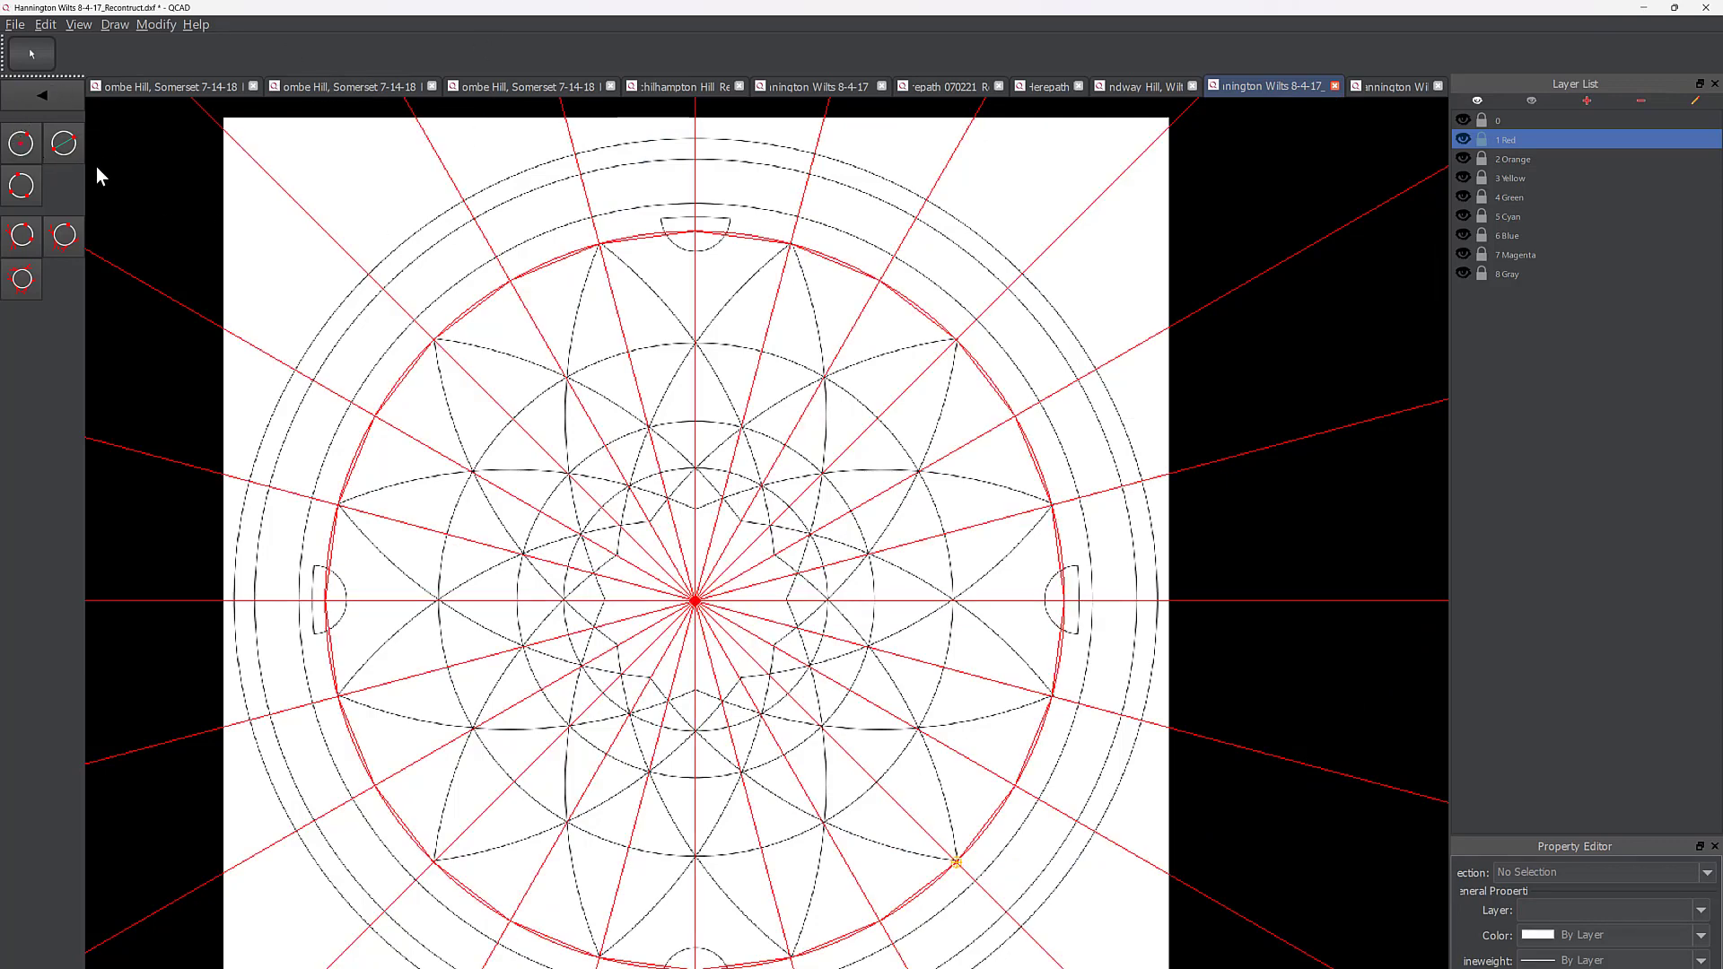
Step: Draw a circle centred on the fourth polygon corner clockwise from the top, passing through the first petal tip counterclockwise of the top
{"action": "left_click", "coordinate": [29, 152]}
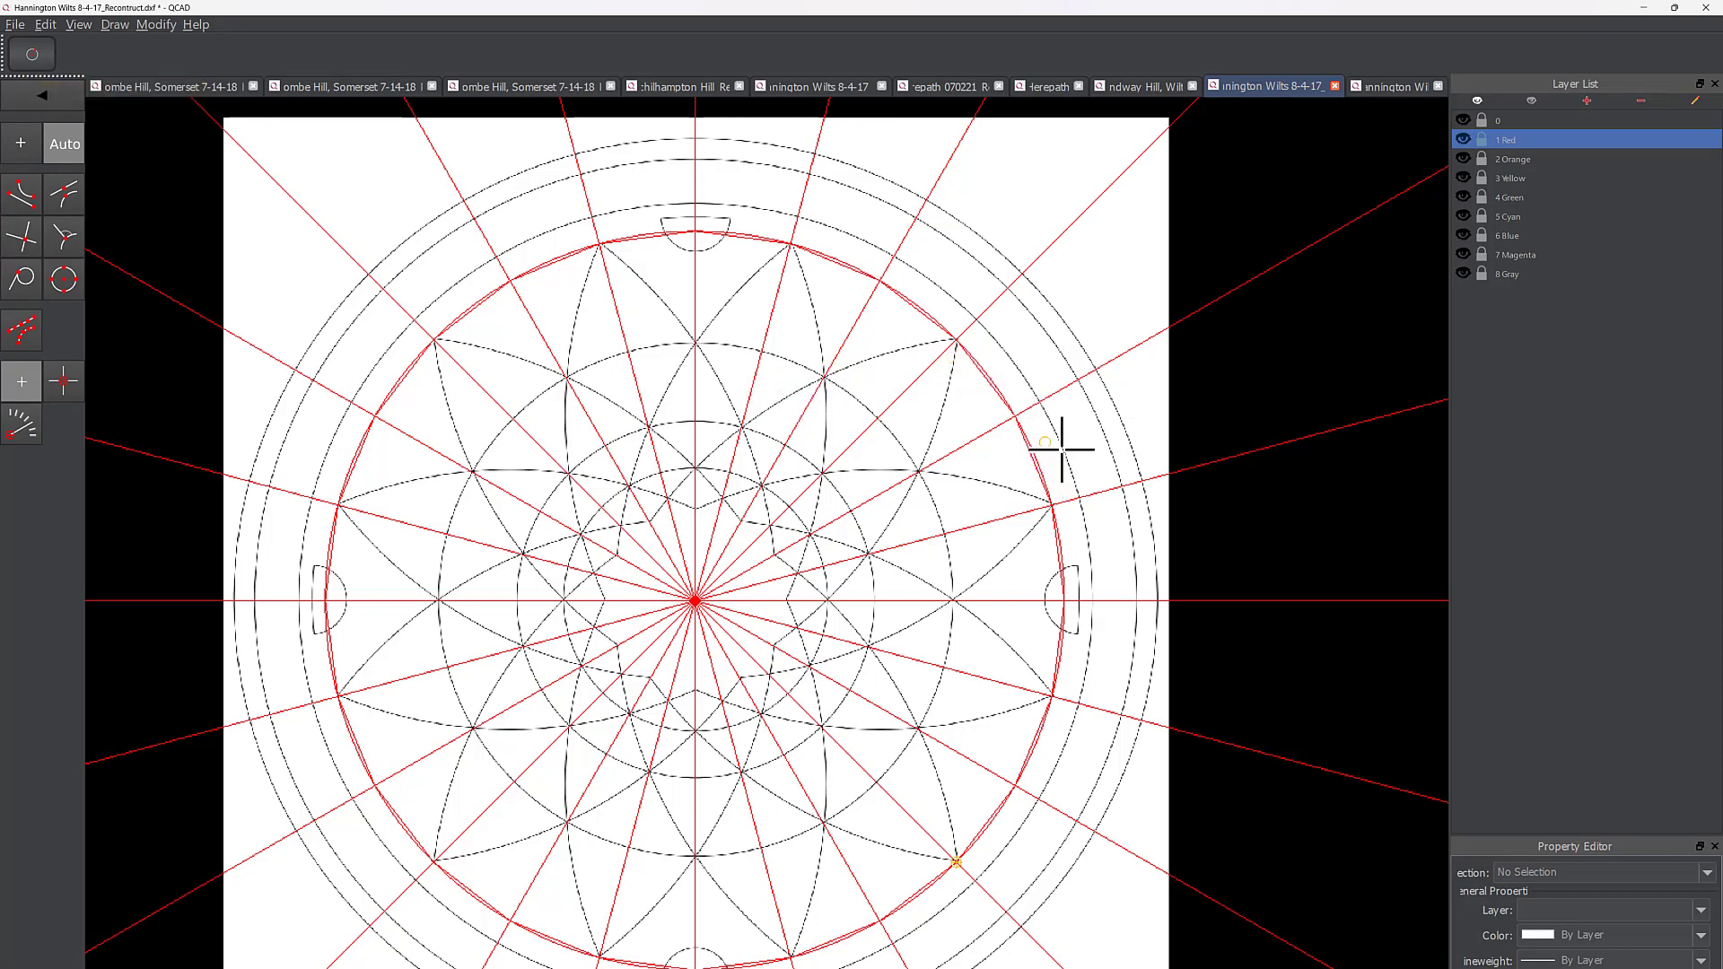
{"action": "left_click", "coordinate": [1015, 418]}
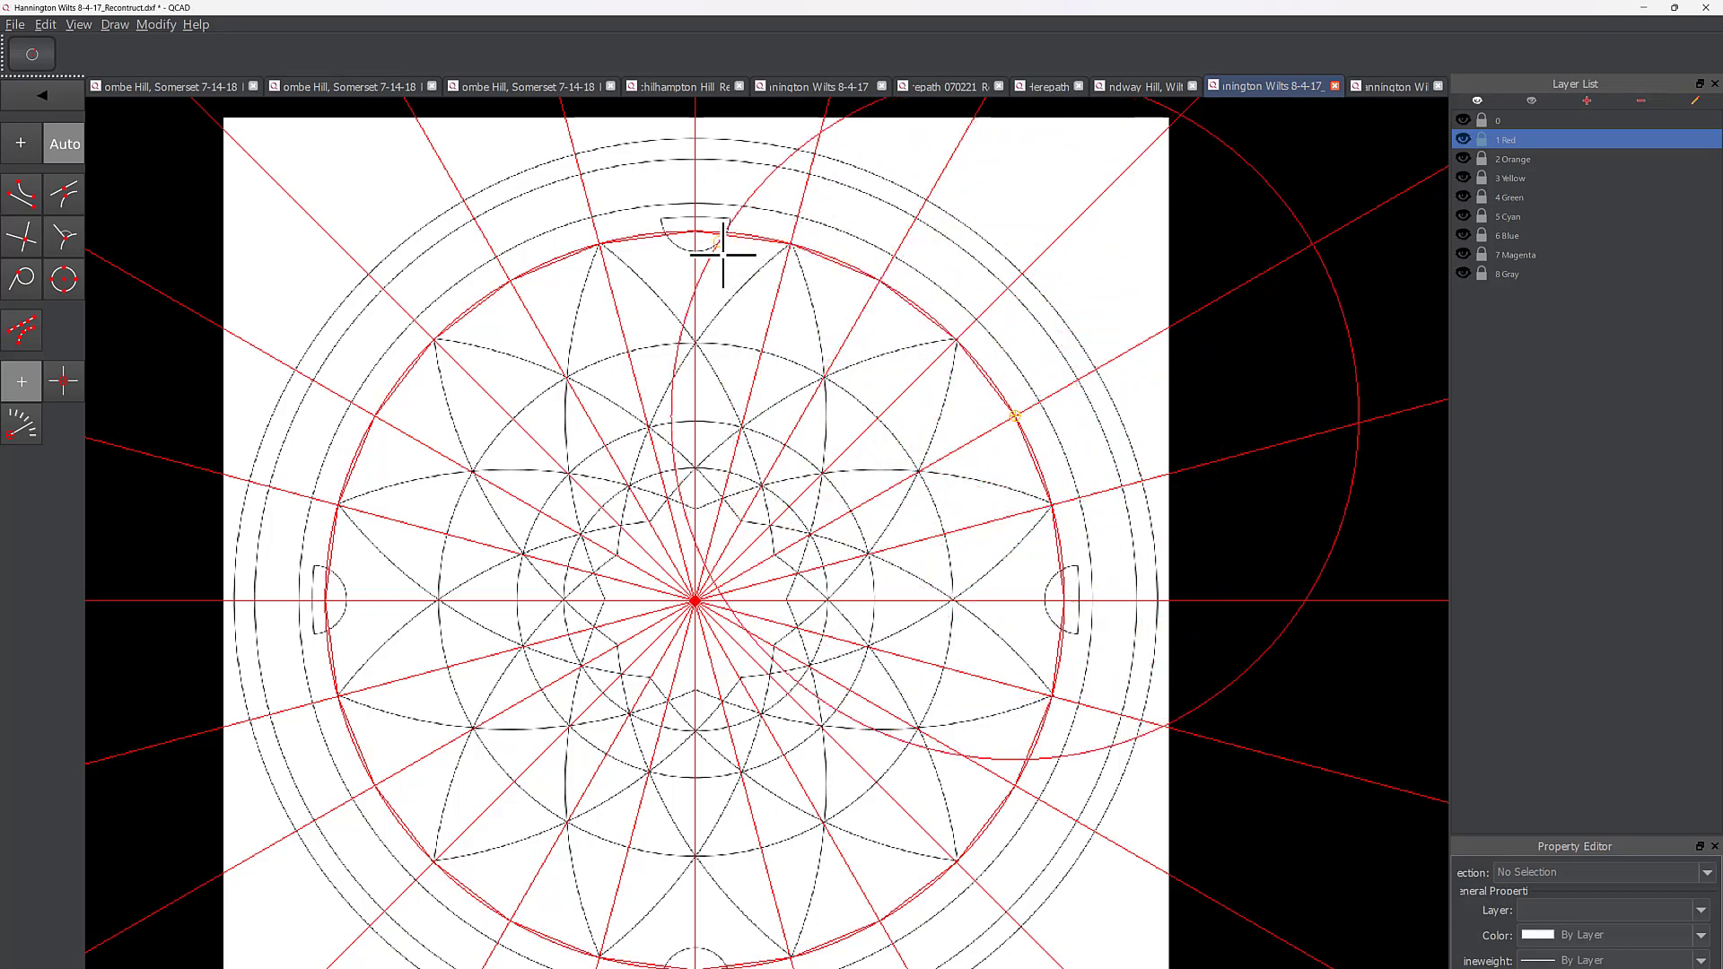
{"action": "left_click", "coordinate": [598, 243]}
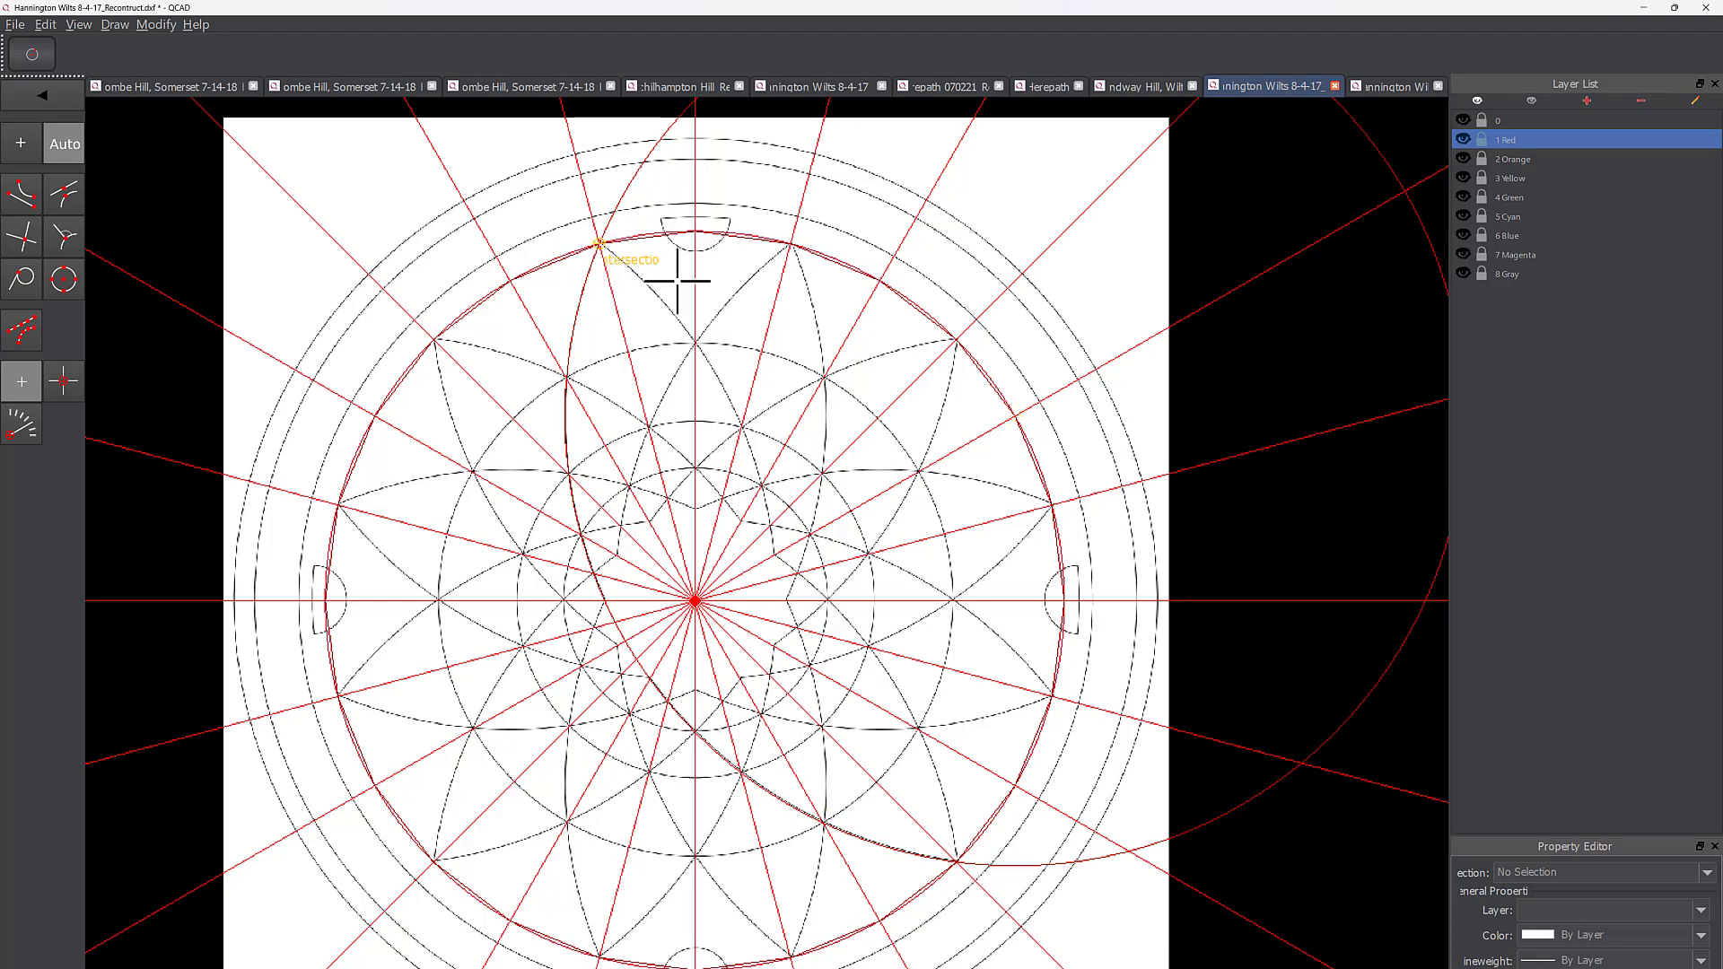
{"action": "right_click", "coordinate": [977, 340]}
Step: Rotate-copy the petal-arc circle about the design's centre, making 11 evenly spaced copies on the current layer
{"action": "scroll", "coordinate": [982, 345], "scroll_direction": "down", "scroll_amount": 1}
{"action": "middle_click_drag", "start_coordinate": [994, 354], "coordinate": [891, 355]}
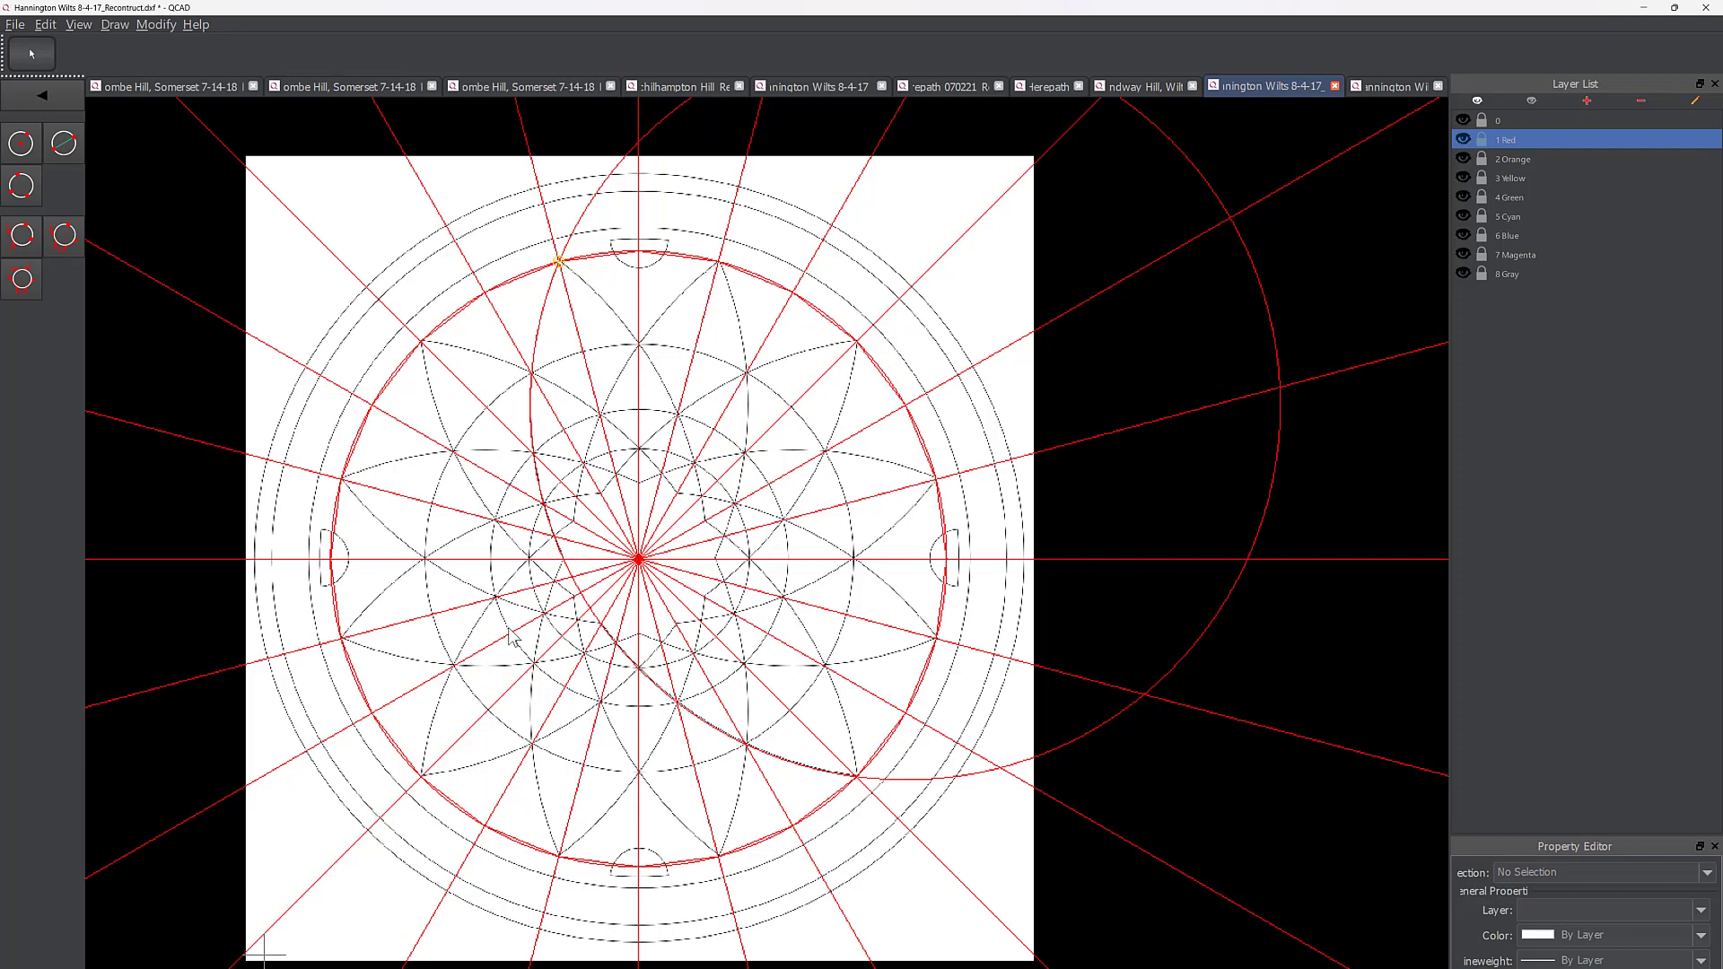
{"action": "left_click", "coordinate": [1192, 159]}
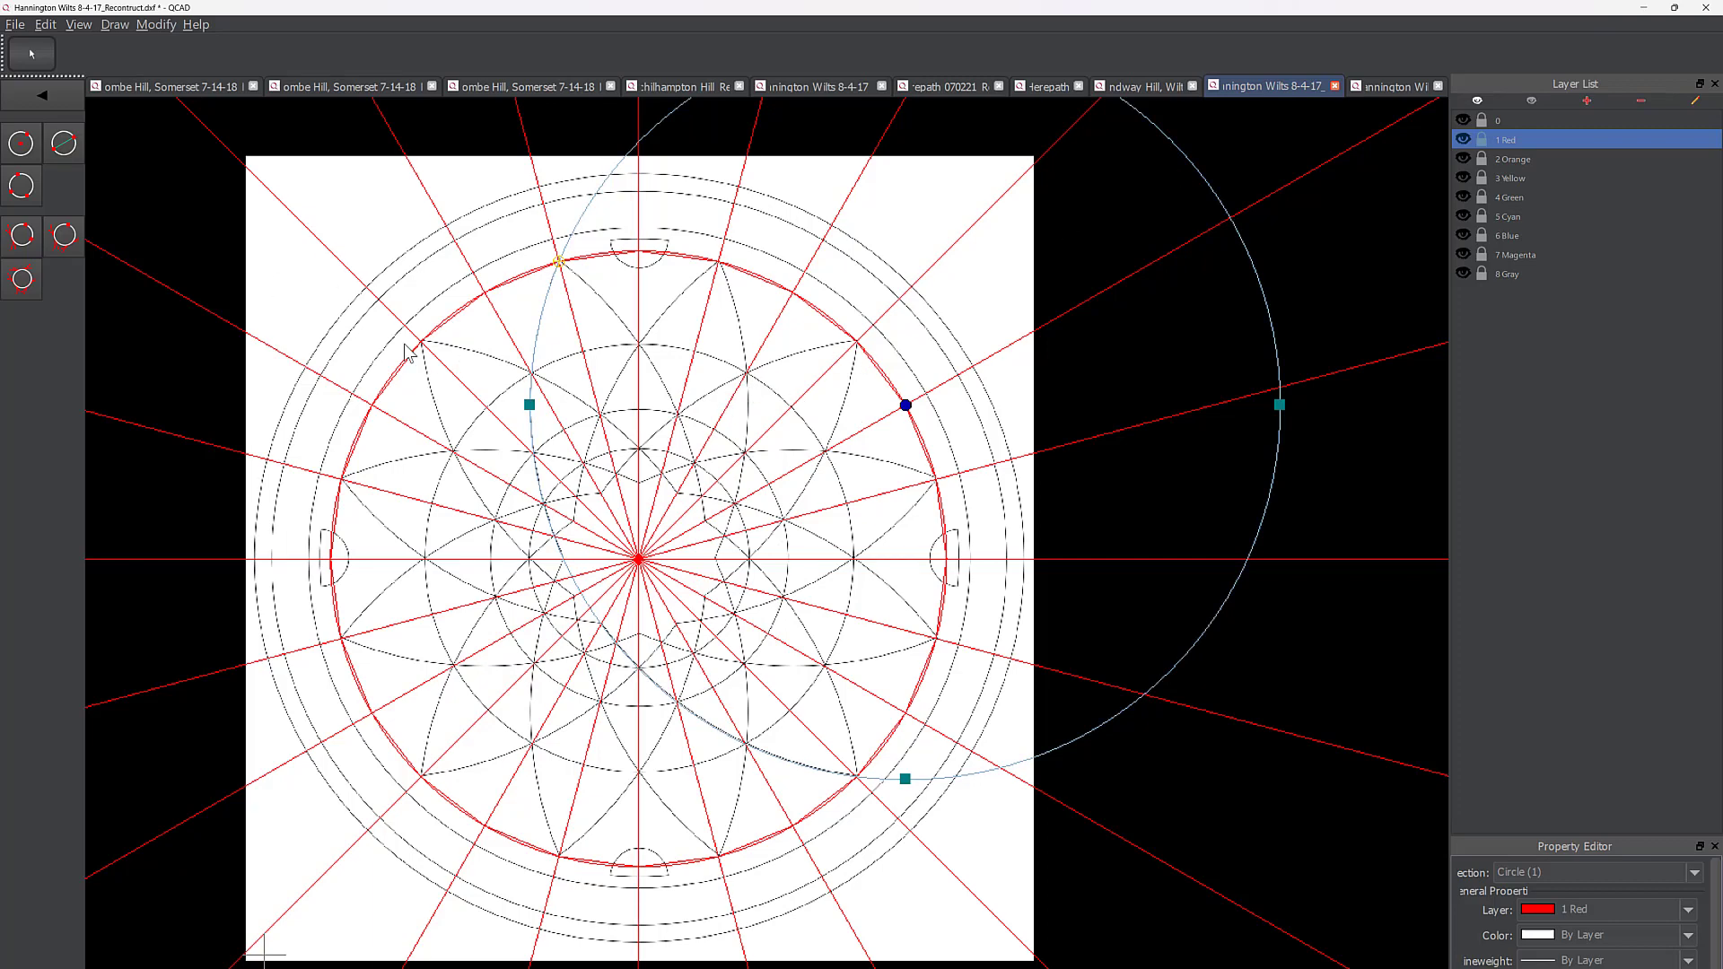
{"action": "left_click", "coordinate": [50, 99]}
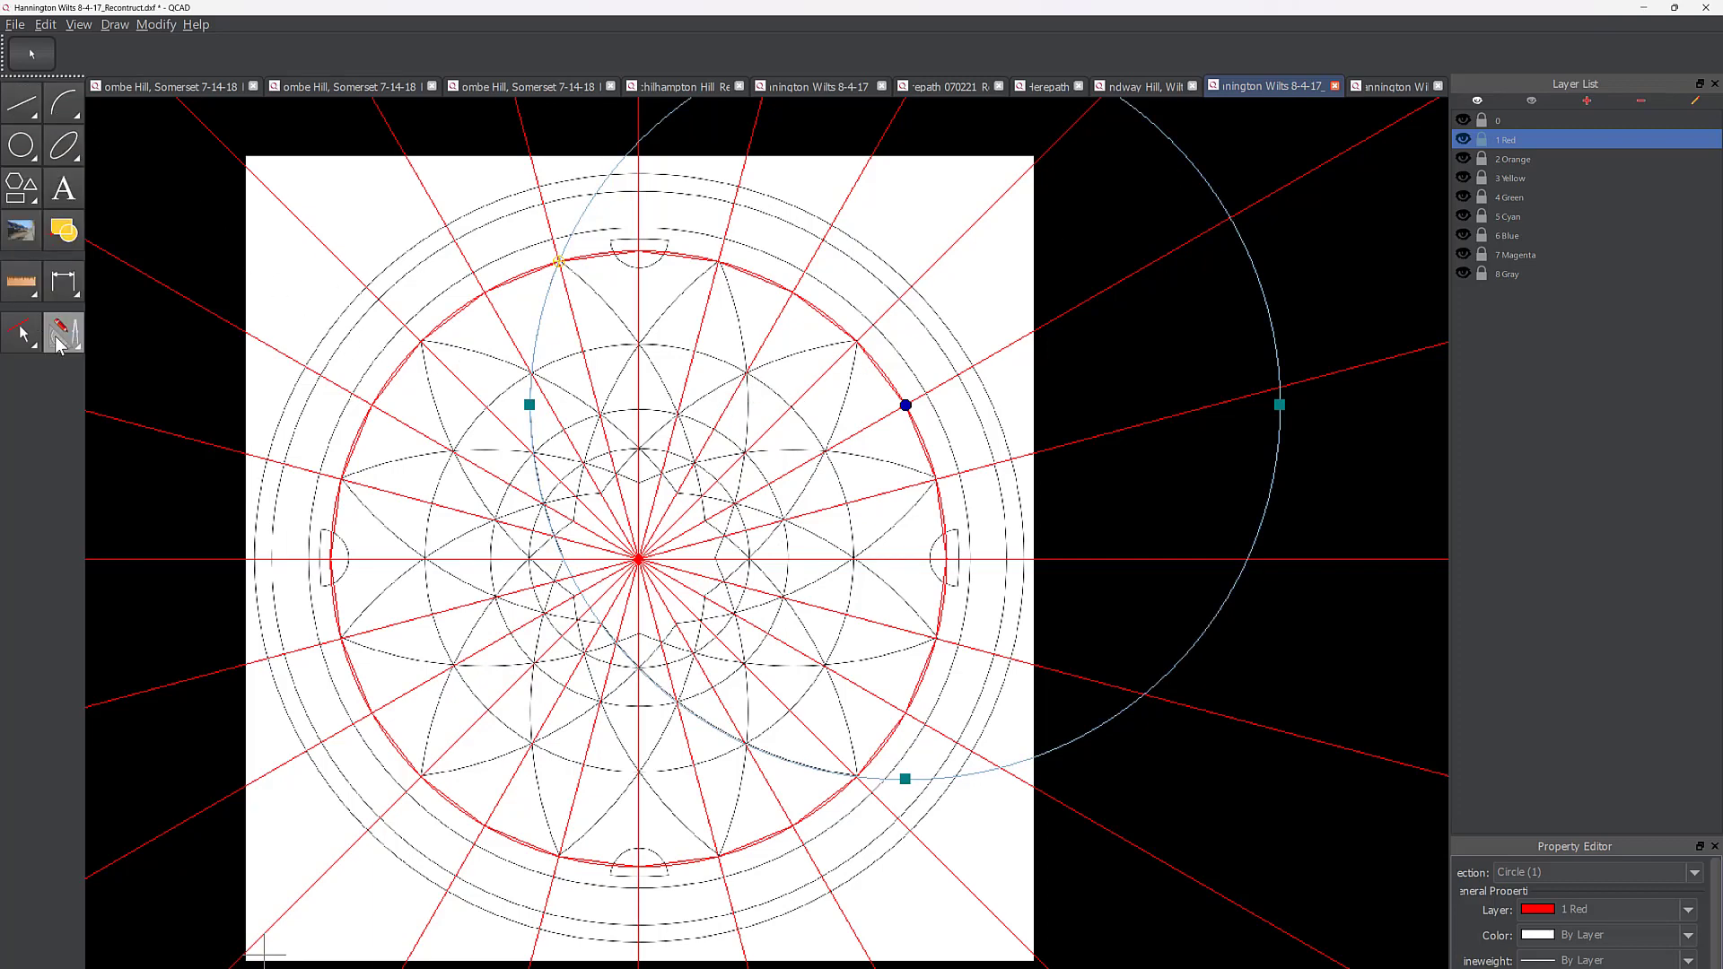
{"action": "left_click", "coordinate": [60, 341]}
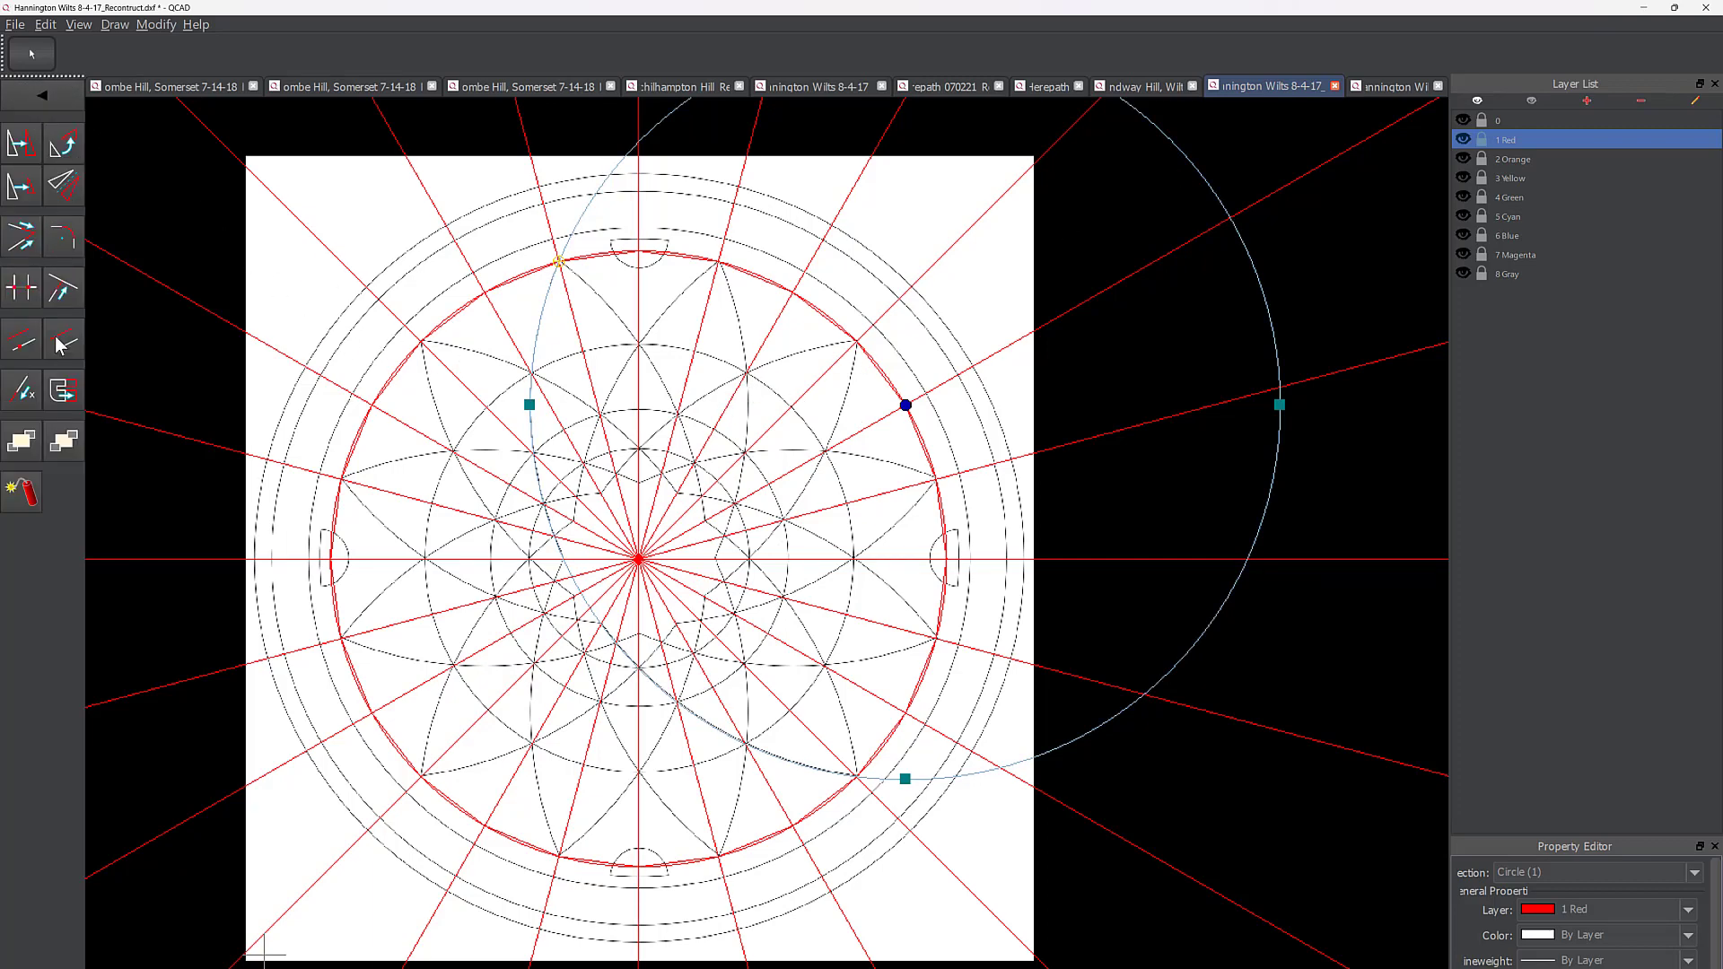
{"action": "left_click", "coordinate": [70, 152]}
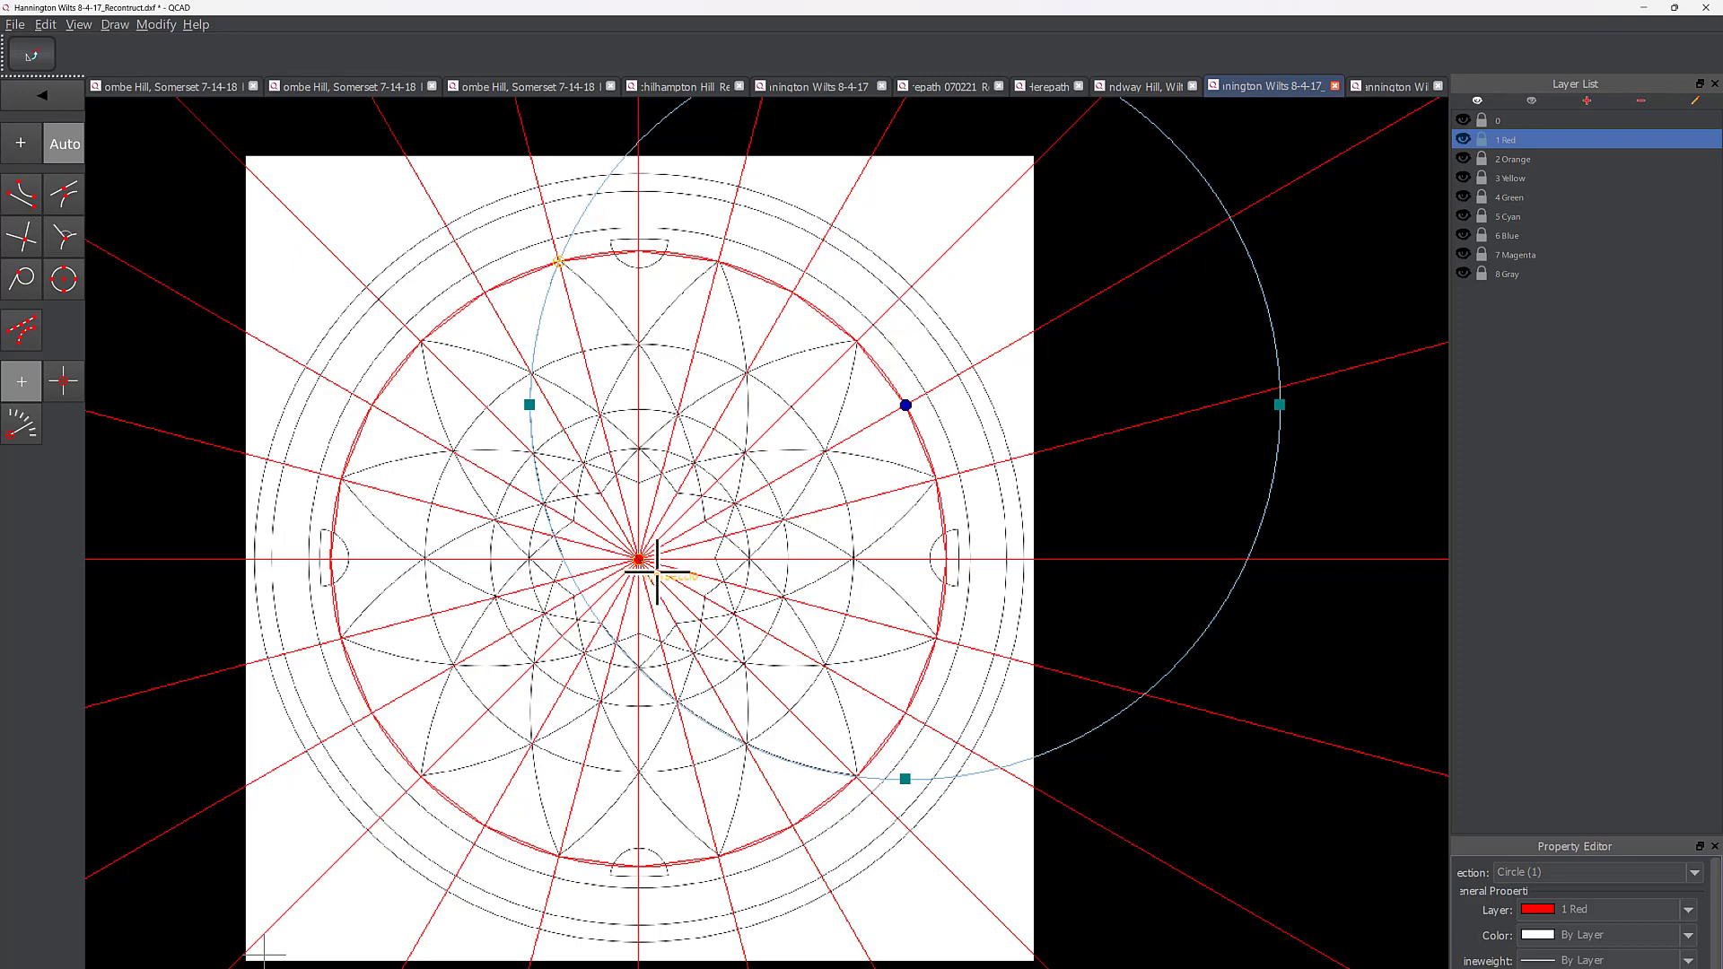
{"action": "scroll", "coordinate": [658, 572], "scroll_direction": "up", "scroll_amount": 3}
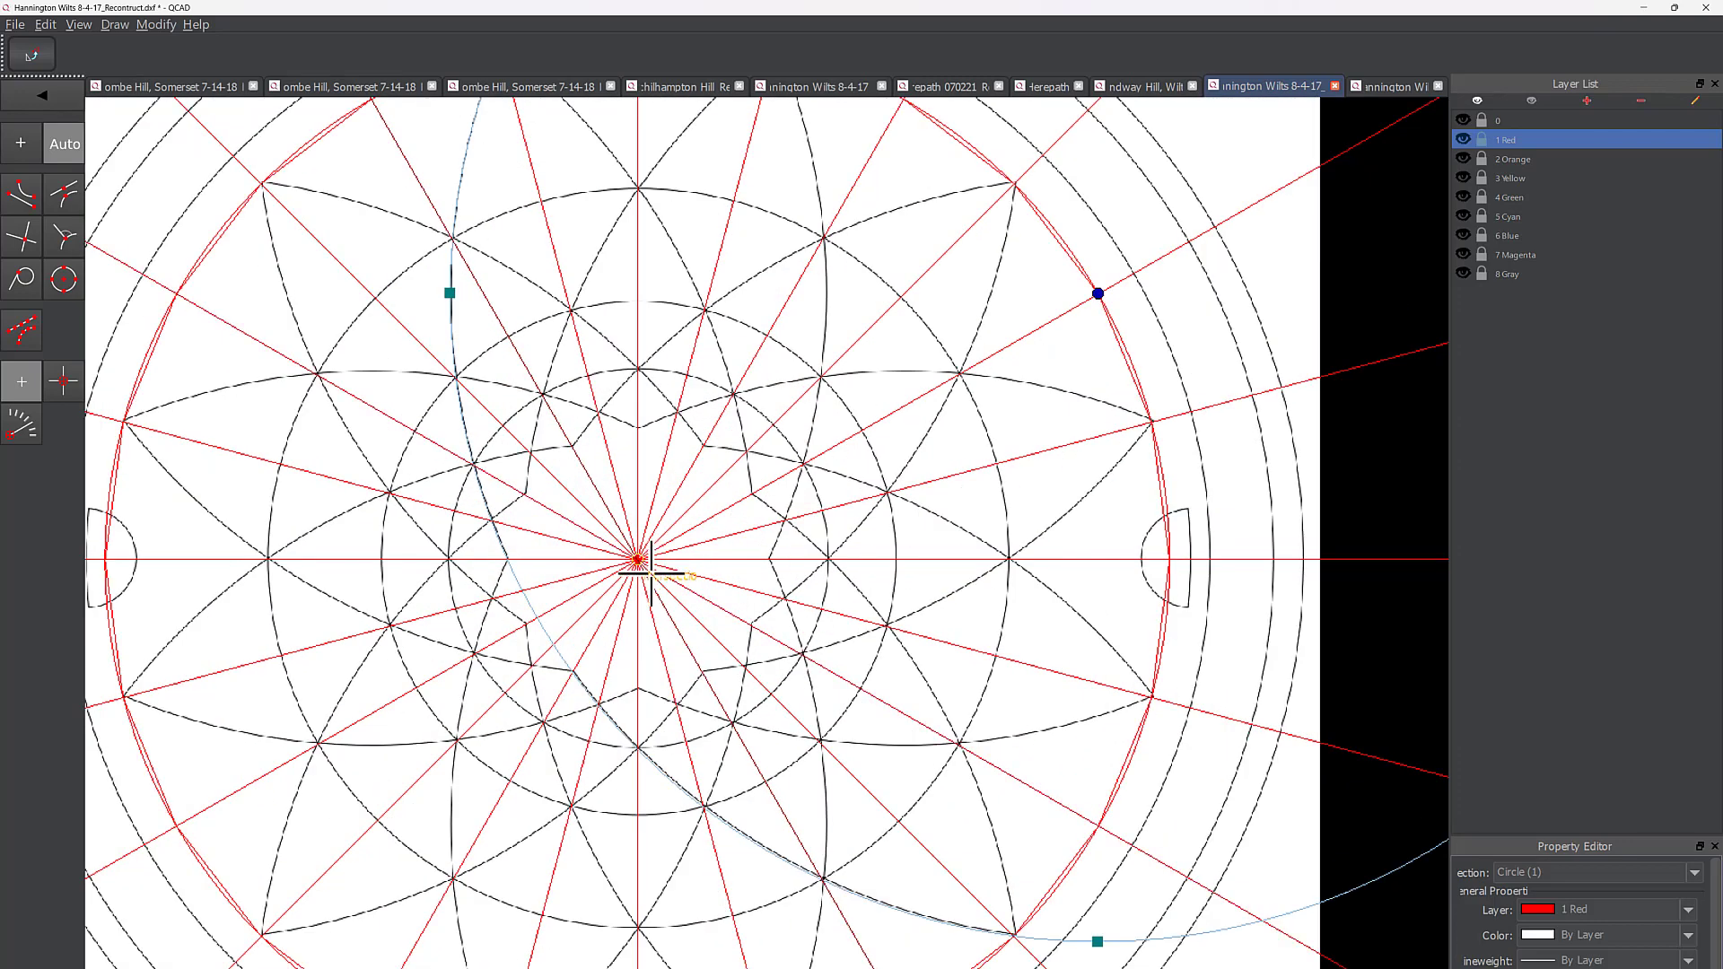
{"action": "left_click", "coordinate": [658, 572]}
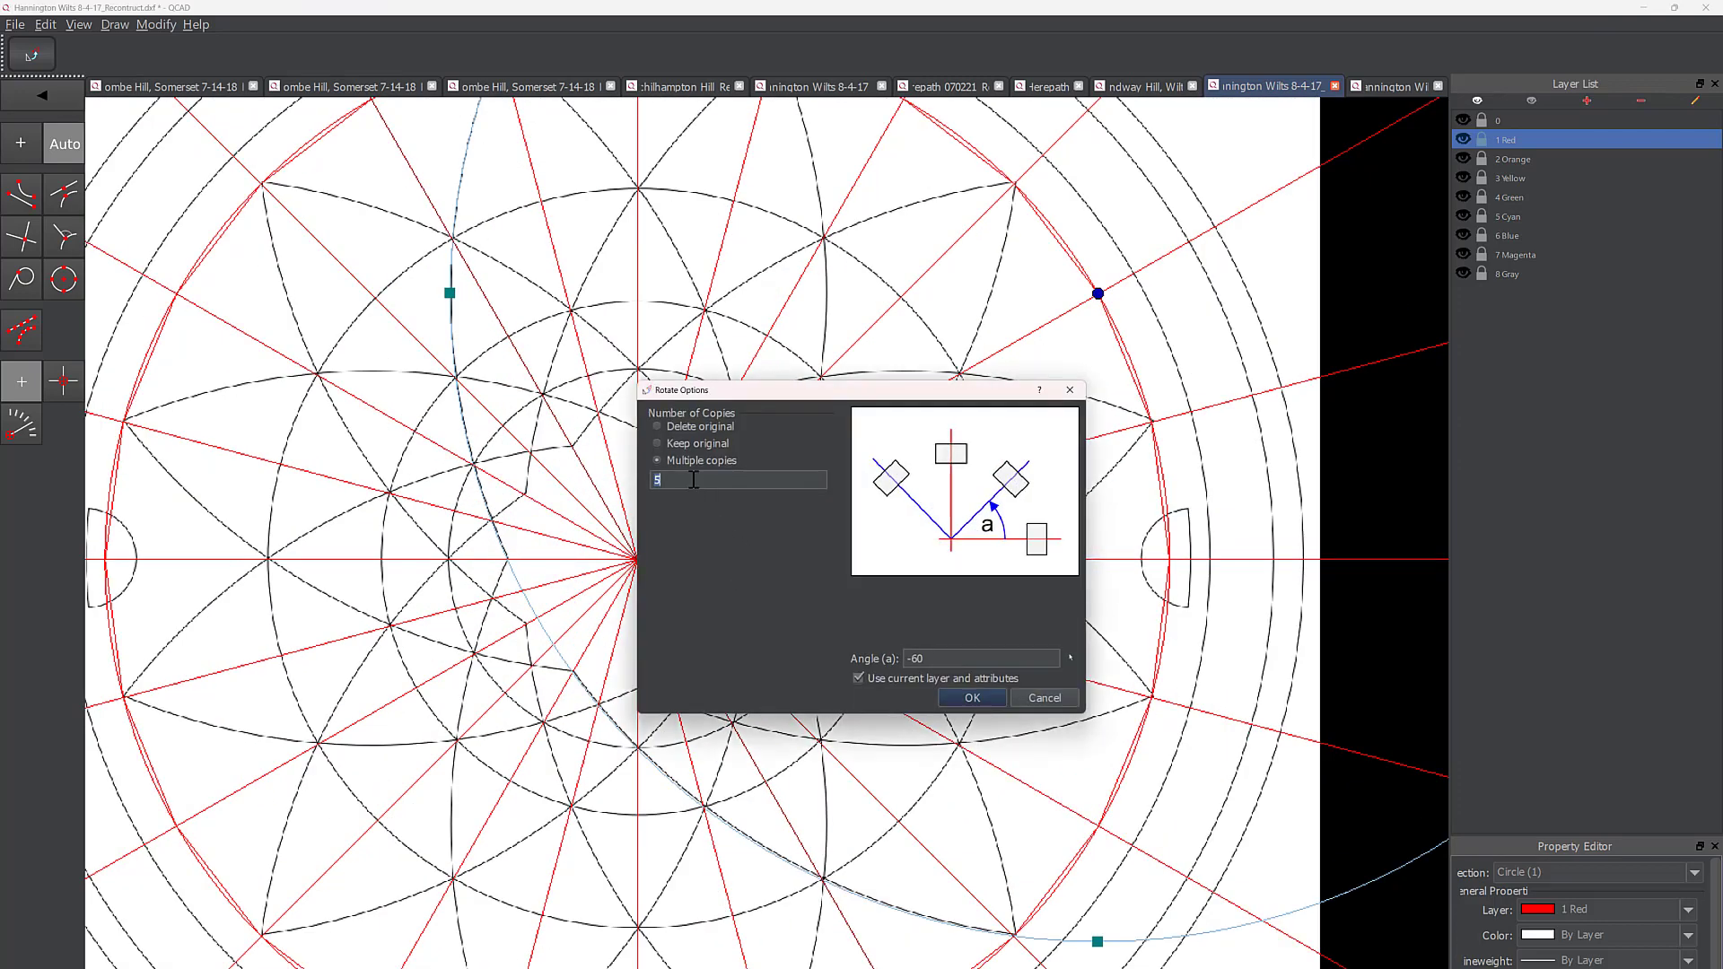
{"action": "type", "text": "11"}
{"action": "key", "text": "BackSpace"}
{"action": "left_click", "coordinate": [972, 698]}
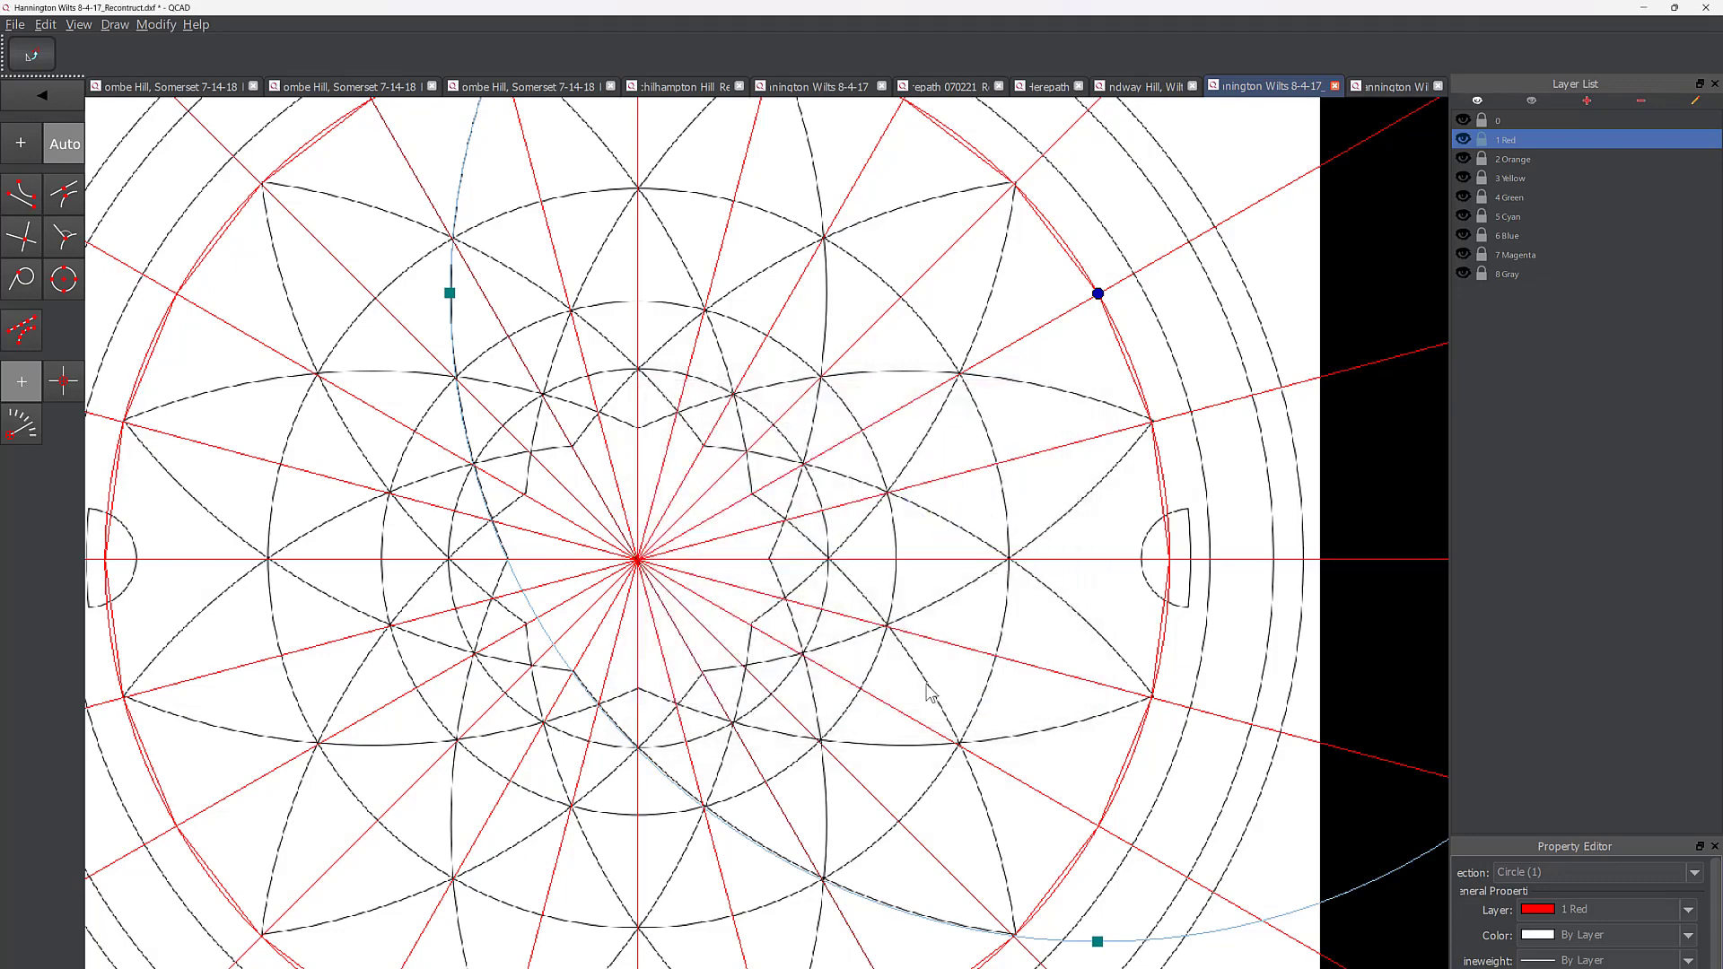
{"action": "scroll", "coordinate": [676, 492], "scroll_direction": "down", "scroll_amount": 3}
{"action": "scroll", "coordinate": [599, 357], "scroll_direction": "up", "scroll_amount": 1}
{"action": "middle_click_drag", "start_coordinate": [637, 389], "coordinate": [758, 464]}
{"action": "scroll", "coordinate": [757, 465], "scroll_direction": "down", "scroll_amount": 1}
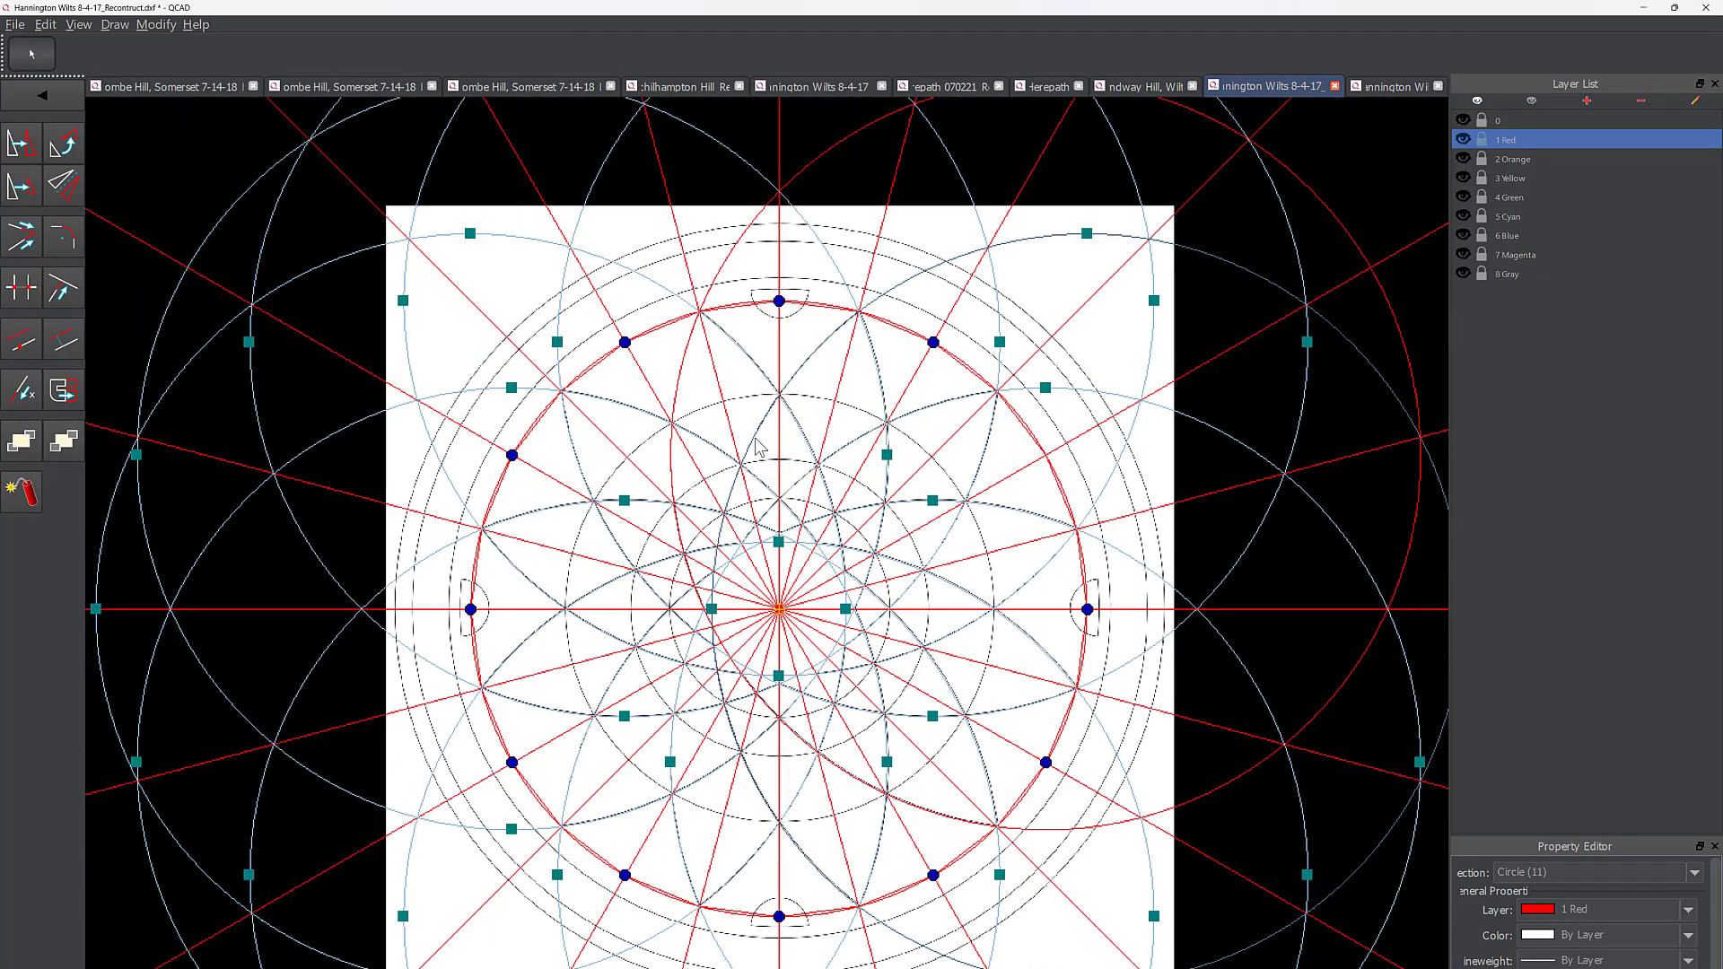
{"action": "key", "text": "Escape"}
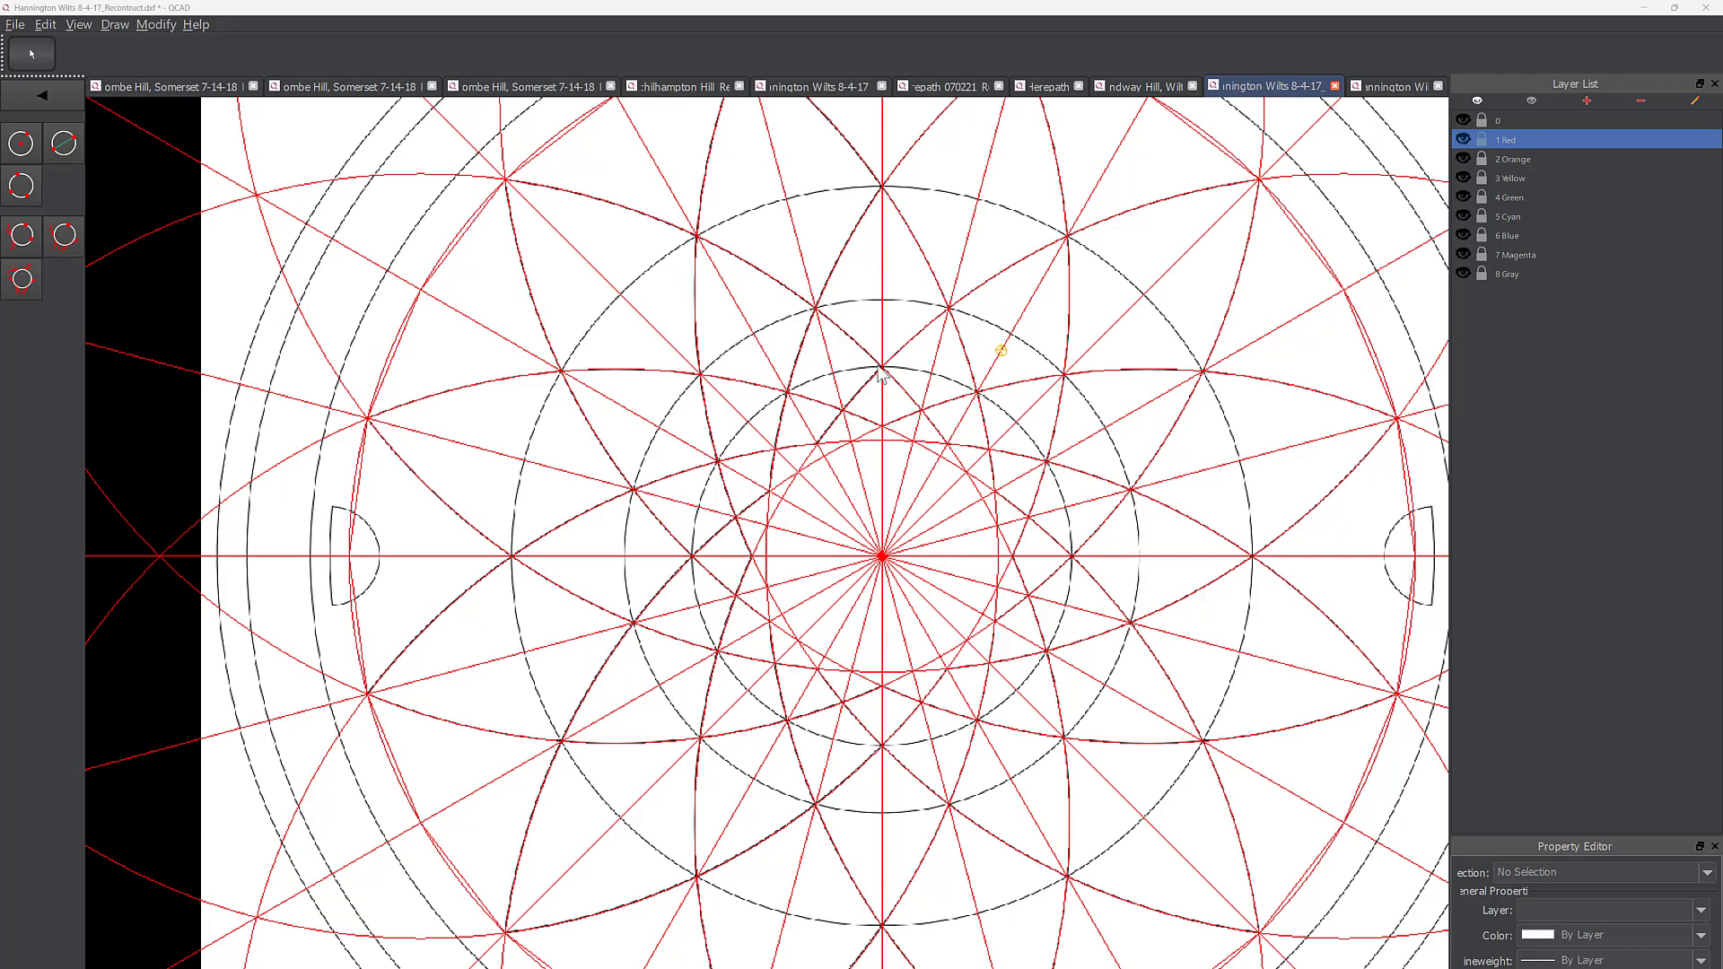
Step: Try drawing three circles from the design's centre through the petal-arc intersections, matching the three inner traced circles
{"action": "left_click", "coordinate": [35, 153]}
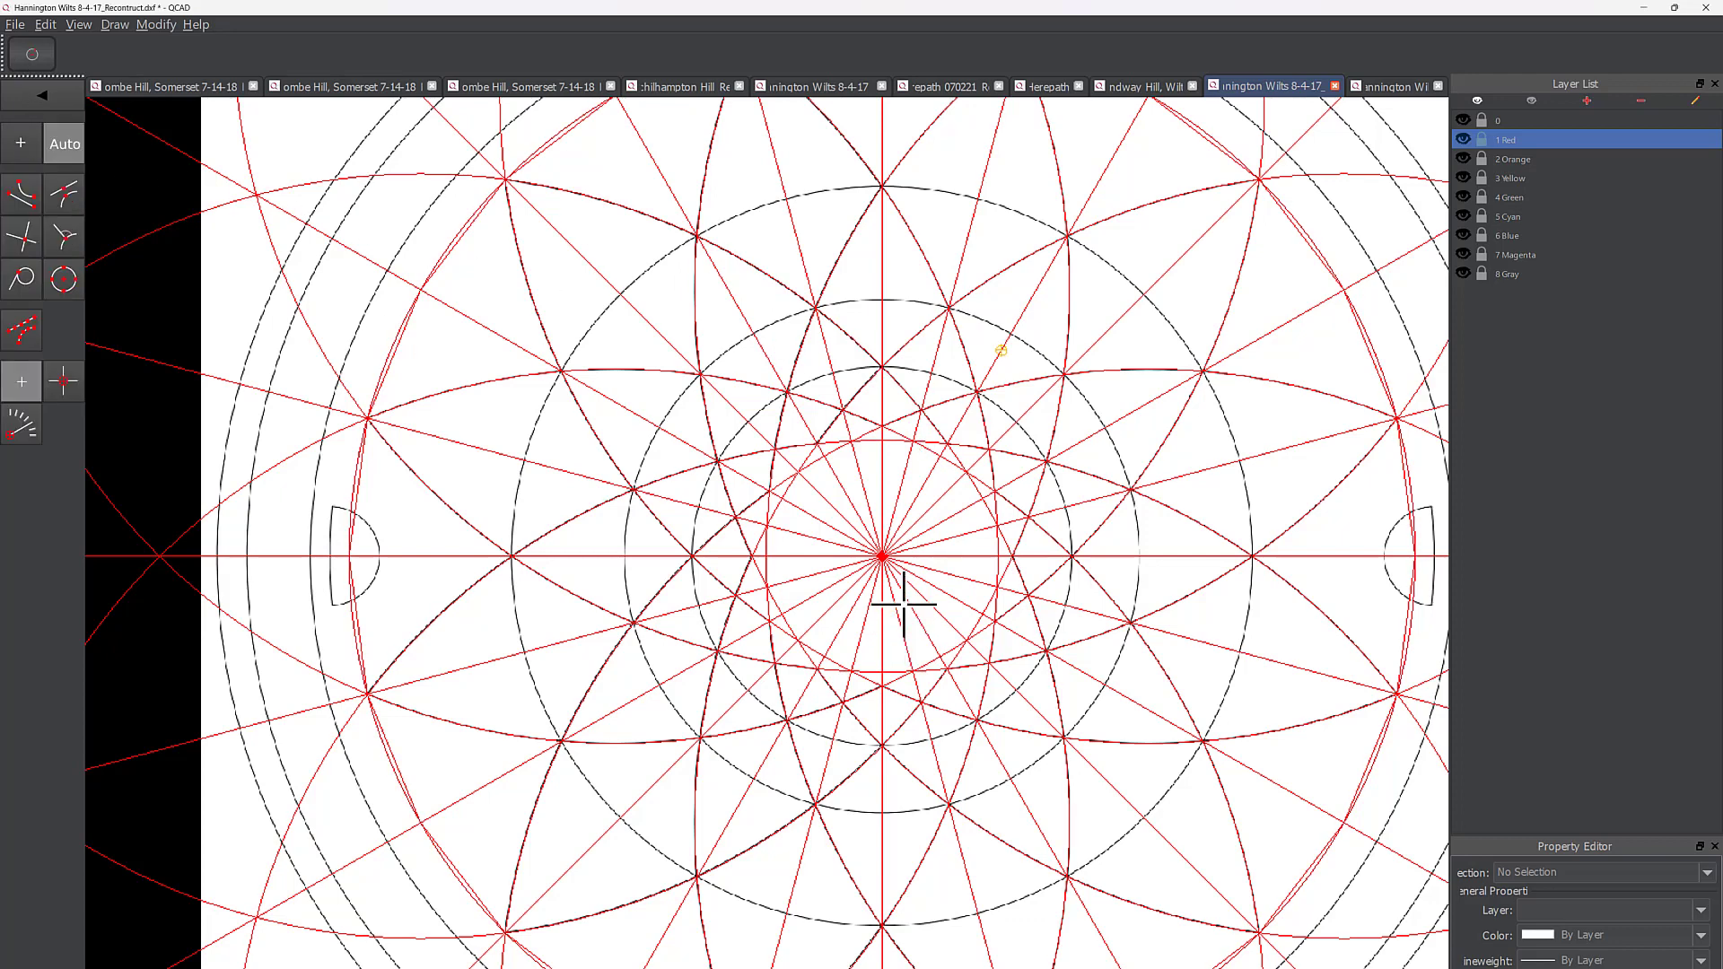
{"action": "left_click", "coordinate": [884, 559]}
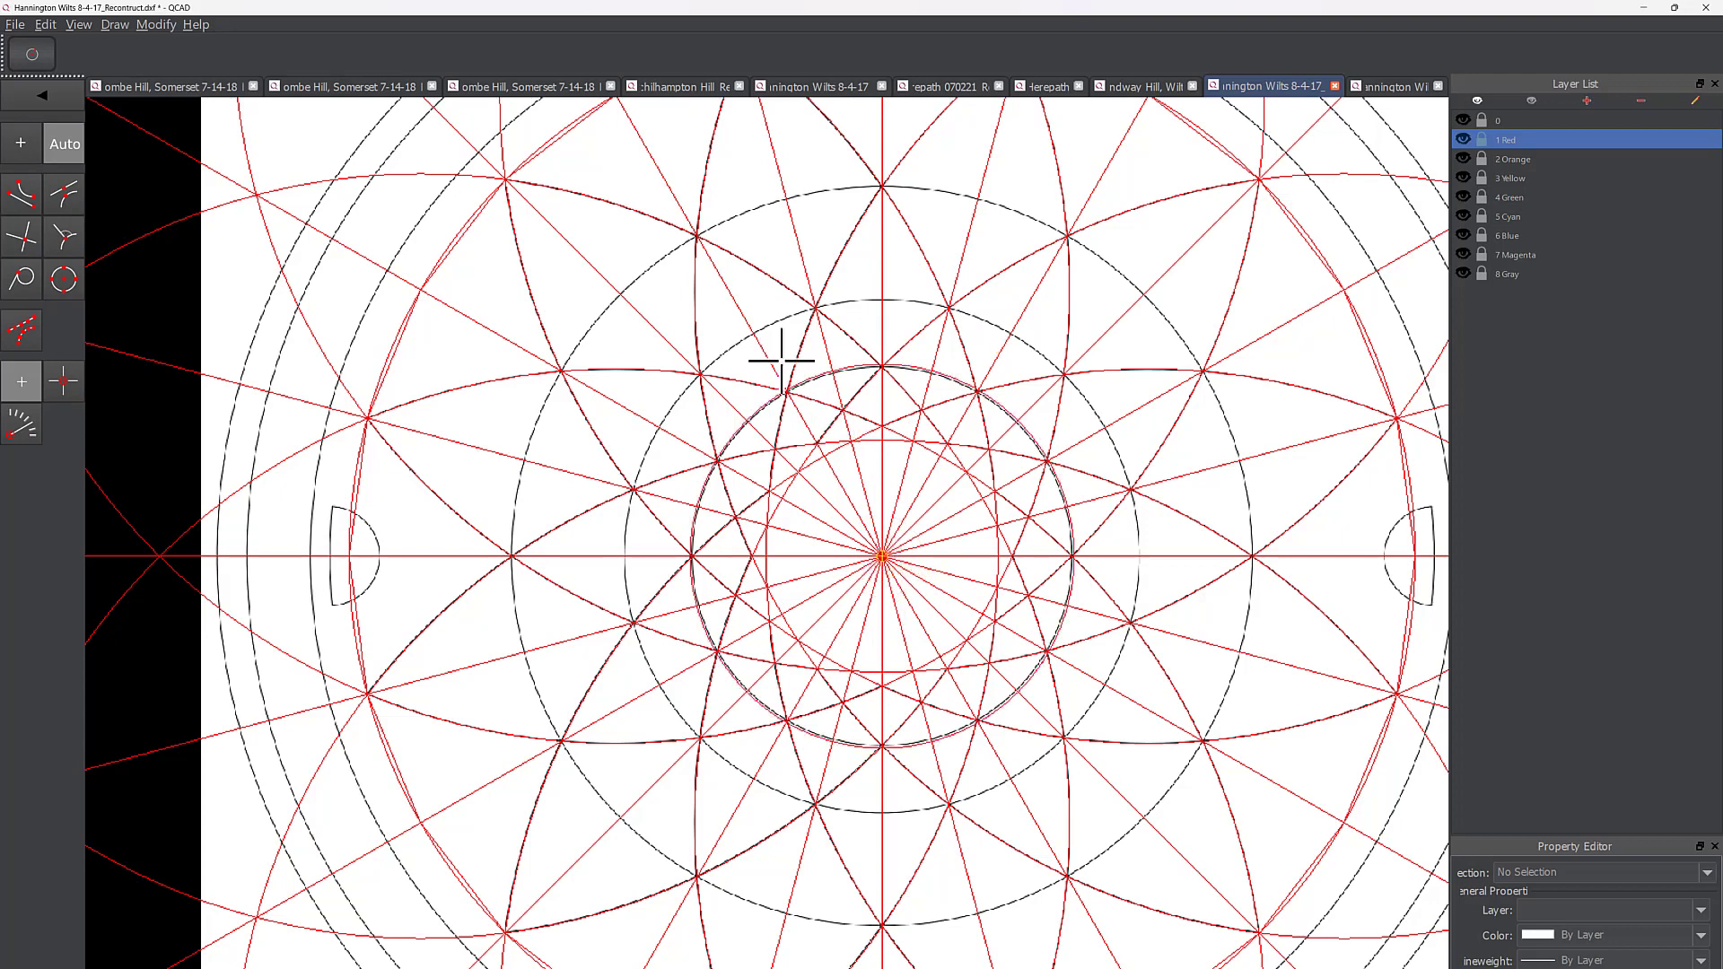
{"action": "left_click", "coordinate": [698, 235]}
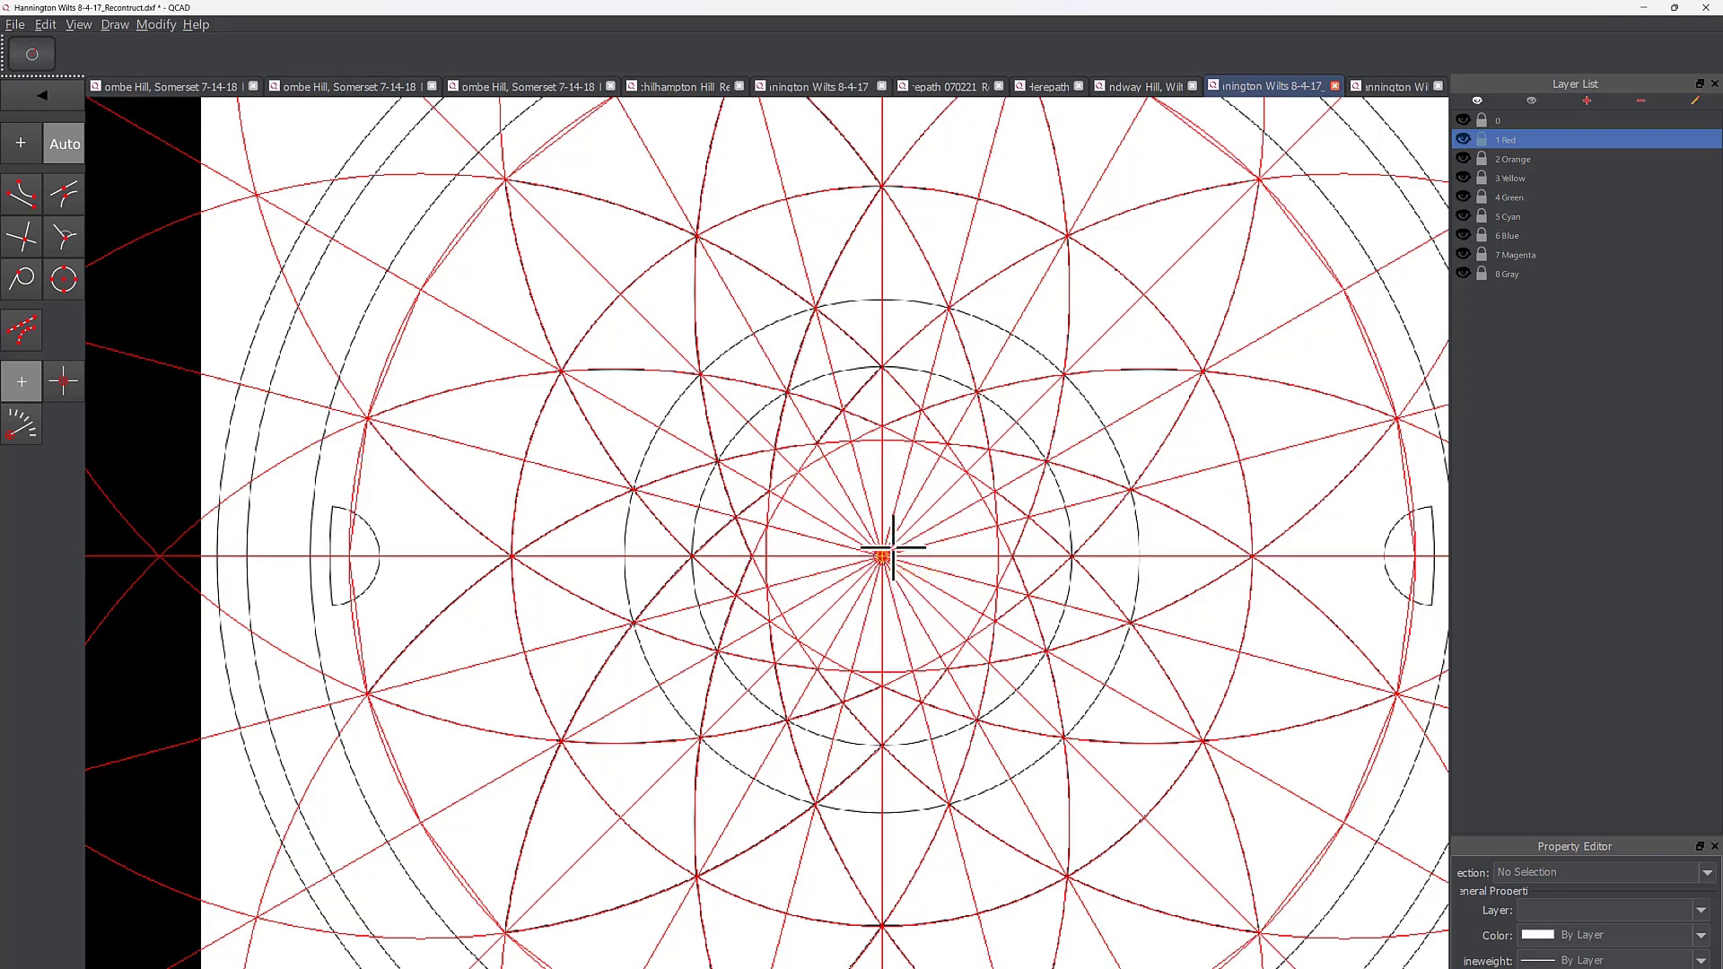
{"action": "left_click", "coordinate": [884, 558]}
{"action": "left_click", "coordinate": [815, 308]}
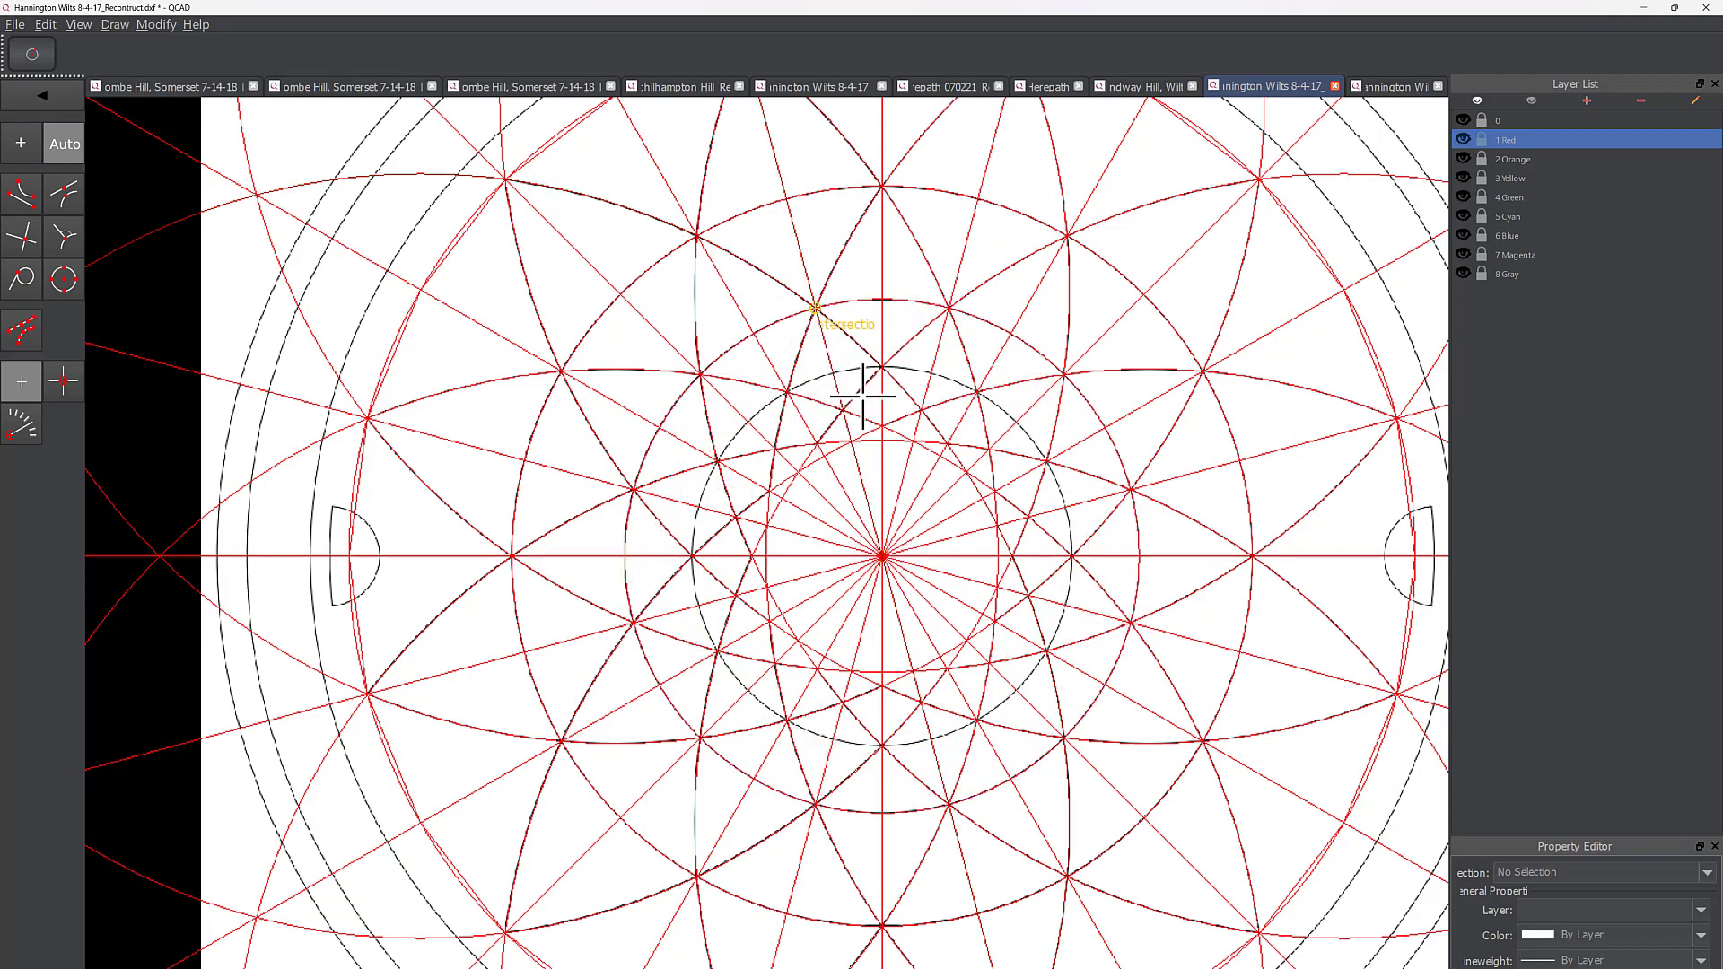
{"action": "left_click", "coordinate": [901, 568]}
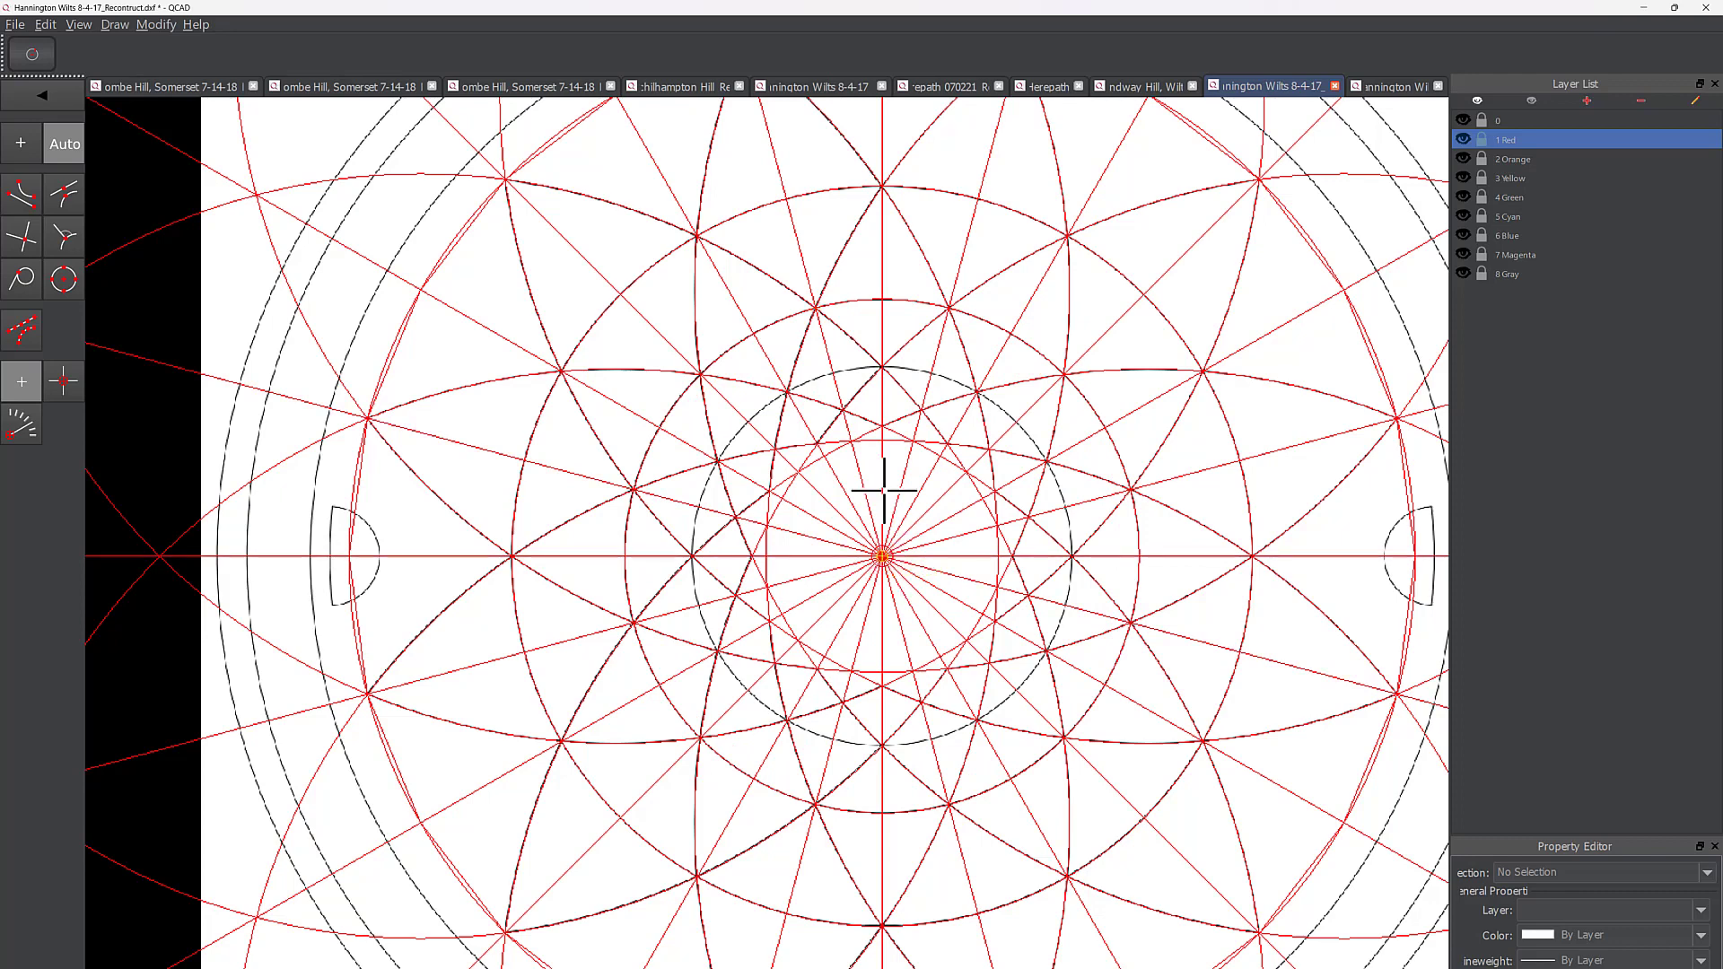
{"action": "left_click", "coordinate": [810, 402]}
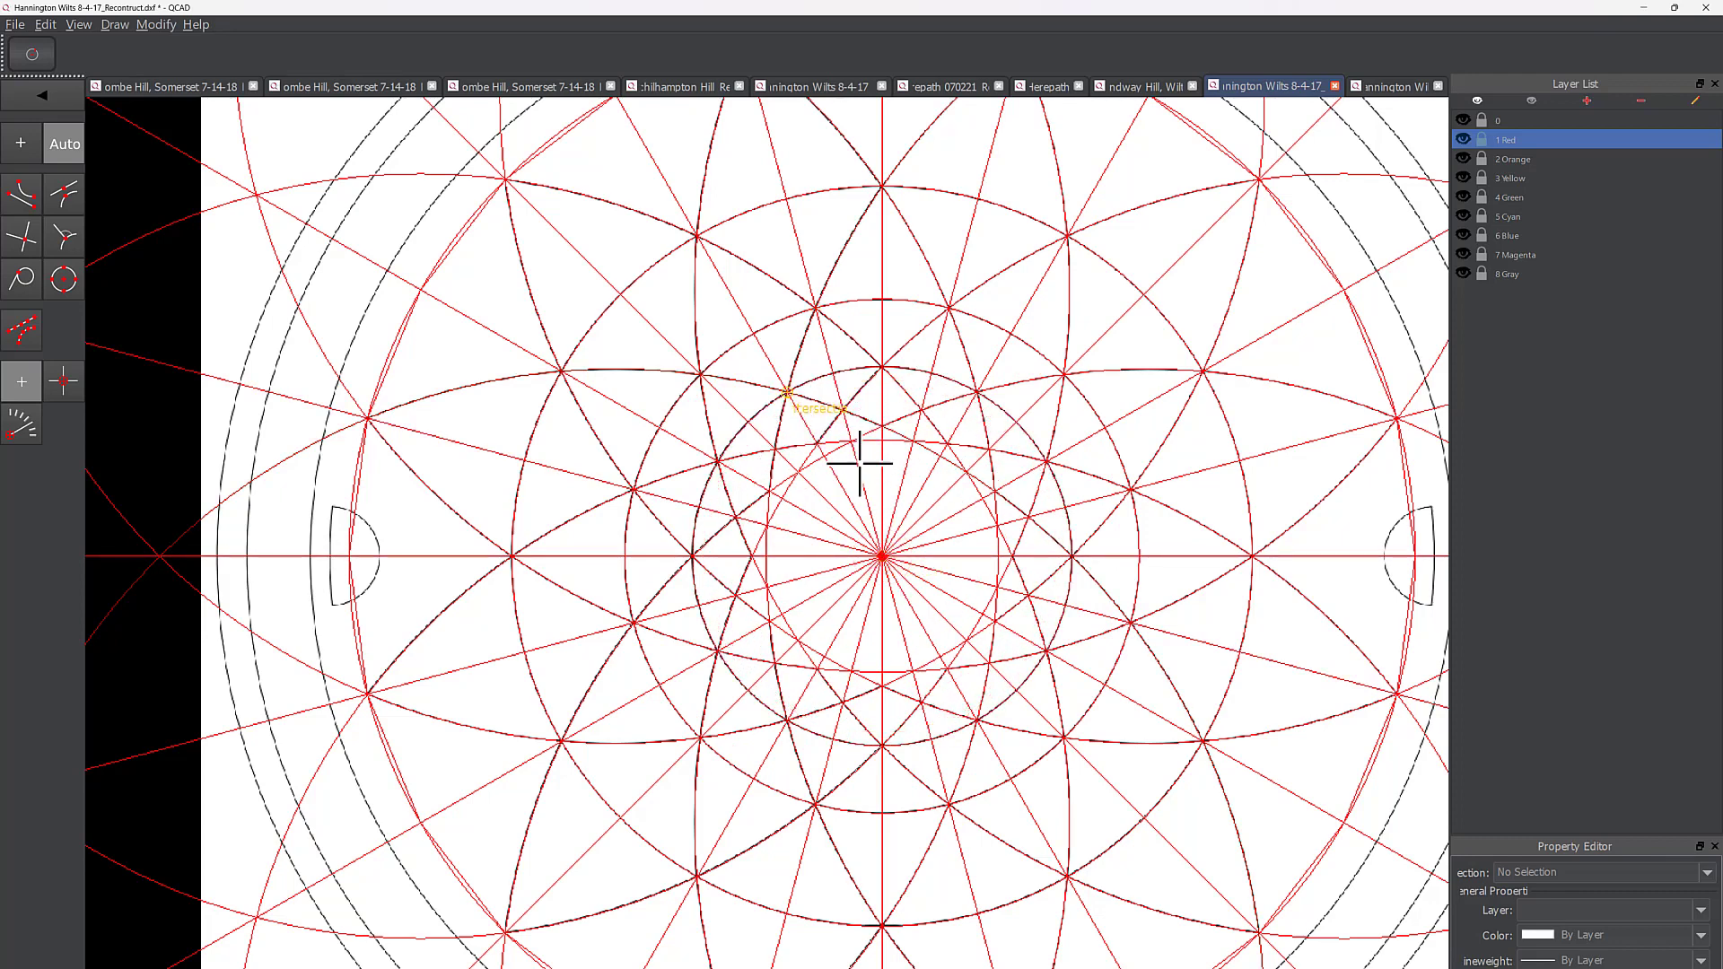
{"action": "right_click", "coordinate": [896, 521]}
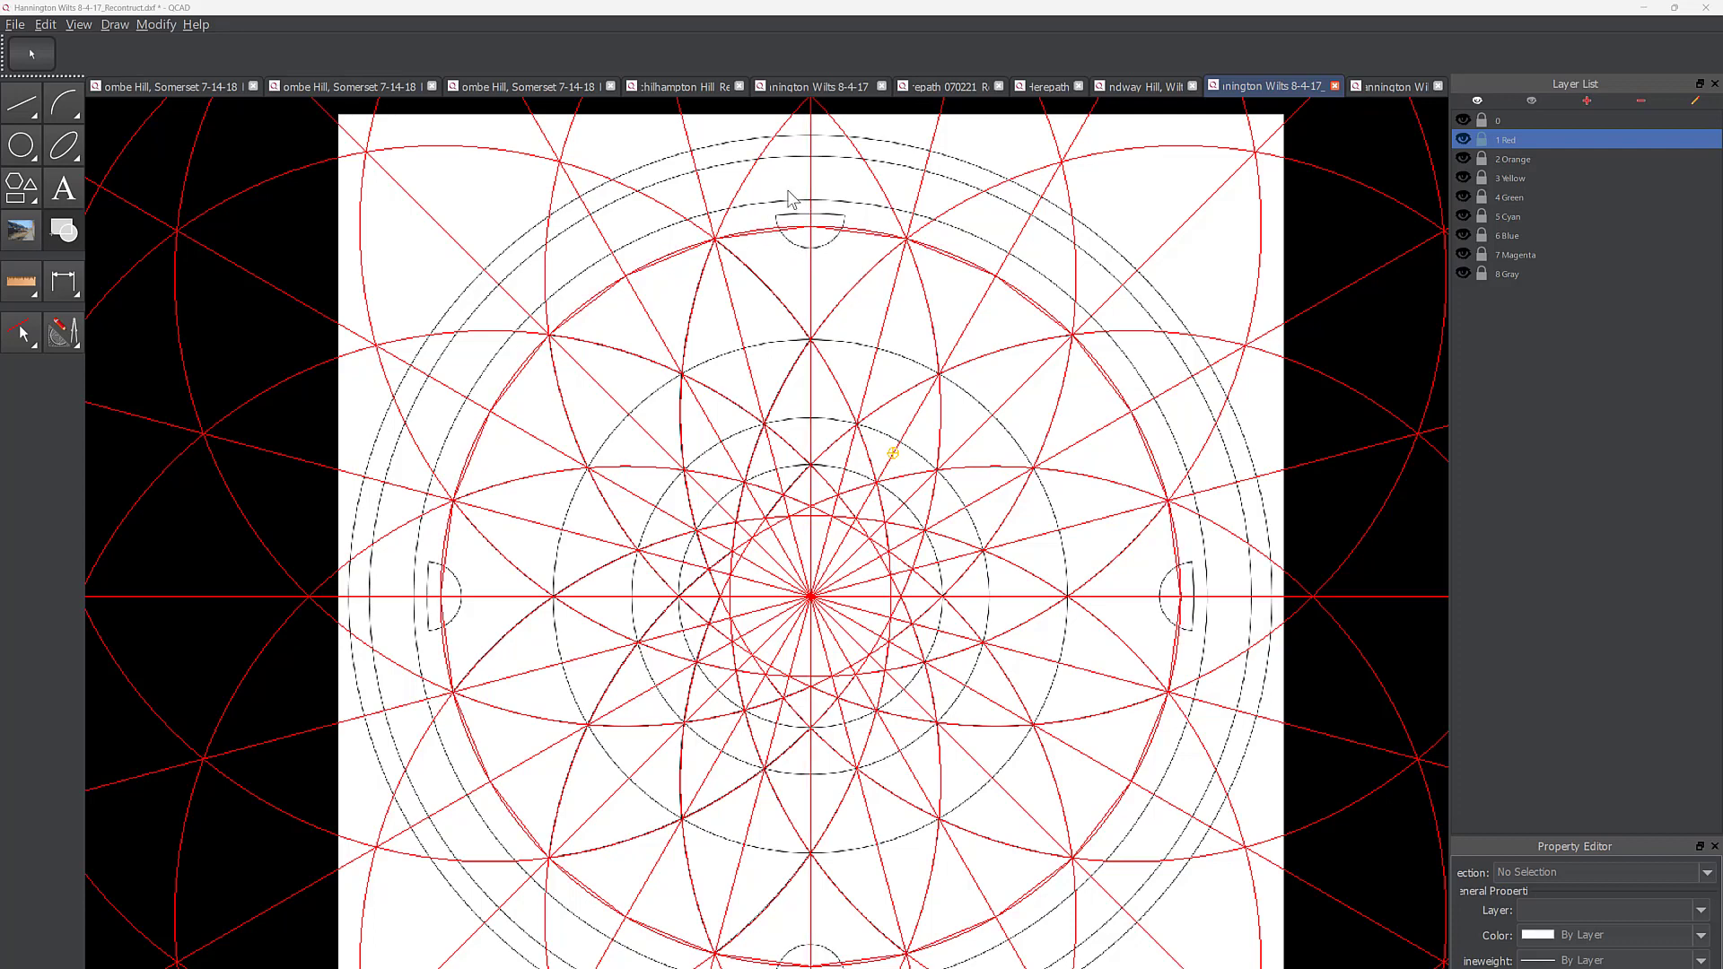
Step: Draw a three-point circle over the top half-disc's curve, through its counterclockwise corner, its lowest point and its clockwise corner
{"action": "scroll", "coordinate": [794, 199], "scroll_direction": "up", "scroll_amount": 1}
{"action": "scroll", "coordinate": [812, 204], "scroll_direction": "up", "scroll_amount": 1}
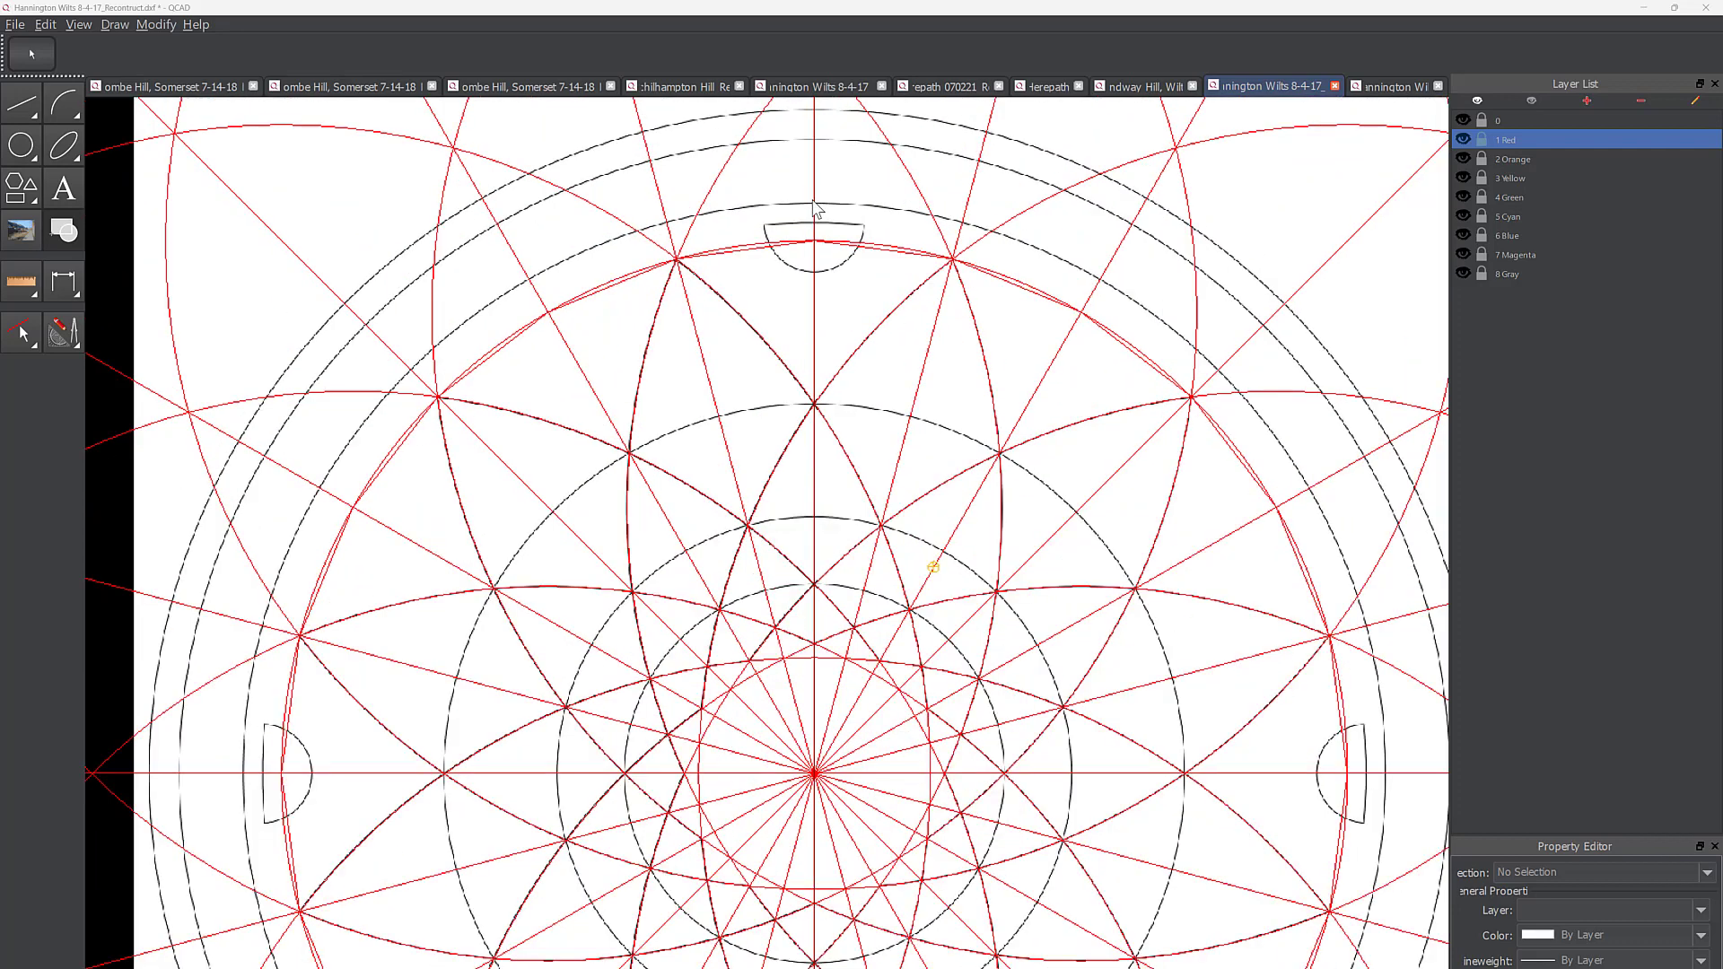
{"action": "scroll", "coordinate": [813, 227], "scroll_direction": "down", "scroll_amount": 2}
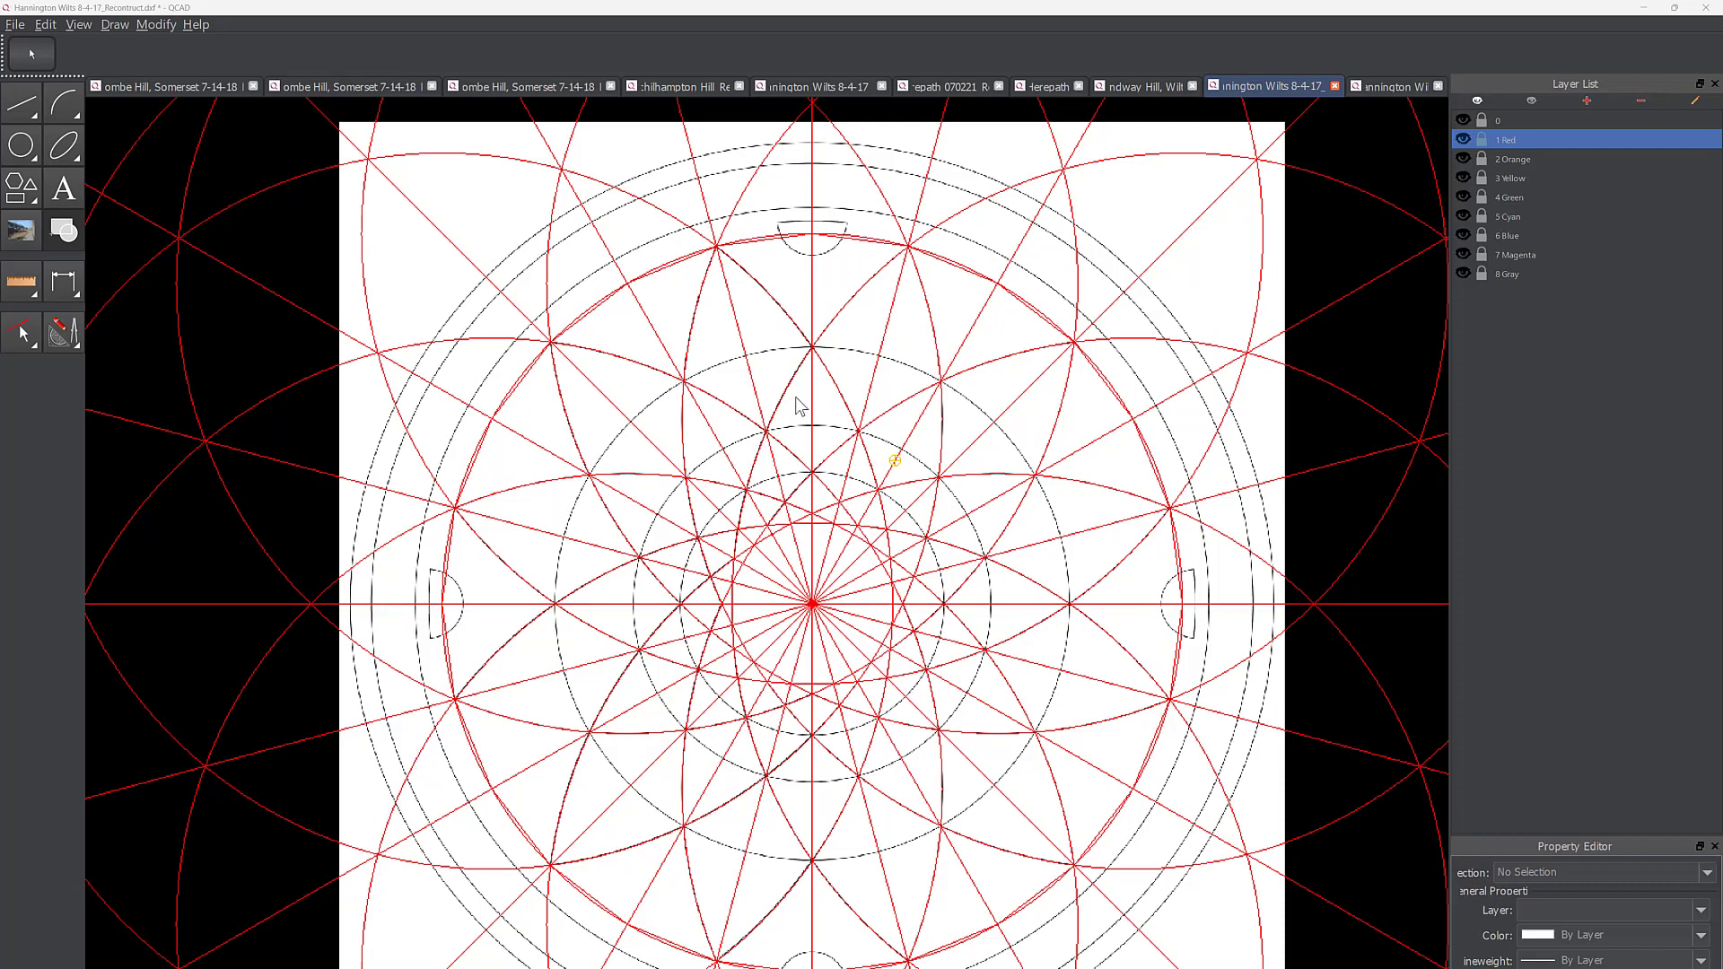
{"action": "scroll", "coordinate": [768, 247], "scroll_direction": "up", "scroll_amount": 5}
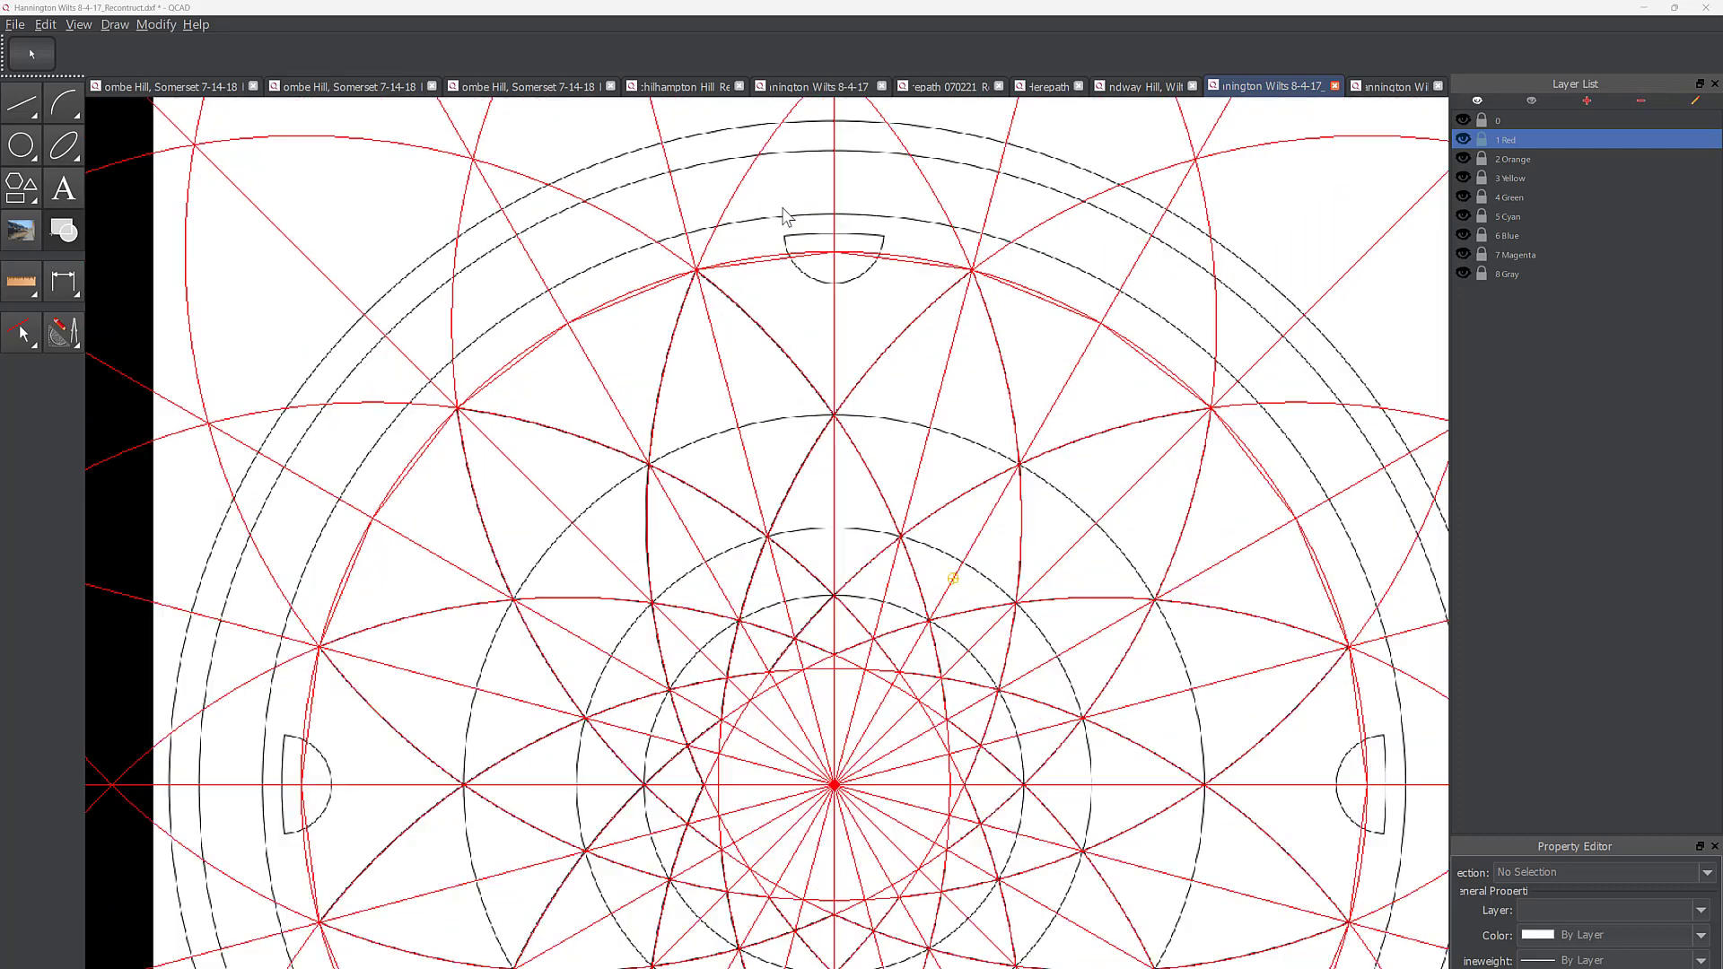
{"action": "scroll", "coordinate": [929, 215], "scroll_direction": "up", "scroll_amount": 3}
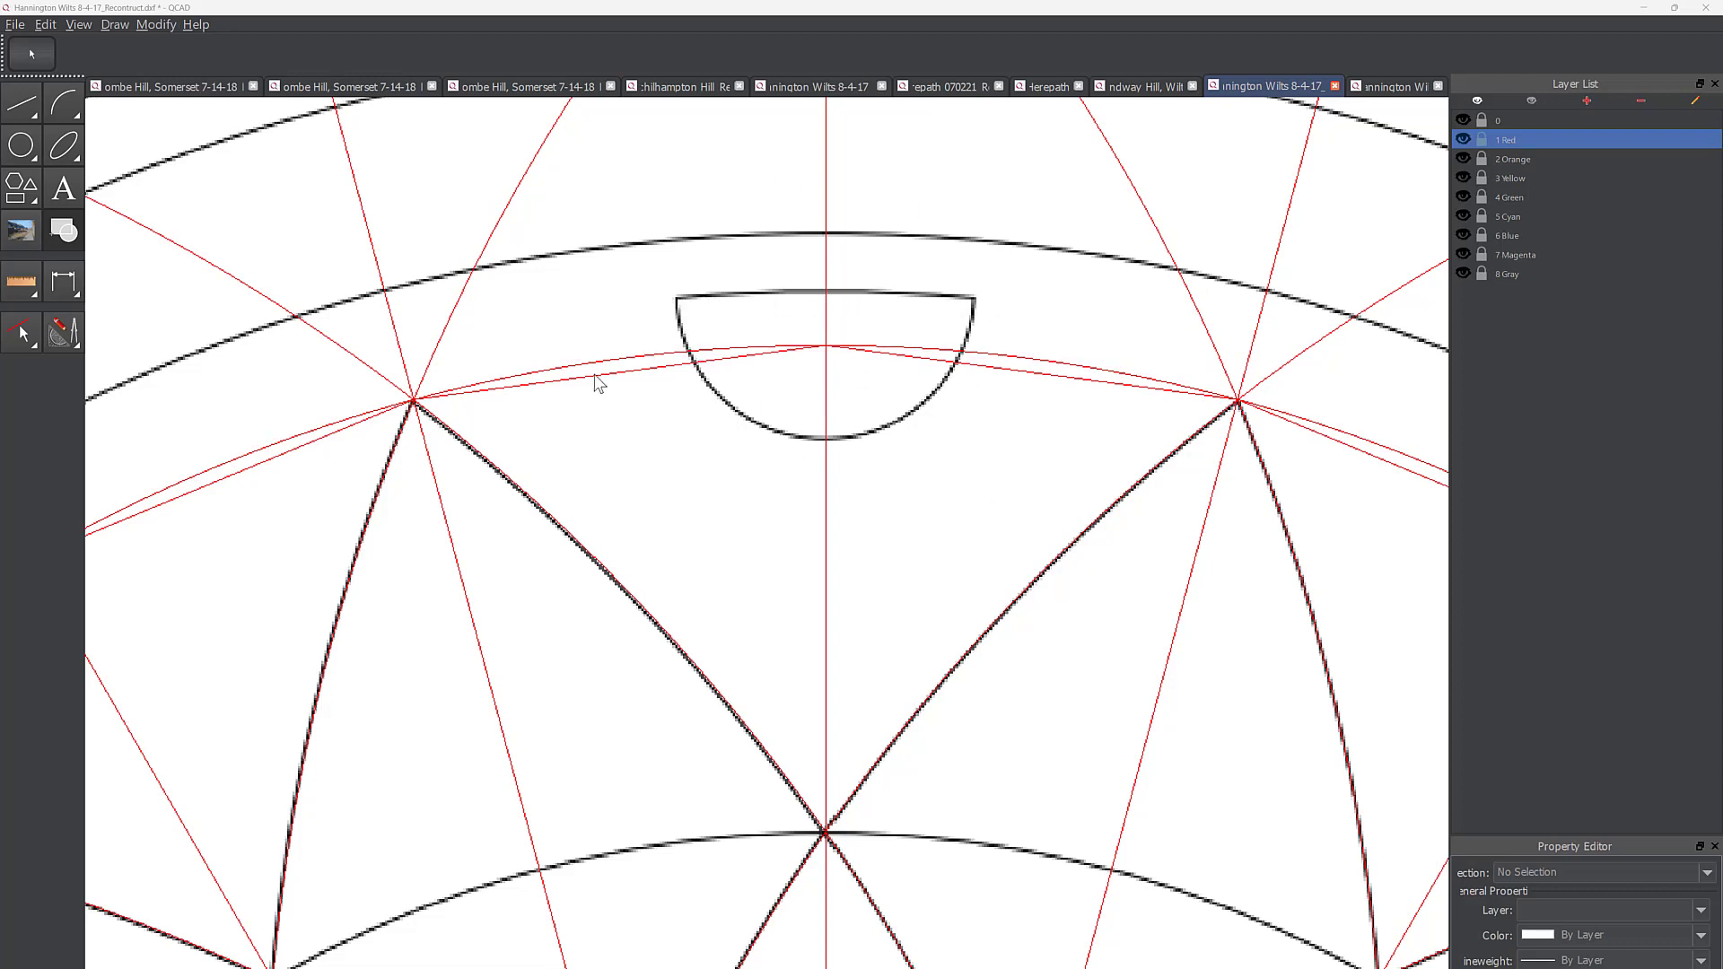
{"action": "left_click", "coordinate": [23, 146]}
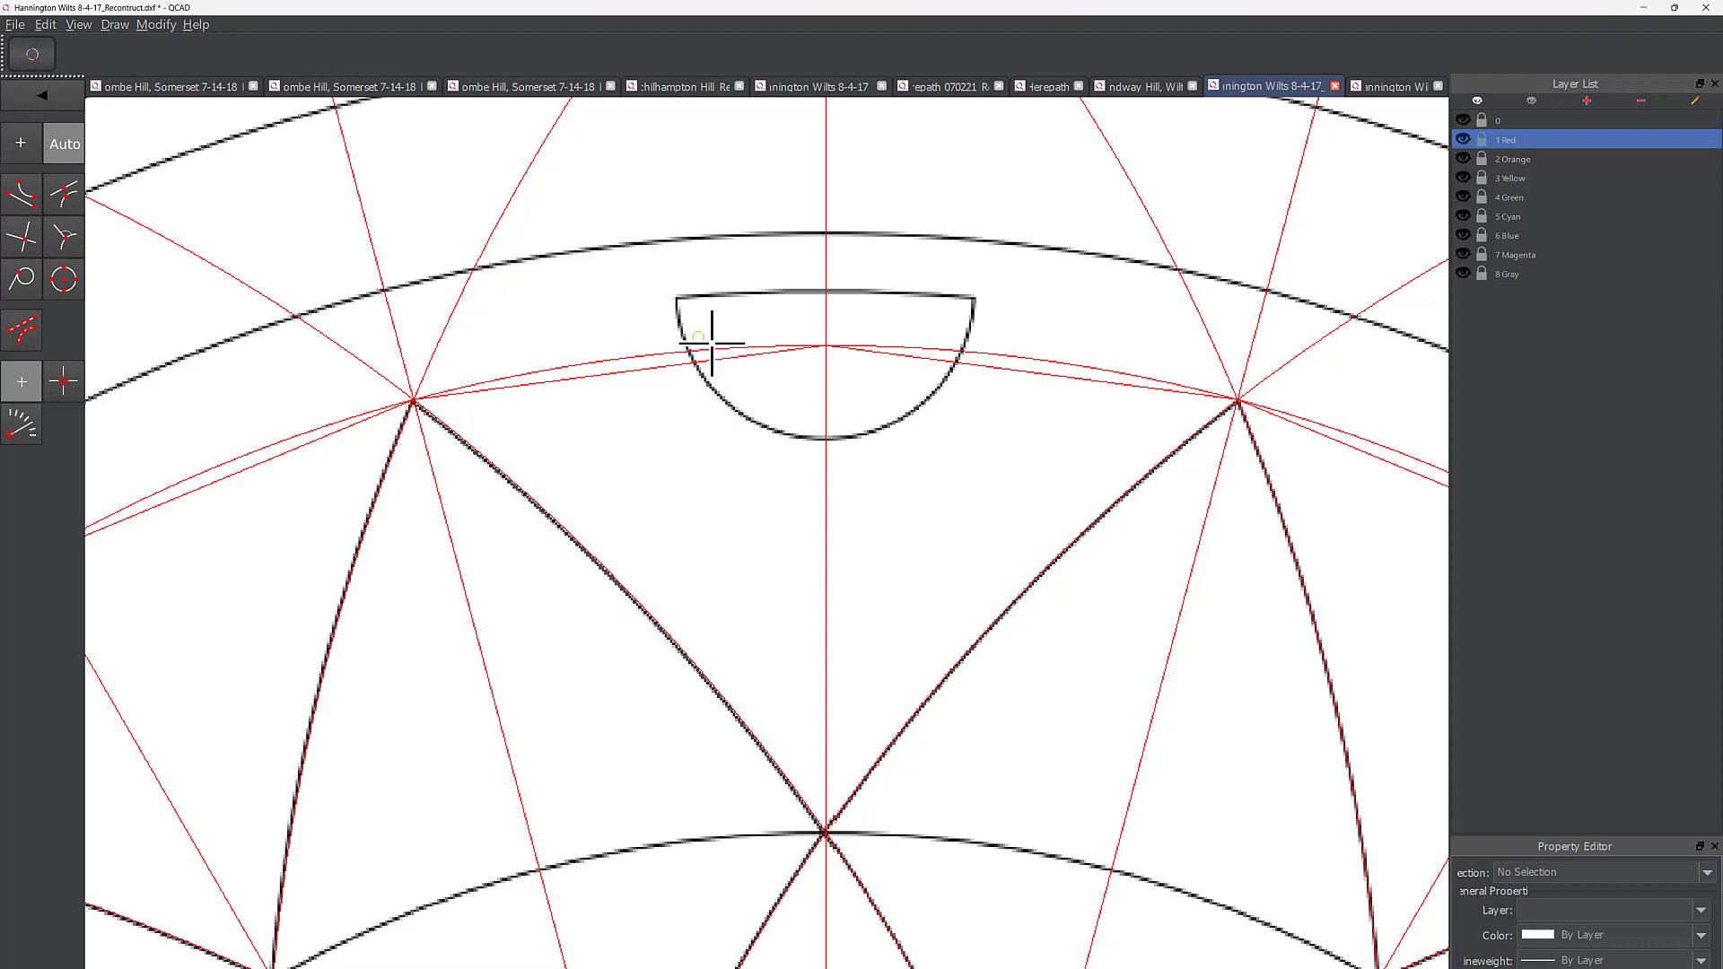
{"action": "left_click", "coordinate": [677, 306]}
{"action": "scroll", "coordinate": [818, 454], "scroll_direction": "up", "scroll_amount": 4}
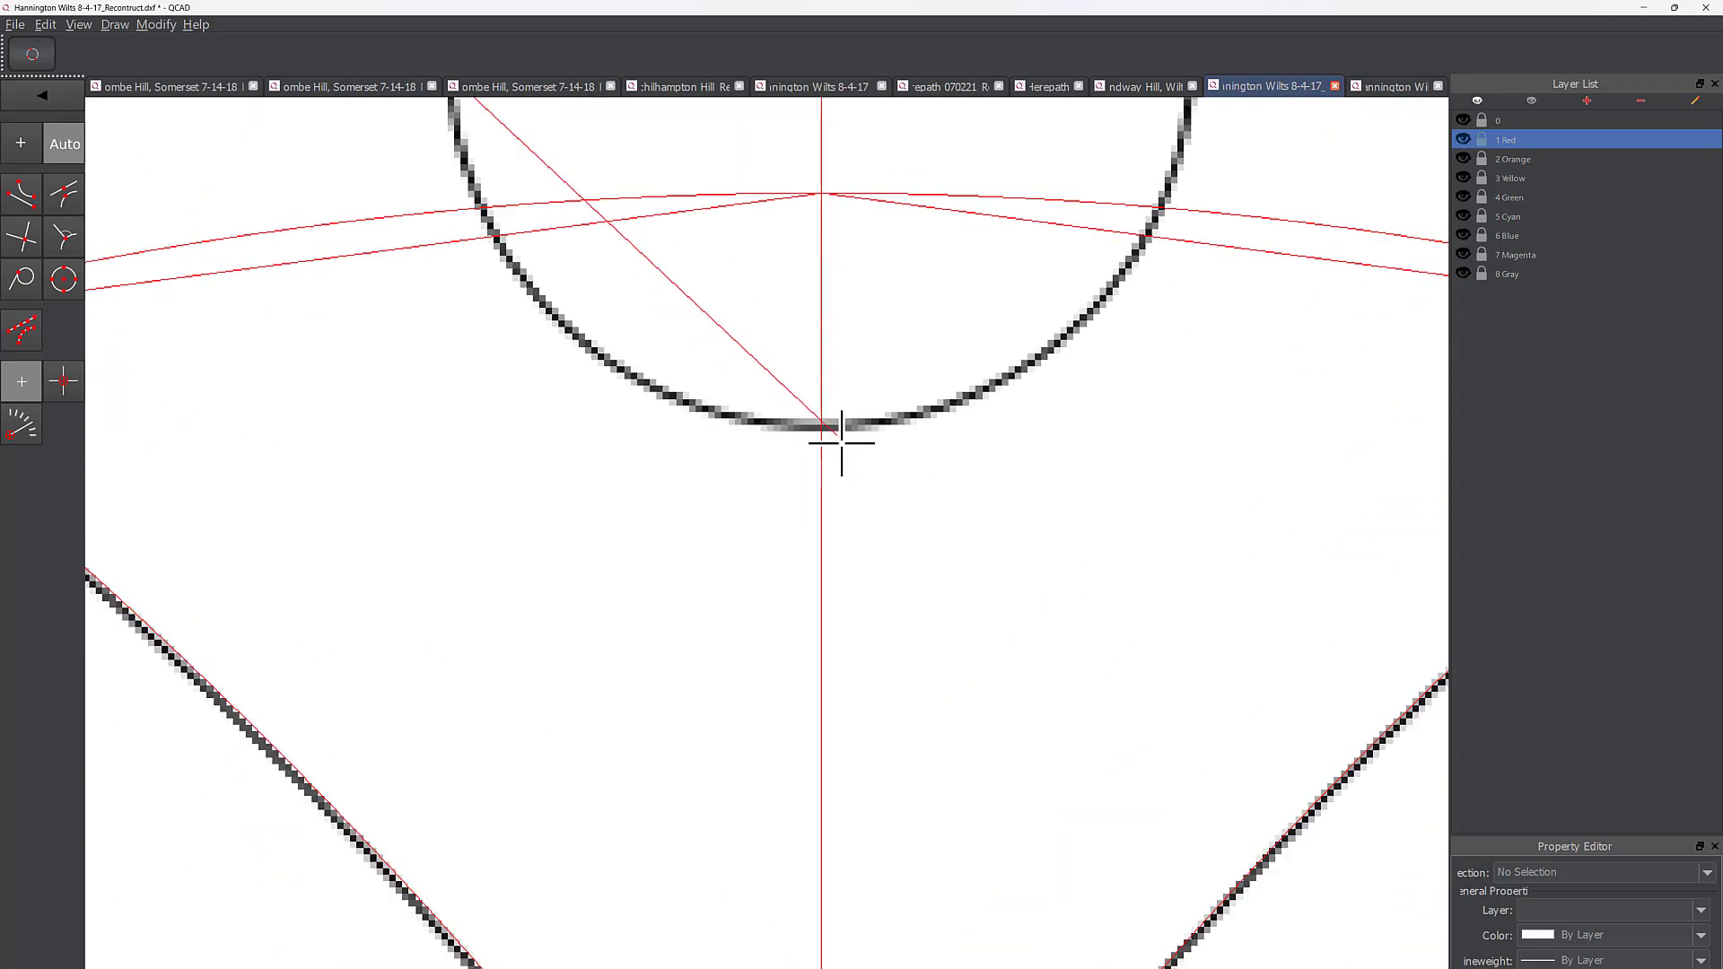
{"action": "scroll", "coordinate": [1071, 316], "scroll_direction": "down", "scroll_amount": 1}
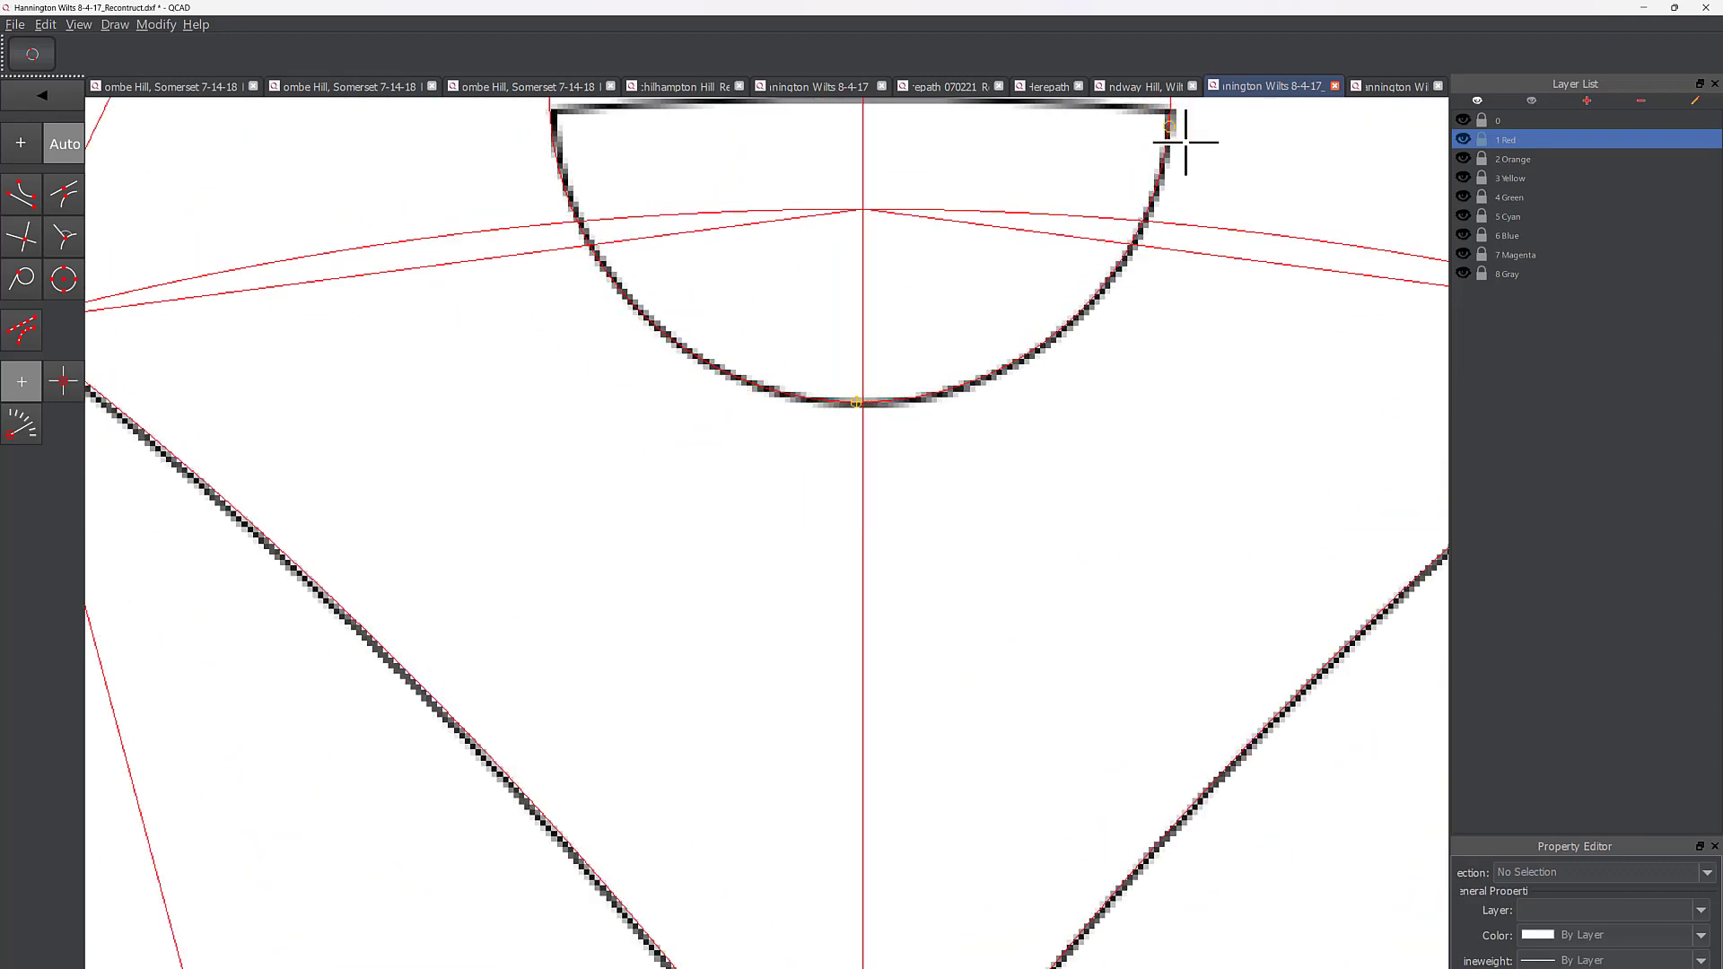
{"action": "scroll", "coordinate": [1149, 205], "scroll_direction": "down", "scroll_amount": 2}
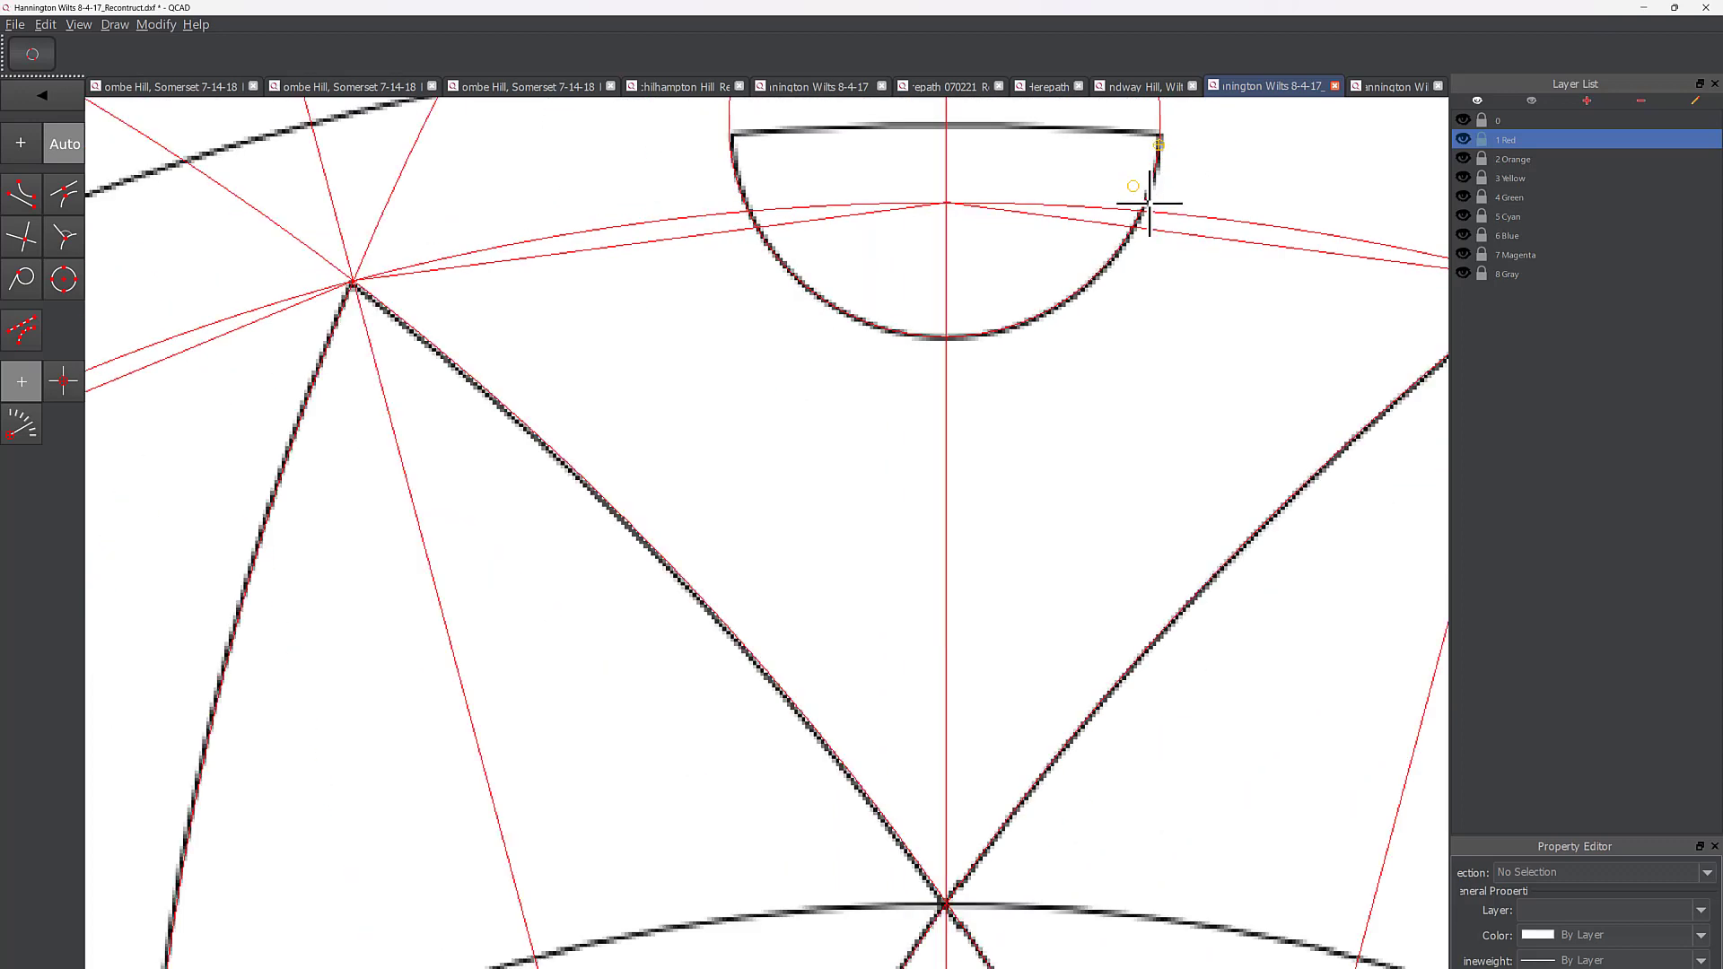
{"action": "right_click", "coordinate": [1150, 204]}
{"action": "scroll", "coordinate": [1044, 197], "scroll_direction": "up", "scroll_amount": 1}
{"action": "middle_click_drag", "start_coordinate": [1042, 212], "coordinate": [1023, 393]}
{"action": "scroll", "coordinate": [1031, 236], "scroll_direction": "down", "scroll_amount": 2}
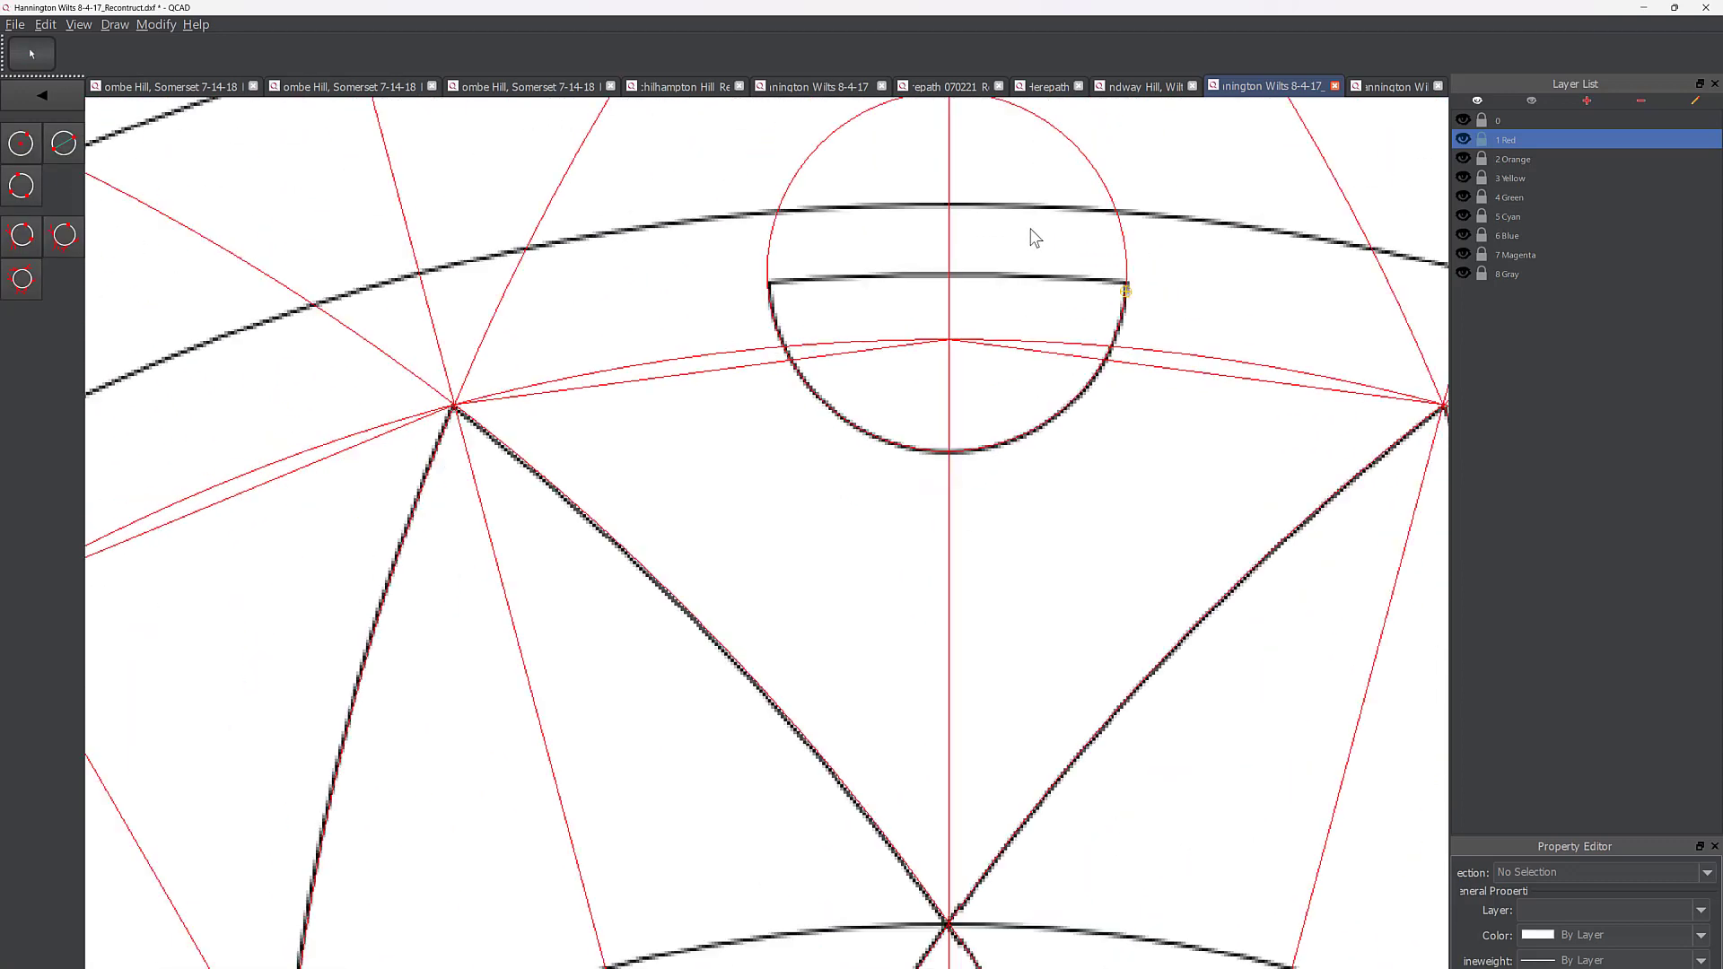
Step: Display the half-disc circle's centre and draw a small circle centred on the top polygon corner, passing through that centre
{"action": "left_click", "coordinate": [1078, 152]}
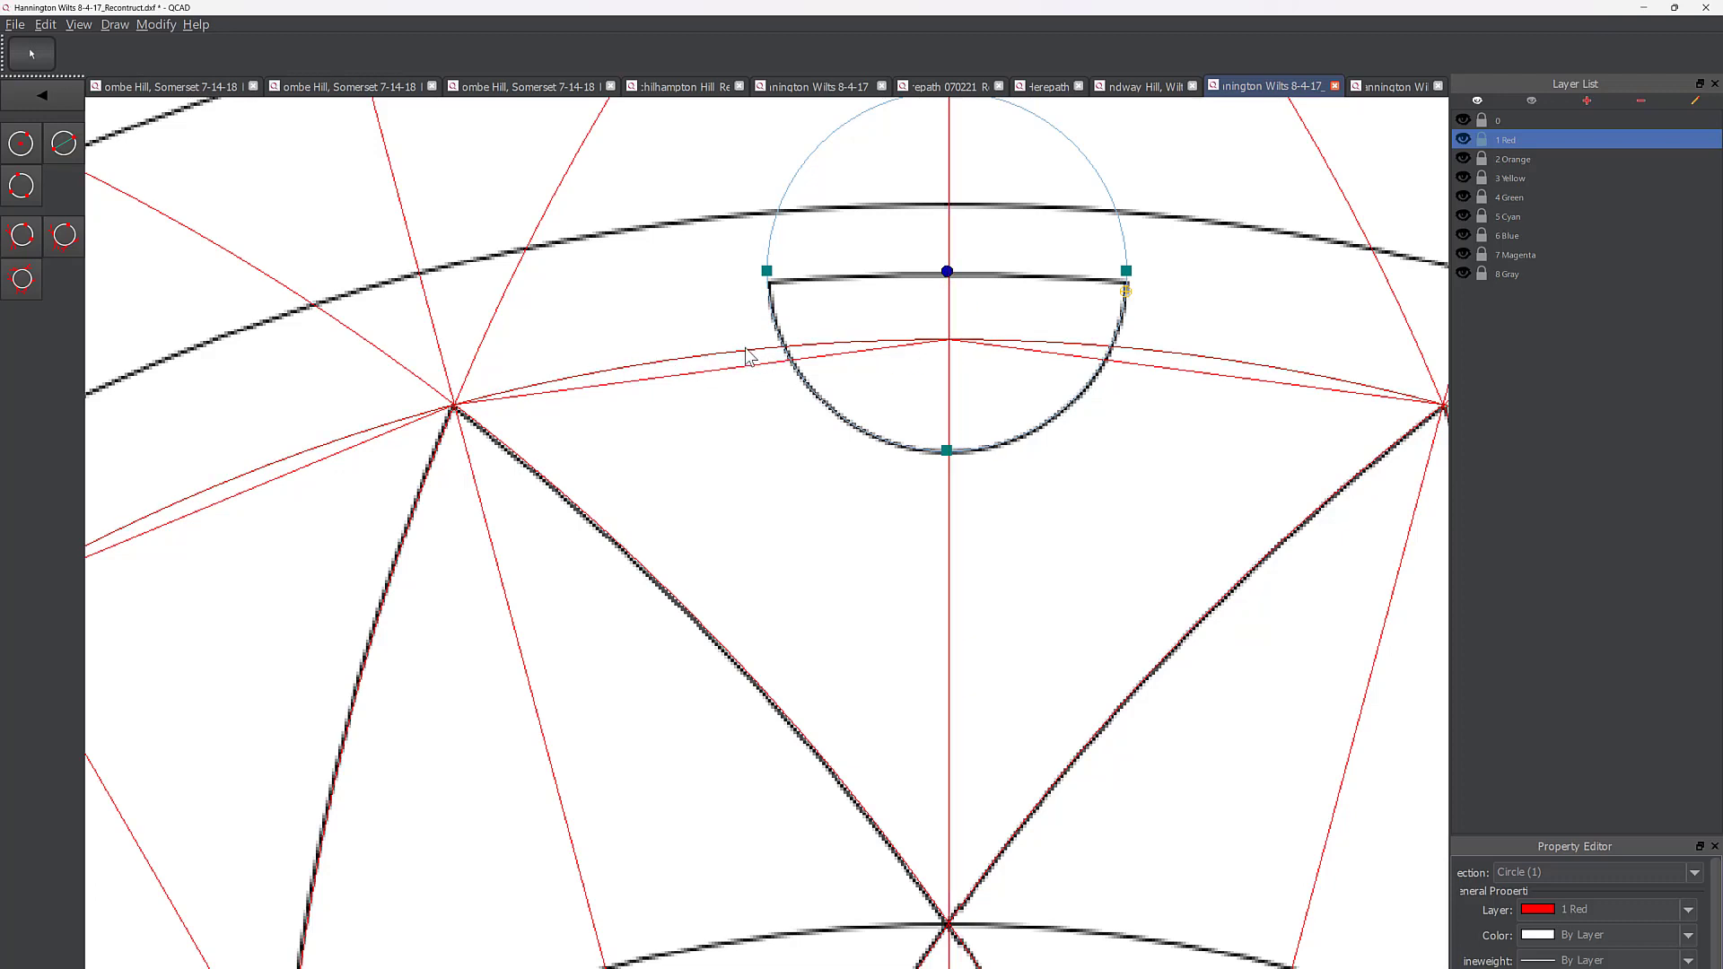
{"action": "left_click", "coordinate": [56, 146]}
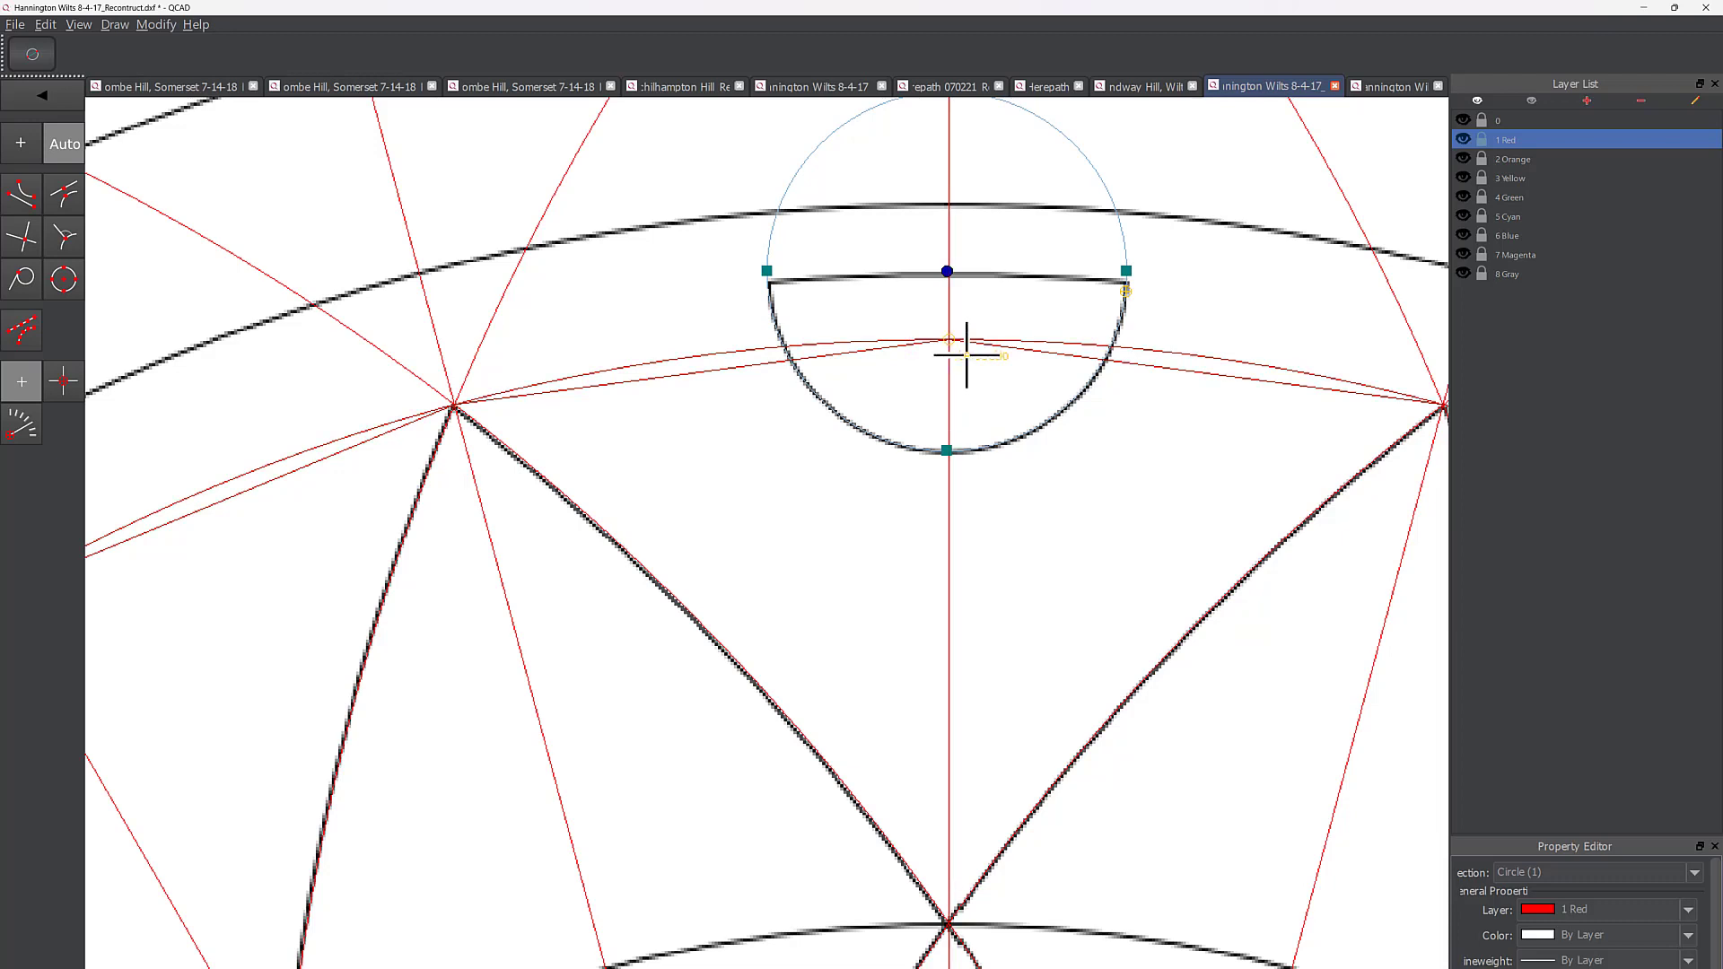
{"action": "left_click", "coordinate": [42, 95]}
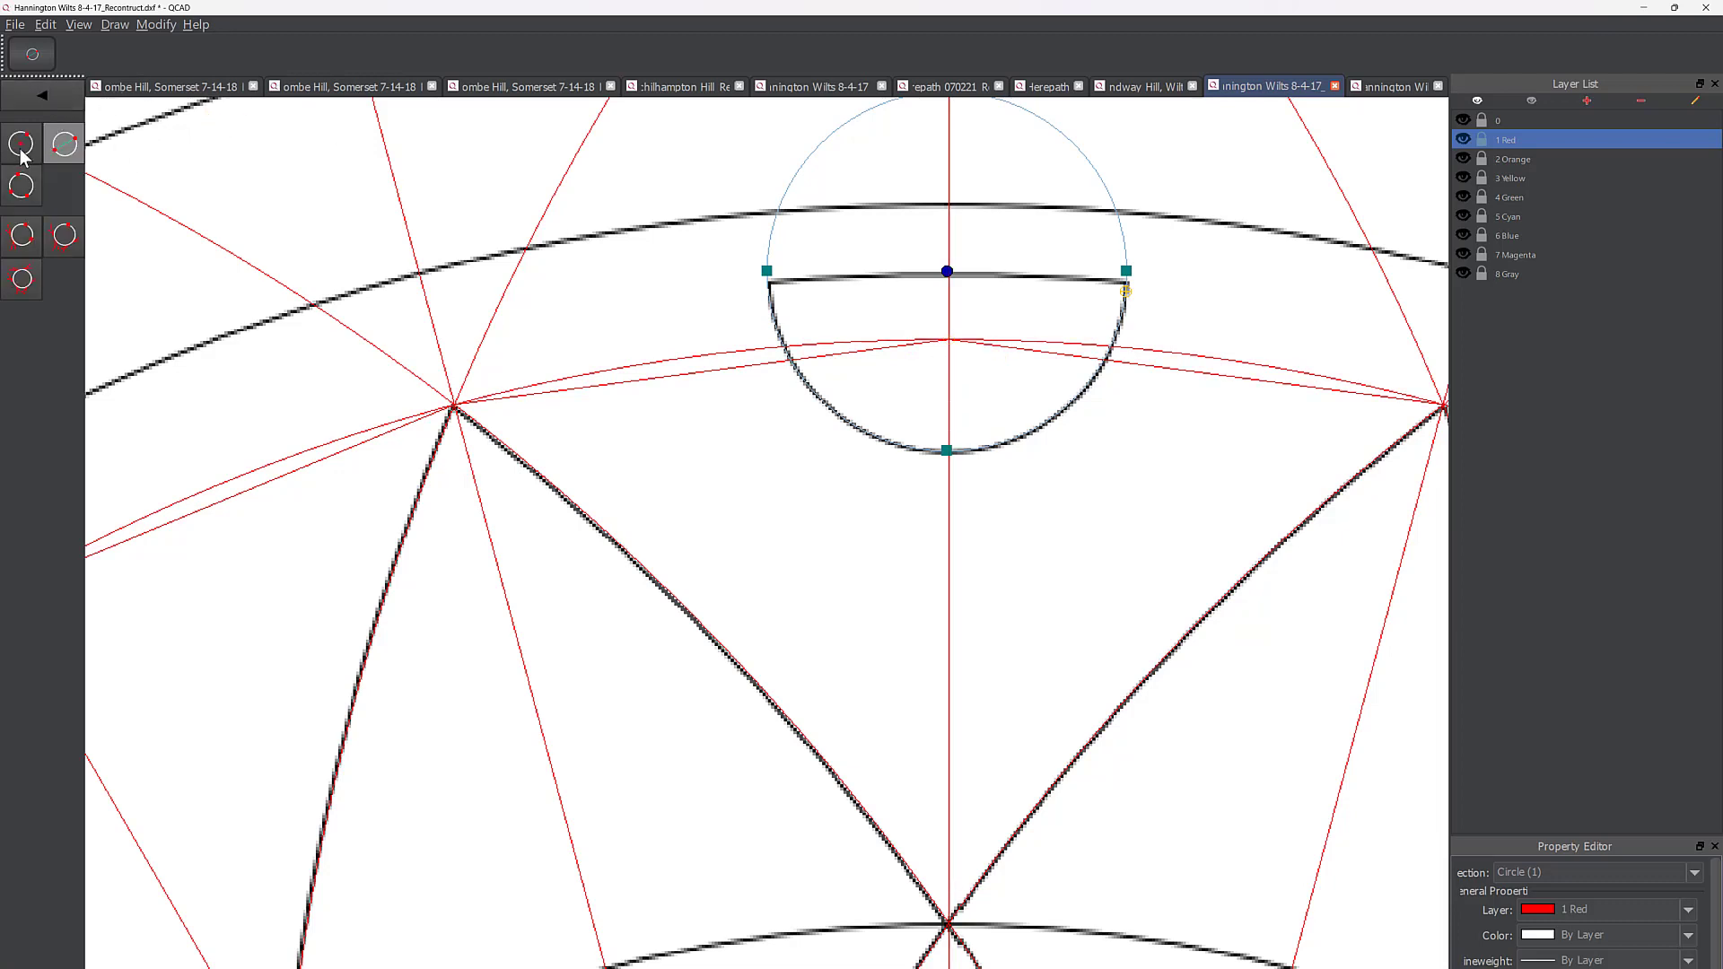
{"action": "left_click", "coordinate": [21, 145]}
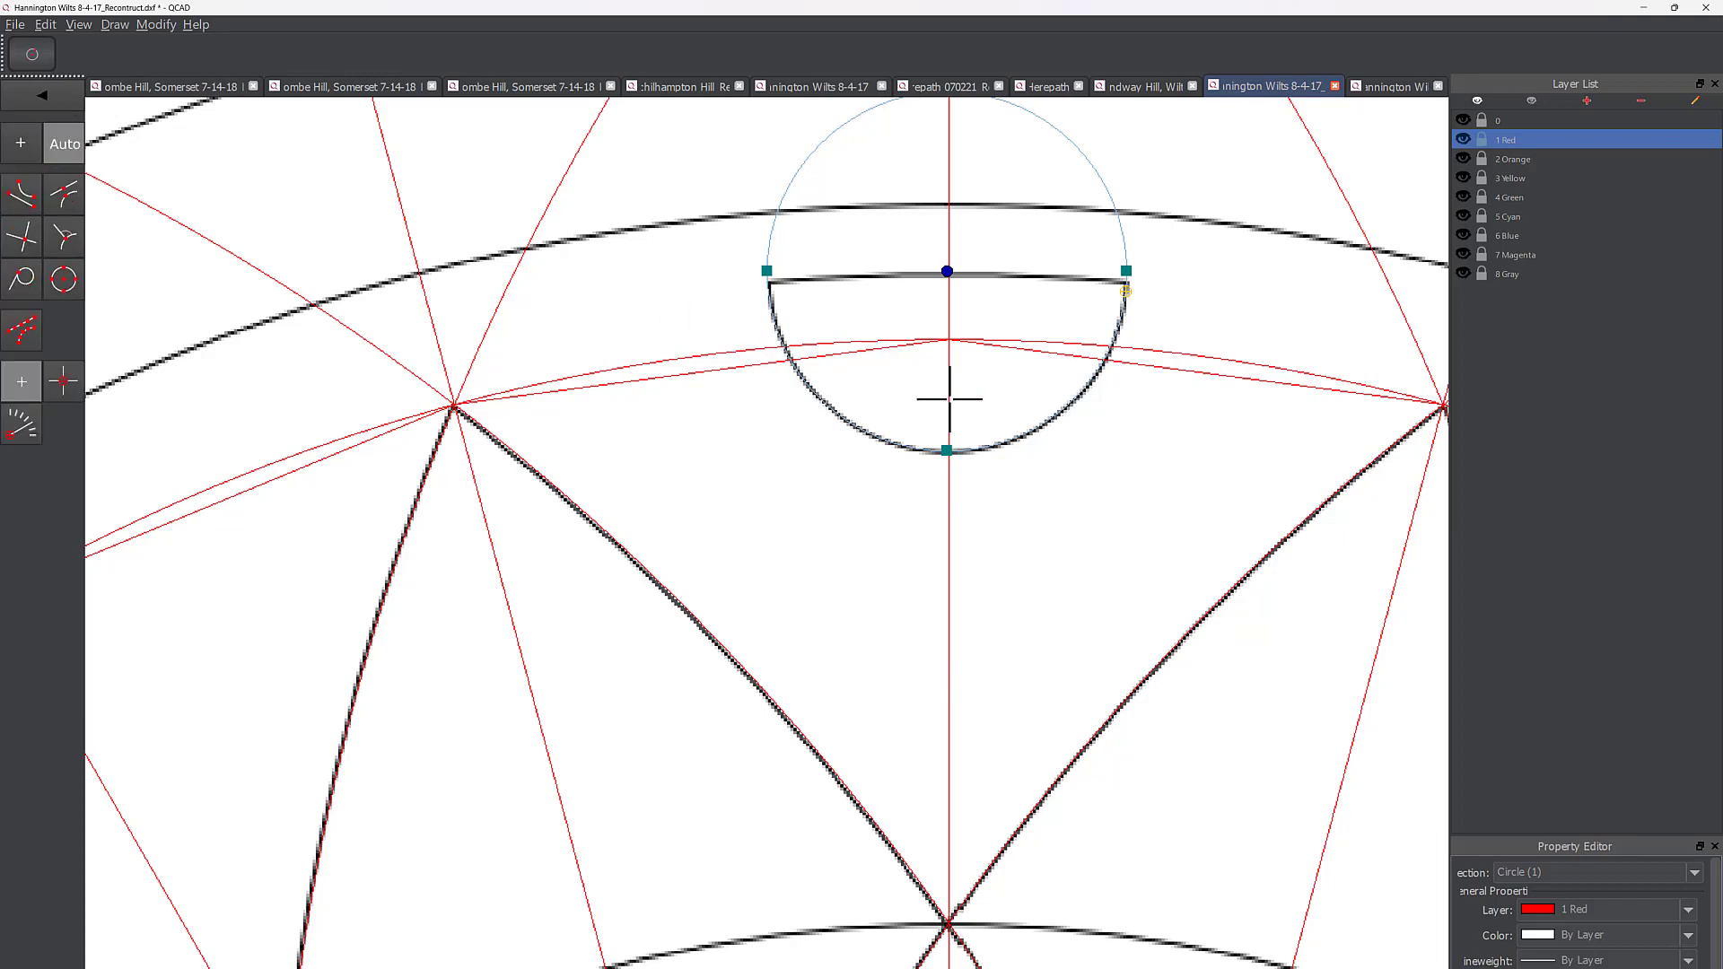
{"action": "left_click", "coordinate": [950, 341]}
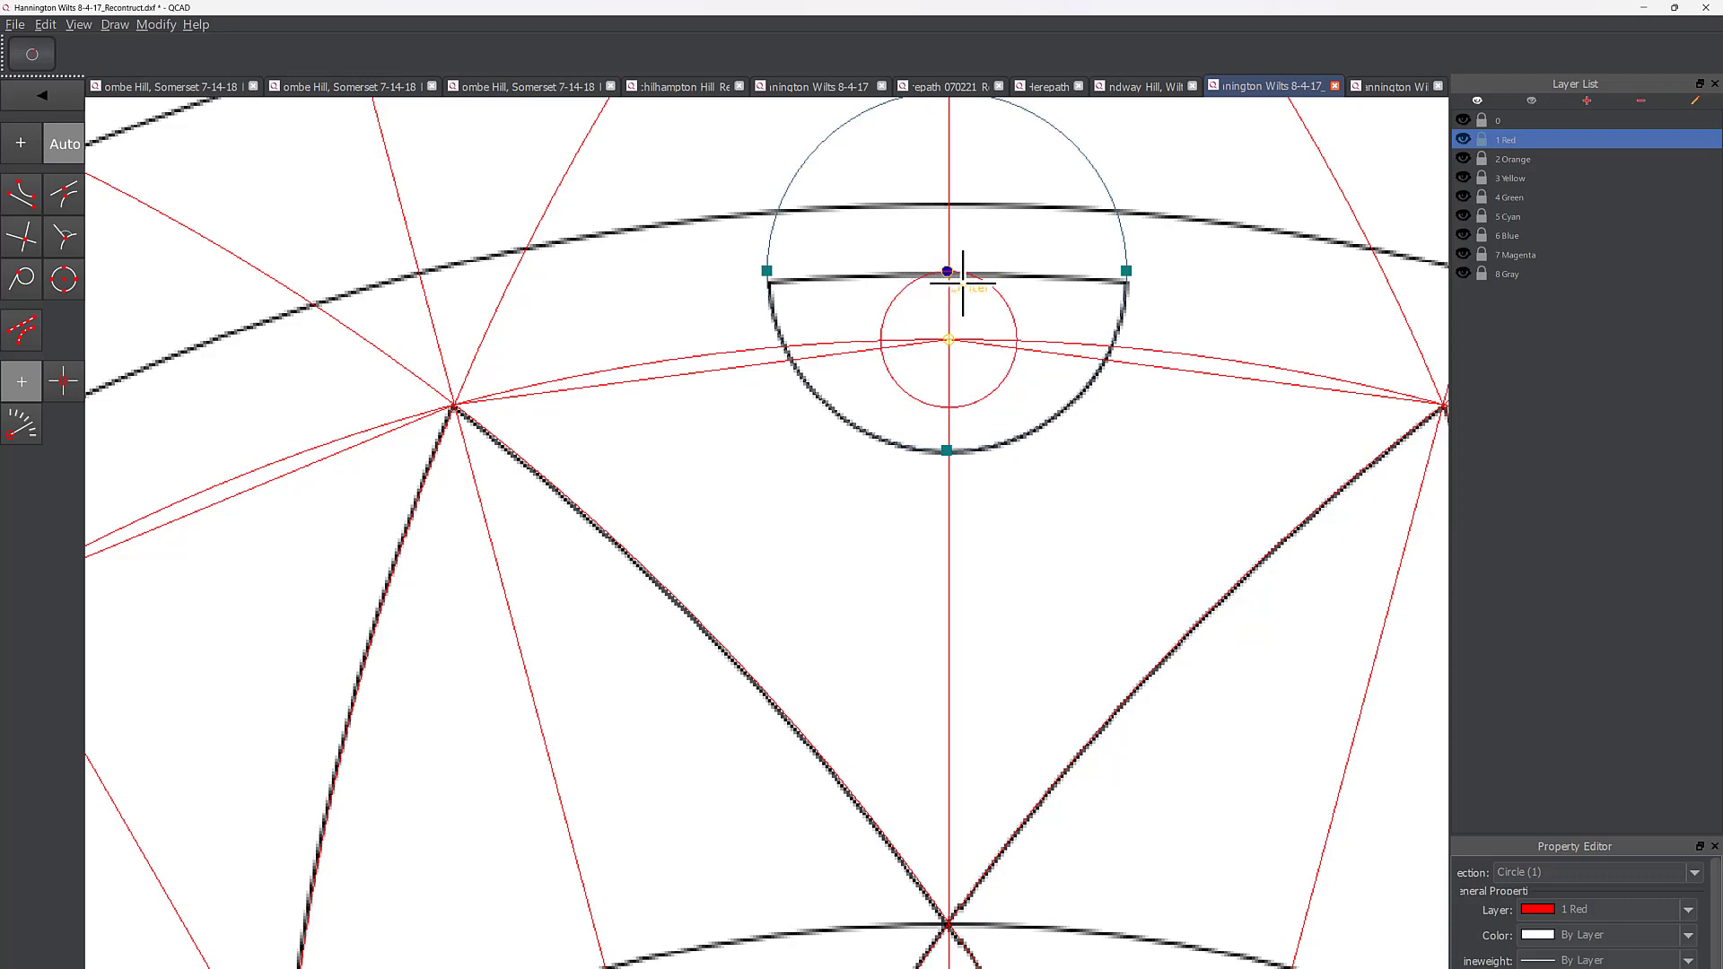
{"action": "left_click", "coordinate": [963, 283]}
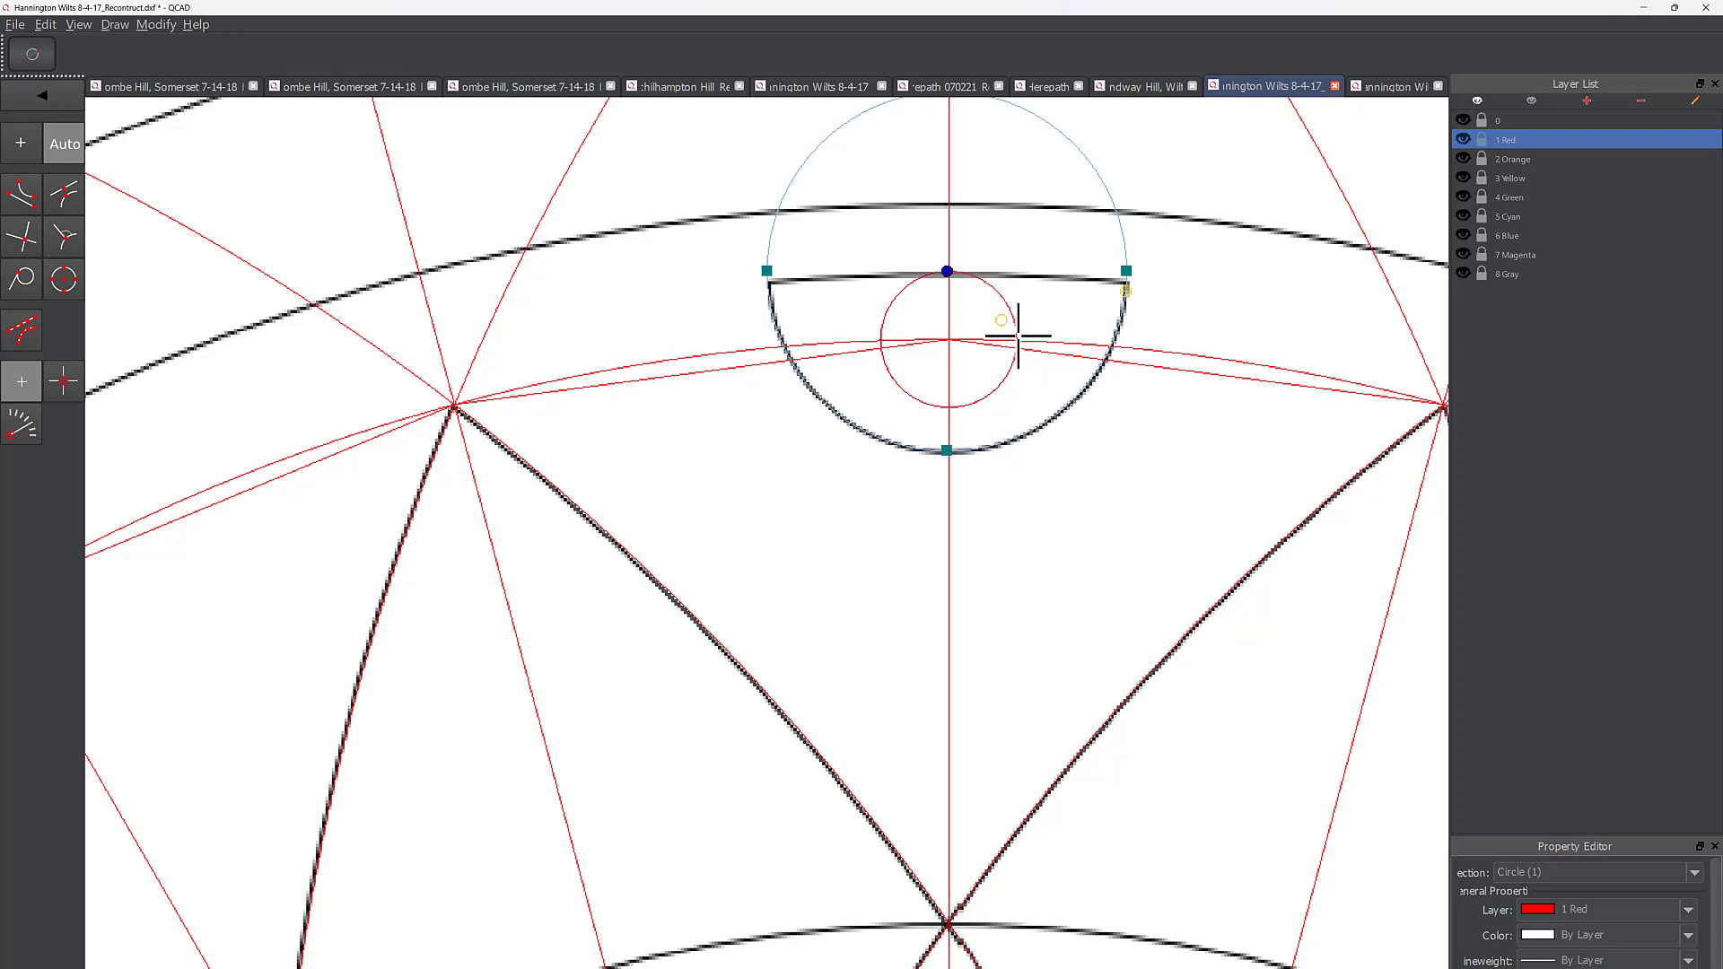
{"action": "scroll", "coordinate": [1019, 336], "scroll_direction": "down", "scroll_amount": 2}
{"action": "scroll", "coordinate": [1032, 346], "scroll_direction": "down", "scroll_amount": 2}
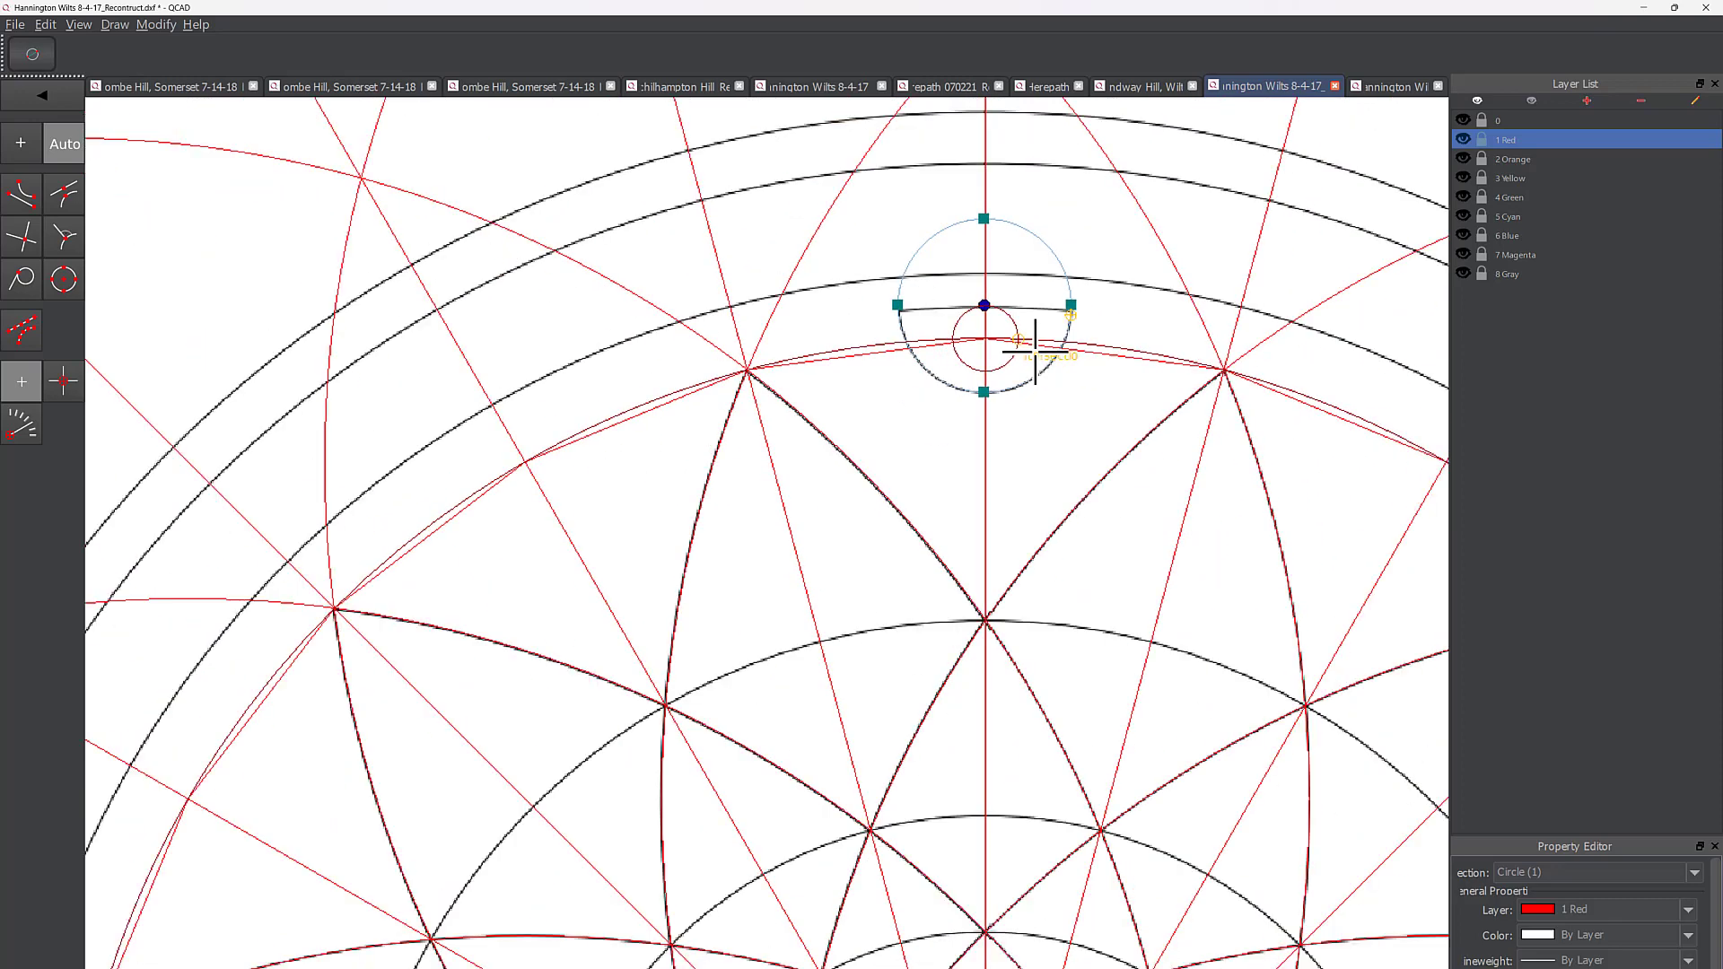
{"action": "scroll", "coordinate": [1035, 350], "scroll_direction": "up", "scroll_amount": 3}
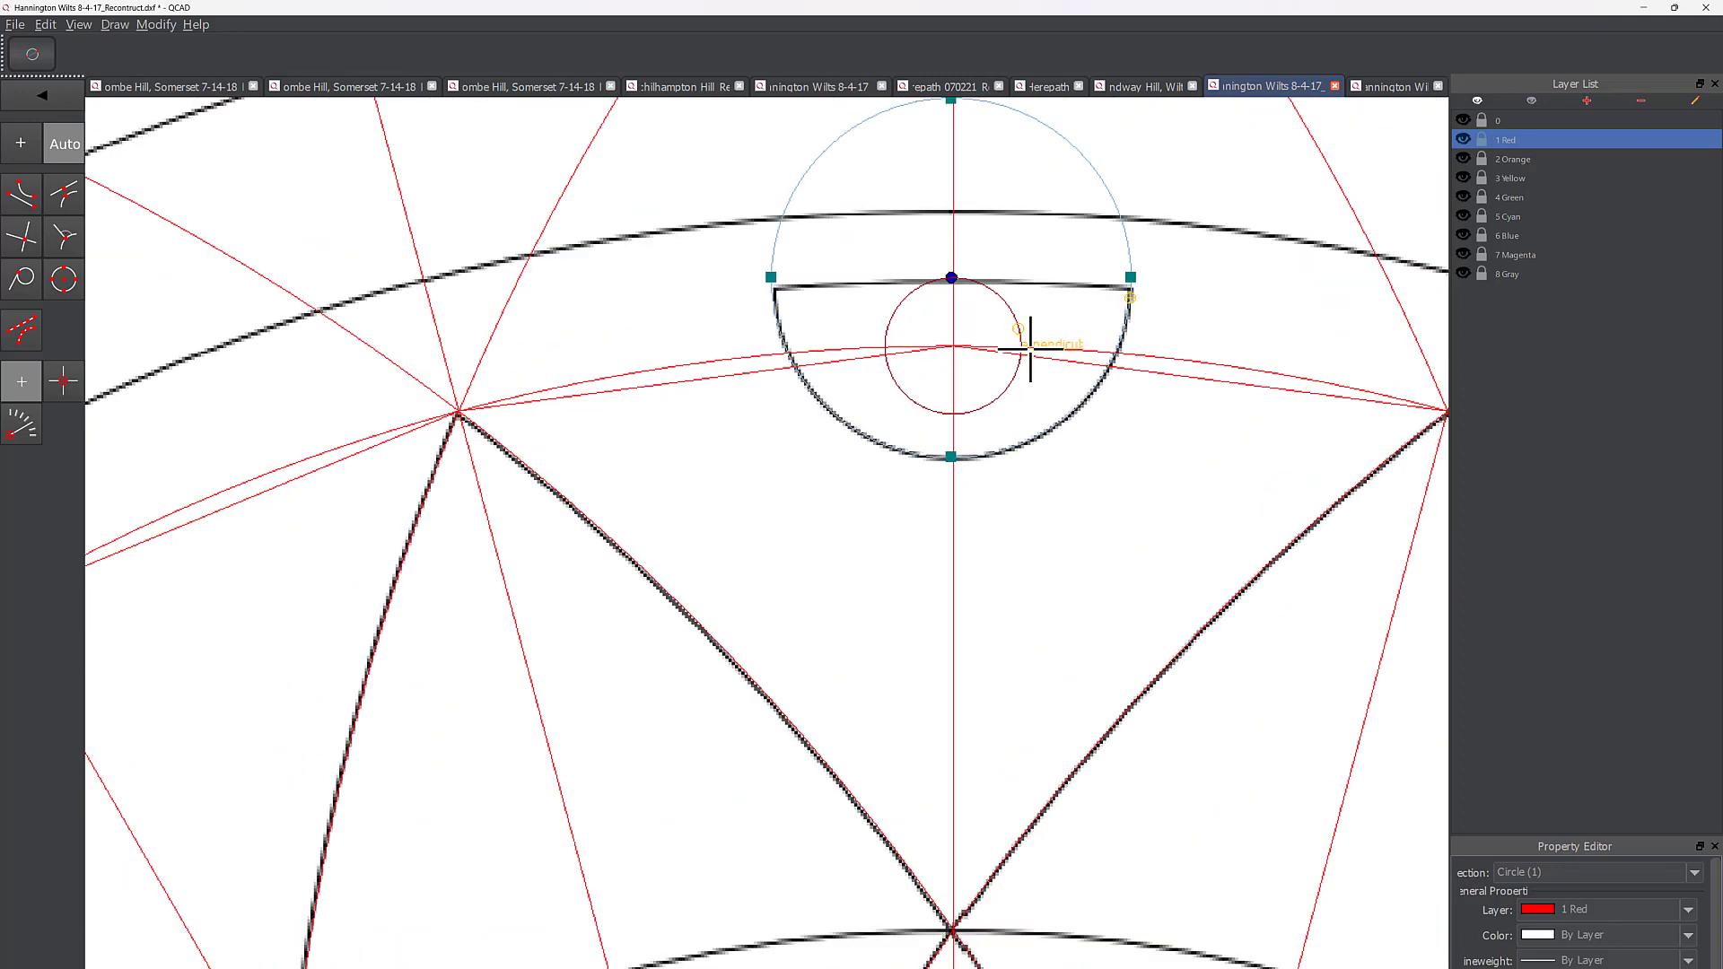
{"action": "right_click", "coordinate": [1031, 349]}
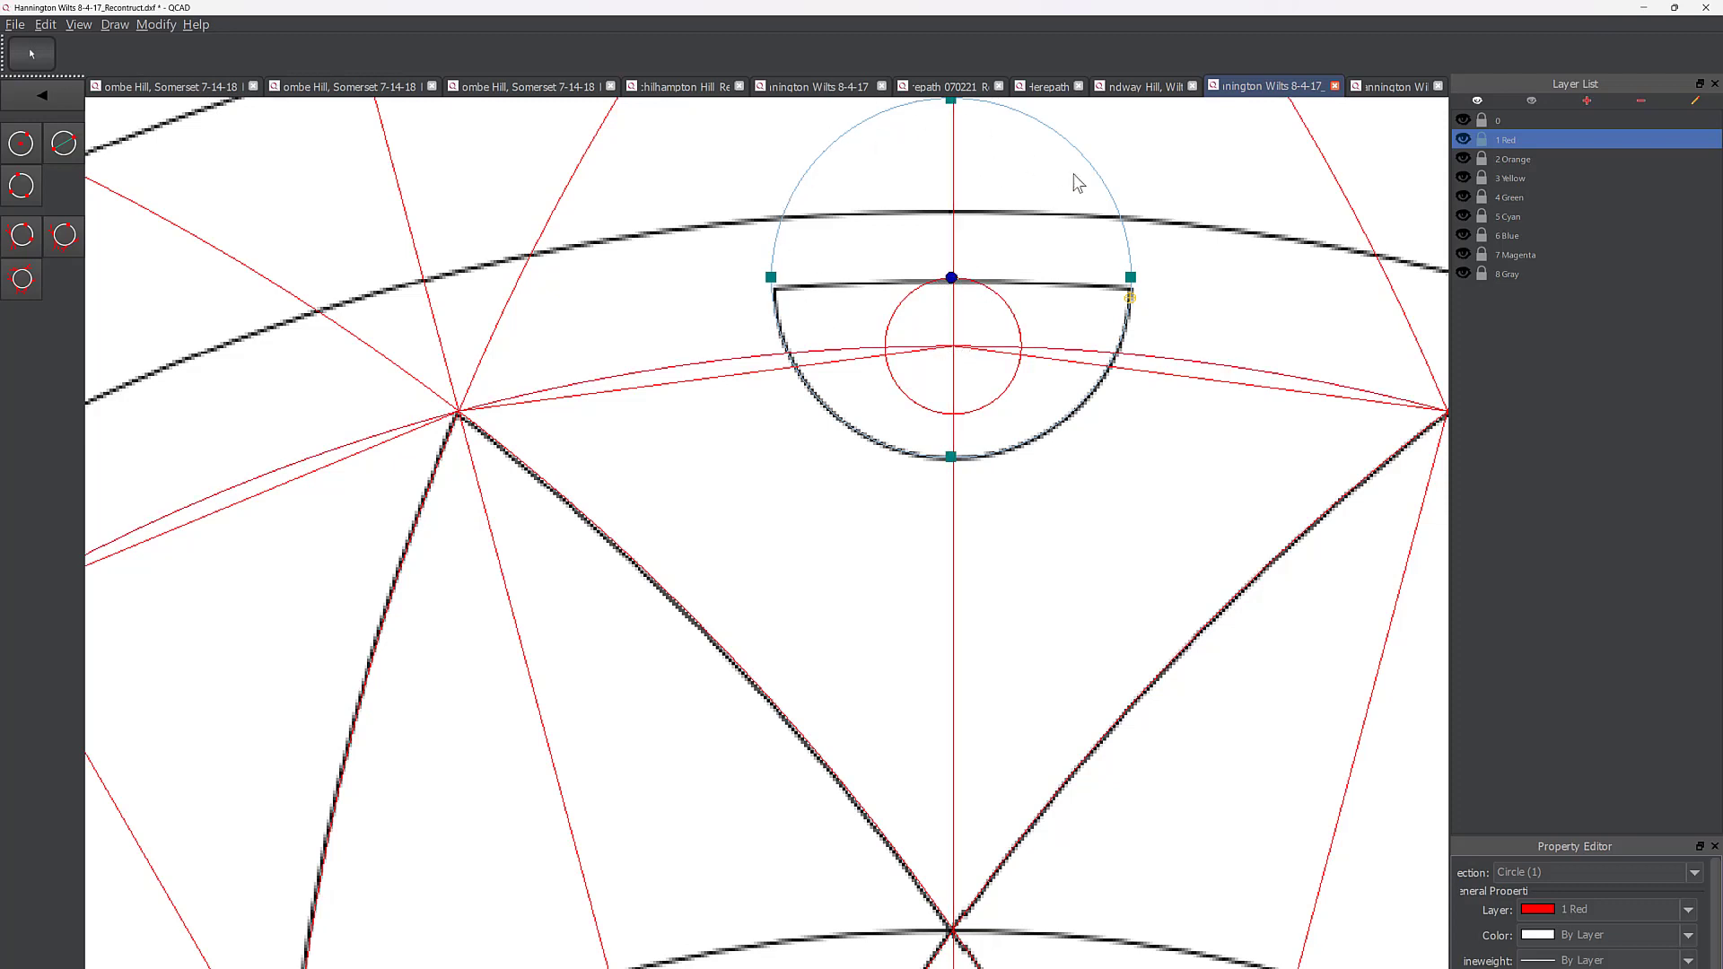
Step: Make one copy of the small circle by its centre, placed on the radial line 30° clockwise from the top, just inside the middle inner circle
{"action": "left_click", "coordinate": [1014, 318]}
{"action": "left_click", "coordinate": [32, 102]}
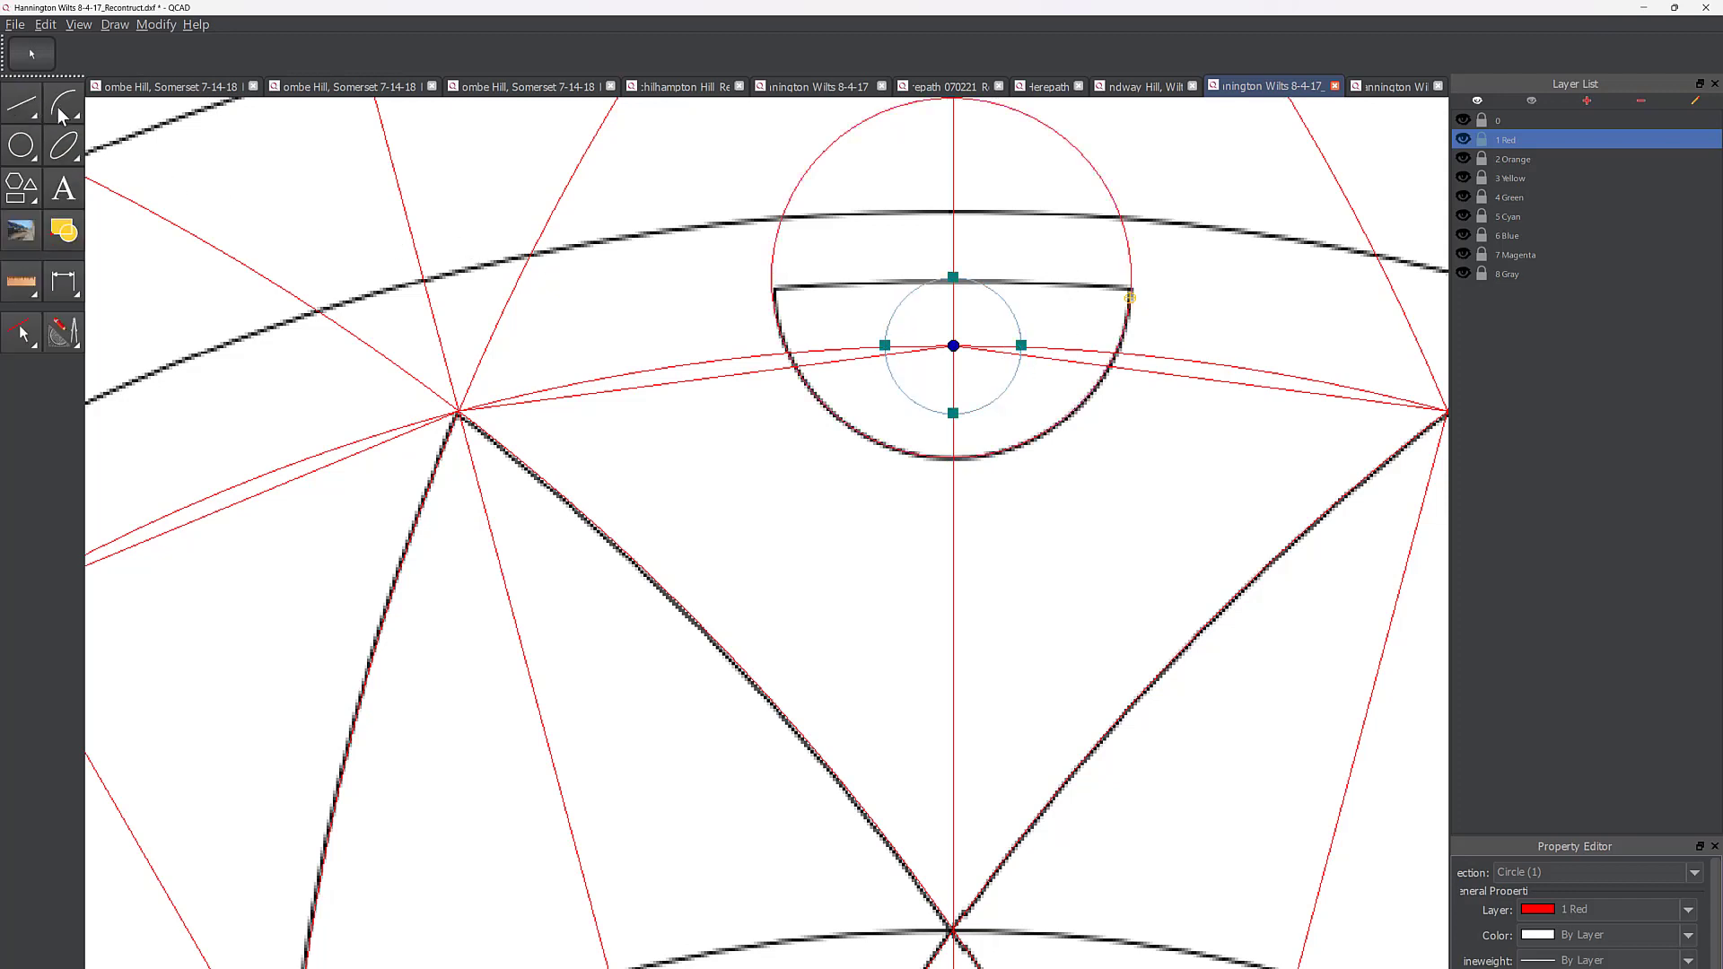
{"action": "left_click", "coordinate": [59, 336]}
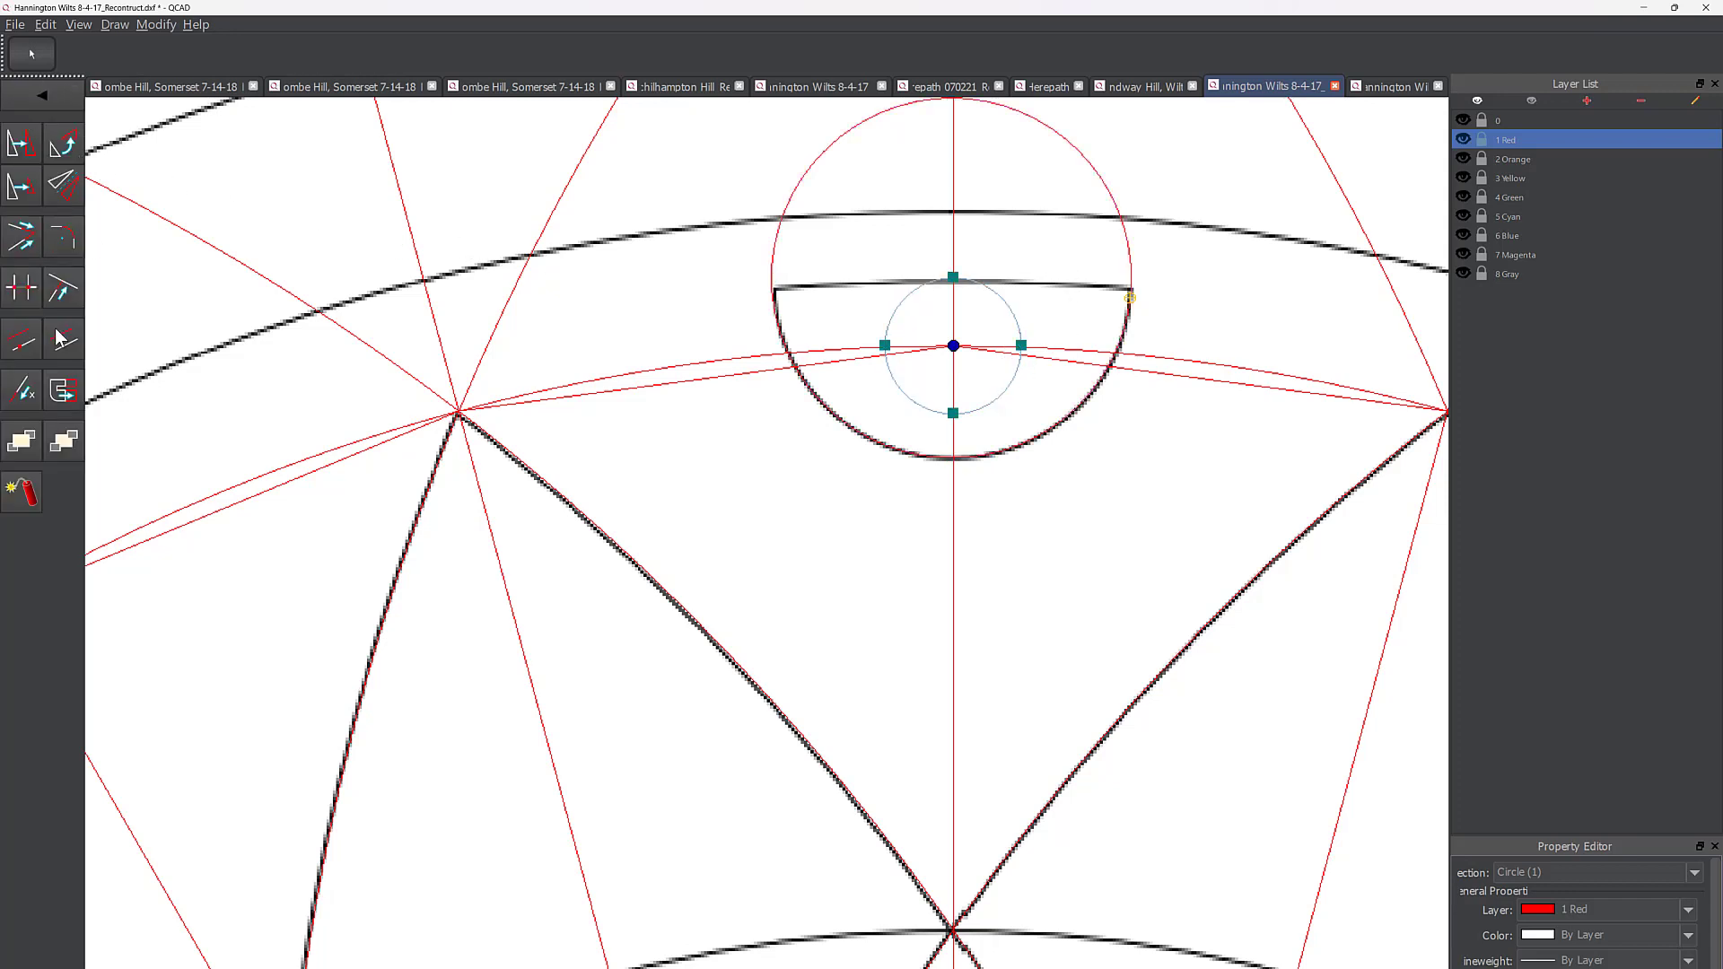
{"action": "left_click", "coordinate": [25, 151]}
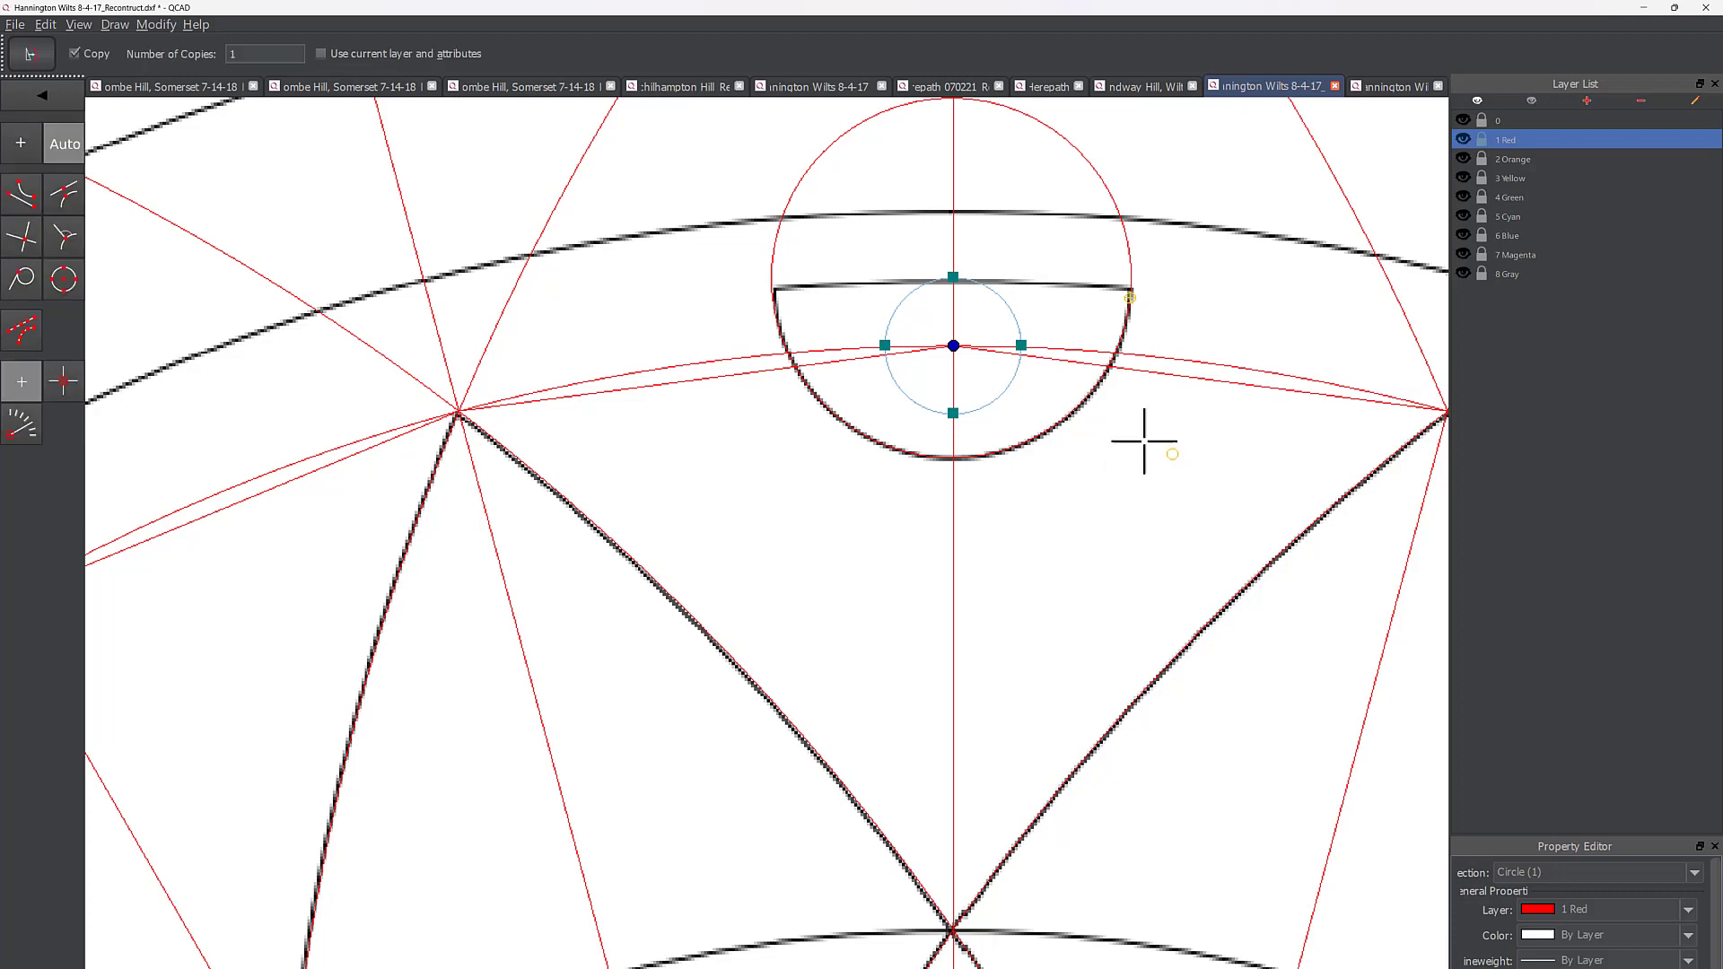
{"action": "left_click", "coordinate": [954, 345]}
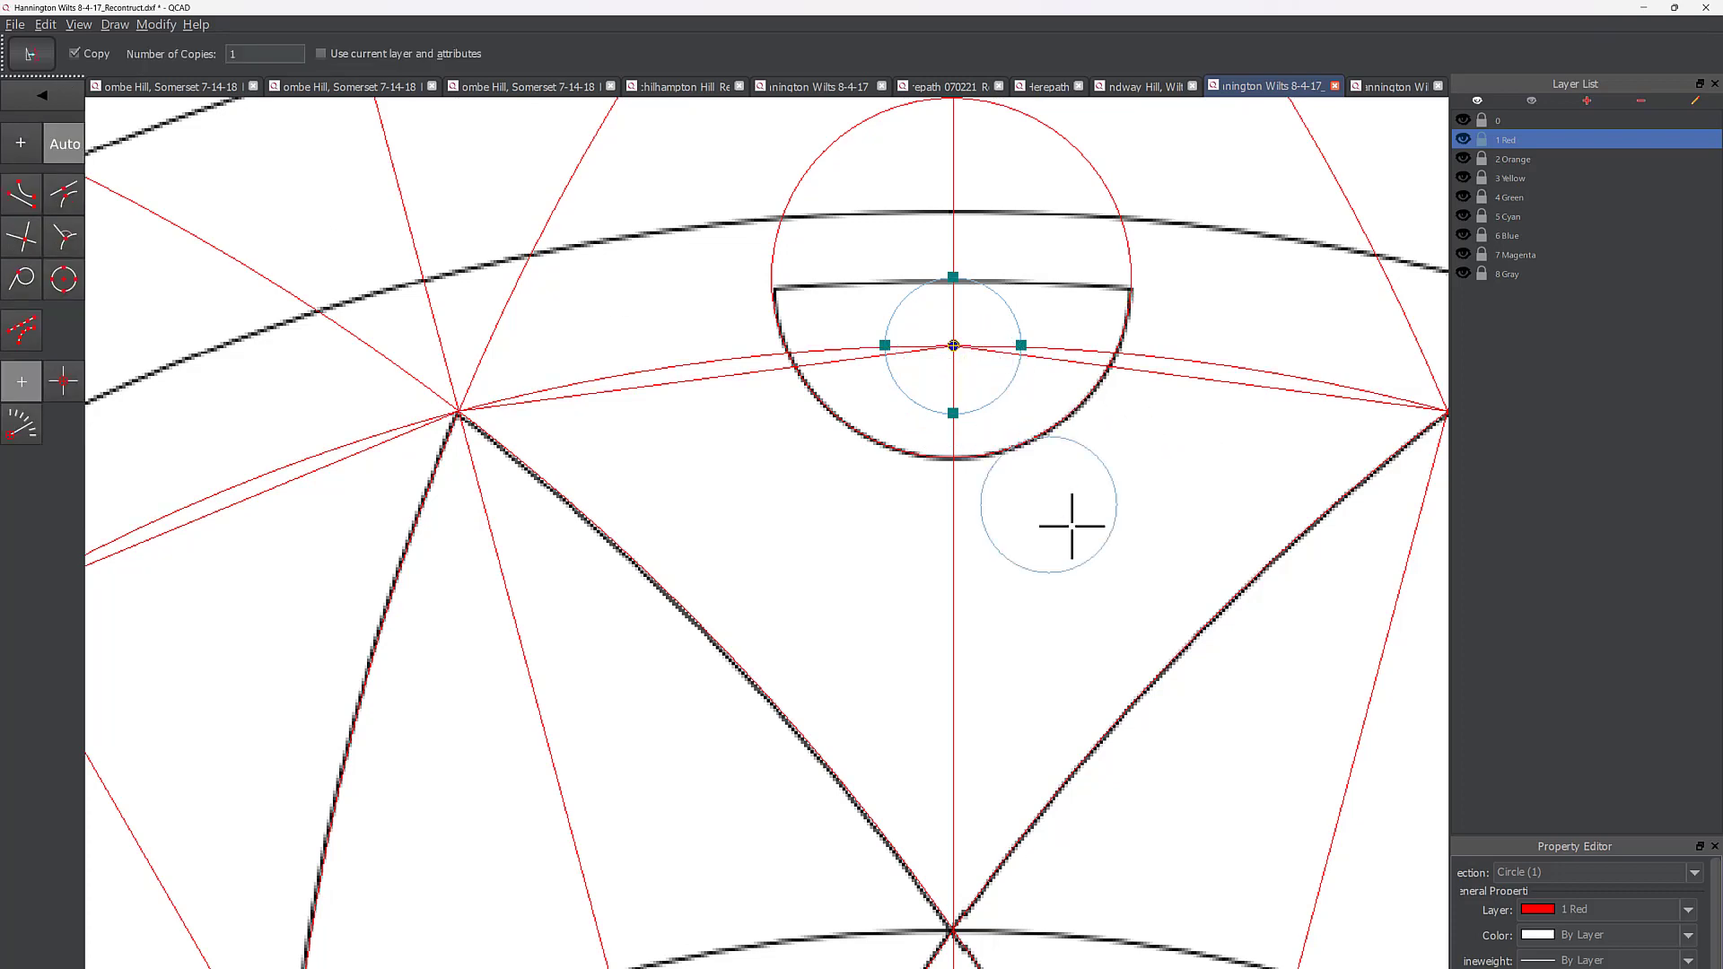
{"action": "scroll", "coordinate": [1069, 512], "scroll_direction": "down", "scroll_amount": 2}
{"action": "scroll", "coordinate": [1073, 530], "scroll_direction": "down", "scroll_amount": 2}
{"action": "middle_click_drag", "start_coordinate": [1060, 628], "coordinate": [933, 385]}
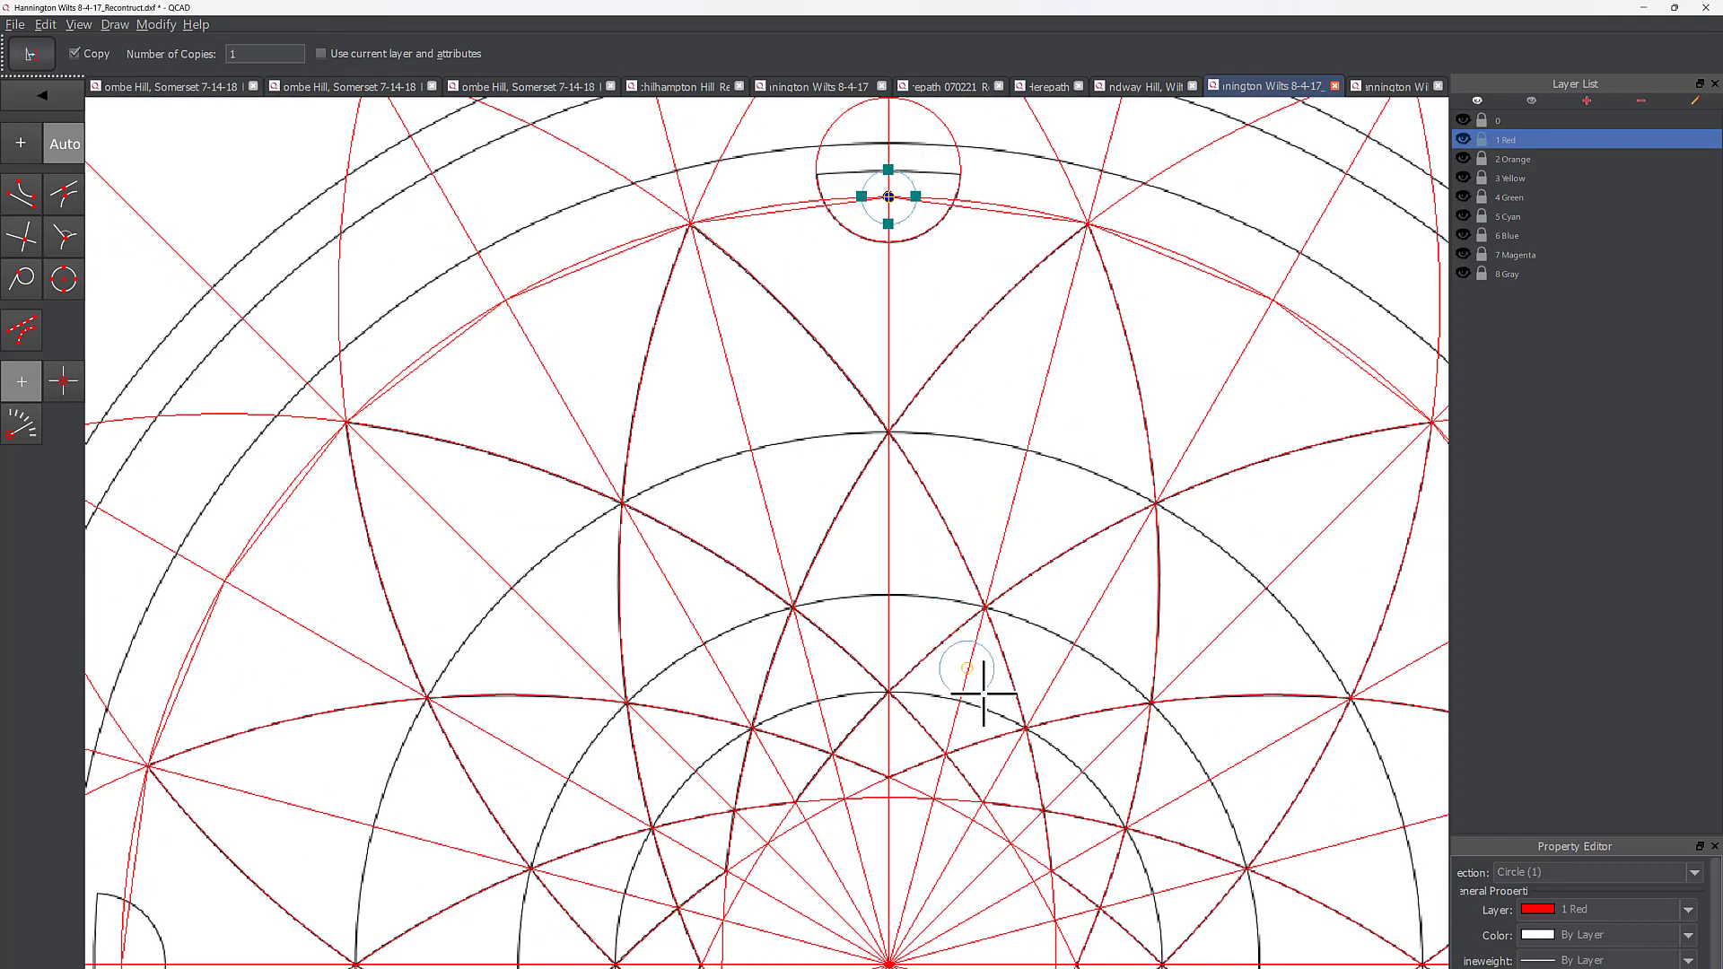
{"action": "middle_click_drag", "start_coordinate": [972, 747], "coordinate": [927, 547]}
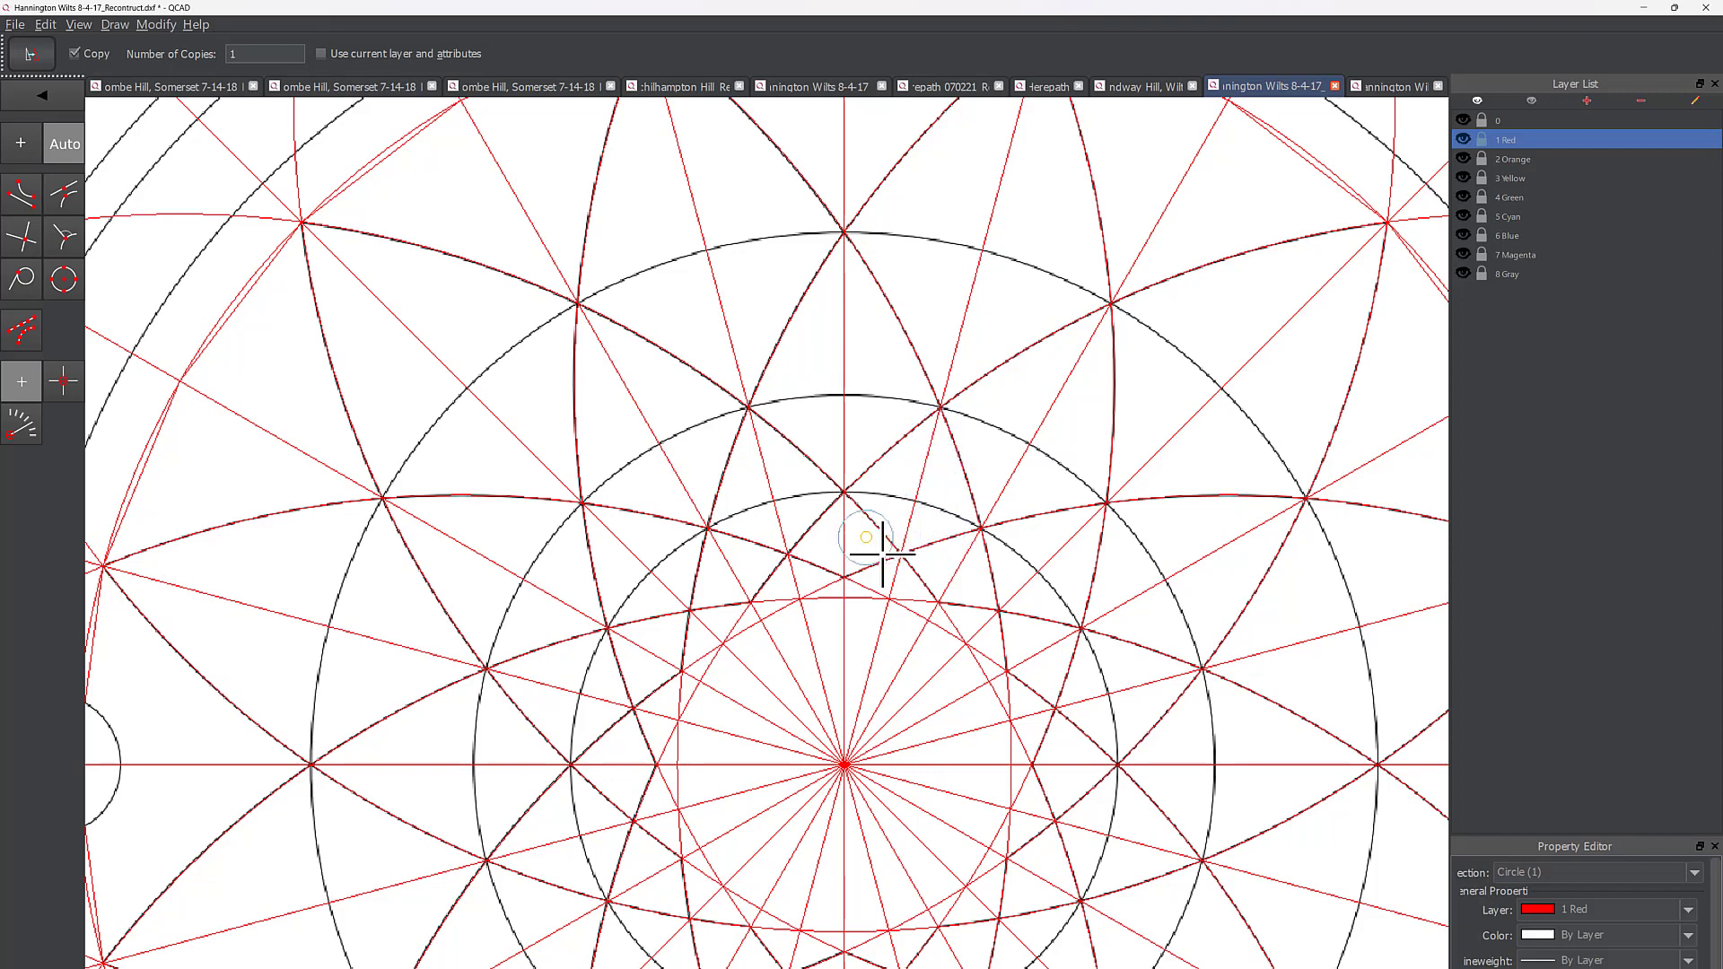
{"action": "scroll", "coordinate": [902, 504], "scroll_direction": "up", "scroll_amount": 2}
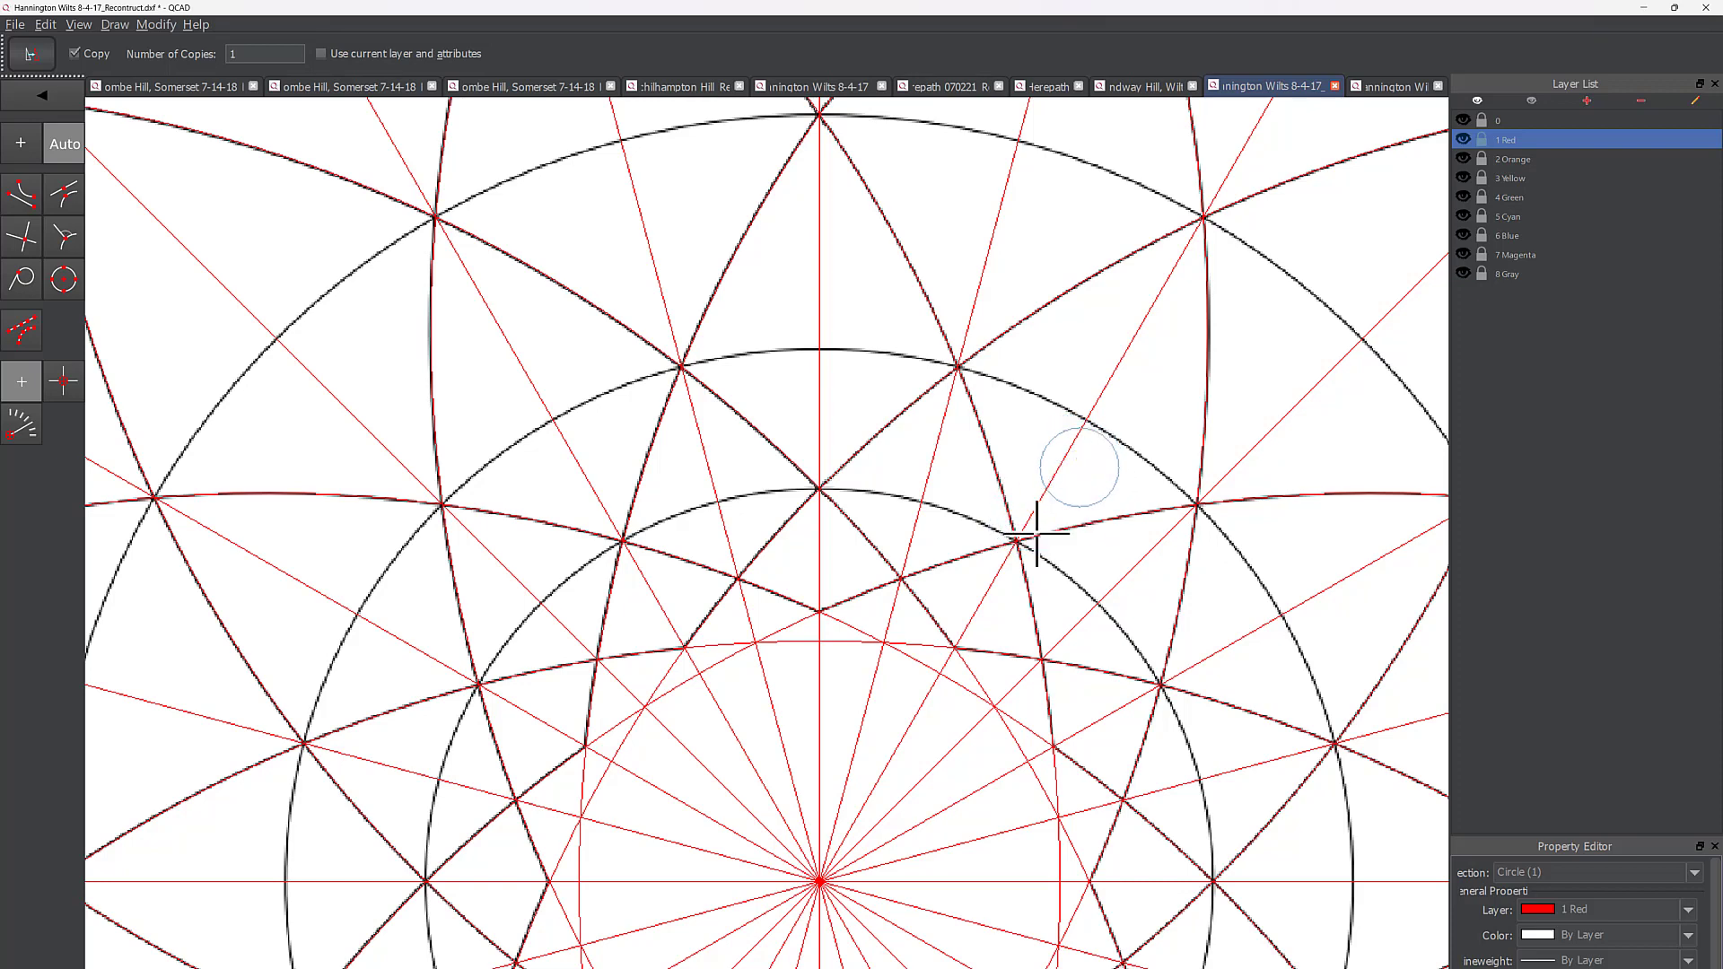
{"action": "left_click", "coordinate": [1084, 471]}
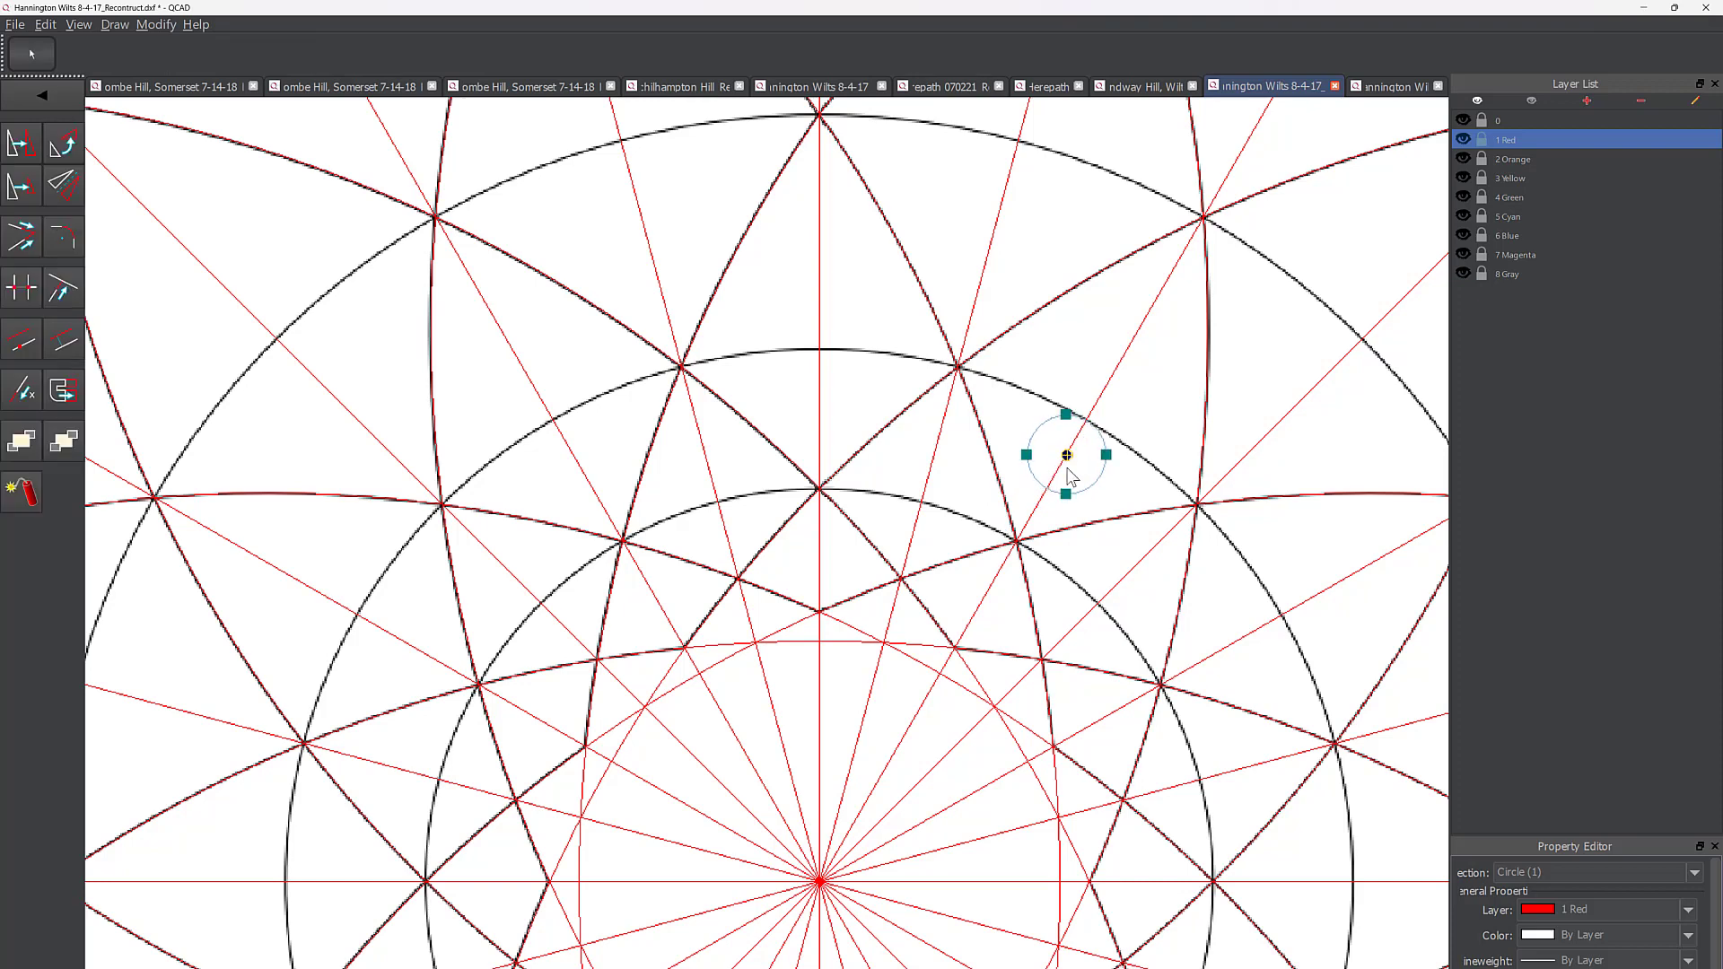
{"action": "scroll", "coordinate": [1099, 457], "scroll_direction": "up", "scroll_amount": 3}
{"action": "scroll", "coordinate": [1082, 480], "scroll_direction": "up", "scroll_amount": 2}
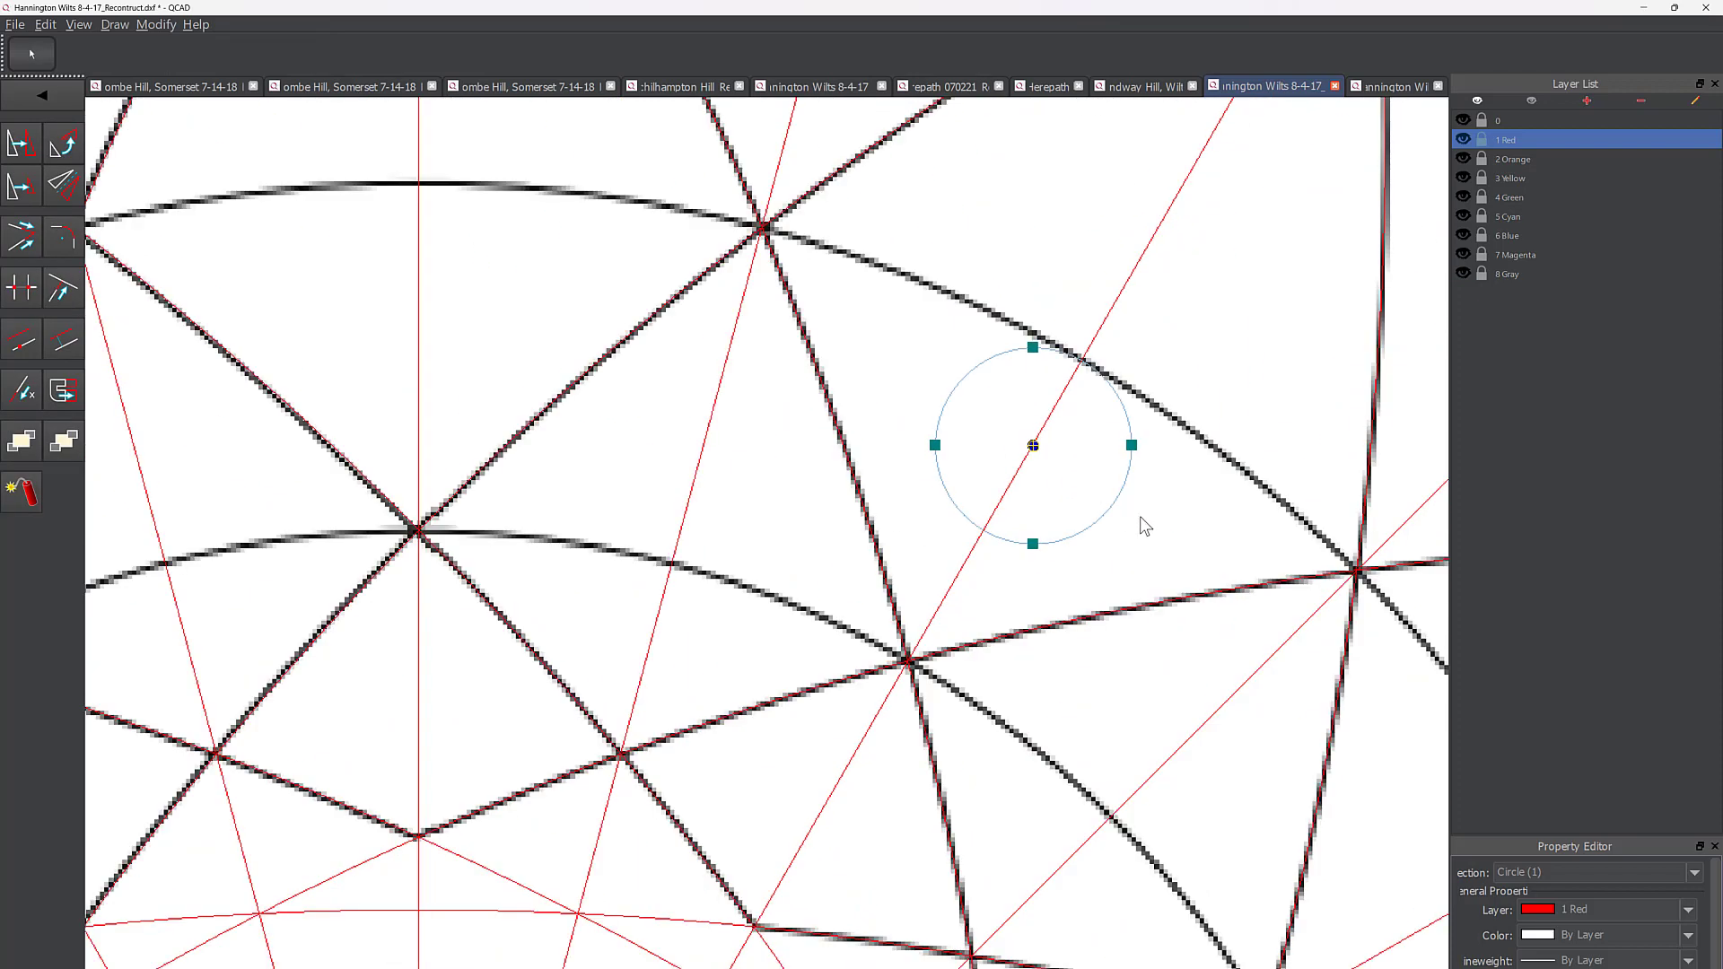
{"action": "key", "text": "Escape"}
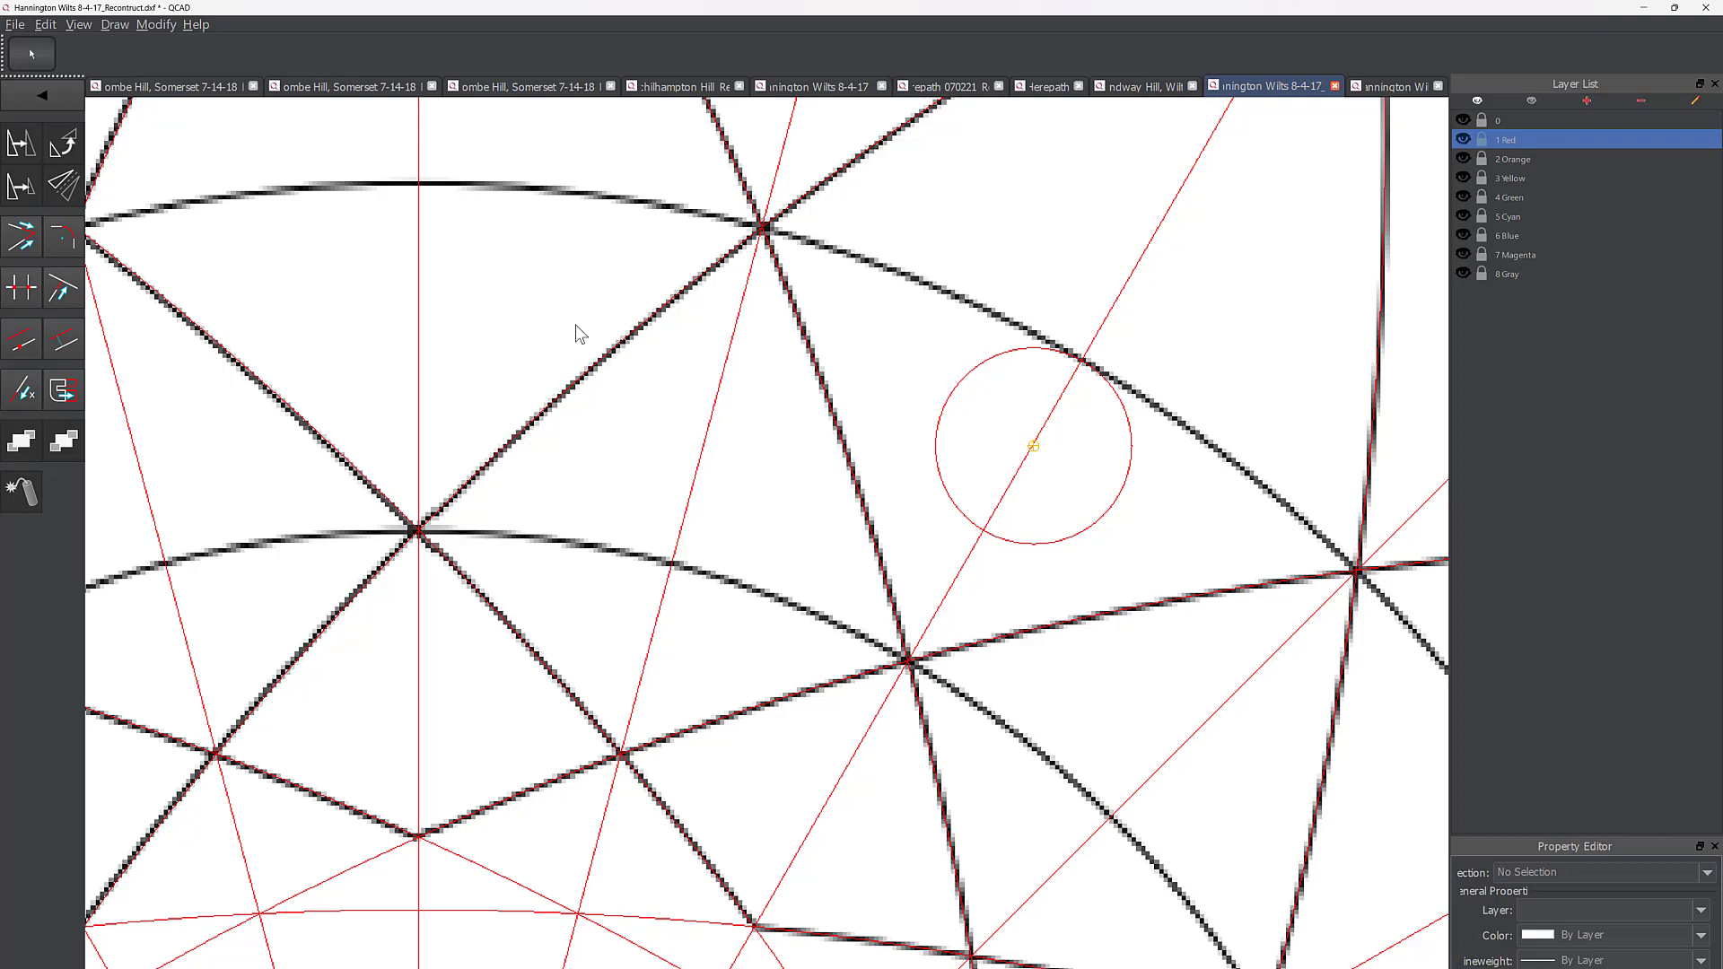
Step: Draw a two-point circle on the radial line 15° clockwise from the top, spanning from the middle inner circle to the innermost one
{"action": "left_click", "coordinate": [65, 104]}
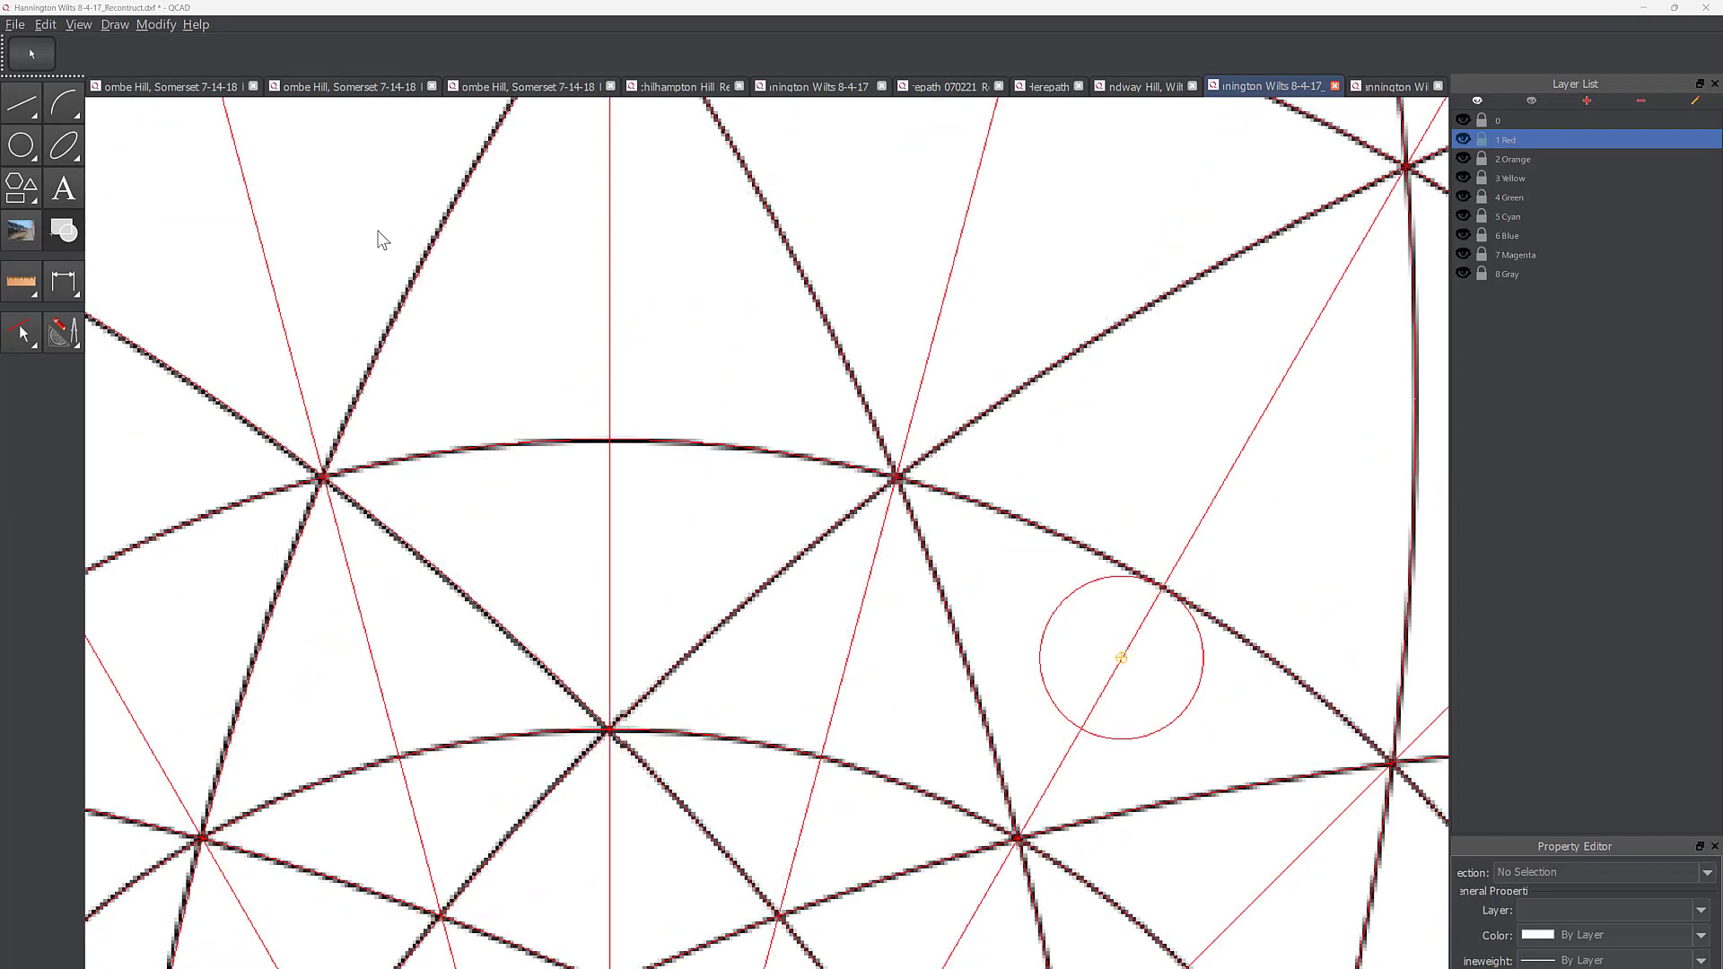
{"action": "left_click", "coordinate": [21, 147]}
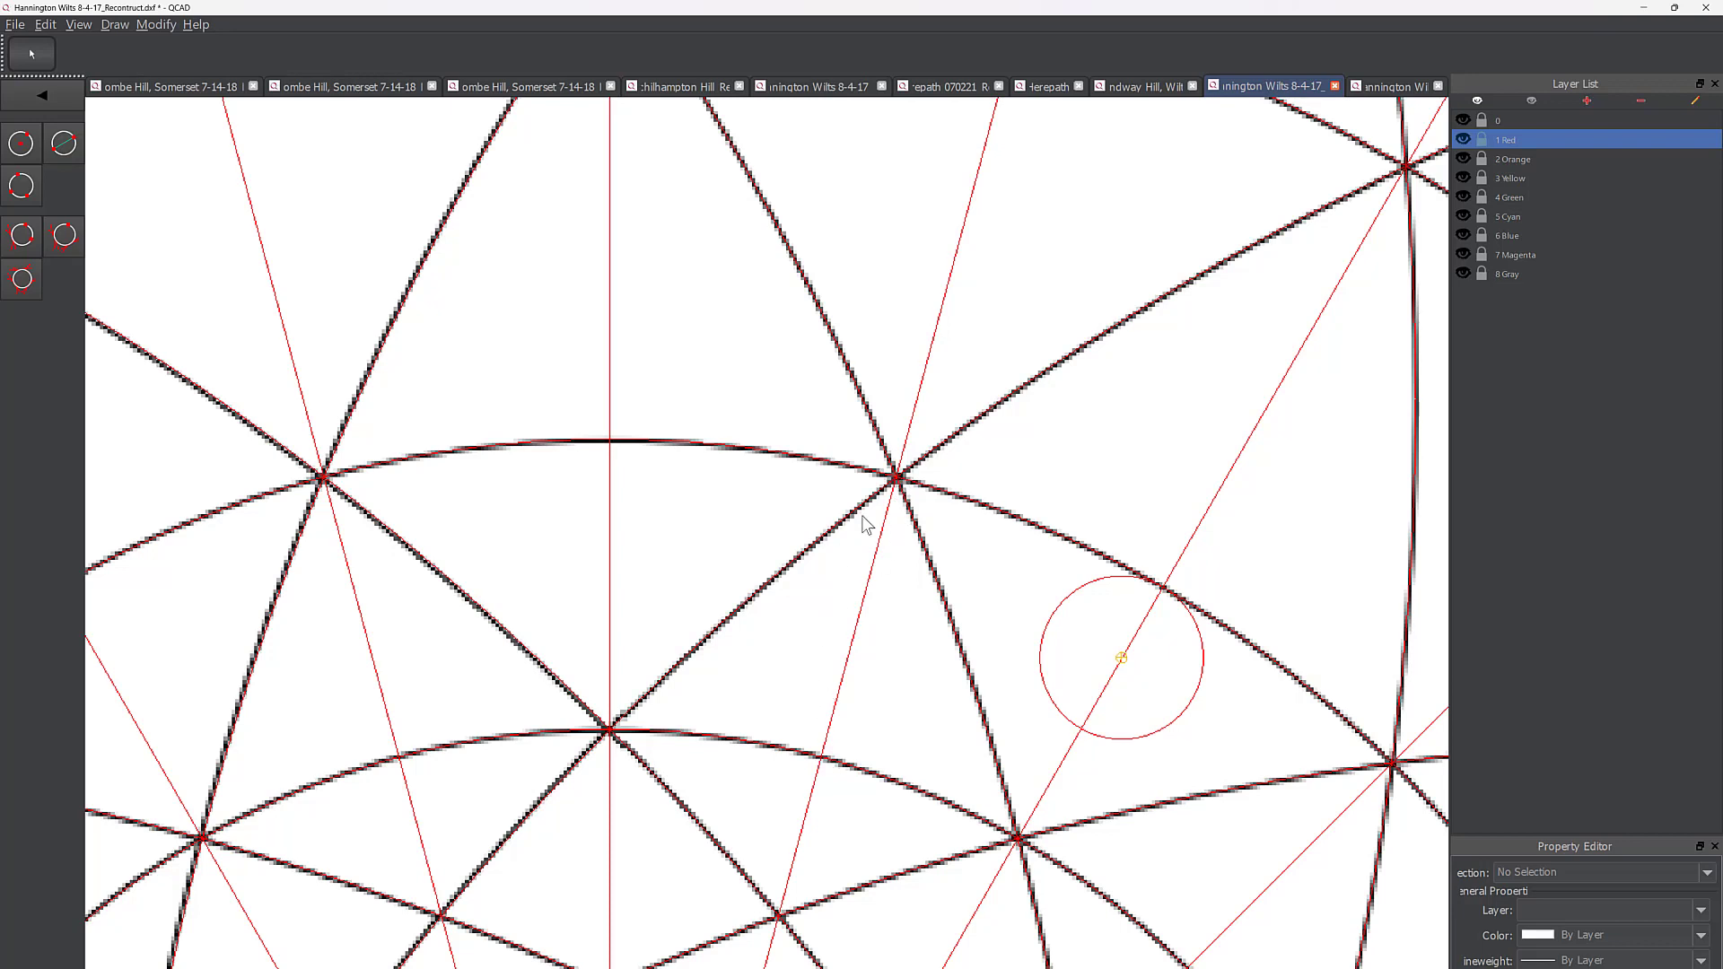
{"action": "left_click", "coordinate": [61, 151]}
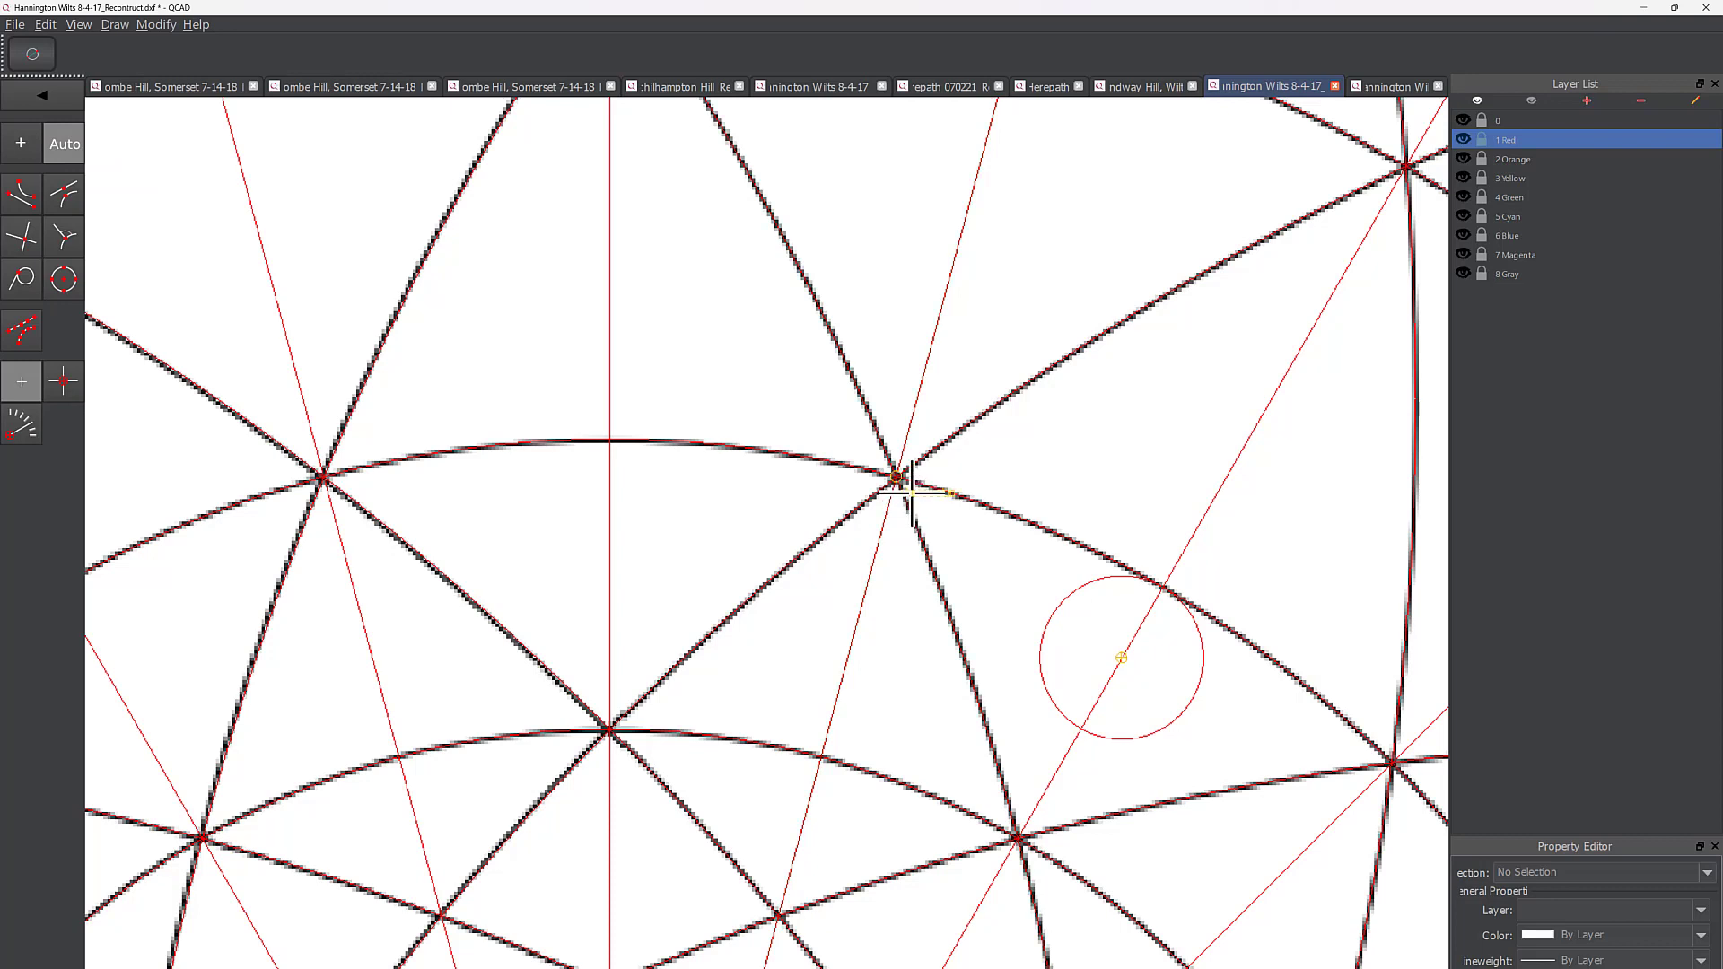
{"action": "left_click", "coordinate": [898, 494]}
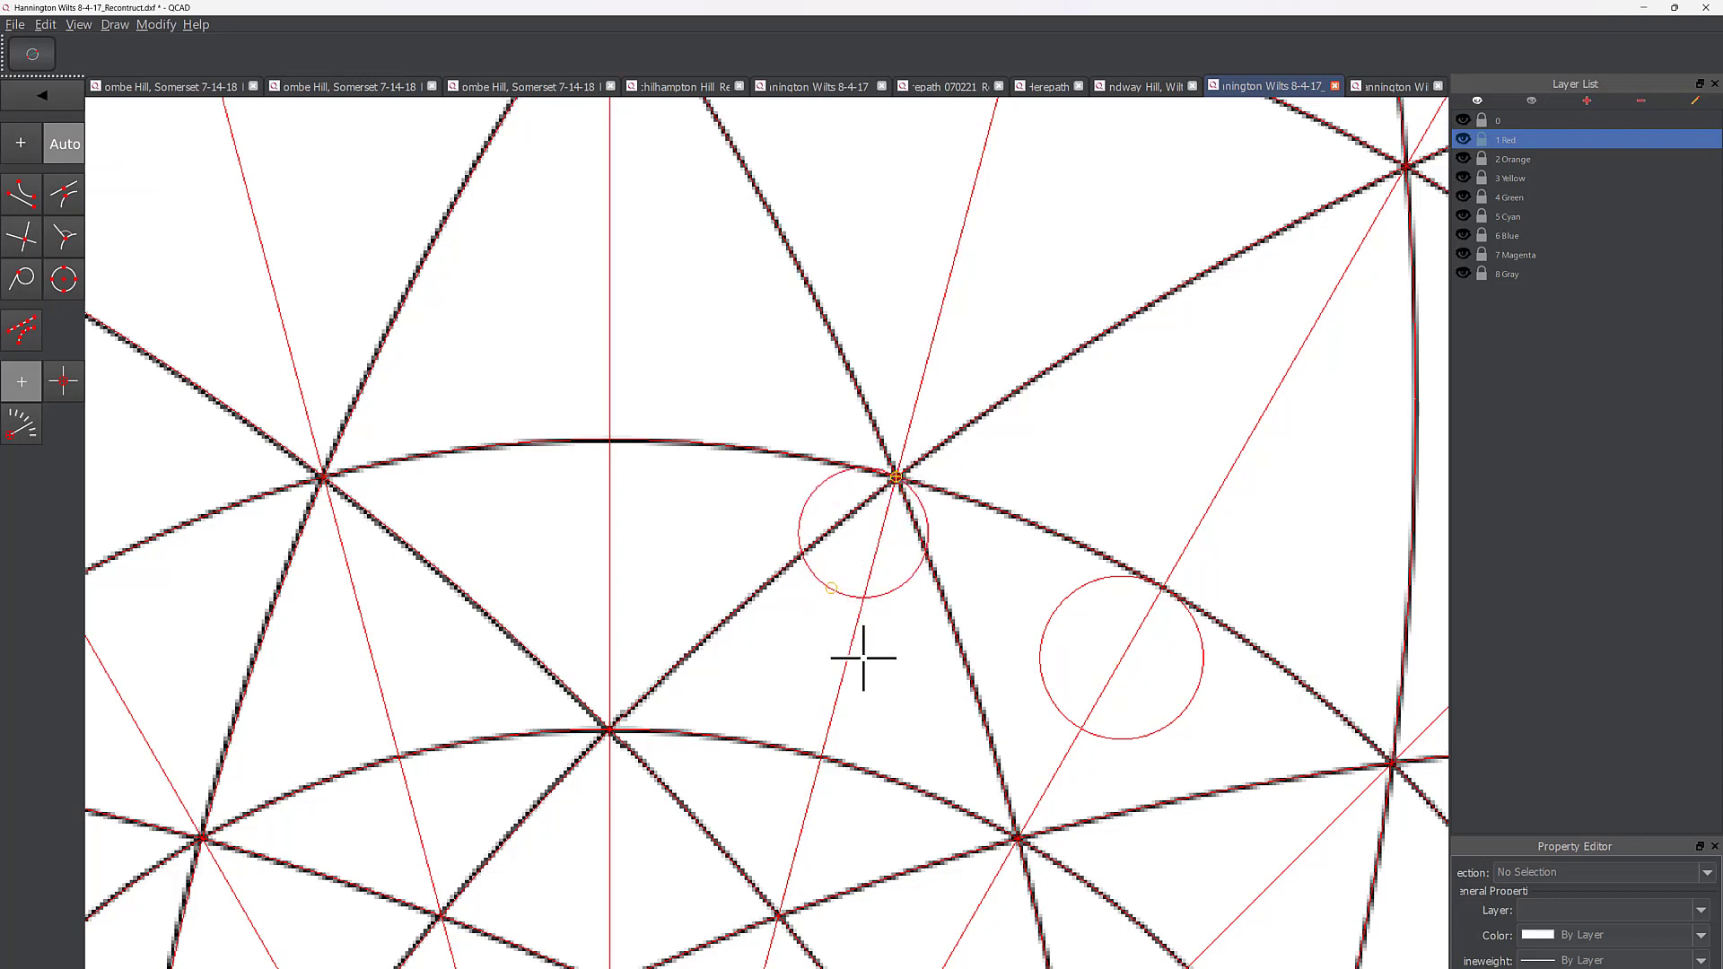
{"action": "left_click", "coordinate": [839, 770]}
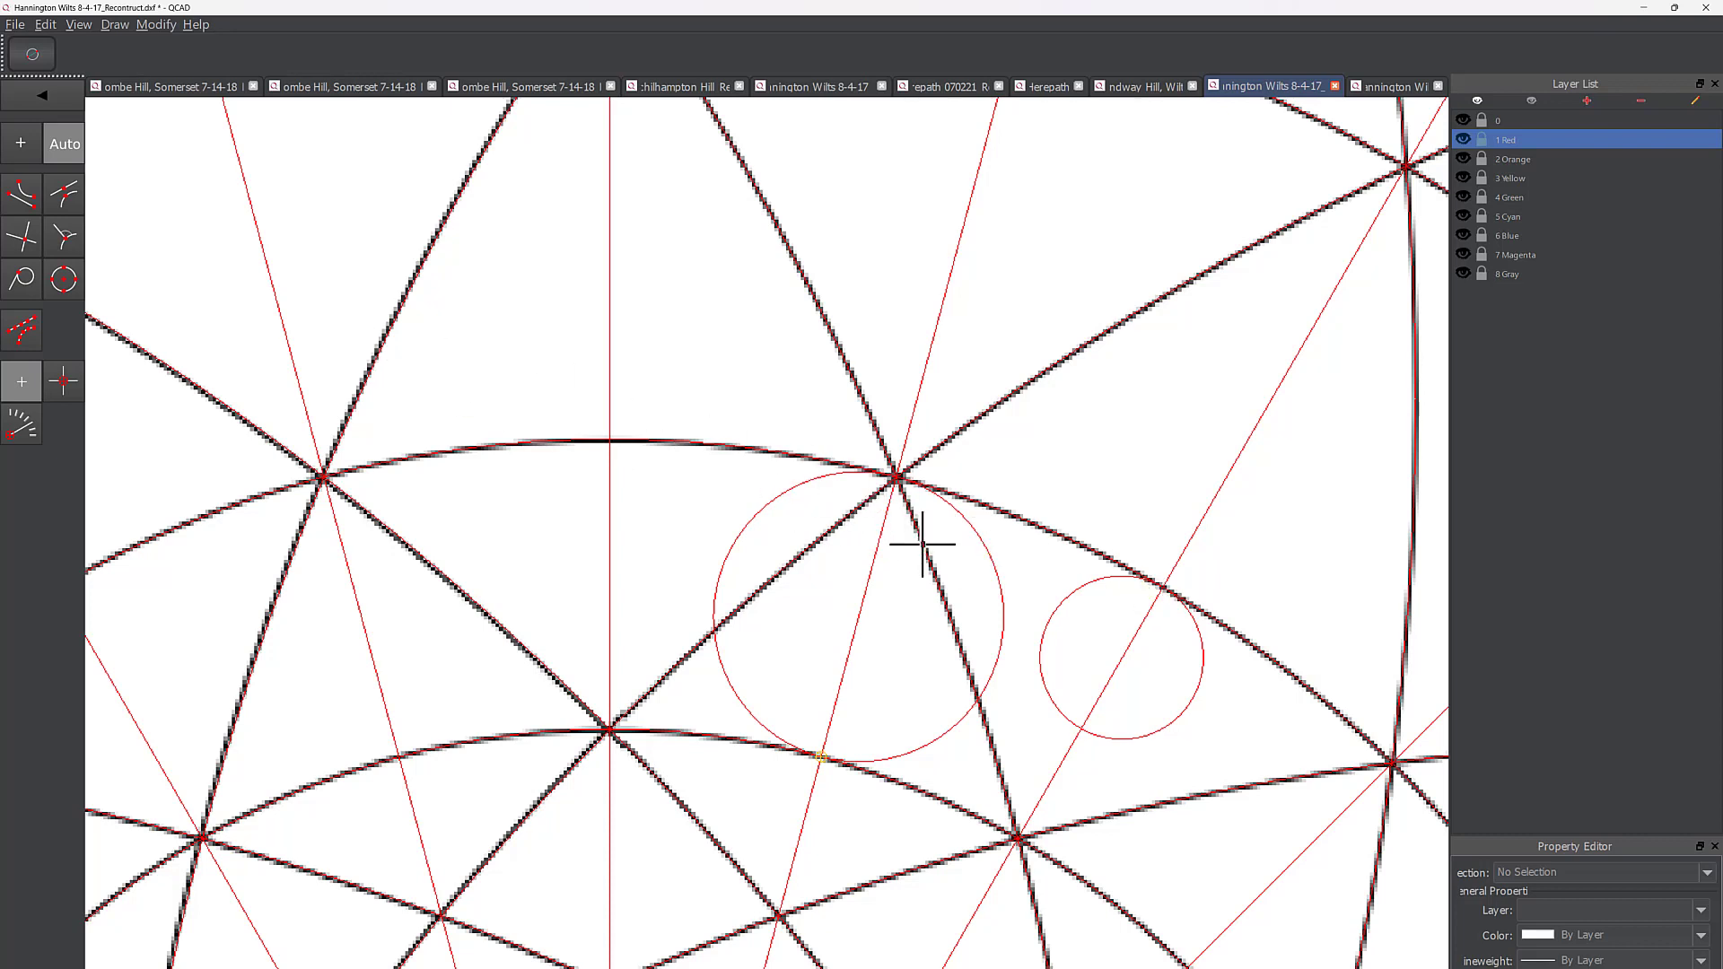
Step: Draw a smaller two-point circle from the same middle inner circle intersection to the centre of the circle just drawn
{"action": "left_click", "coordinate": [909, 491]}
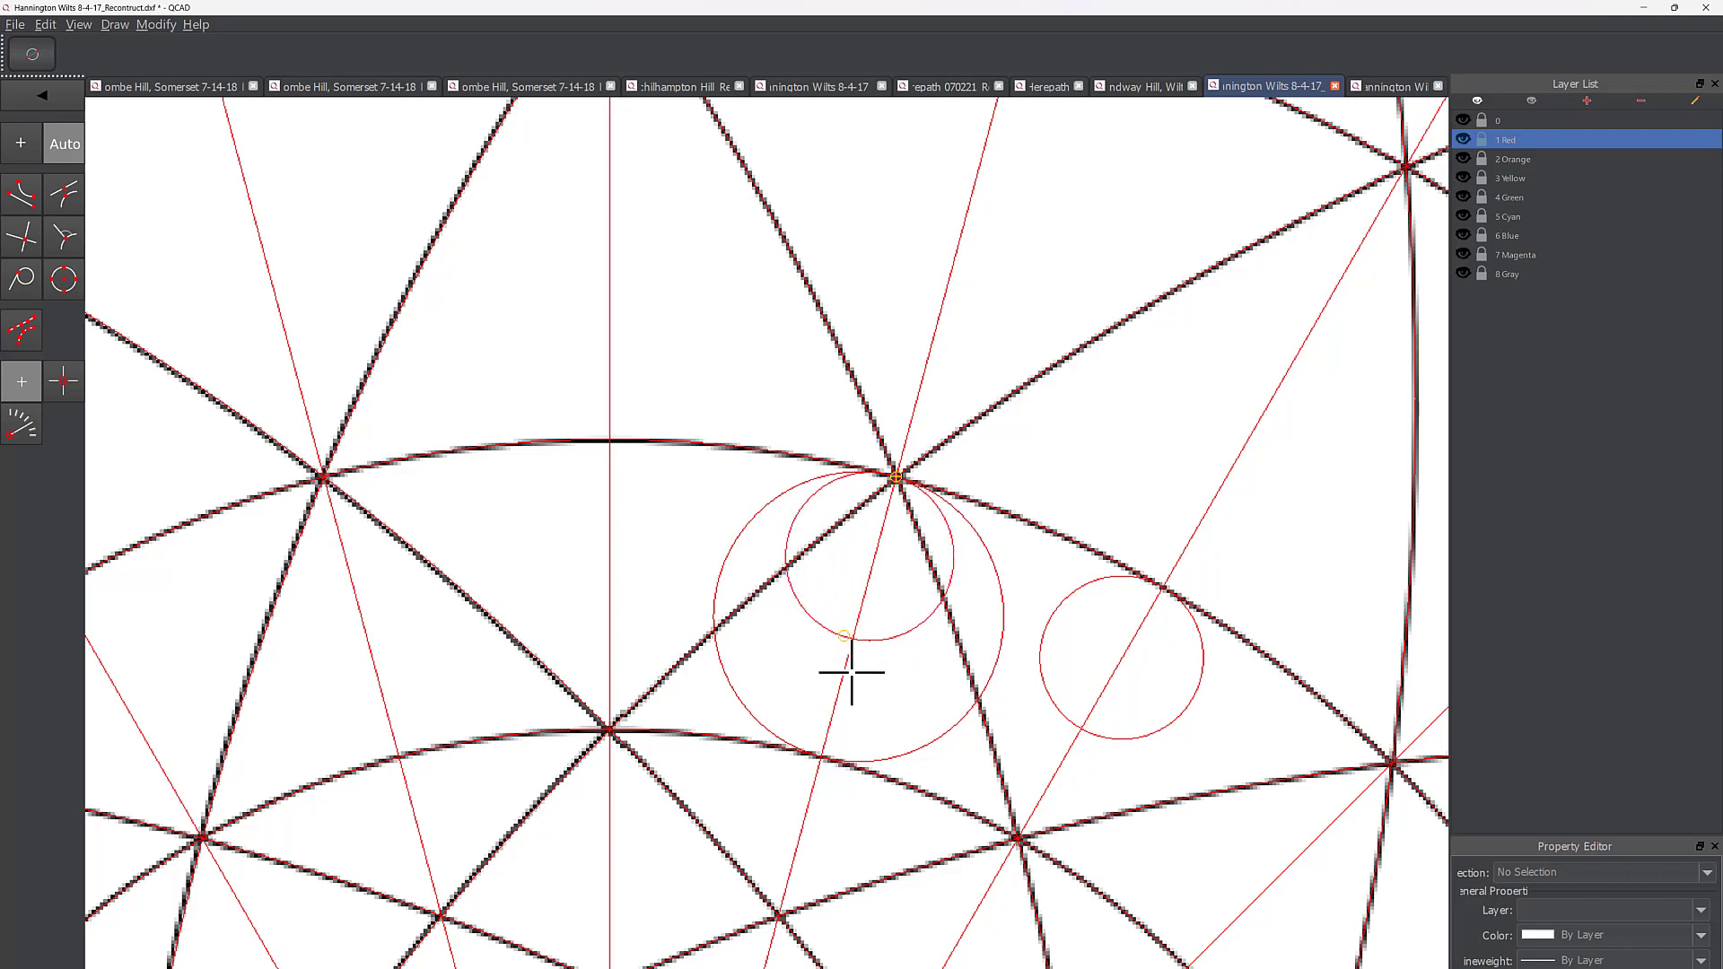
{"action": "scroll", "coordinate": [870, 651], "scroll_direction": "up", "scroll_amount": 3}
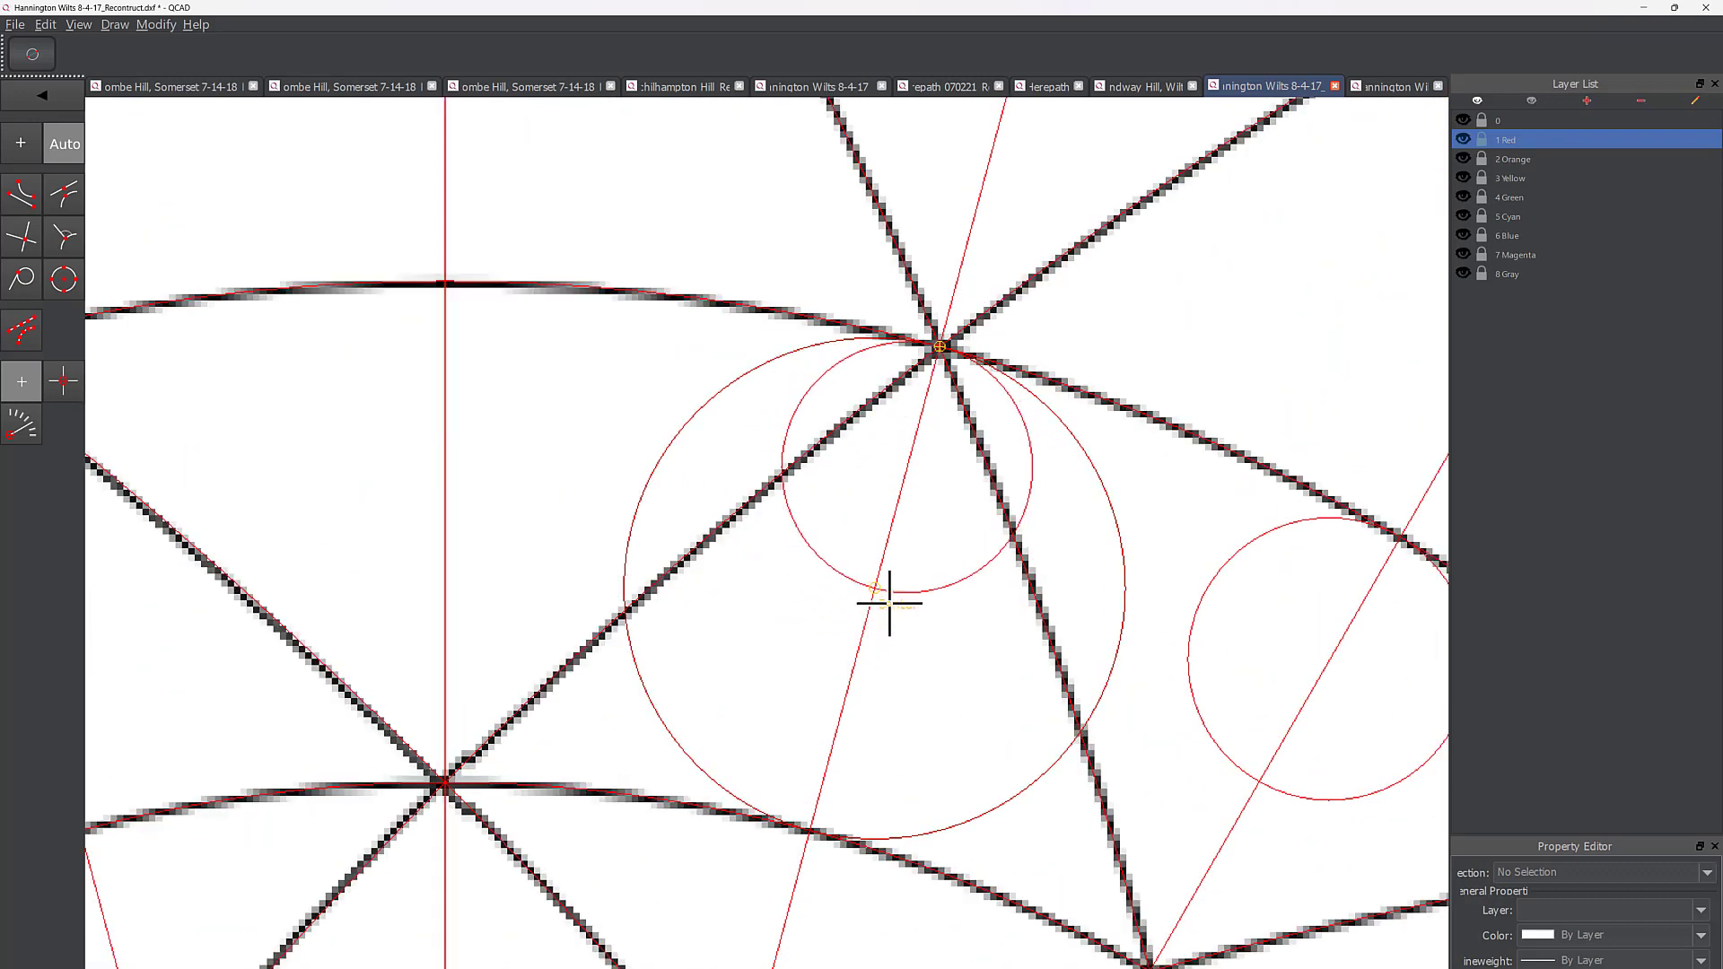
{"action": "left_click", "coordinate": [889, 599]}
{"action": "right_click", "coordinate": [887, 676]}
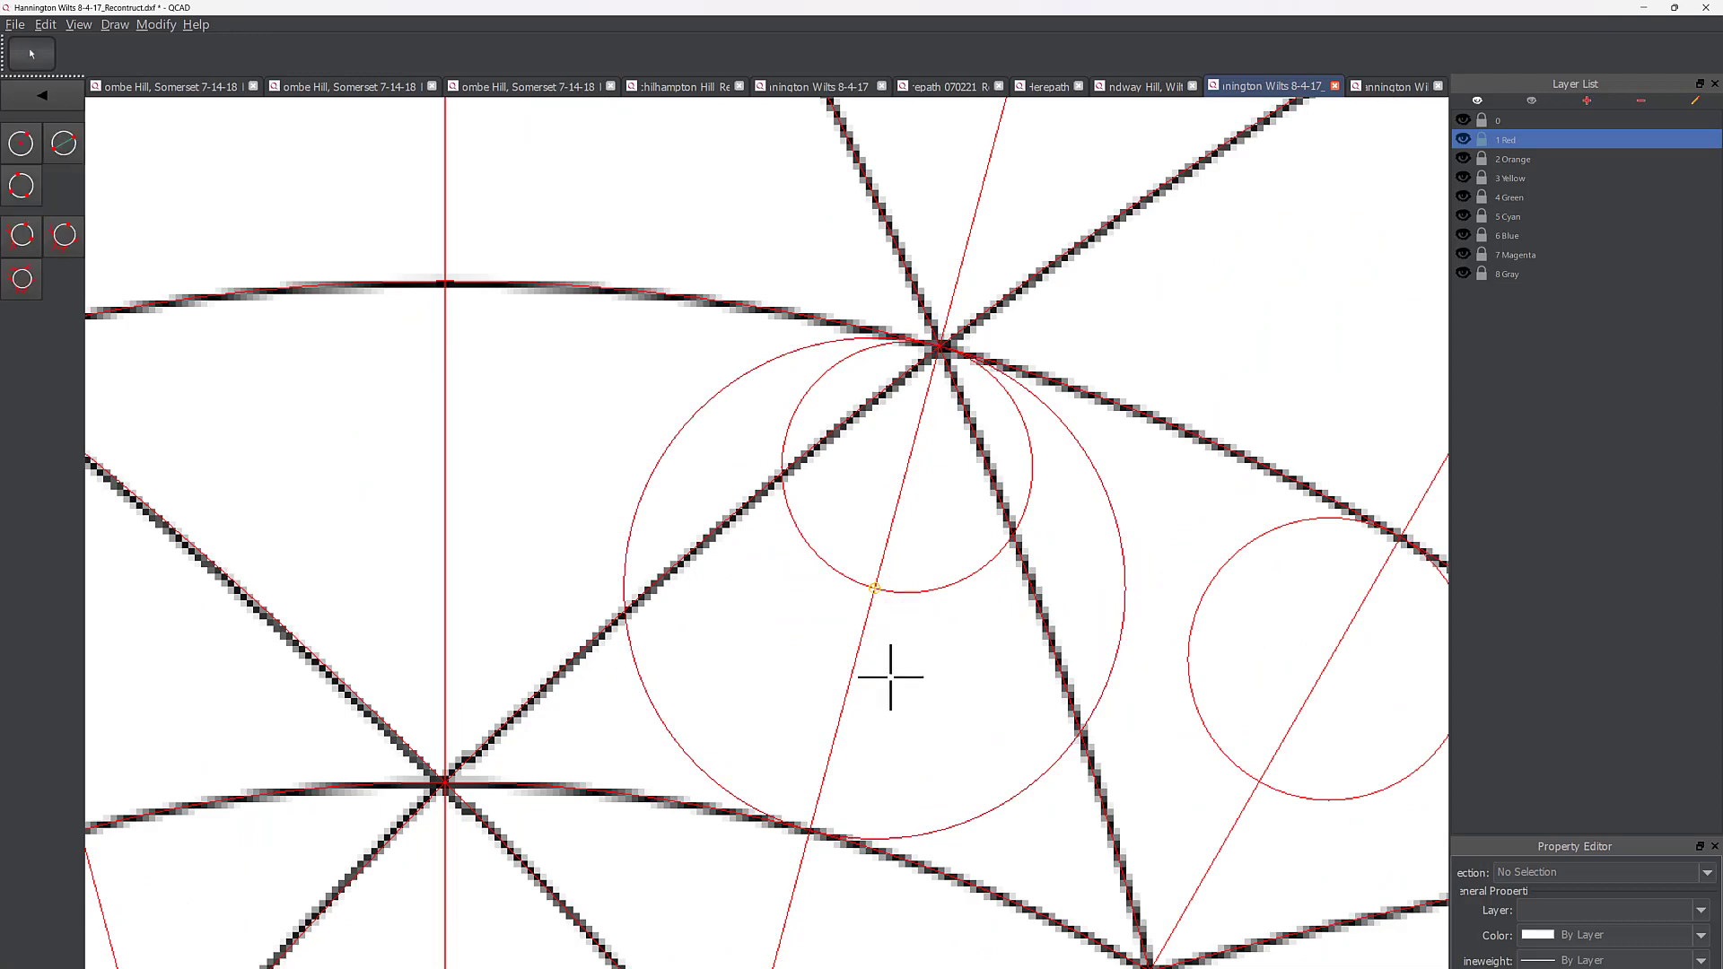
{"action": "right_click", "coordinate": [889, 673]}
Step: Make one copy of the smaller two-point circle by its centre, placed on the top polygon corner inside the half-disc
{"action": "left_click", "coordinate": [860, 648]}
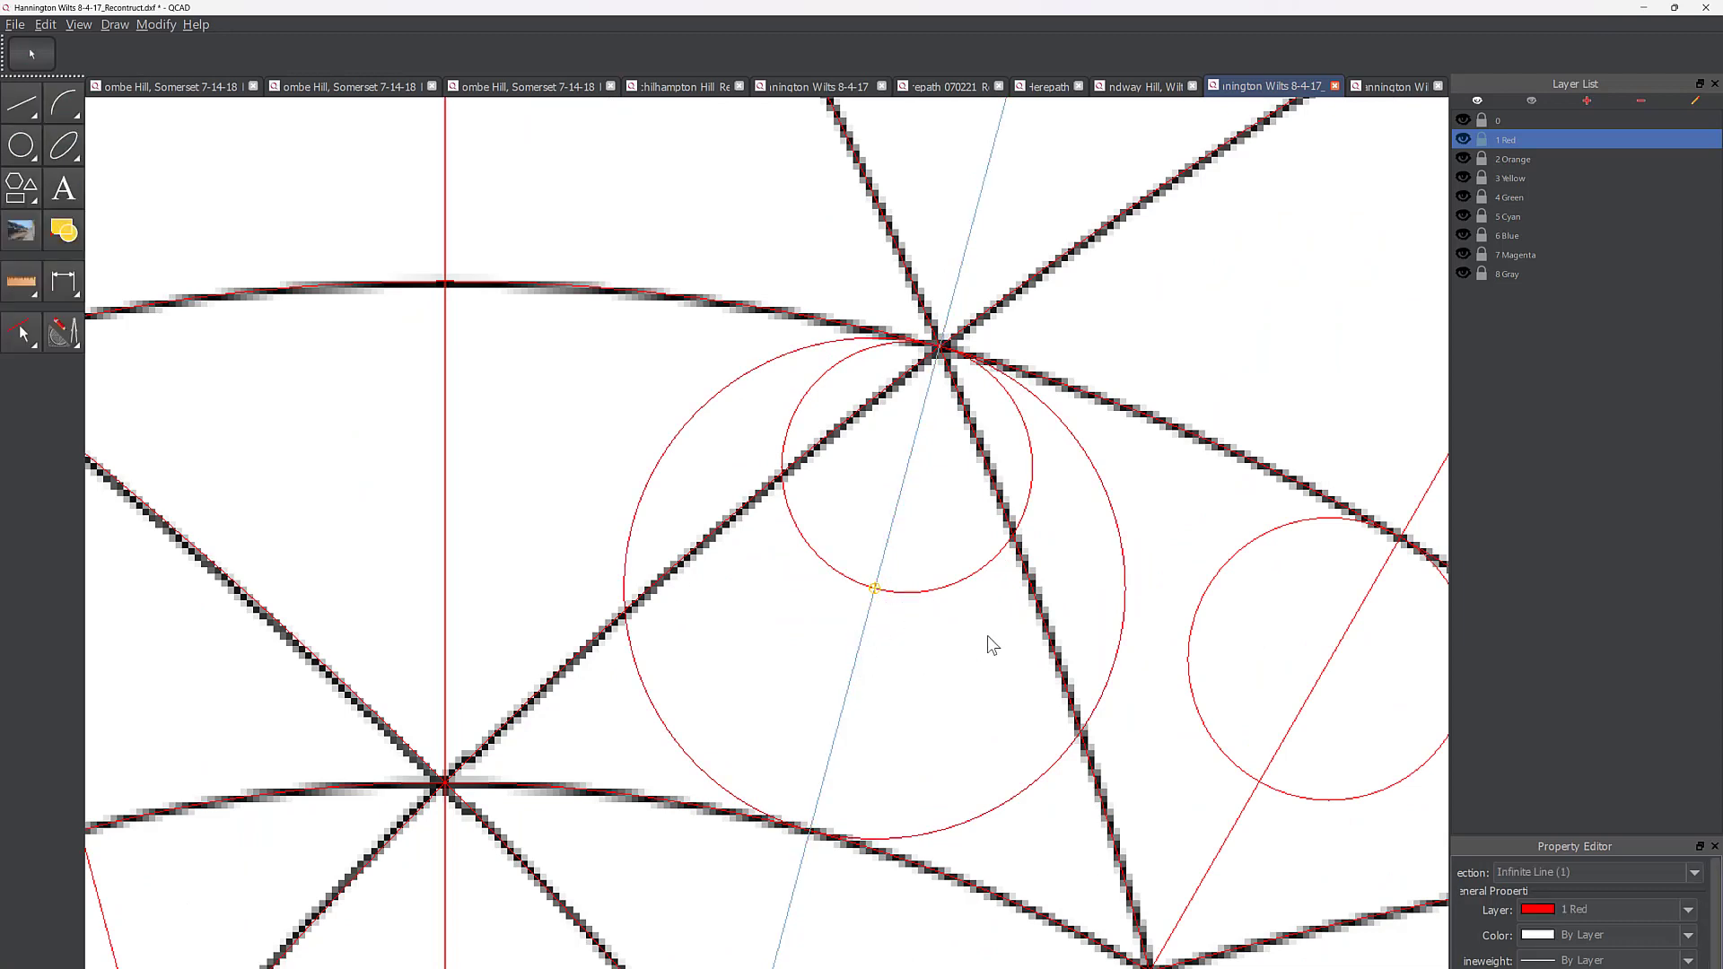
{"action": "left_click", "coordinate": [1125, 586]}
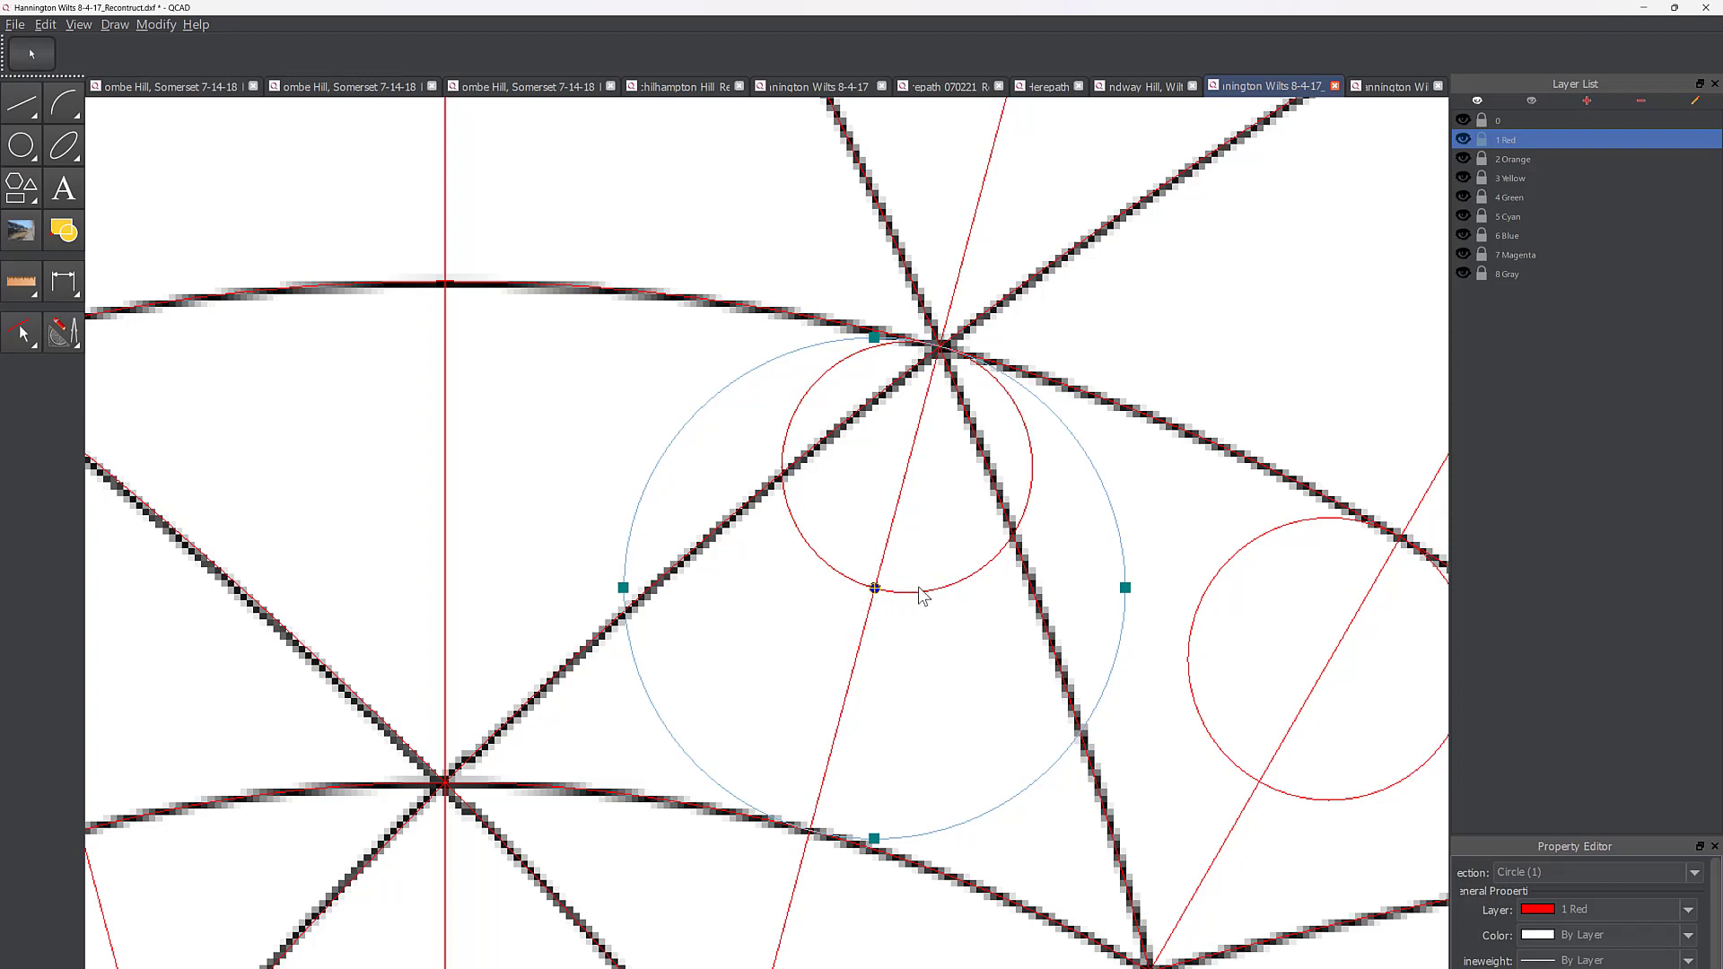
{"action": "left_click", "coordinate": [921, 594]}
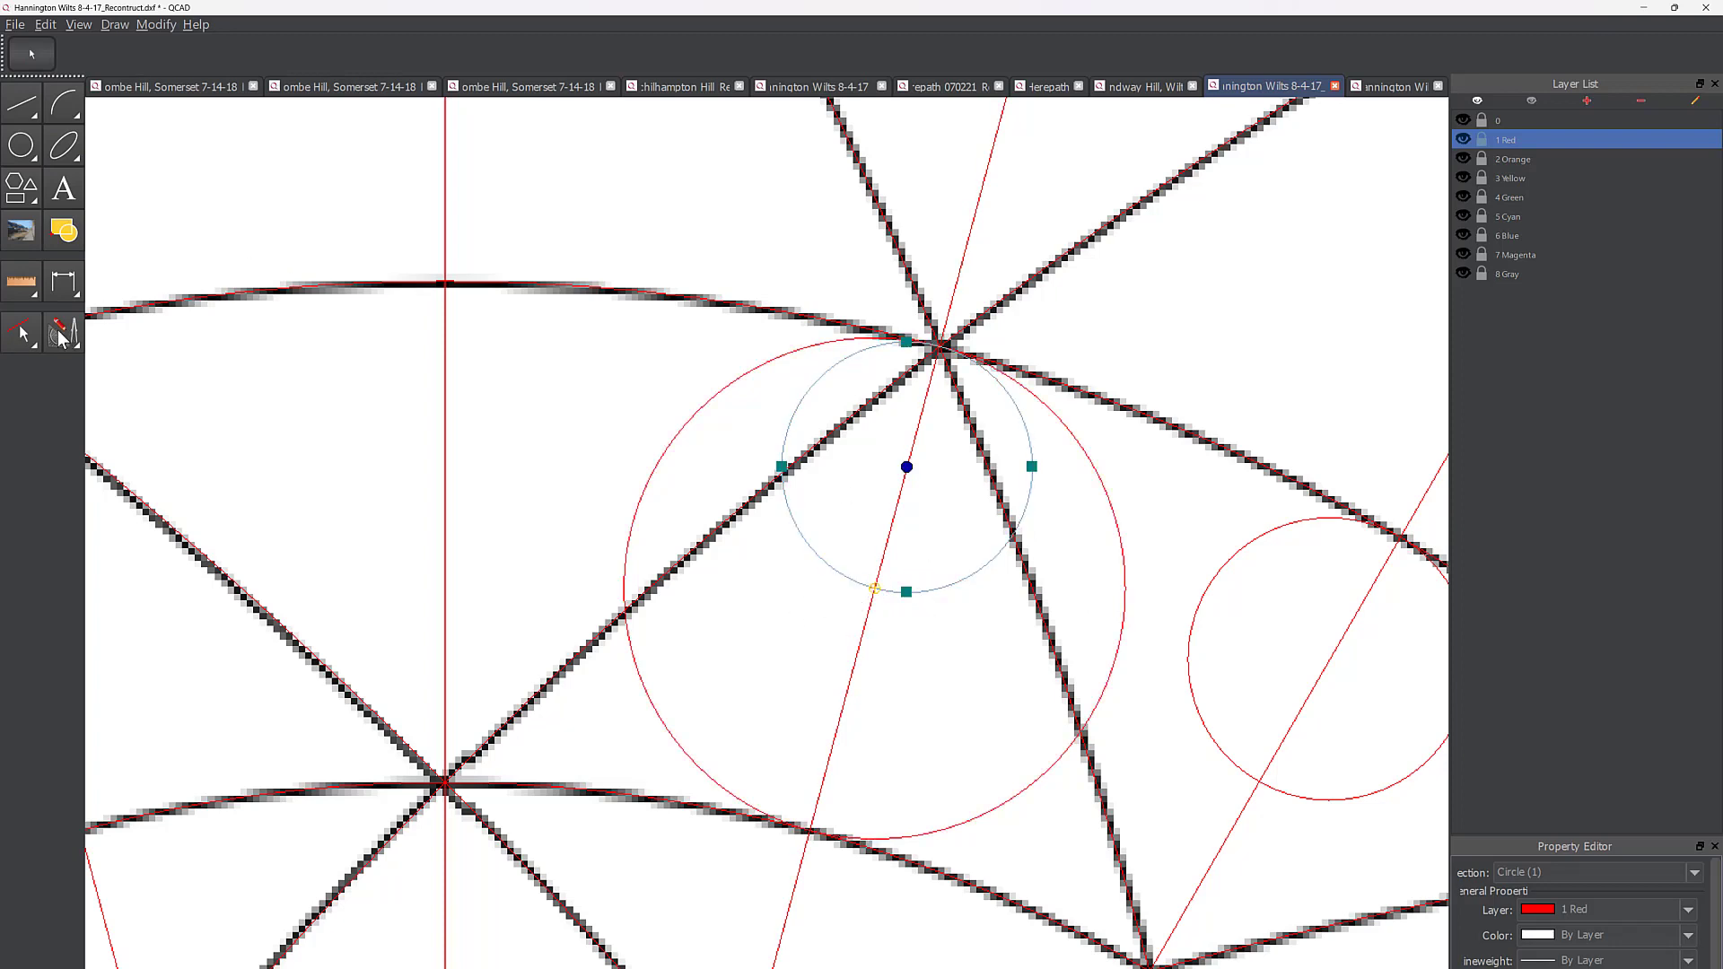
{"action": "left_click", "coordinate": [61, 338]}
{"action": "left_click", "coordinate": [18, 151]}
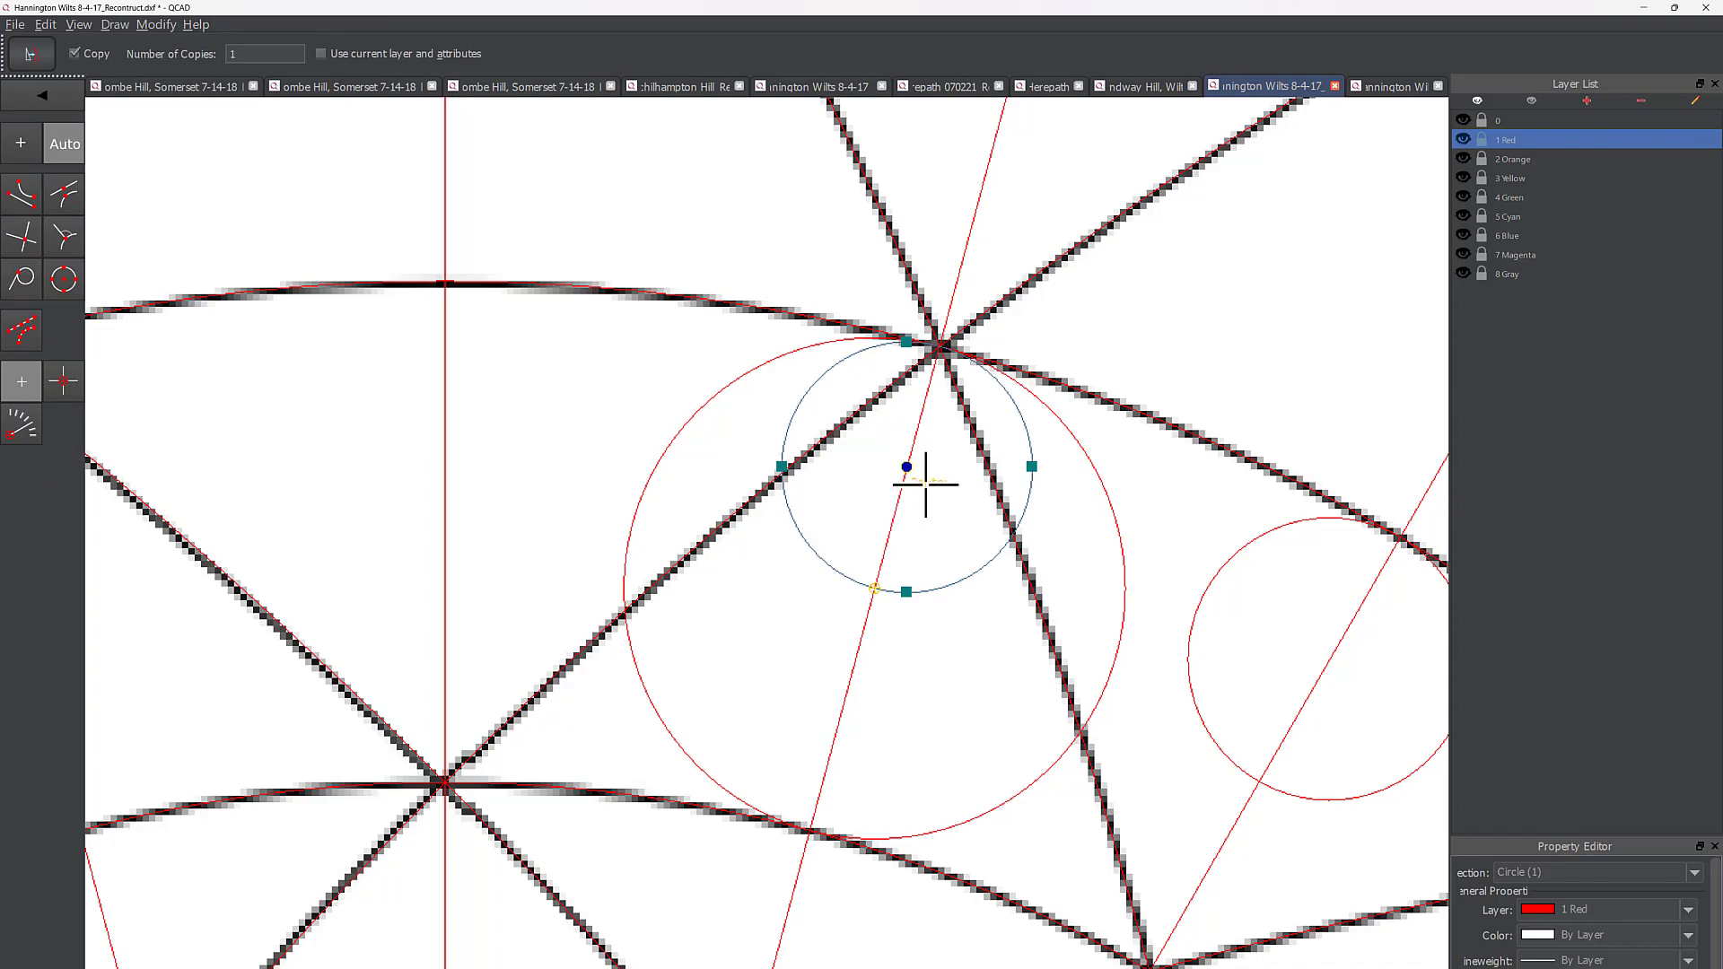
{"action": "scroll", "coordinate": [926, 483], "scroll_direction": "down", "scroll_amount": 3}
{"action": "middle_click_drag", "start_coordinate": [924, 297], "coordinate": [1241, 677]}
{"action": "scroll", "coordinate": [1010, 269], "scroll_direction": "up", "scroll_amount": 1}
{"action": "scroll", "coordinate": [1011, 327], "scroll_direction": "down", "scroll_amount": 5}
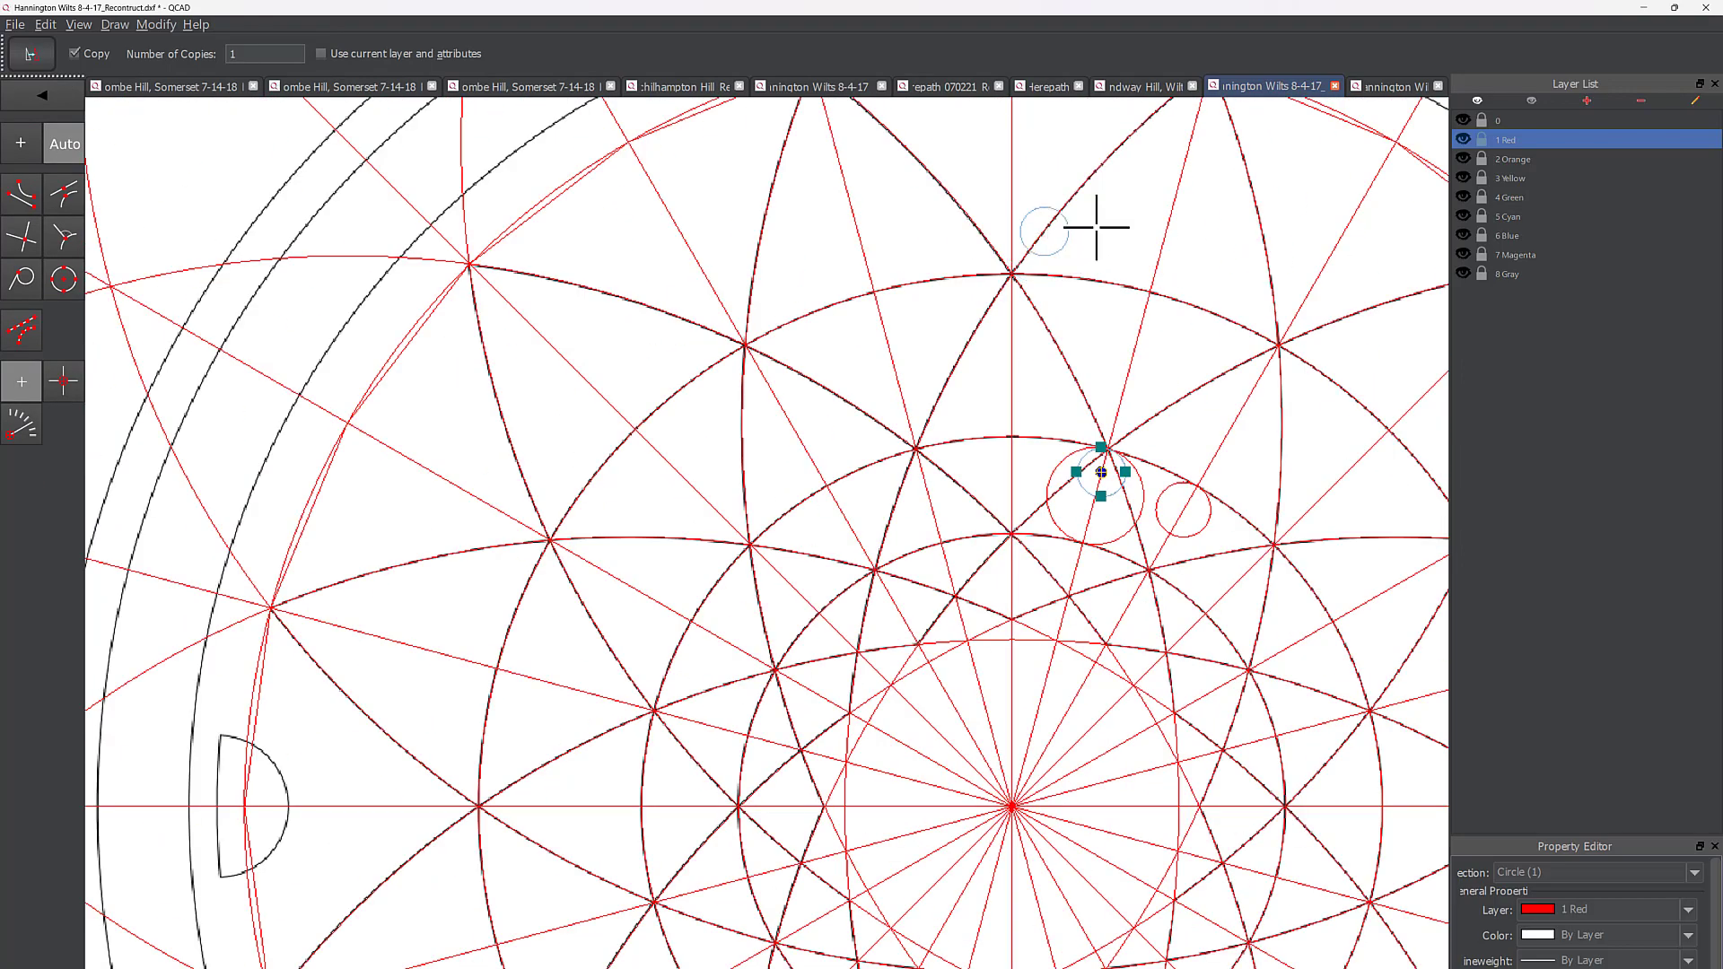
{"action": "middle_click_drag", "start_coordinate": [1079, 402], "coordinate": [1082, 655]}
{"action": "scroll", "coordinate": [1041, 377], "scroll_direction": "up", "scroll_amount": 4}
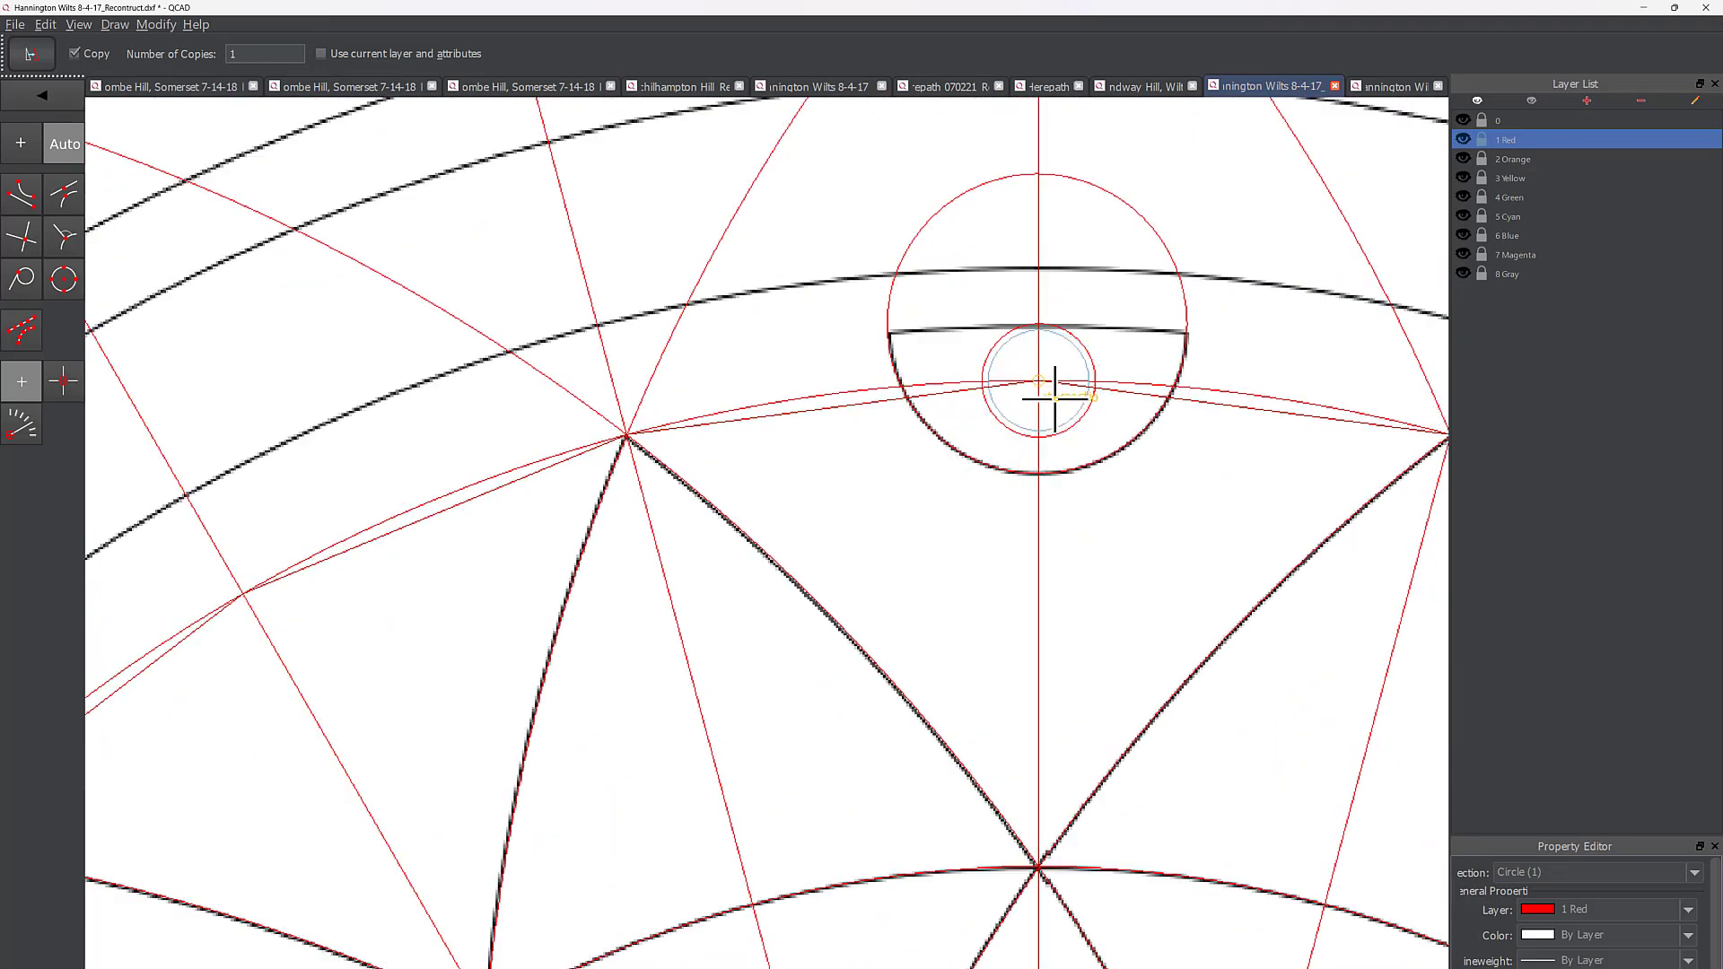
{"action": "scroll", "coordinate": [1052, 401], "scroll_direction": "up", "scroll_amount": 1}
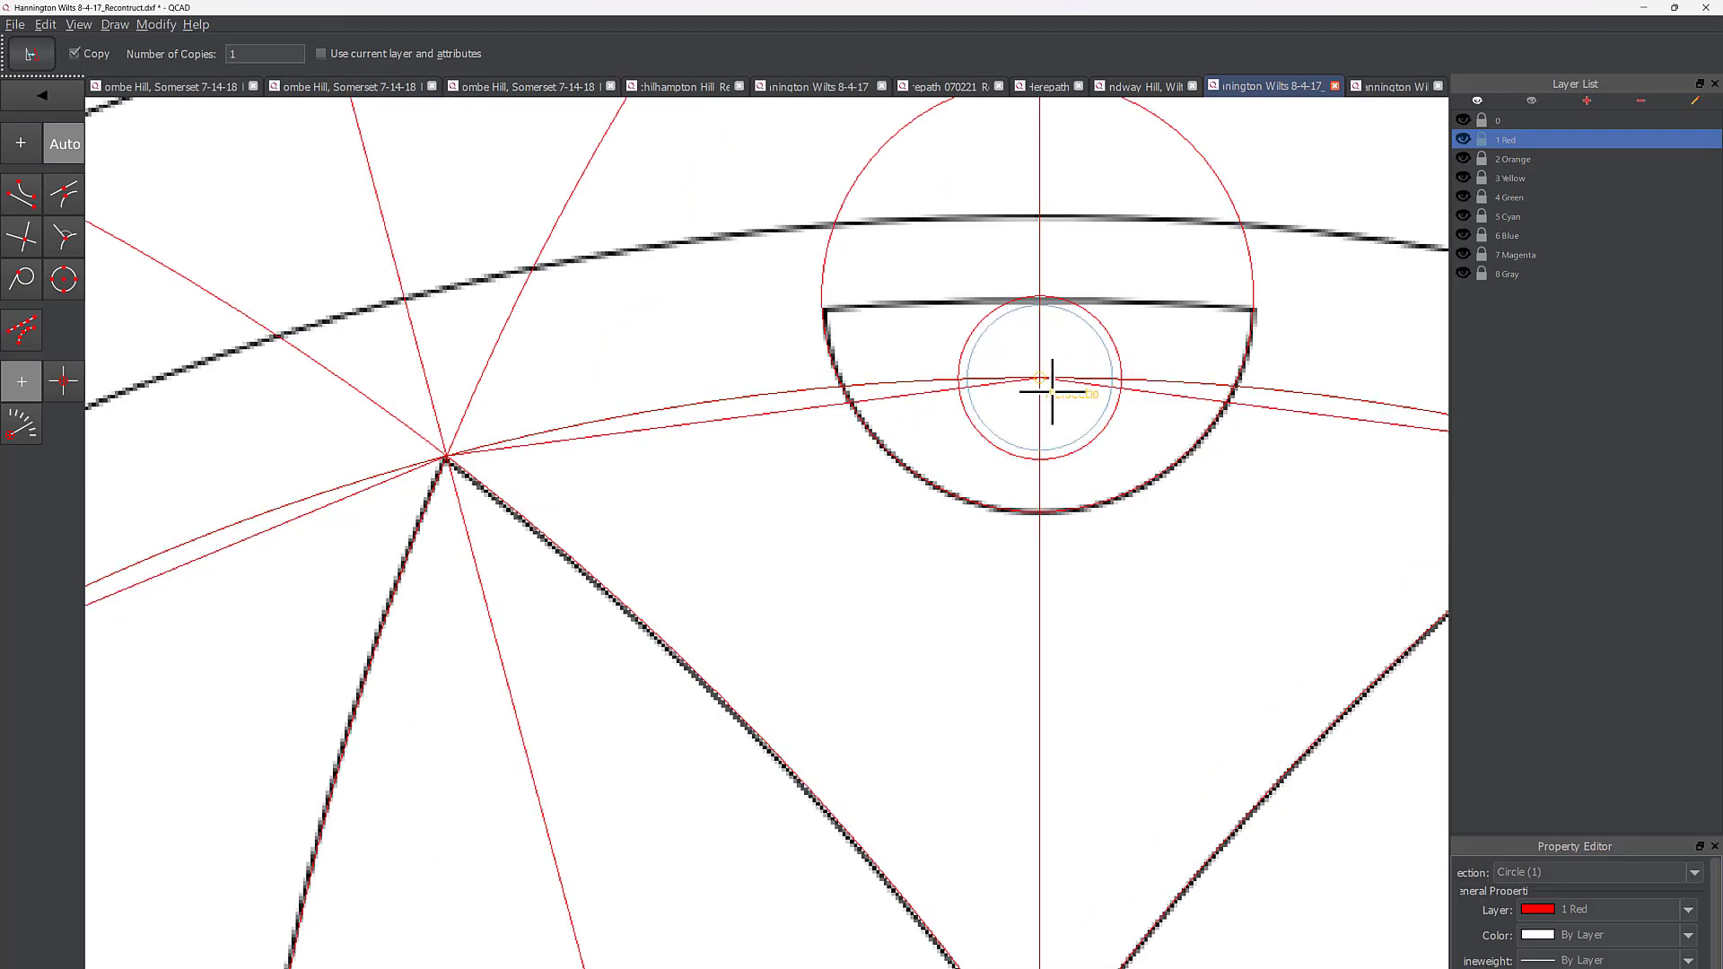
{"action": "scroll", "coordinate": [1052, 391], "scroll_direction": "up", "scroll_amount": 2}
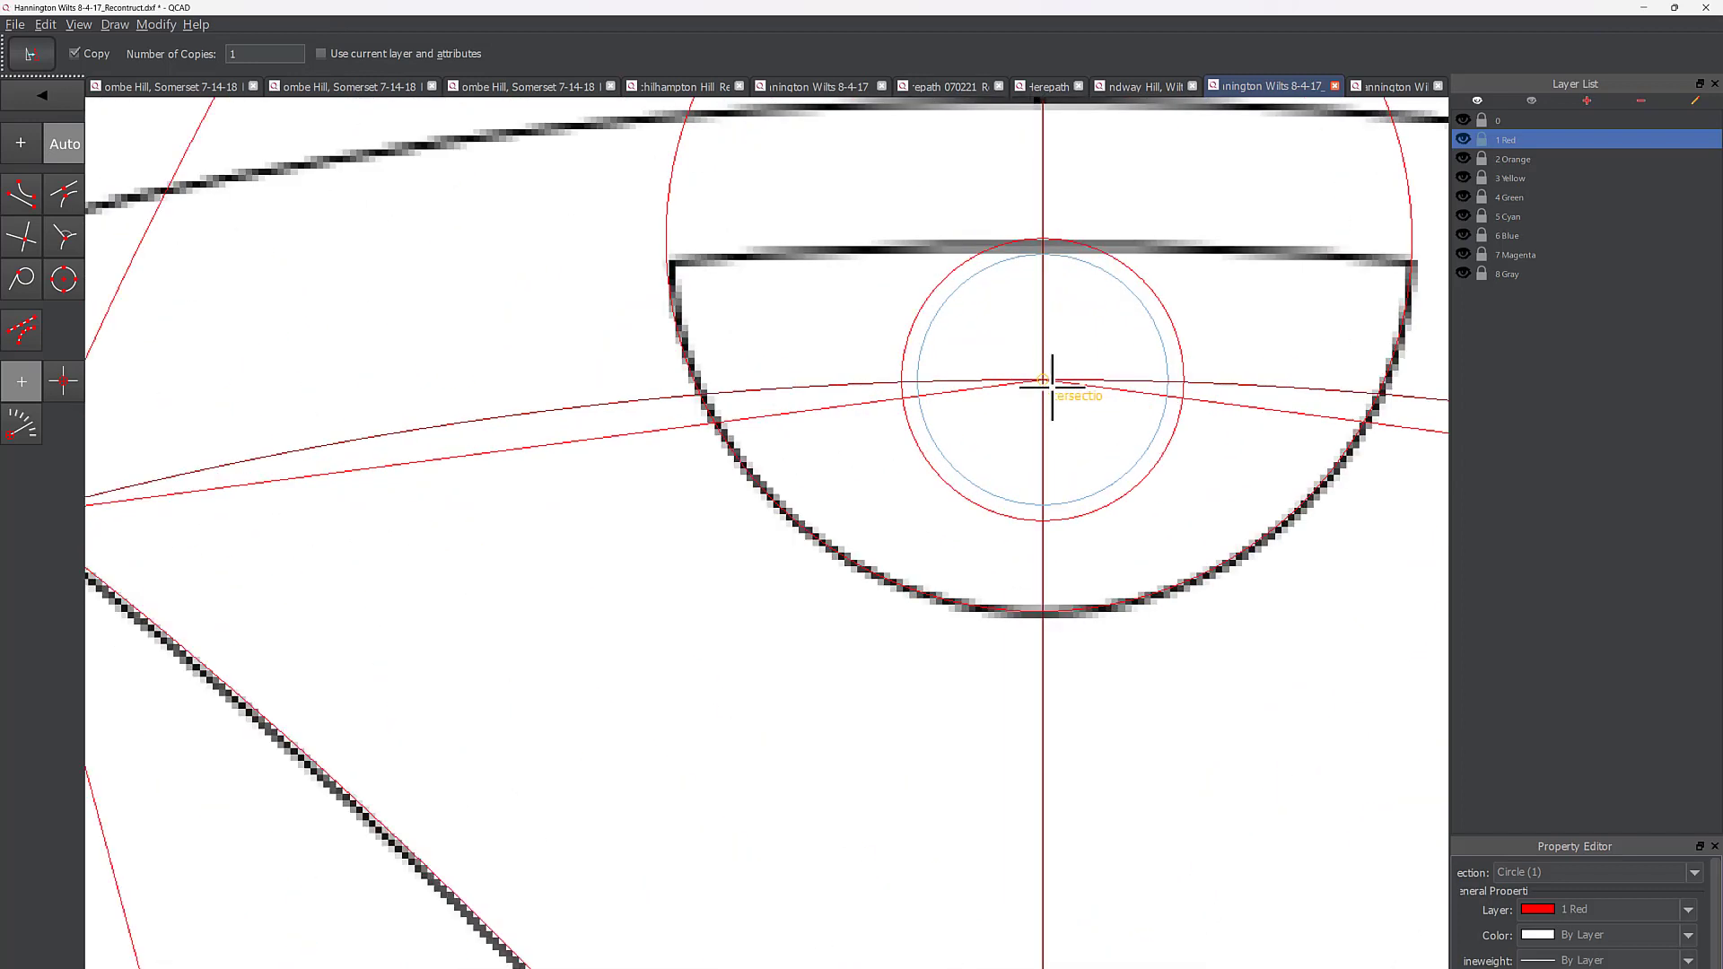
{"action": "scroll", "coordinate": [1053, 388], "scroll_direction": "up", "scroll_amount": 1}
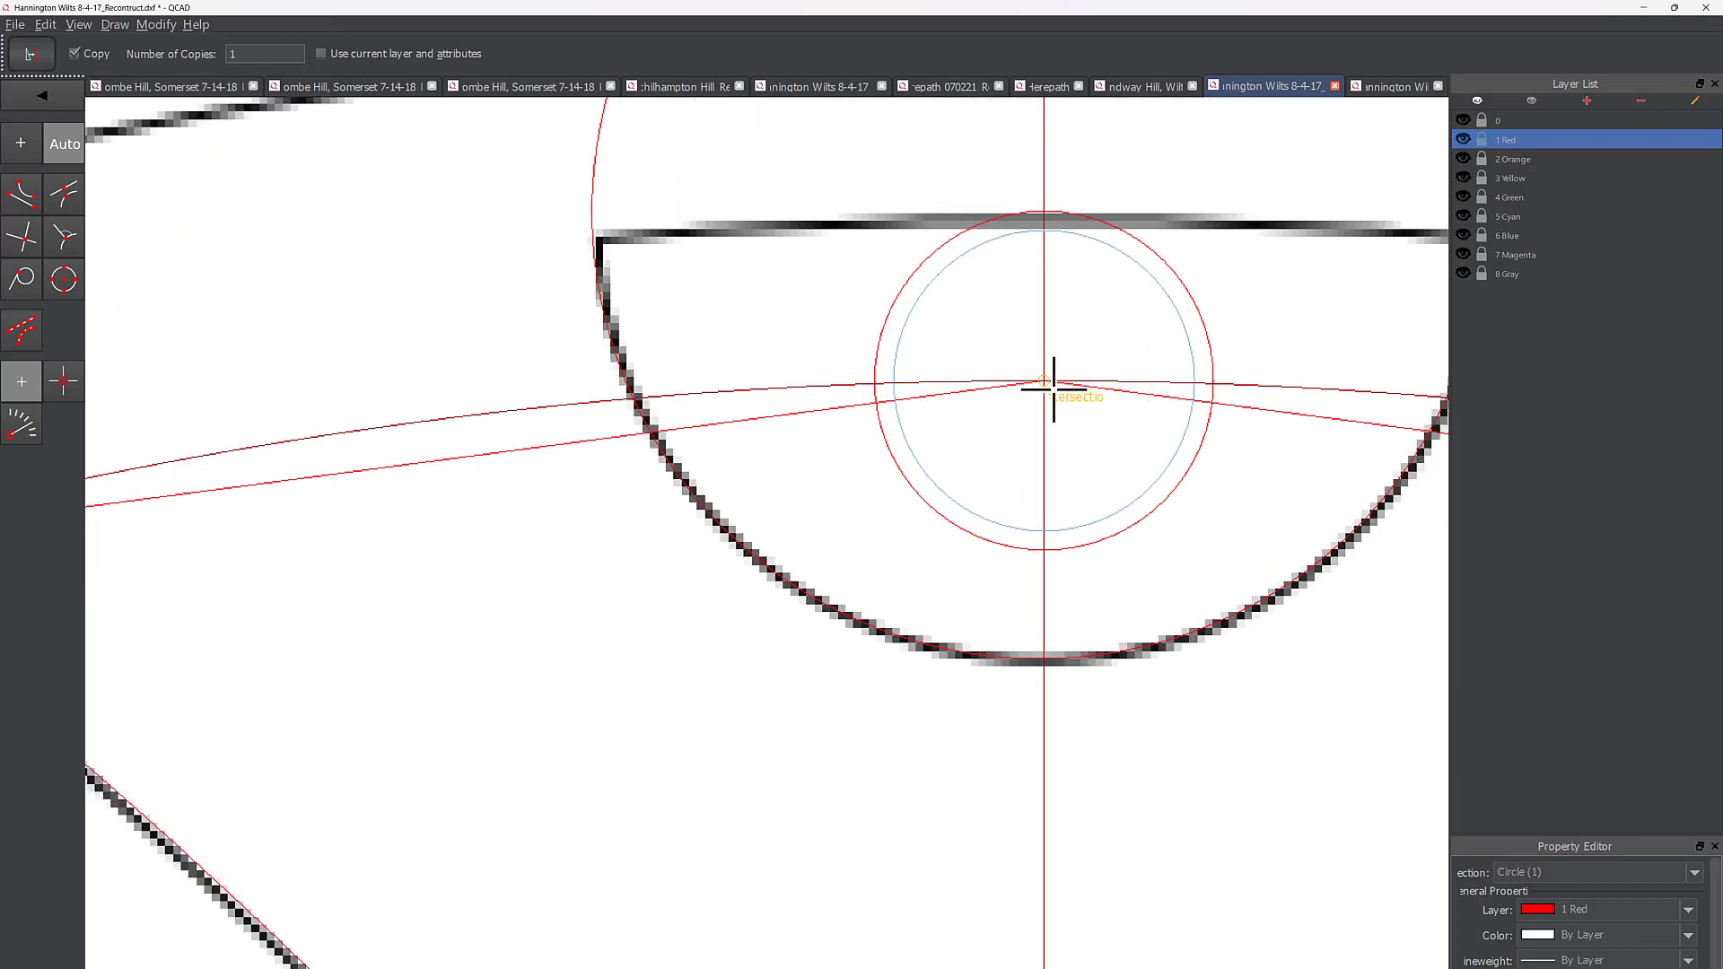
{"action": "right_click", "coordinate": [1052, 388]}
Step: Delete the slightly larger old circle around the top polygon corner and its copy on the 30° clockwise radial line
{"action": "scroll", "coordinate": [1100, 411], "scroll_direction": "down", "scroll_amount": 2}
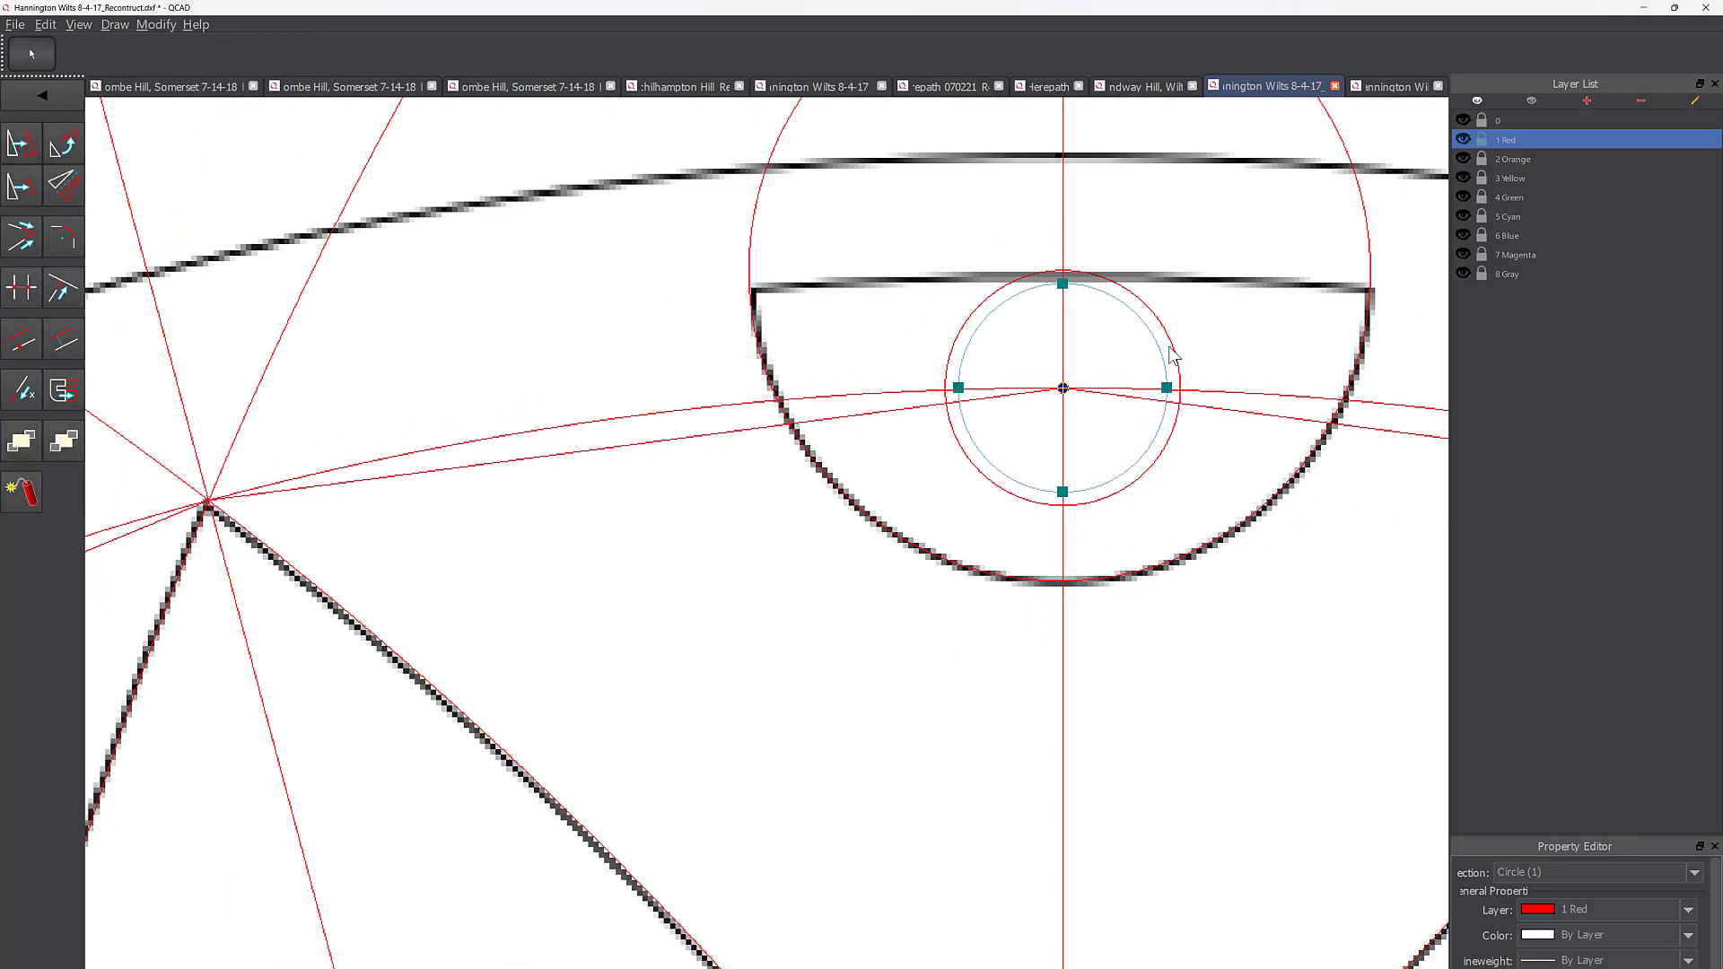
{"action": "left_click", "coordinate": [1171, 348]}
{"action": "key", "text": "Delete"}
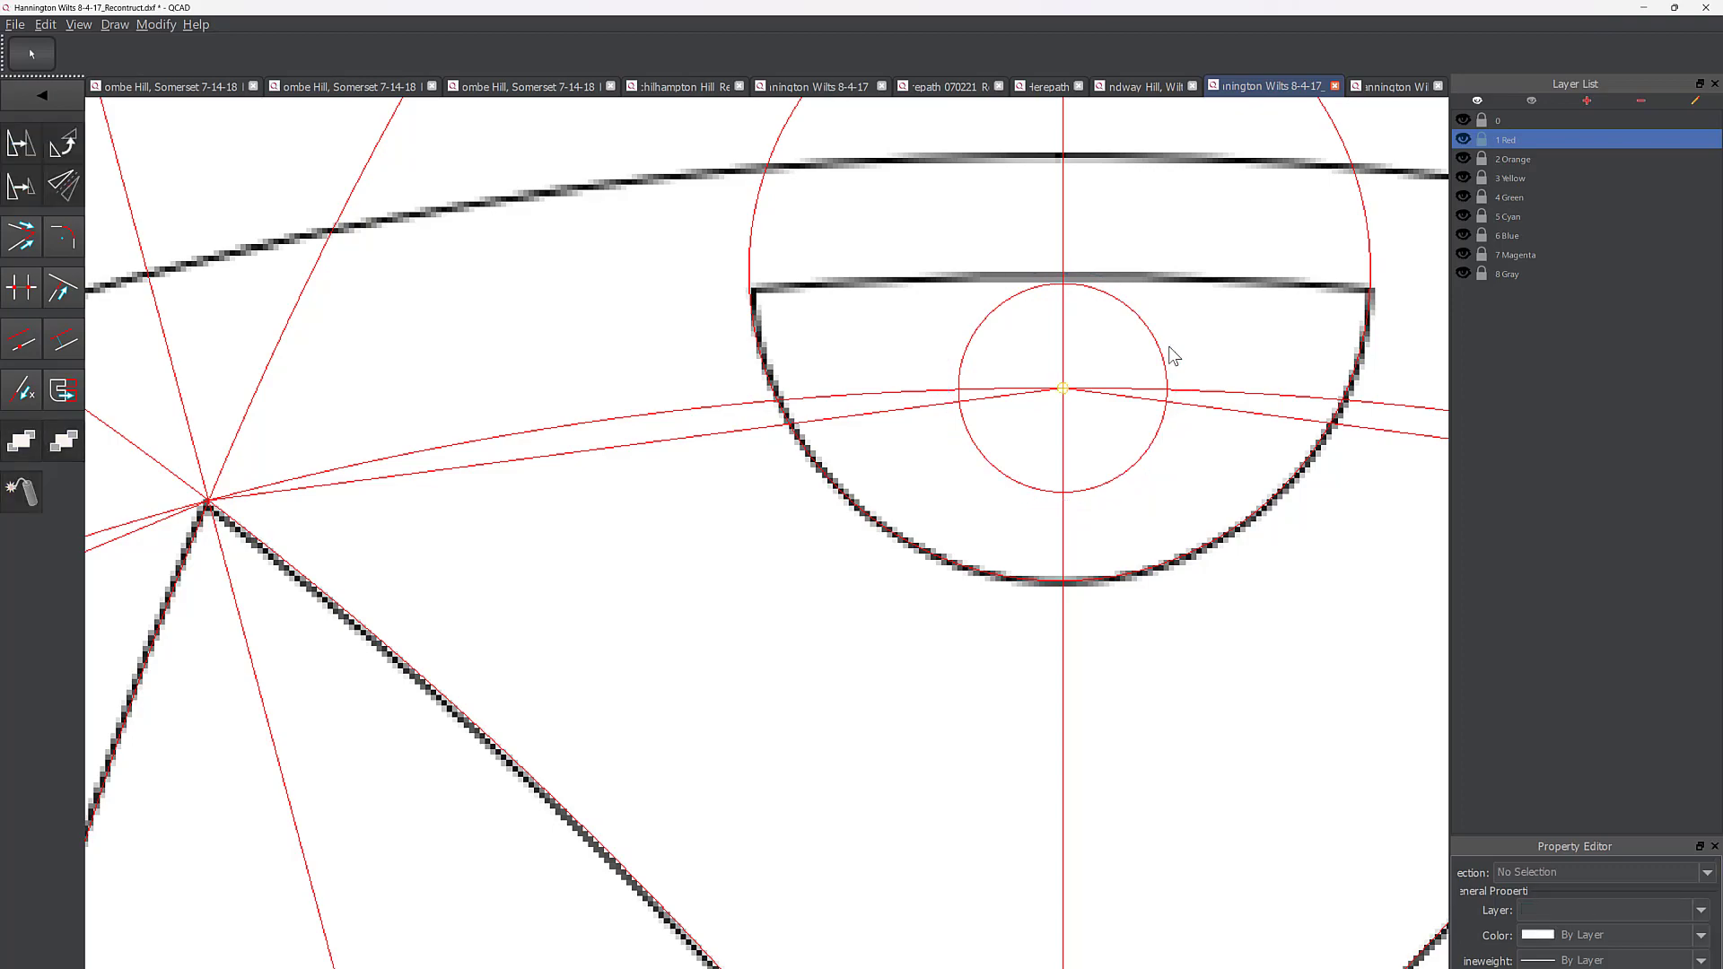
{"action": "scroll", "coordinate": [1335, 648], "scroll_direction": "down", "scroll_amount": 6}
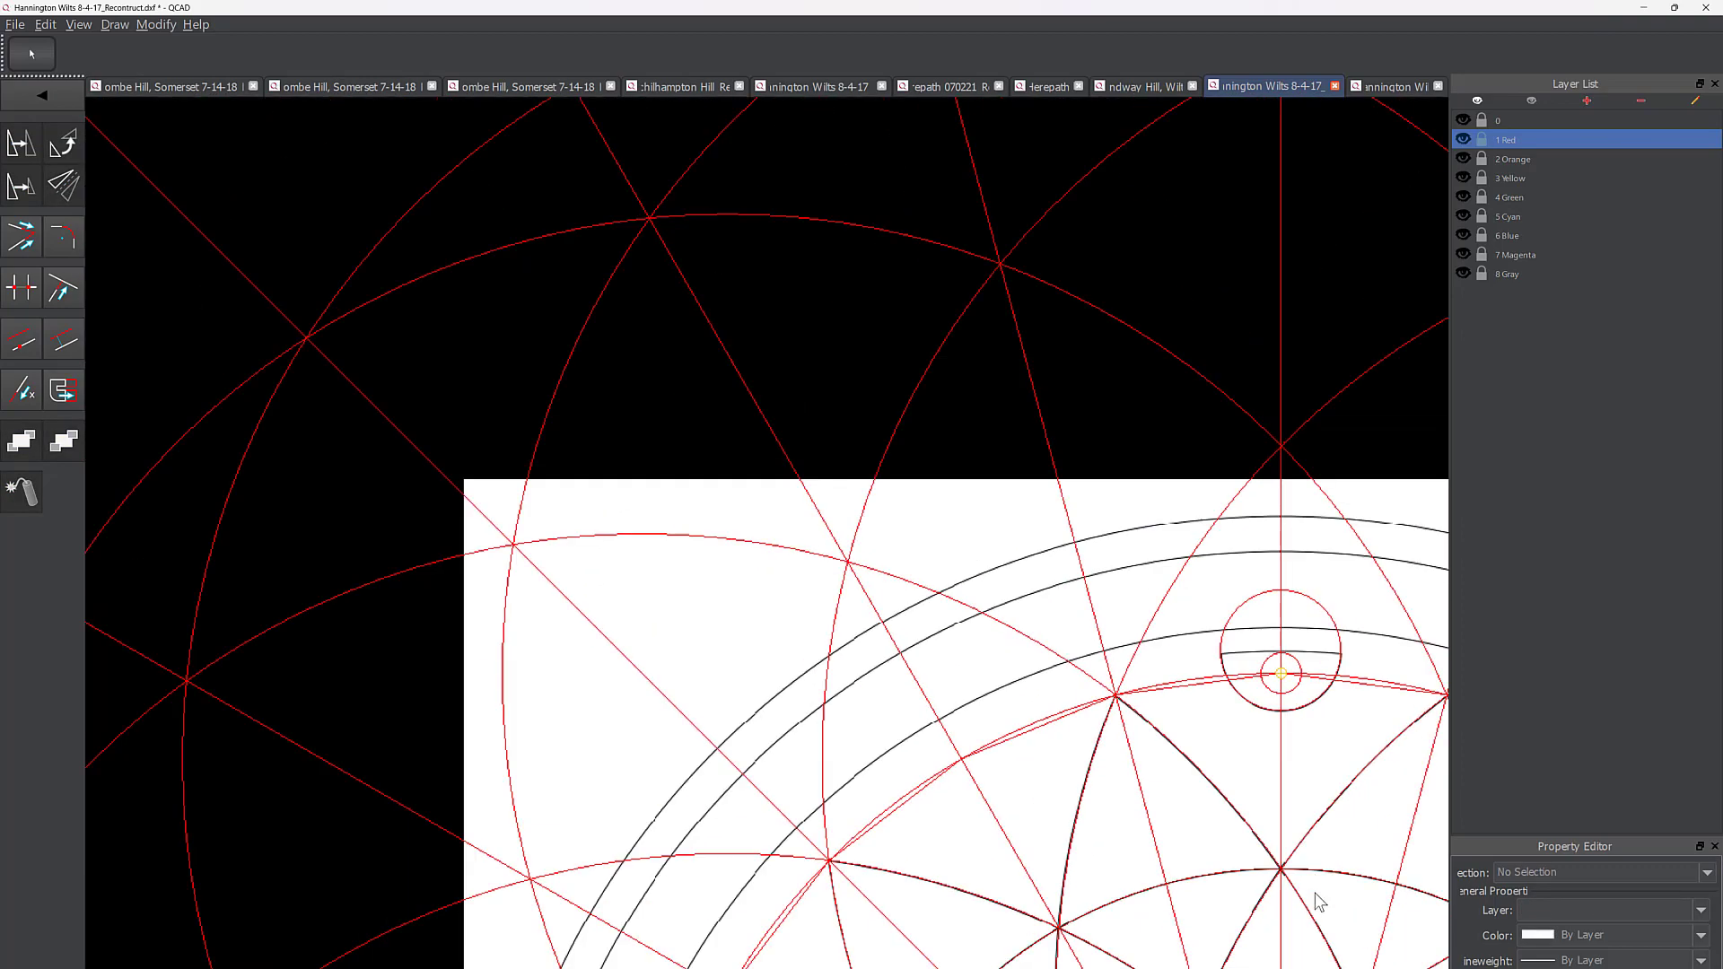
{"action": "scroll", "coordinate": [1167, 754], "scroll_direction": "up", "scroll_amount": 3}
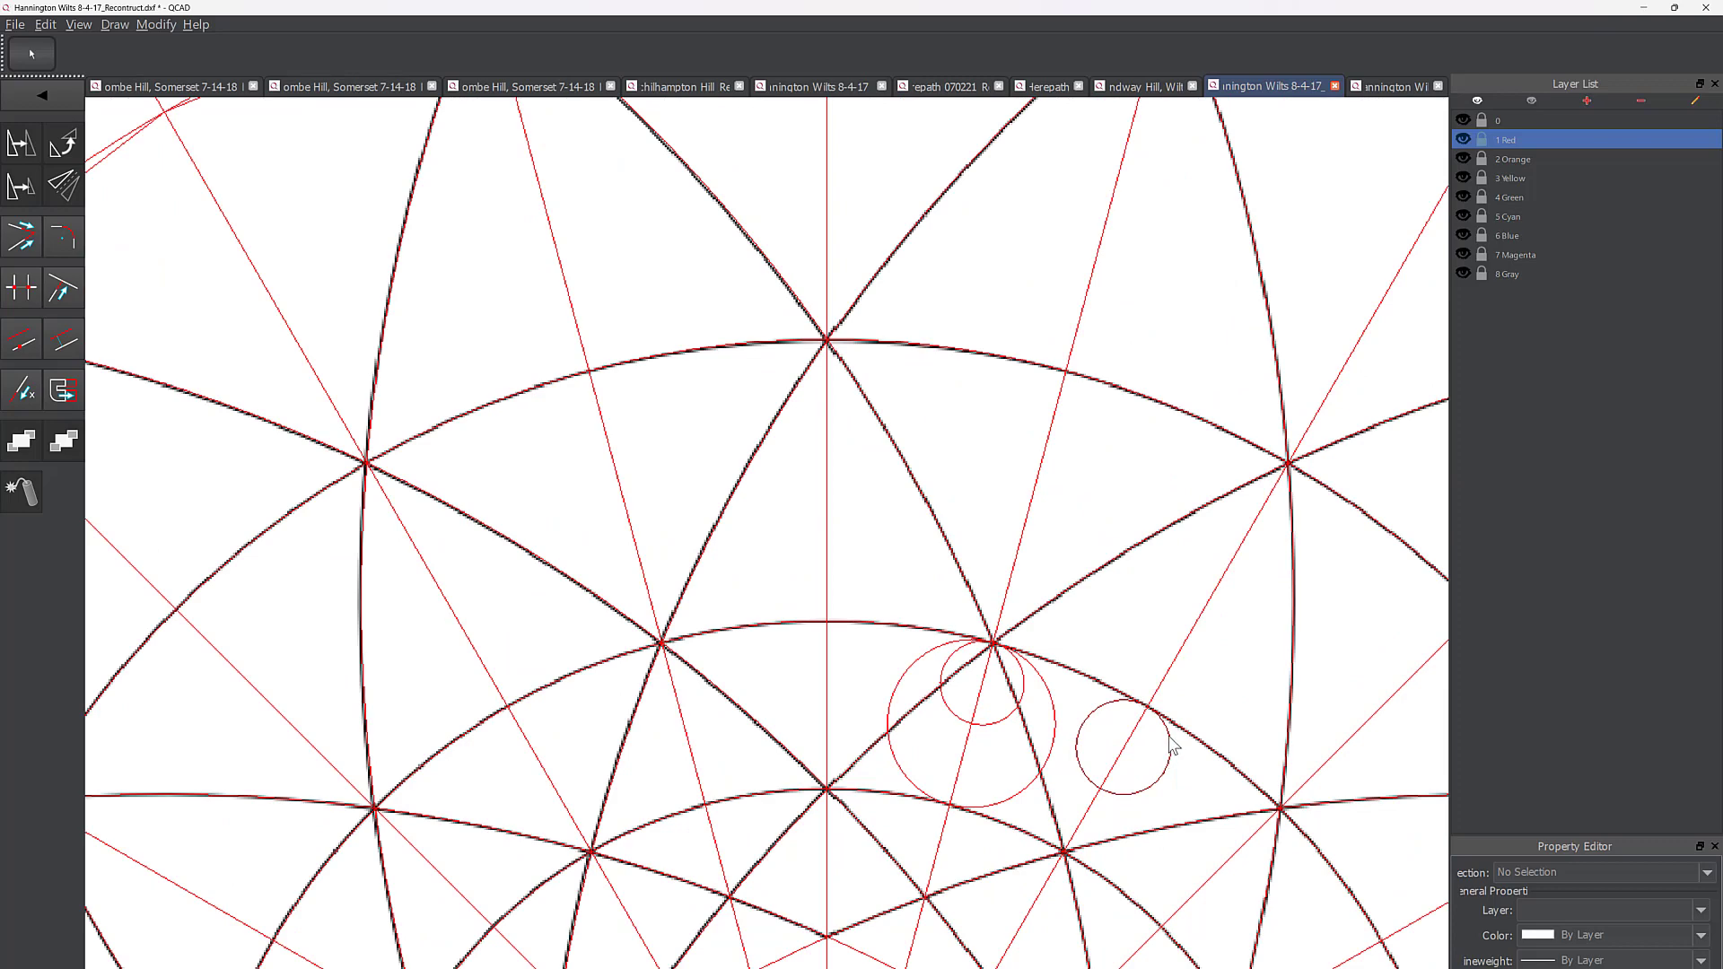
{"action": "left_click", "coordinate": [1169, 745]}
{"action": "key", "text": "Delete"}
Step: Examine how the small circle at the top polygon corner fits against the half-disc's upper edge and the nearby rim circles
{"action": "scroll", "coordinate": [854, 270], "scroll_direction": "down", "scroll_amount": 3}
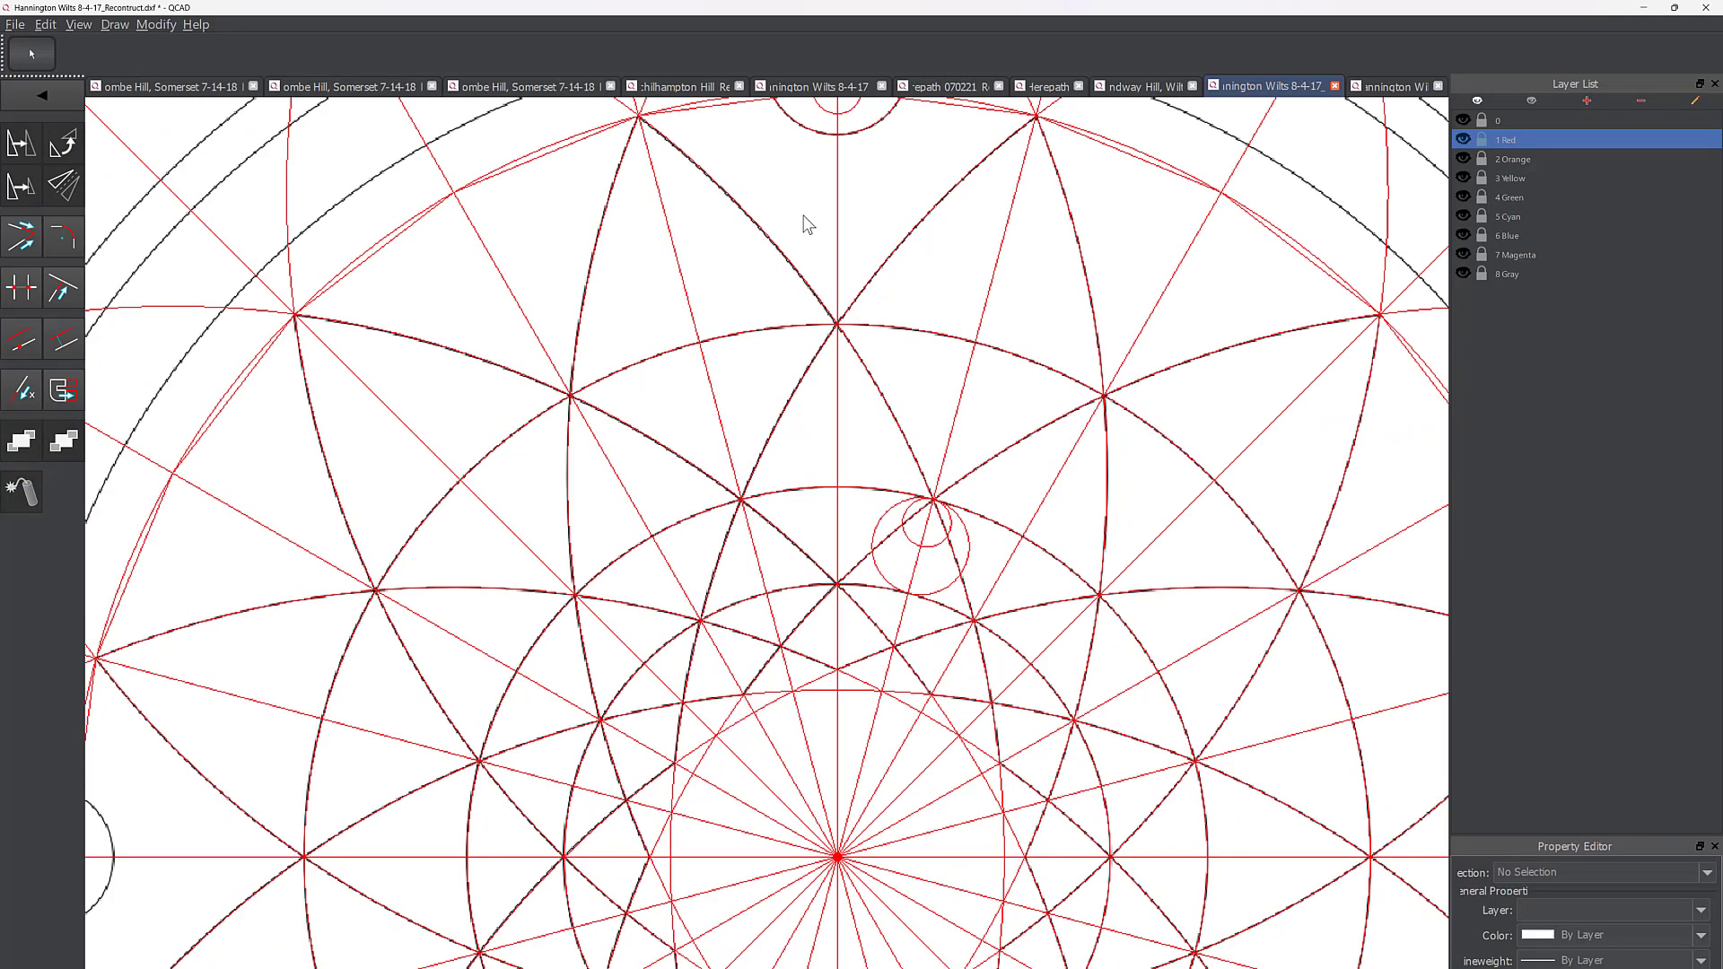
{"action": "scroll", "coordinate": [1028, 383], "scroll_direction": "up", "scroll_amount": 1}
{"action": "scroll", "coordinate": [1028, 383], "scroll_direction": "up", "scroll_amount": 6}
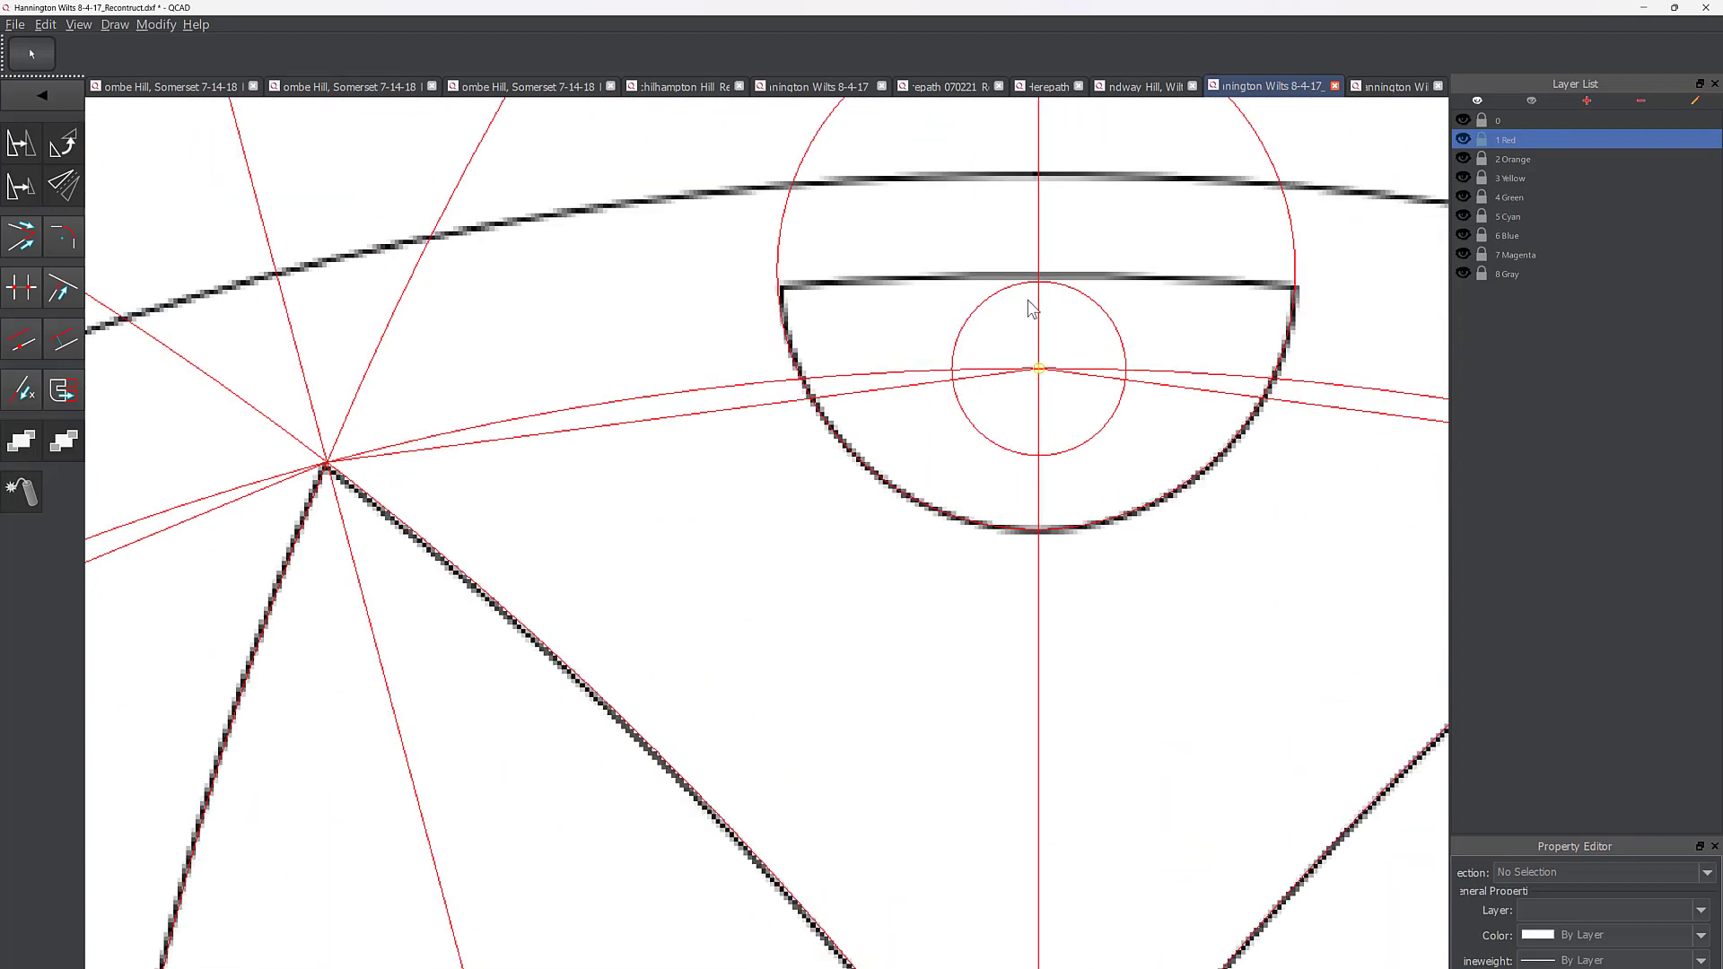
{"action": "scroll", "coordinate": [1069, 261], "scroll_direction": "down", "scroll_amount": 2}
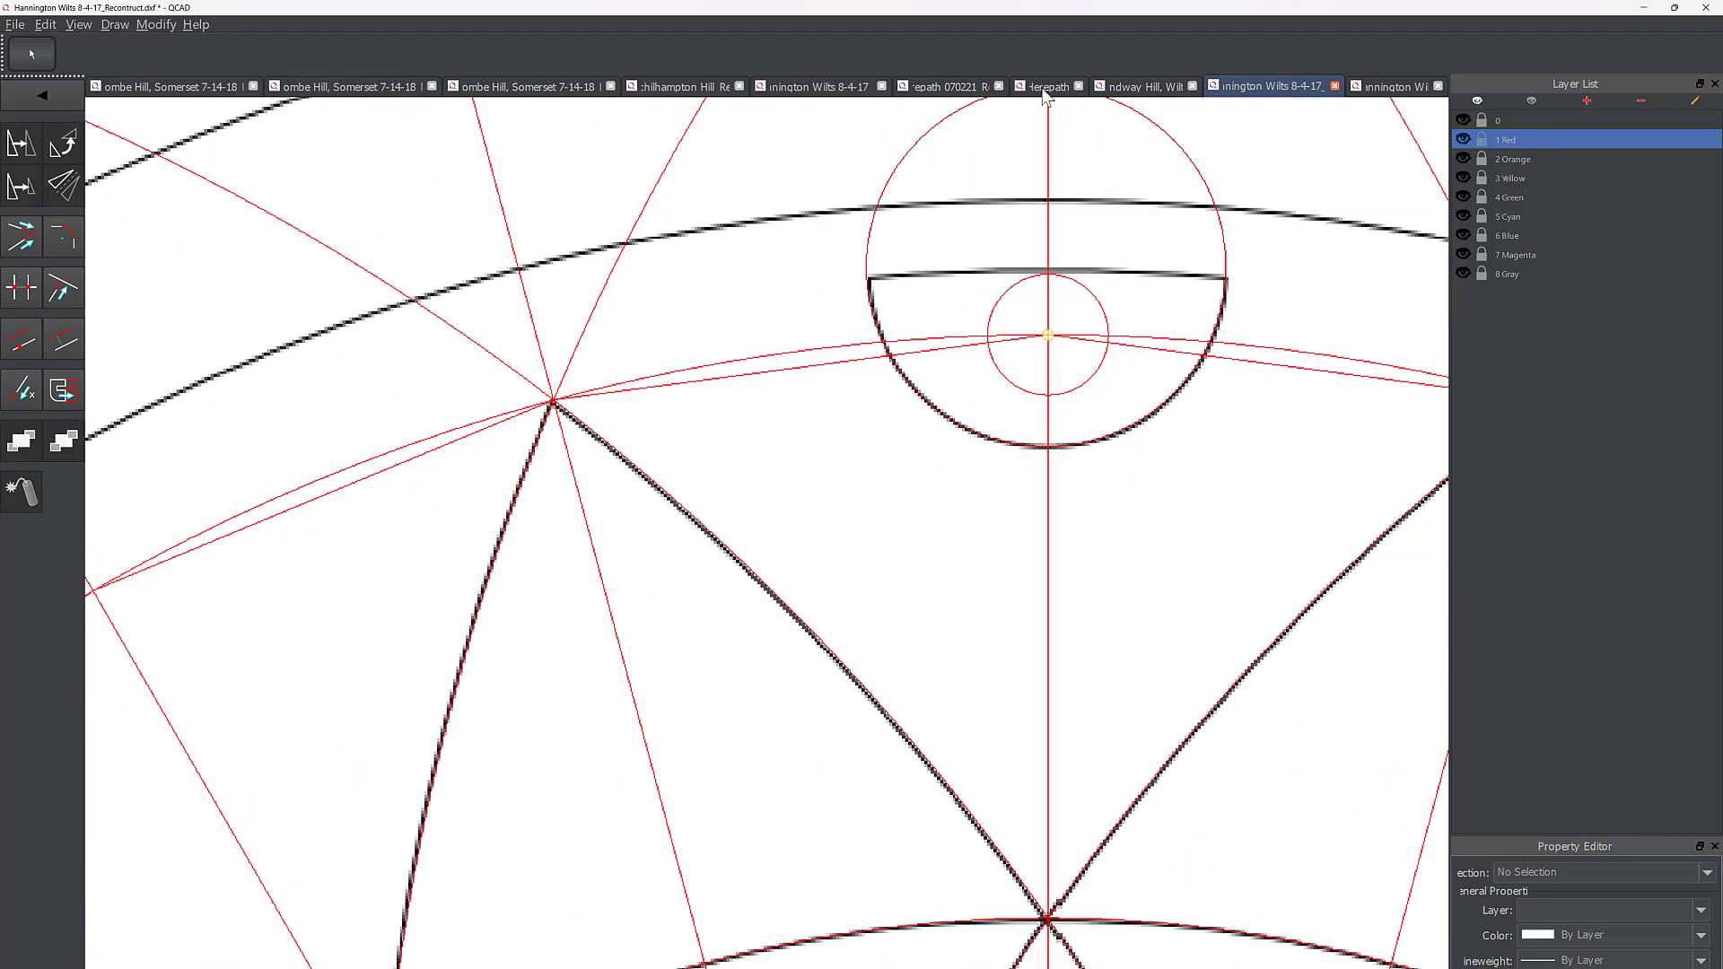
{"action": "middle_click_drag", "start_coordinate": [1102, 309], "coordinate": [1083, 425]}
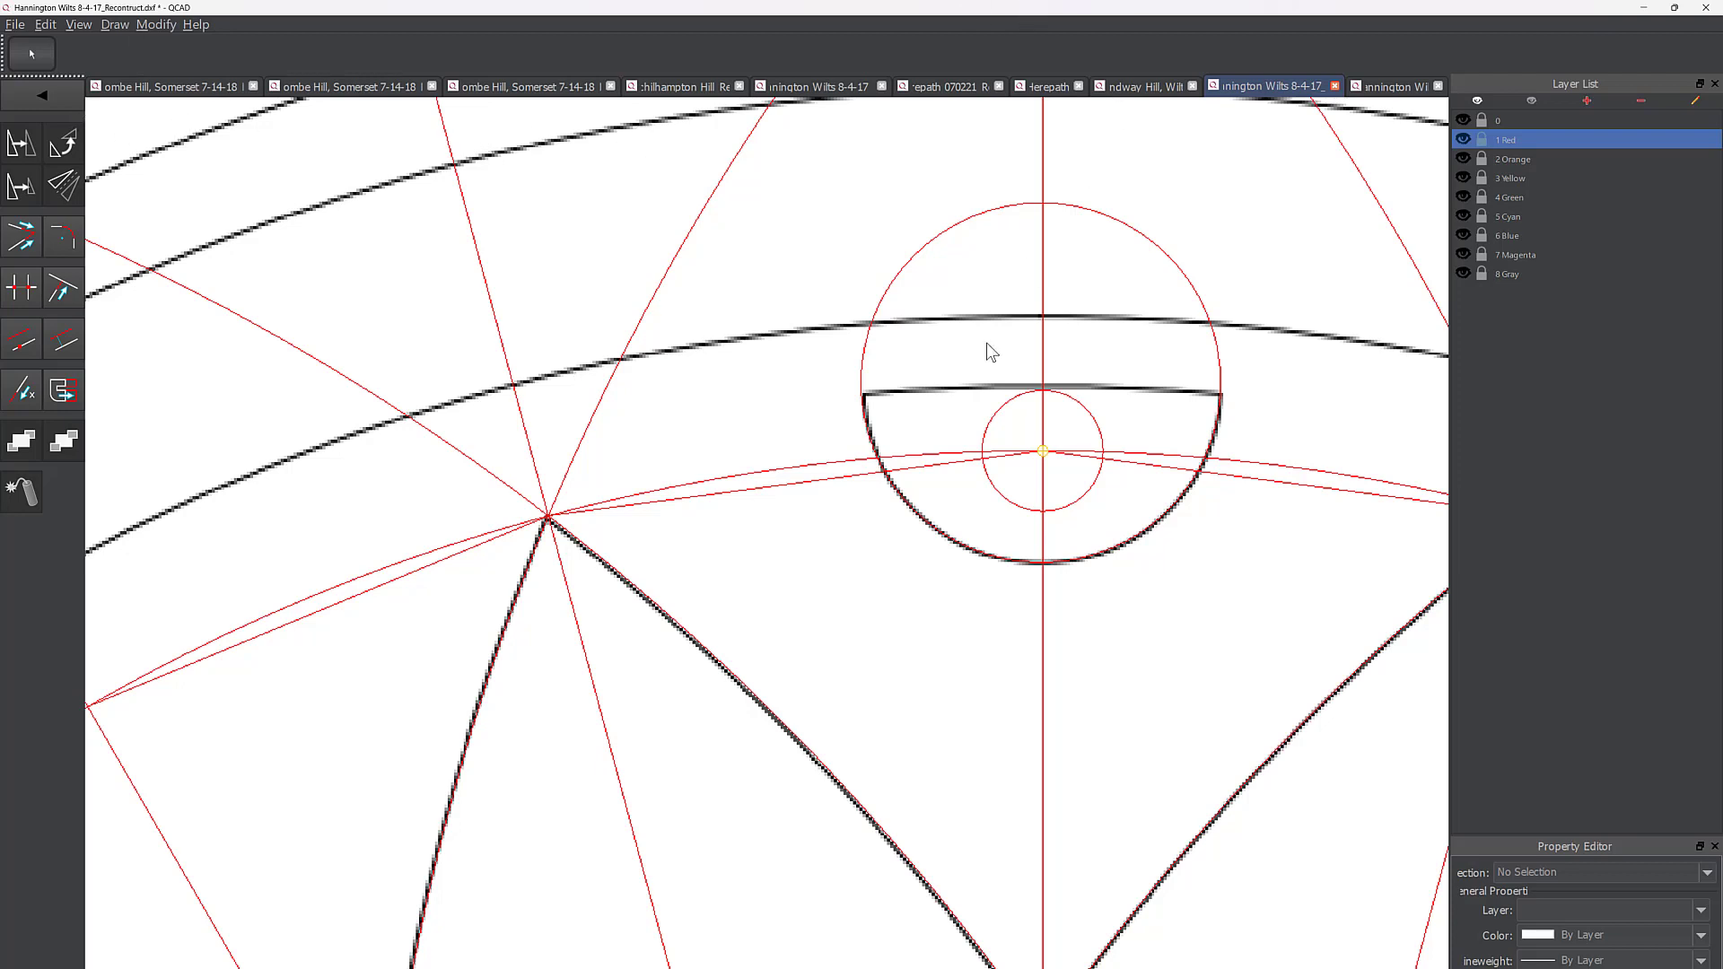
{"action": "scroll", "coordinate": [1243, 508], "scroll_direction": "down", "scroll_amount": 2}
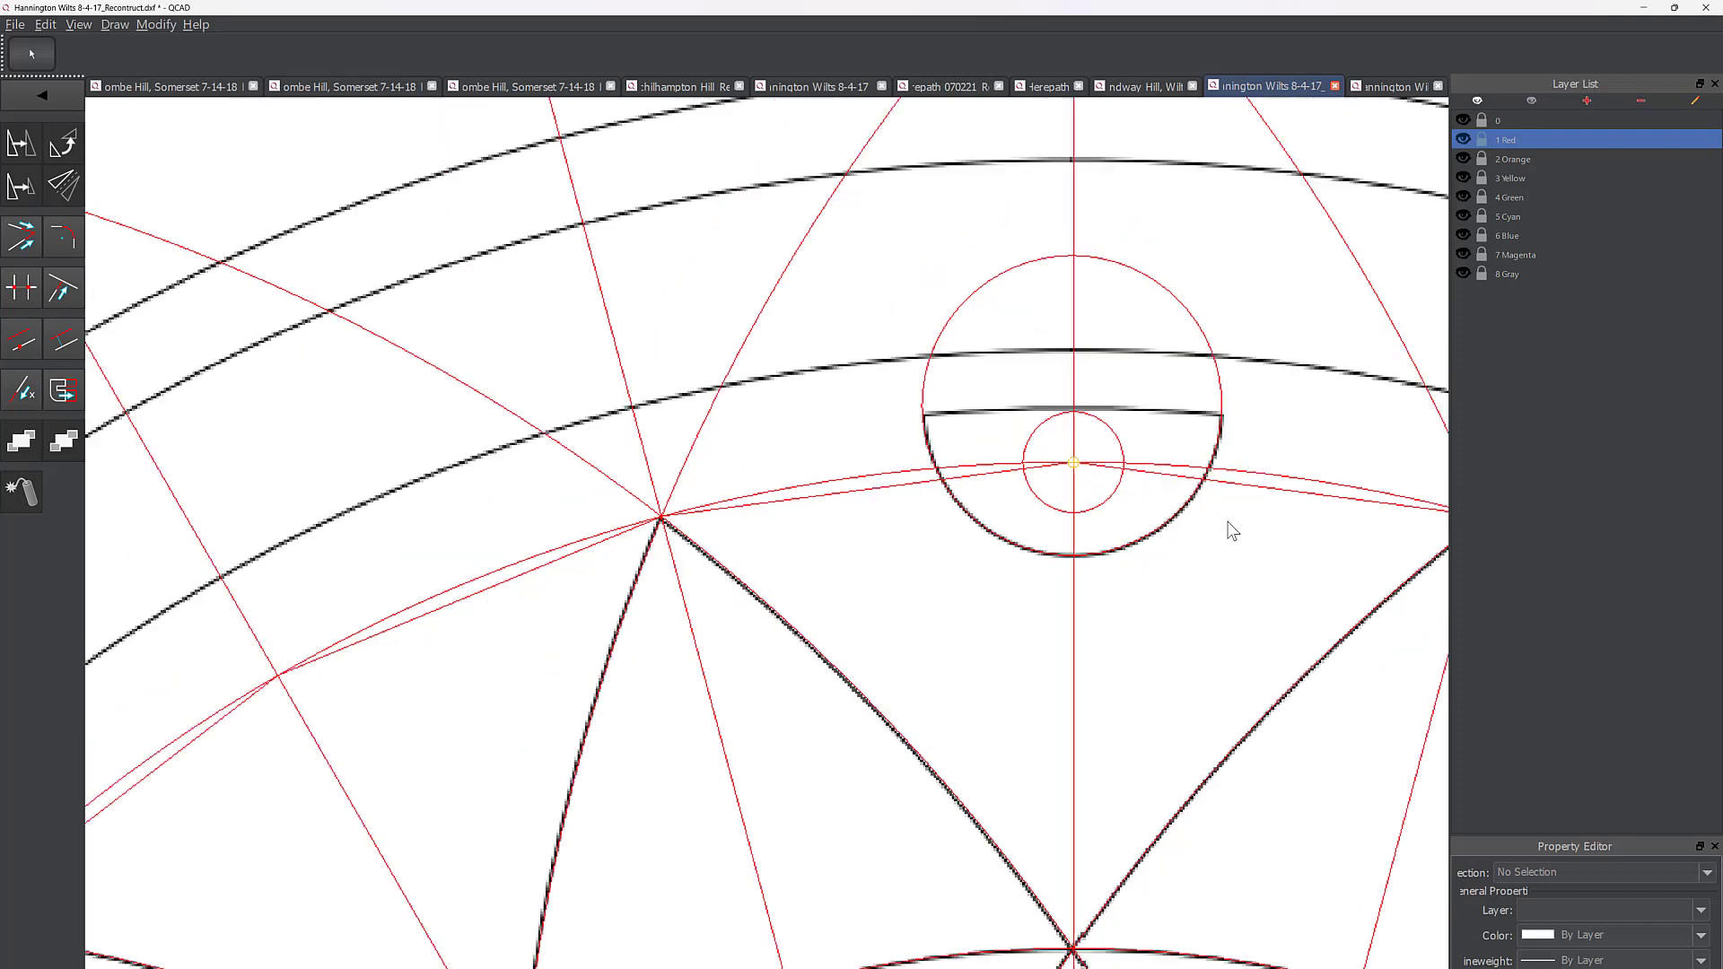
{"action": "middle_click_drag", "start_coordinate": [1212, 628], "coordinate": [1025, 332]}
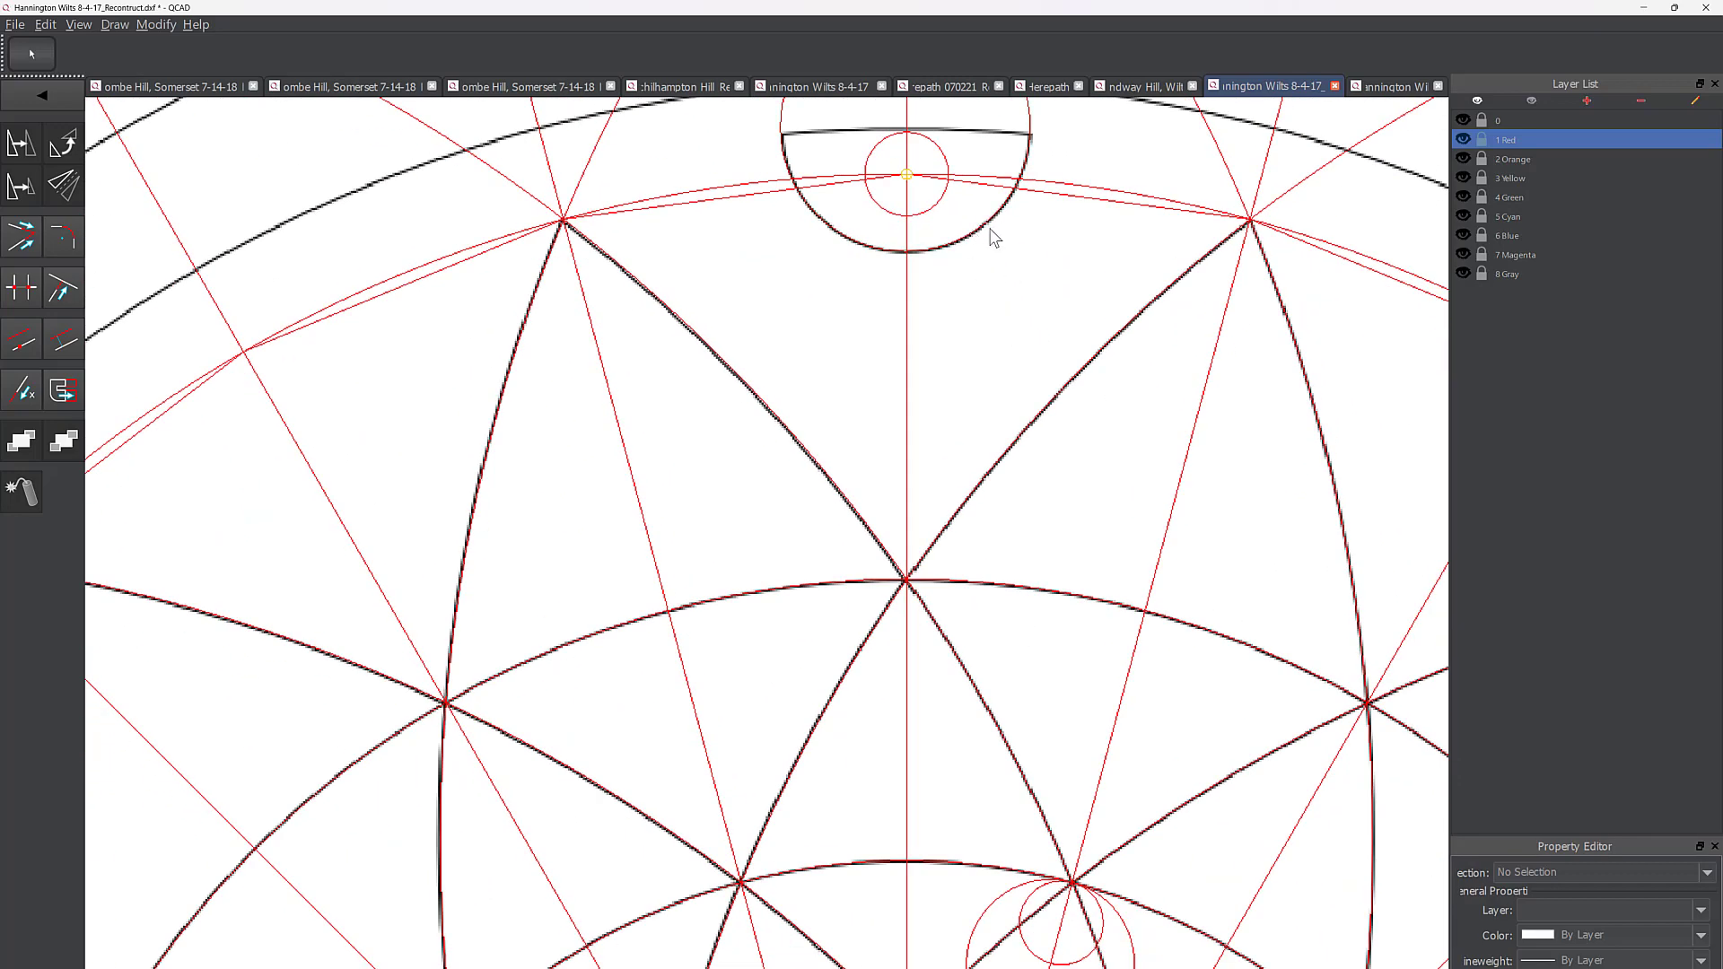
{"action": "scroll", "coordinate": [992, 235], "scroll_direction": "down", "scroll_amount": 1}
{"action": "middle_click_drag", "start_coordinate": [993, 235], "coordinate": [1069, 343]}
Step: Make one copy of the half-disc circle by its centre, placed where the radial line 30° counterclockwise from the top meets the middle inner circle
{"action": "left_click", "coordinate": [1078, 193]}
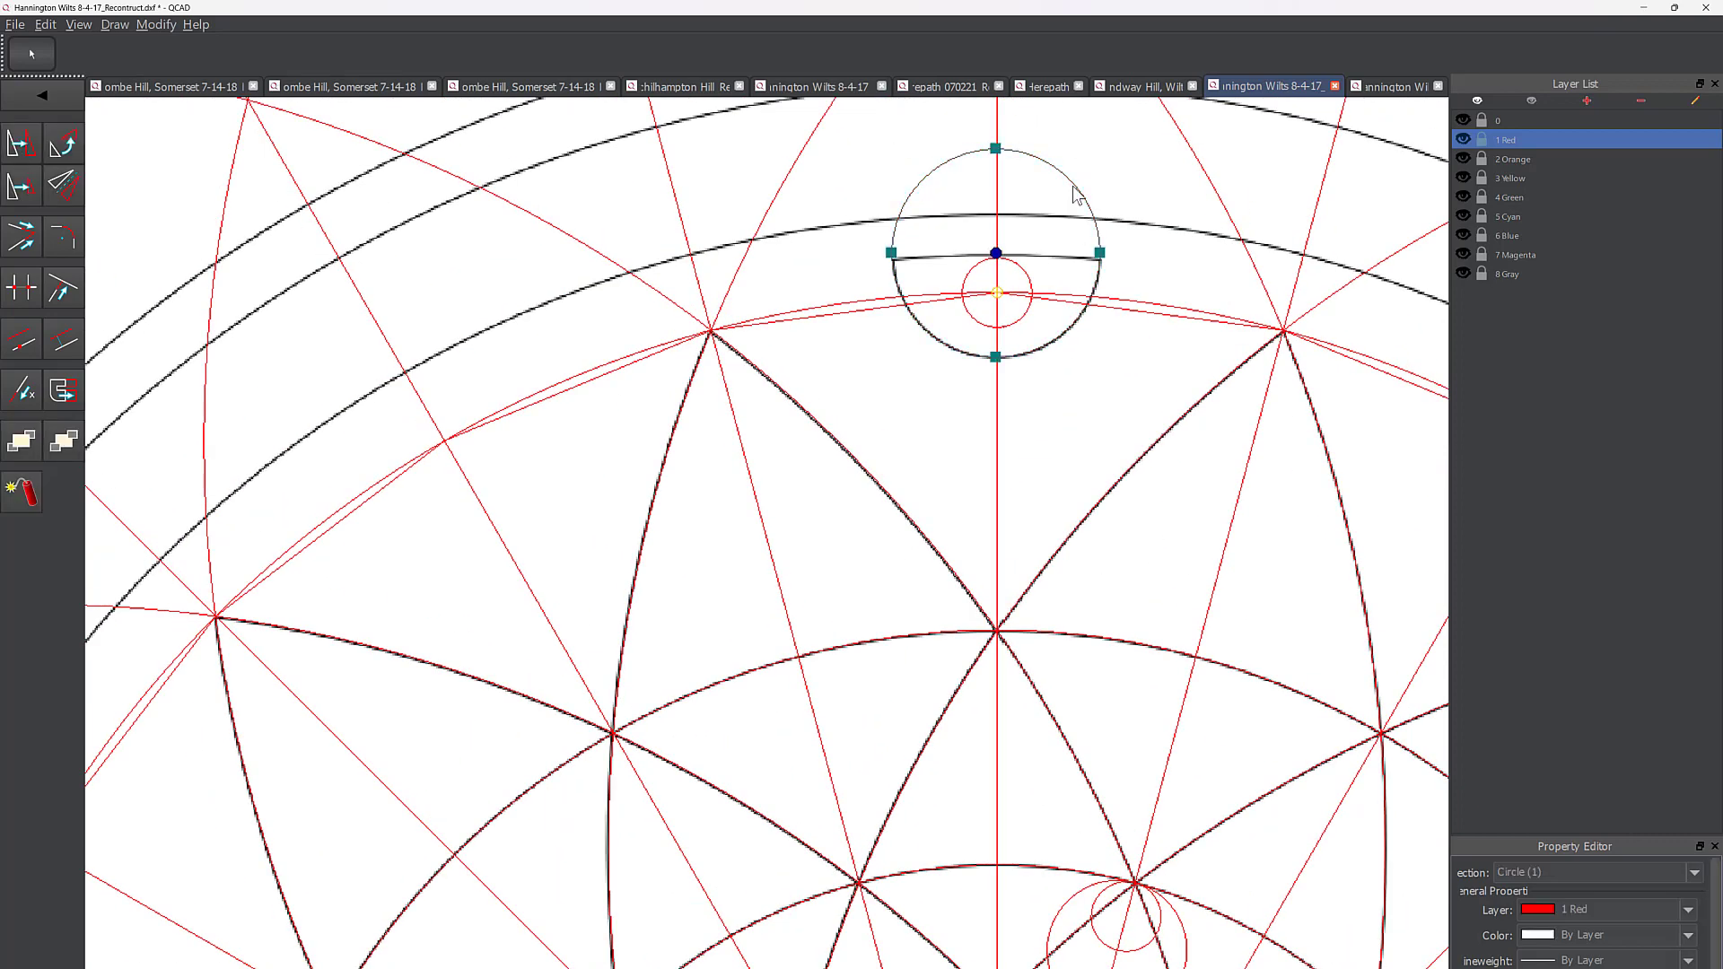
{"action": "left_click", "coordinate": [16, 148]}
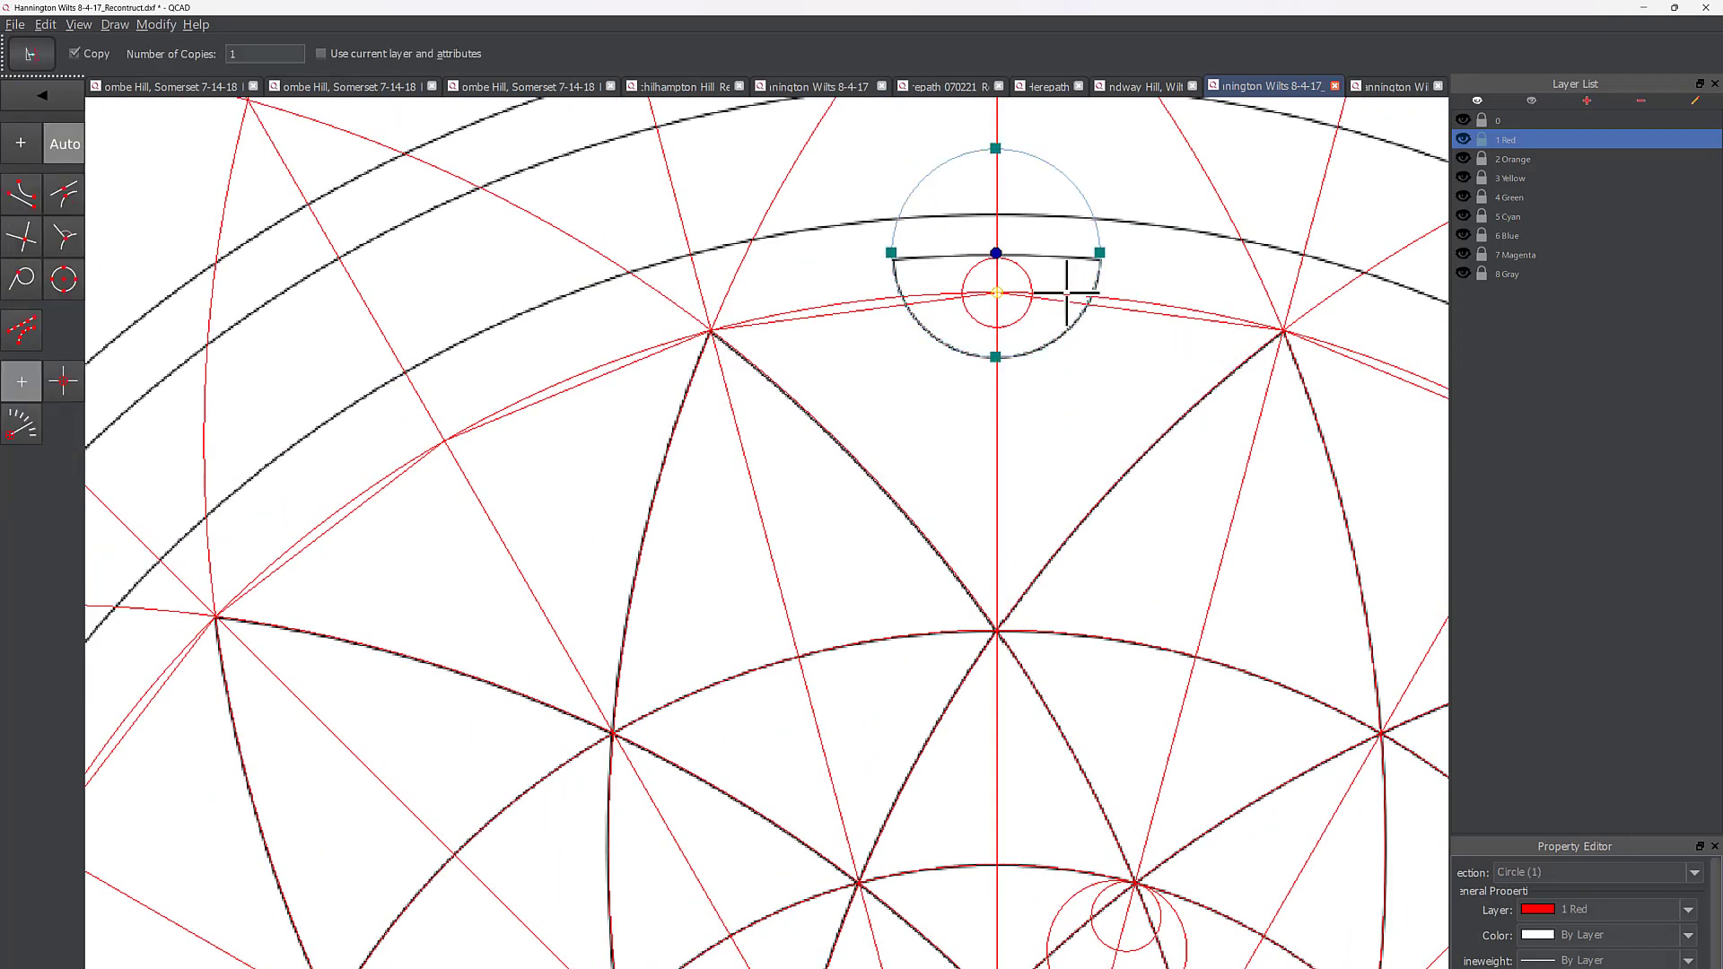
{"action": "scroll", "coordinate": [1111, 577], "scroll_direction": "down", "scroll_amount": 2}
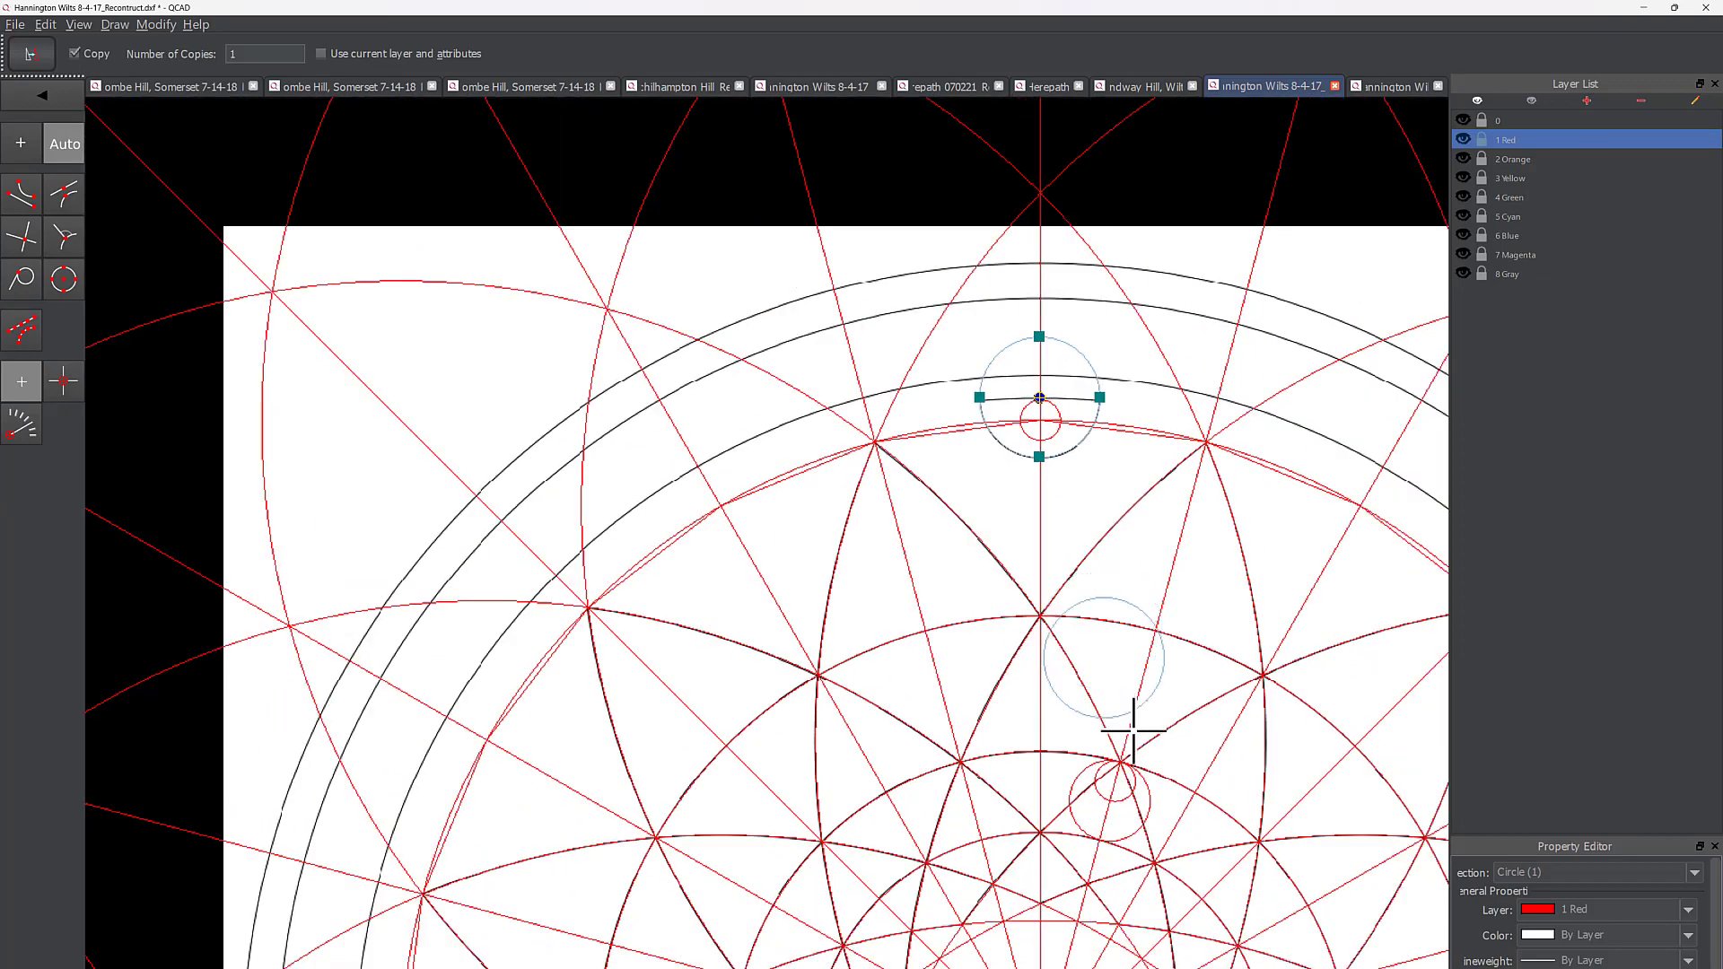
{"action": "middle_click_drag", "start_coordinate": [1117, 696], "coordinate": [1141, 581]}
{"action": "scroll", "coordinate": [1125, 627], "scroll_direction": "up", "scroll_amount": 2}
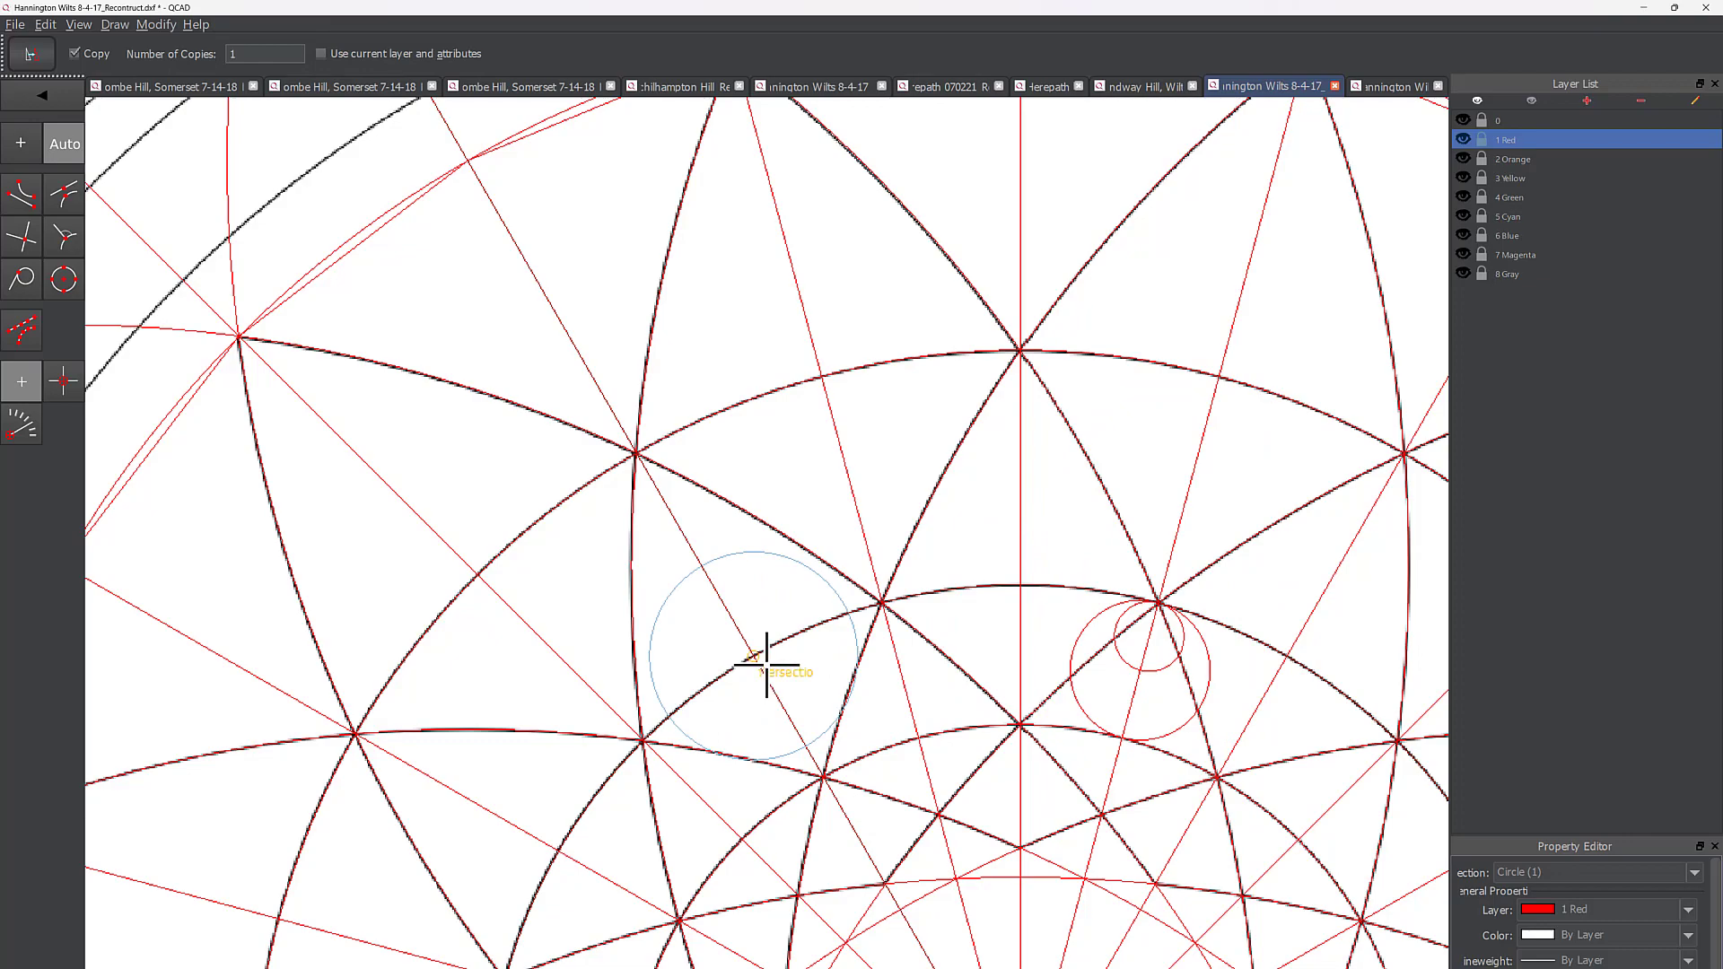
{"action": "middle_click_drag", "start_coordinate": [868, 553], "coordinate": [1094, 326]}
{"action": "scroll", "coordinate": [976, 471], "scroll_direction": "up", "scroll_amount": 2}
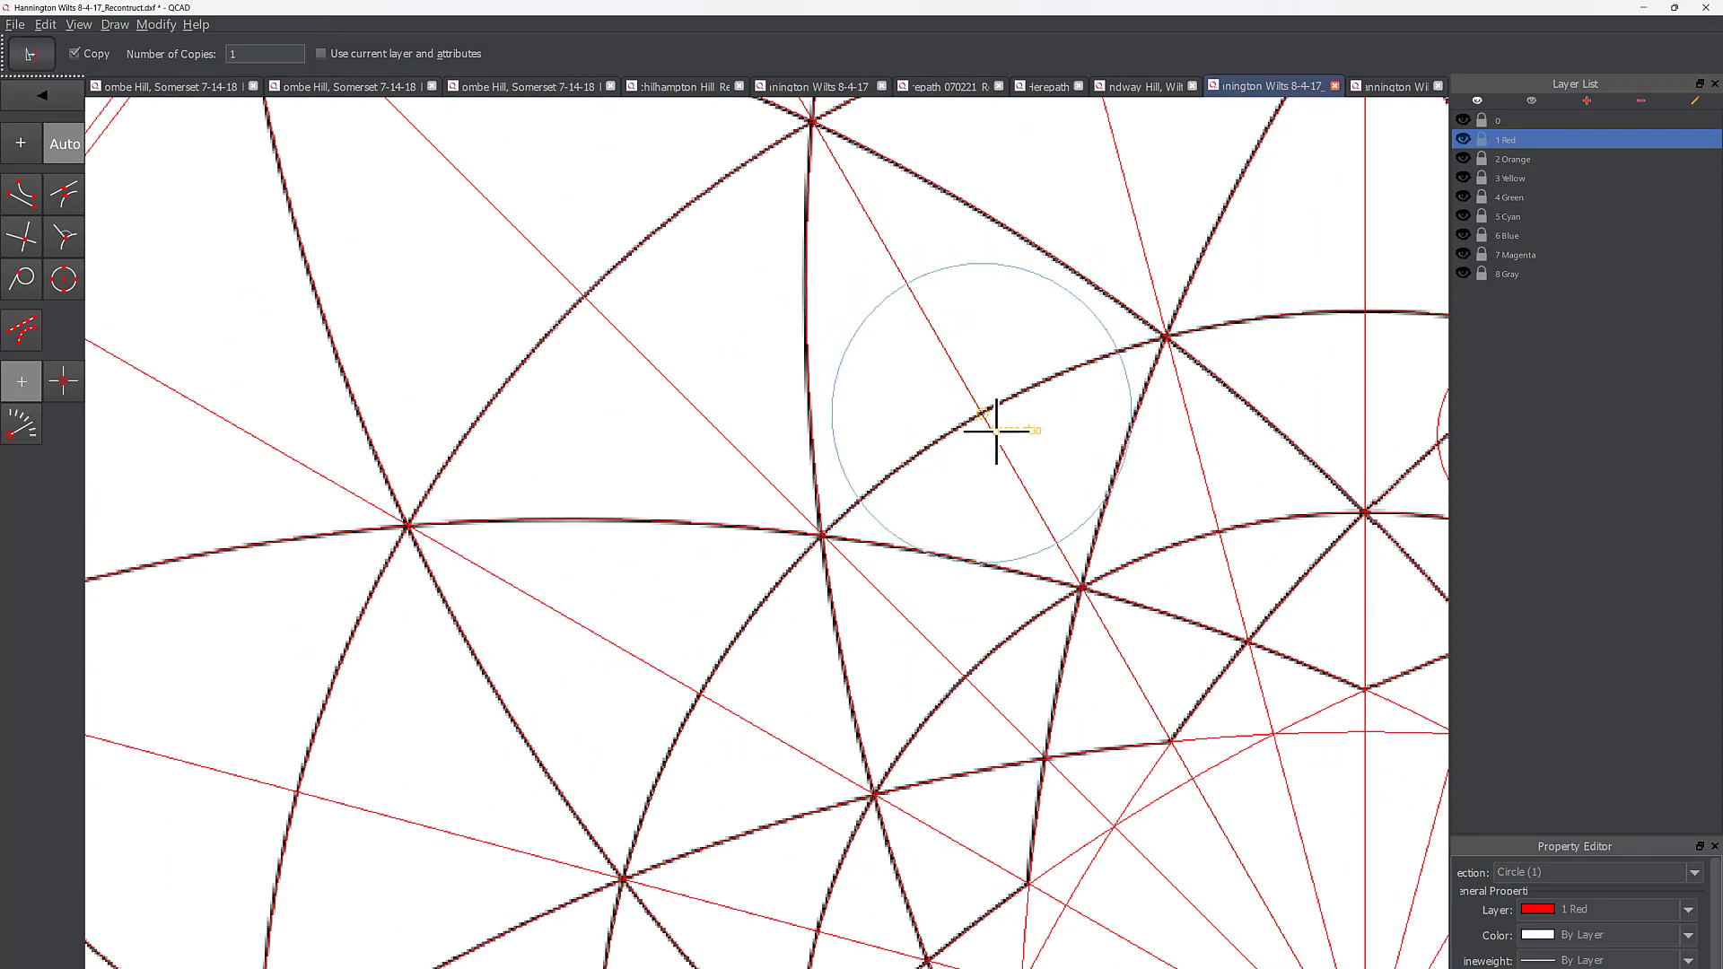
{"action": "scroll", "coordinate": [997, 431], "scroll_direction": "up", "scroll_amount": 1}
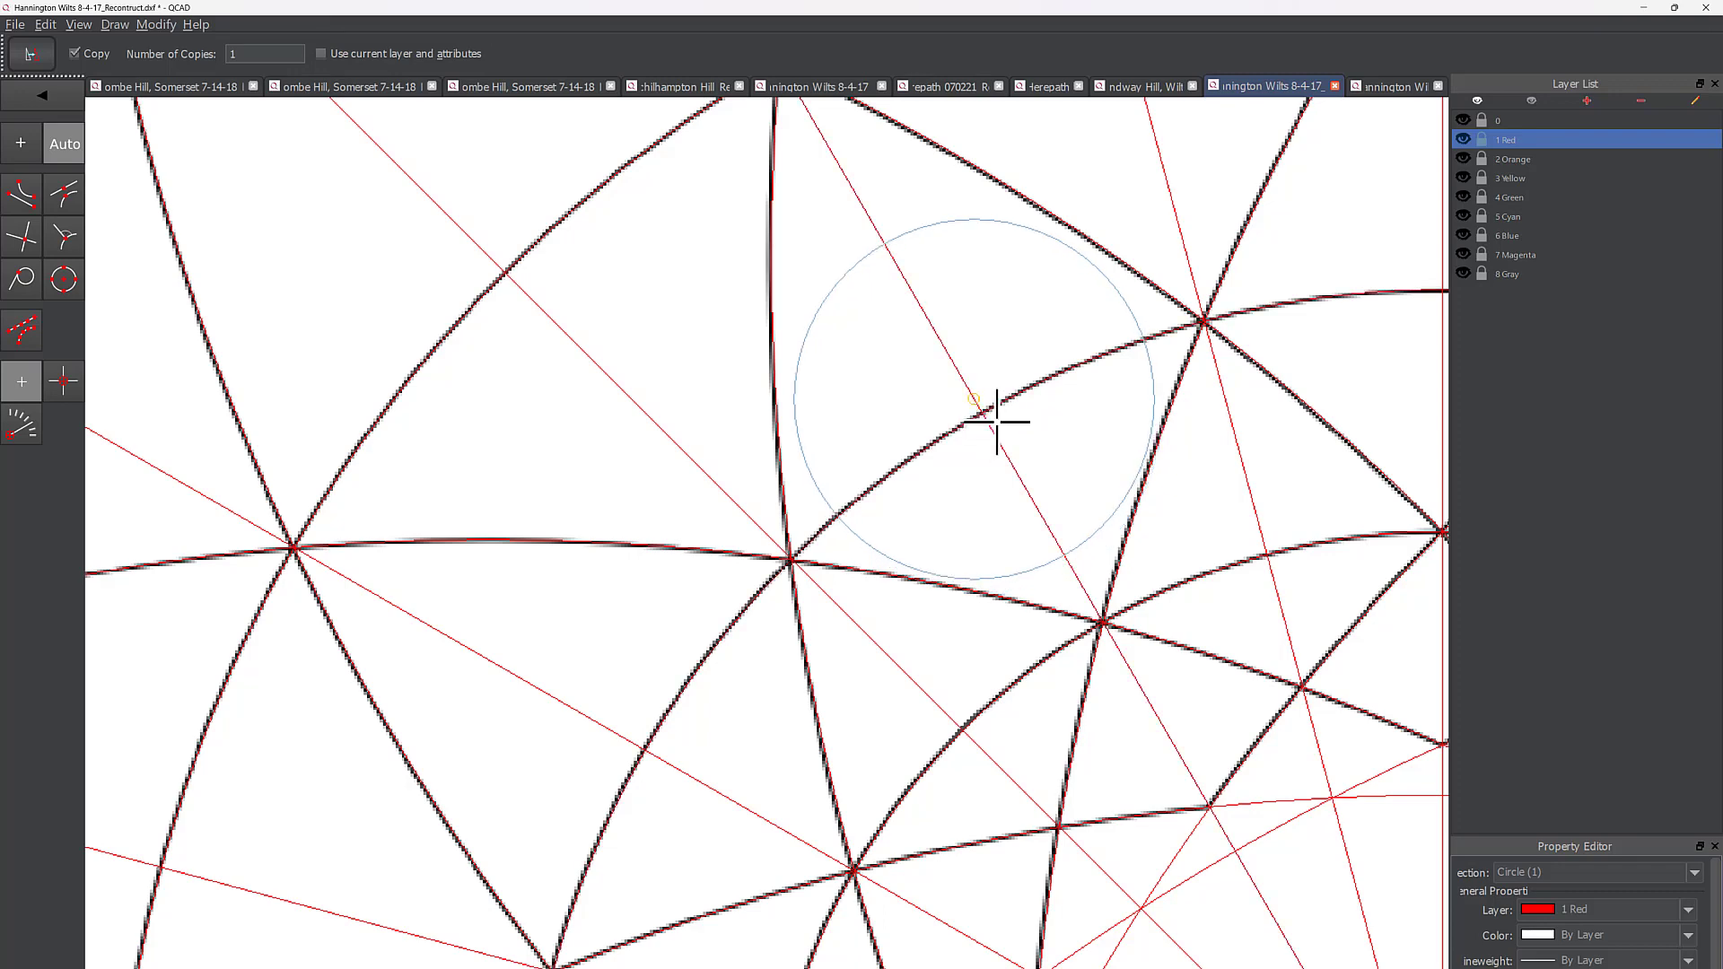
{"action": "scroll", "coordinate": [996, 421], "scroll_direction": "up", "scroll_amount": 3}
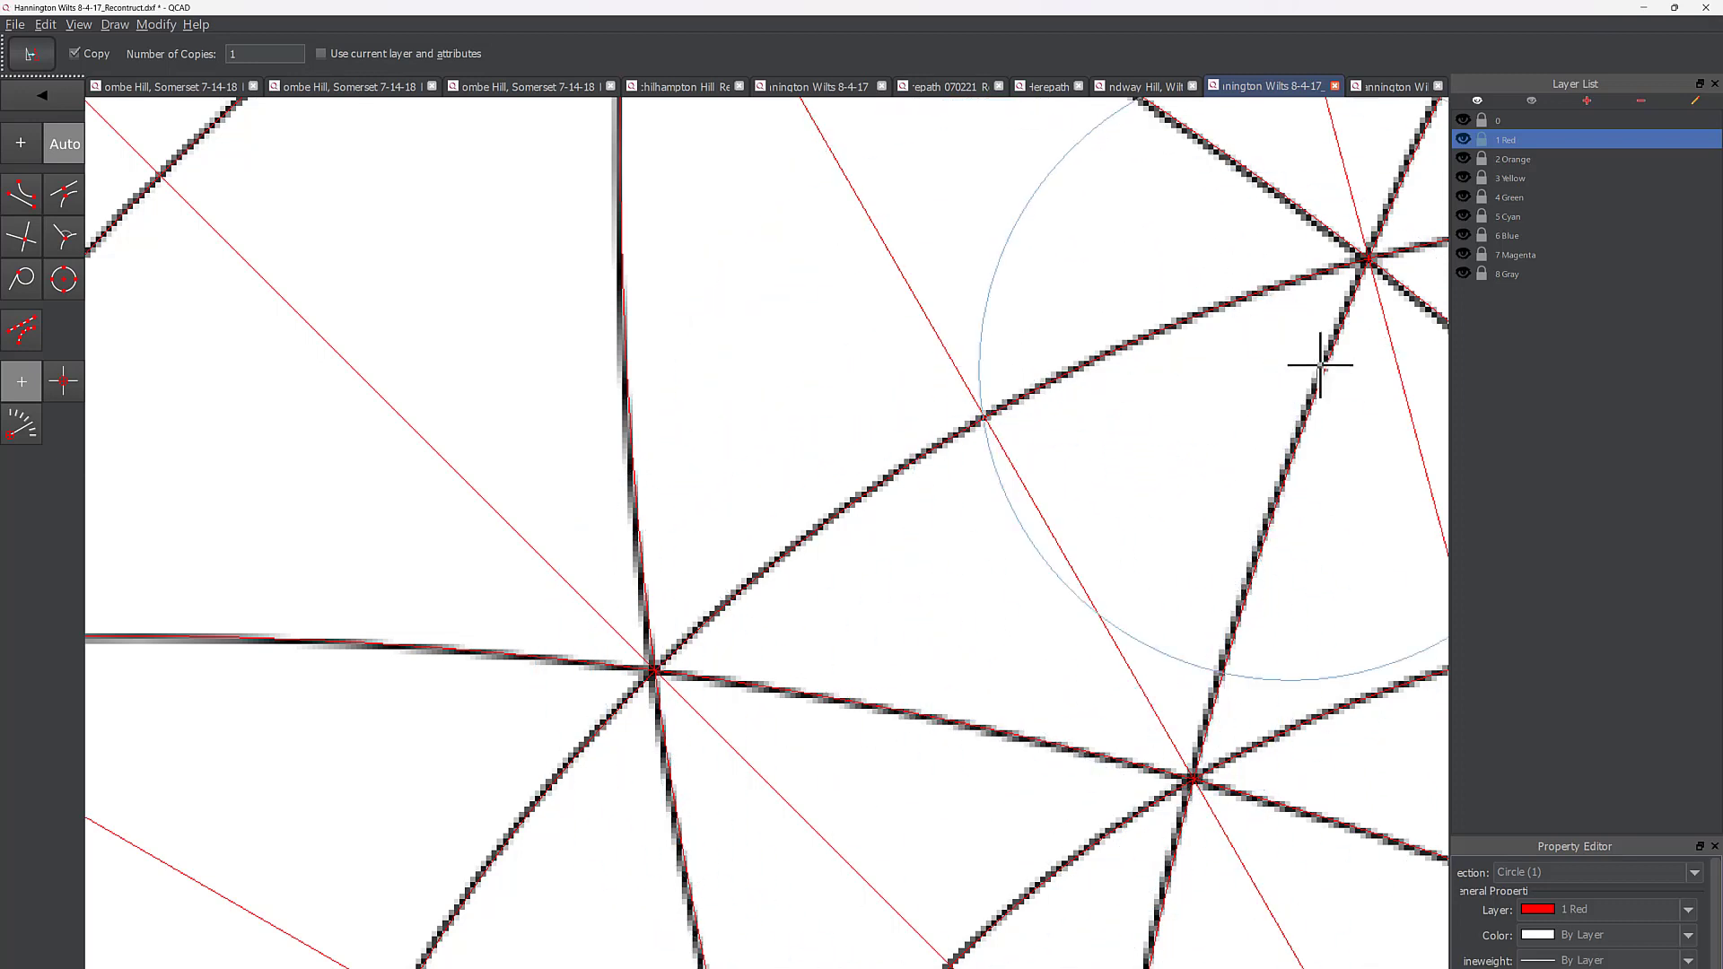
{"action": "left_click", "coordinate": [999, 435]}
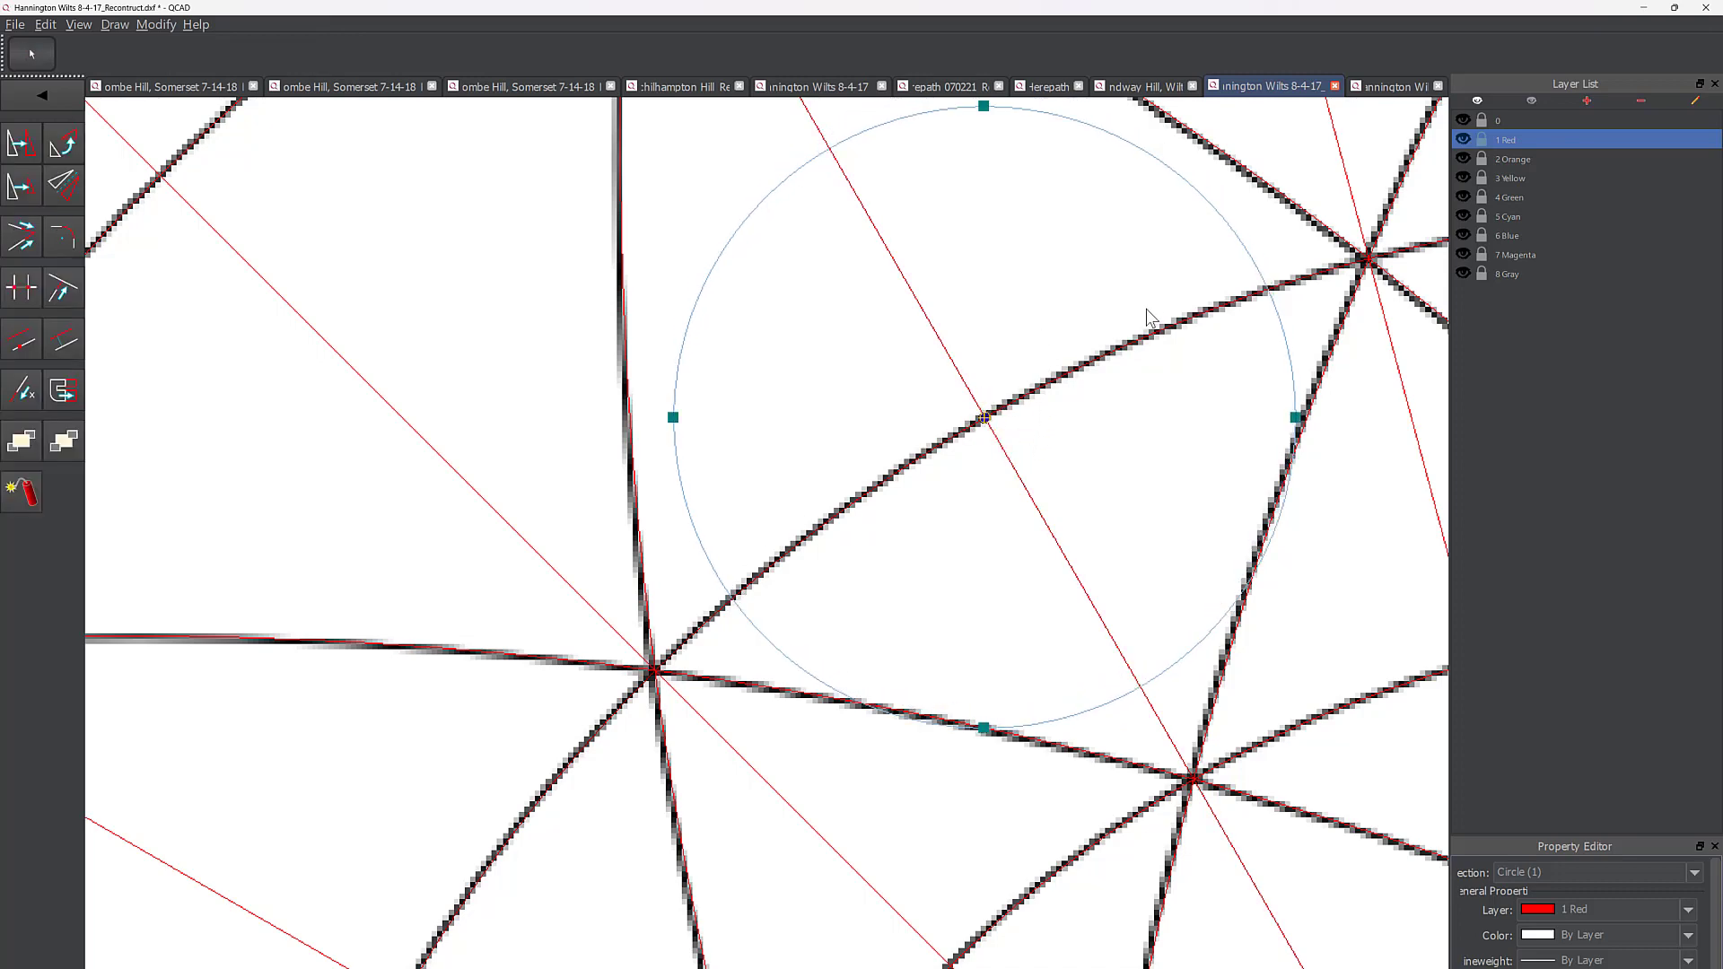
Step: Draw a centre-point circle where the radial line 60° counterclockwise from the top meets the middle inner circle, reaching the neighbouring petal arc's perpendicular point
{"action": "scroll", "coordinate": [1147, 311], "scroll_direction": "down", "scroll_amount": 1}
{"action": "key", "text": "Escape"}
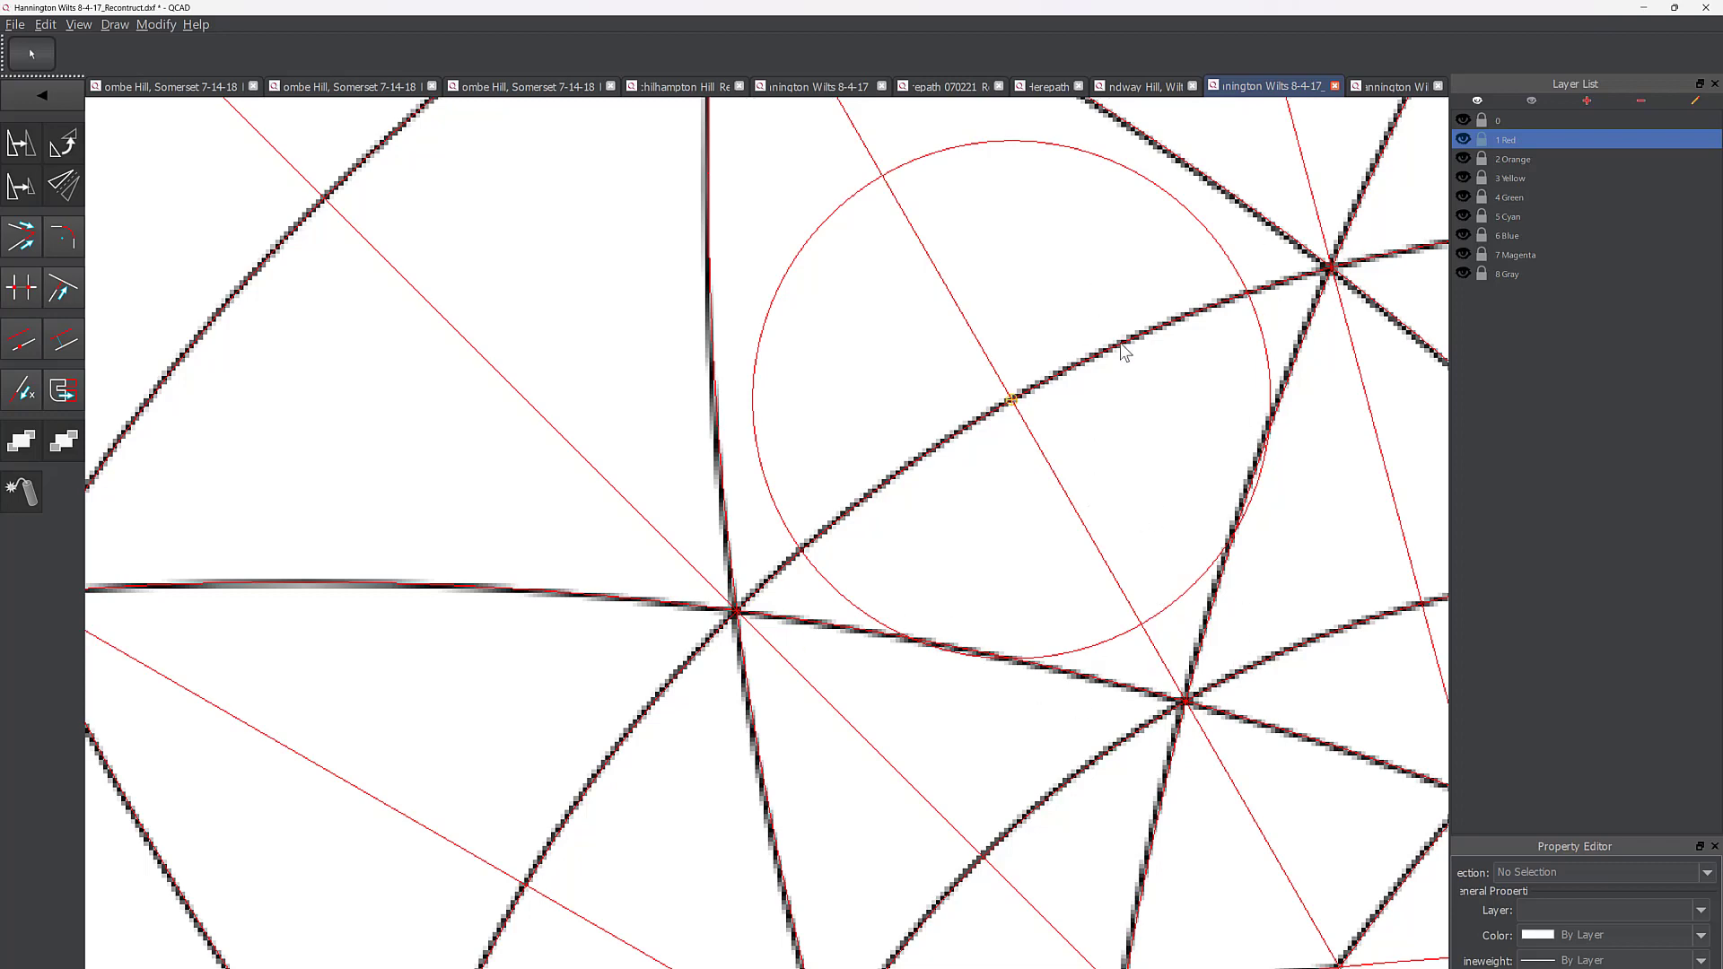
{"action": "scroll", "coordinate": [1125, 352], "scroll_direction": "down", "scroll_amount": 3}
{"action": "middle_click_drag", "start_coordinate": [1080, 481], "coordinate": [1031, 427]}
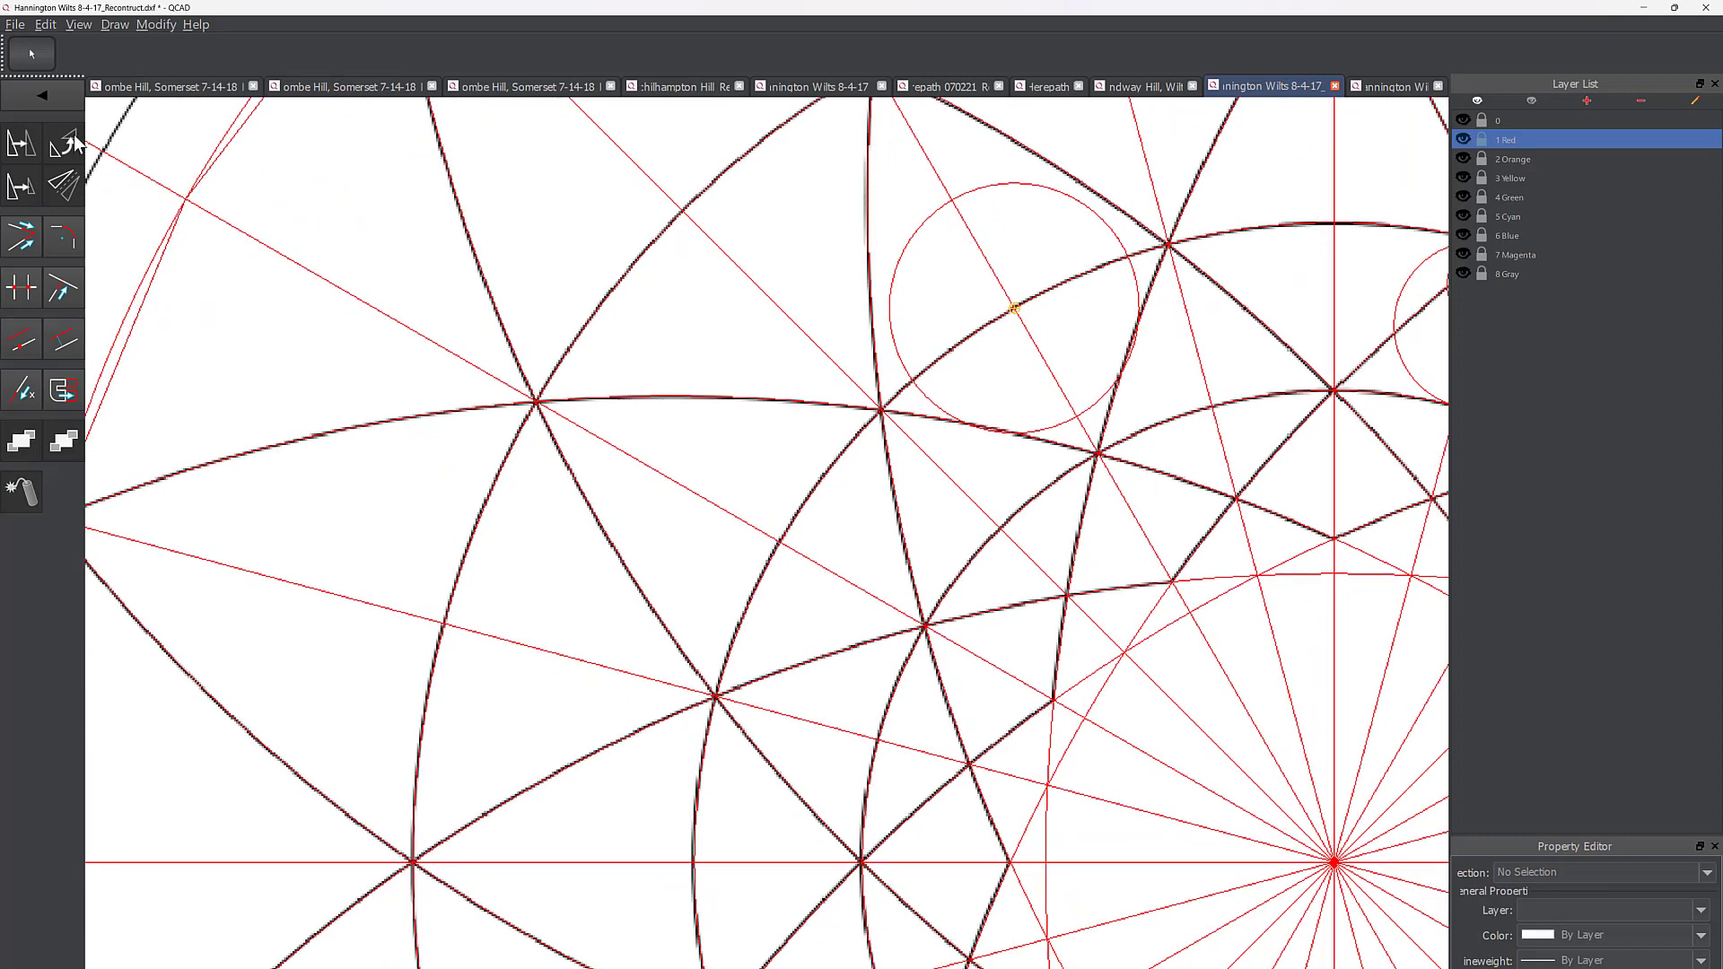
{"action": "left_click", "coordinate": [63, 100]}
{"action": "left_click", "coordinate": [20, 147]}
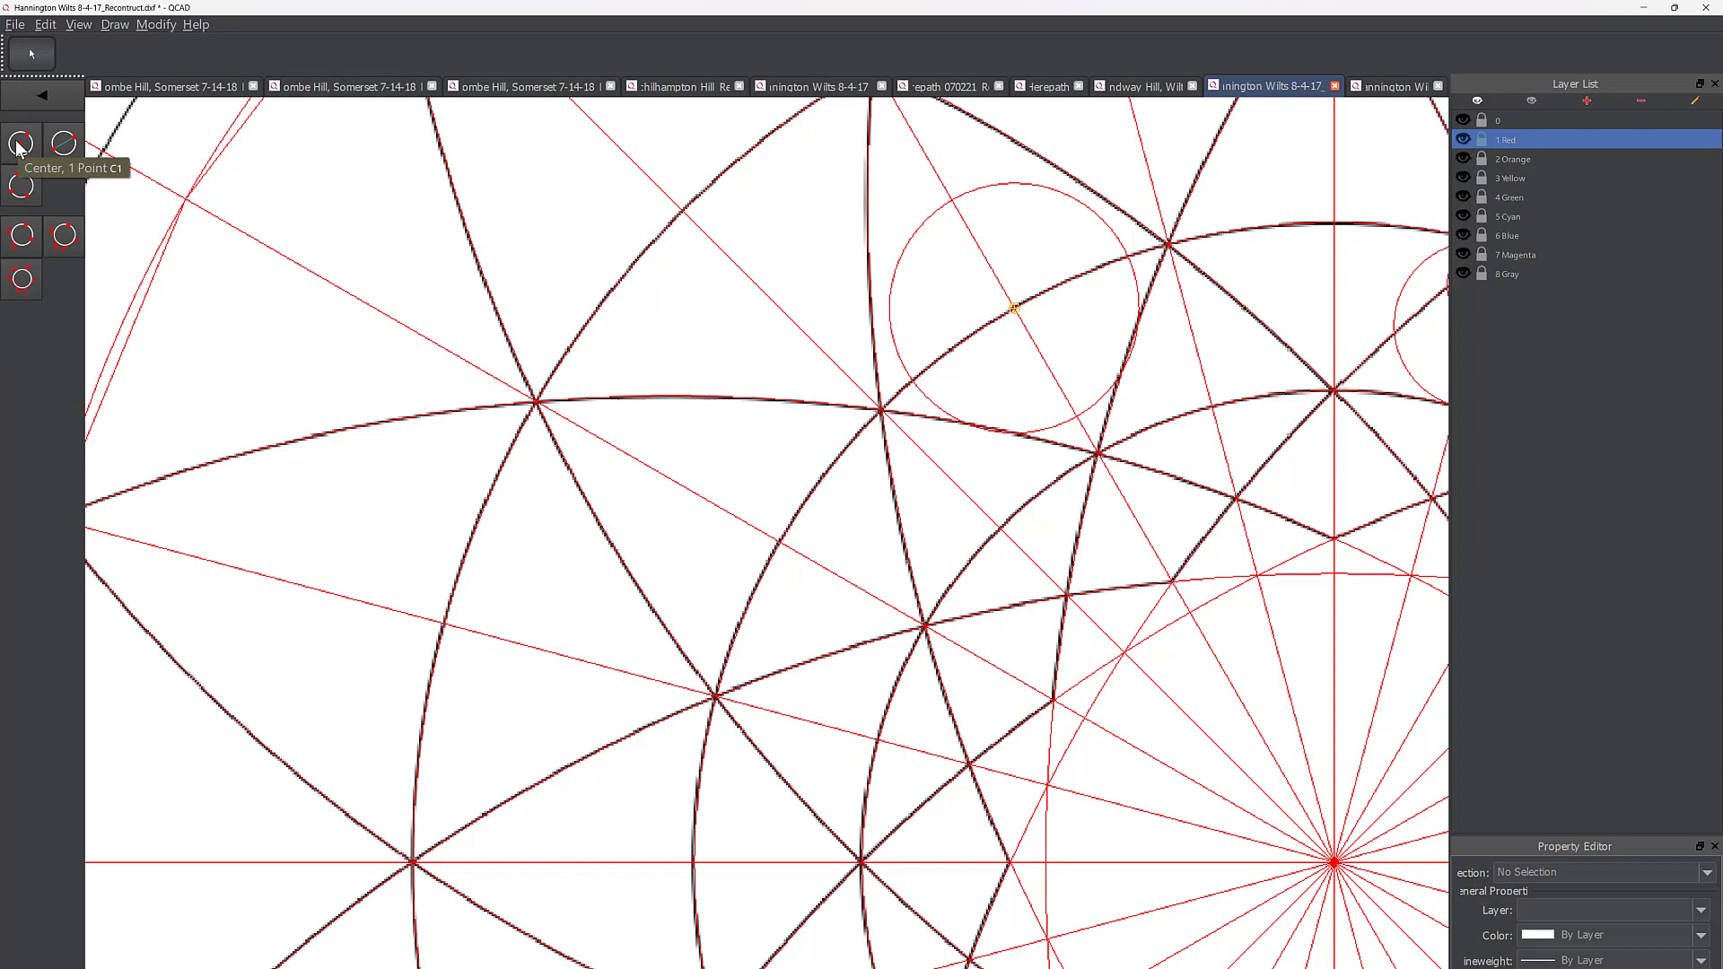
{"action": "left_click", "coordinate": [19, 144]}
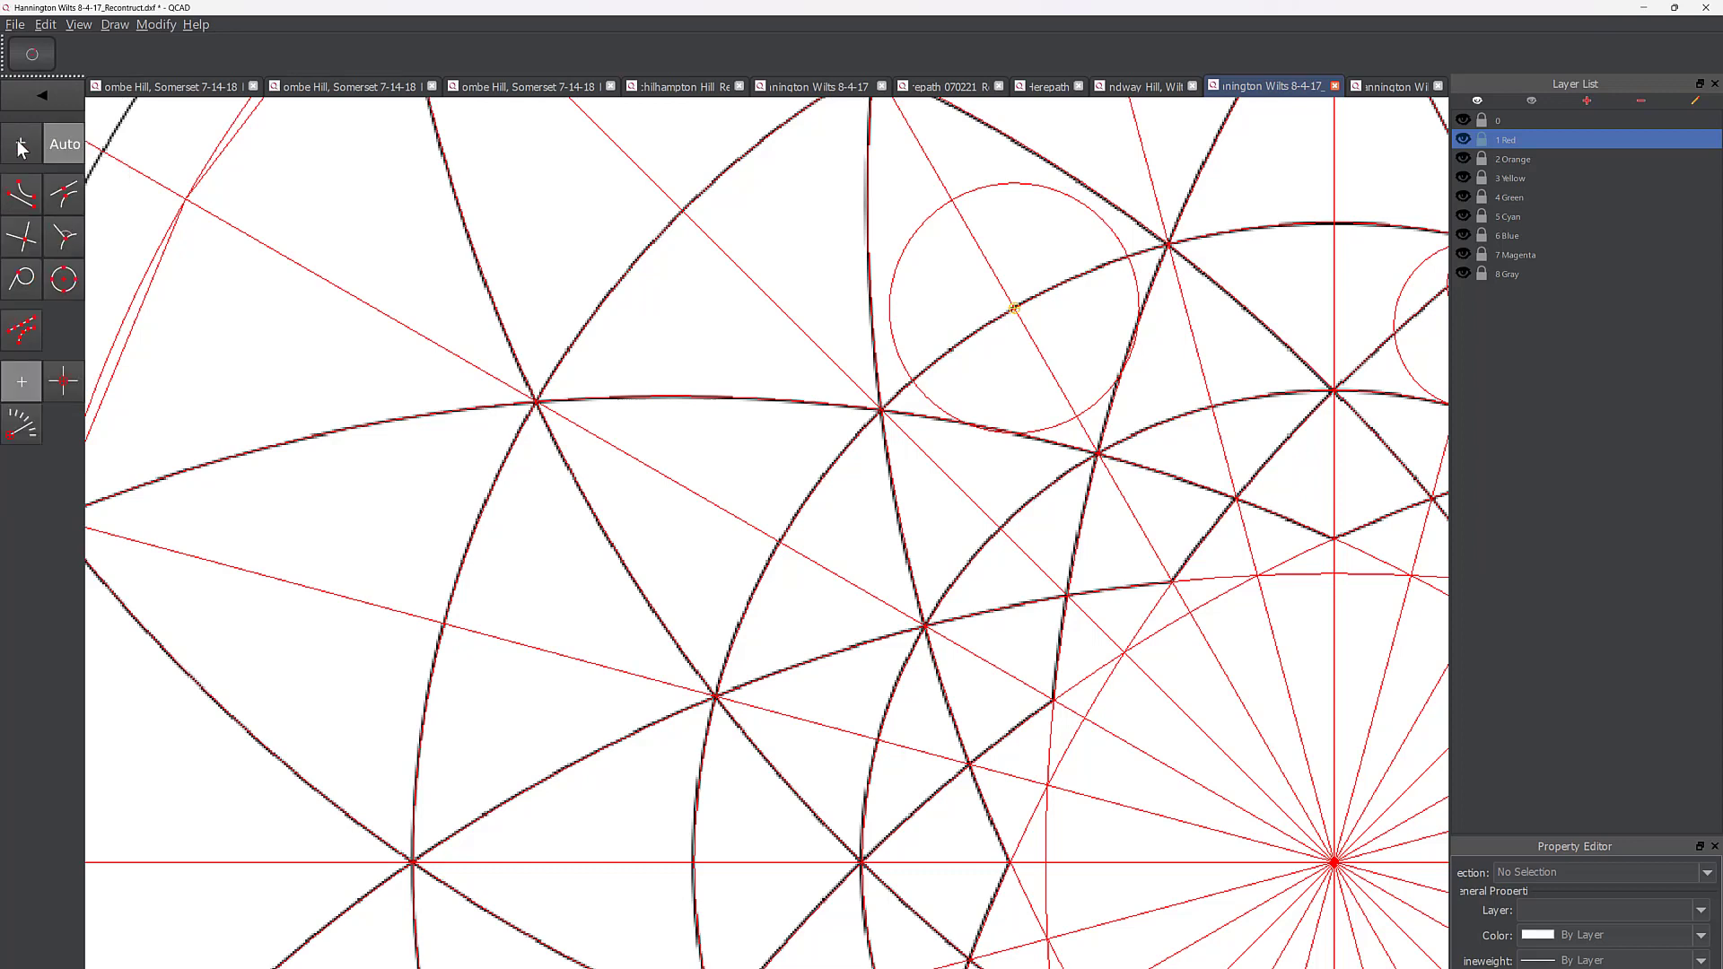
{"action": "left_click", "coordinate": [780, 542]}
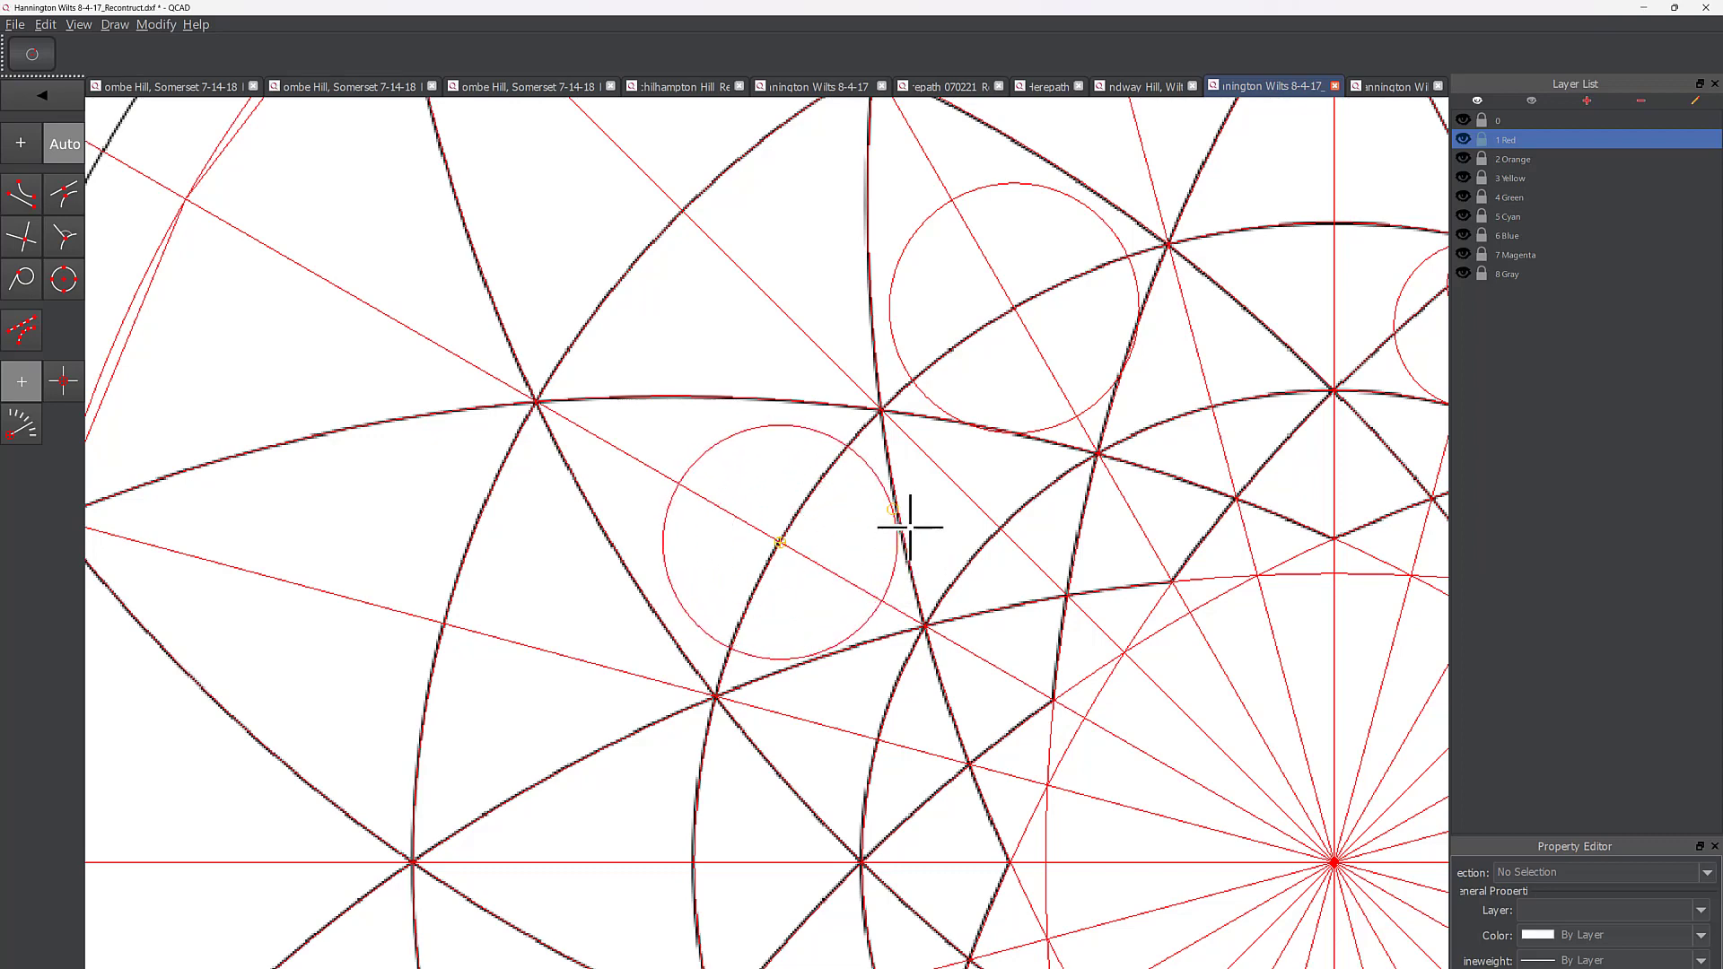
{"action": "scroll", "coordinate": [908, 522], "scroll_direction": "up", "scroll_amount": 5}
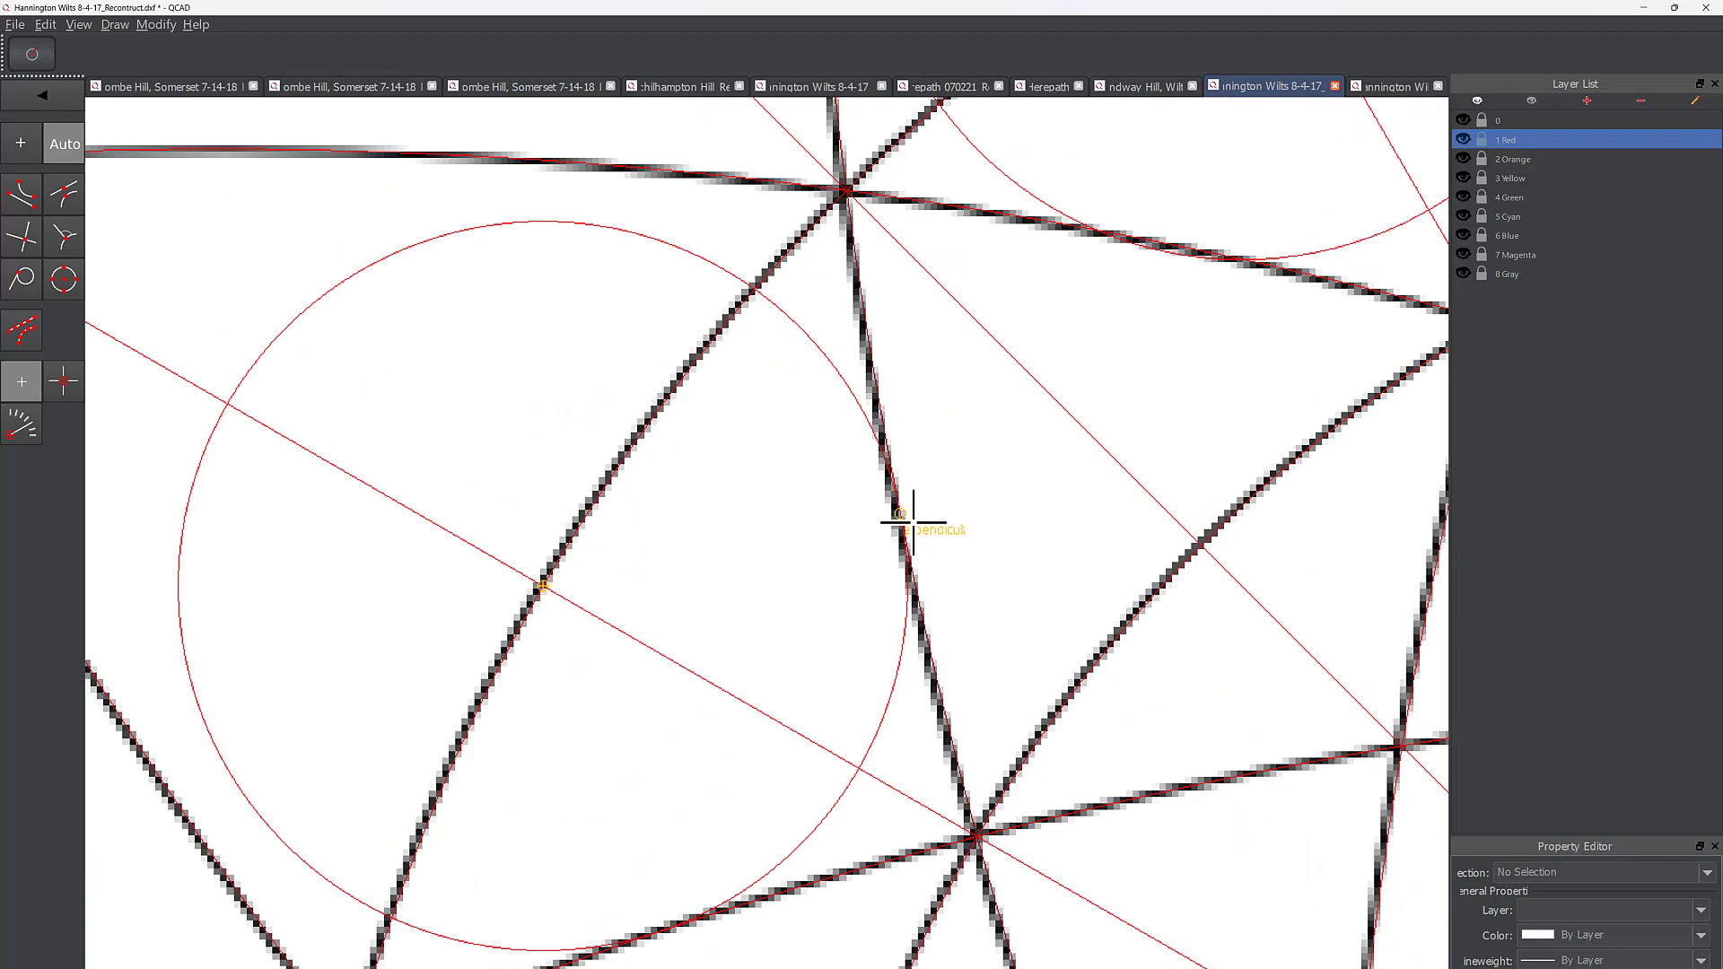
{"action": "left_click", "coordinate": [913, 522]}
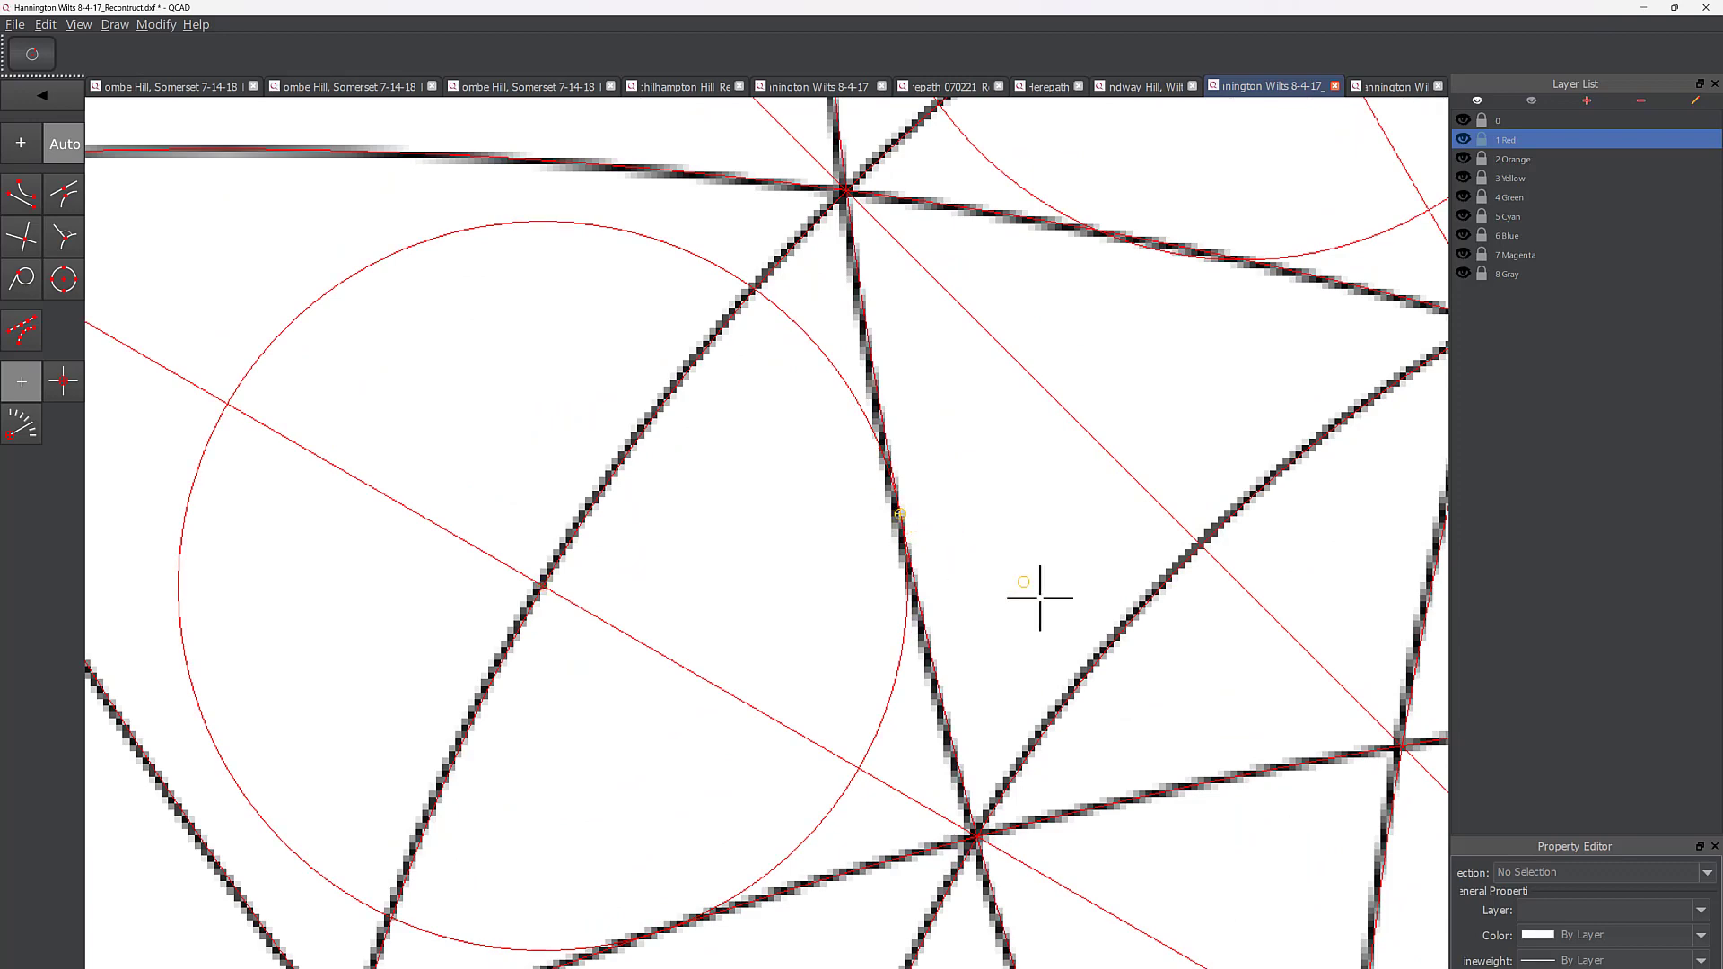
{"action": "right_click", "coordinate": [1040, 597]}
Step: Make one copy of the new circle by its centre, placed where the vertical radial line meets the small circle's top at the half-disc's upper edge
{"action": "scroll", "coordinate": [1028, 565], "scroll_direction": "down", "scroll_amount": 6}
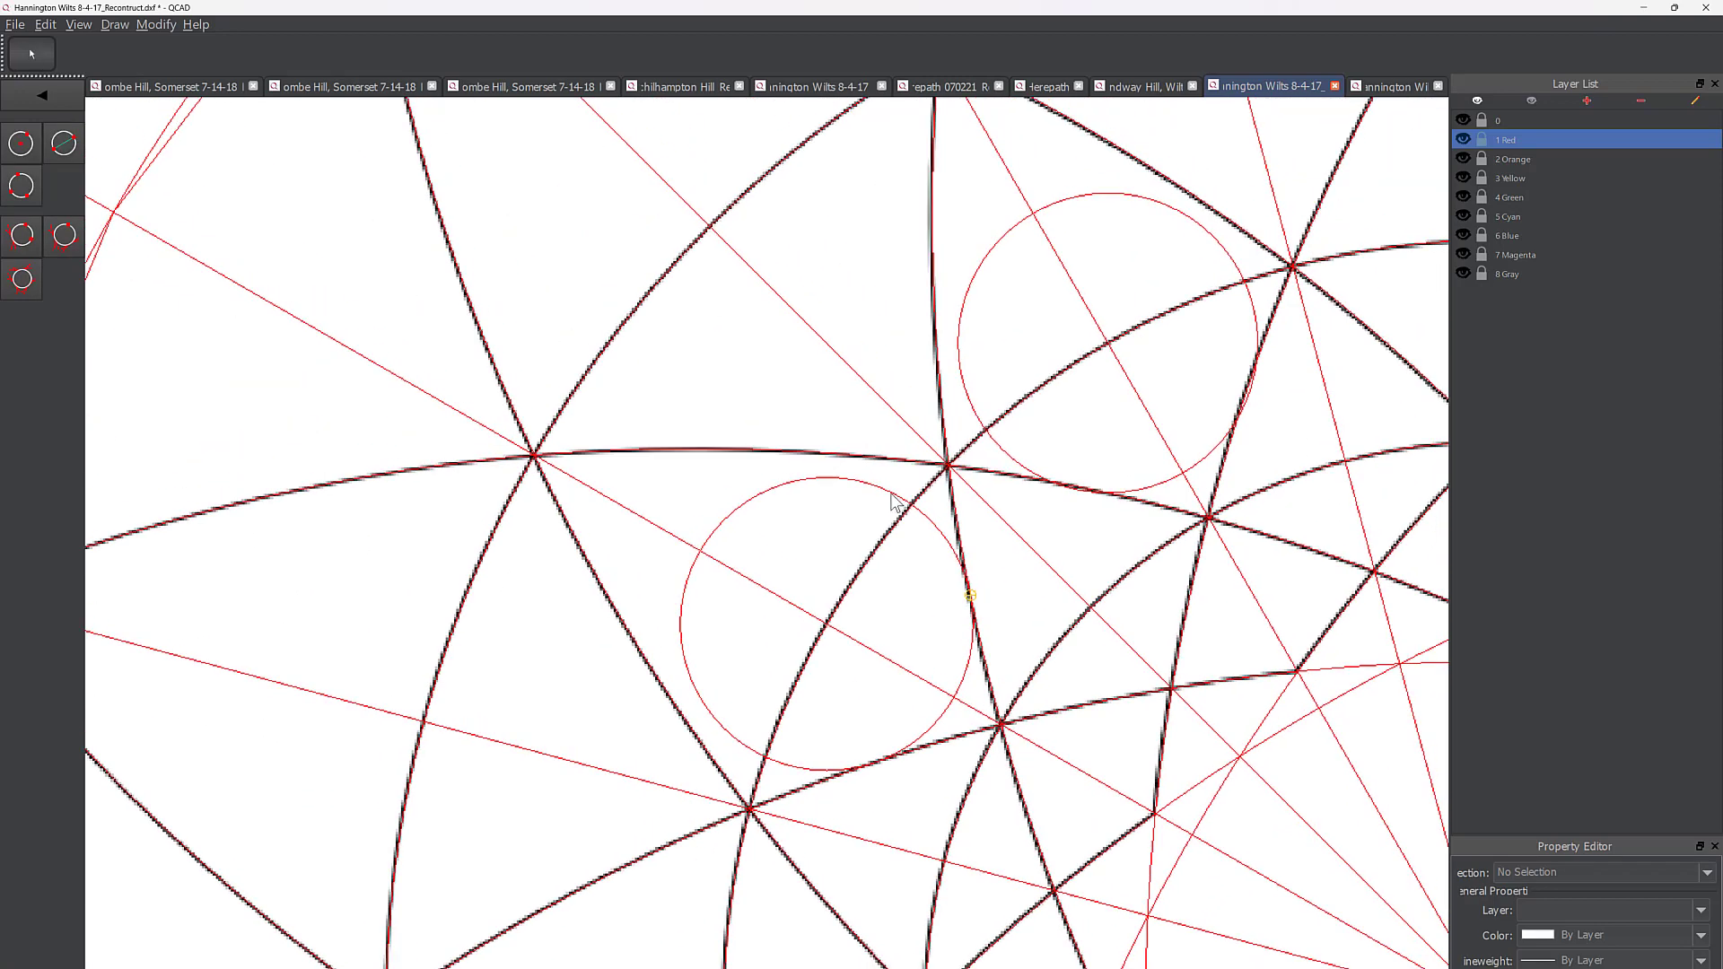
{"action": "left_click", "coordinate": [892, 495]}
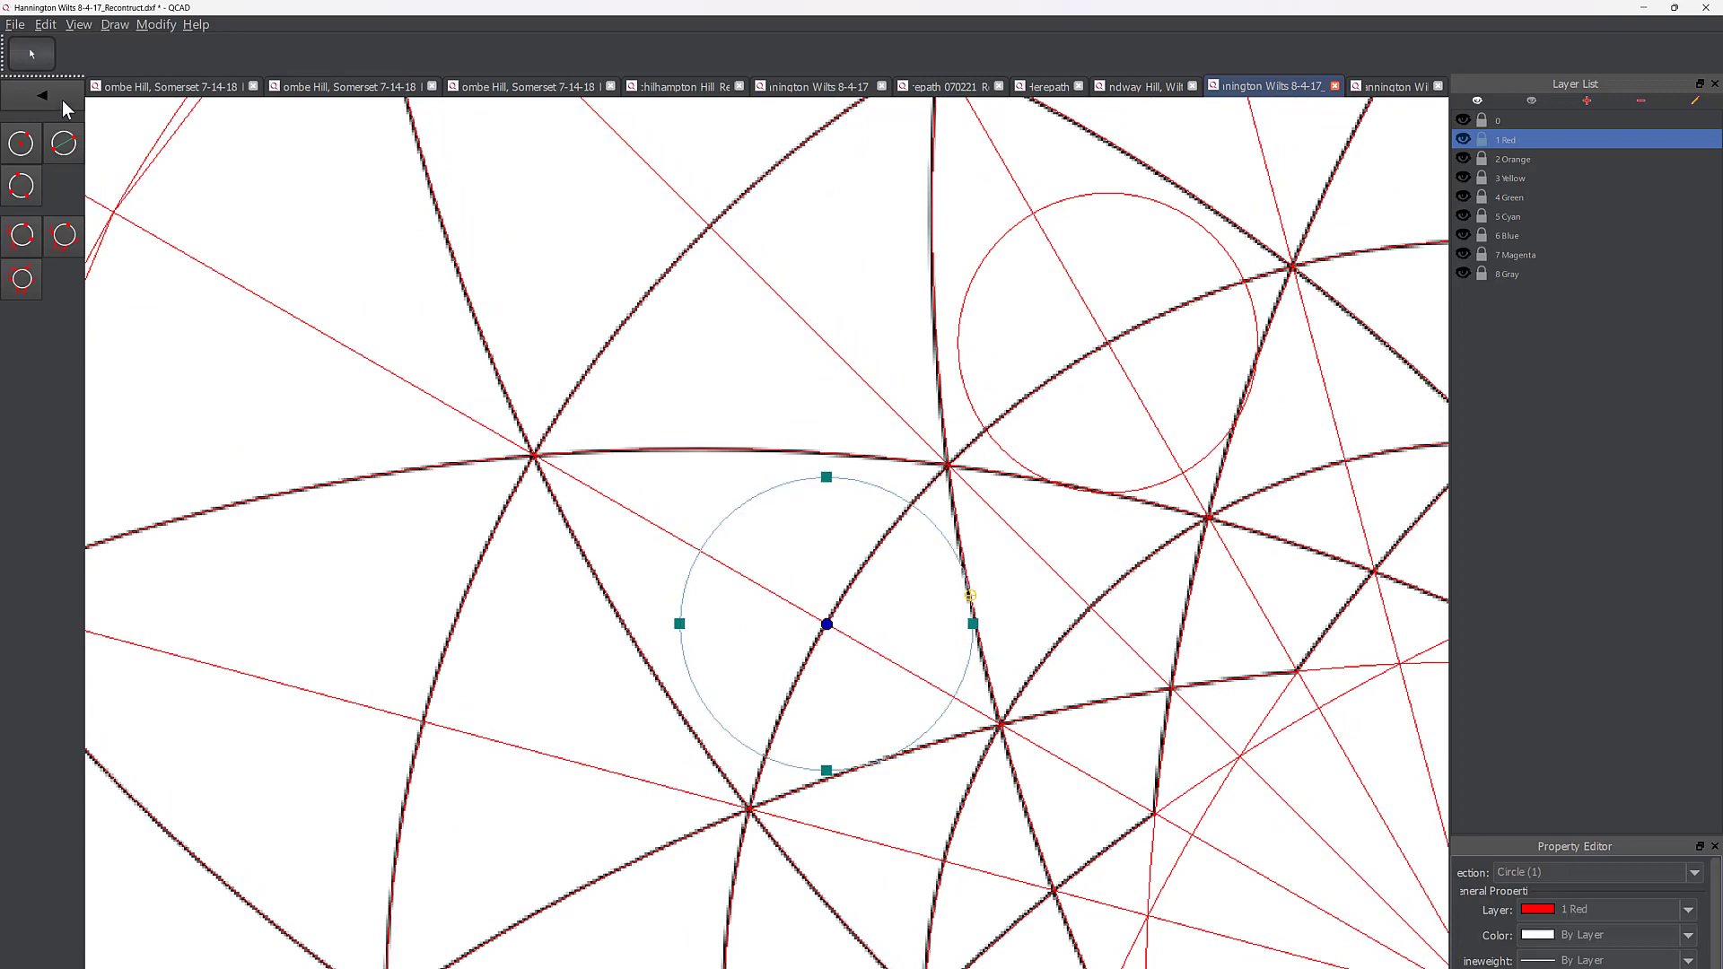
{"action": "left_click", "coordinate": [49, 95]}
{"action": "left_click", "coordinate": [65, 338]}
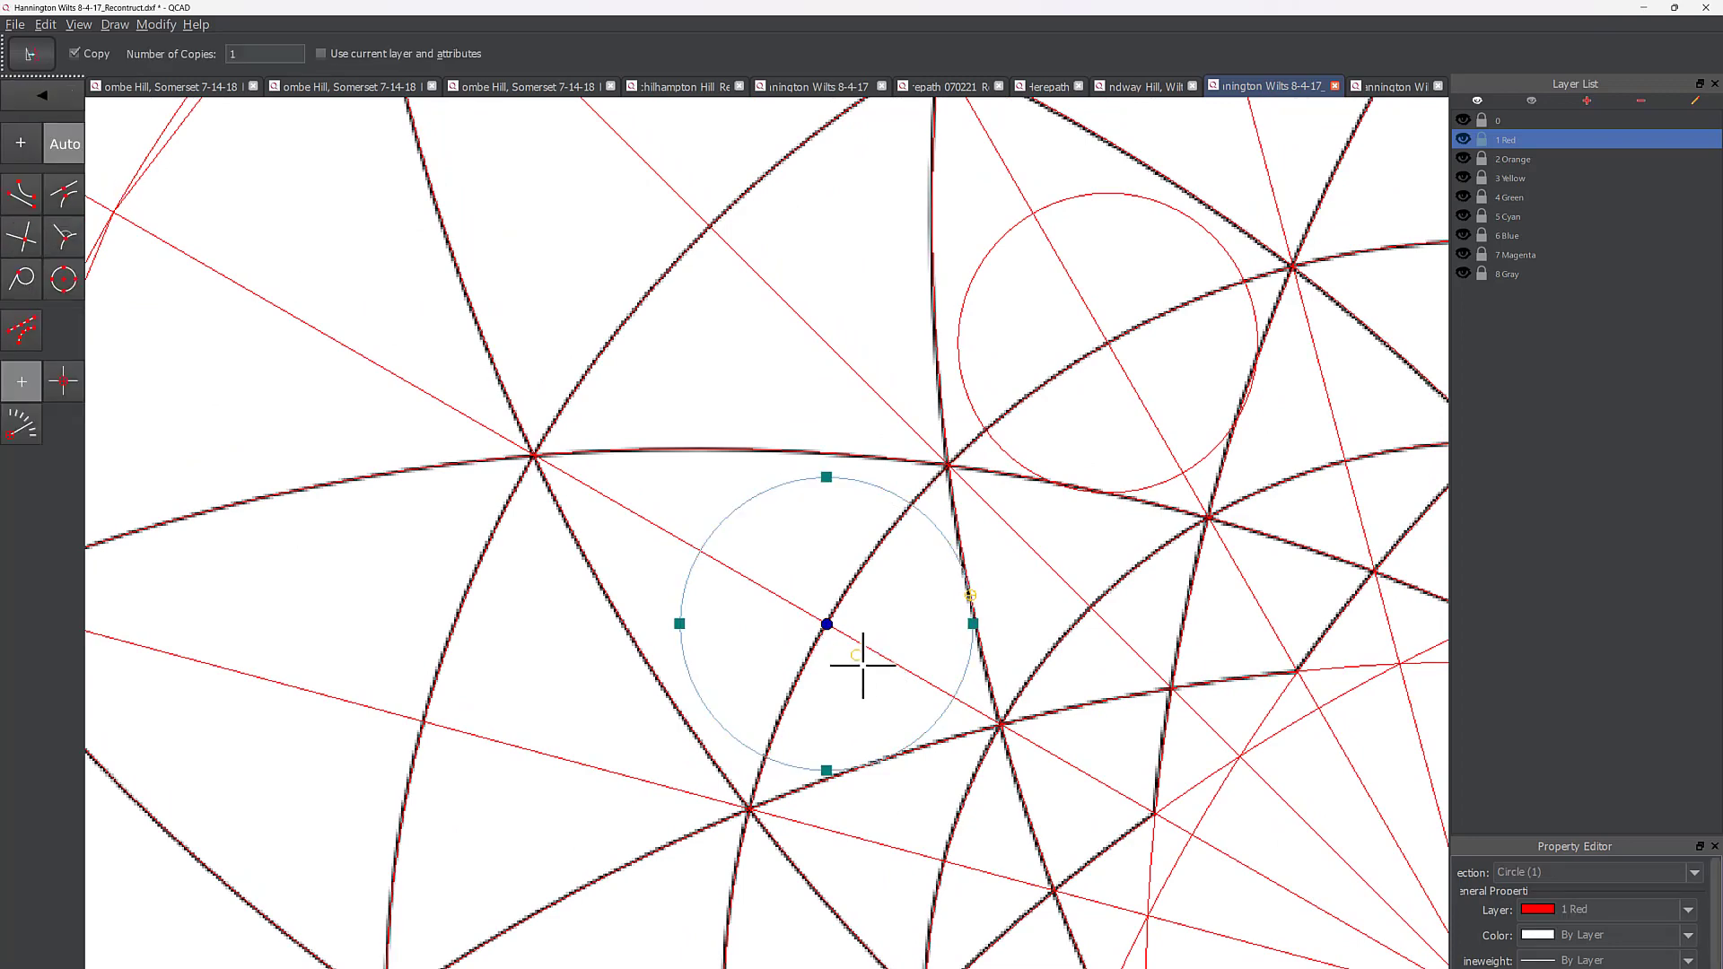
{"action": "left_click", "coordinate": [848, 641]}
{"action": "scroll", "coordinate": [1094, 305], "scroll_direction": "down", "scroll_amount": 2}
{"action": "scroll", "coordinate": [1132, 288], "scroll_direction": "down", "scroll_amount": 1}
{"action": "middle_click_drag", "start_coordinate": [1133, 289], "coordinate": [853, 596]}
{"action": "middle_click_drag", "start_coordinate": [1079, 302], "coordinate": [1012, 552]}
{"action": "scroll", "coordinate": [1035, 300], "scroll_direction": "up", "scroll_amount": 3}
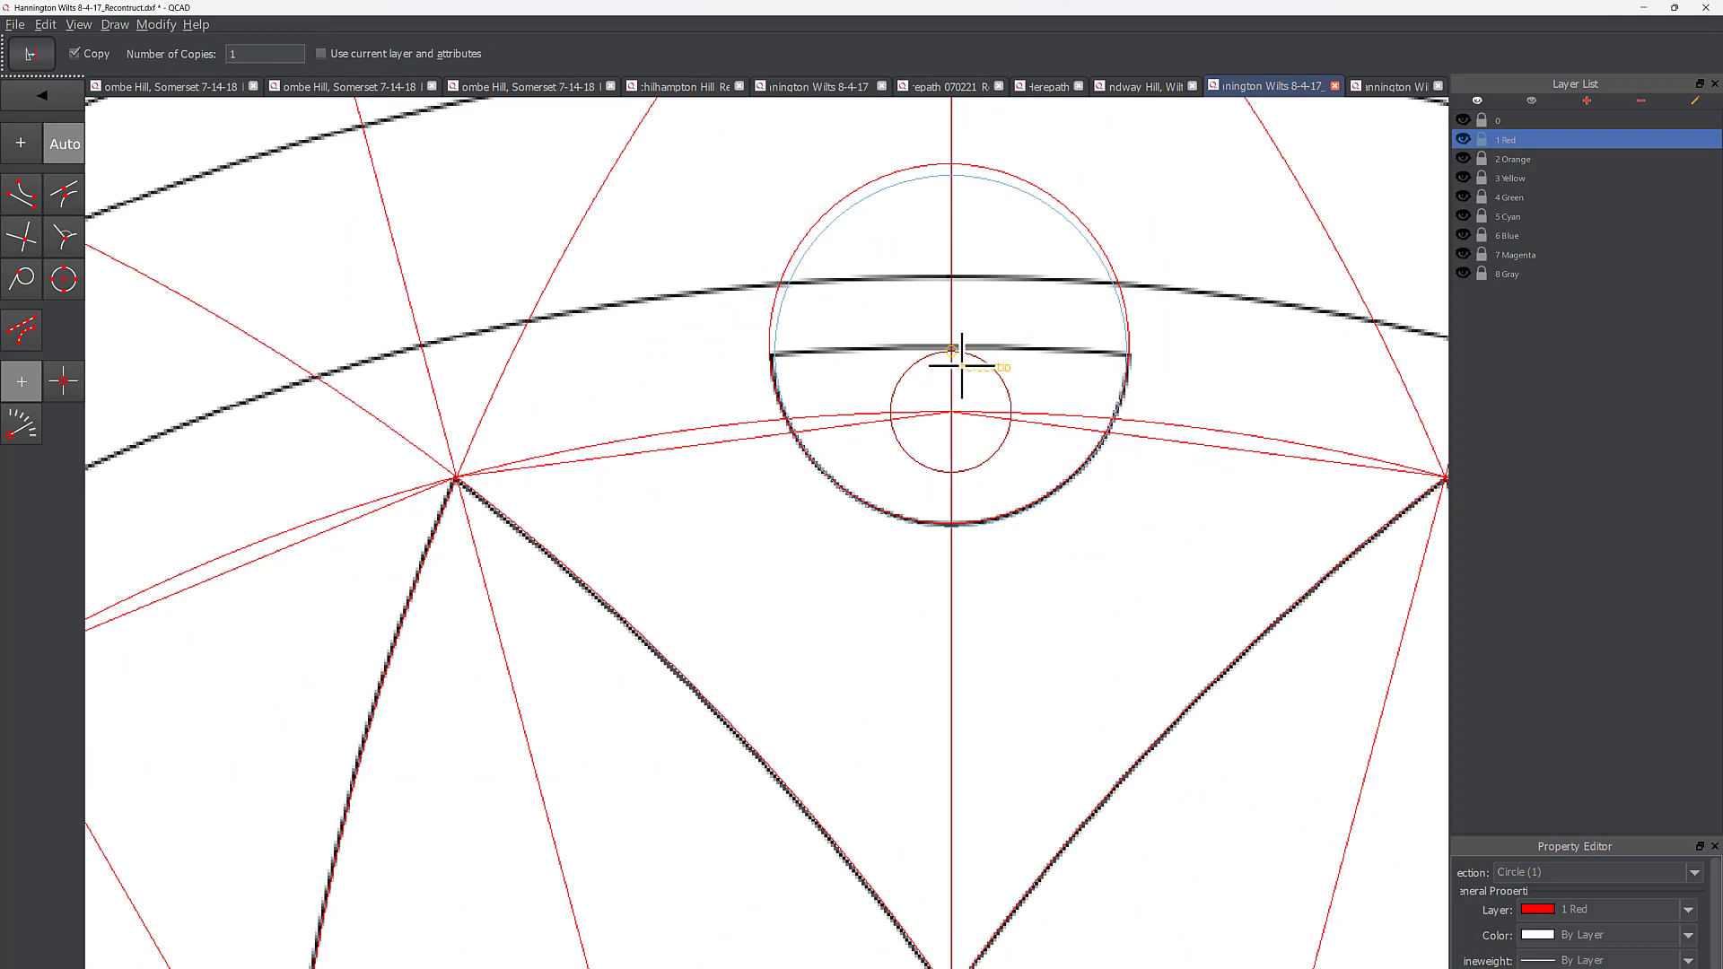
{"action": "scroll", "coordinate": [961, 366], "scroll_direction": "up", "scroll_amount": 2}
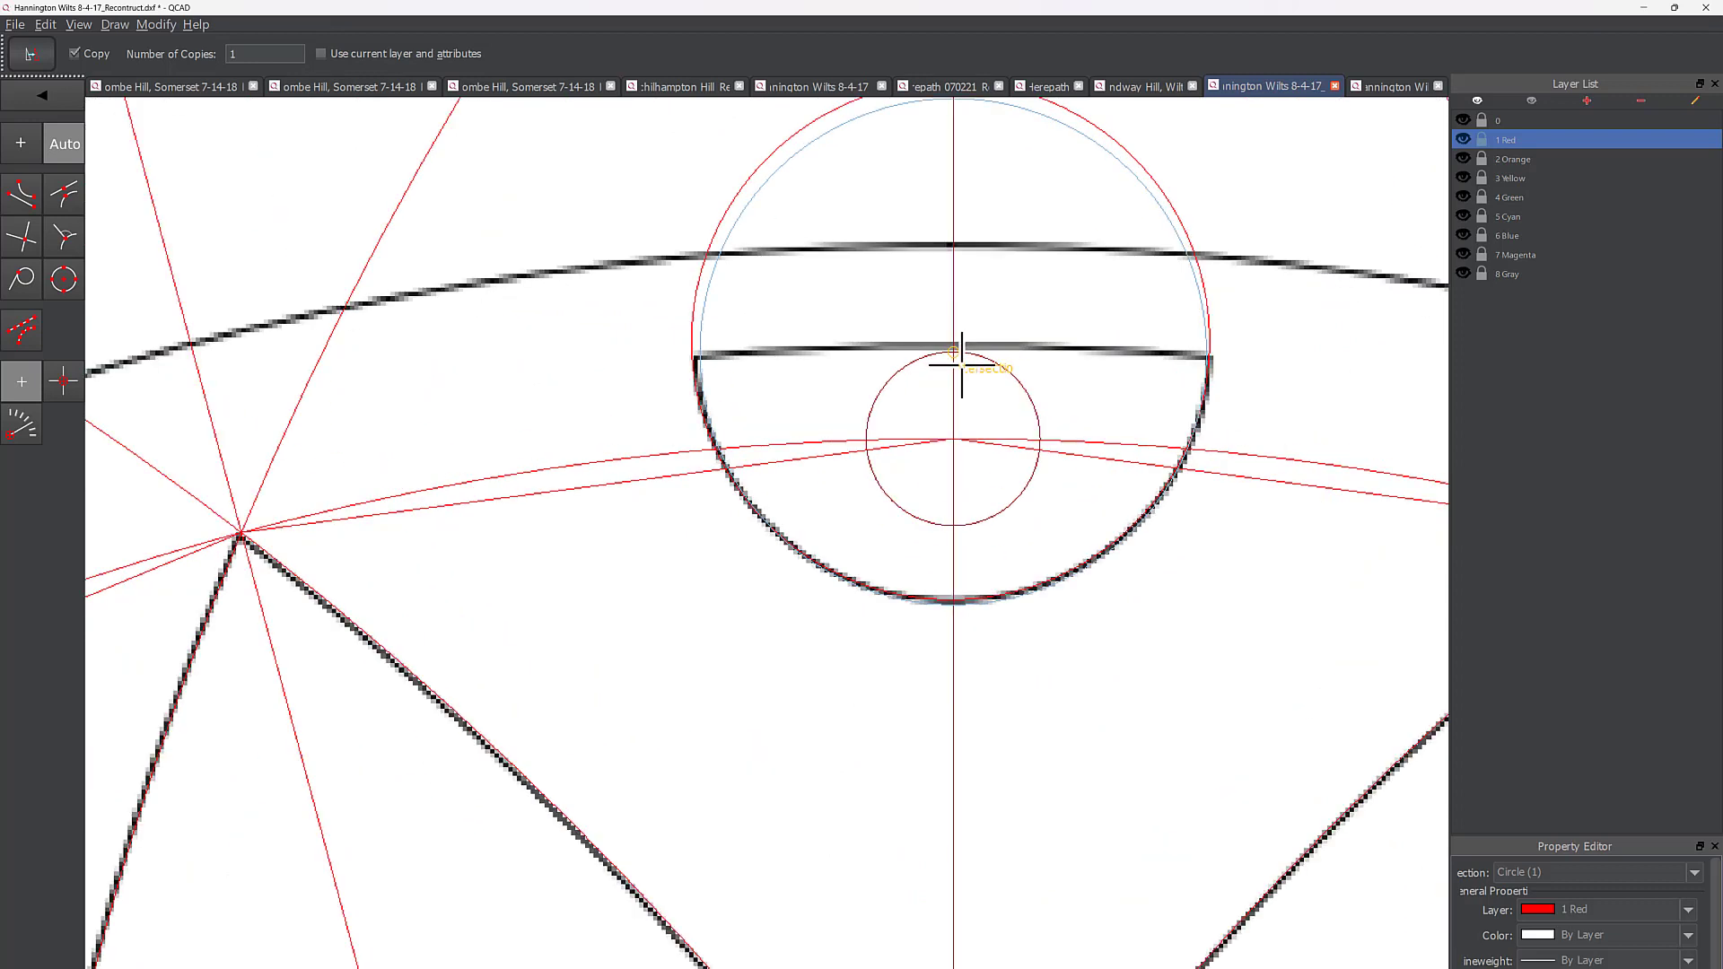
{"action": "left_click", "coordinate": [962, 366]}
{"action": "scroll", "coordinate": [1026, 380], "scroll_direction": "down", "scroll_amount": 2}
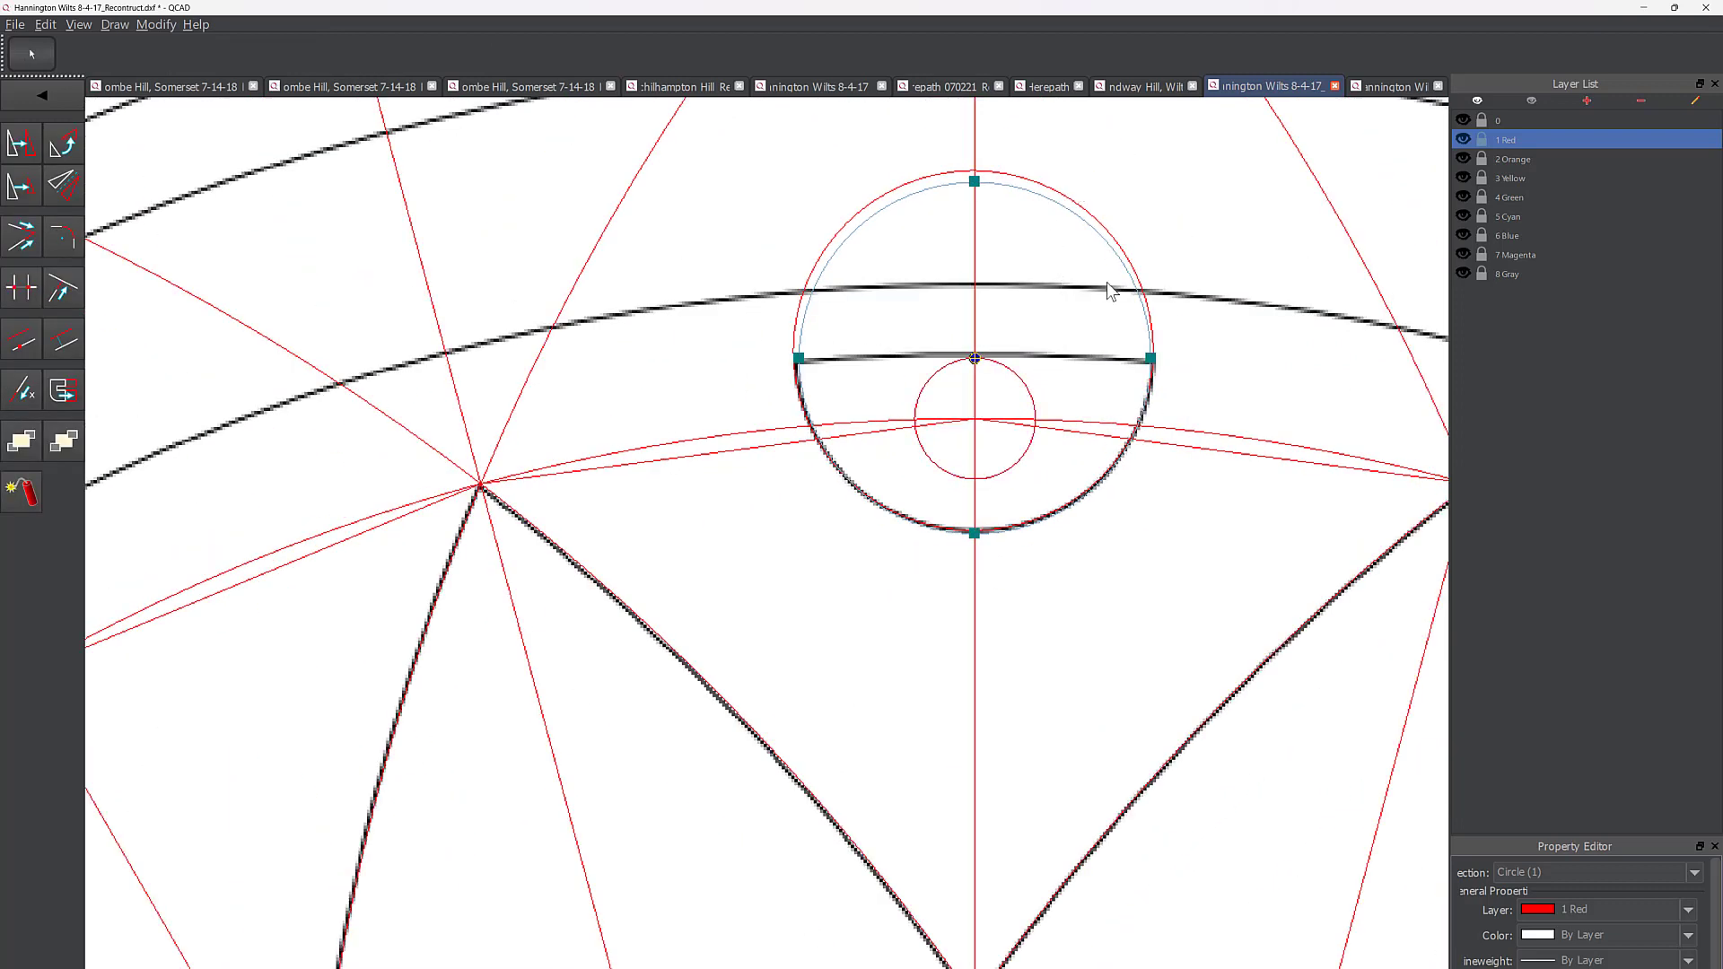
{"action": "key", "text": "Escape"}
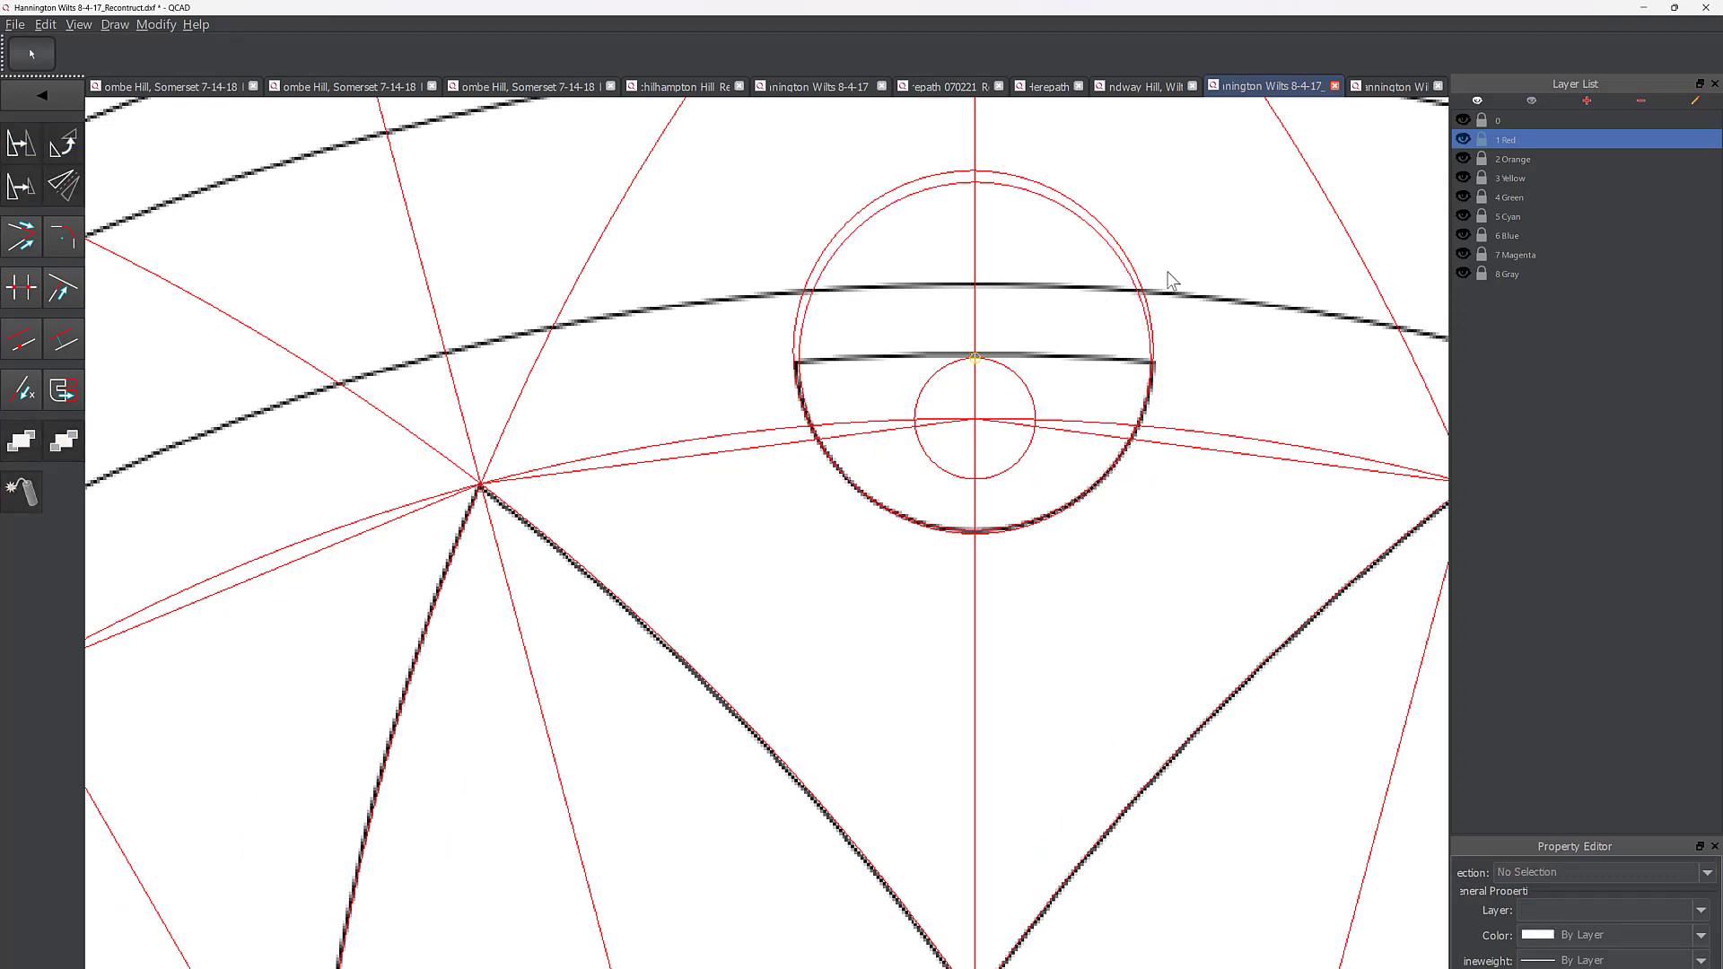
Step: Delete the larger old circle around the top half-disc and its copy on the radial line 30° counterclockwise from the top
{"action": "left_click", "coordinate": [1117, 241]}
{"action": "key", "text": "Delete"}
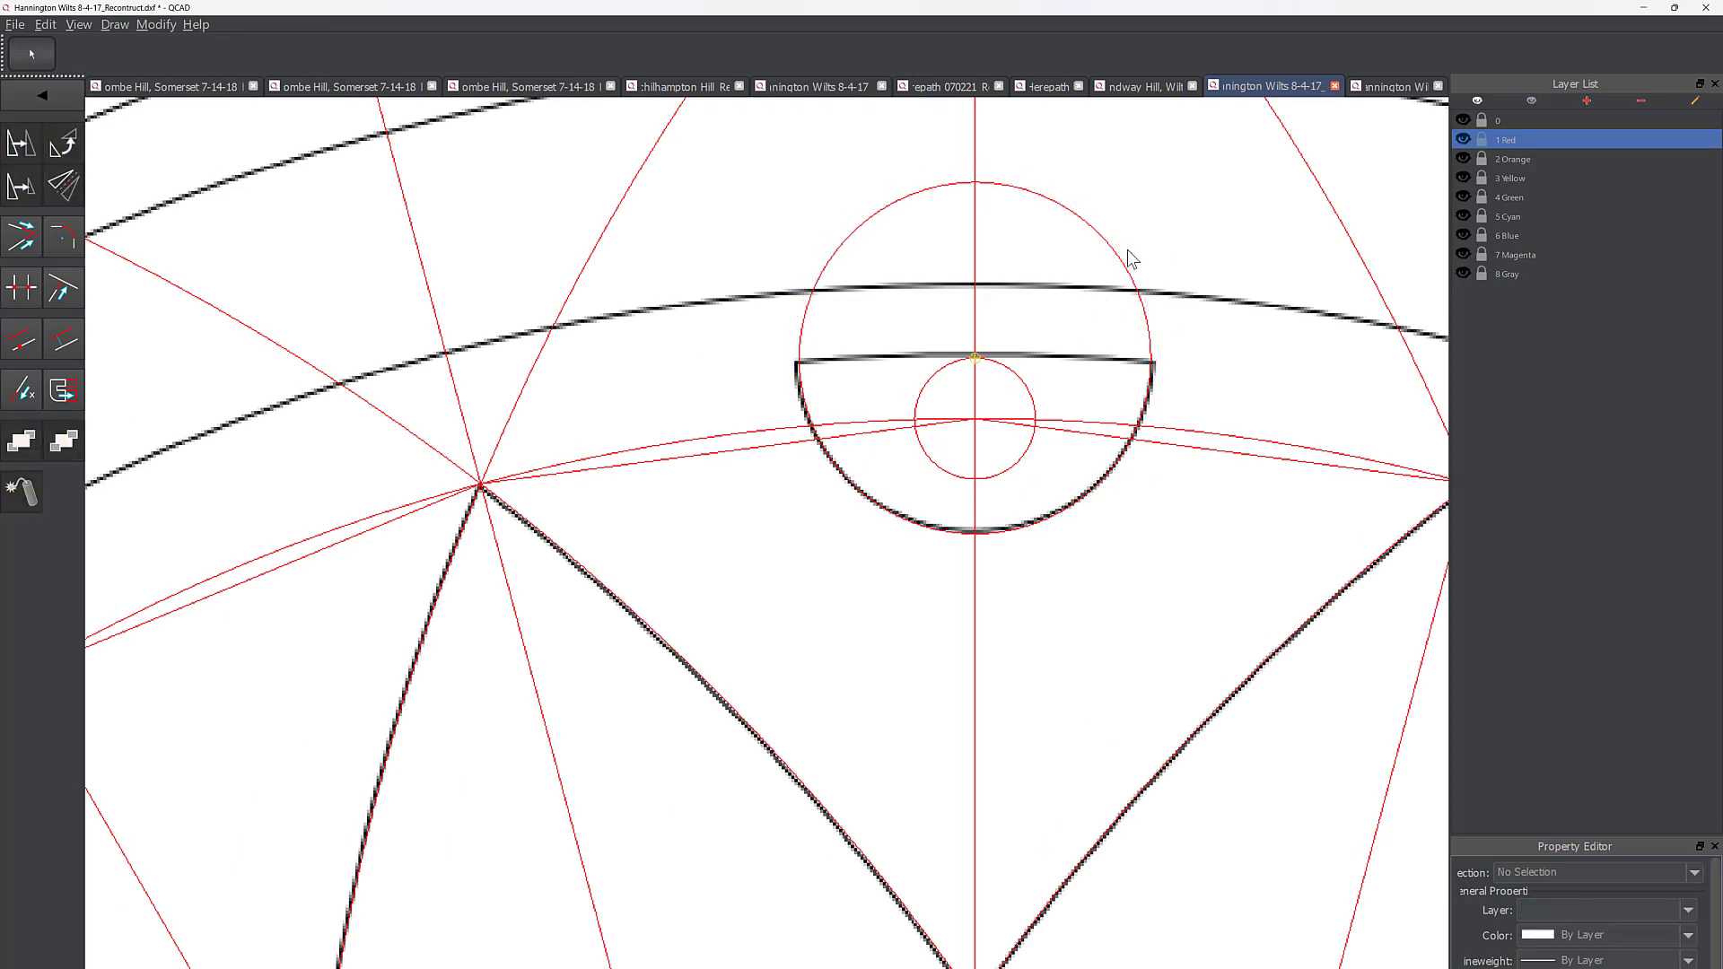
{"action": "scroll", "coordinate": [1132, 458], "scroll_direction": "down", "scroll_amount": 3}
{"action": "middle_click_drag", "start_coordinate": [1046, 810], "coordinate": [1037, 469]}
{"action": "left_click", "coordinate": [796, 520]}
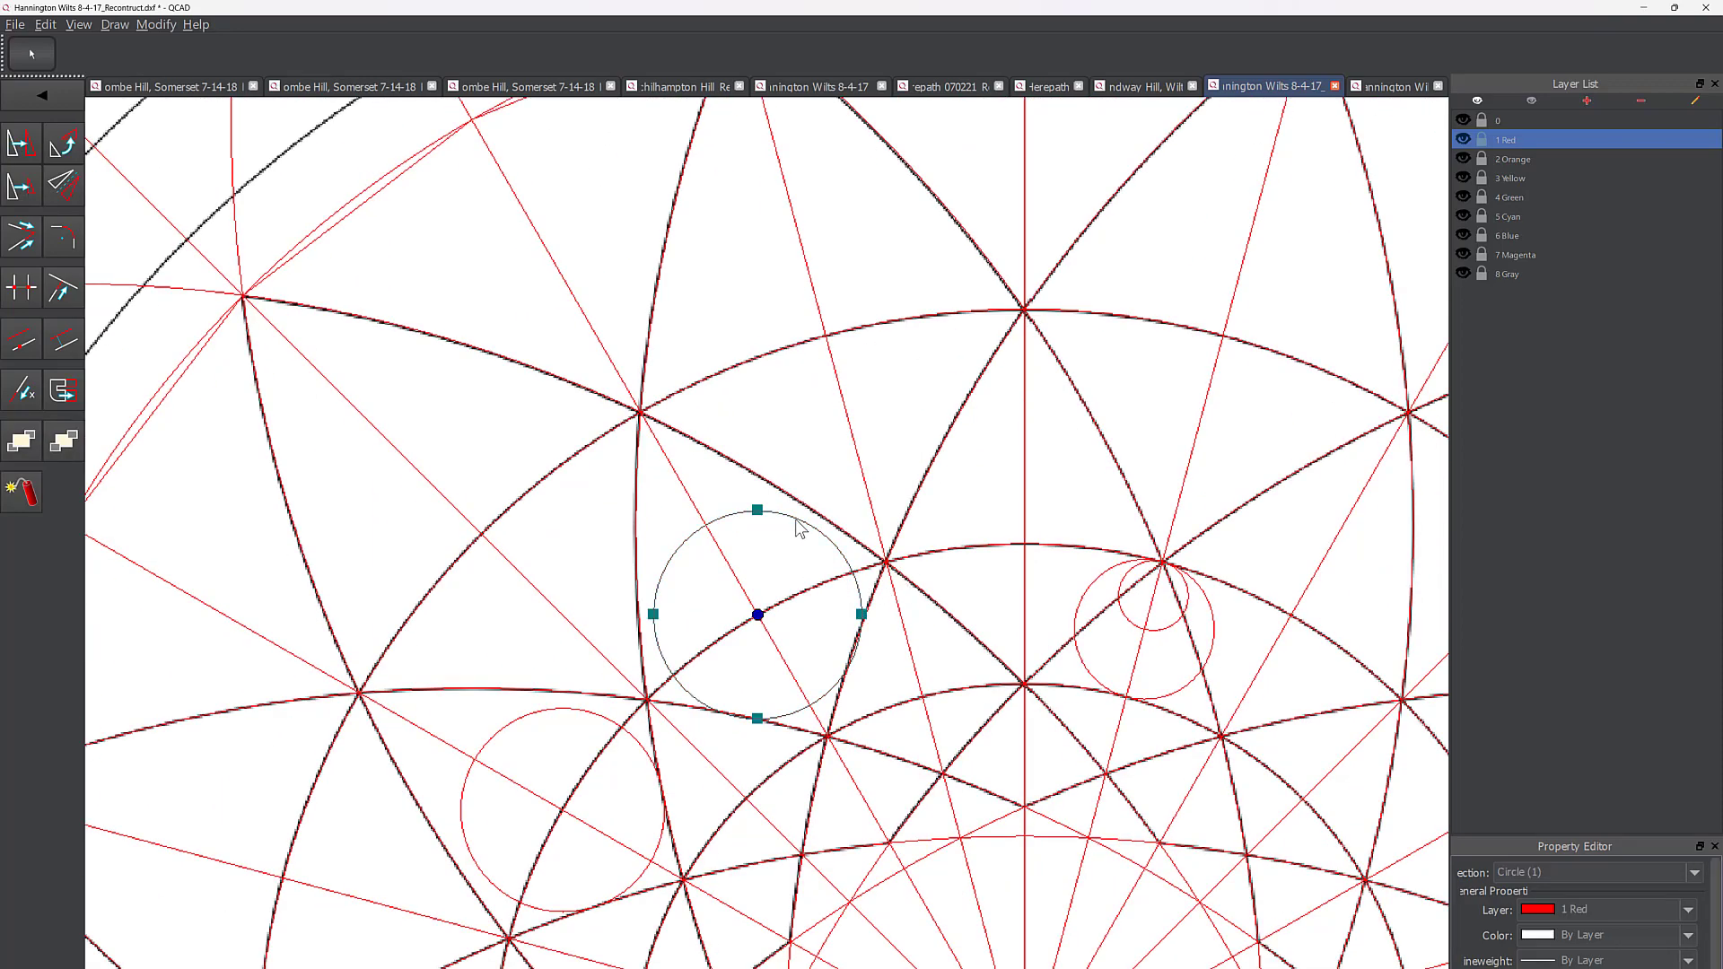
{"action": "key", "text": "Delete"}
Step: Examine how the new half-disc circle fits the top half-disc and relates to the rim circles and the overall petal pattern
{"action": "scroll", "coordinate": [896, 467], "scroll_direction": "down", "scroll_amount": 2}
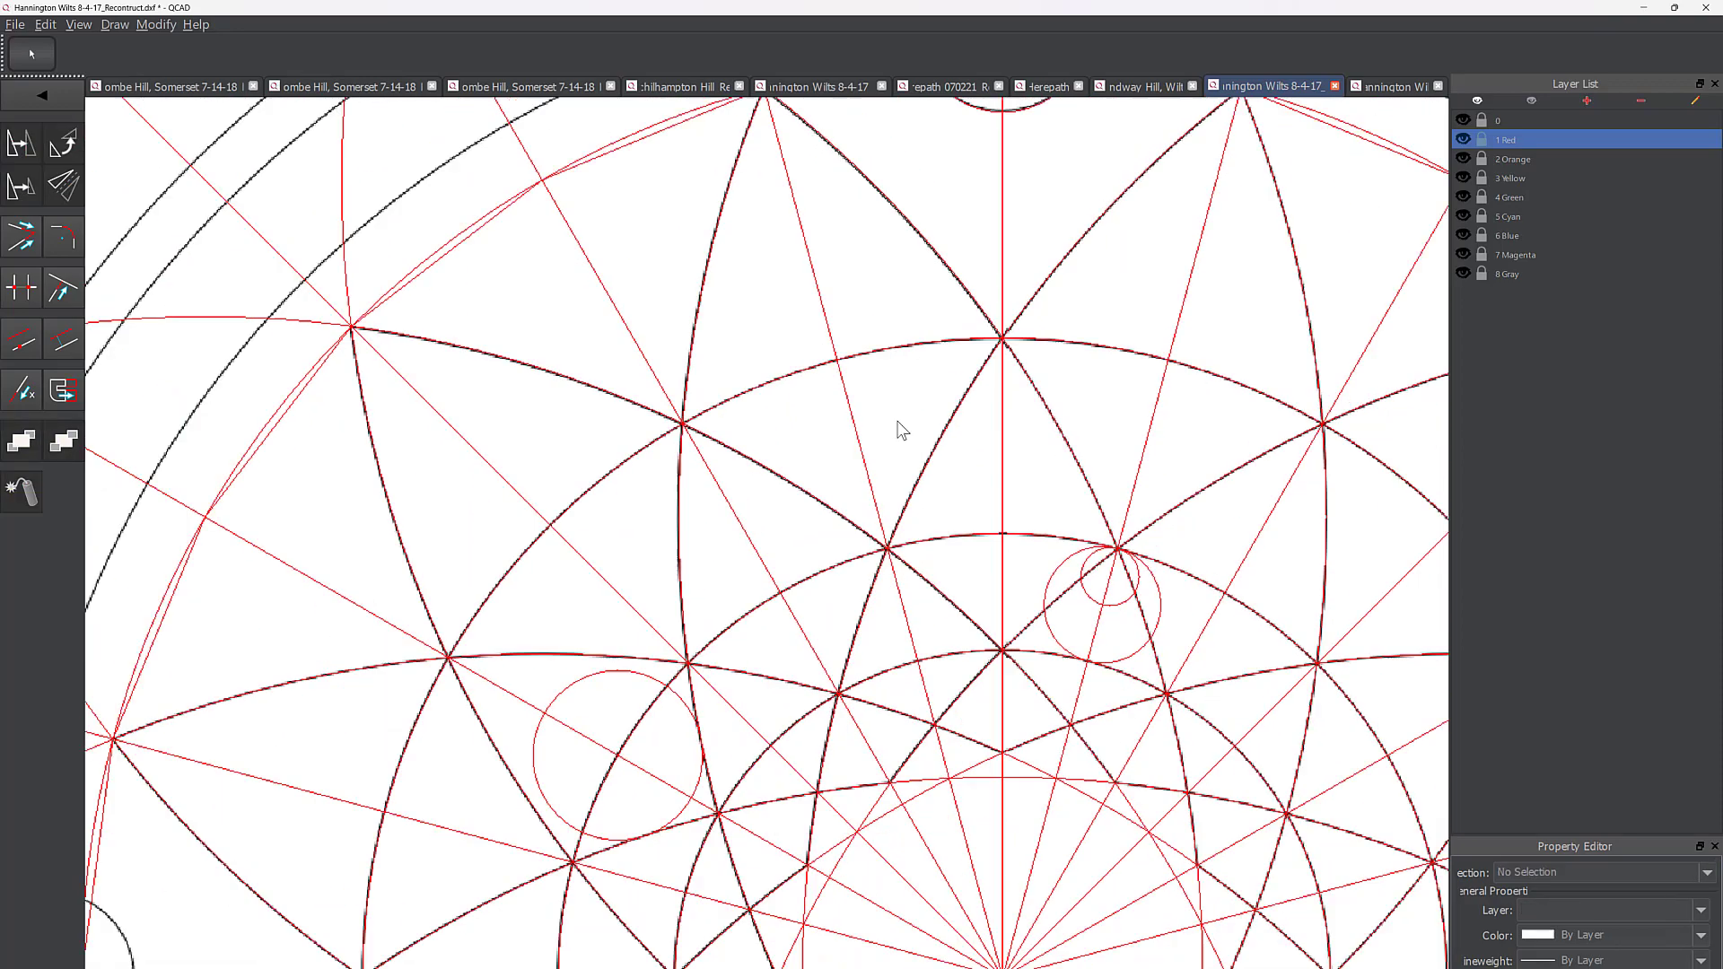
{"action": "middle_click_drag", "start_coordinate": [1040, 159], "coordinate": [946, 390]}
{"action": "scroll", "coordinate": [954, 253], "scroll_direction": "up", "scroll_amount": 2}
{"action": "scroll", "coordinate": [871, 377], "scroll_direction": "up", "scroll_amount": 2}
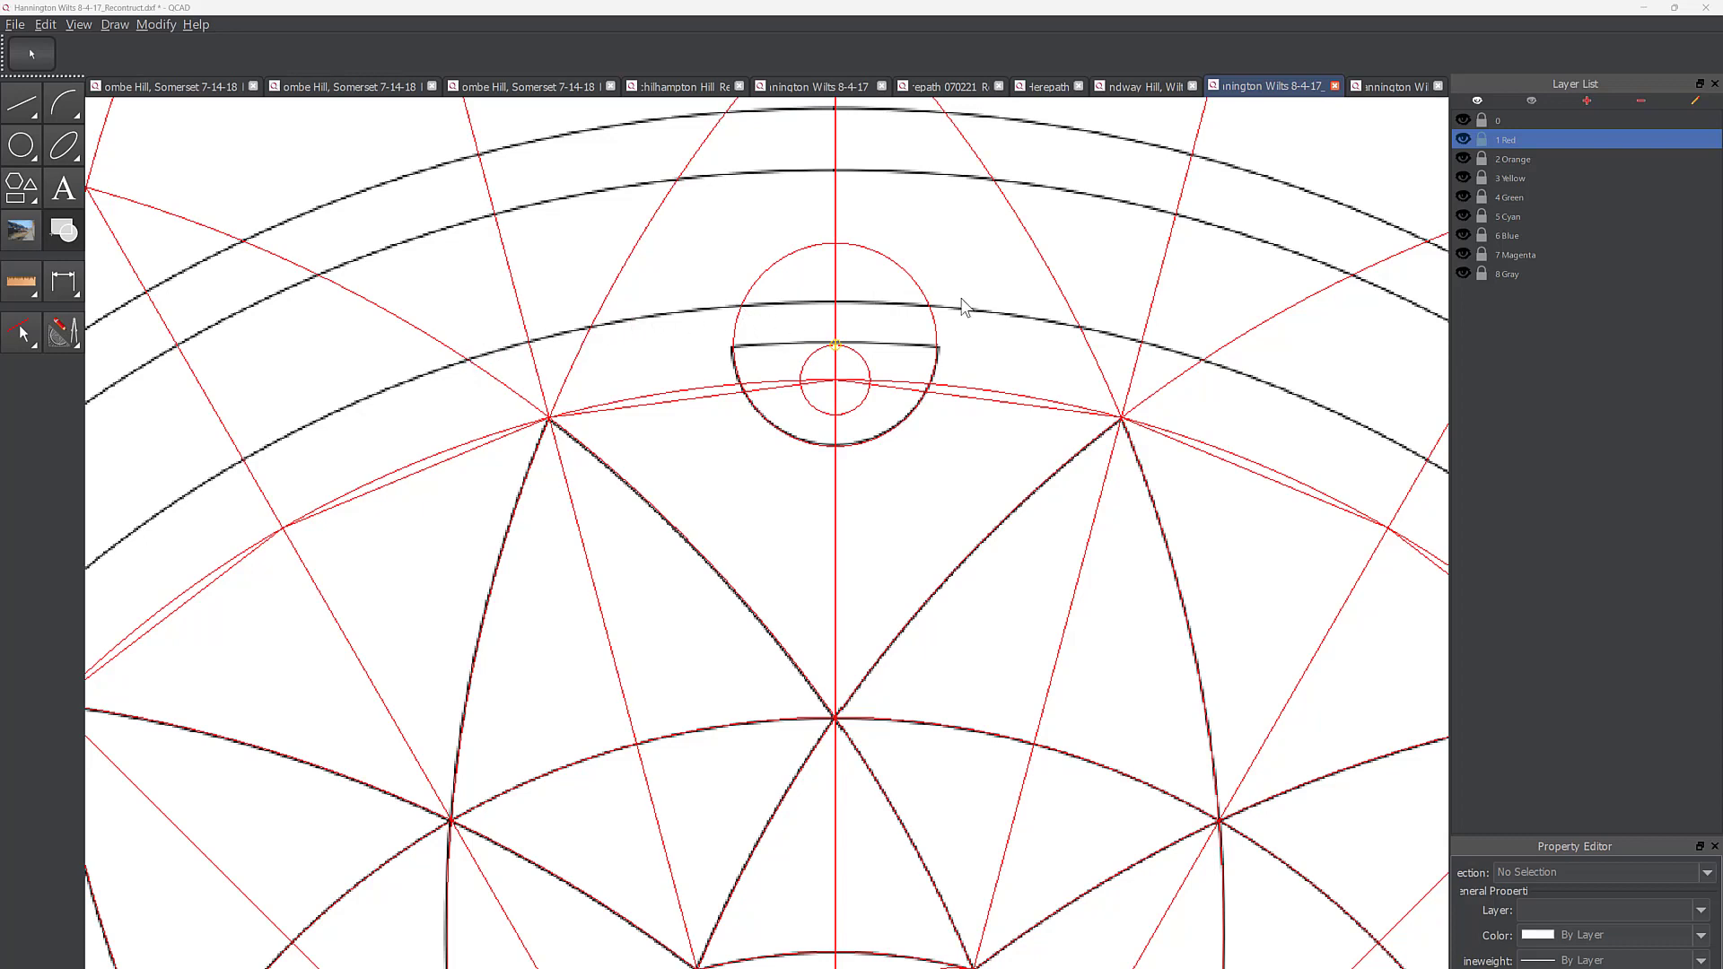
{"action": "left_click", "coordinate": [904, 319]}
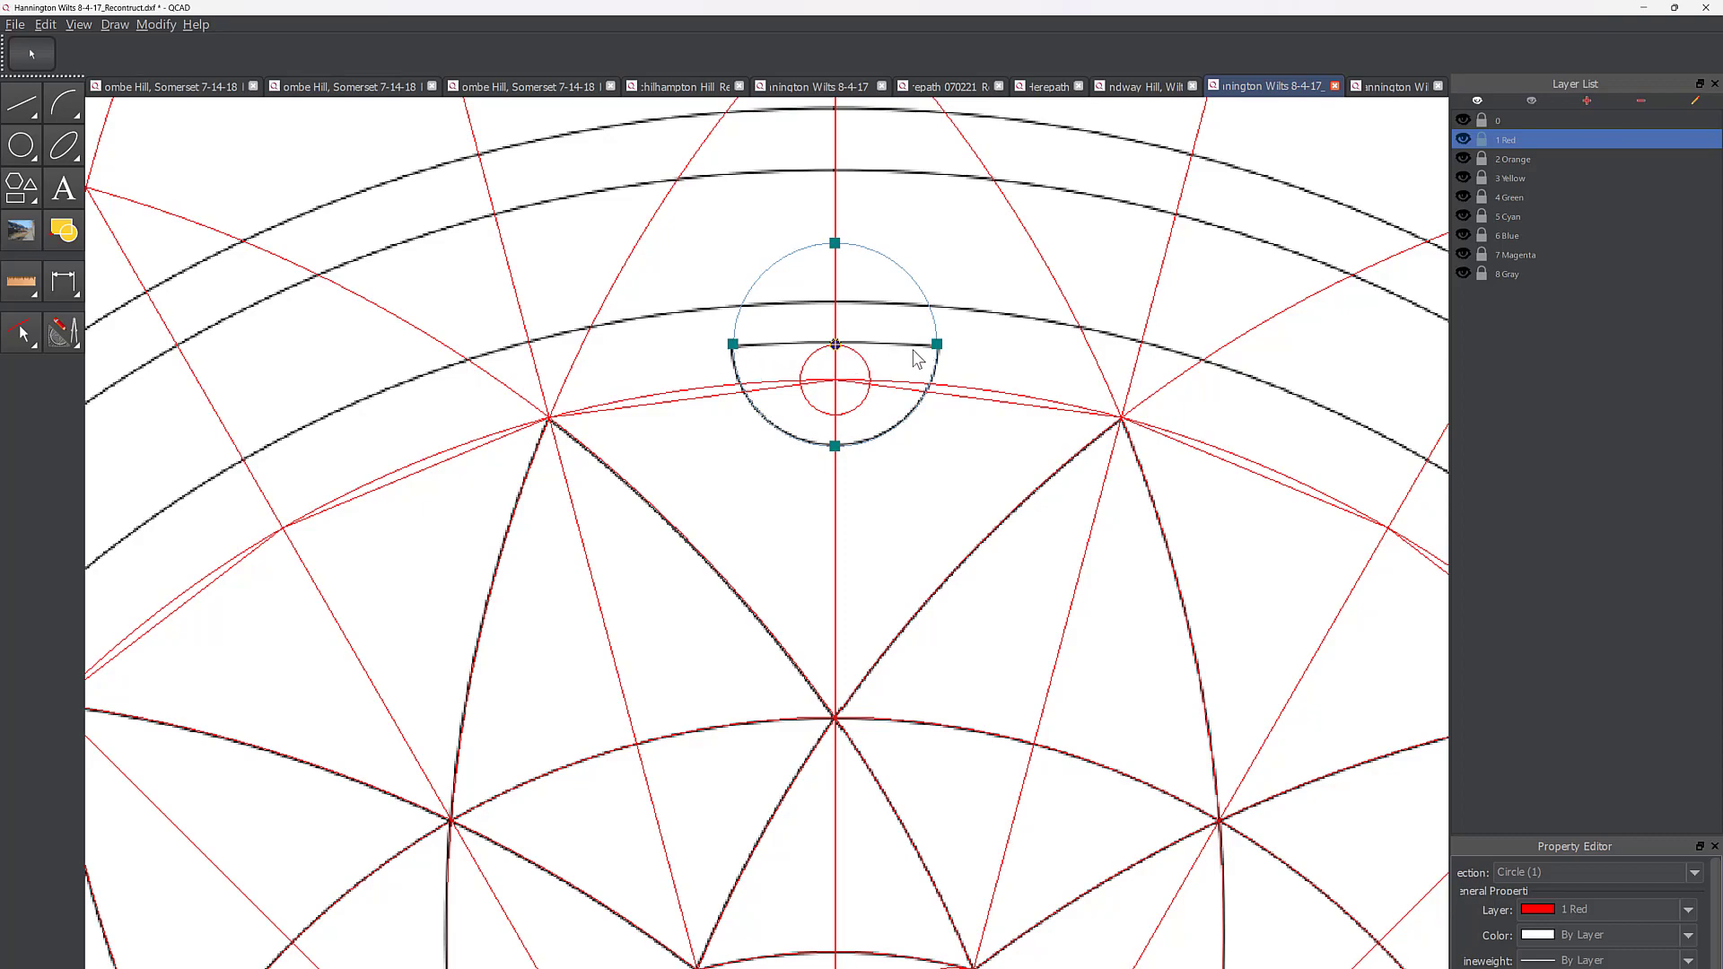
{"action": "scroll", "coordinate": [795, 377], "scroll_direction": "down", "scroll_amount": 5}
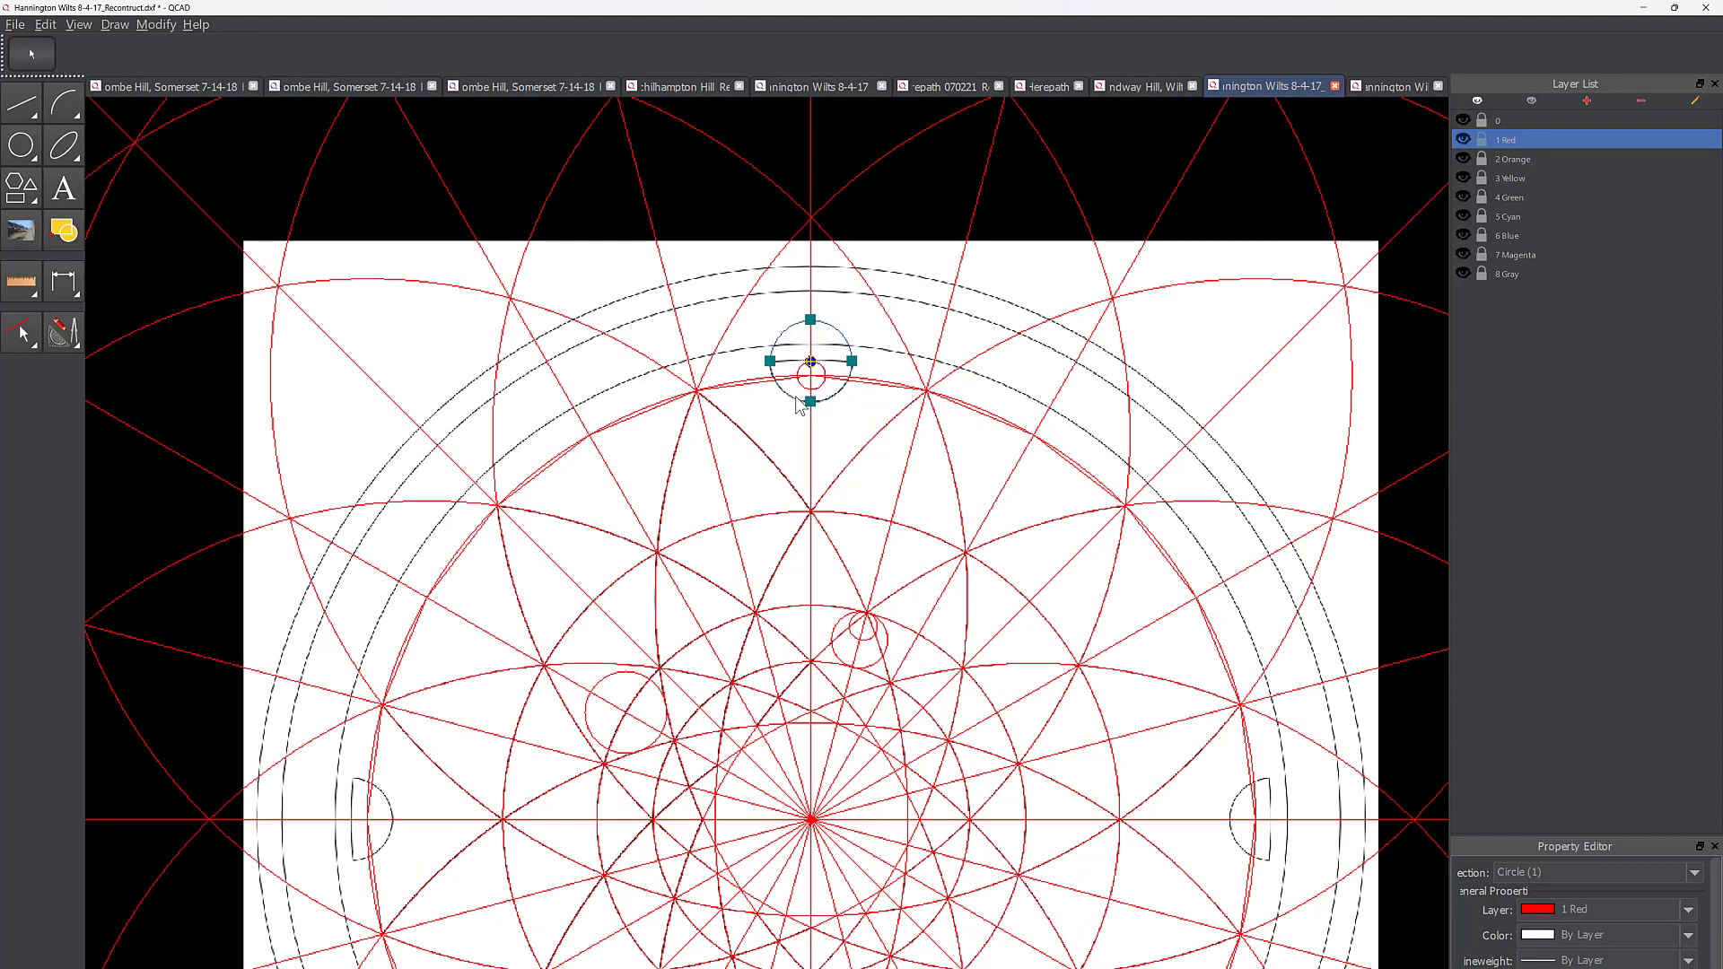
{"action": "scroll", "coordinate": [800, 404], "scroll_direction": "down", "scroll_amount": 3}
{"action": "middle_click_drag", "start_coordinate": [793, 489], "coordinate": [793, 277]}
{"action": "scroll", "coordinate": [764, 257], "scroll_direction": "up", "scroll_amount": 2}
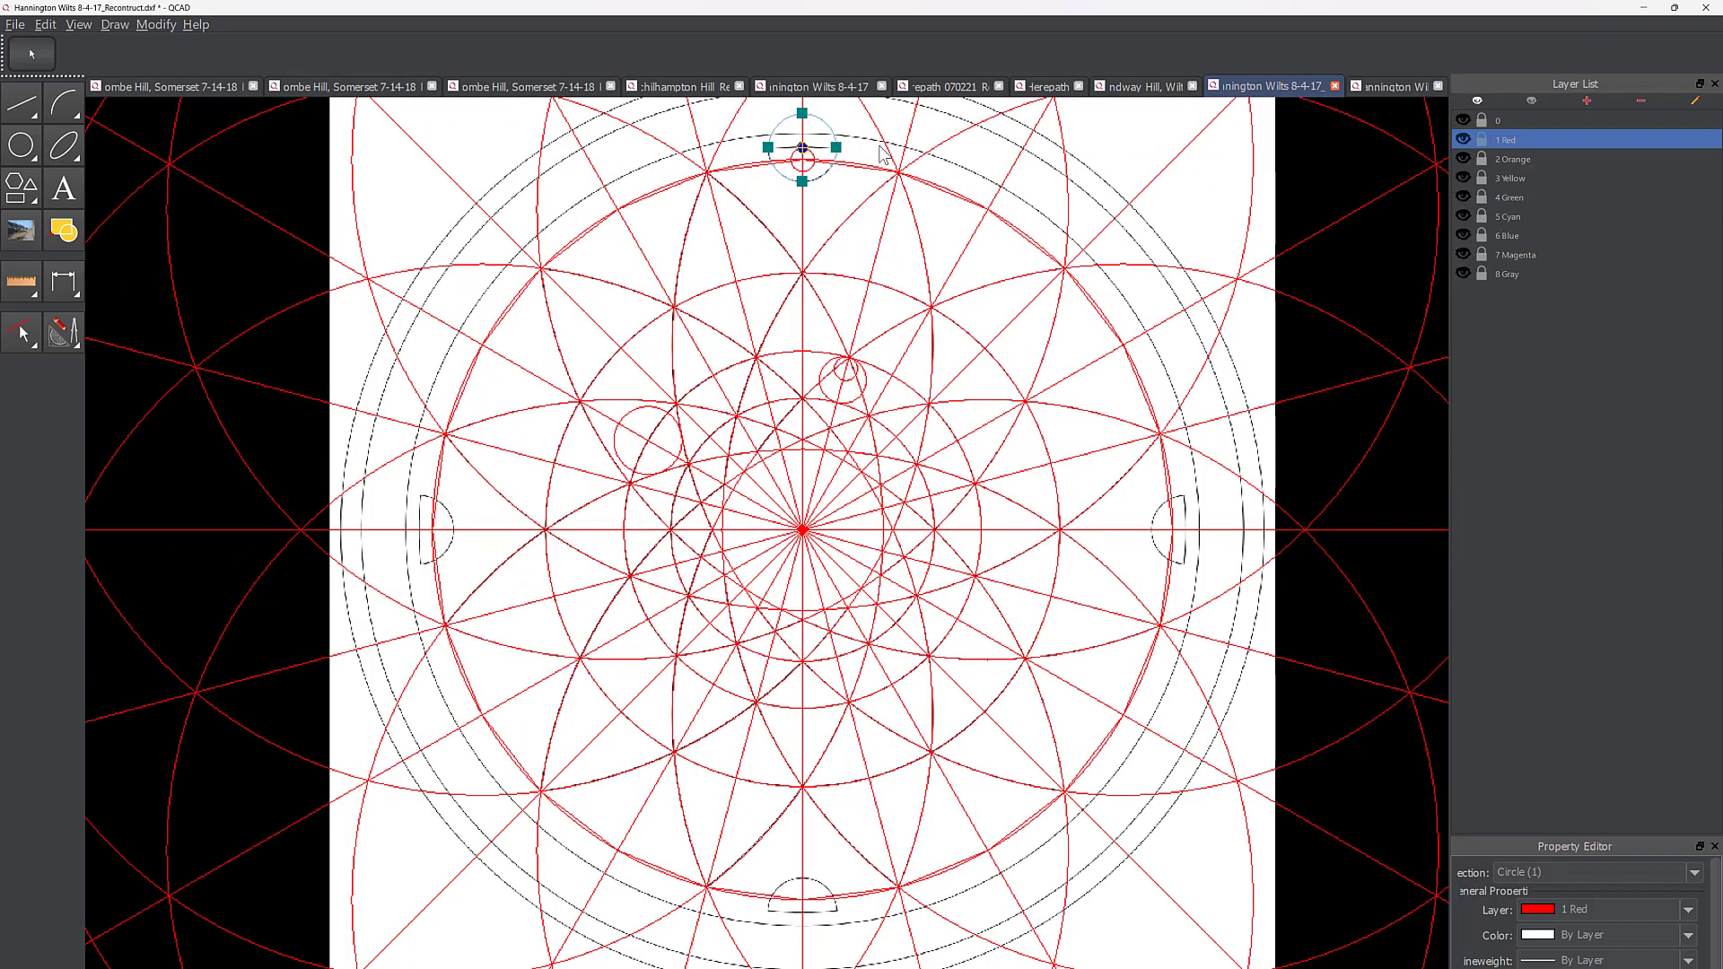
{"action": "scroll", "coordinate": [816, 119], "scroll_direction": "up", "scroll_amount": 3}
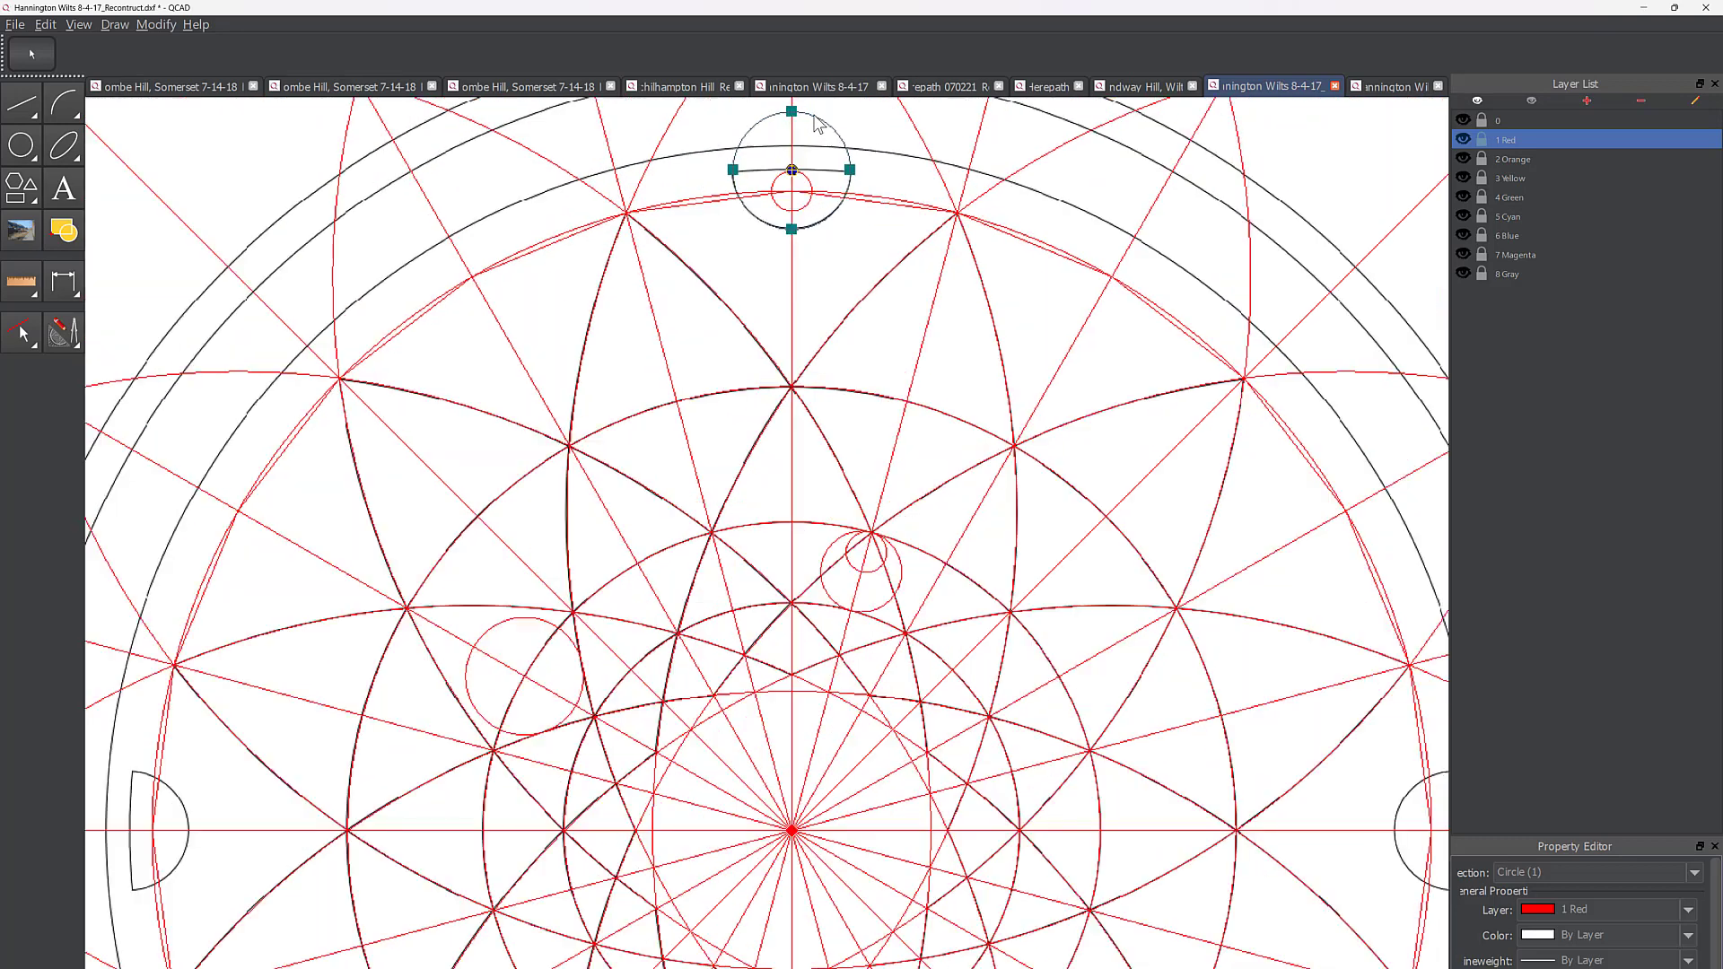
{"action": "scroll", "coordinate": [817, 118], "scroll_direction": "up", "scroll_amount": 3}
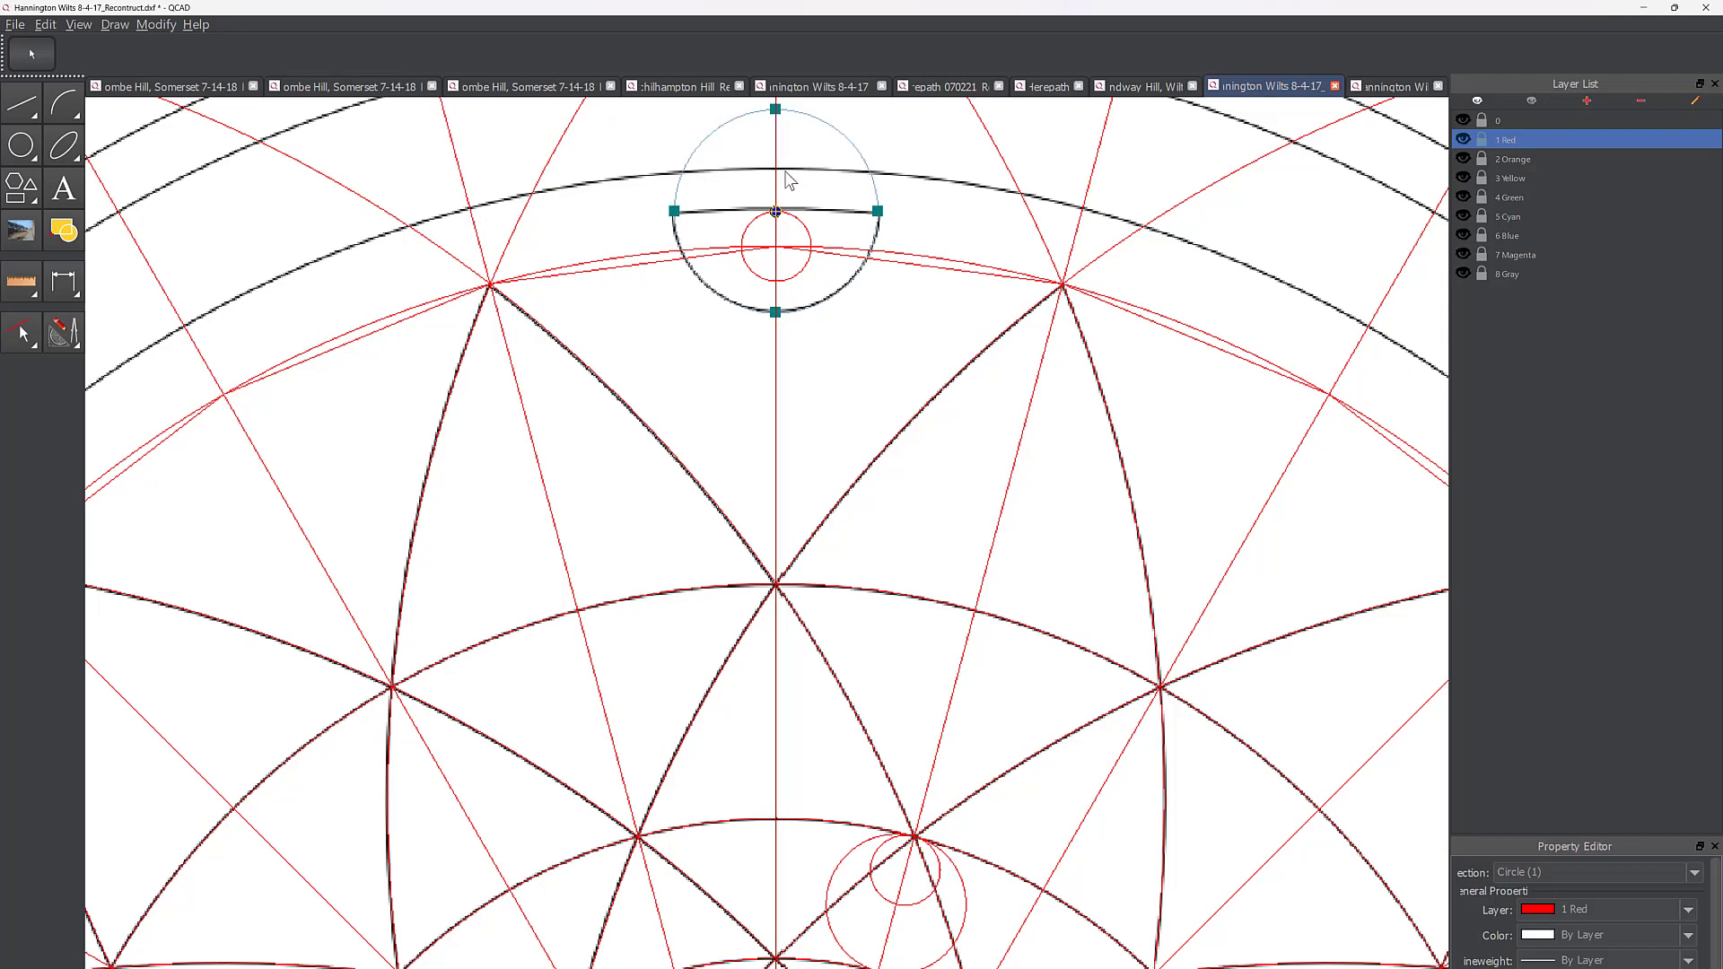
{"action": "scroll", "coordinate": [787, 177], "scroll_direction": "down", "scroll_amount": 1}
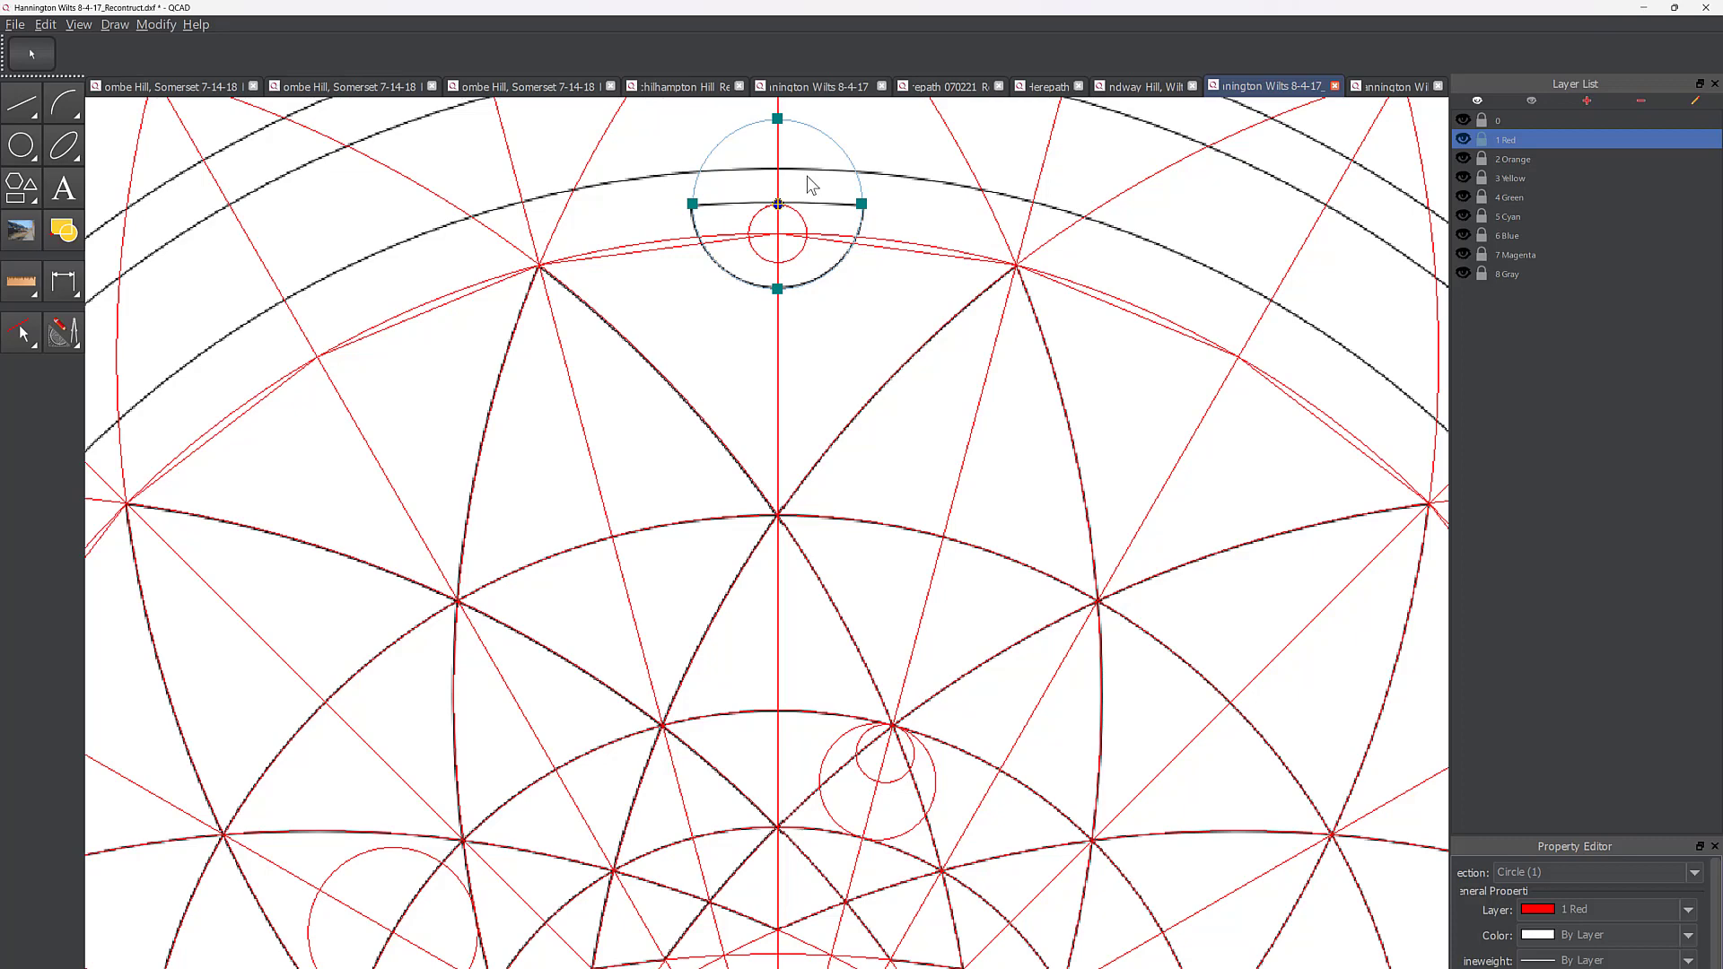
{"action": "middle_click_drag", "start_coordinate": [808, 180], "coordinate": [848, 318]}
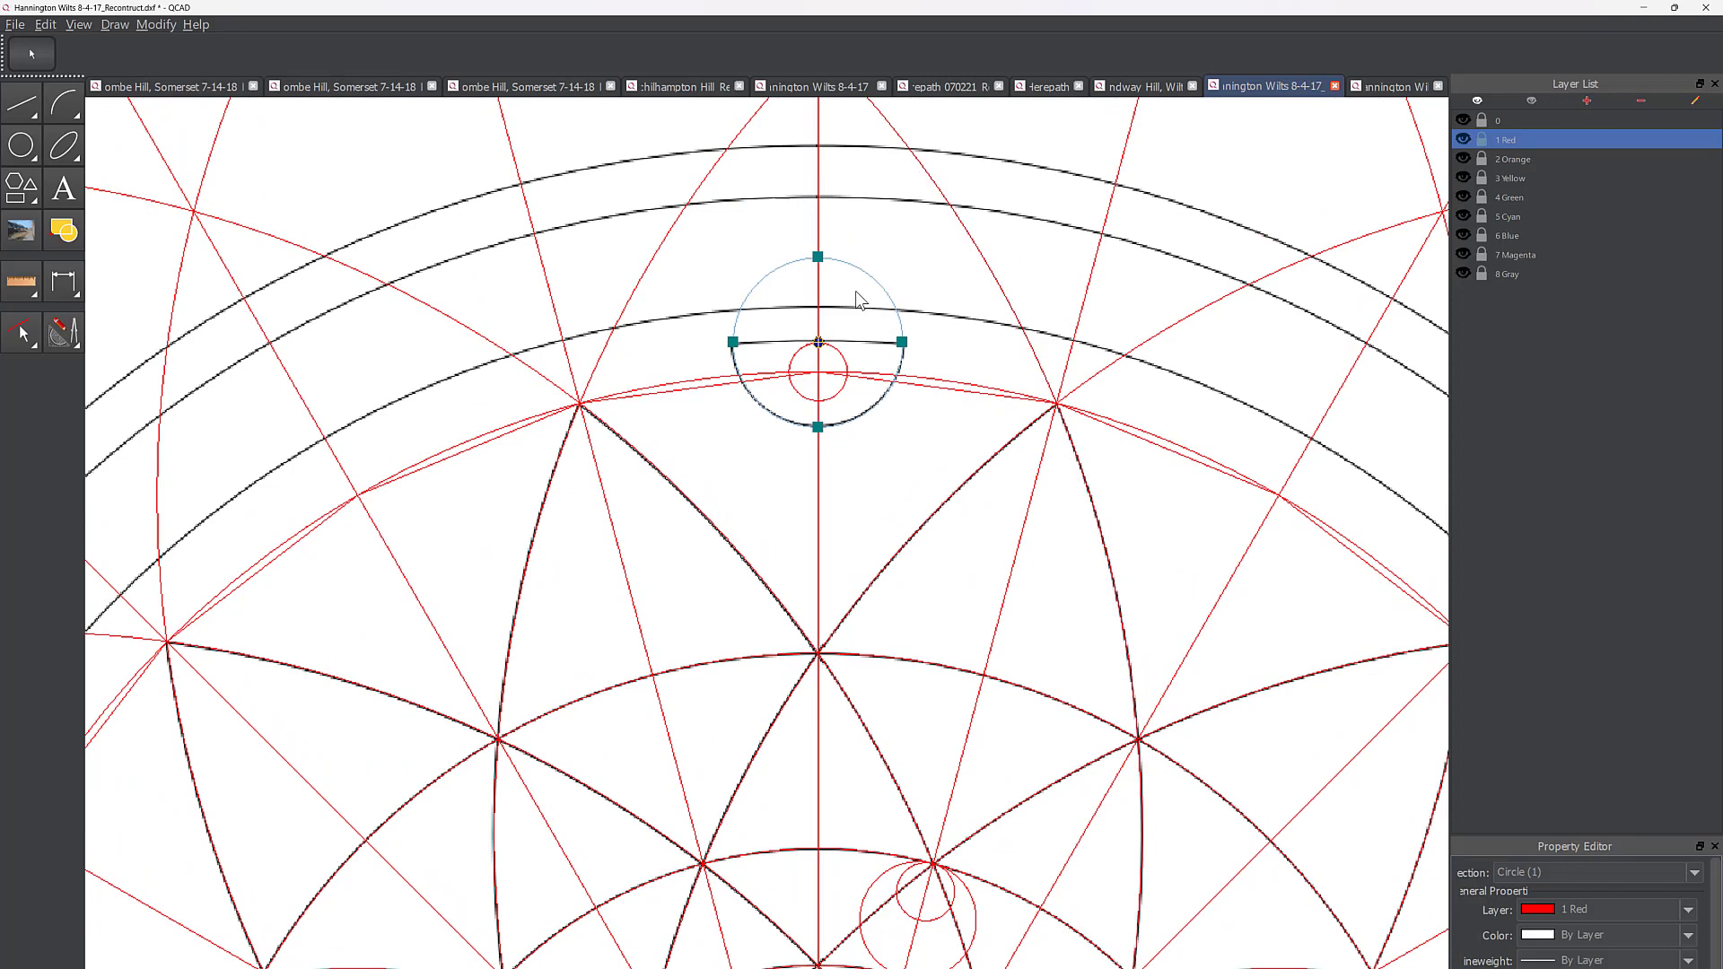
{"action": "scroll", "coordinate": [781, 361], "scroll_direction": "up", "scroll_amount": 3}
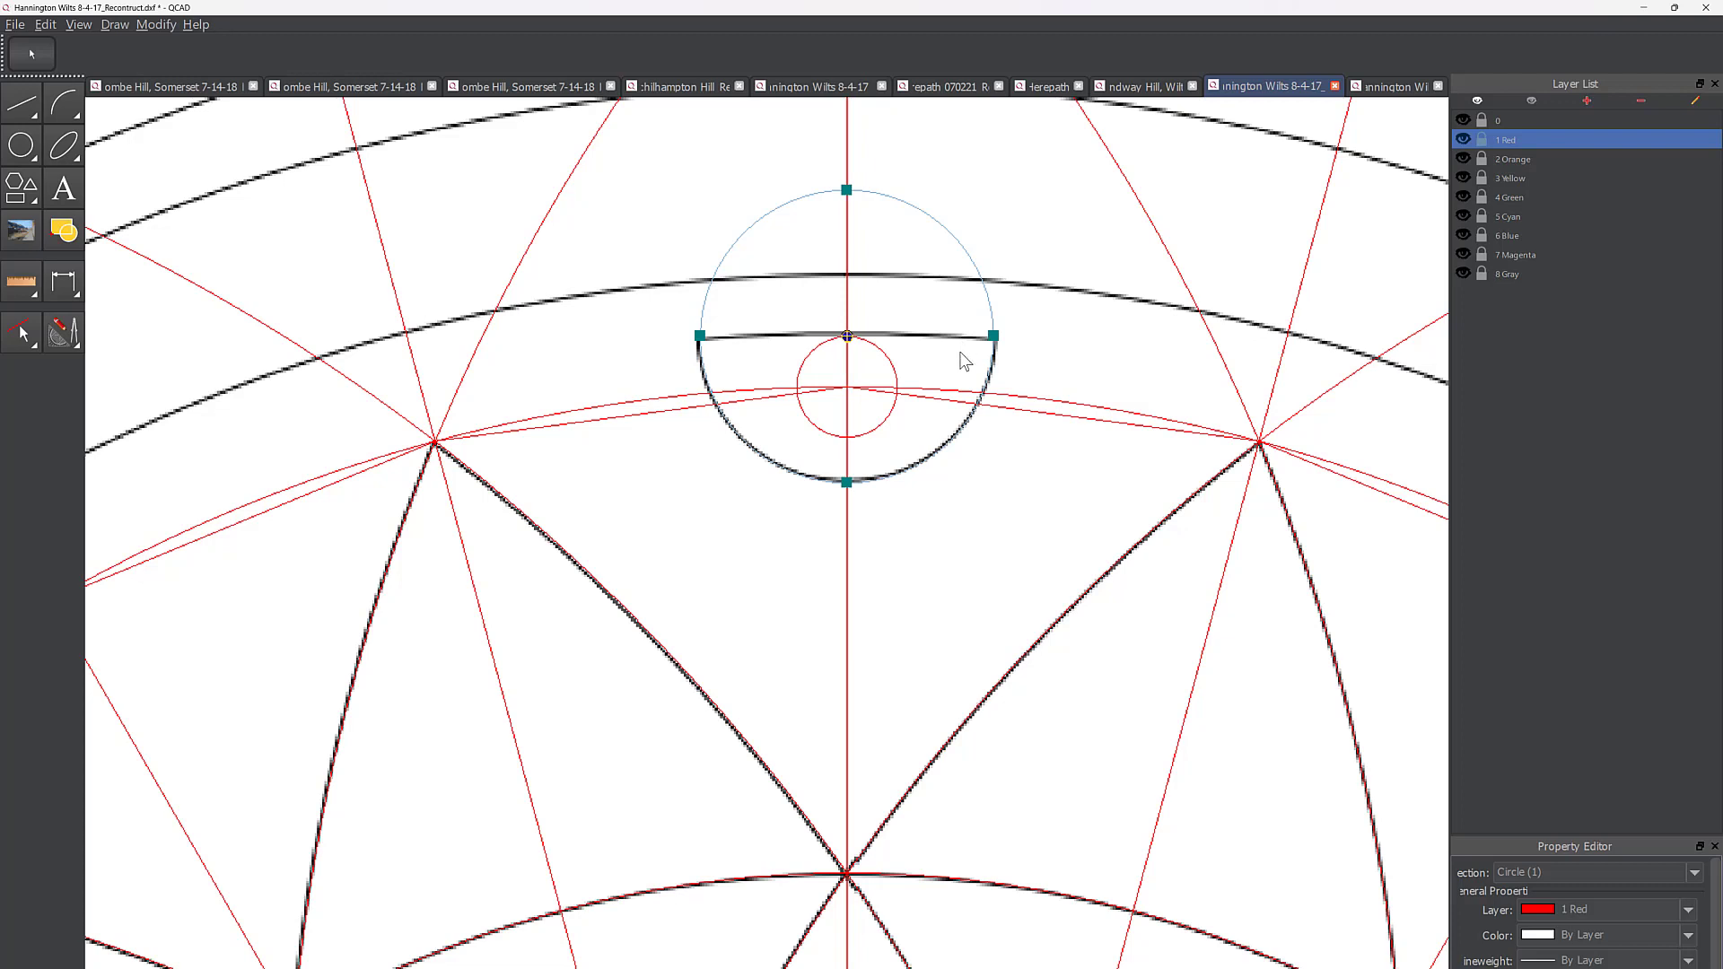
{"action": "scroll", "coordinate": [951, 284], "scroll_direction": "down", "scroll_amount": 1}
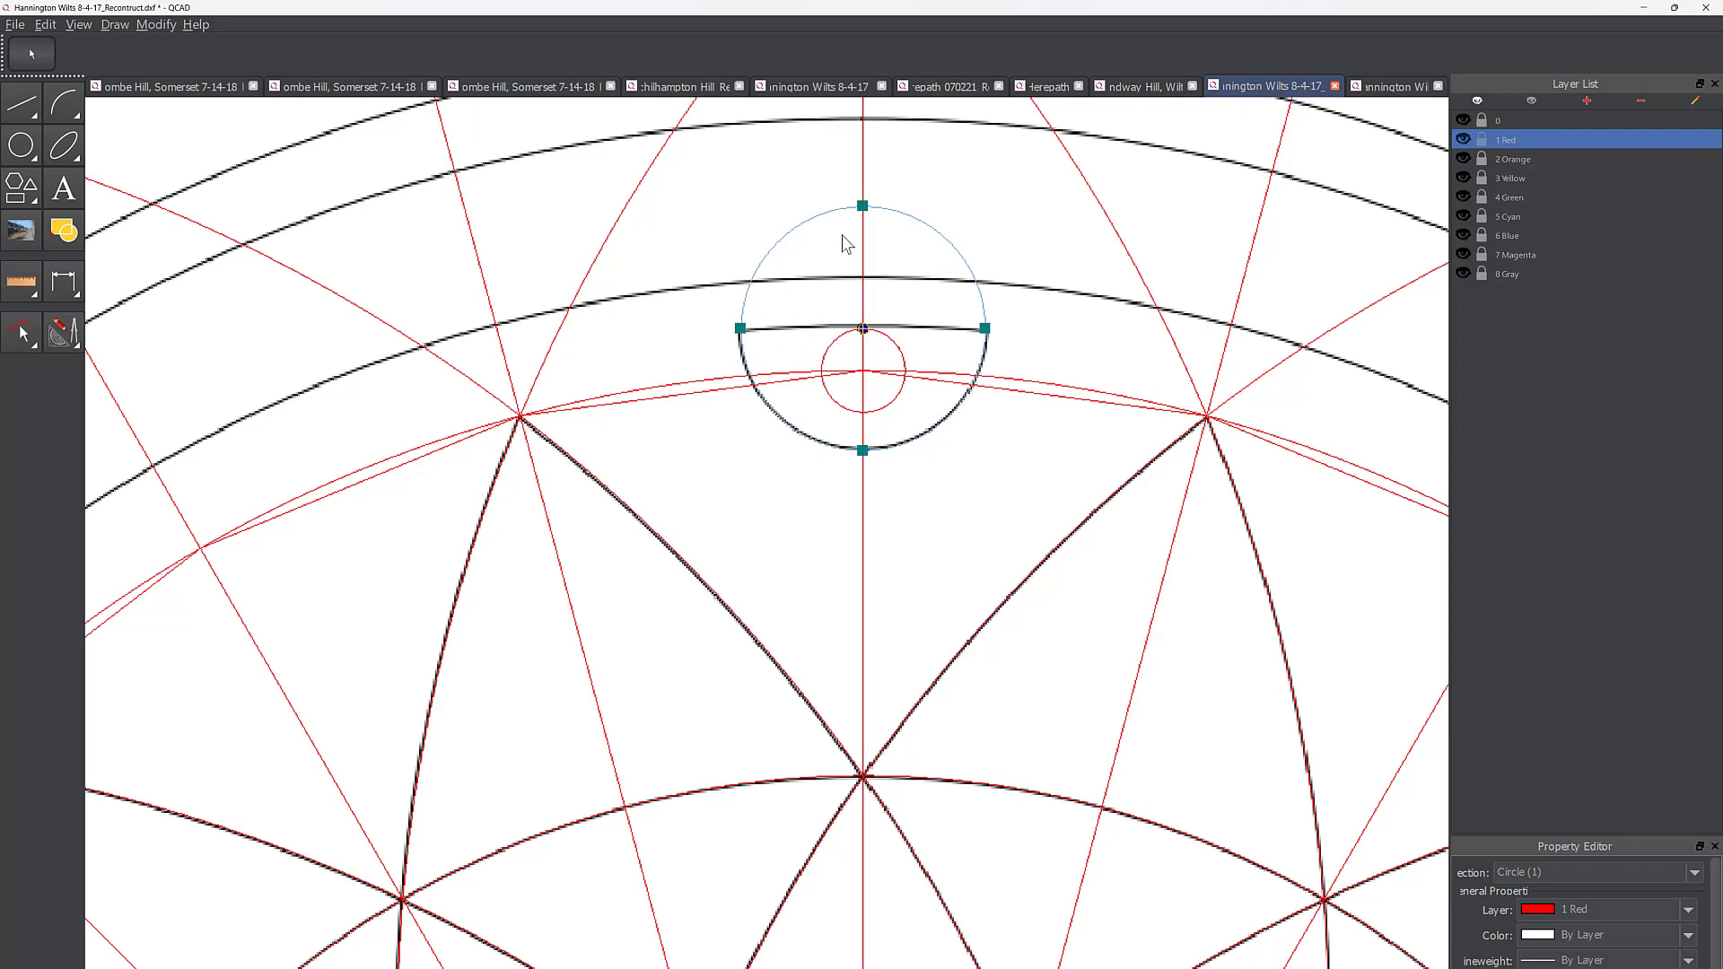
{"action": "scroll", "coordinate": [849, 220], "scroll_direction": "down", "scroll_amount": 2}
{"action": "middle_click_drag", "start_coordinate": [877, 215], "coordinate": [945, 280]}
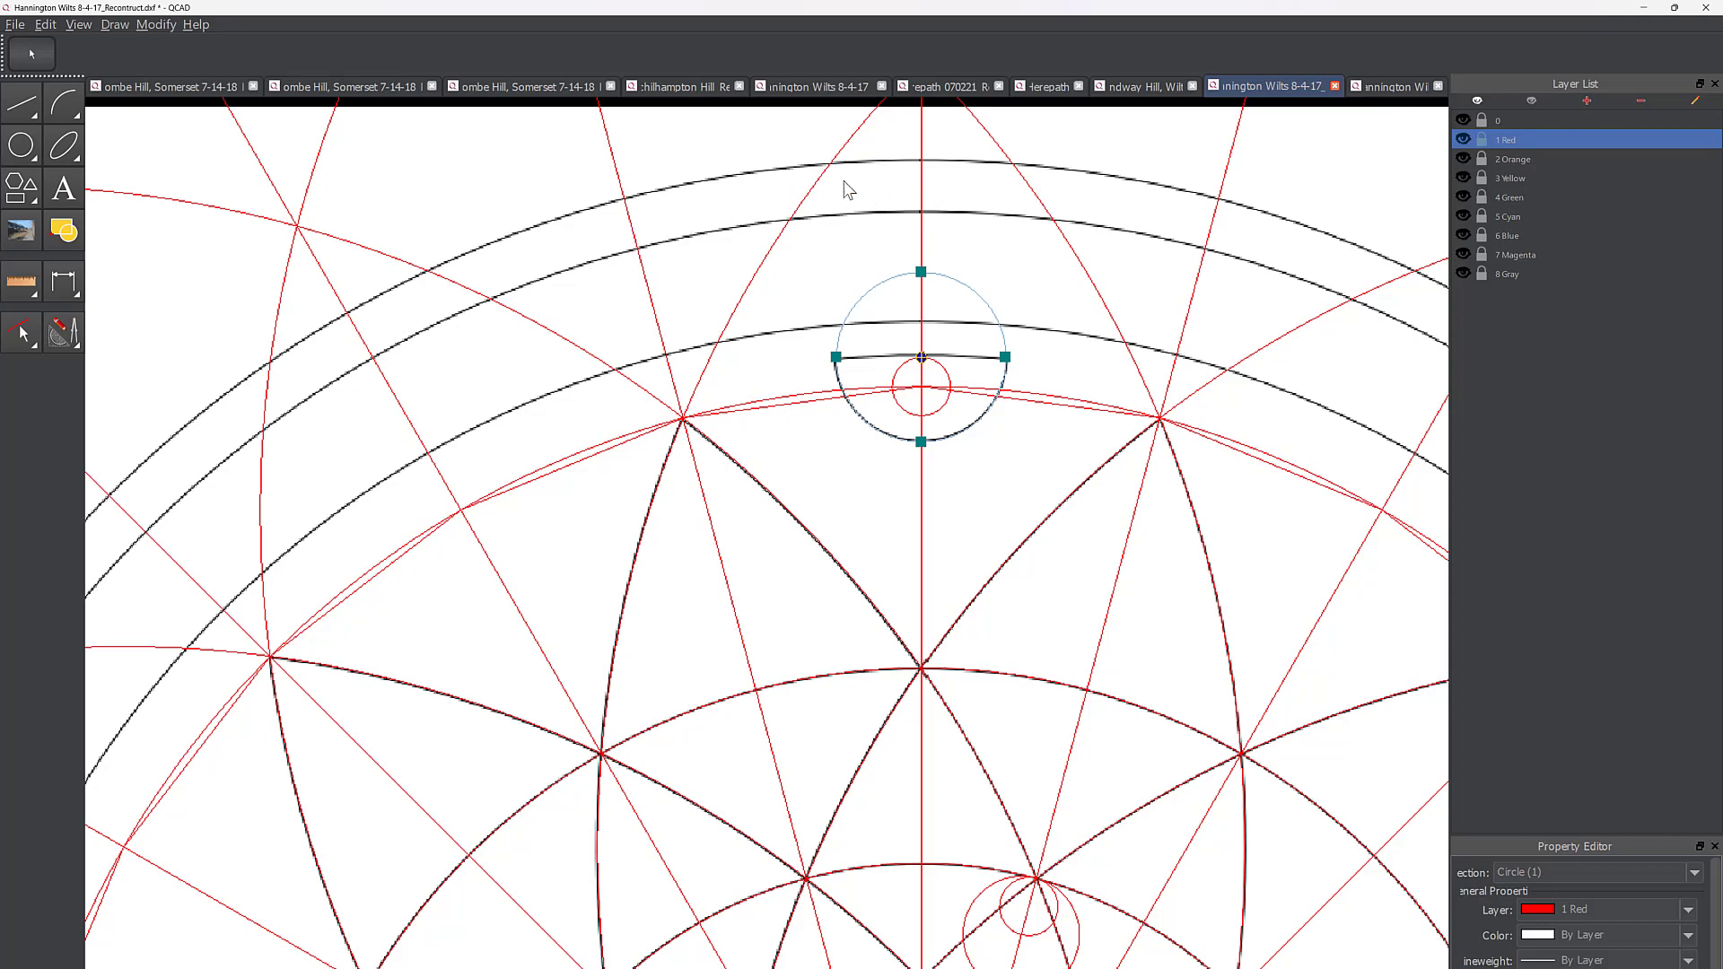
{"action": "scroll", "coordinate": [1042, 190], "scroll_direction": "down", "scroll_amount": 3}
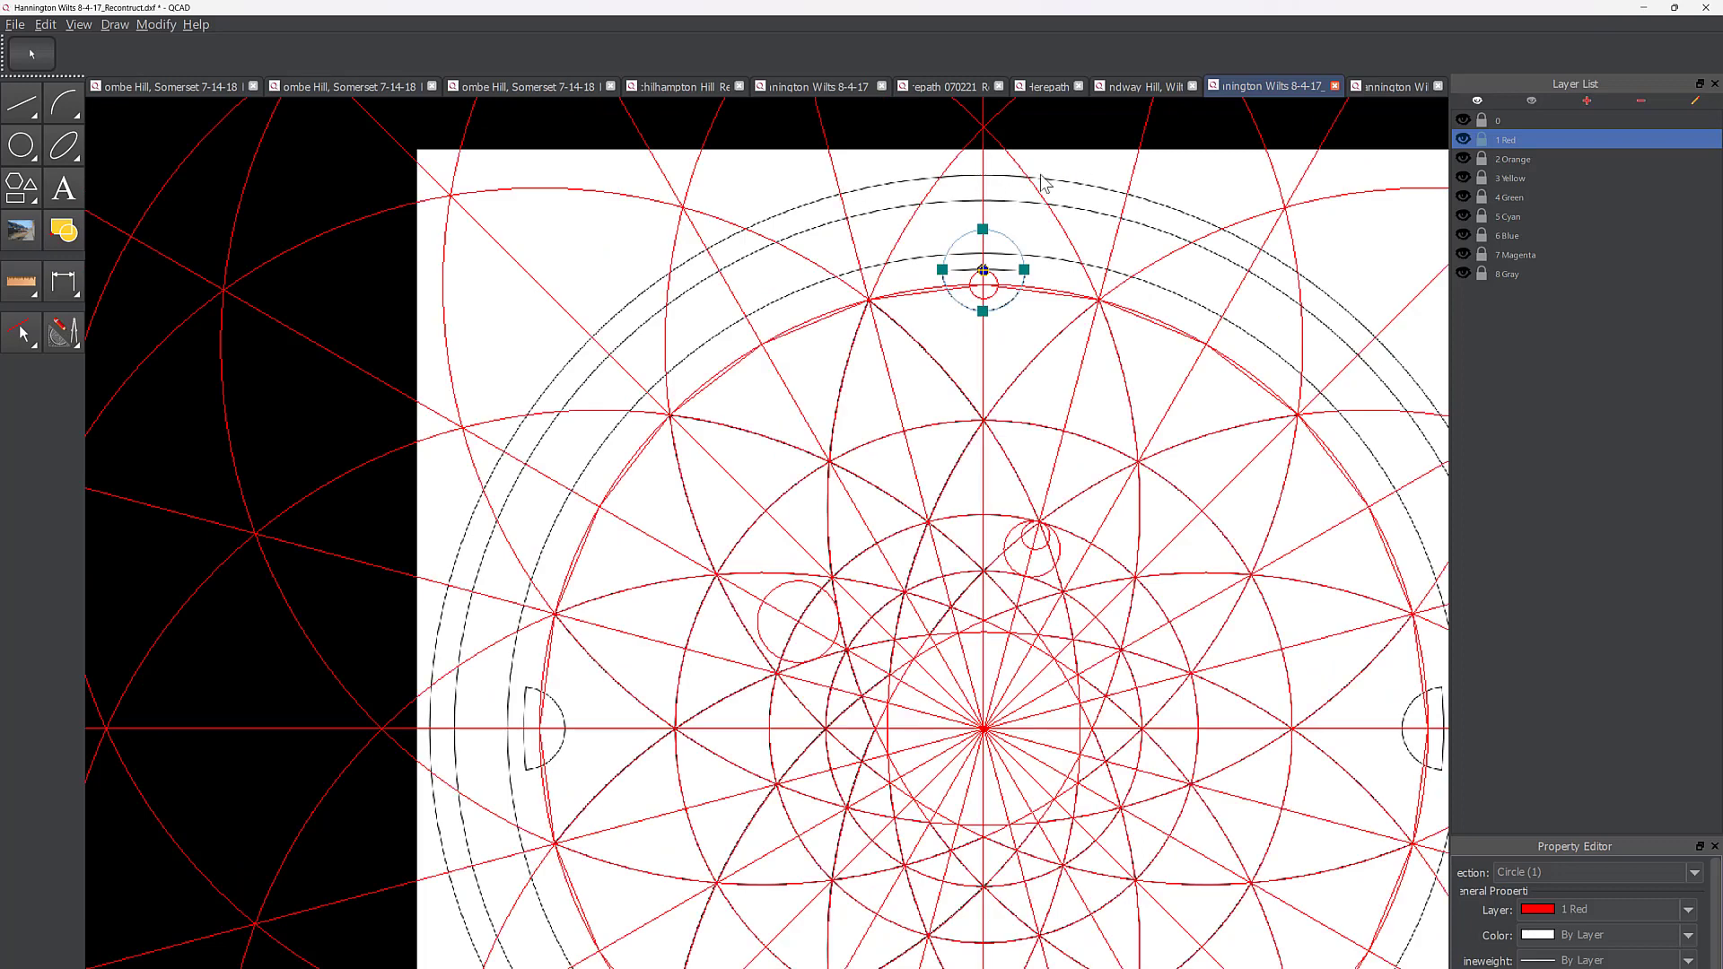
{"action": "scroll", "coordinate": [1089, 191], "scroll_direction": "up", "scroll_amount": 2}
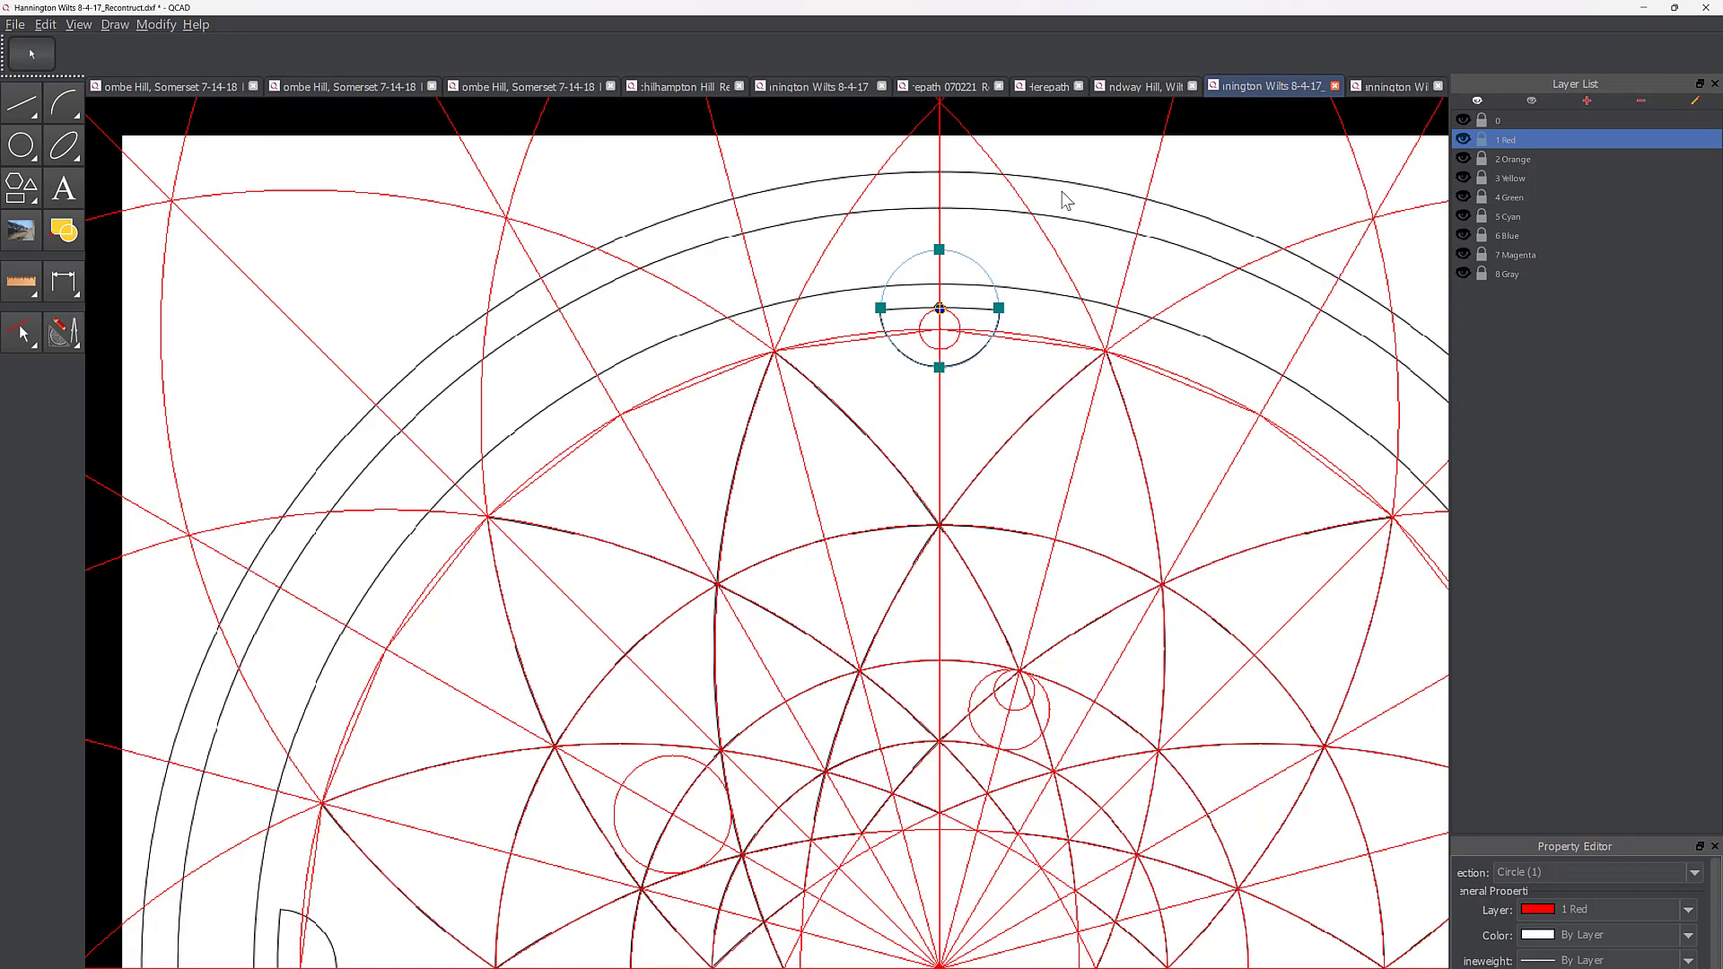
{"action": "left_click", "coordinate": [1004, 250]}
Step: Draw a two-point circle on the vertical radial line from the outermost rim circle to the small circle's top at the half-disc's upper edge
{"action": "scroll", "coordinate": [1005, 251], "scroll_direction": "up", "scroll_amount": 2}
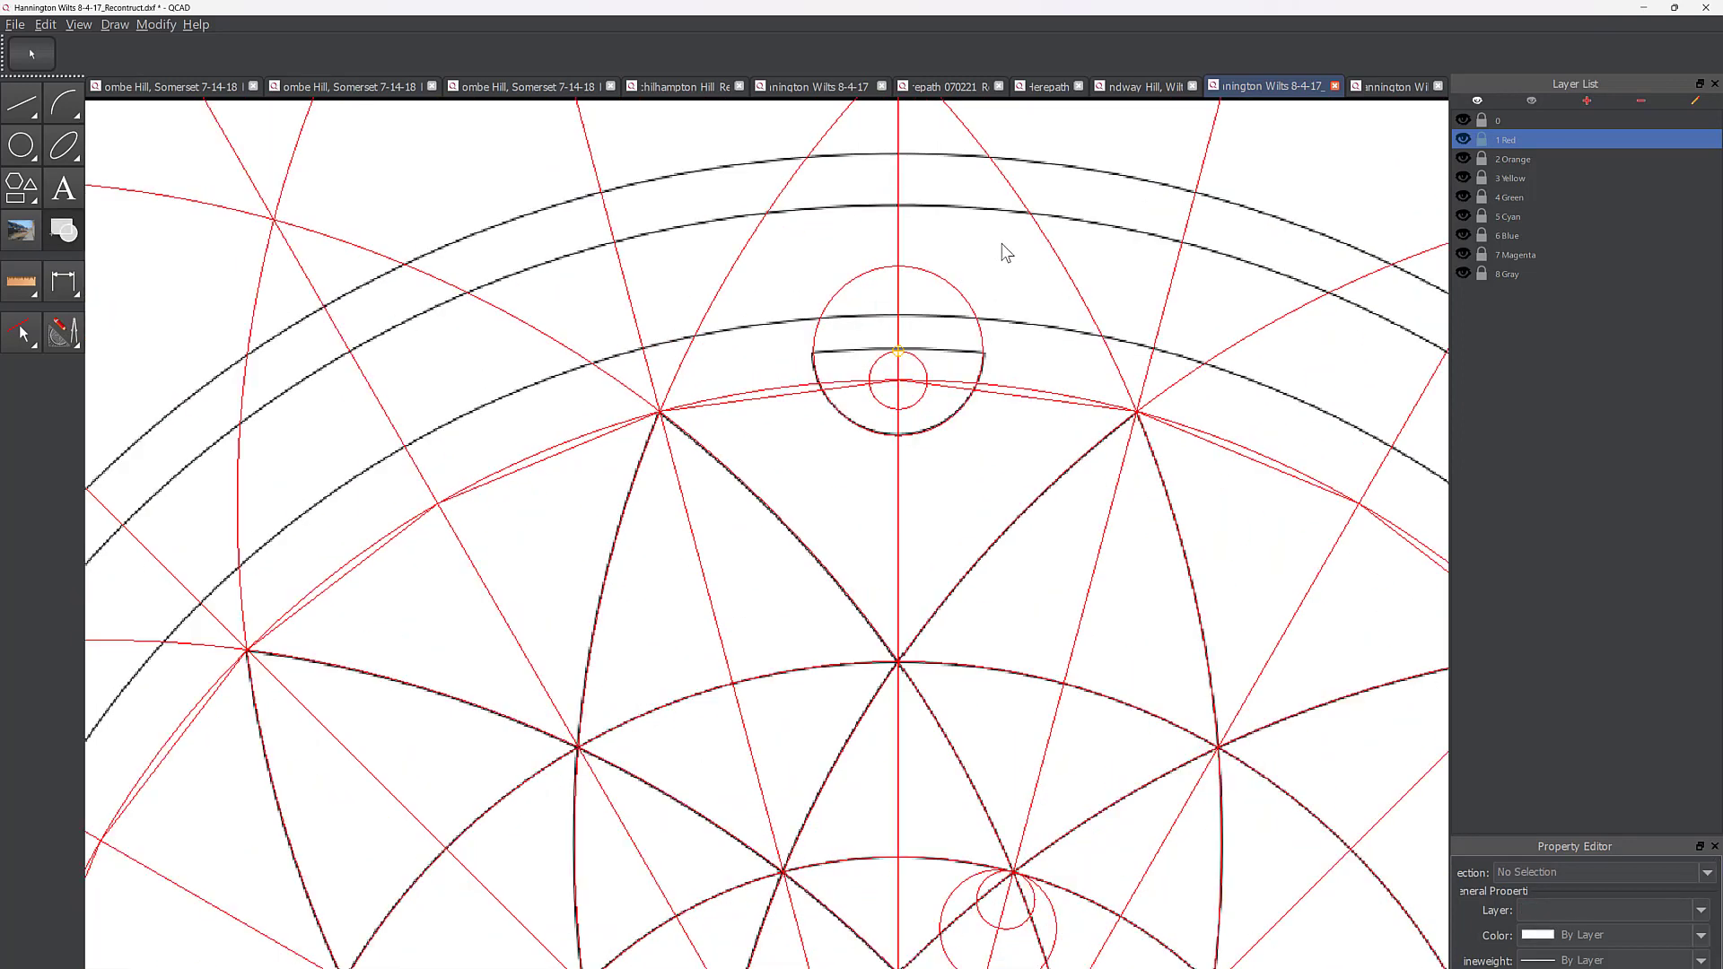
{"action": "scroll", "coordinate": [1003, 251], "scroll_direction": "up", "scroll_amount": 1}
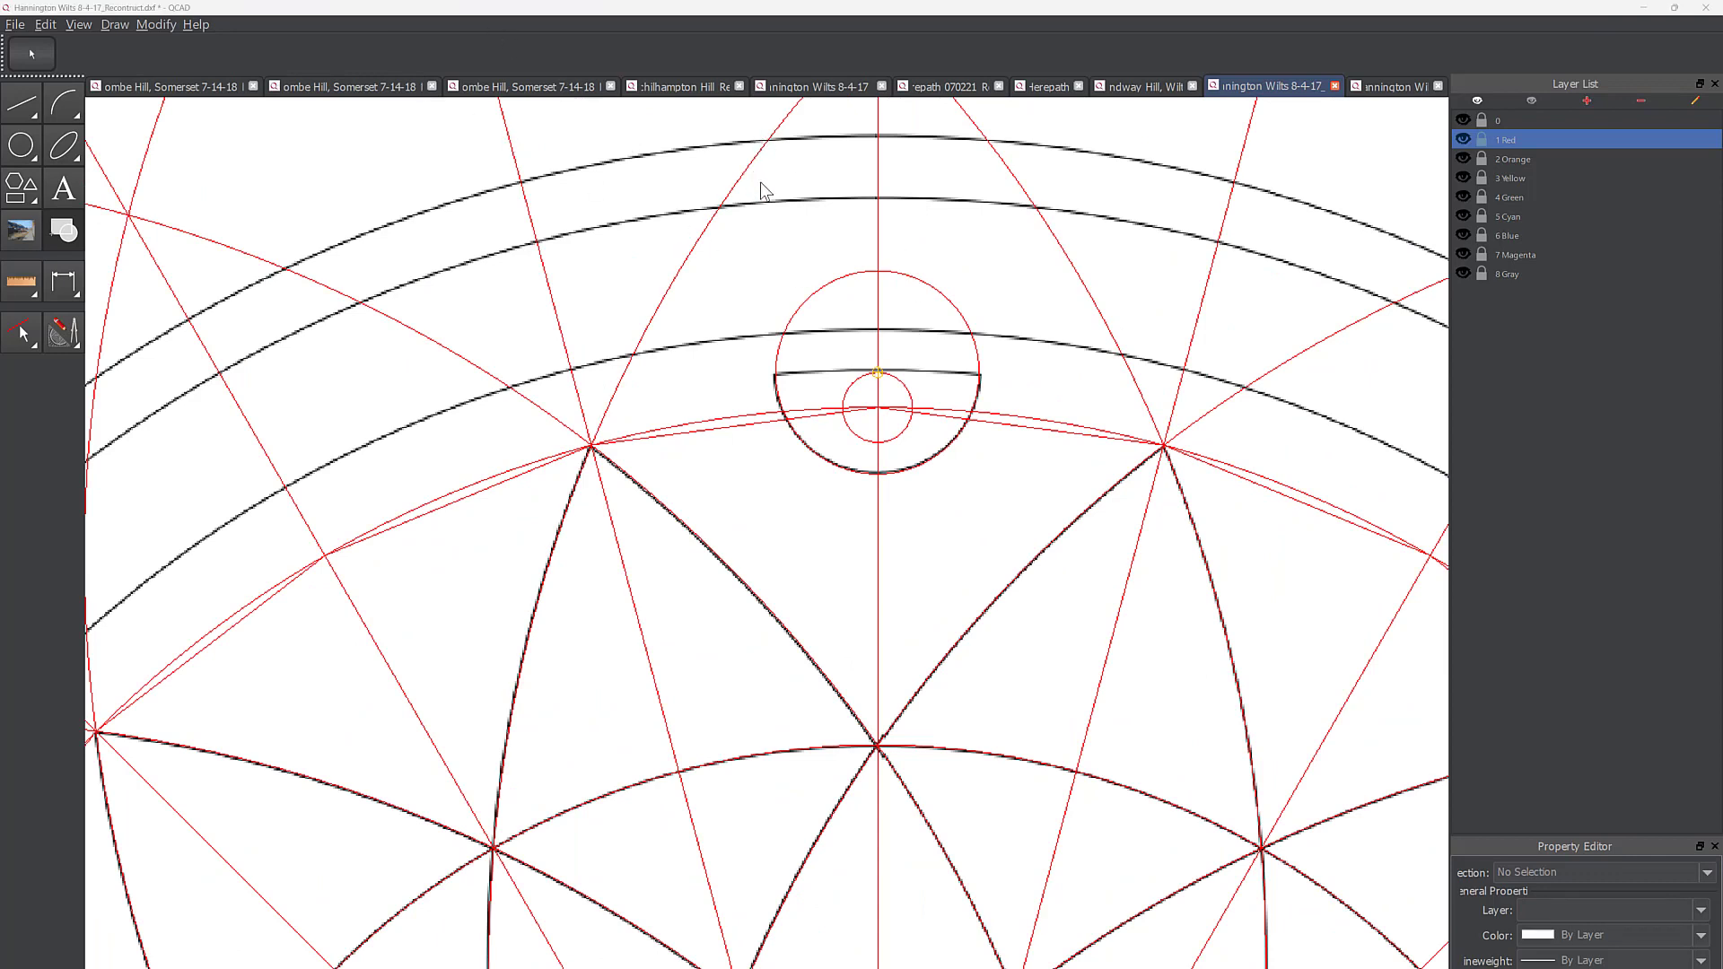
{"action": "left_click", "coordinate": [31, 159]}
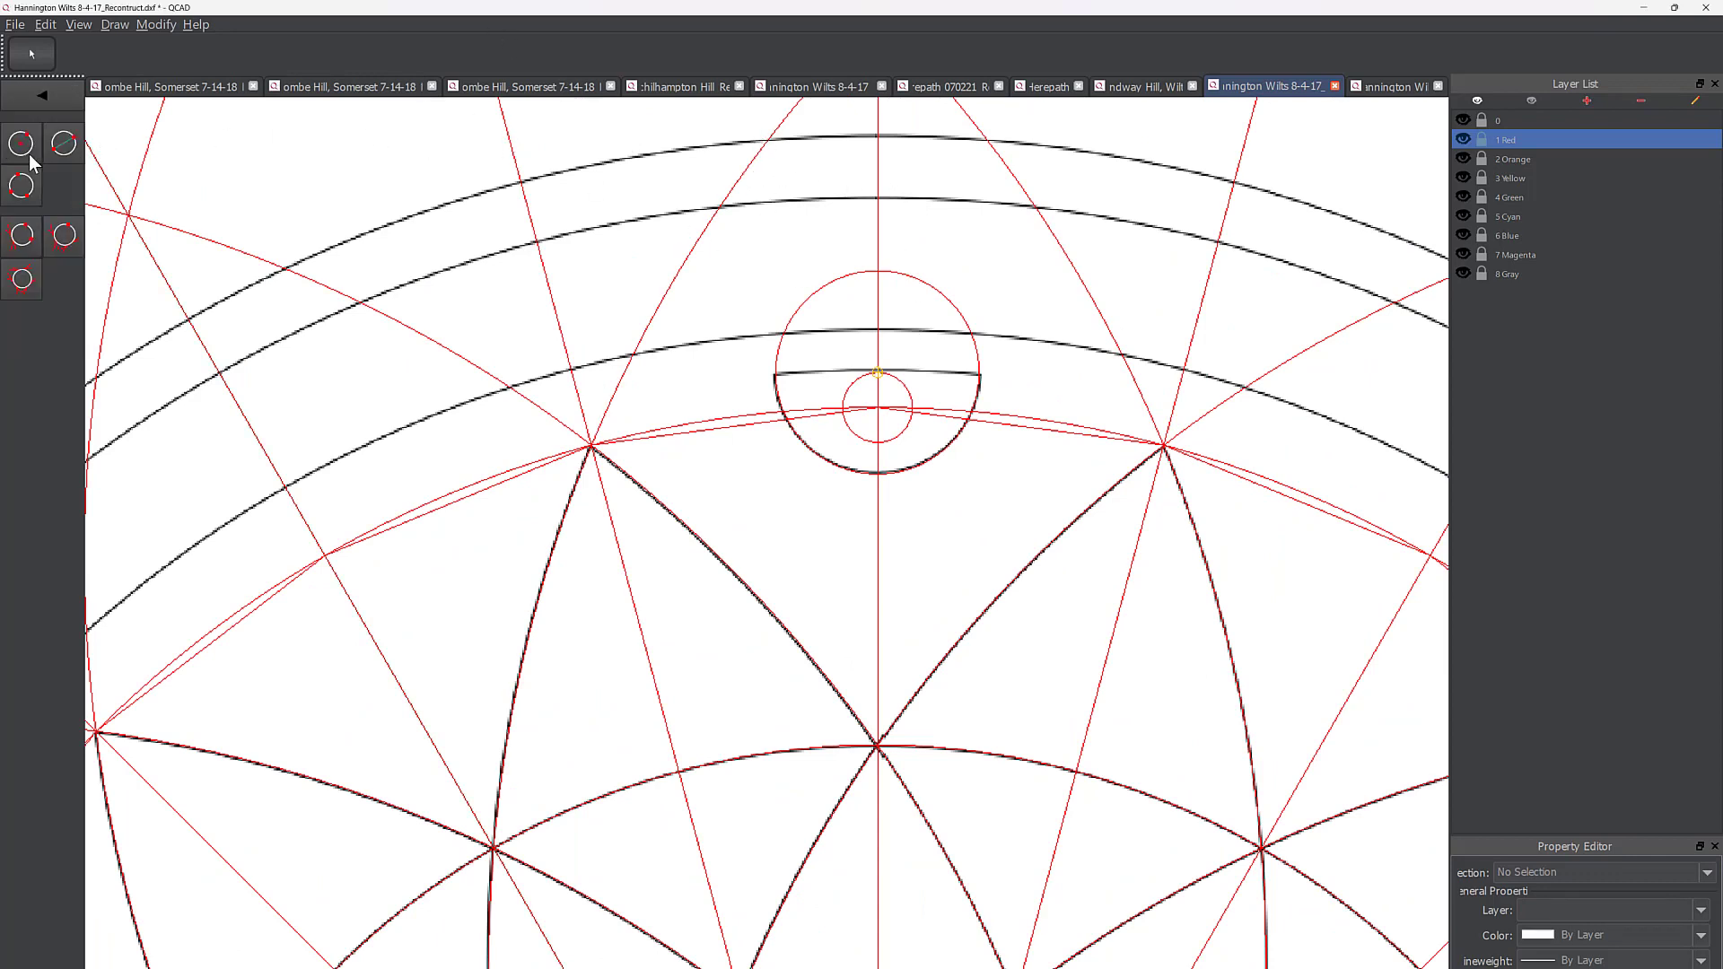
{"action": "left_click", "coordinate": [57, 153]}
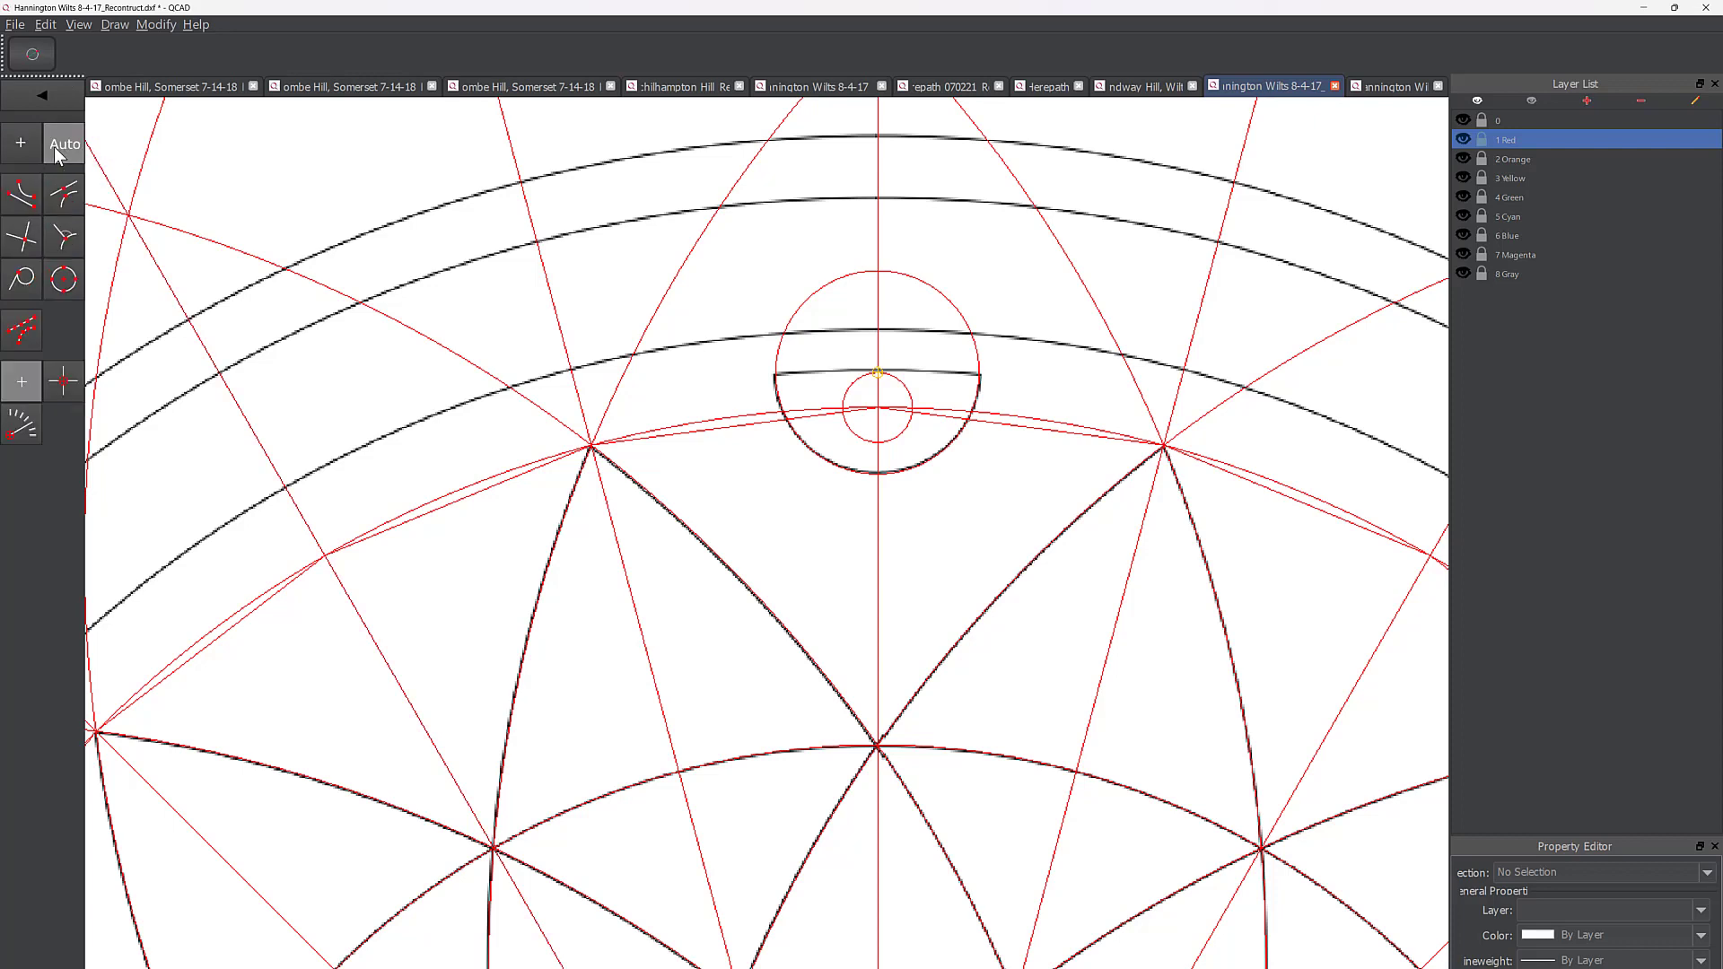
{"action": "left_click", "coordinate": [895, 153]}
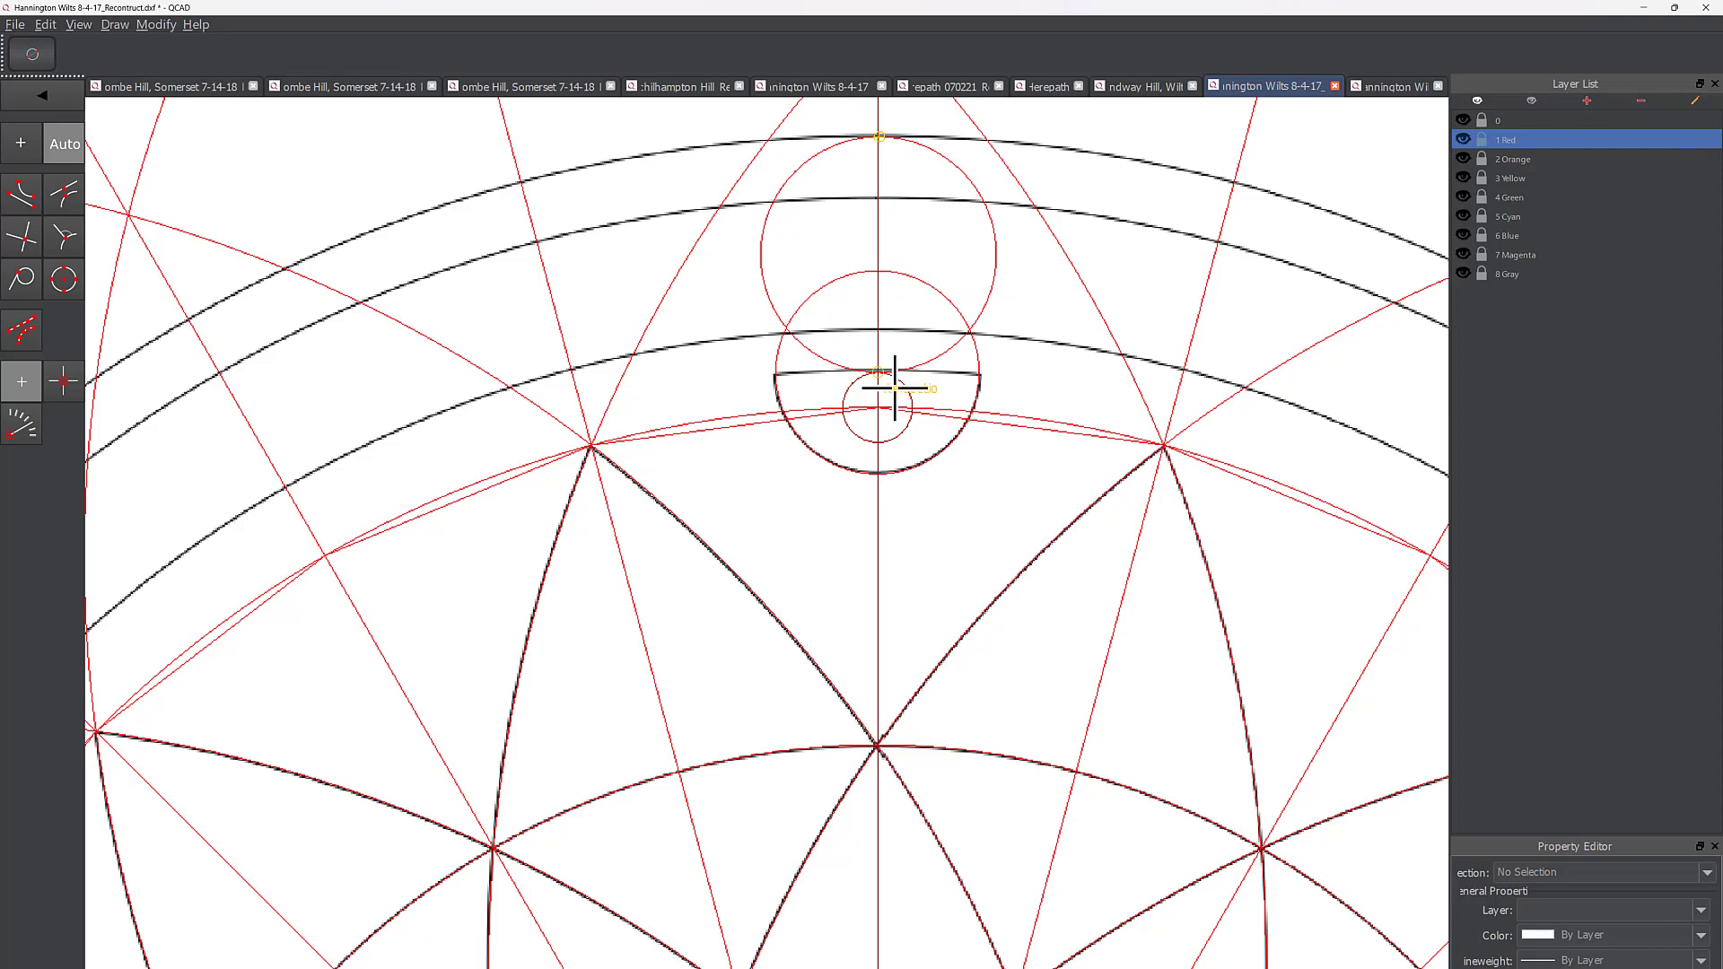
{"action": "left_click", "coordinate": [895, 388]}
{"action": "right_click", "coordinate": [1001, 305]}
{"action": "left_click", "coordinate": [996, 256]}
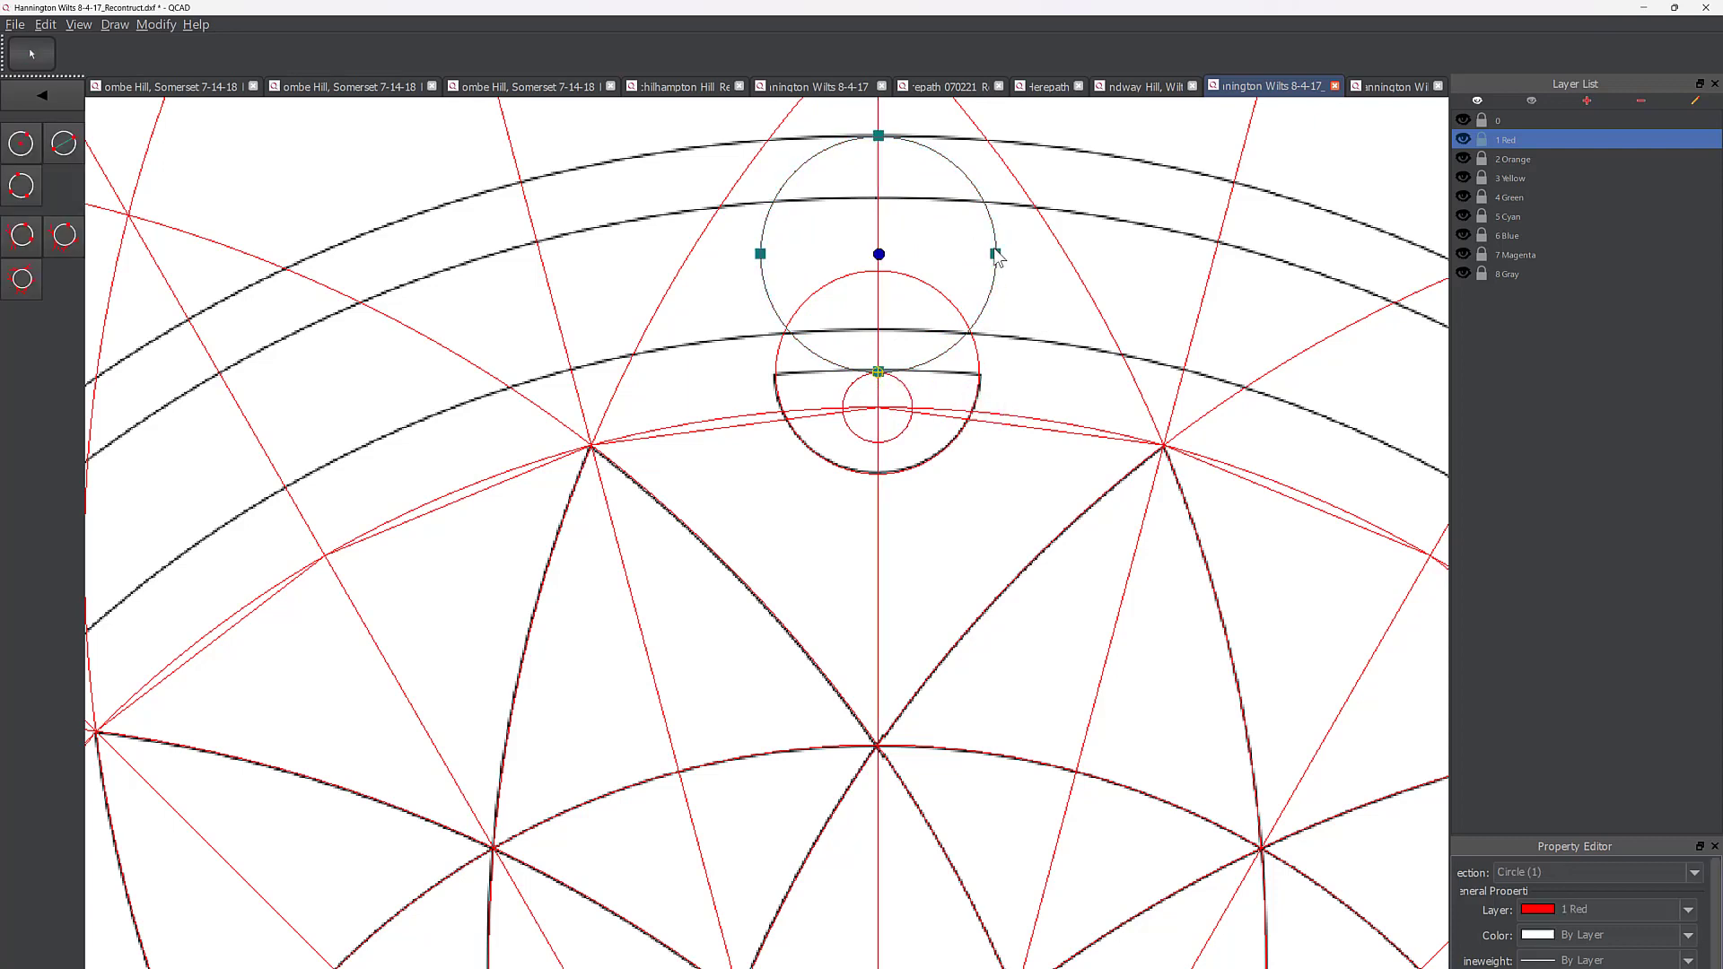
Step: Make one copy of the circle by its centre, placed between the petal arcs on the radial line 15° counterclockwise from the top
{"action": "left_click", "coordinate": [63, 101]}
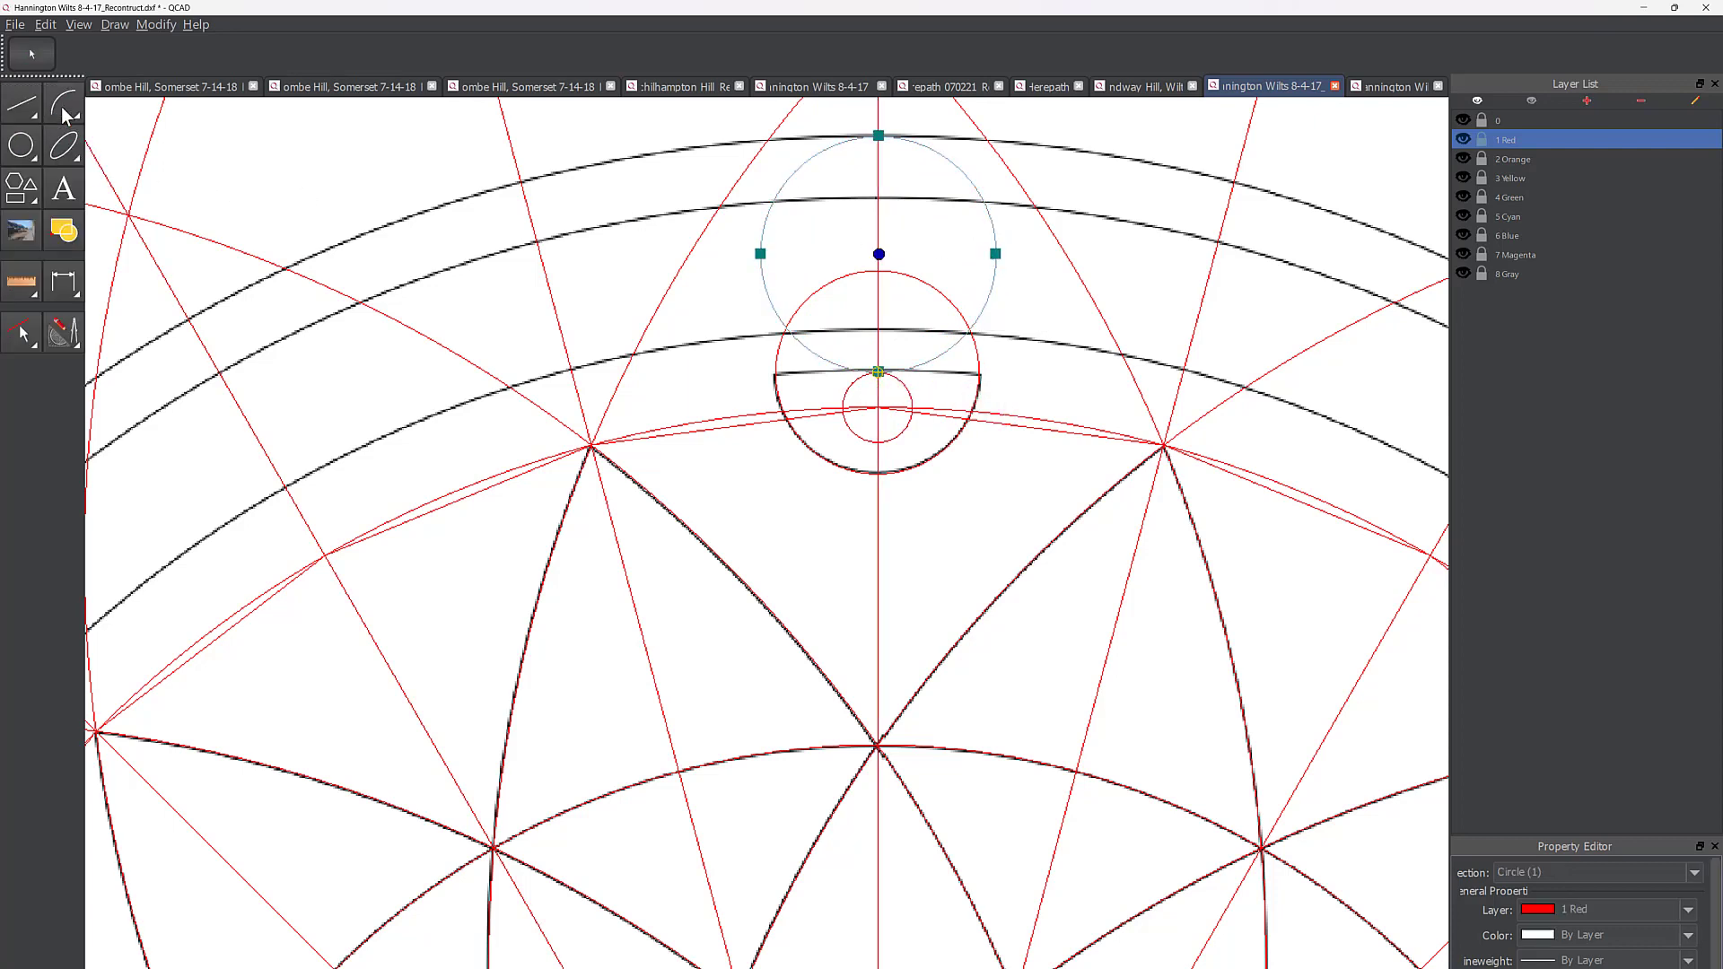
{"action": "left_click", "coordinate": [60, 335]}
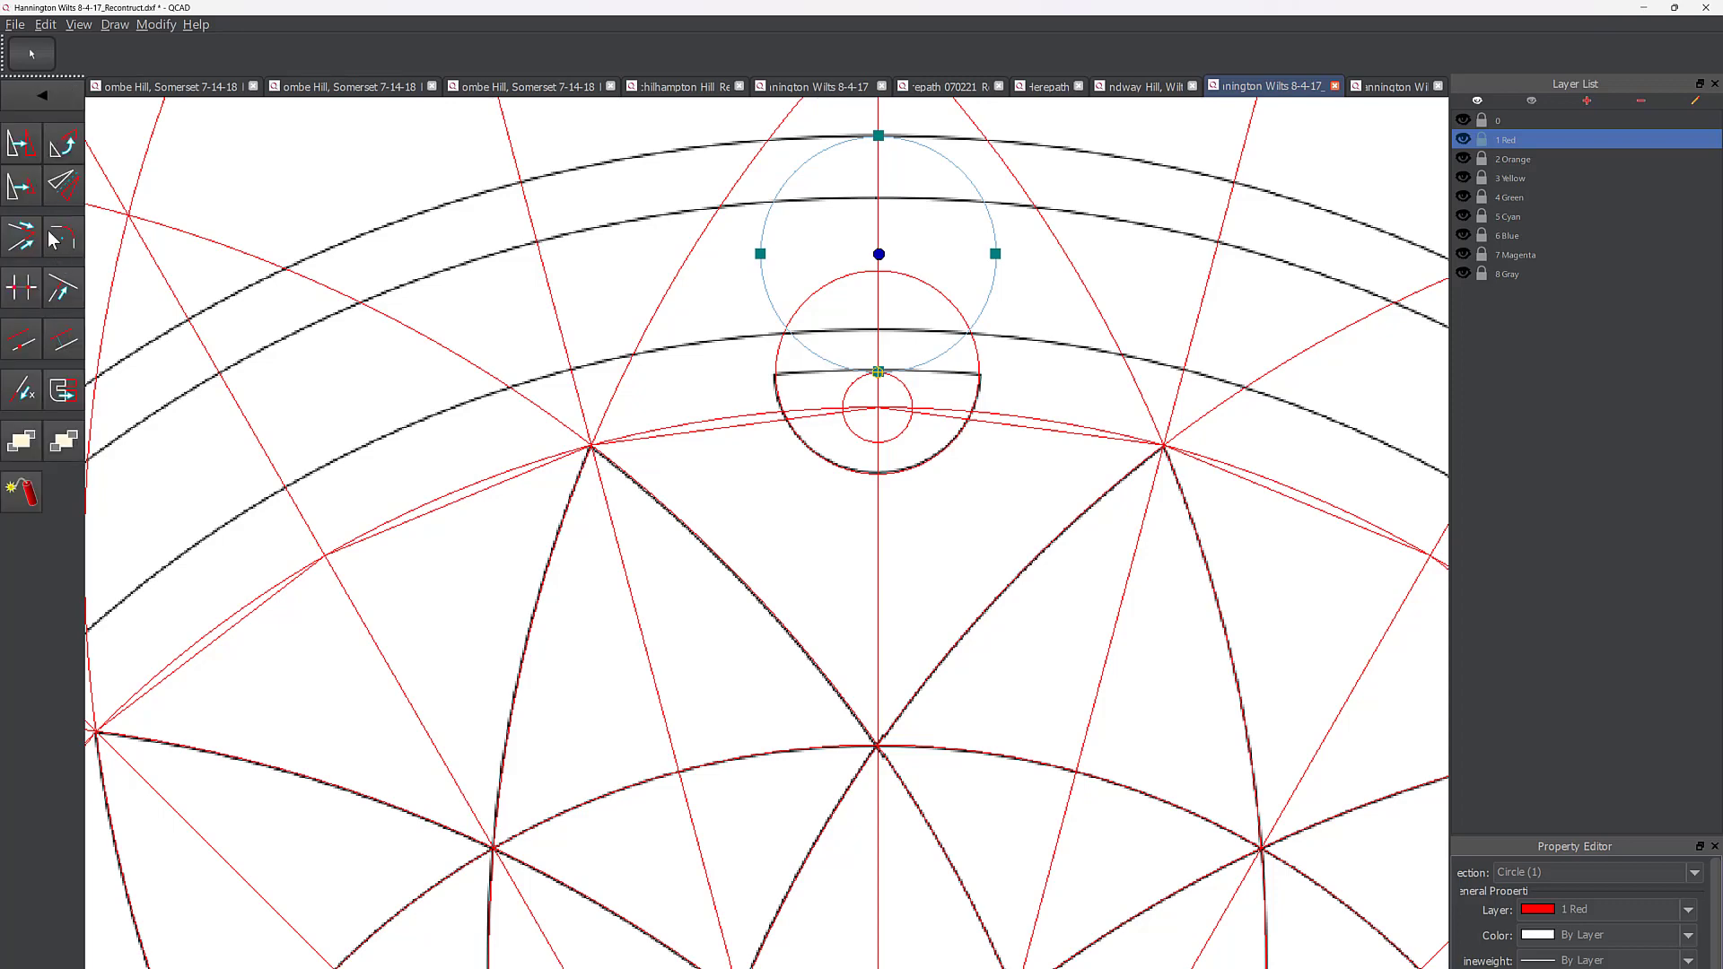
{"action": "left_click", "coordinate": [14, 148]}
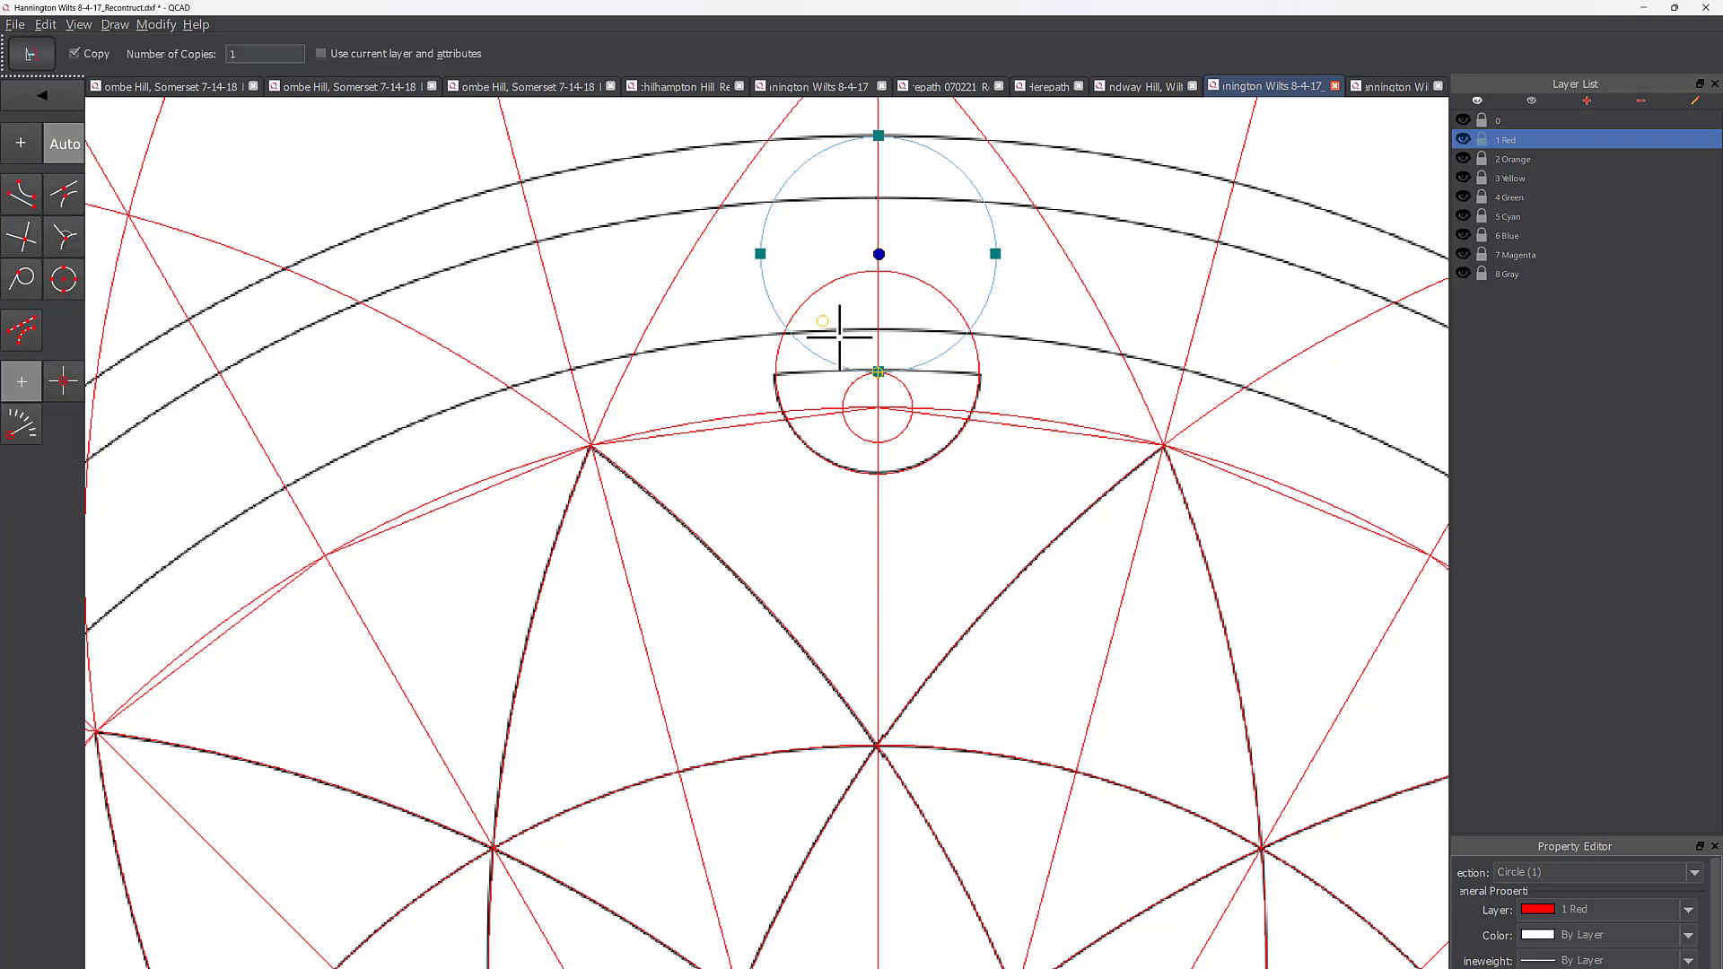
{"action": "left_click", "coordinate": [888, 267]}
{"action": "scroll", "coordinate": [1043, 522], "scroll_direction": "down", "scroll_amount": 3}
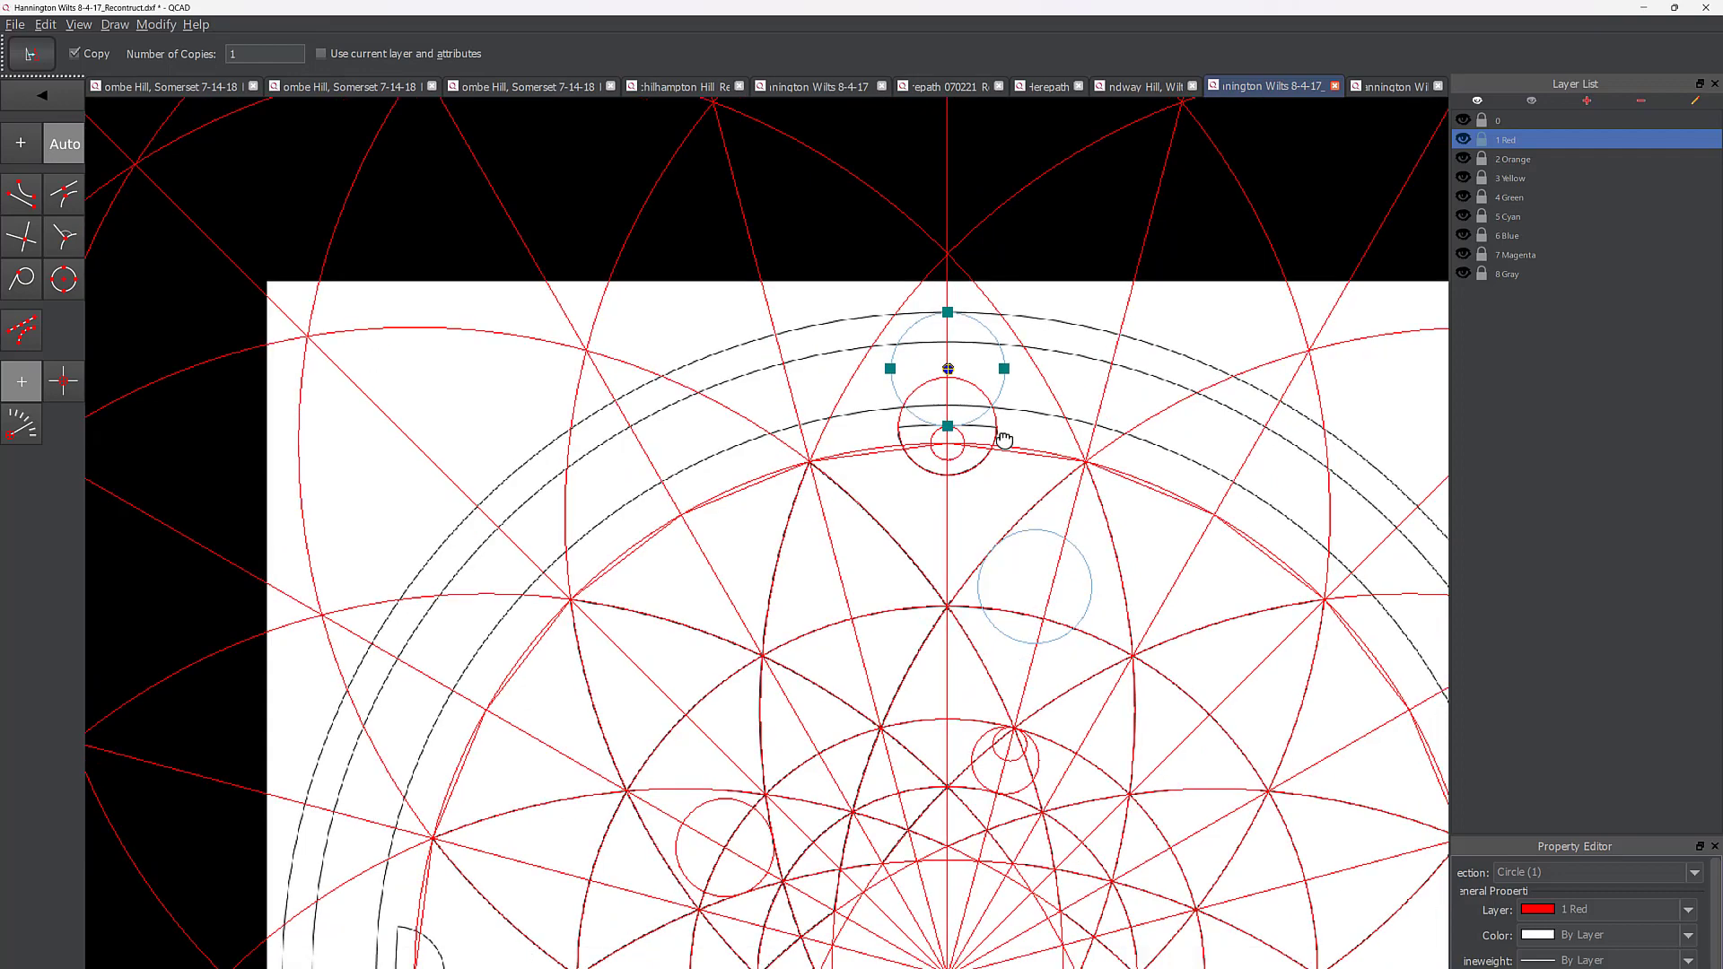
{"action": "scroll", "coordinate": [1043, 508], "scroll_direction": "up", "scroll_amount": 3}
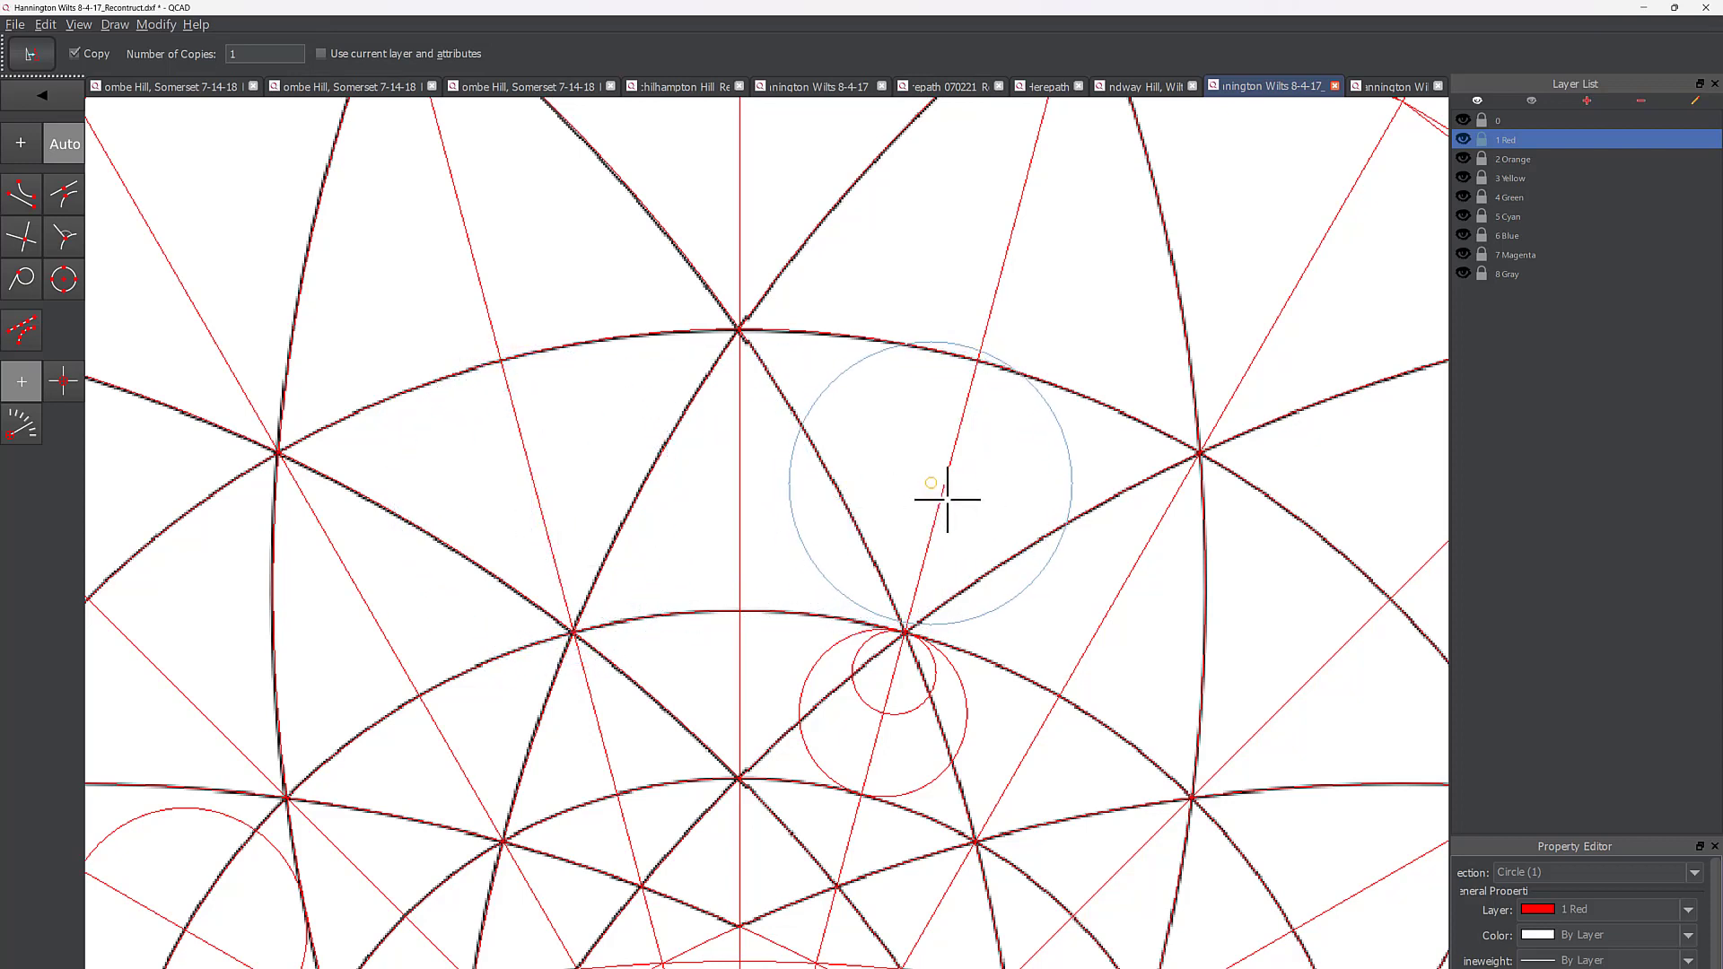
{"action": "left_click", "coordinate": [546, 509]}
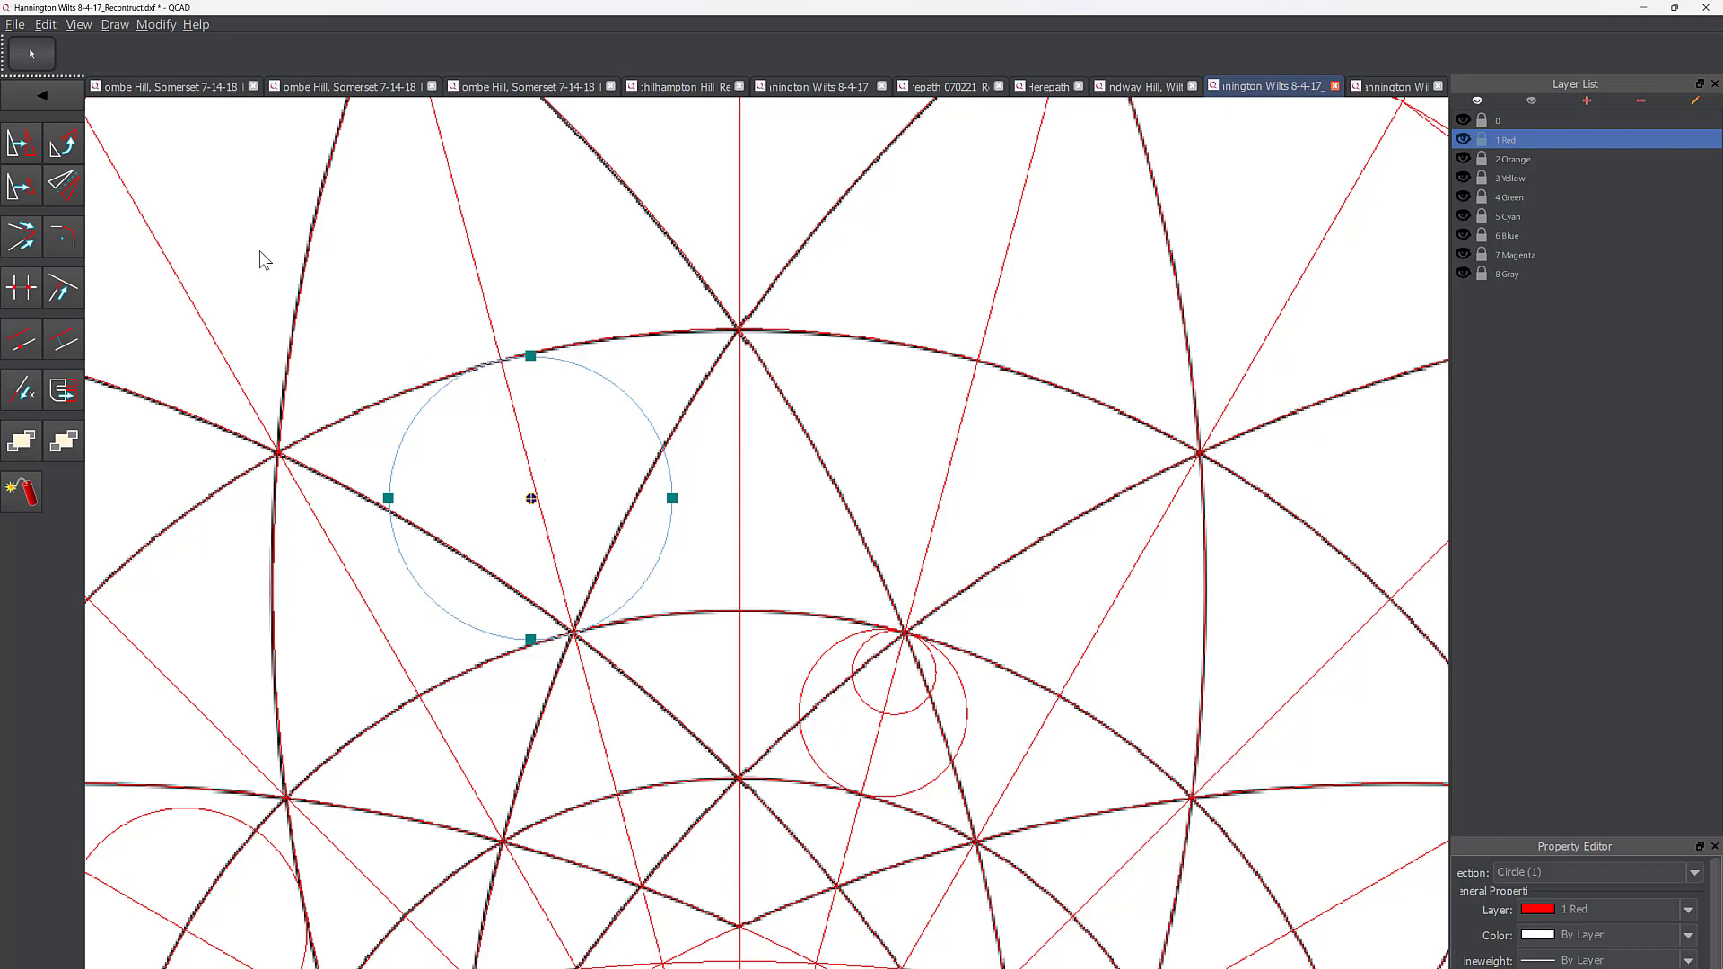
Step: Draw a two-point circle on the radial line 15° clockwise from the top, from the upper arc crossing to the petal intersection below
{"action": "left_click", "coordinate": [31, 104]}
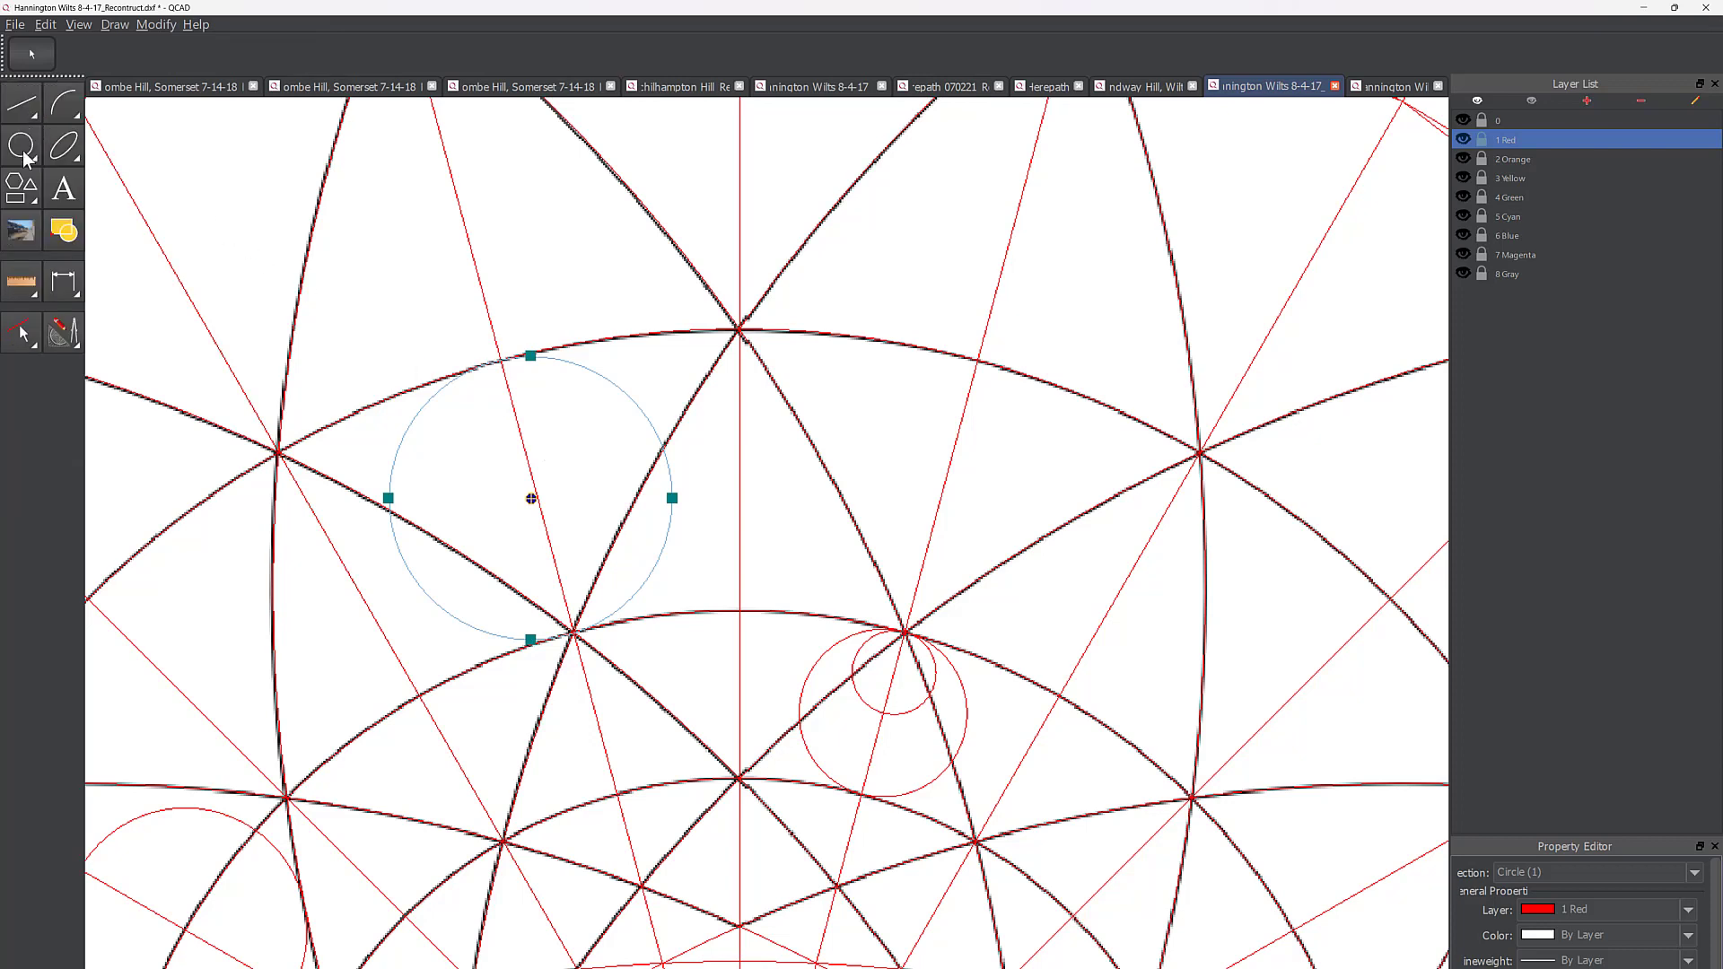
{"action": "left_click", "coordinate": [24, 155]}
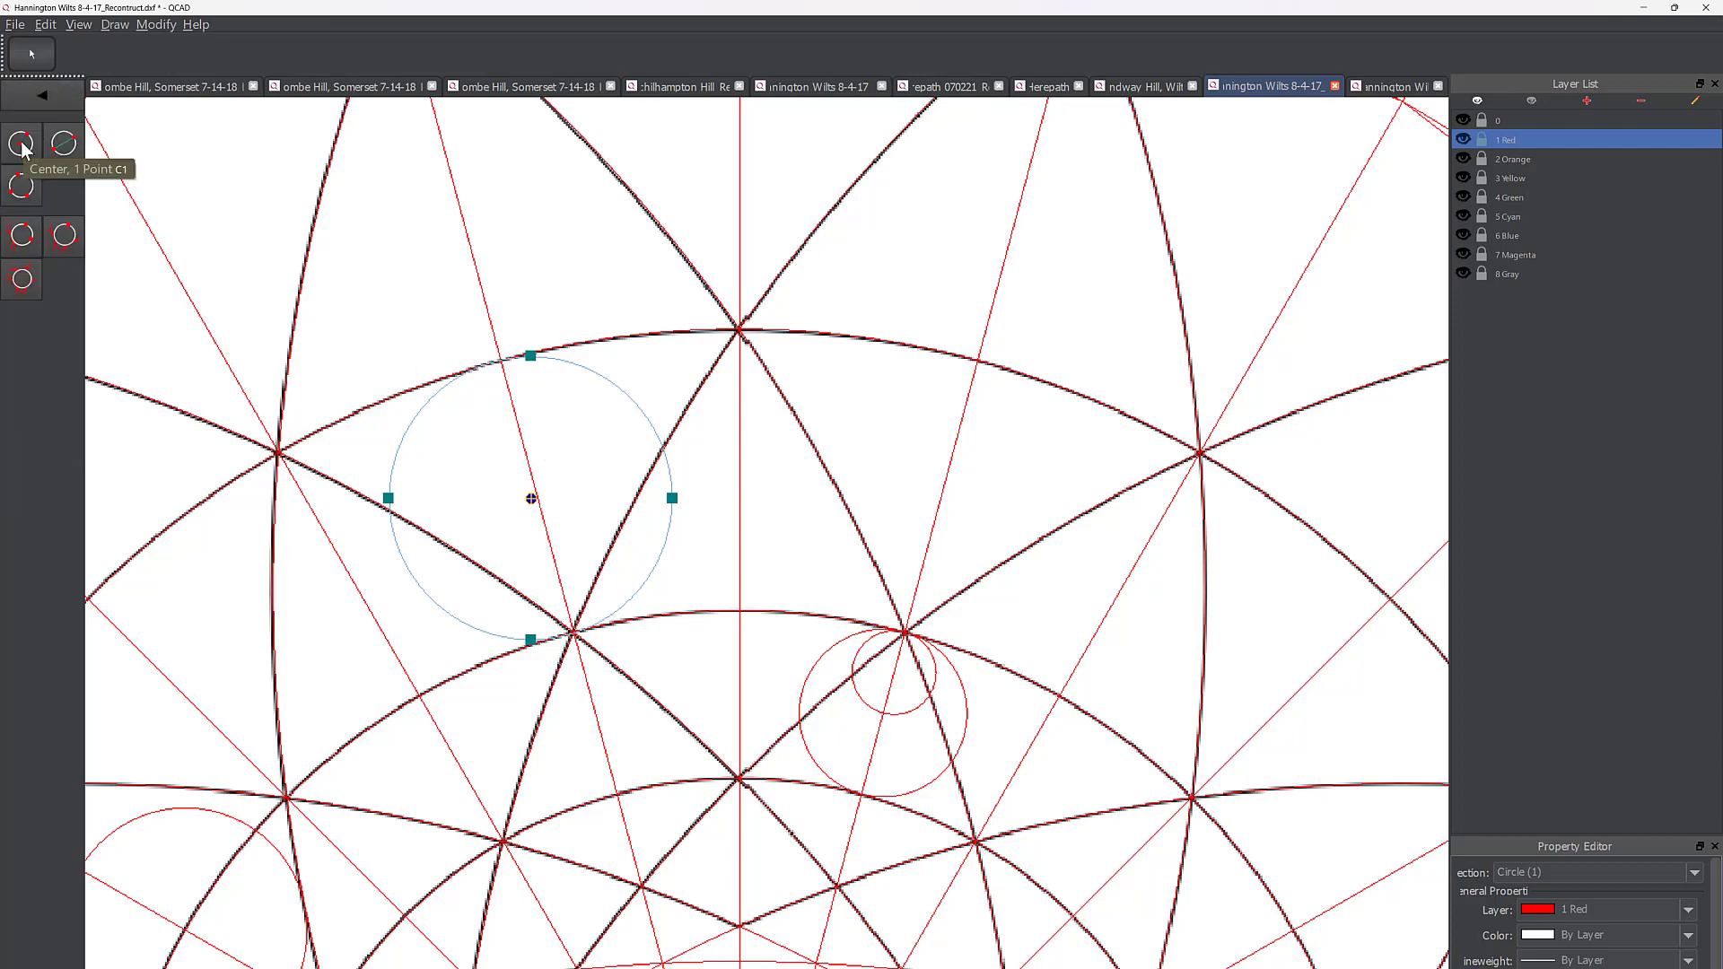
{"action": "left_click", "coordinate": [22, 147]}
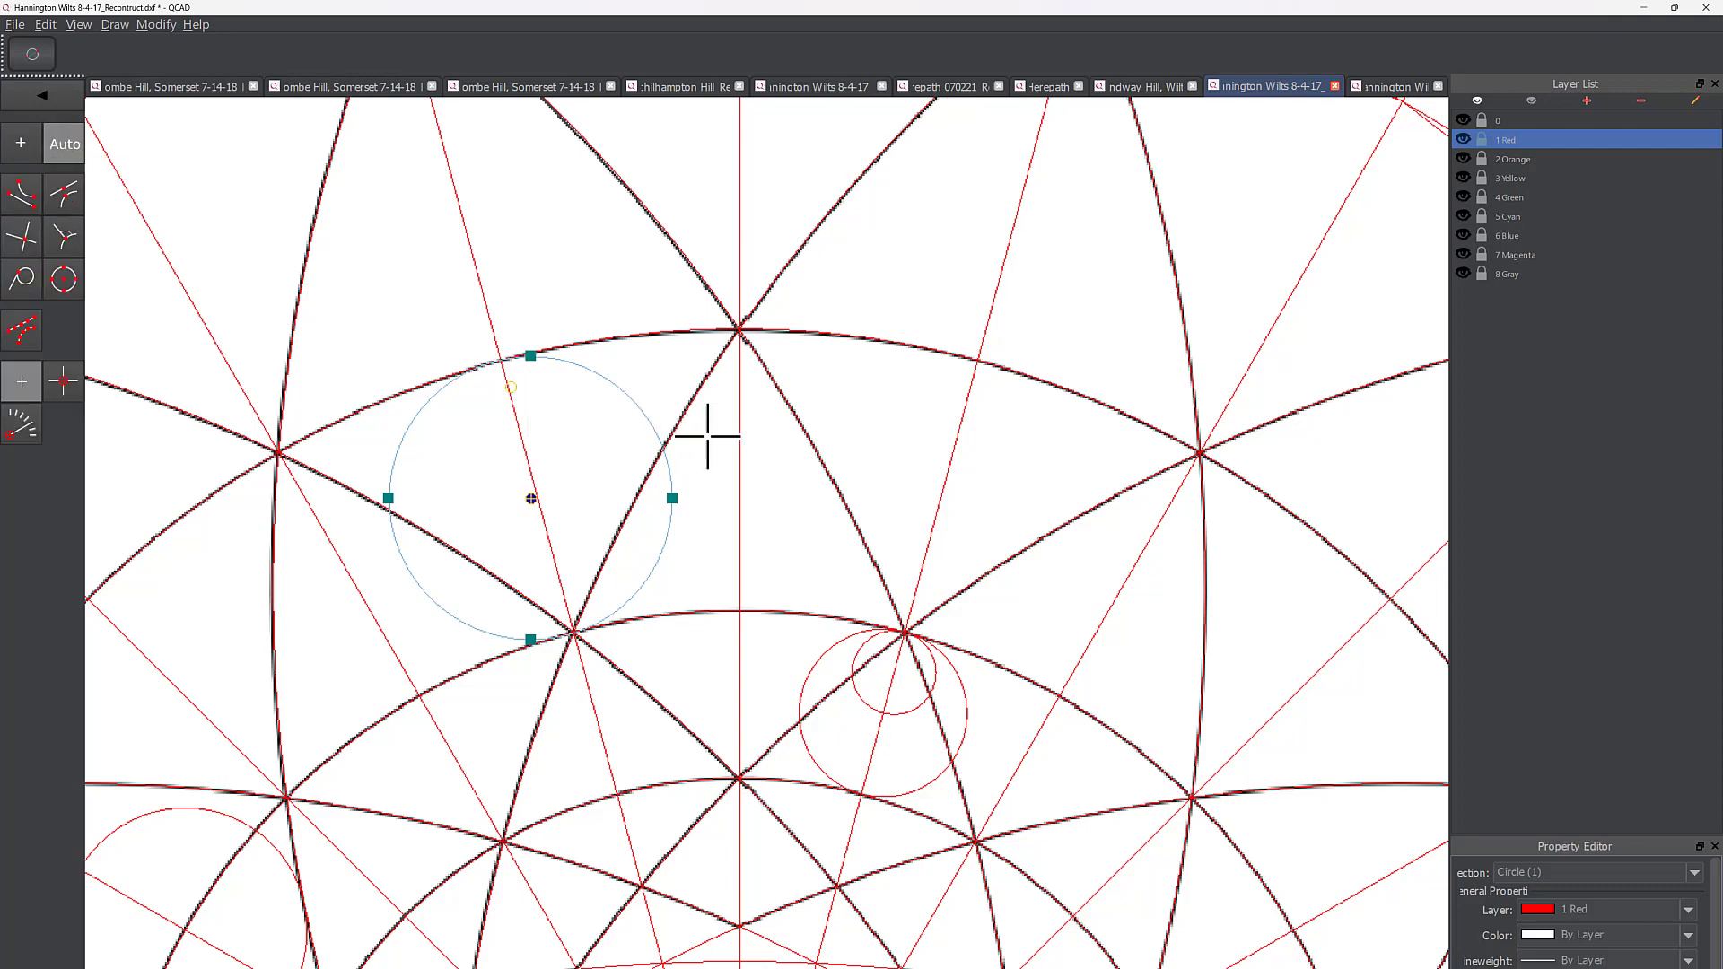
{"action": "left_click", "coordinate": [978, 360]}
{"action": "left_click", "coordinate": [909, 637]}
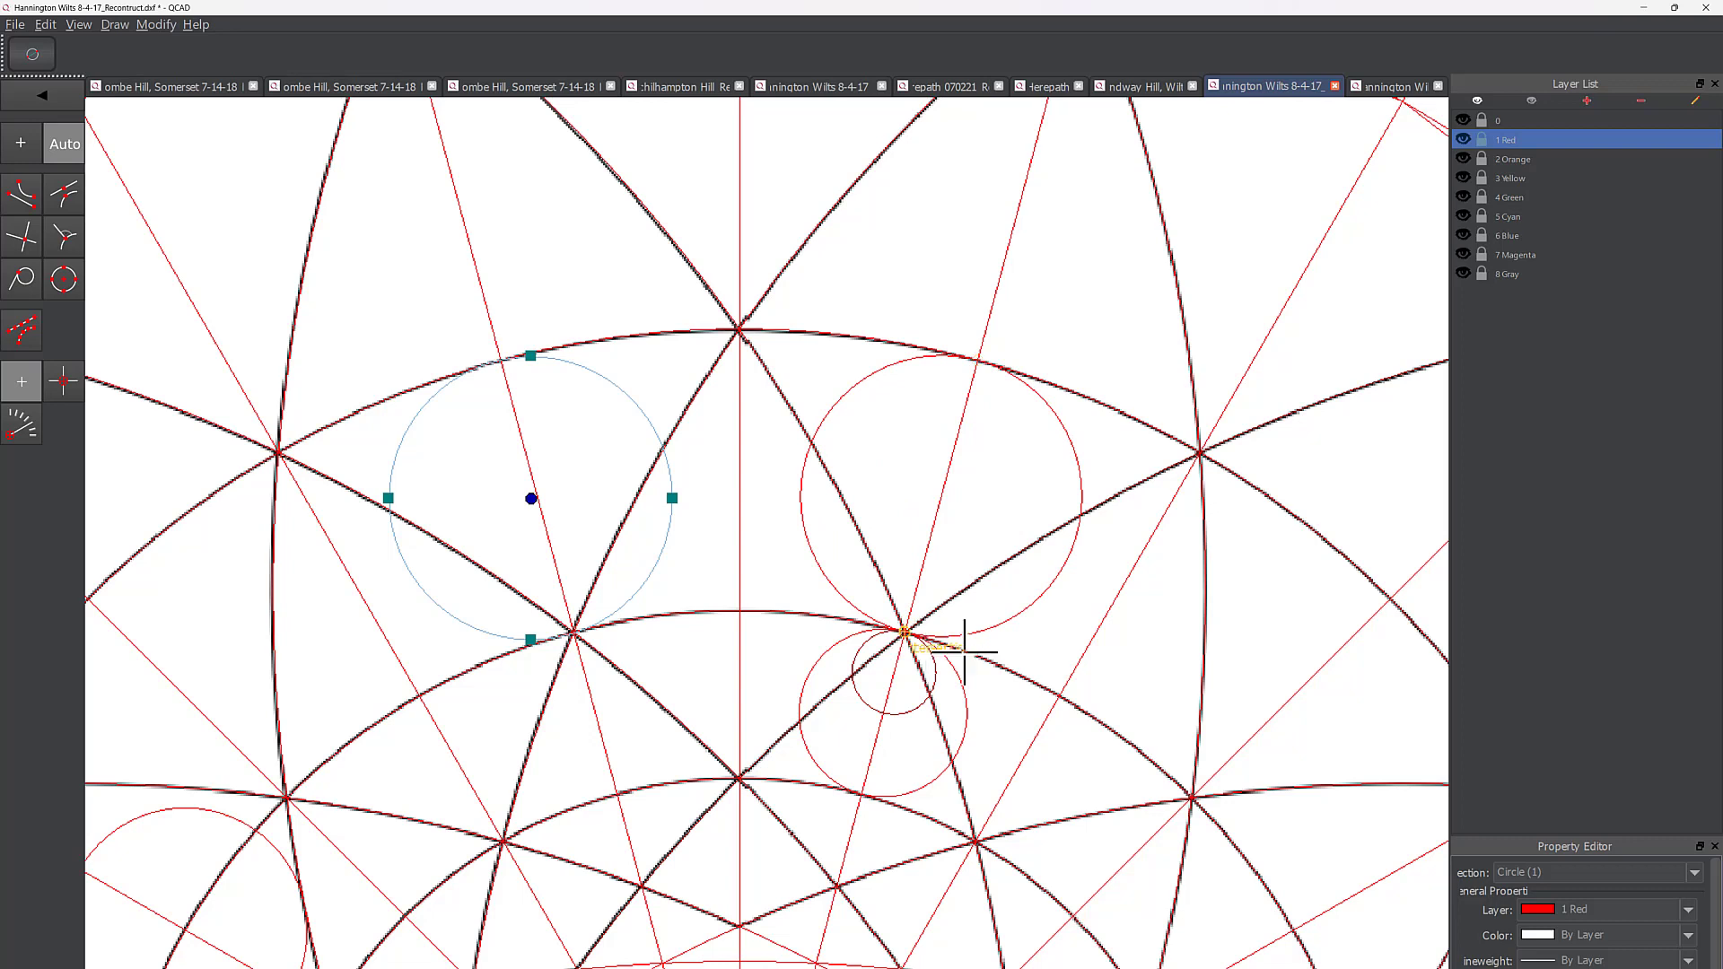
{"action": "right_click", "coordinate": [1136, 655]}
{"action": "left_click", "coordinate": [1082, 501]}
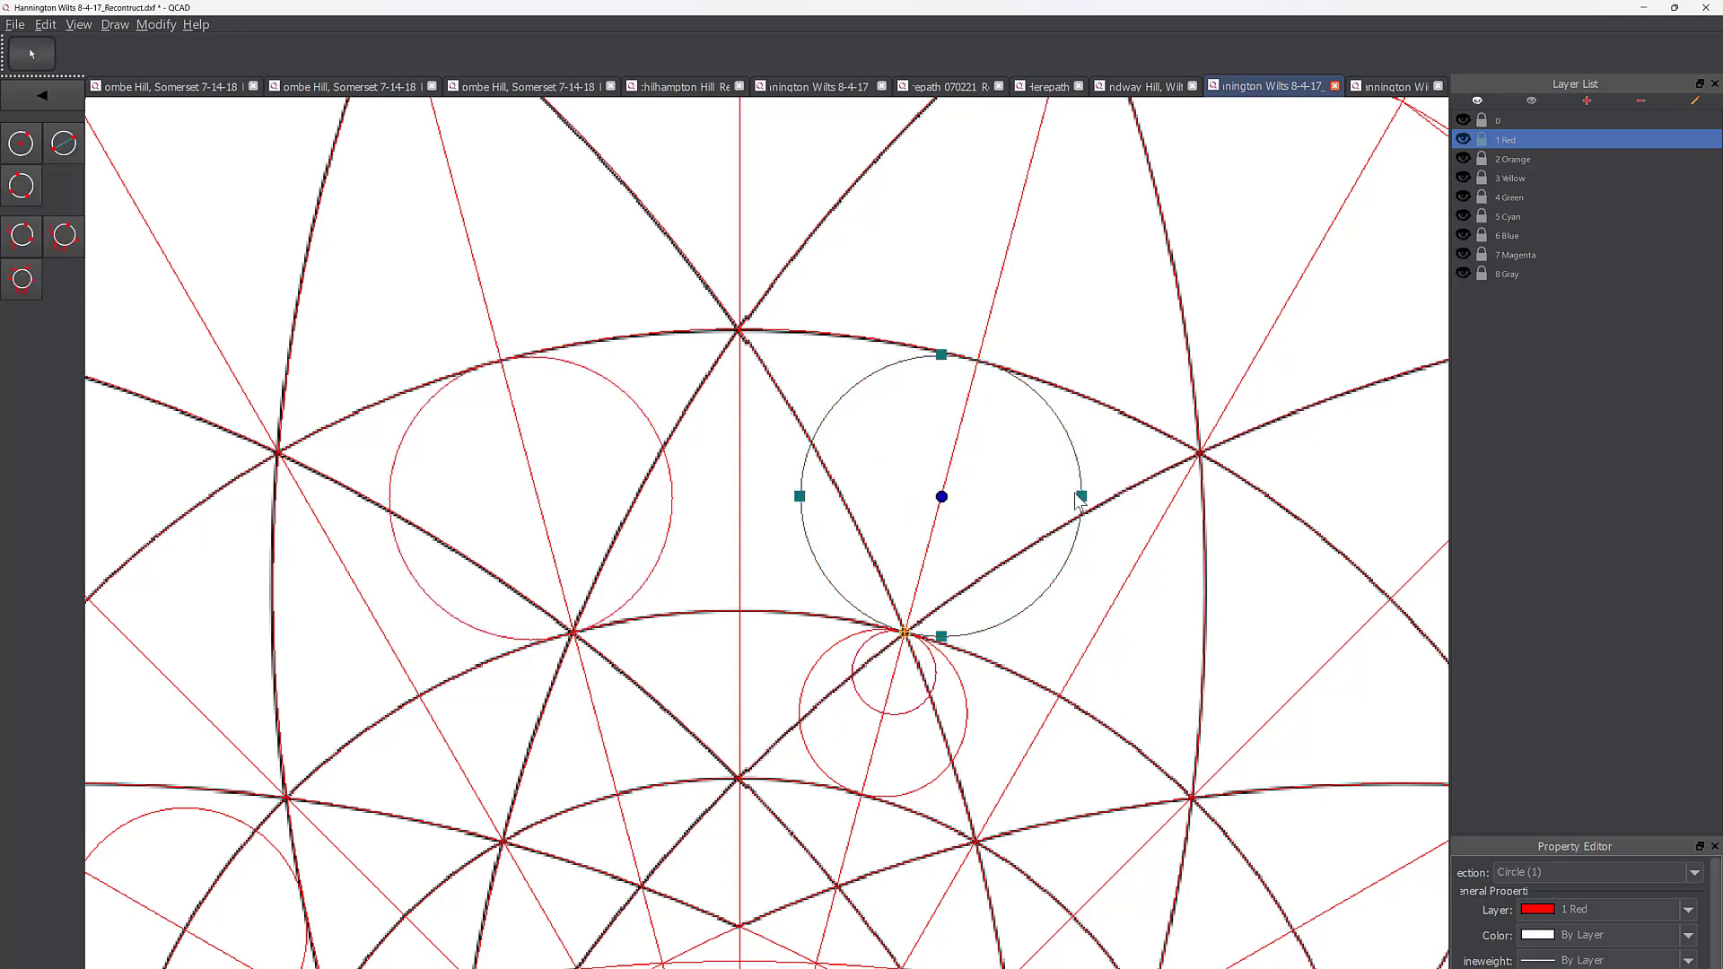
Step: Make one copy of the new two-point circle by its centre, placed where the vertical radial line meets the top half-disc's upper edge
{"action": "left_click", "coordinate": [25, 106]}
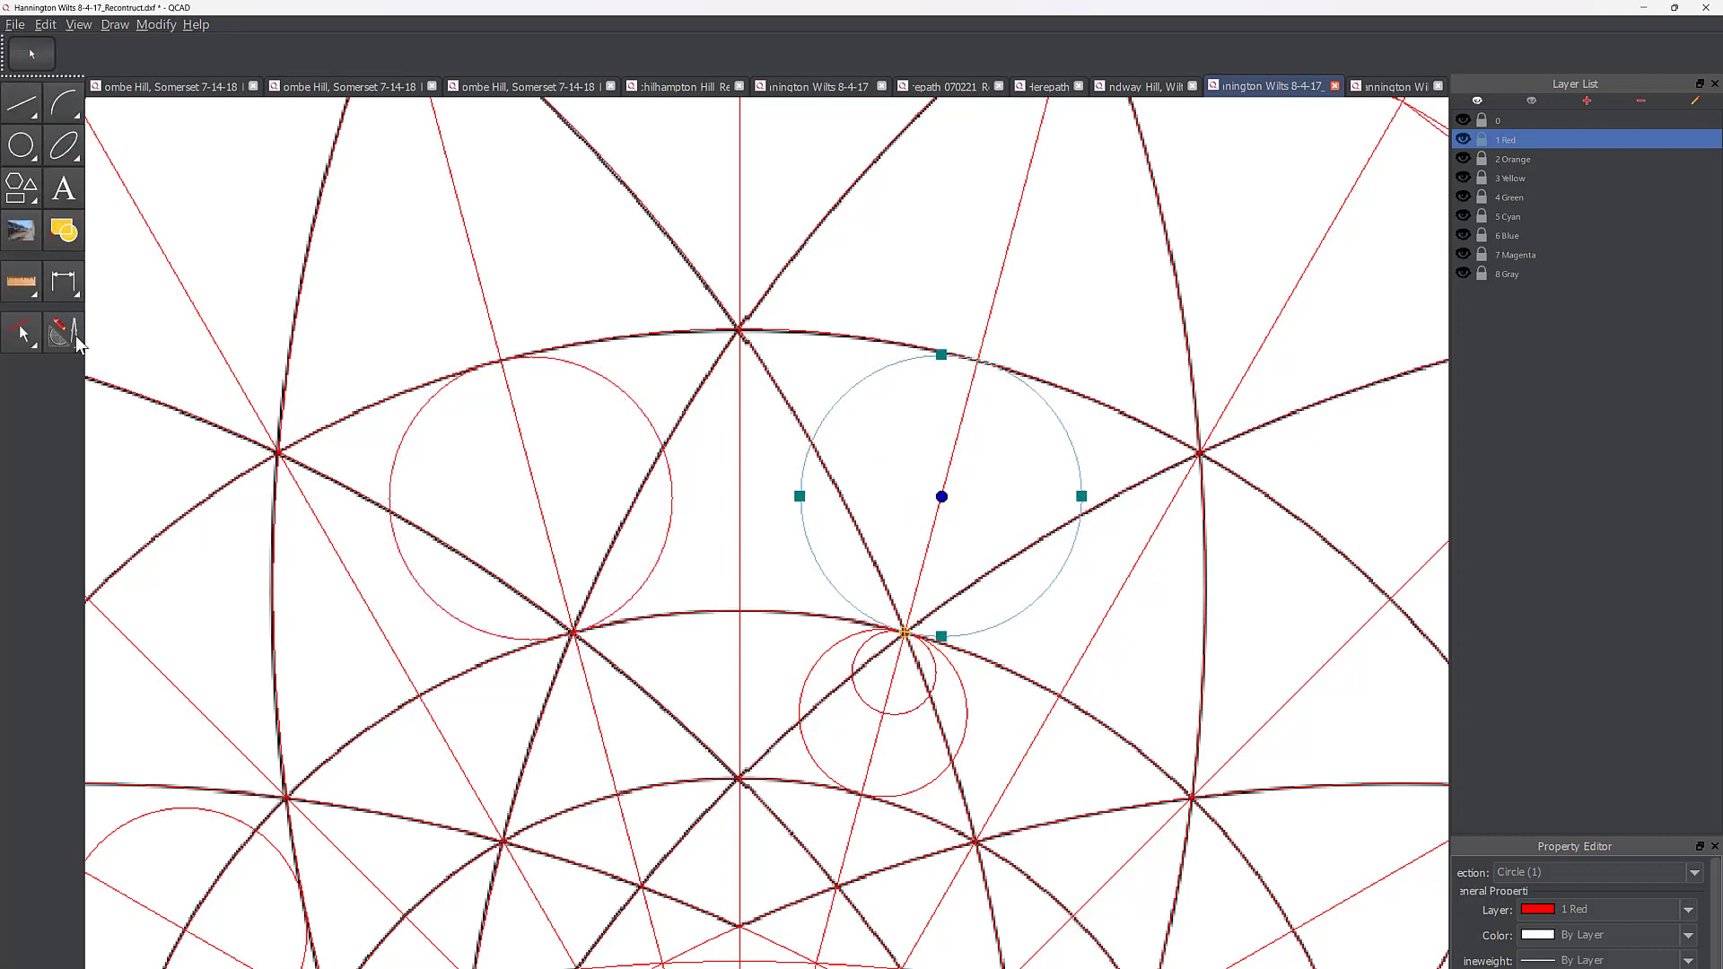
{"action": "left_click", "coordinate": [63, 334]}
{"action": "left_click", "coordinate": [21, 144]}
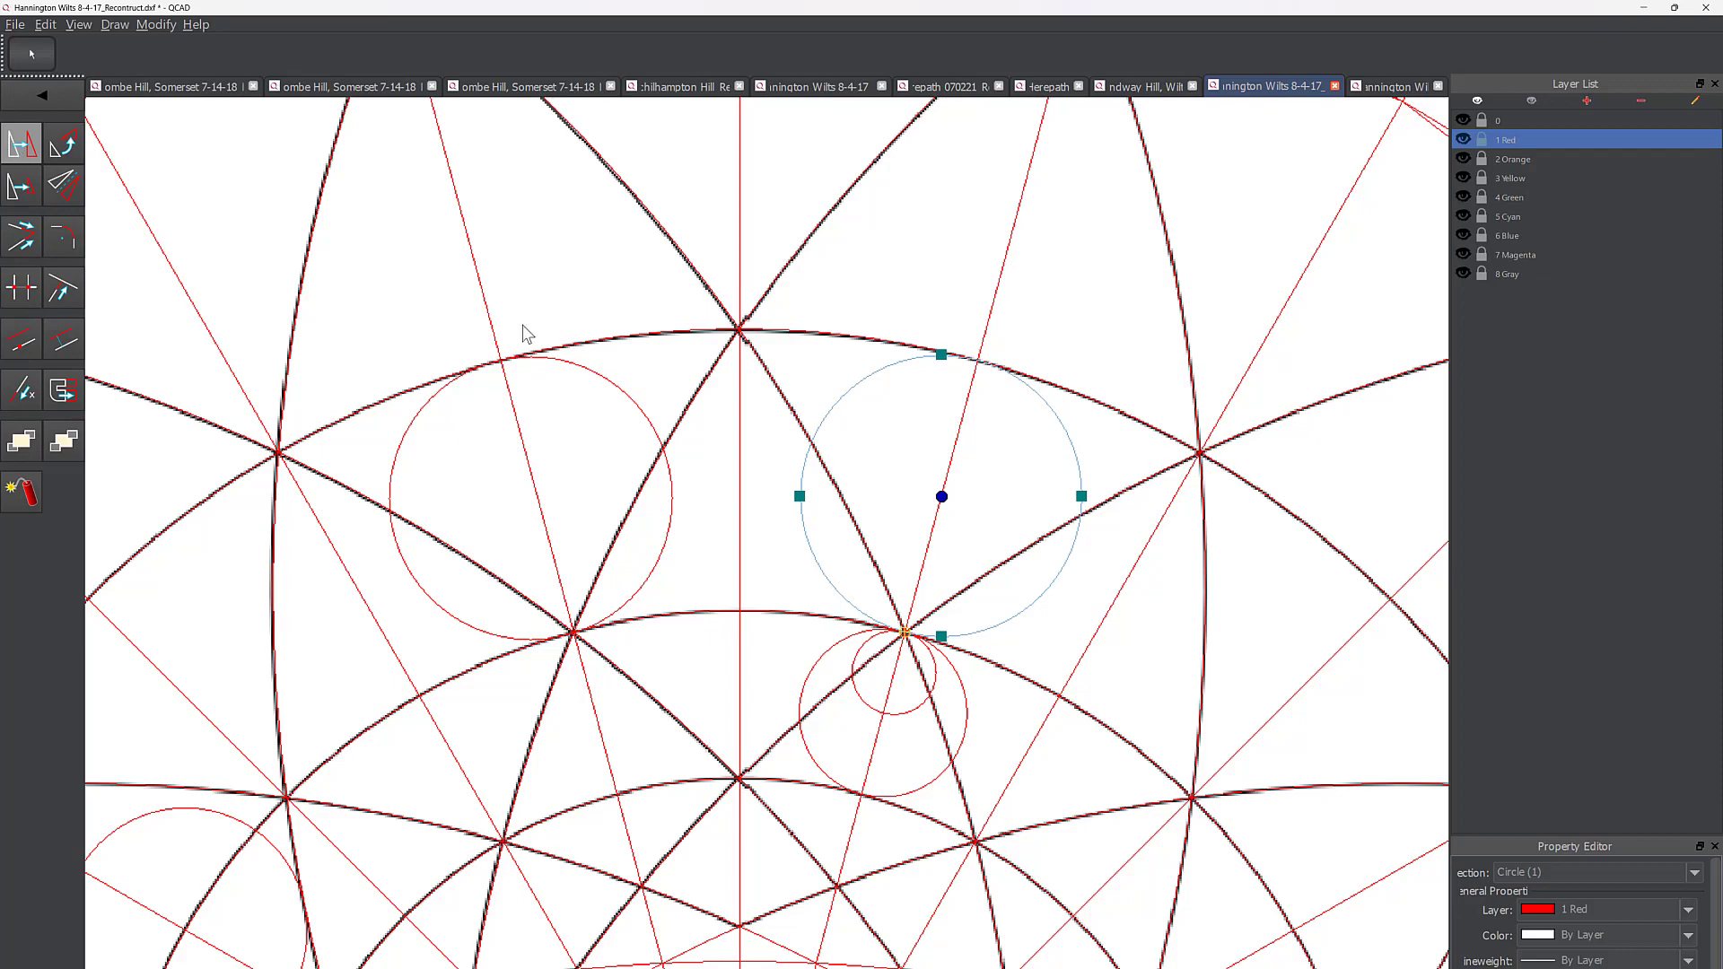
{"action": "left_click", "coordinate": [942, 496]}
{"action": "scroll", "coordinate": [981, 277], "scroll_direction": "down", "scroll_amount": 2}
{"action": "middle_click_drag", "start_coordinate": [1016, 460], "coordinate": [1024, 495]}
{"action": "middle_click_drag", "start_coordinate": [907, 289], "coordinate": [991, 442]}
{"action": "scroll", "coordinate": [984, 352], "scroll_direction": "up", "scroll_amount": 2}
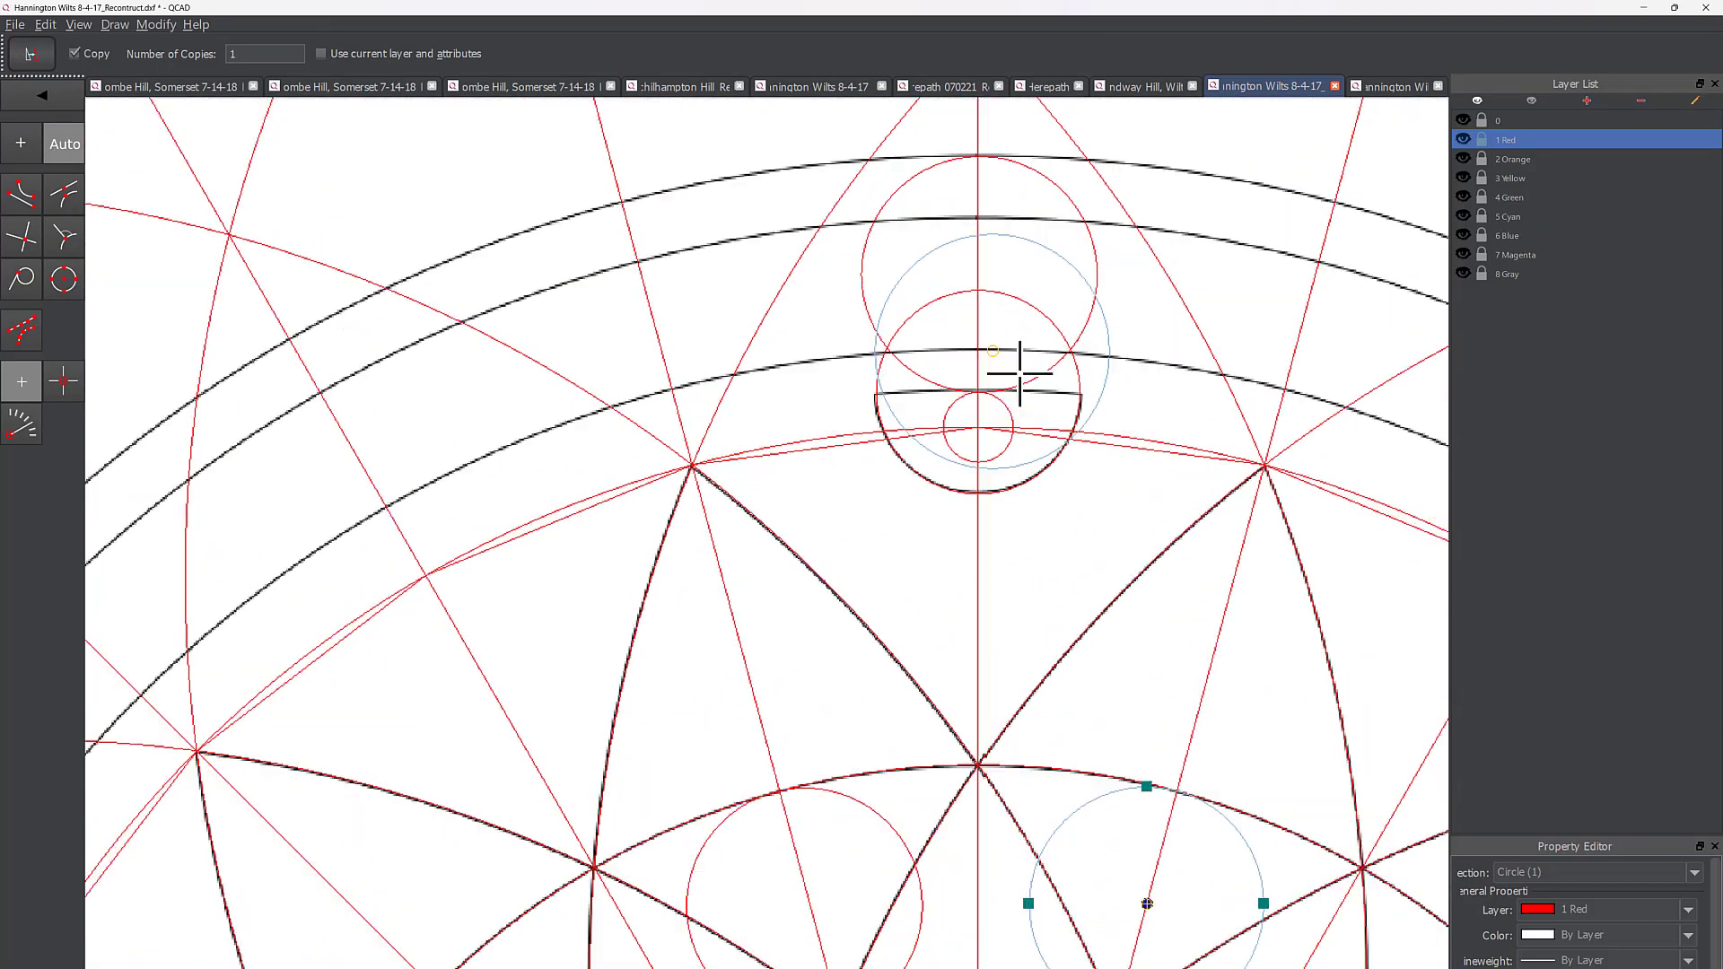
{"action": "scroll", "coordinate": [1020, 374], "scroll_direction": "up", "scroll_amount": 1}
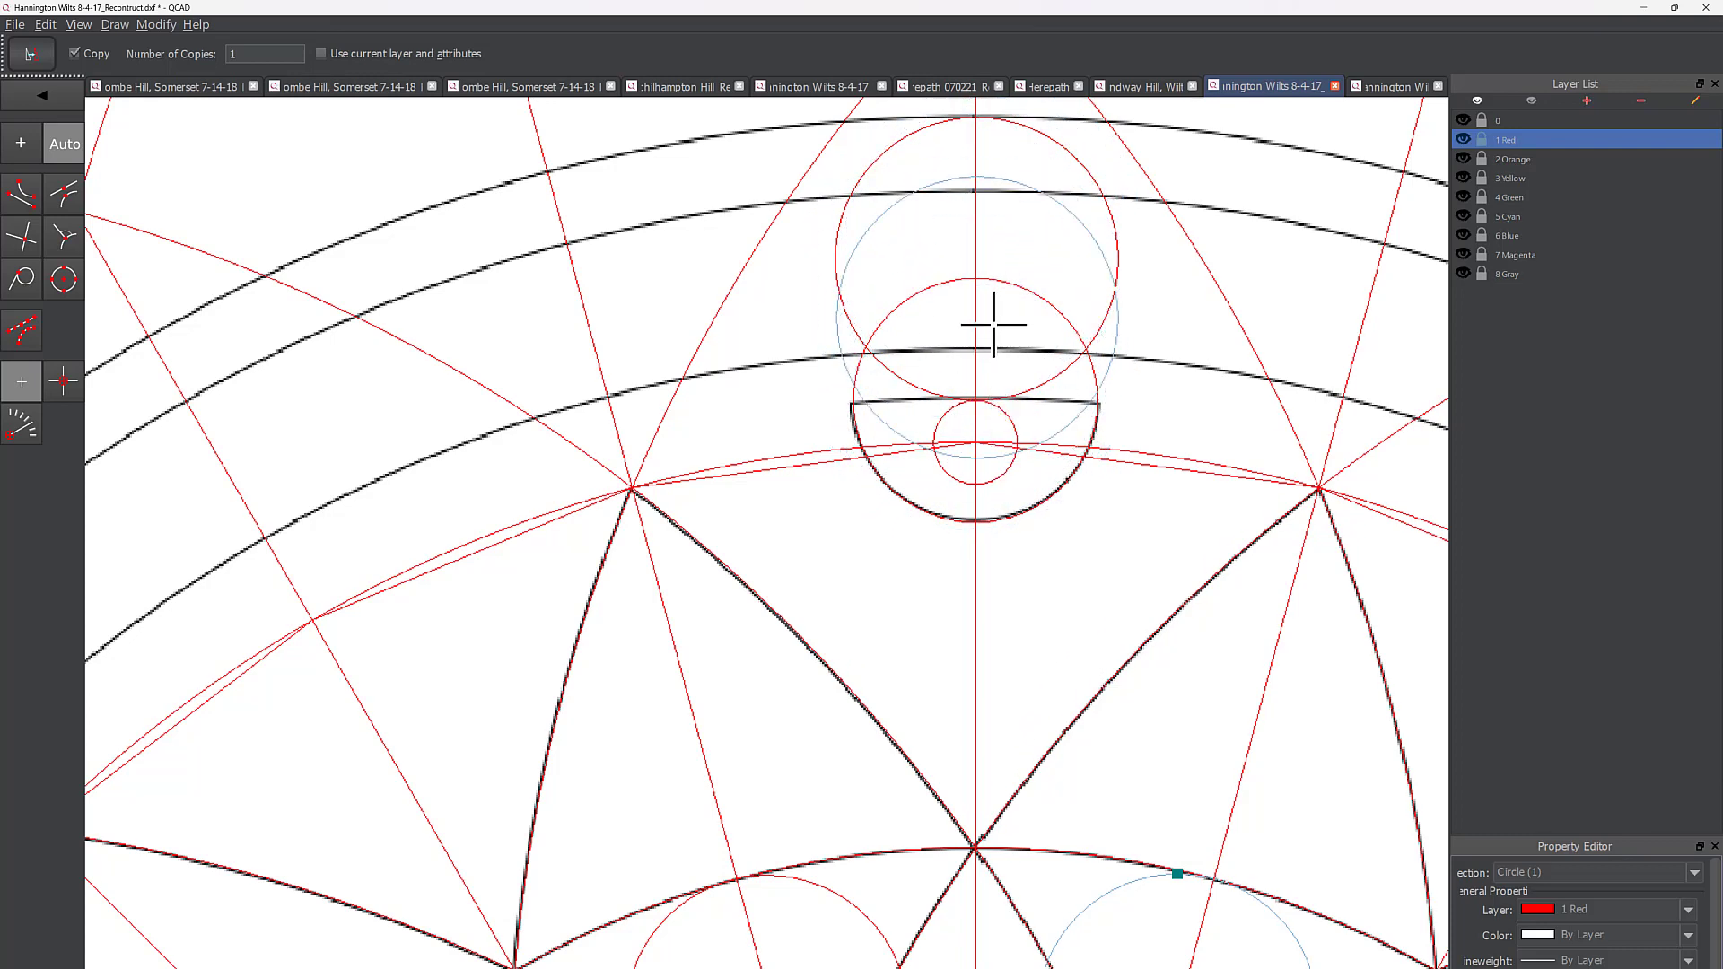
{"action": "left_click", "coordinate": [996, 398]}
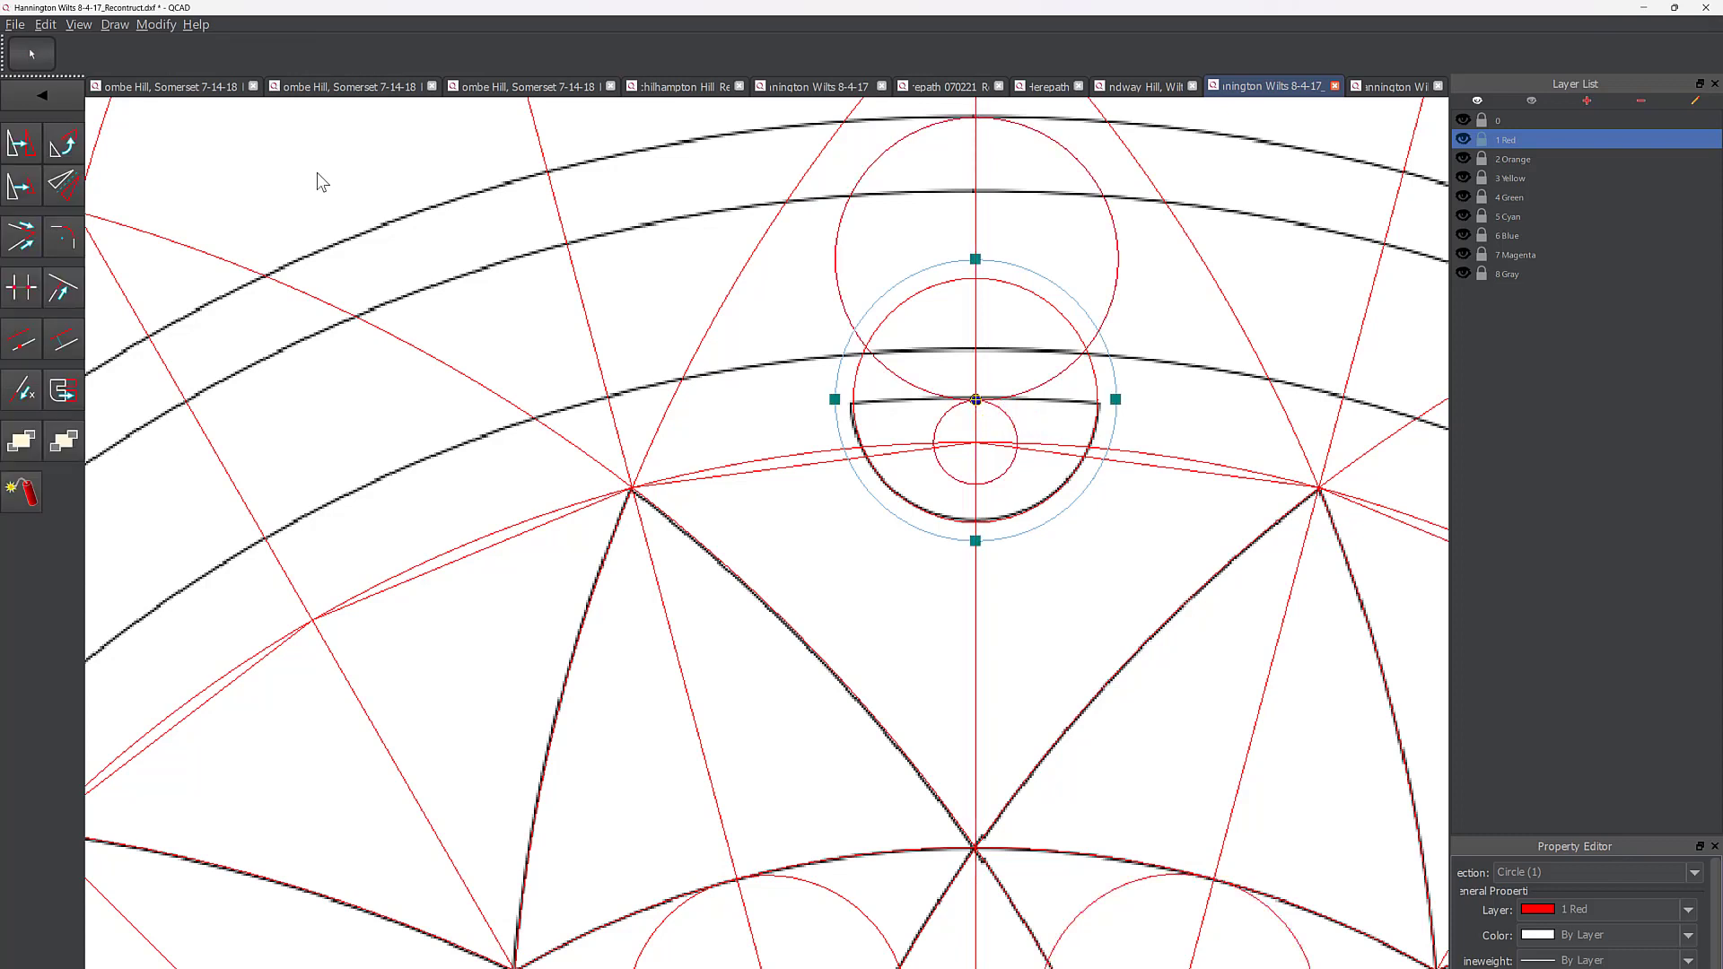
Step: Copy the circle around the top half-disc once more, moving its centre to its own top point on the vertical radial line
{"action": "left_click", "coordinate": [19, 142]}
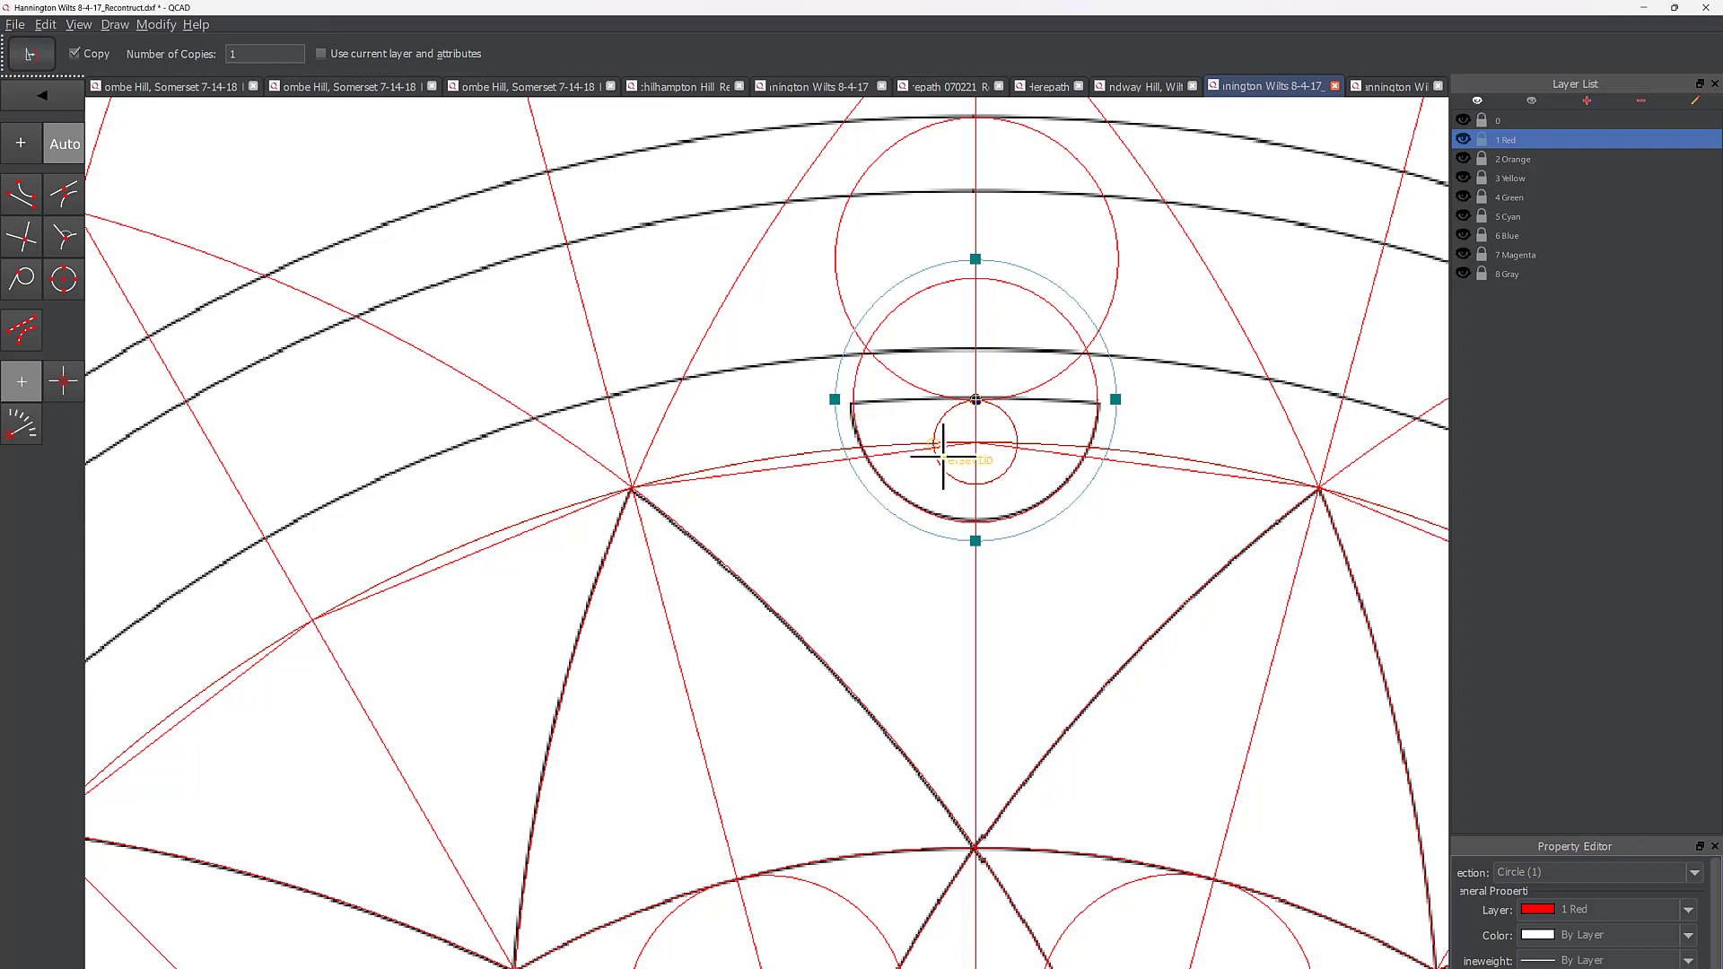
{"action": "left_click", "coordinate": [976, 400]}
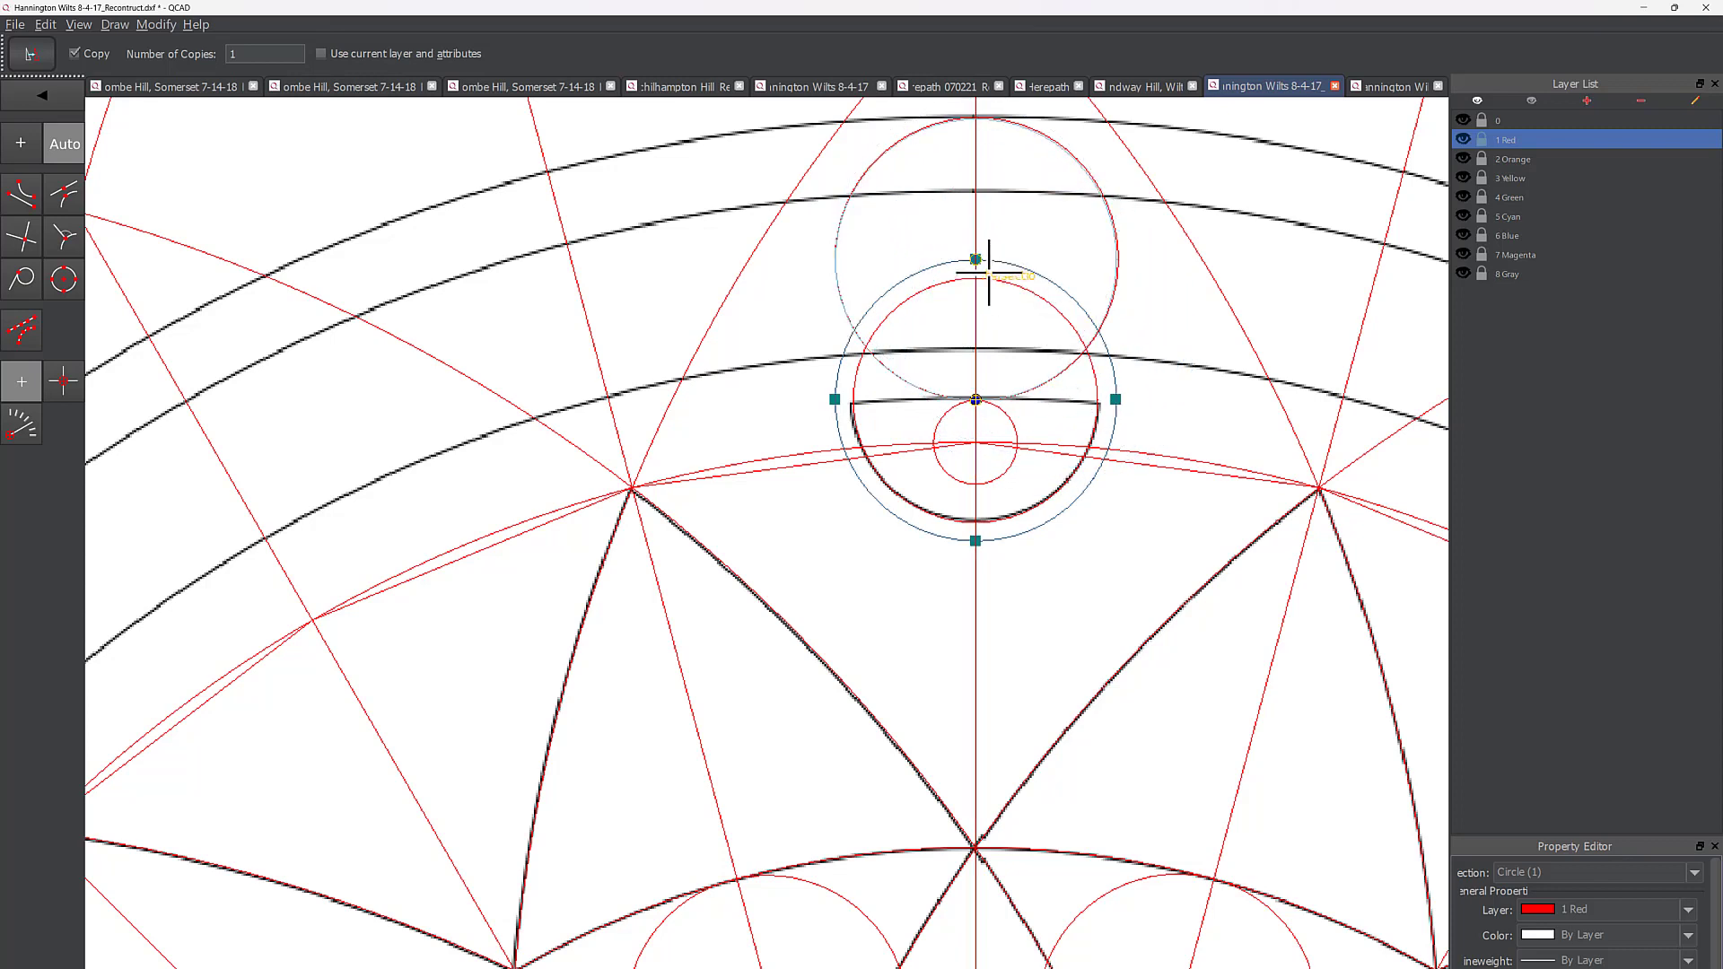
{"action": "left_click", "coordinate": [988, 272]}
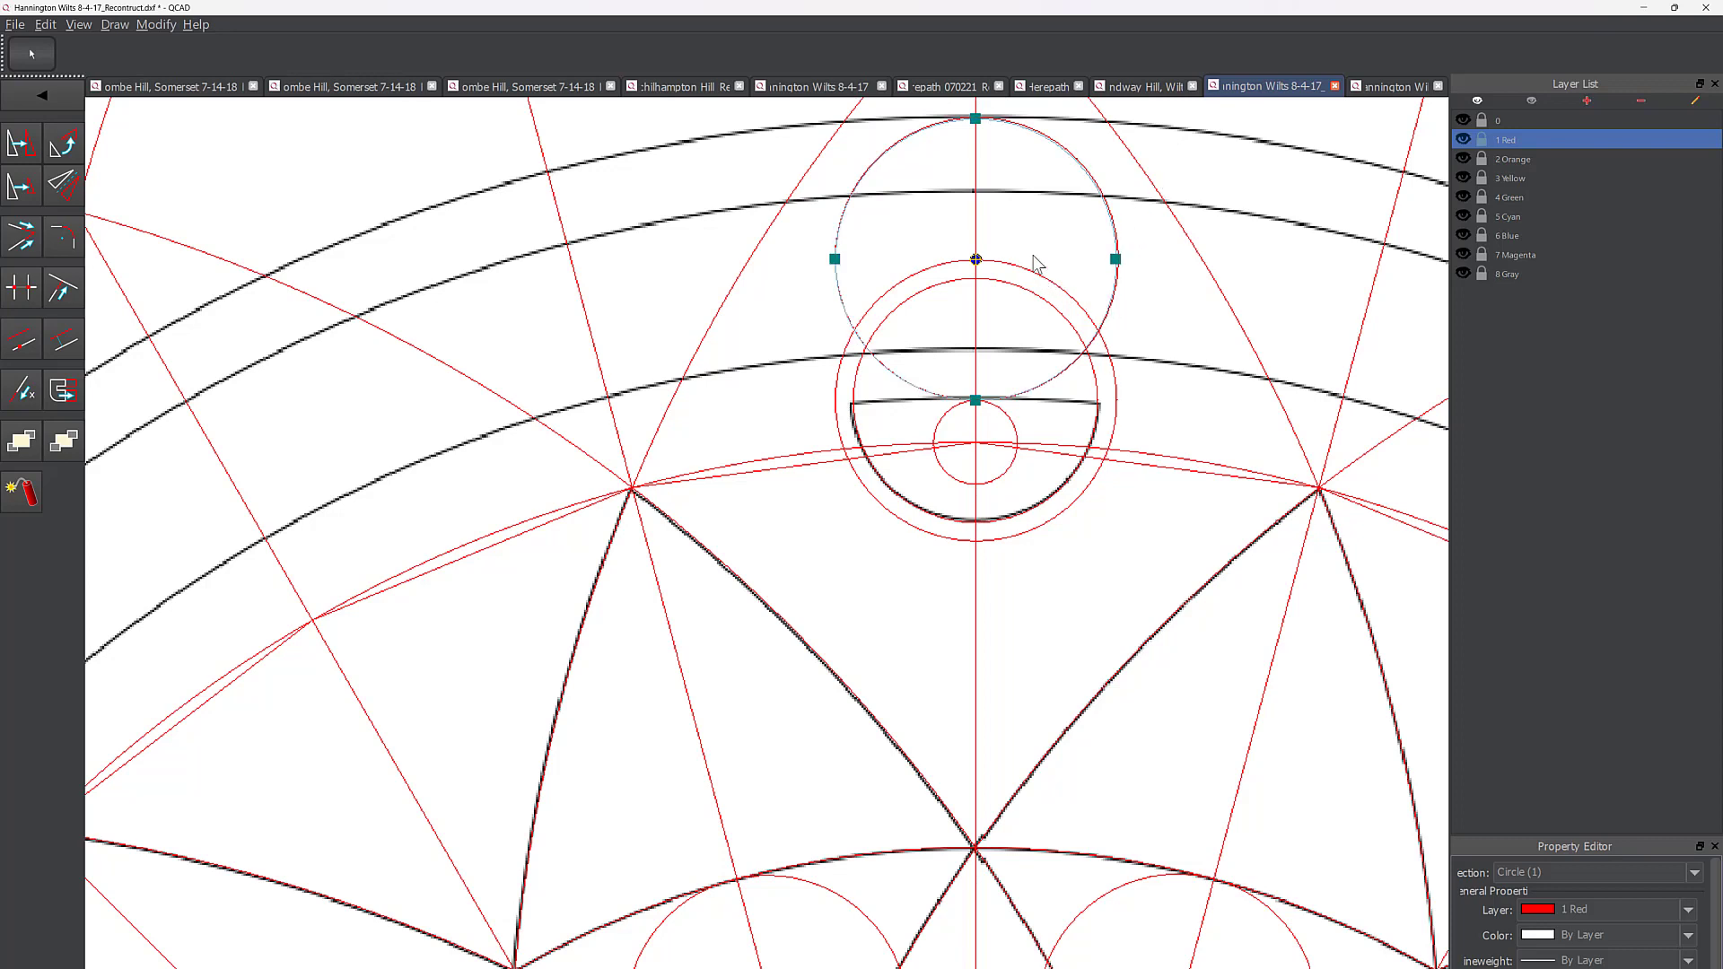
{"action": "key", "text": "Escape"}
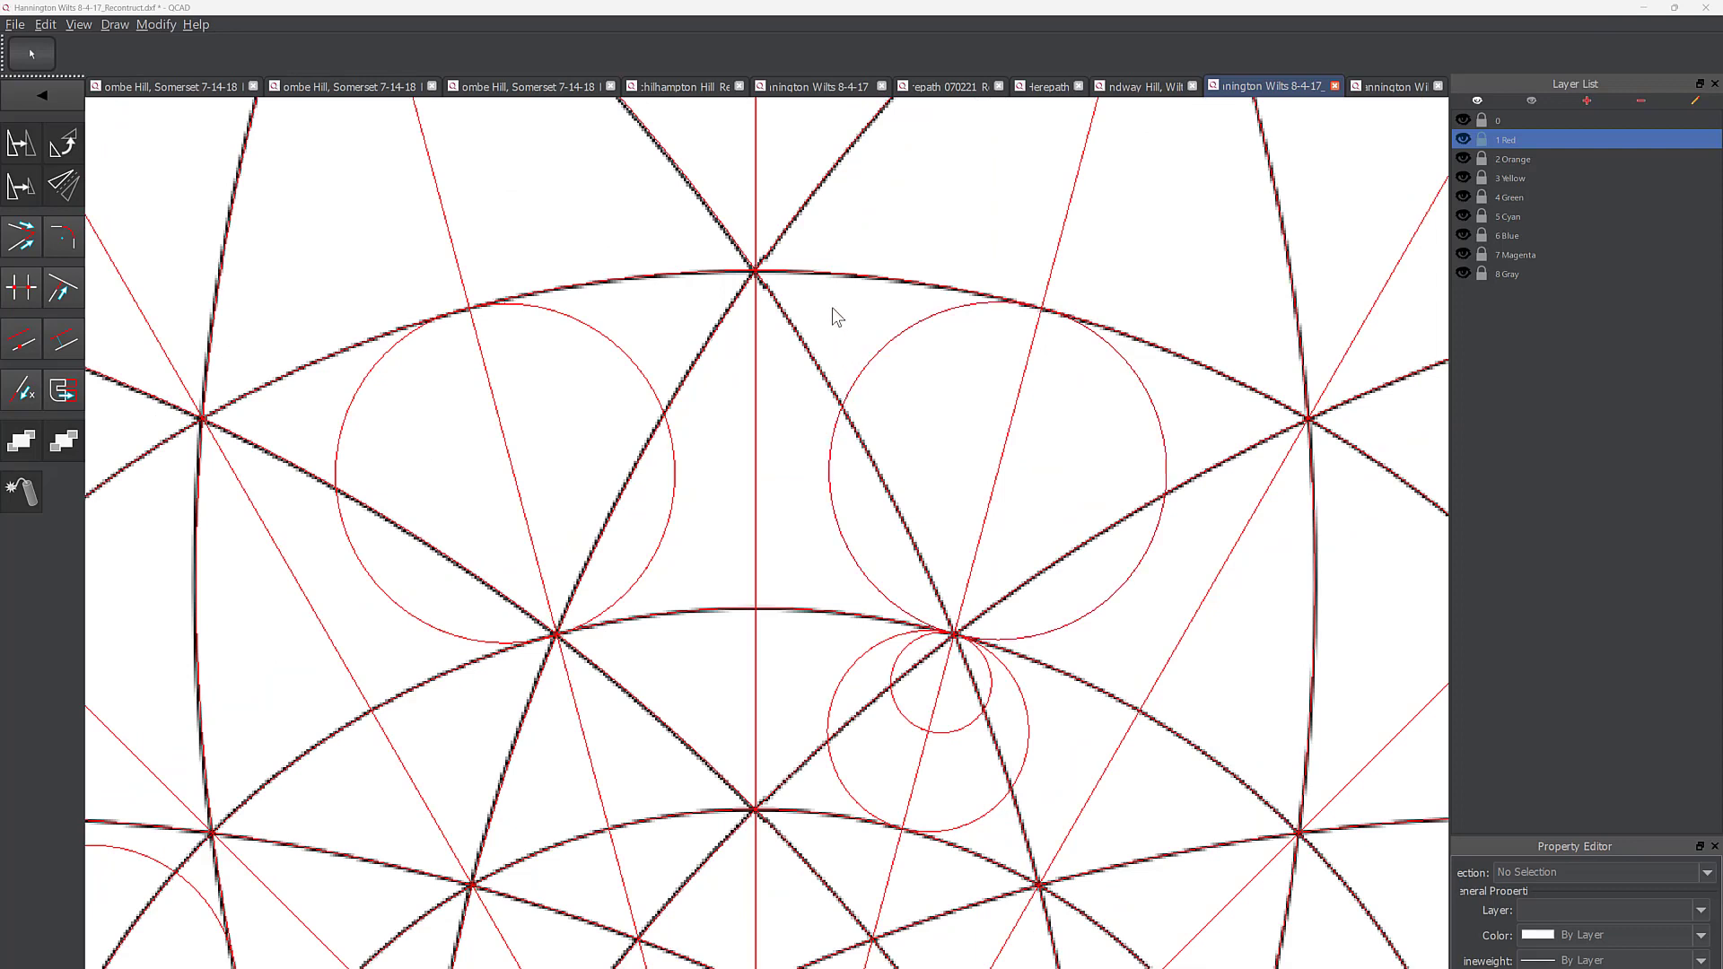
Step: Delete the trial circle 15° counterclockwise from the top and the one spanning from the half-disc's upper edge to the outermost rim circle
{"action": "left_click", "coordinate": [596, 336]}
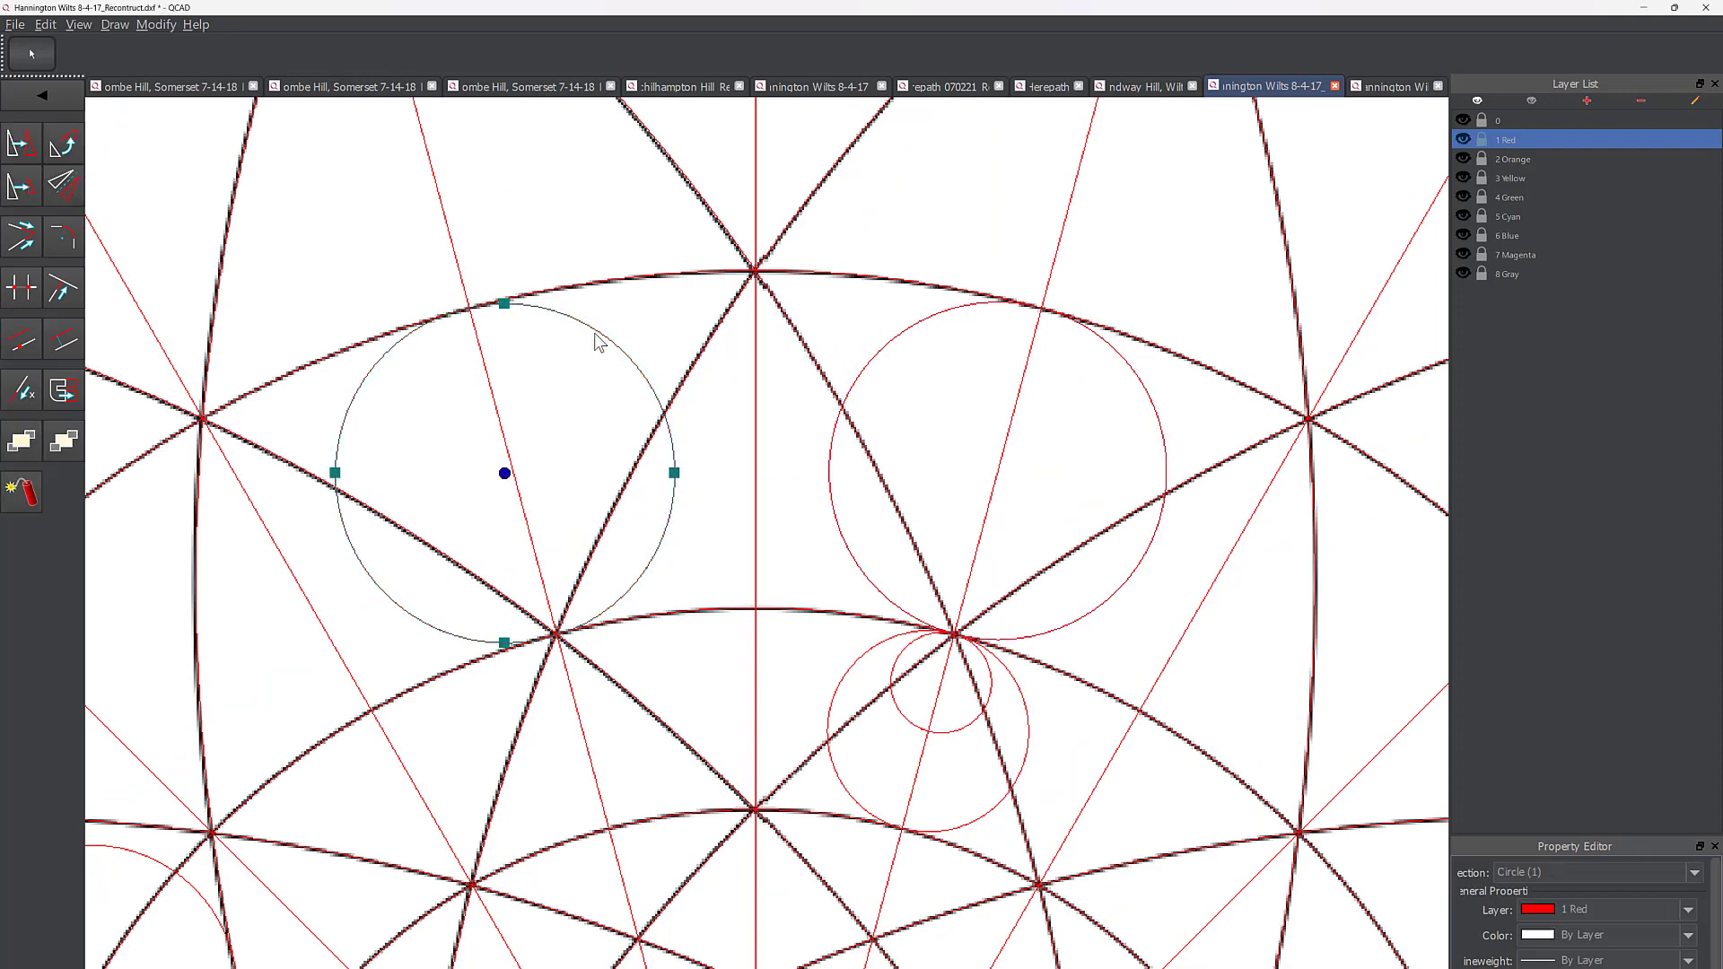
{"action": "key", "text": "Delete"}
{"action": "scroll", "coordinate": [837, 203], "scroll_direction": "down", "scroll_amount": 2}
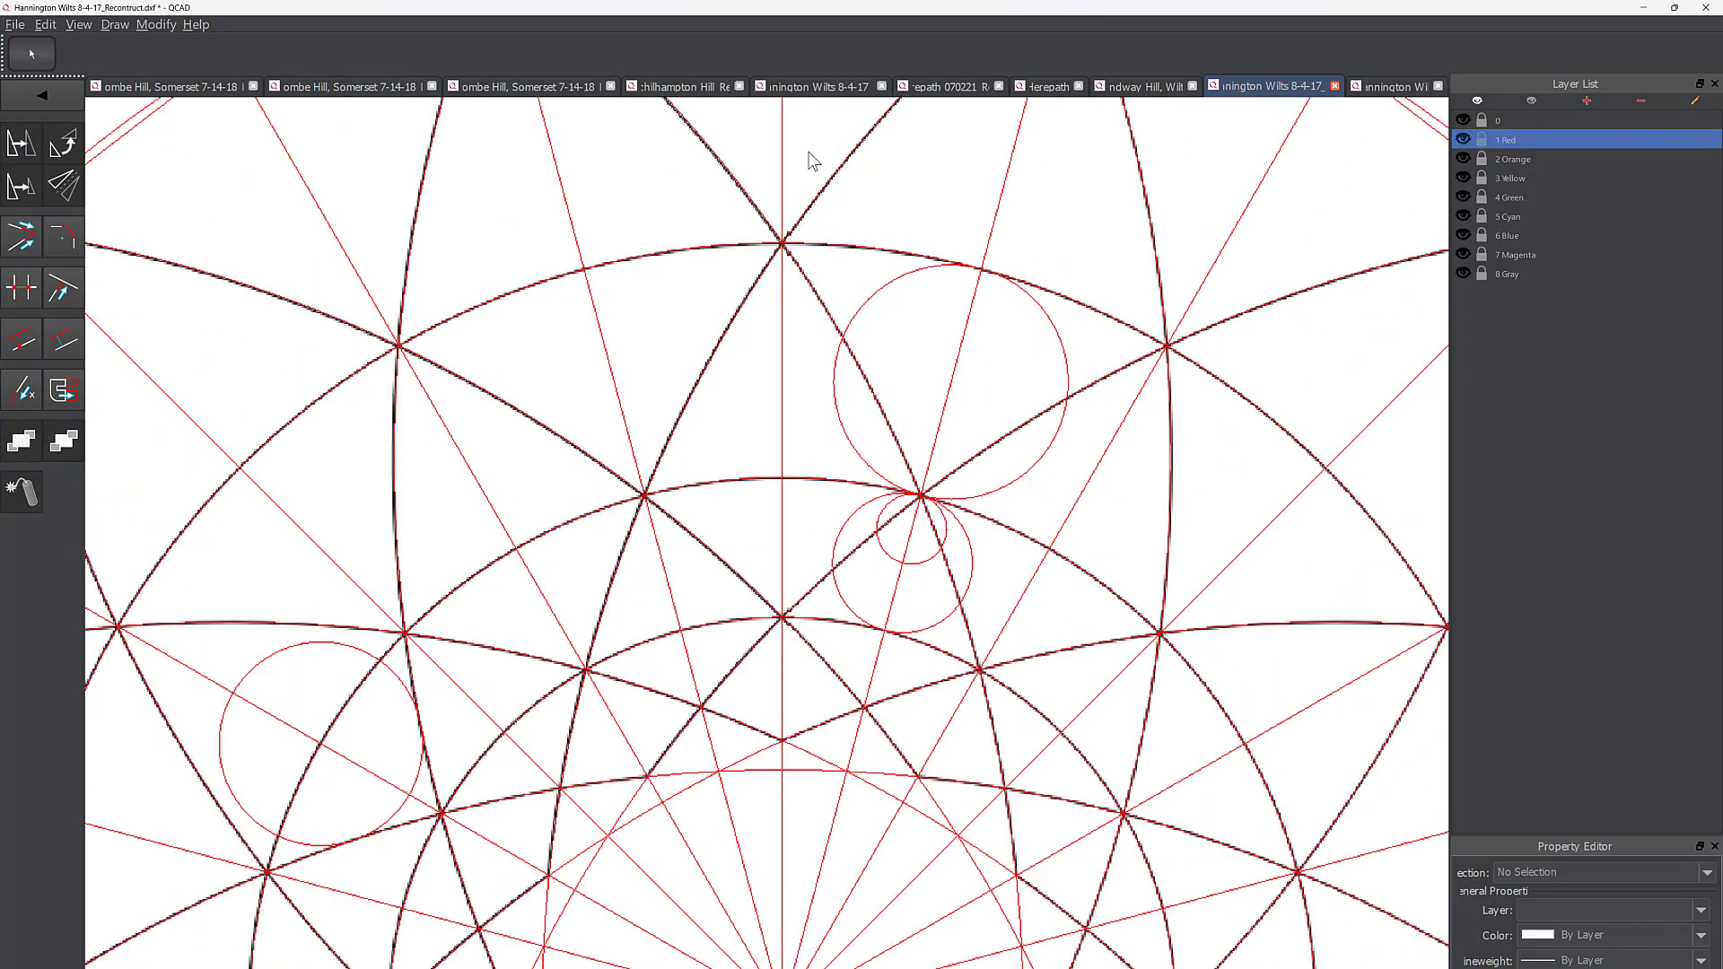
{"action": "middle_click_drag", "start_coordinate": [802, 142], "coordinate": [861, 641]}
{"action": "left_click", "coordinate": [956, 229]}
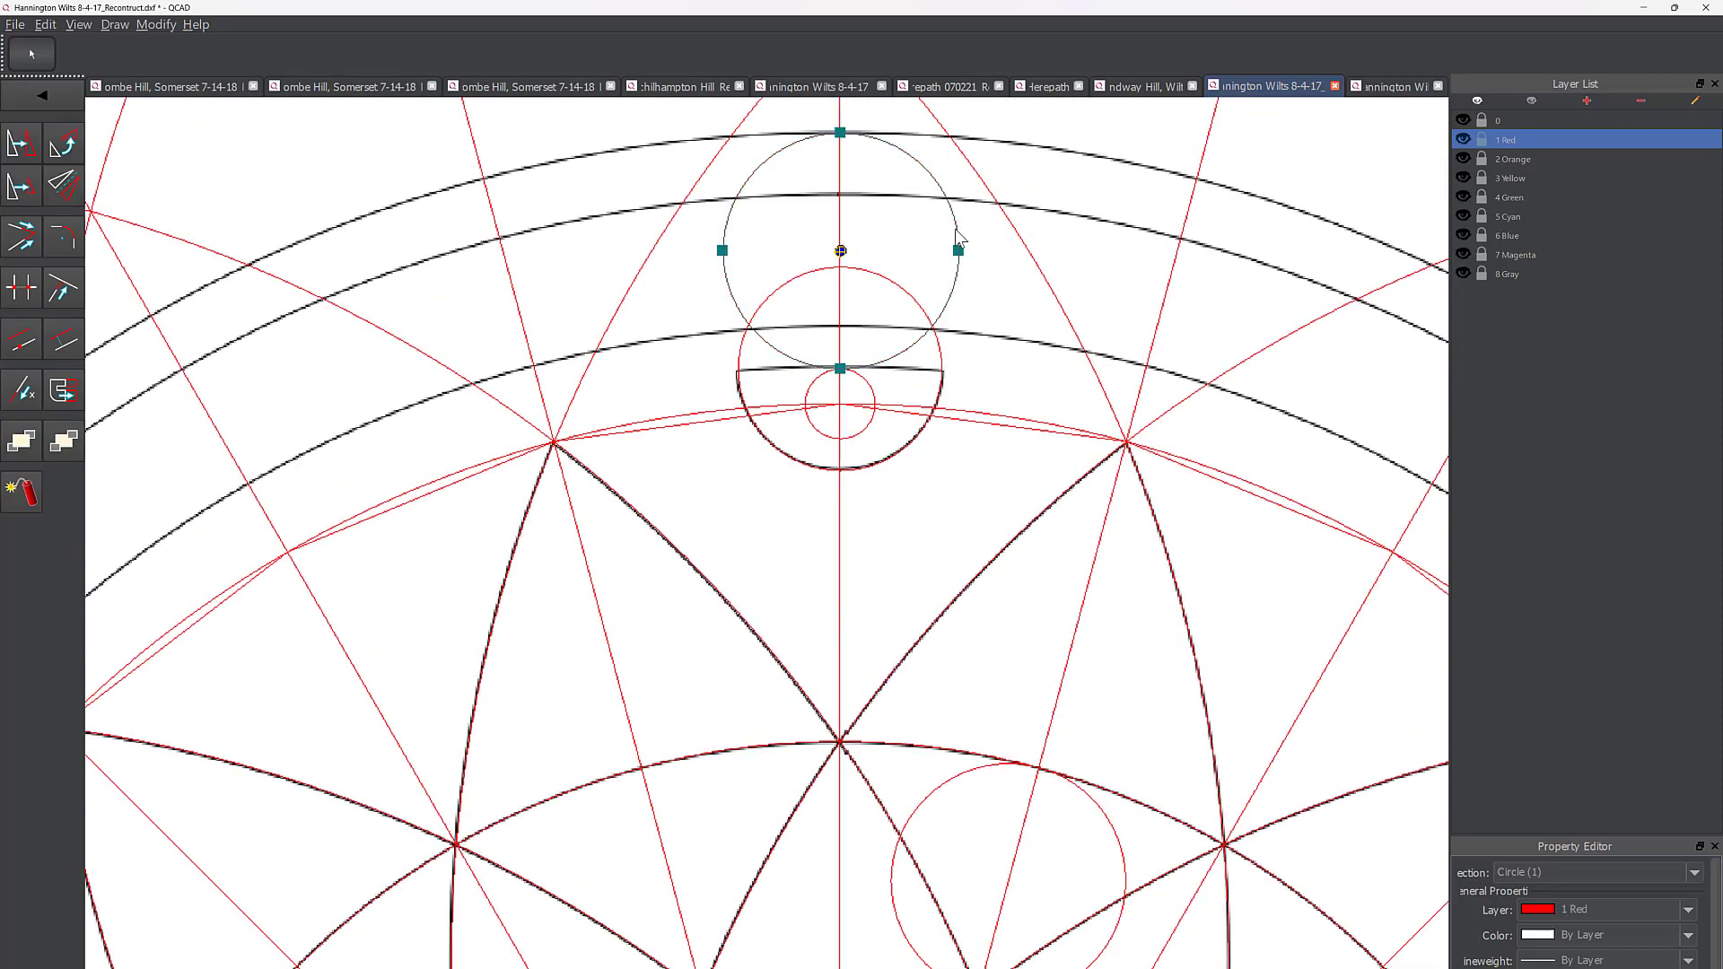
{"action": "key", "text": "Delete"}
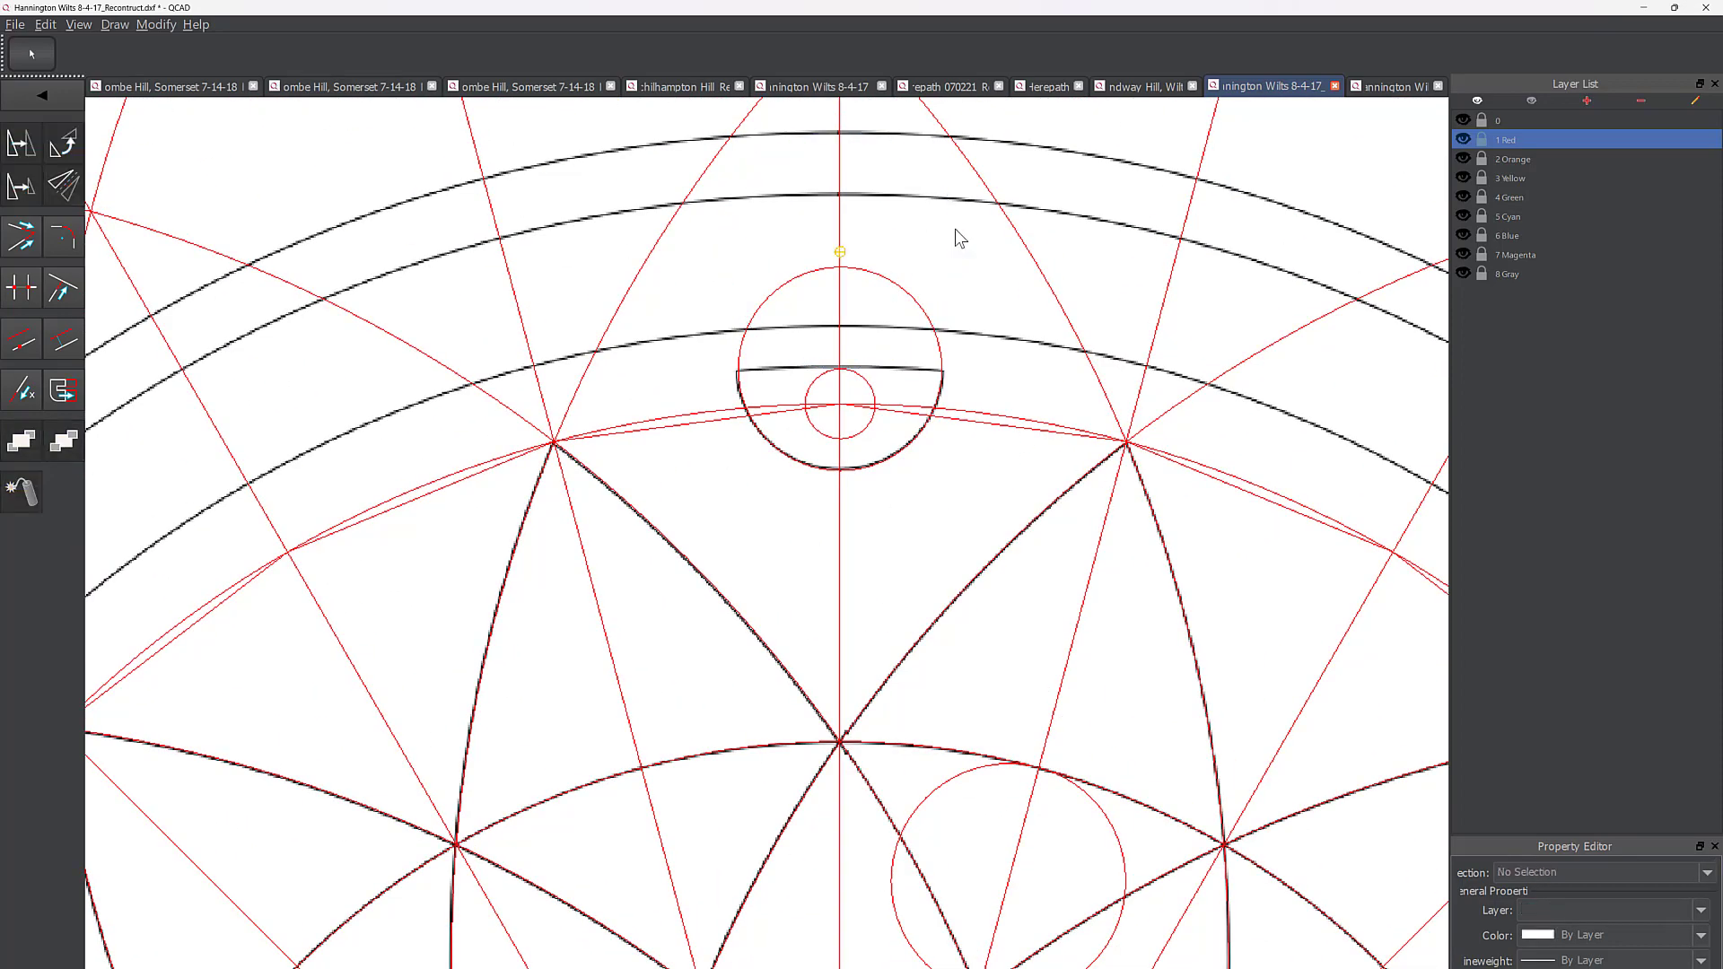
Step: Copy the large circle on the 15° clockwise radial line by its centre to where the vertical radial line meets the top half-disc's upper edge
{"action": "scroll", "coordinate": [937, 404], "scroll_direction": "down", "scroll_amount": 2}
{"action": "middle_click_drag", "start_coordinate": [888, 509], "coordinate": [814, 428]}
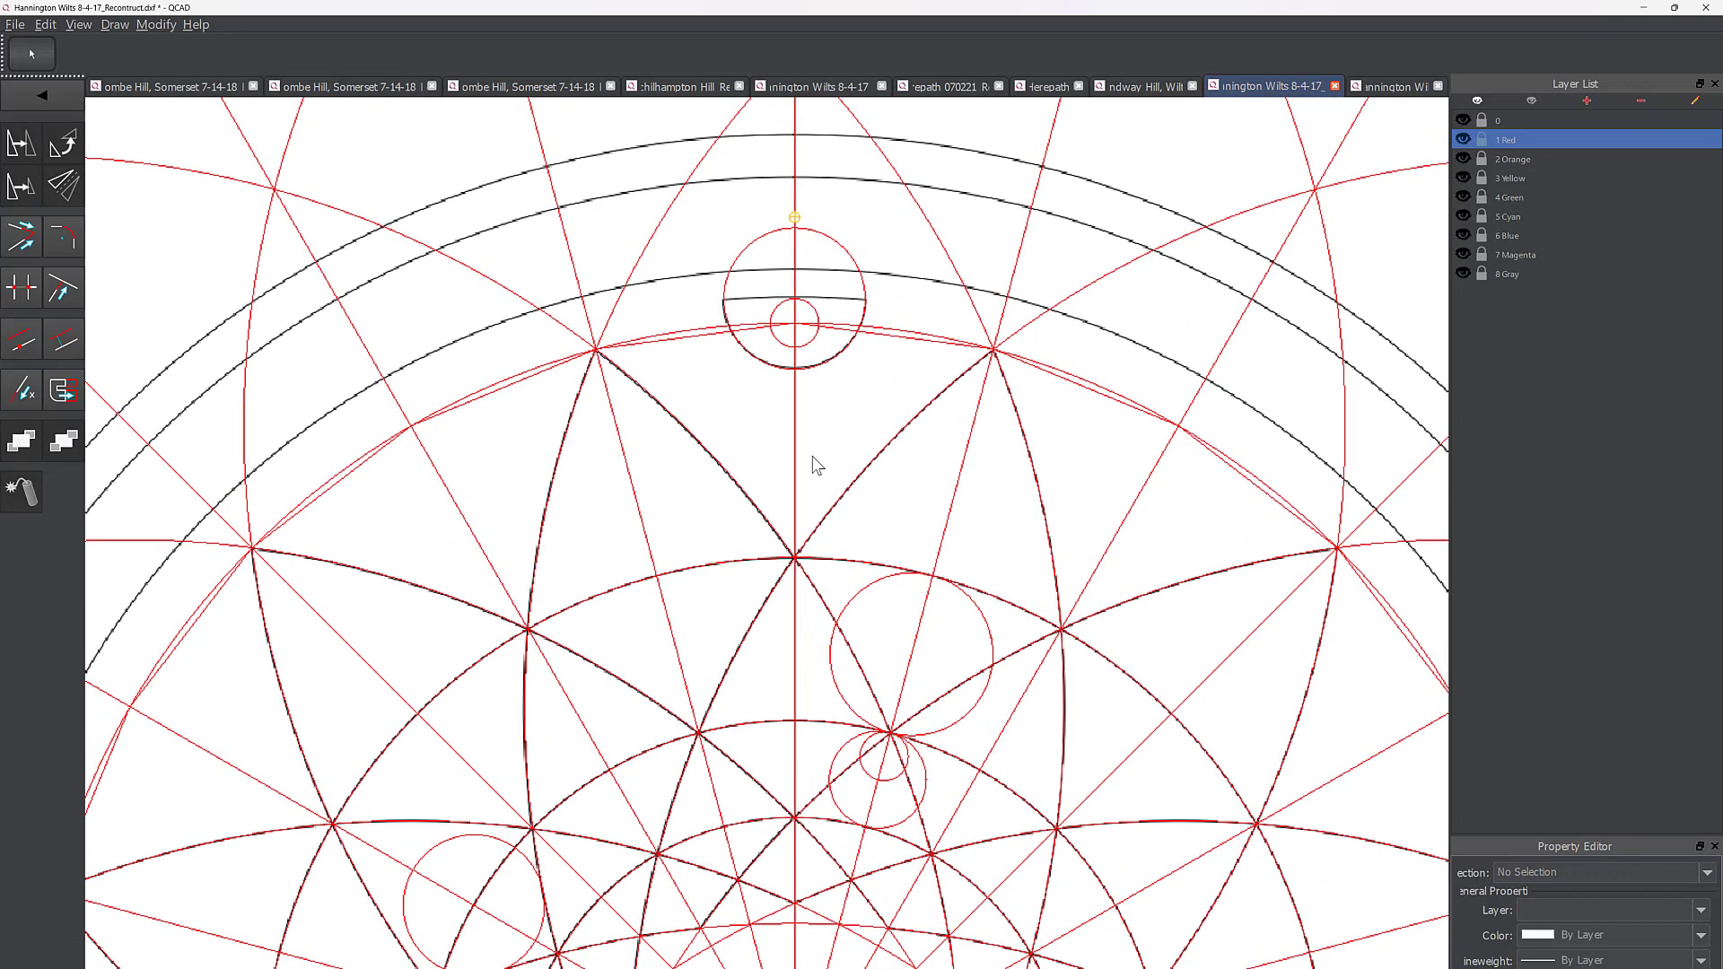
{"action": "left_click", "coordinate": [978, 608]}
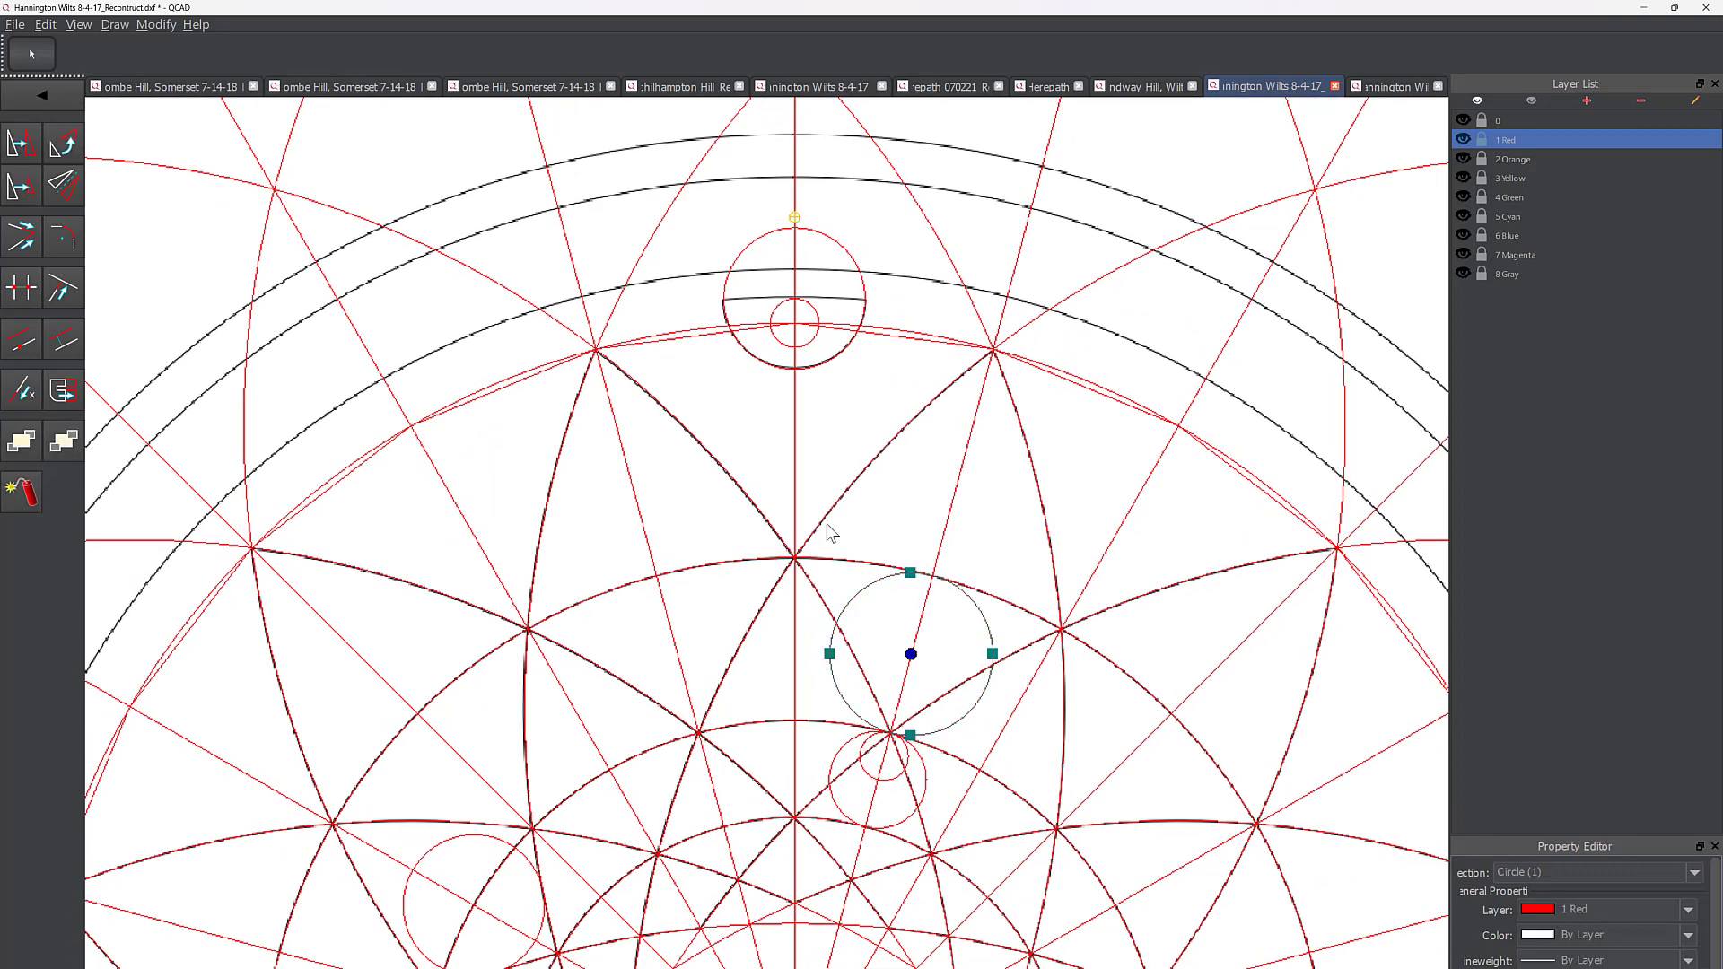
{"action": "left_click", "coordinate": [20, 184]}
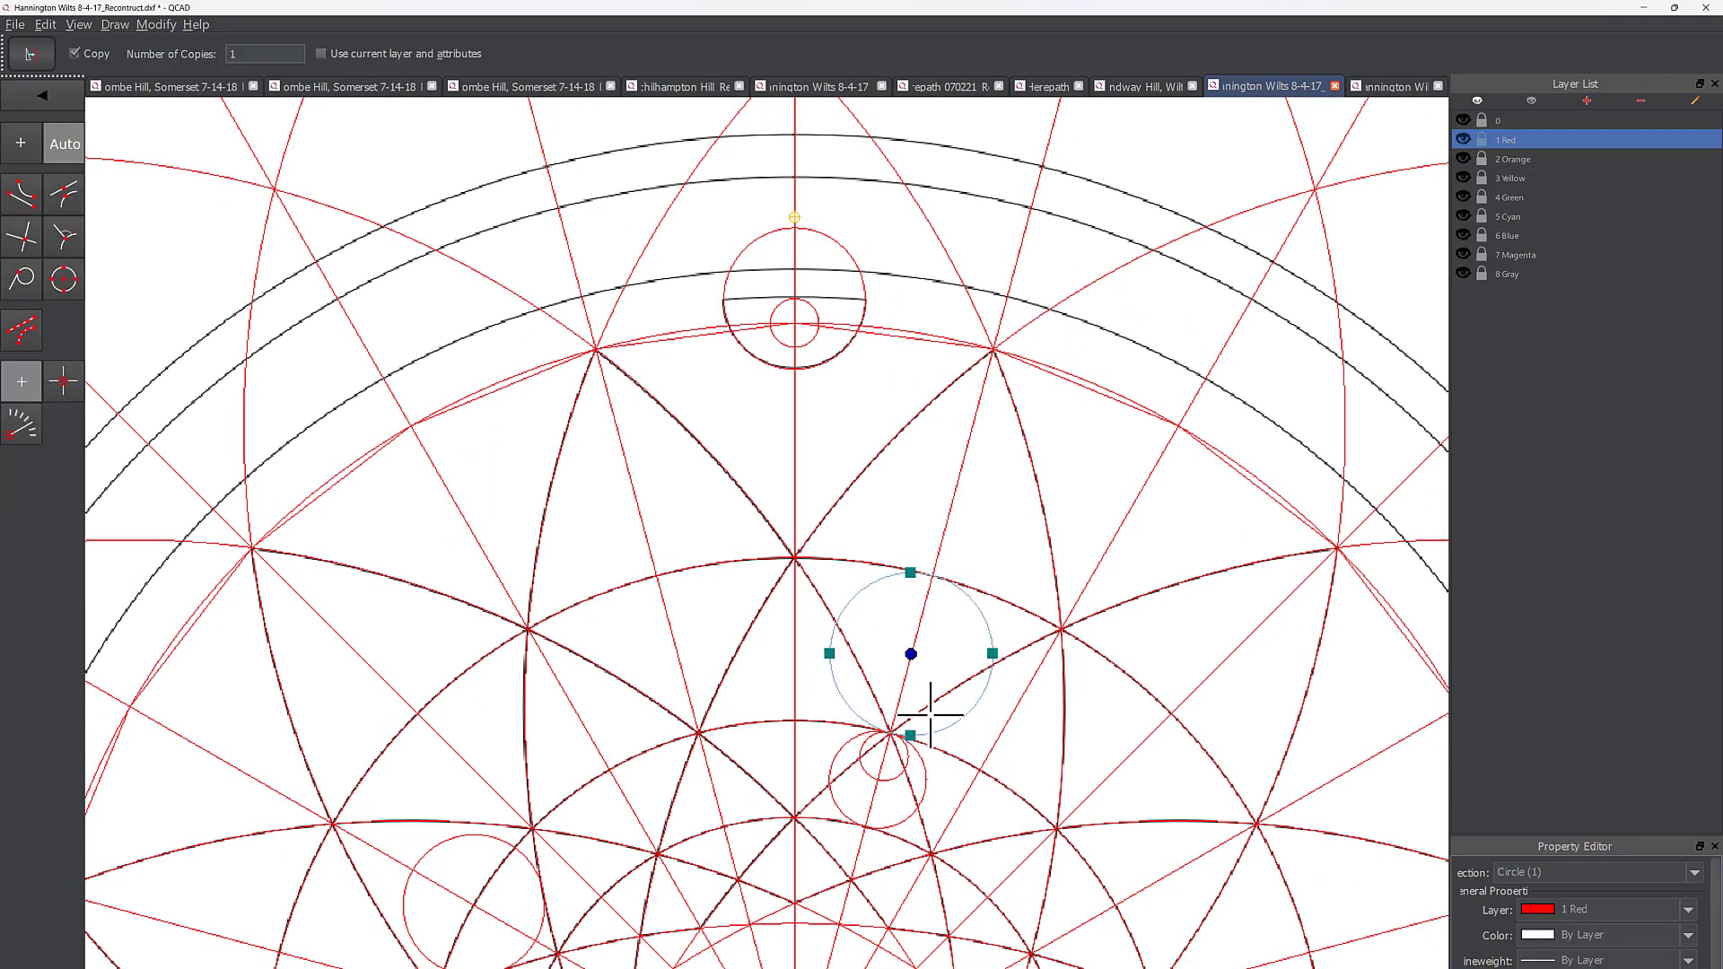
{"action": "left_click", "coordinate": [926, 671]}
{"action": "scroll", "coordinate": [842, 400], "scroll_direction": "up", "scroll_amount": 2}
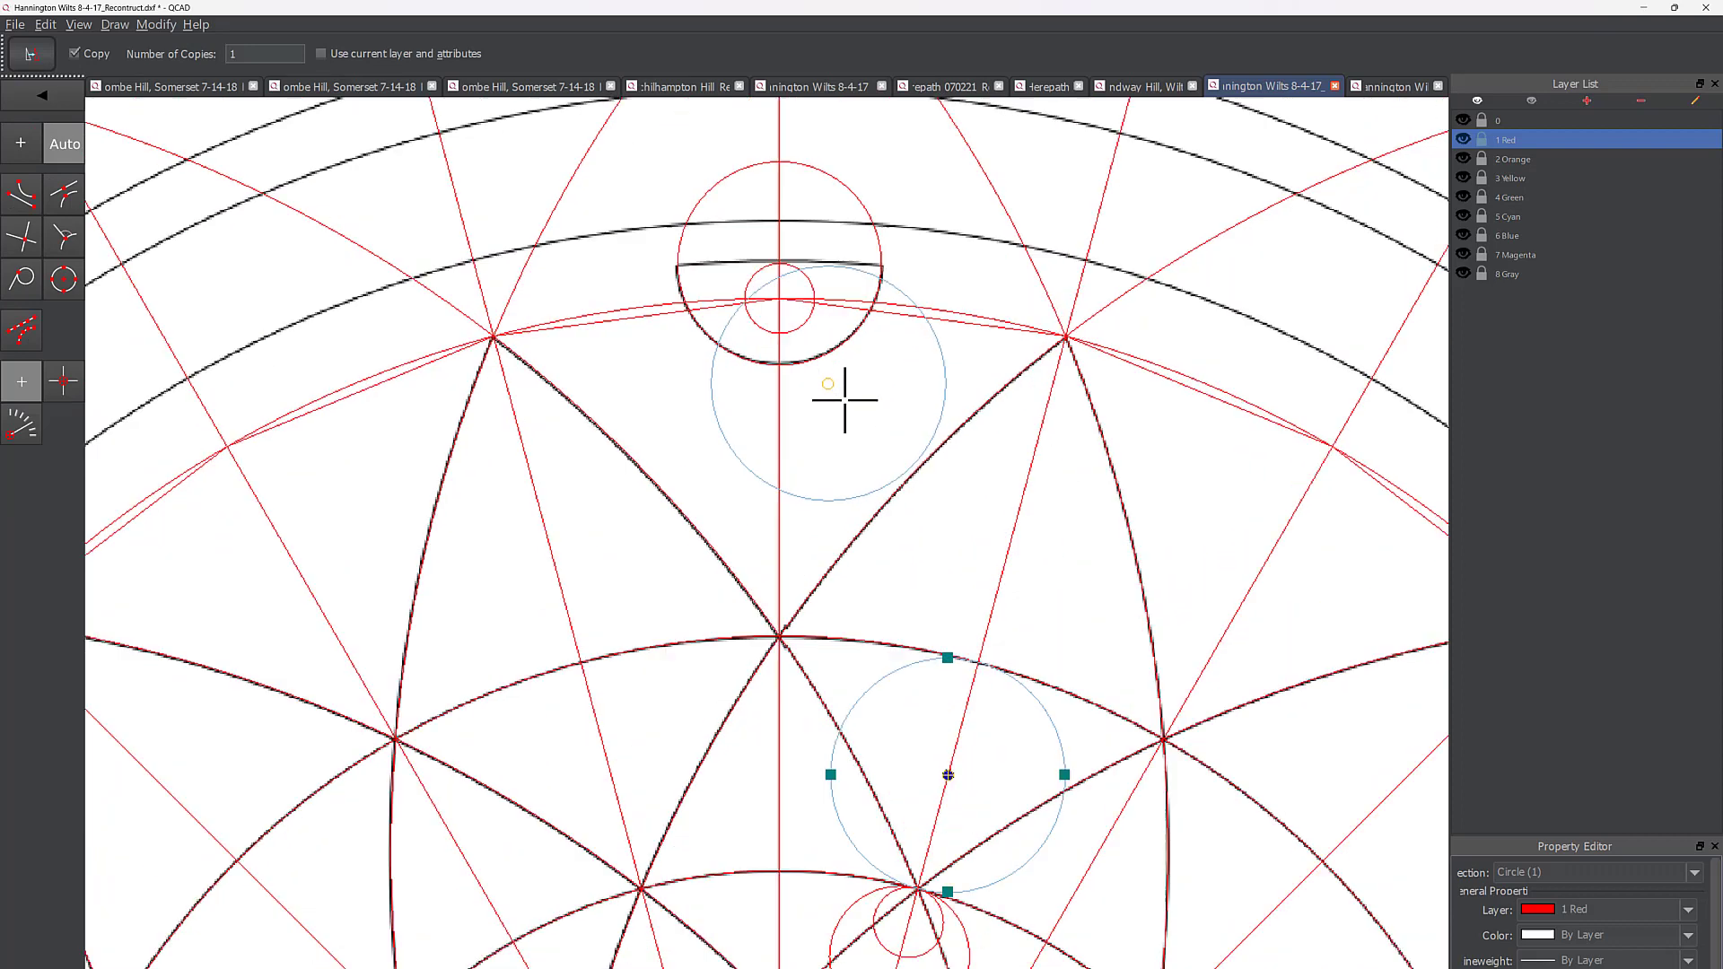
{"action": "middle_click_drag", "start_coordinate": [812, 317], "coordinate": [927, 564]}
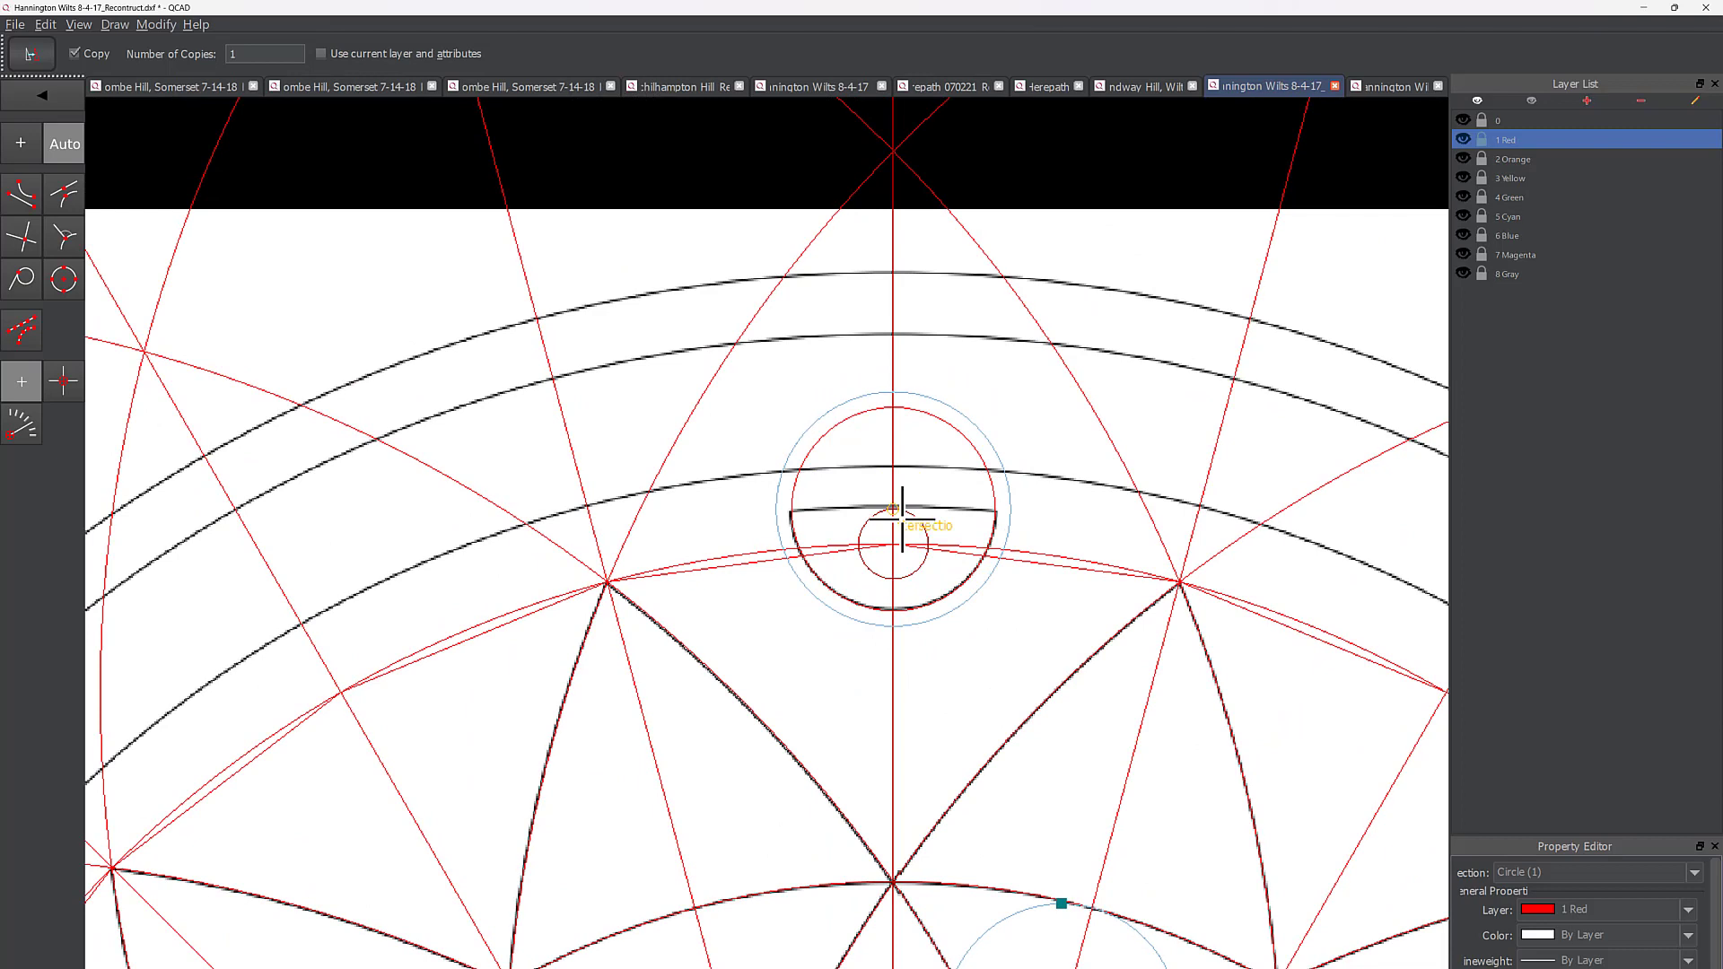
{"action": "left_click", "coordinate": [902, 519]}
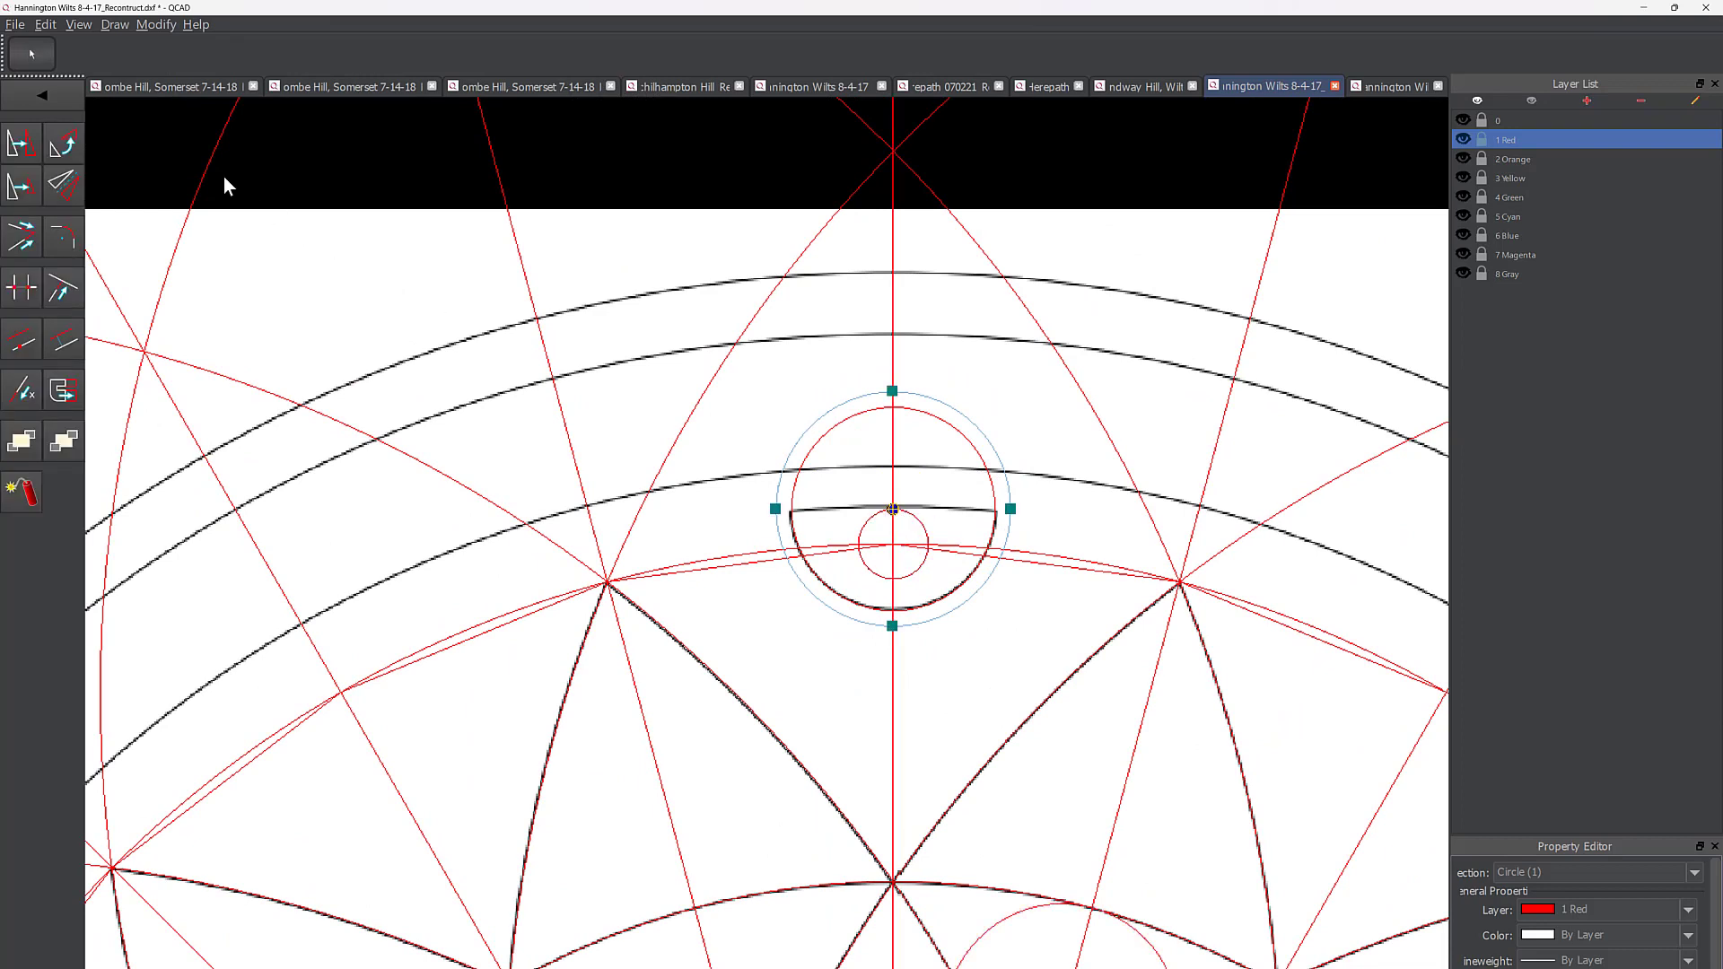
Step: Copy the large circle around the top half-disc once more, moving its centre to its own top point on the vertical radial line
{"action": "left_click", "coordinate": [23, 147]}
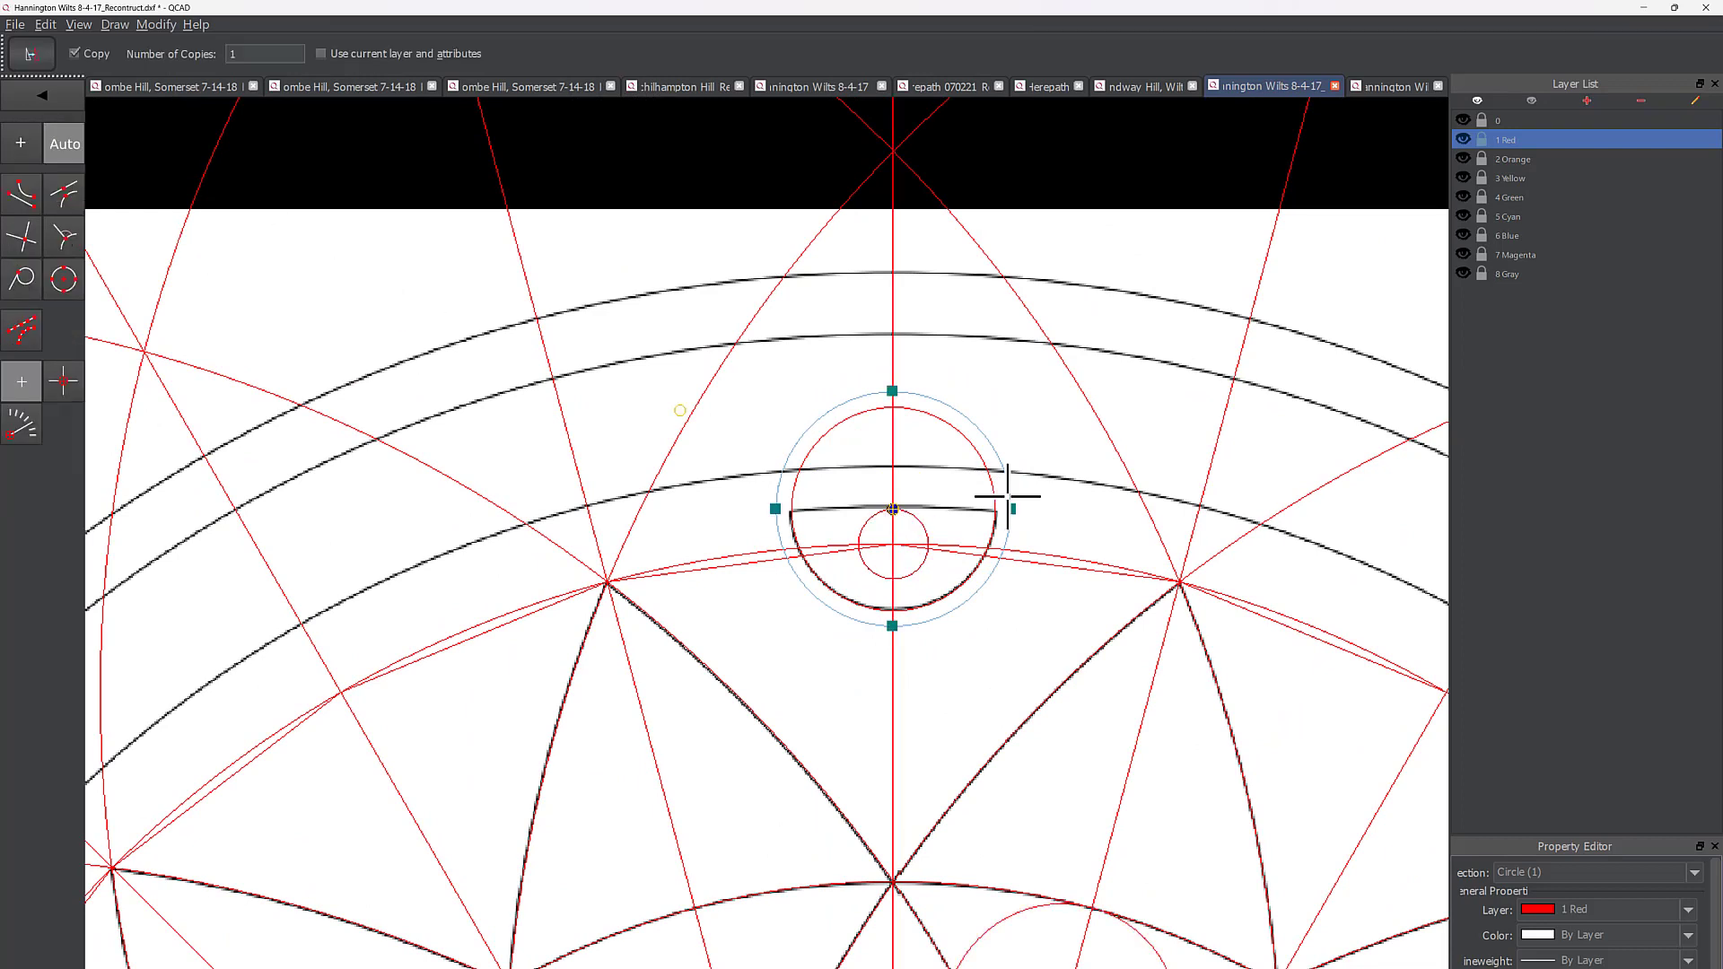
{"action": "left_click", "coordinate": [911, 527]}
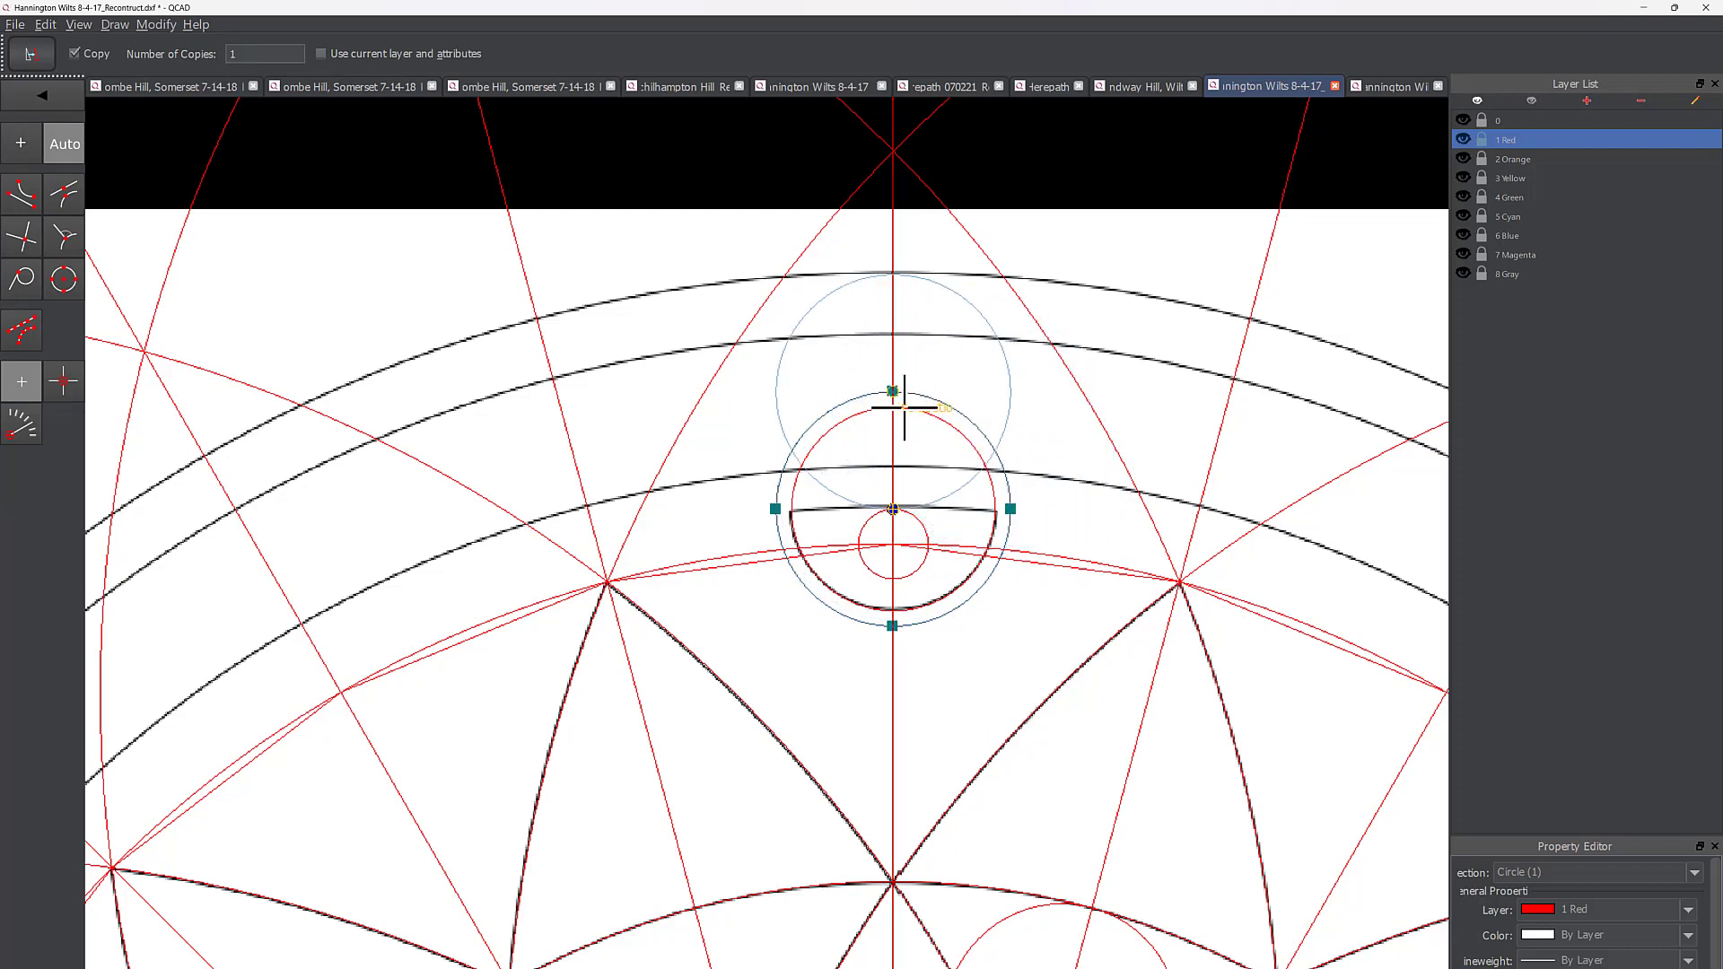
{"action": "left_click", "coordinate": [905, 407]}
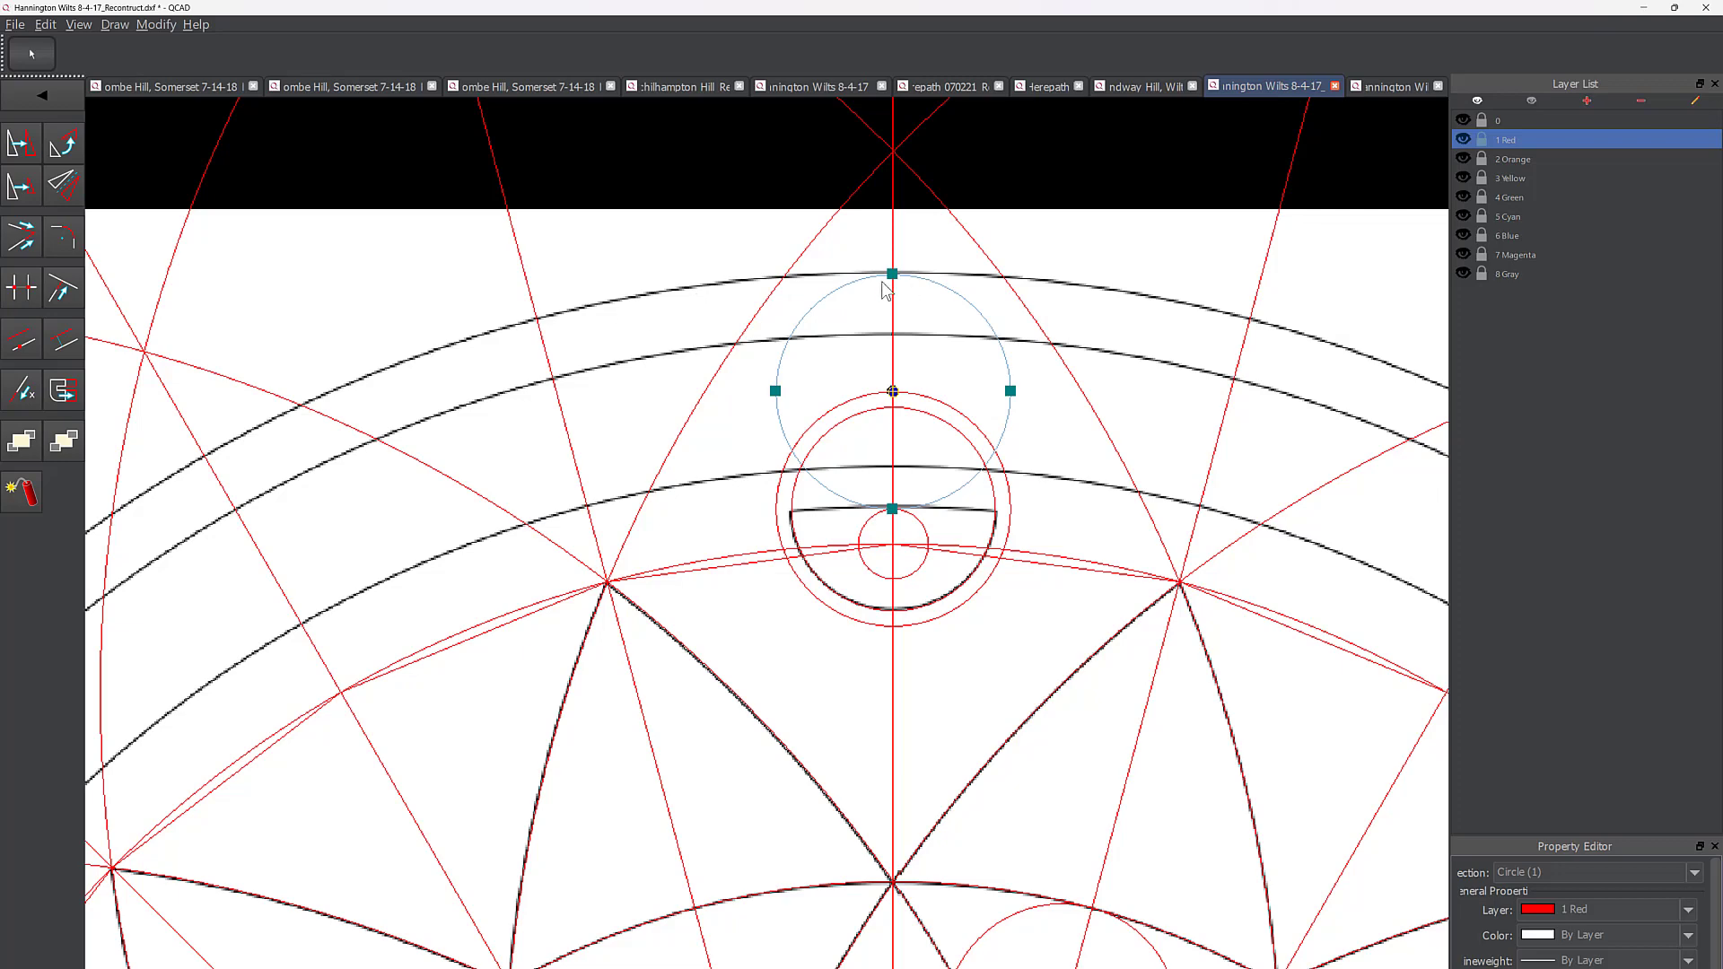
Step: Draw a circle from the design's centre through the top point of the uppermost circle copy for the outermost rim
{"action": "scroll", "coordinate": [944, 519], "scroll_direction": "down", "scroll_amount": 4}
{"action": "middle_click_drag", "start_coordinate": [920, 662], "coordinate": [917, 471]}
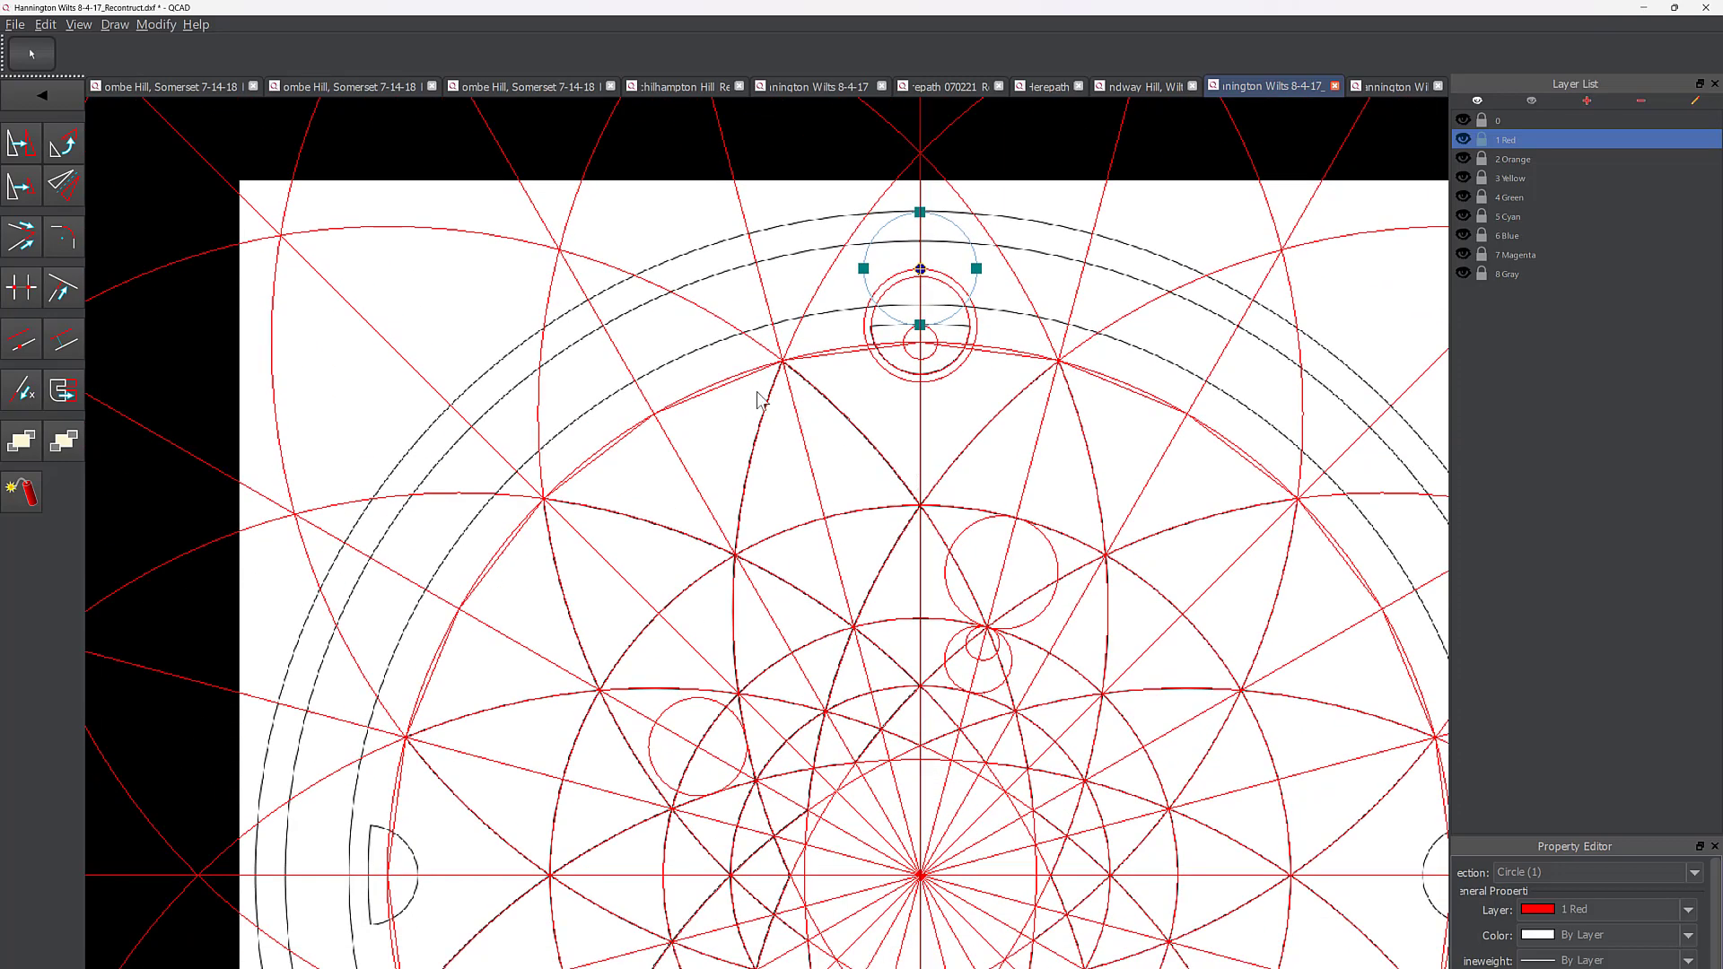
{"action": "left_click", "coordinate": [45, 101]}
{"action": "left_click", "coordinate": [25, 142]}
{"action": "left_click", "coordinate": [21, 144]}
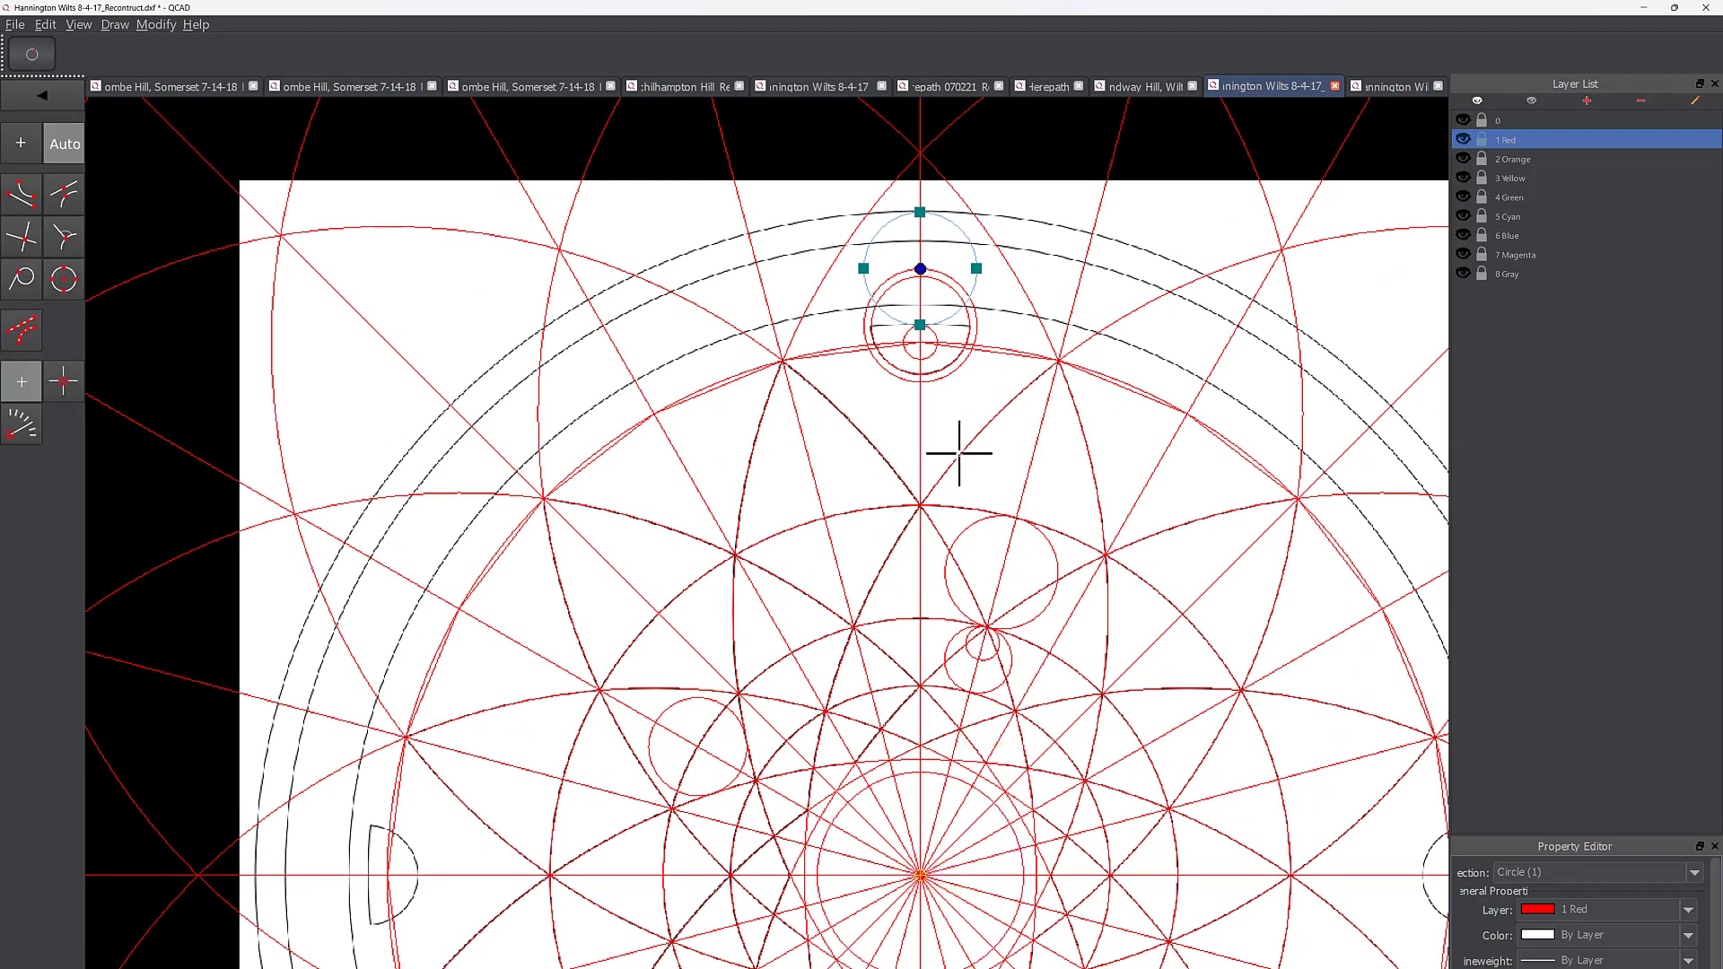
{"action": "left_click", "coordinate": [936, 225]}
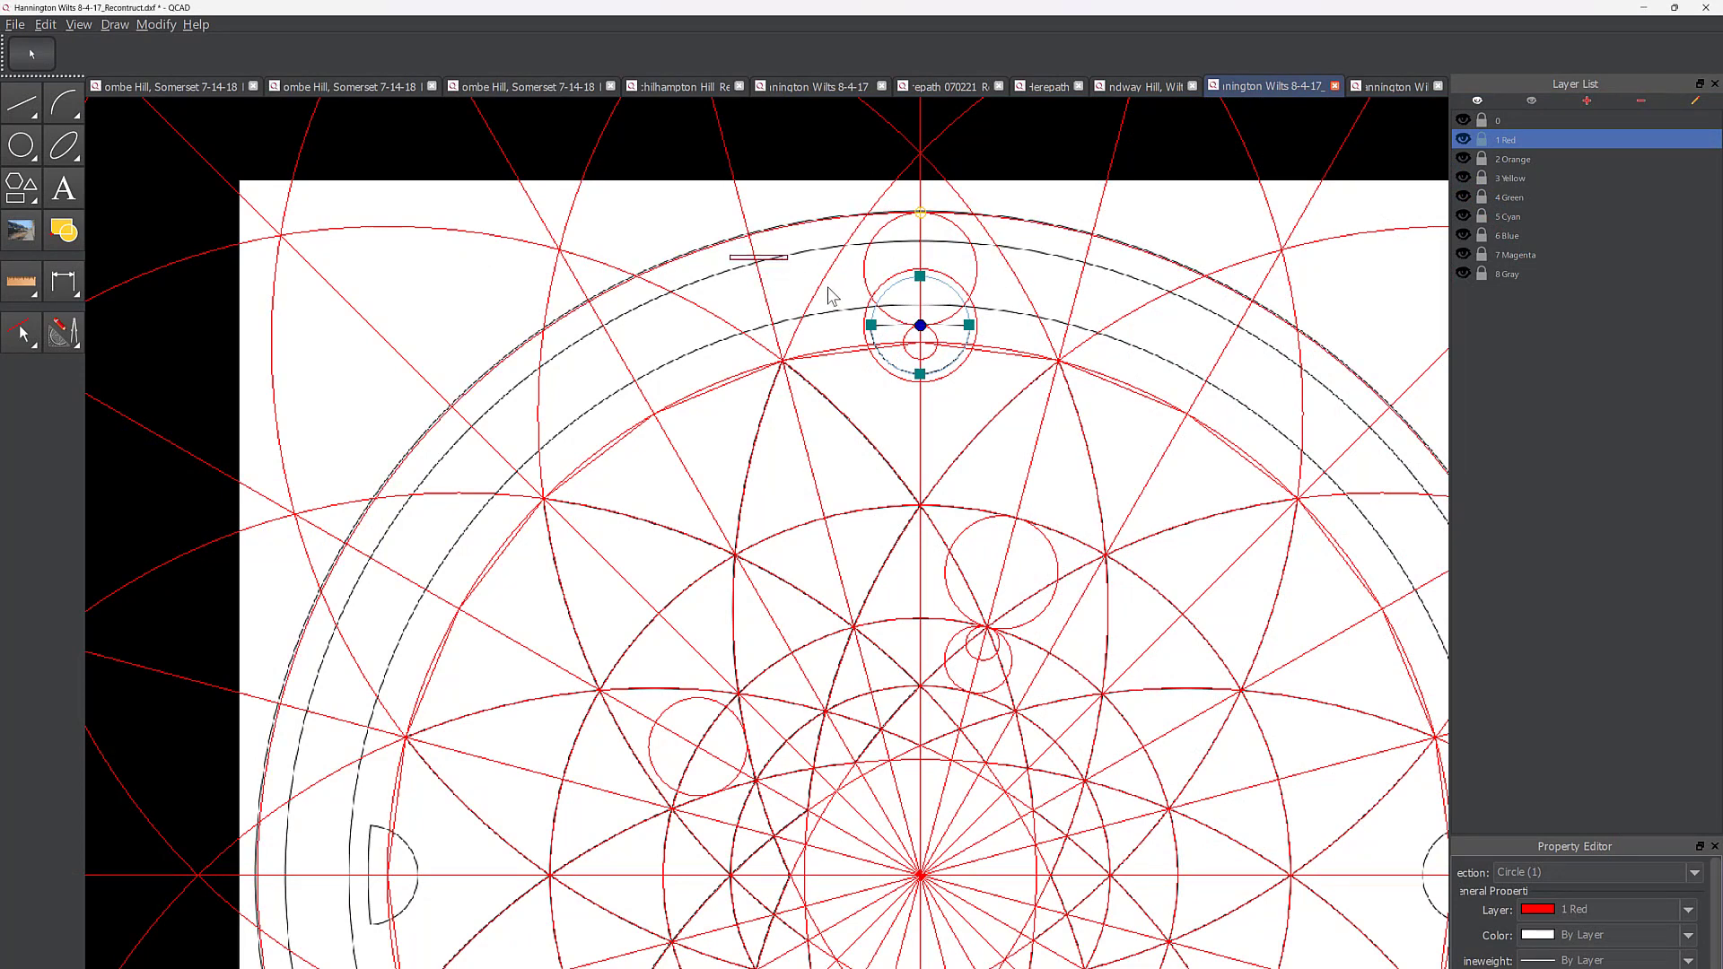
{"action": "key", "text": "Escape"}
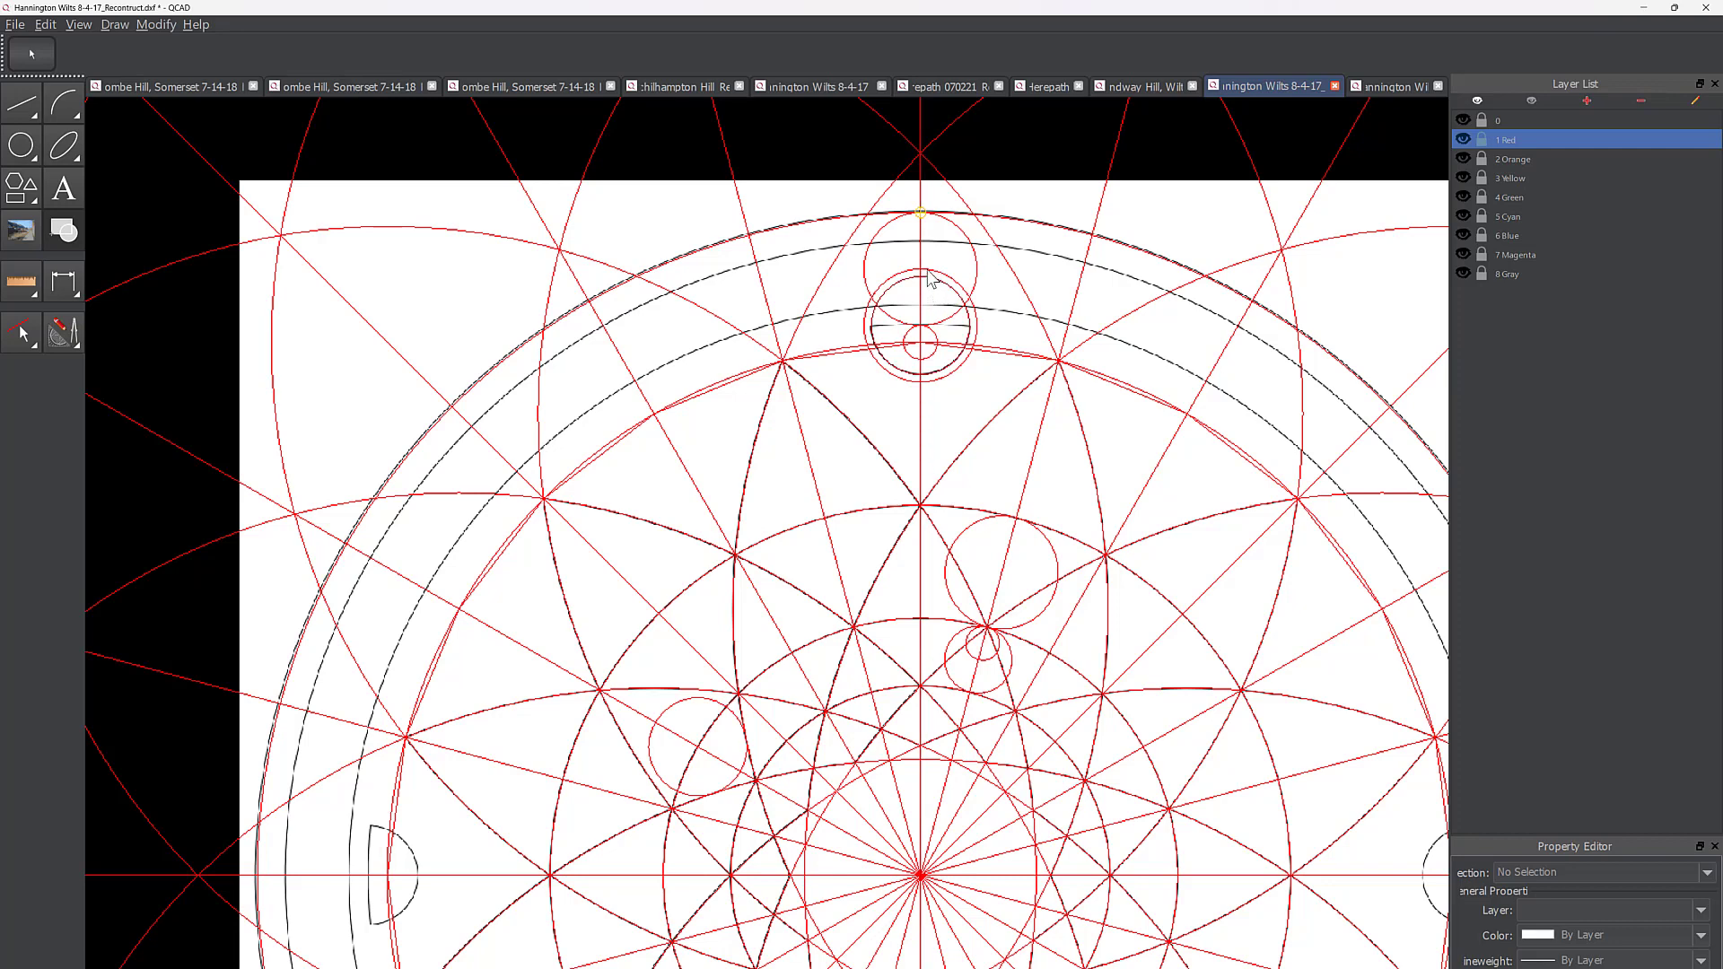
{"action": "left_click", "coordinate": [929, 272]}
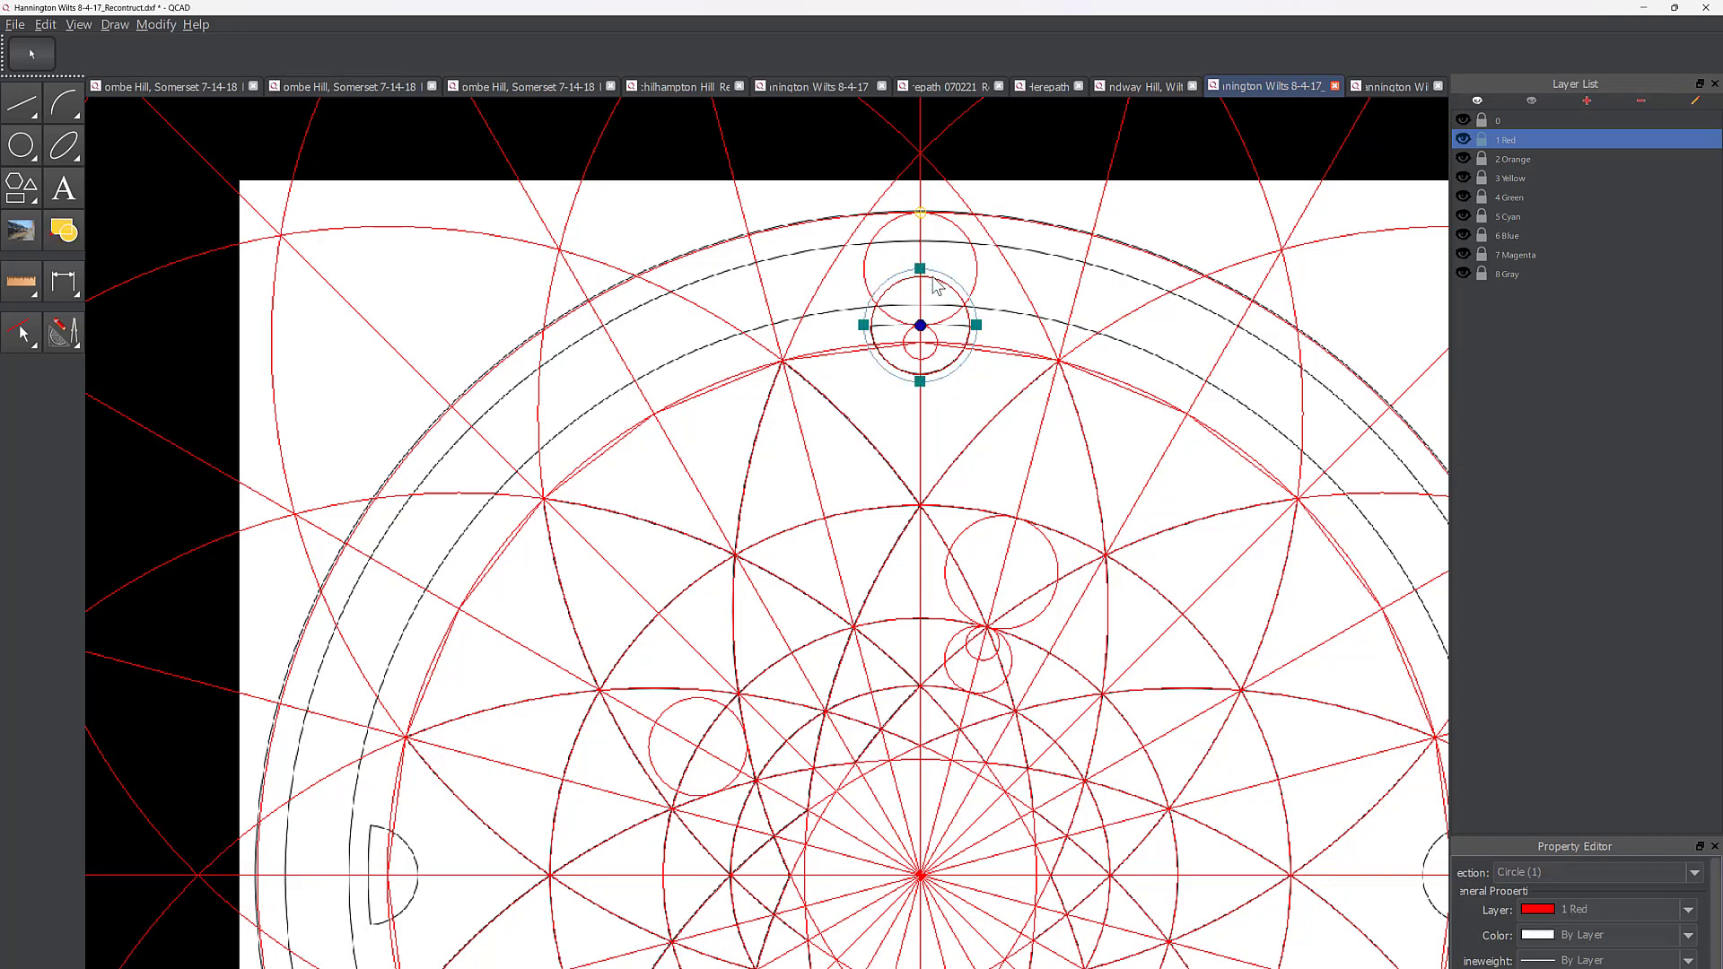
{"action": "left_click", "coordinate": [937, 286]}
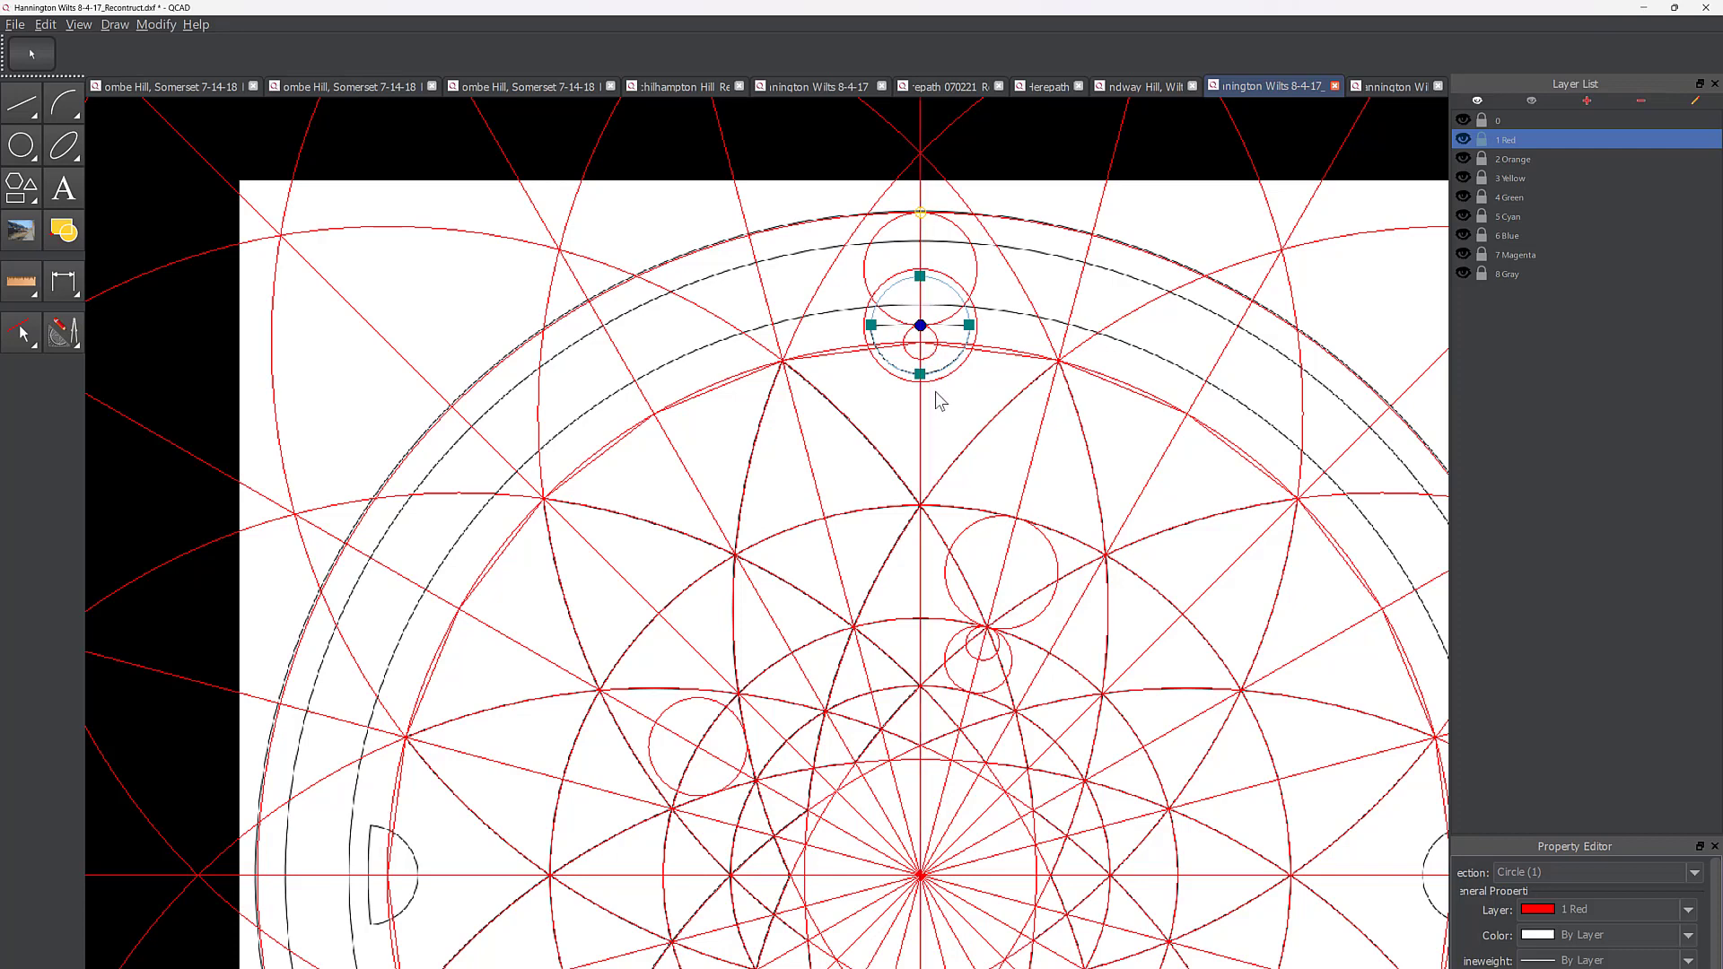
{"action": "key", "text": "Escape"}
{"action": "left_click", "coordinate": [935, 278]}
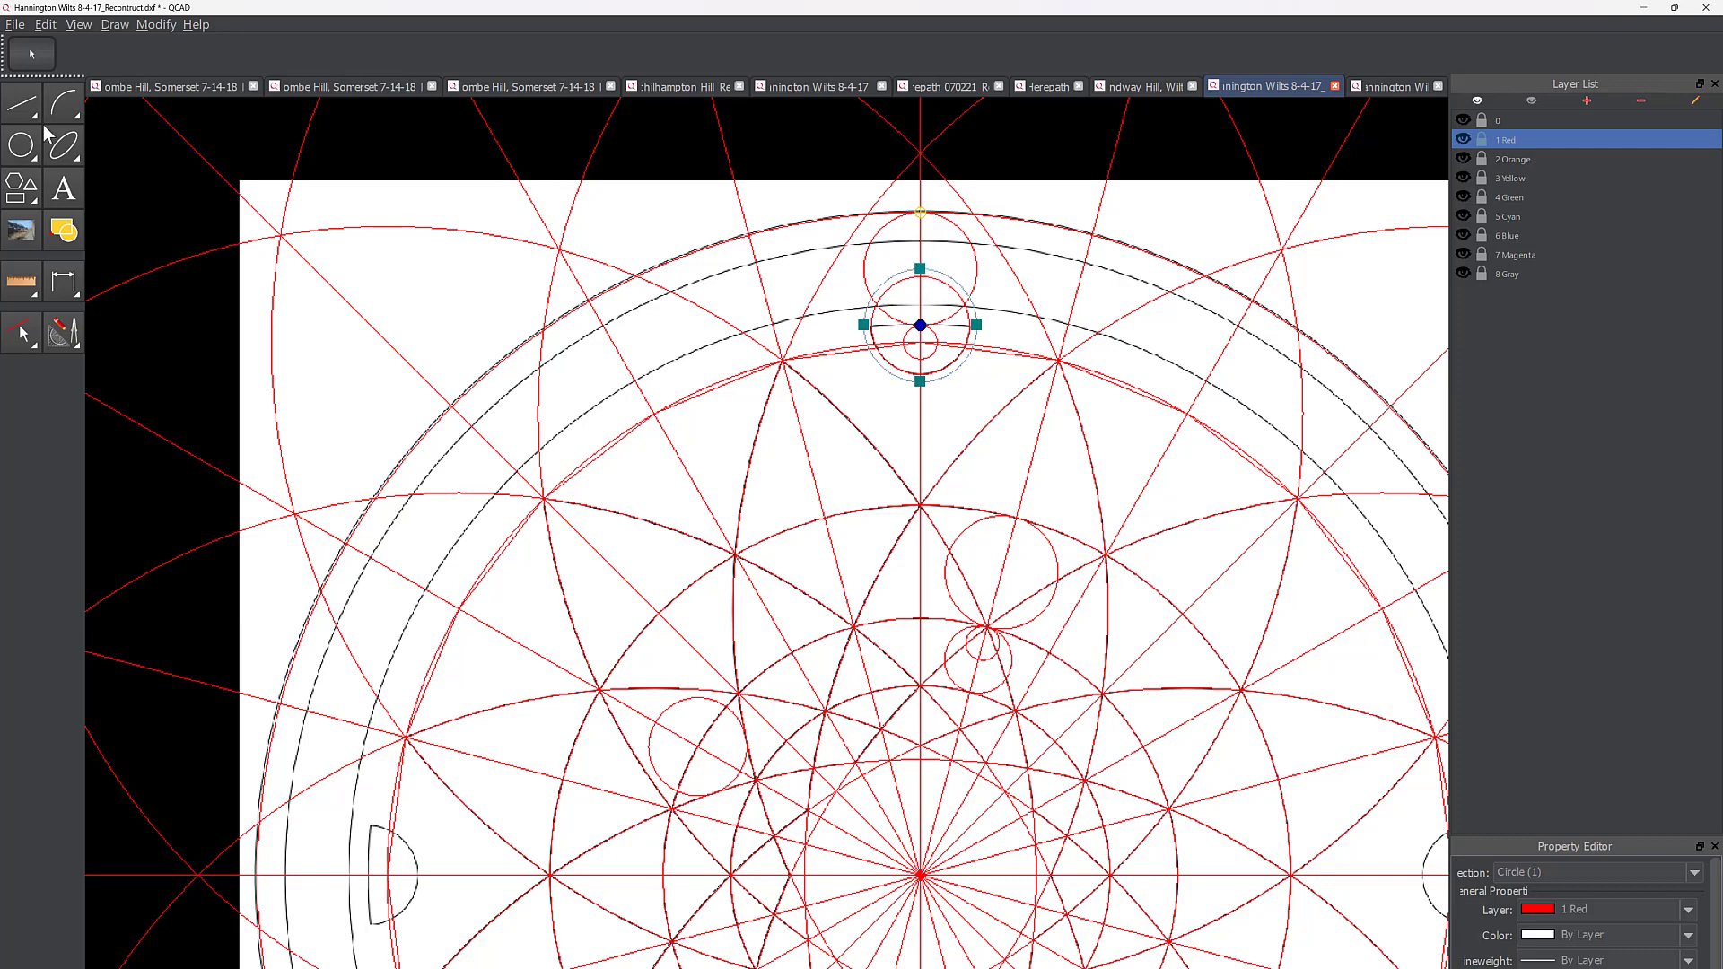
Step: Draw a circle centred on the uppermost circle copy's centre, passing through the second rim arc's crossing with the vertical radial line
{"action": "left_click", "coordinate": [17, 145]}
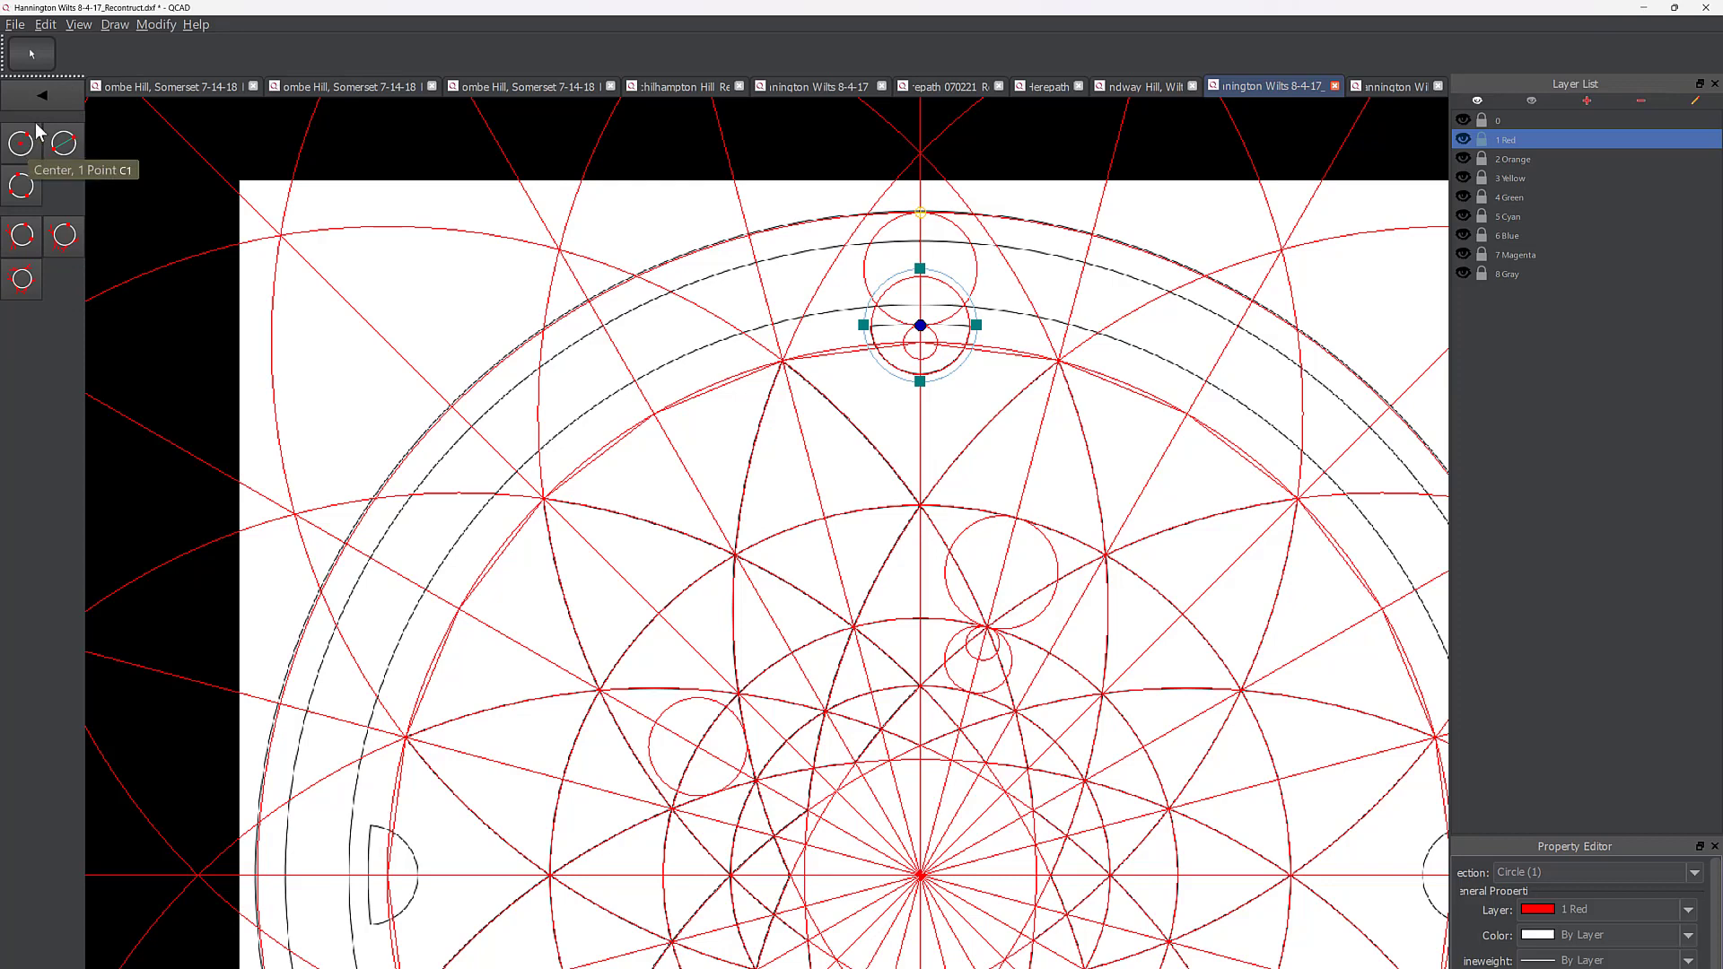
{"action": "left_click", "coordinate": [36, 130]}
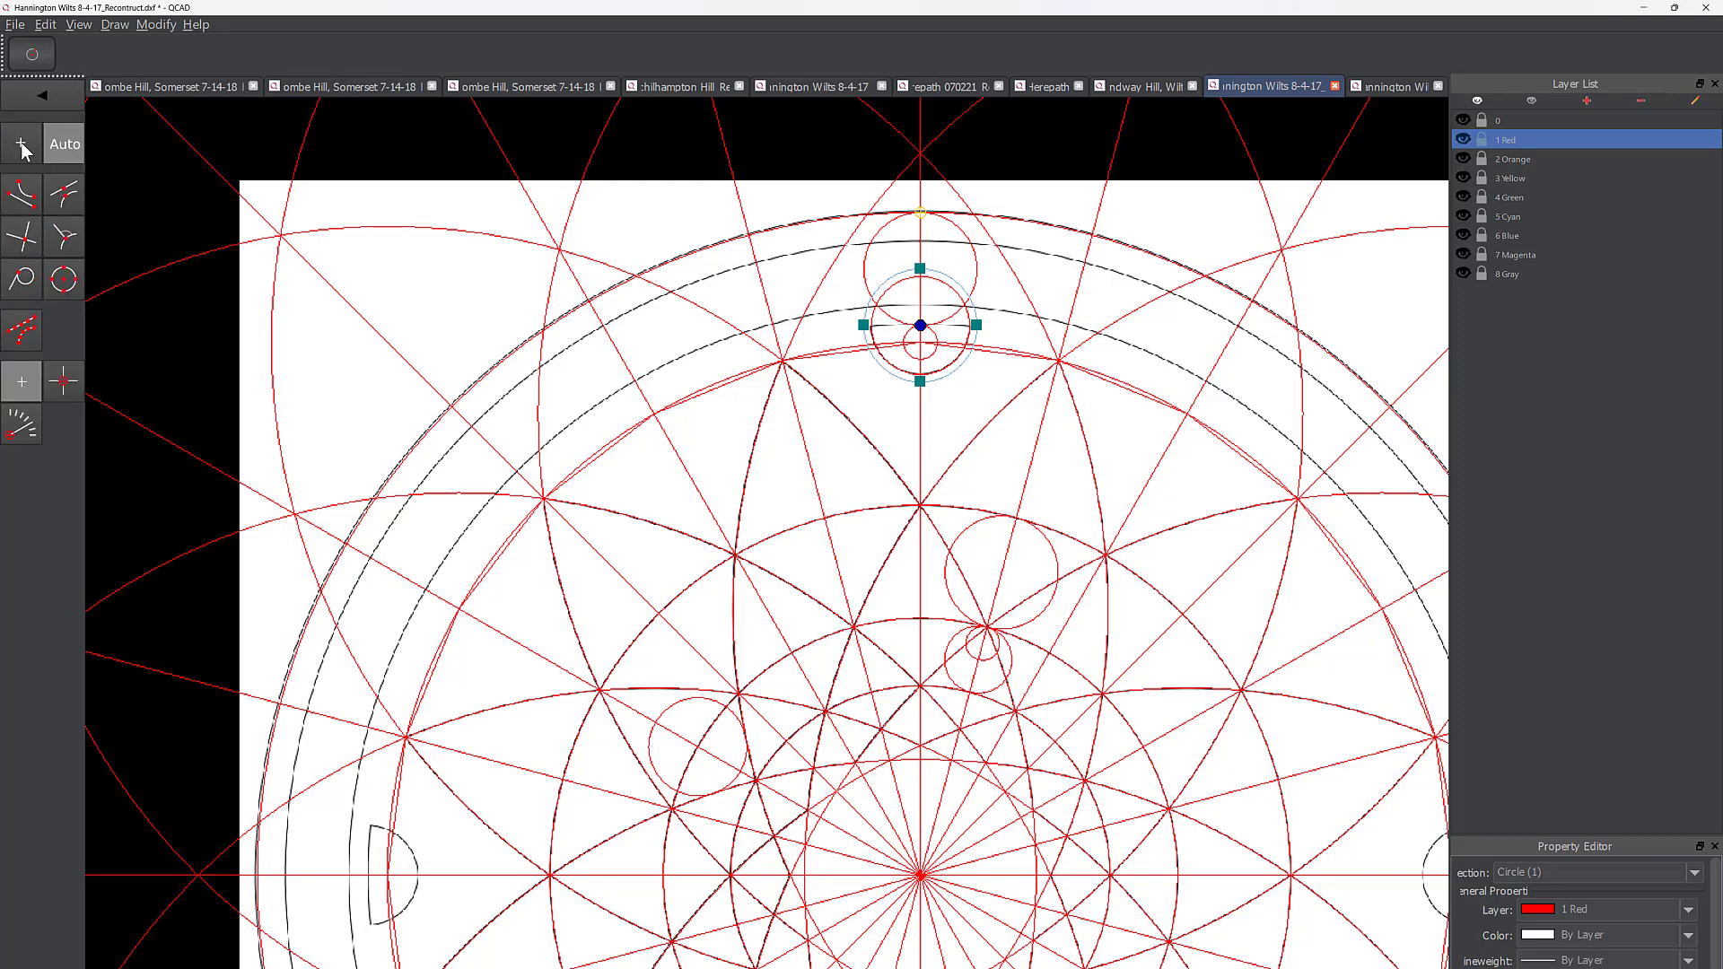
{"action": "left_click", "coordinate": [933, 282]}
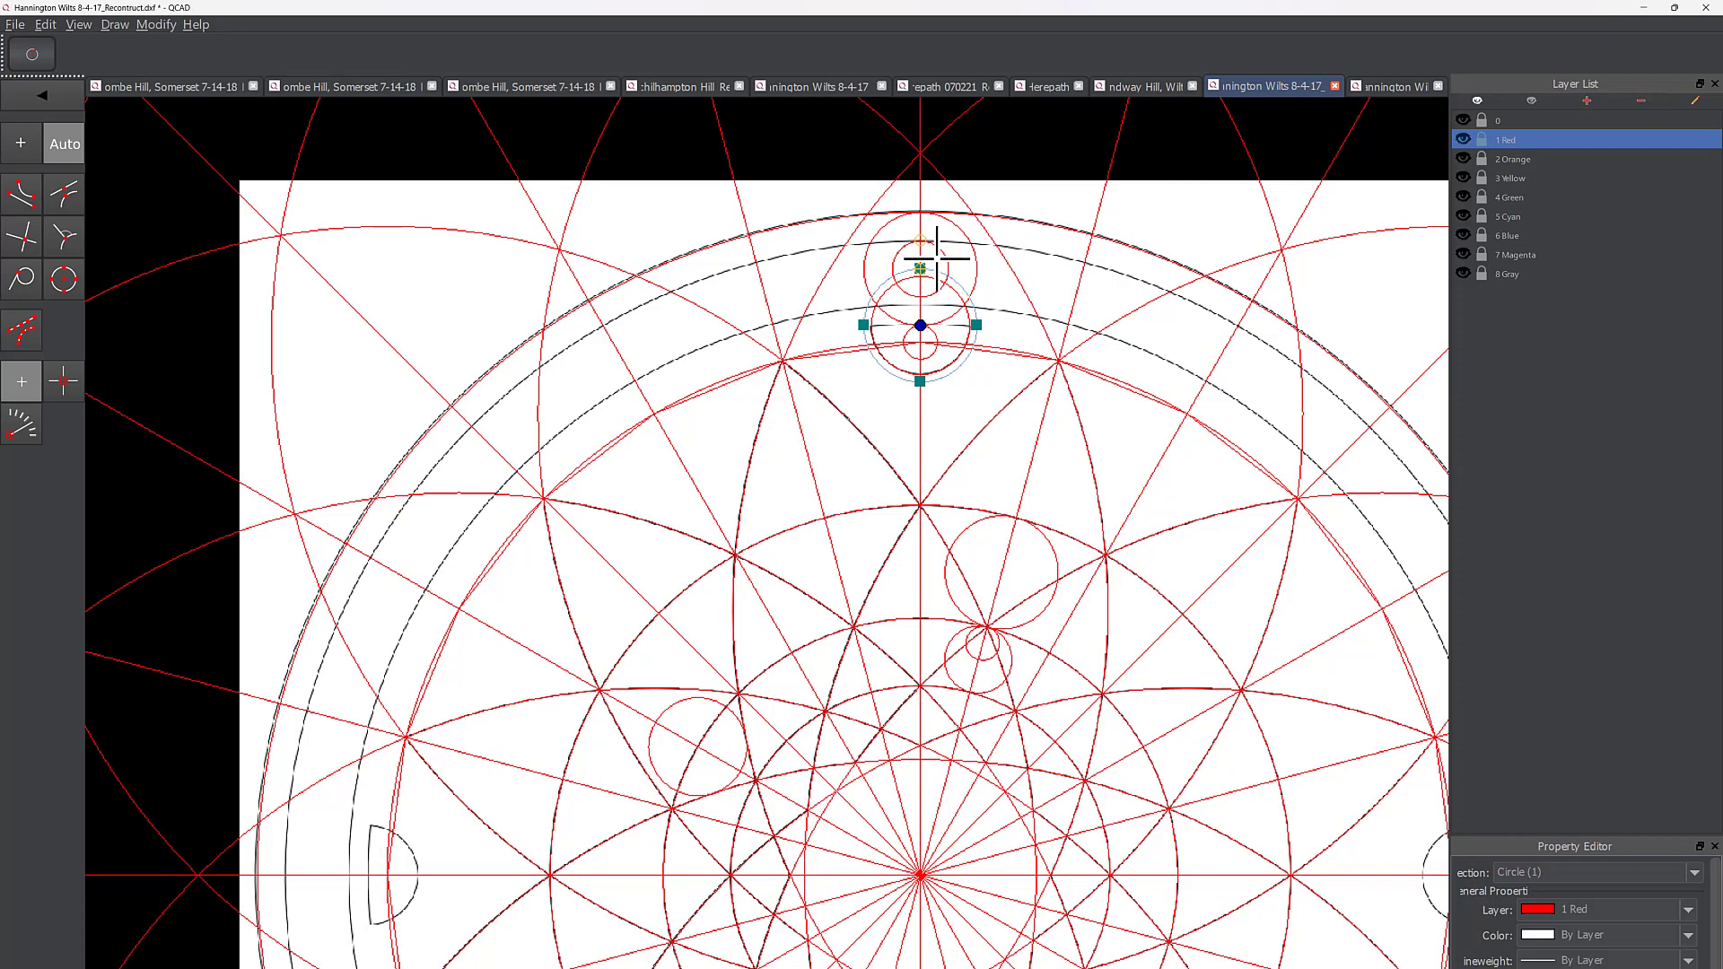
{"action": "scroll", "coordinate": [936, 257], "scroll_direction": "up", "scroll_amount": 3}
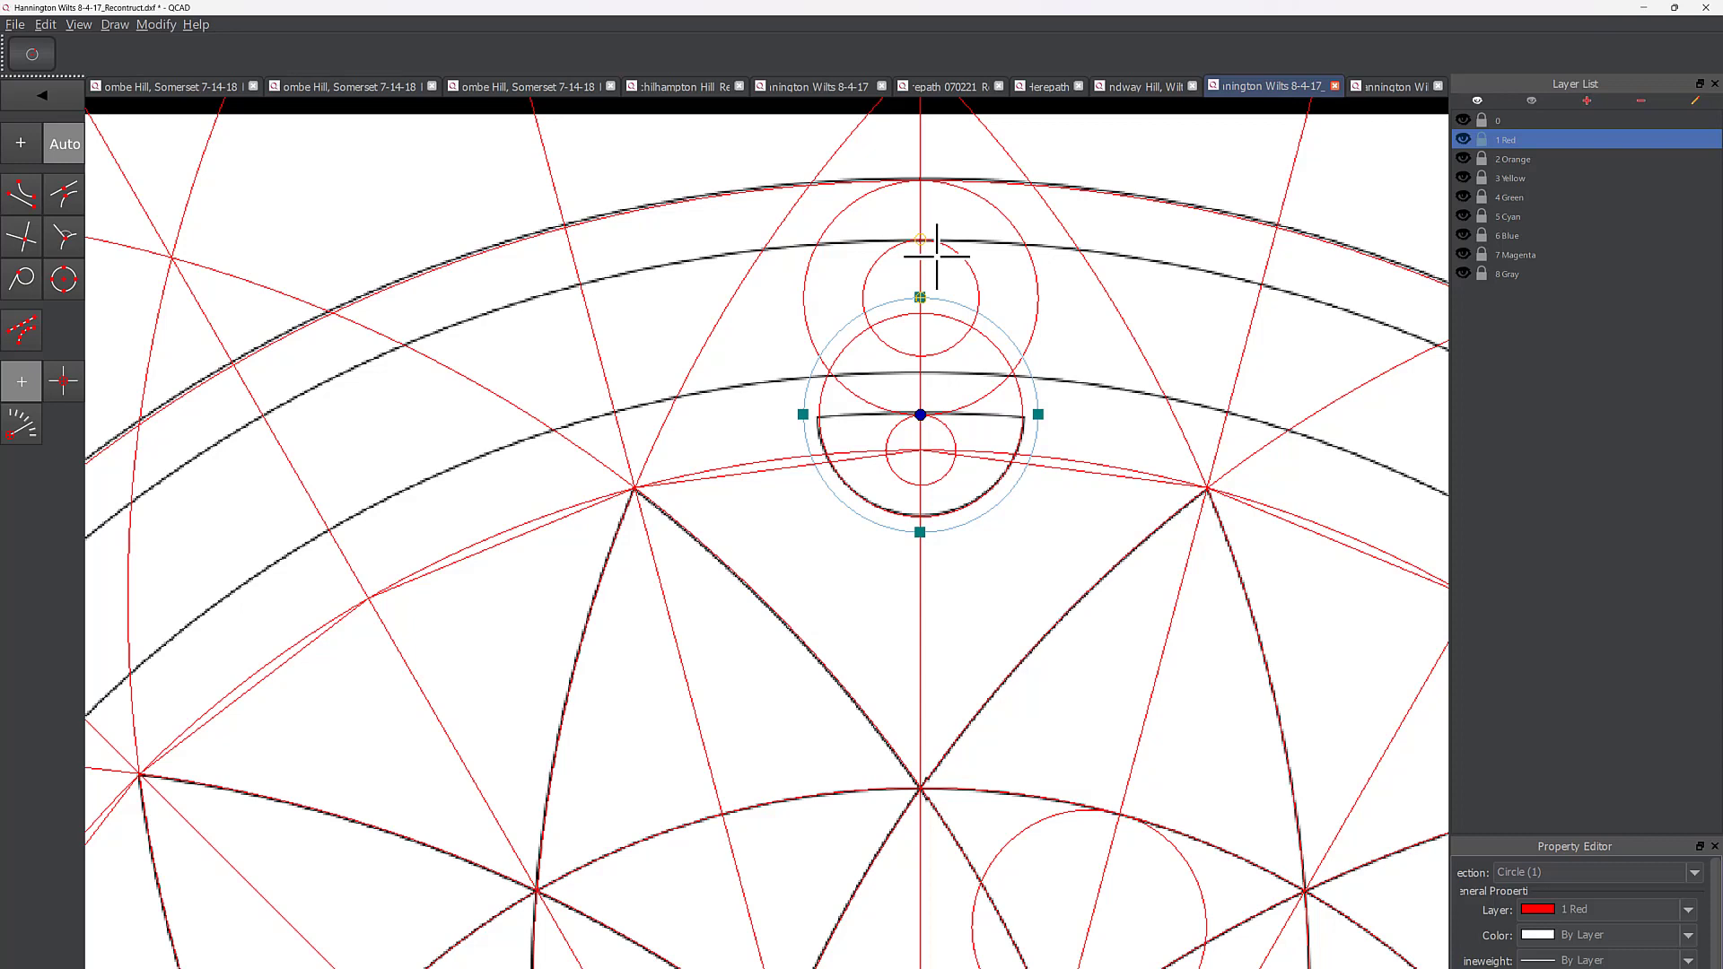
{"action": "left_click", "coordinate": [937, 256]}
{"action": "right_click", "coordinate": [984, 280]}
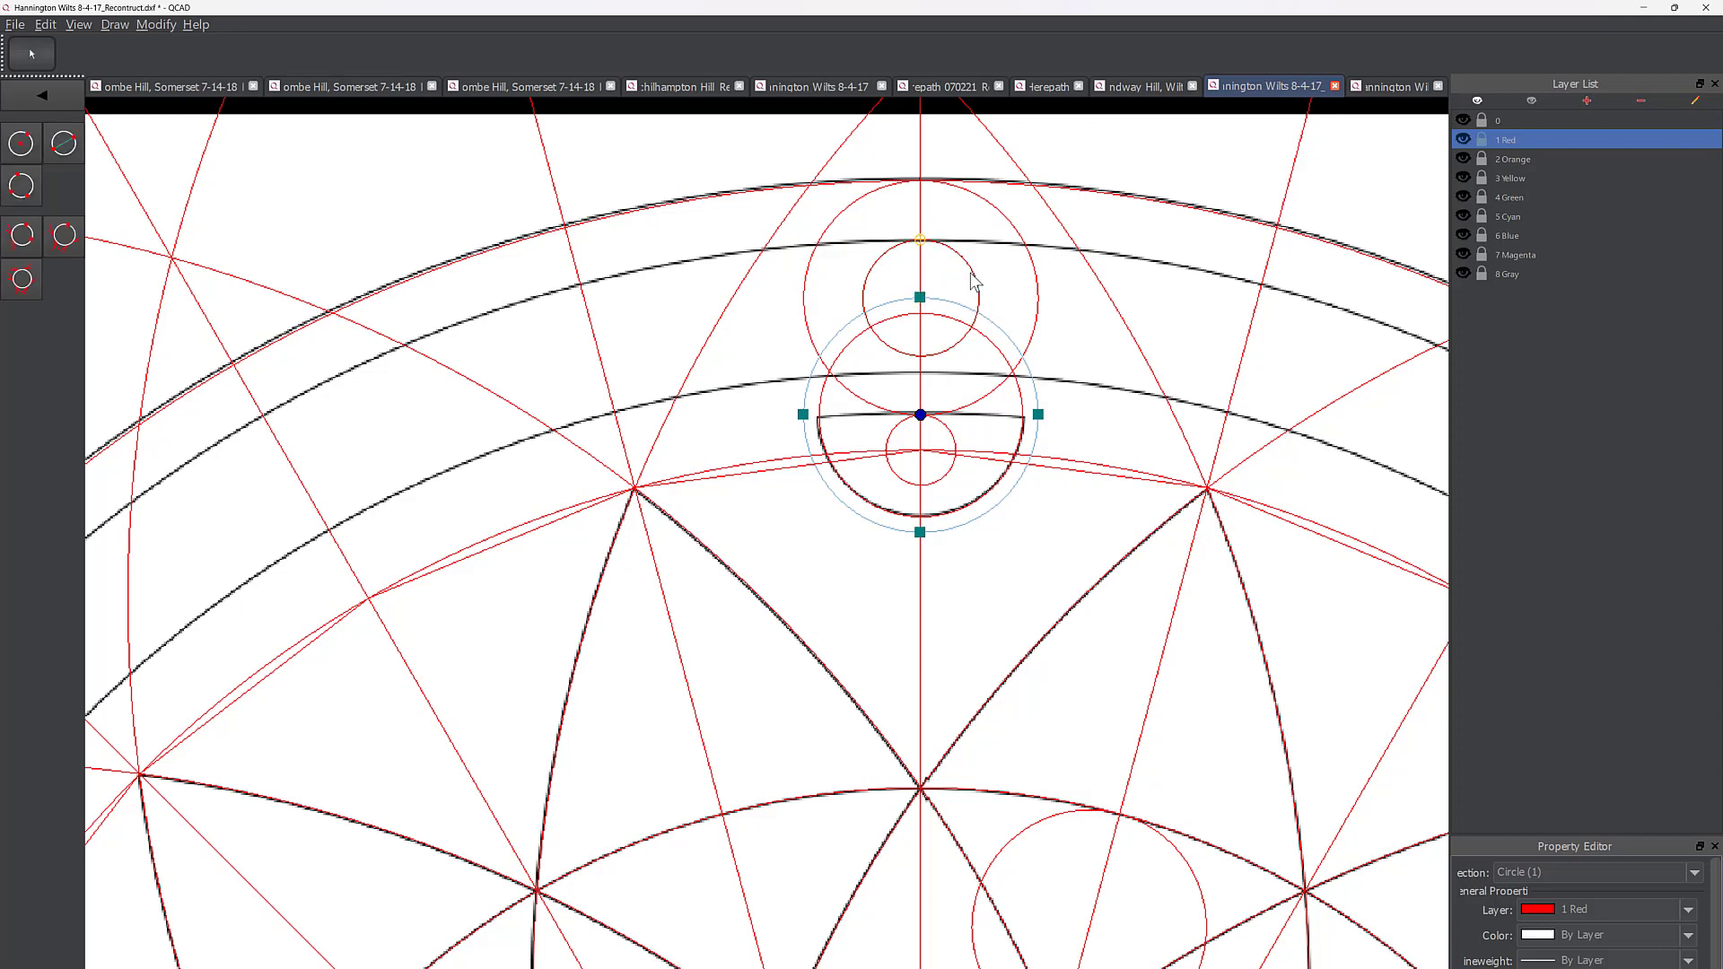
Step: Copy the new small circle by its centre onto the radial line 15° clockwise from the top, just below the upper arc crossing
{"action": "left_click", "coordinate": [974, 280]}
{"action": "left_click", "coordinate": [42, 95]}
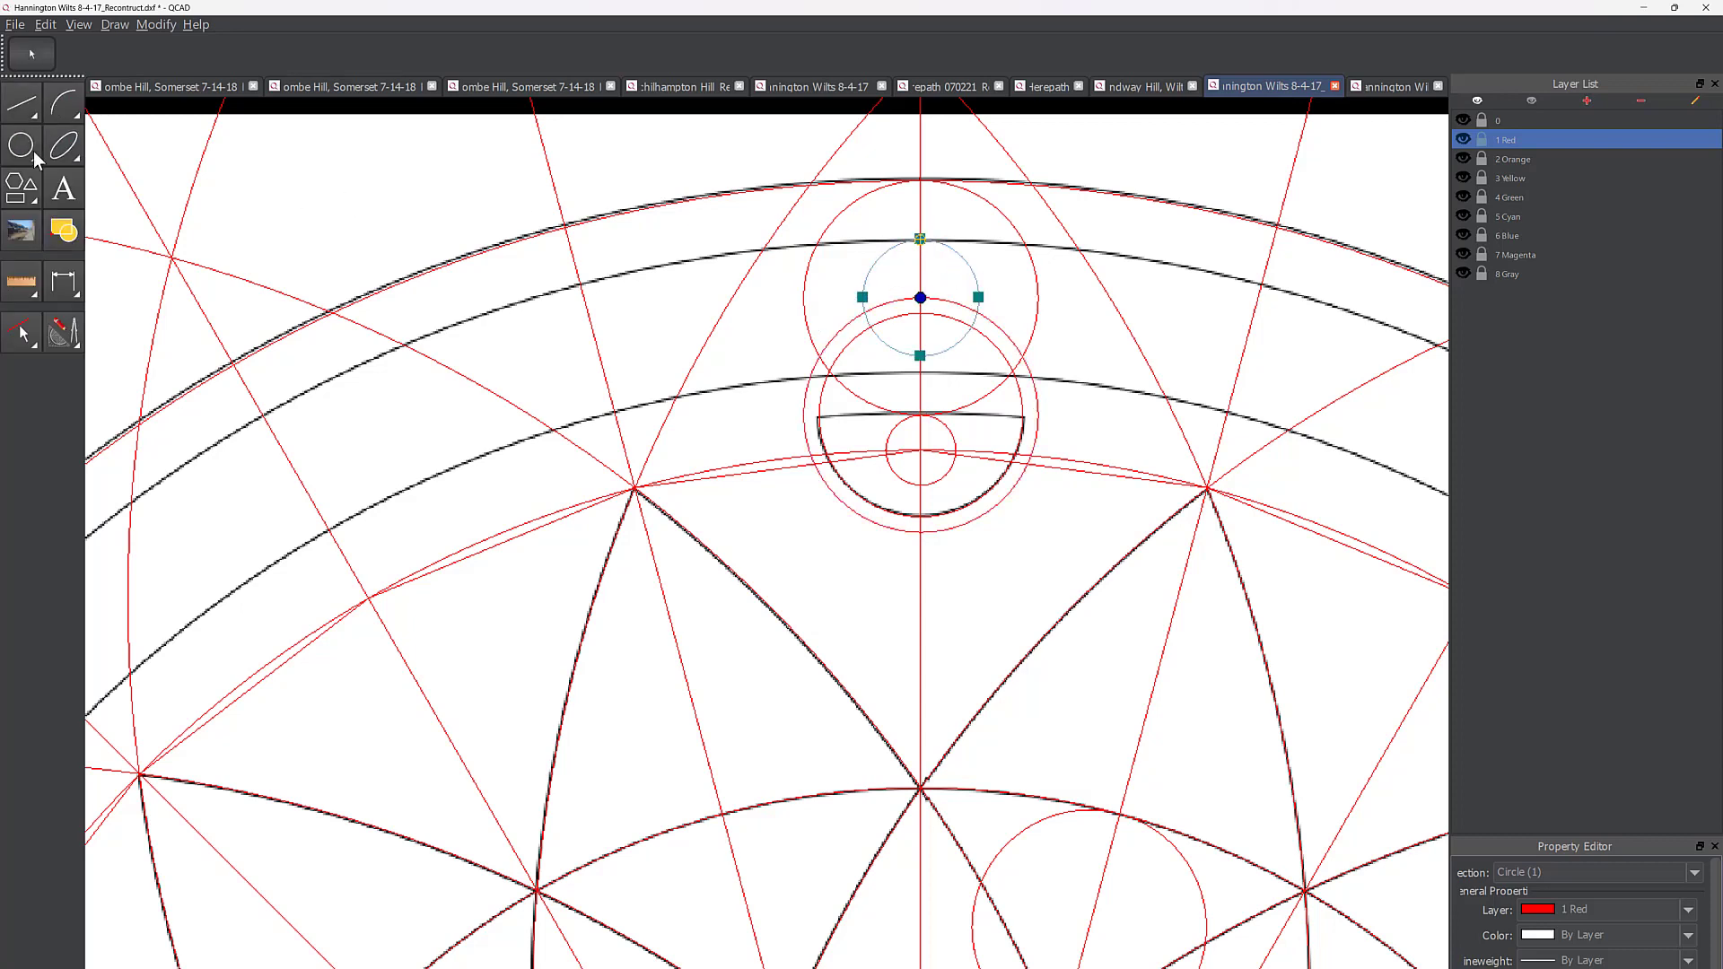
{"action": "left_click", "coordinate": [62, 334]}
{"action": "left_click", "coordinate": [24, 145]}
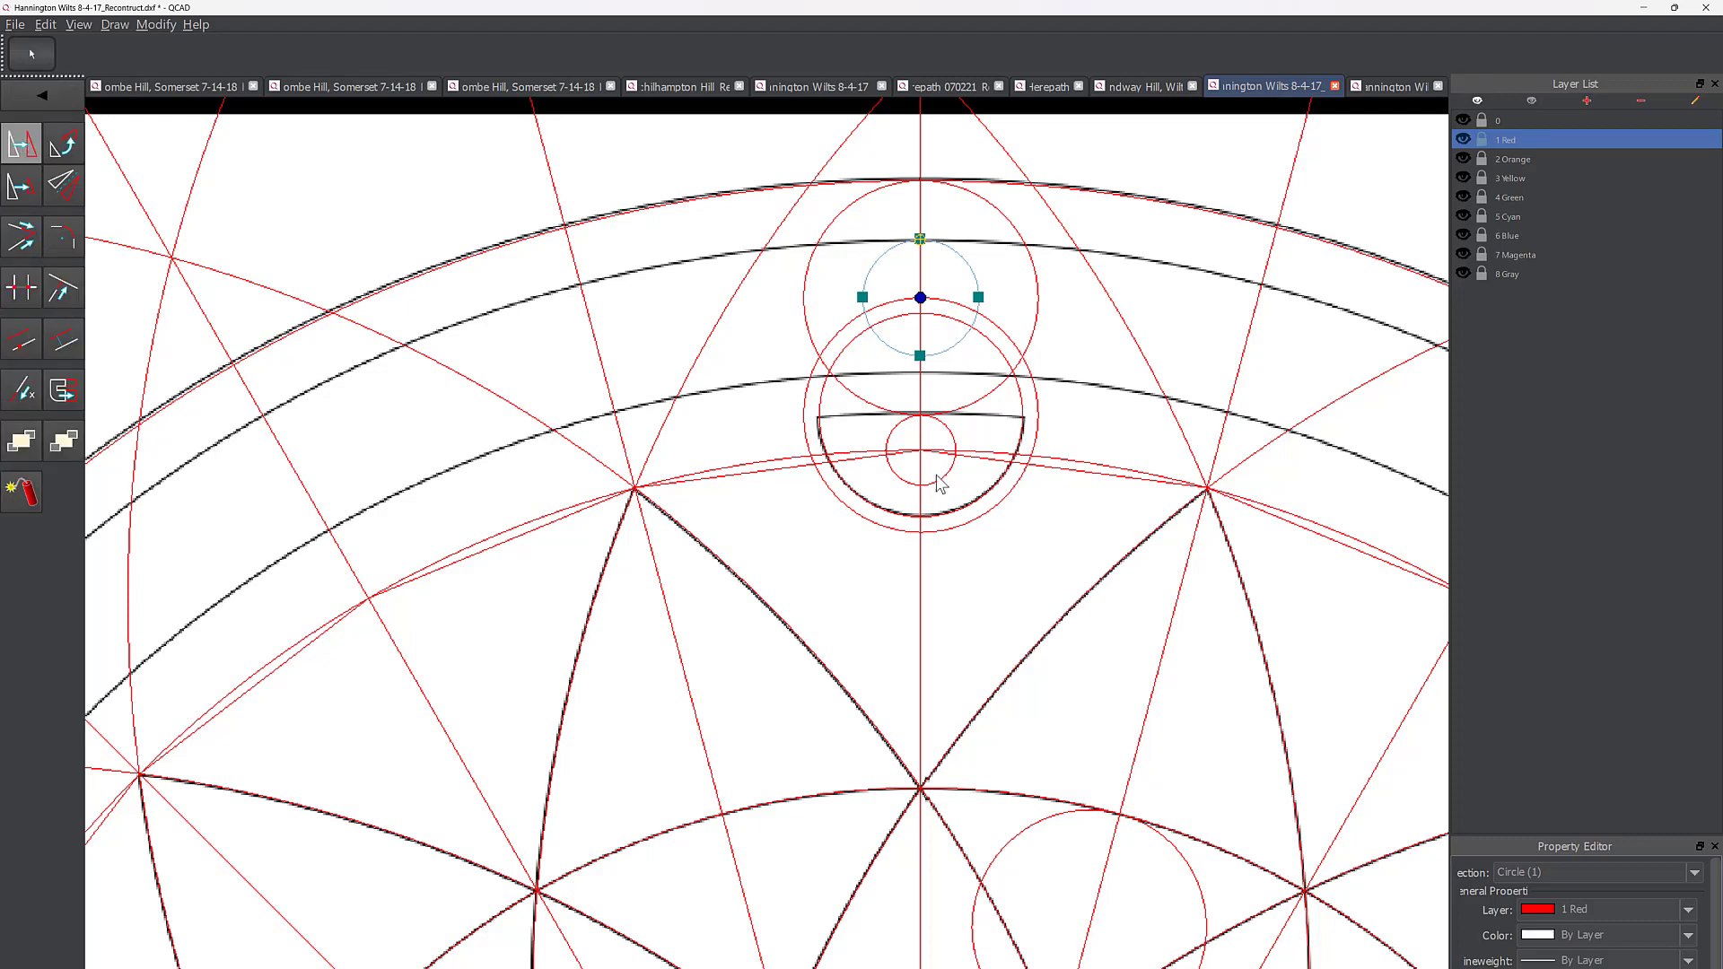
{"action": "left_click", "coordinate": [932, 305]}
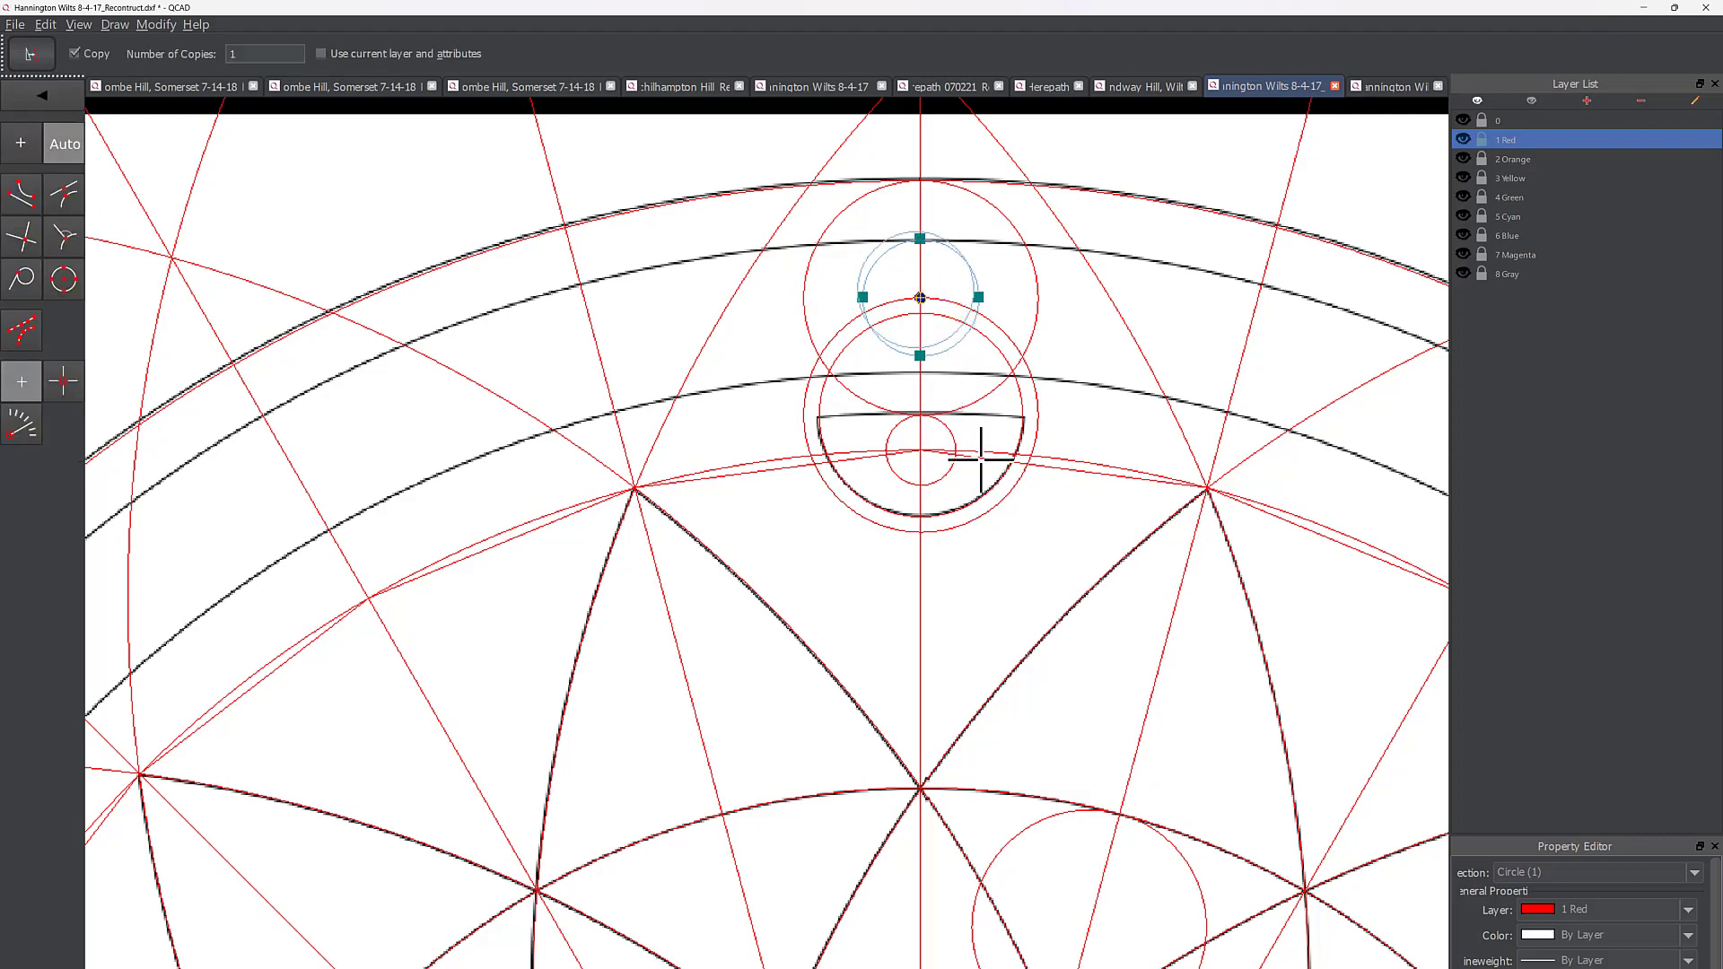
{"action": "scroll", "coordinate": [1031, 635], "scroll_direction": "down", "scroll_amount": 3}
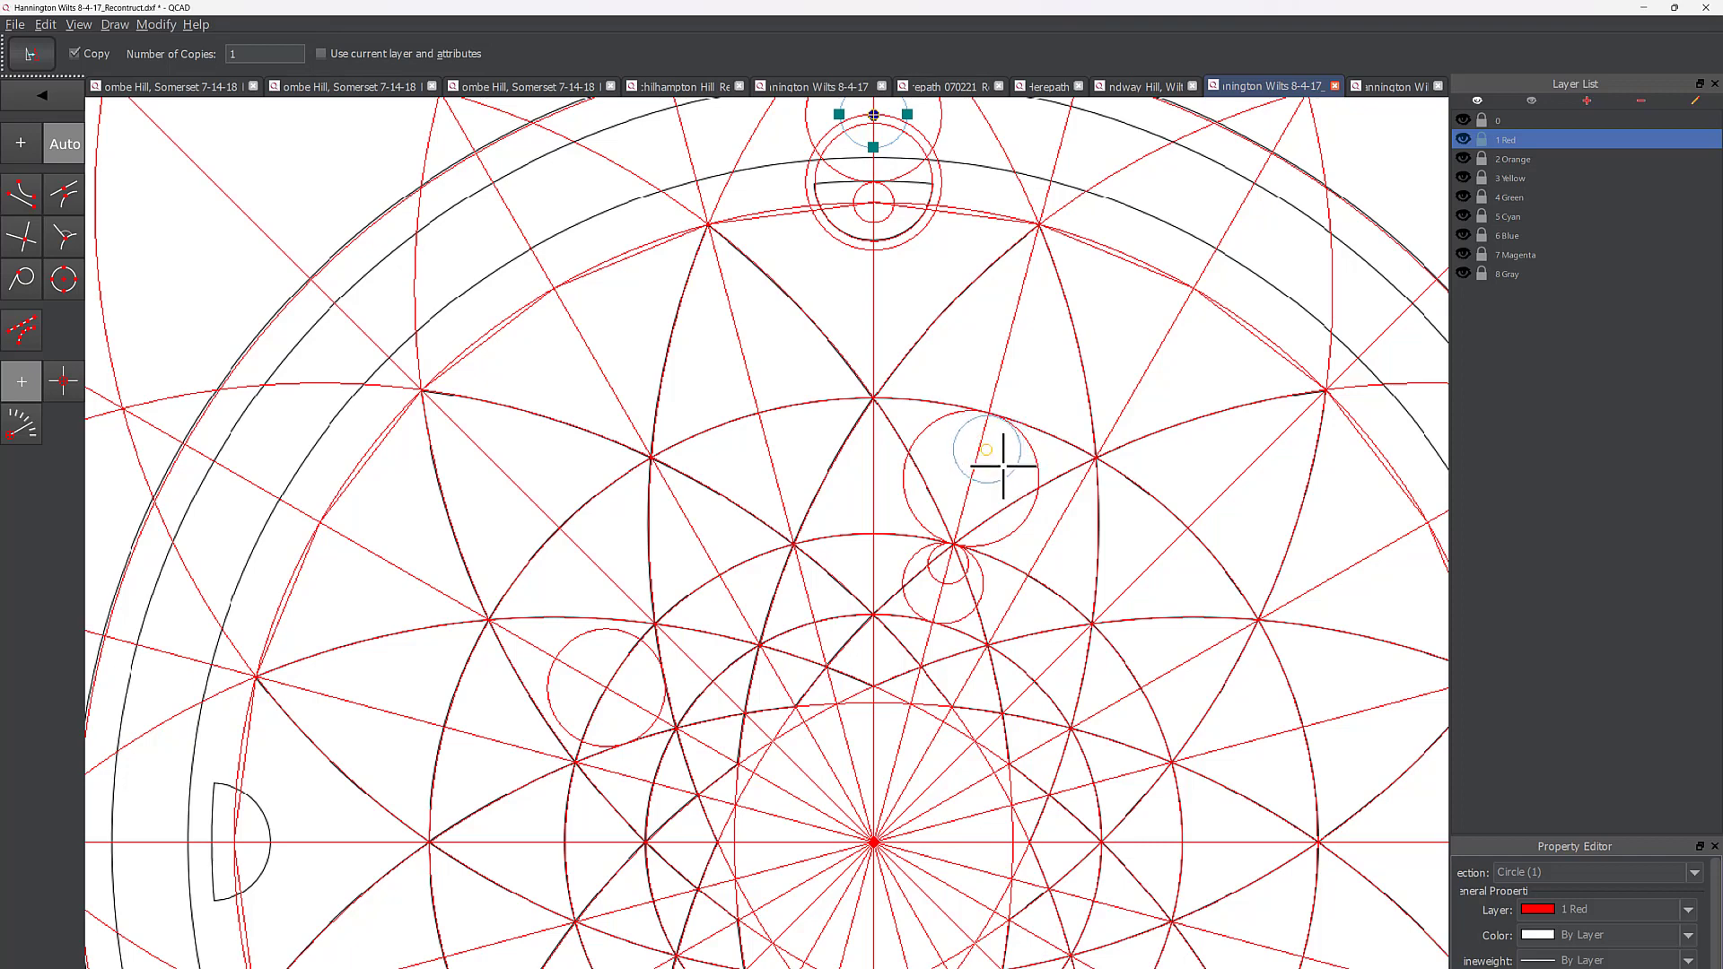
{"action": "scroll", "coordinate": [1001, 467], "scroll_direction": "up", "scroll_amount": 2}
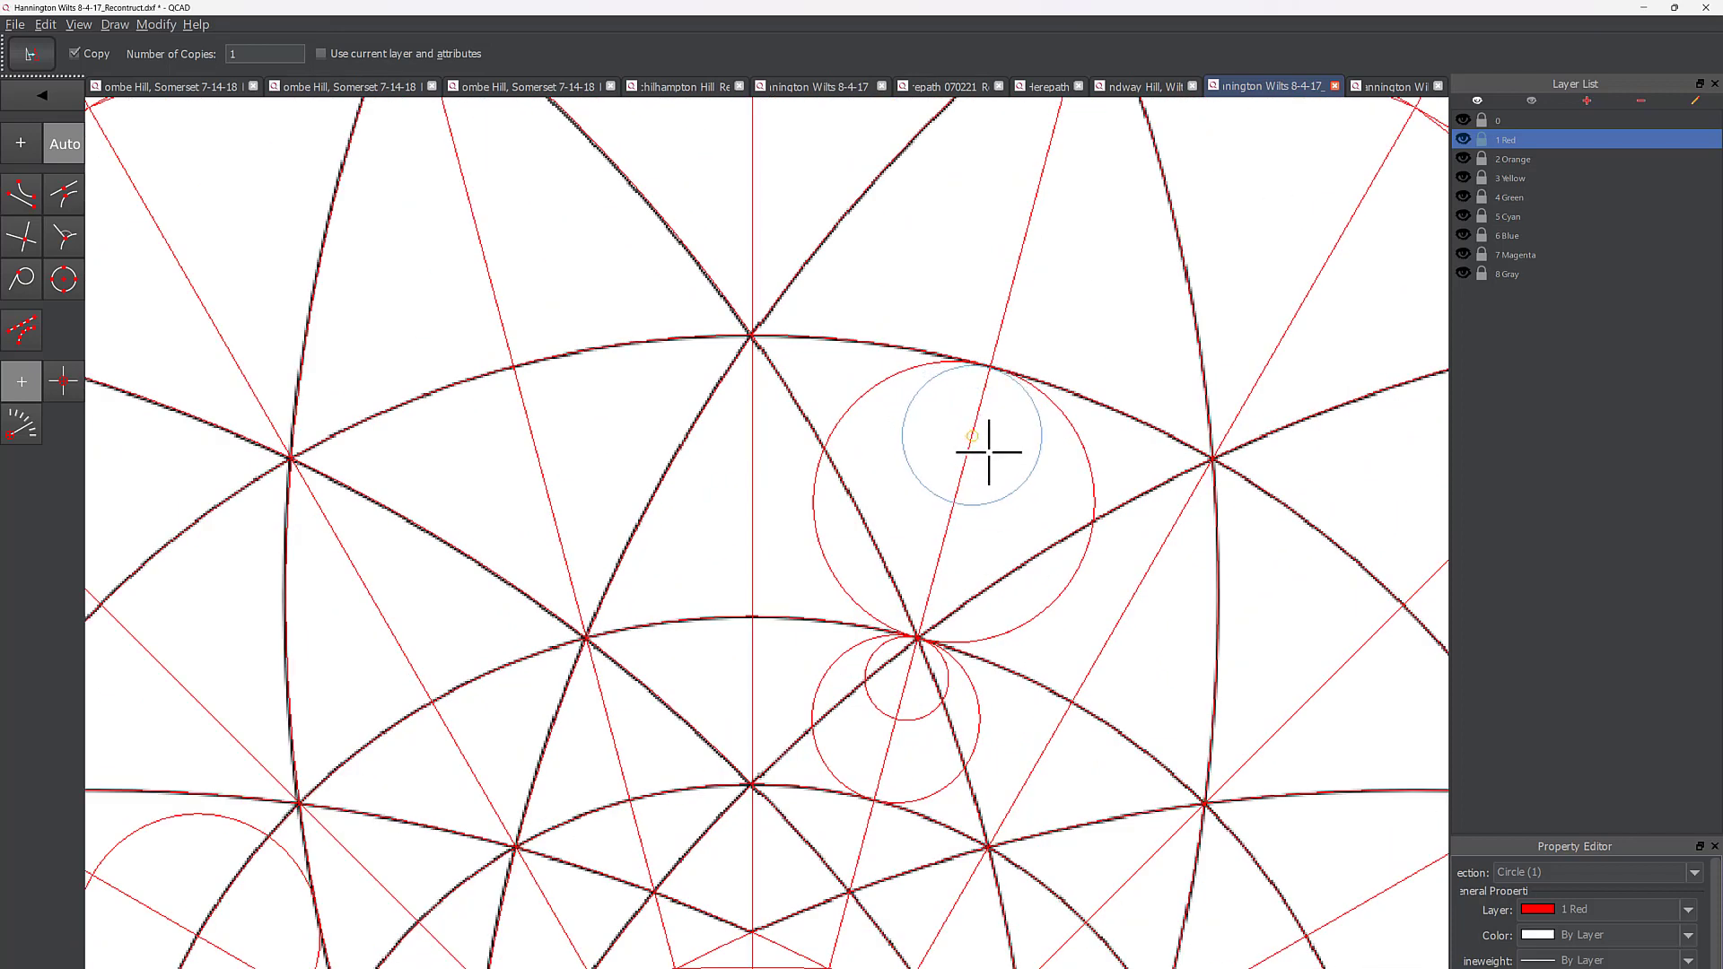
{"action": "key", "text": "Escape"}
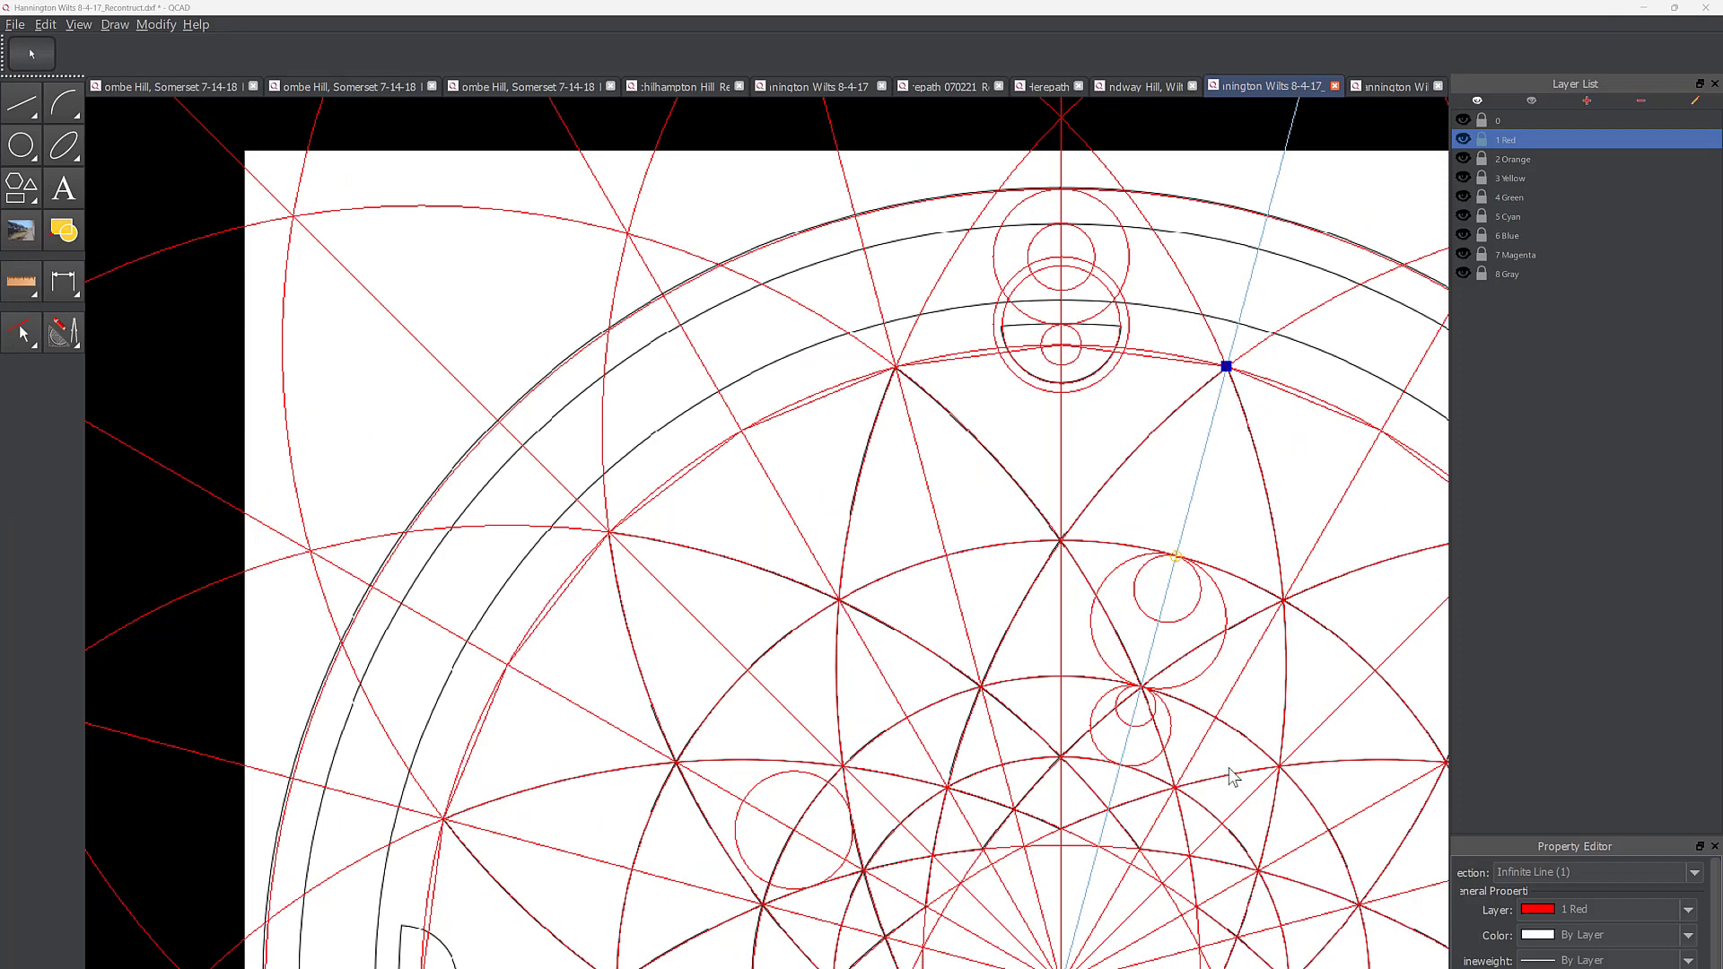
Step: Delete both small trial circles, the copy on the 15° clockwise radial line and the original above the top half-disc
{"action": "scroll", "coordinate": [1241, 750], "scroll_direction": "up", "scroll_amount": 5}
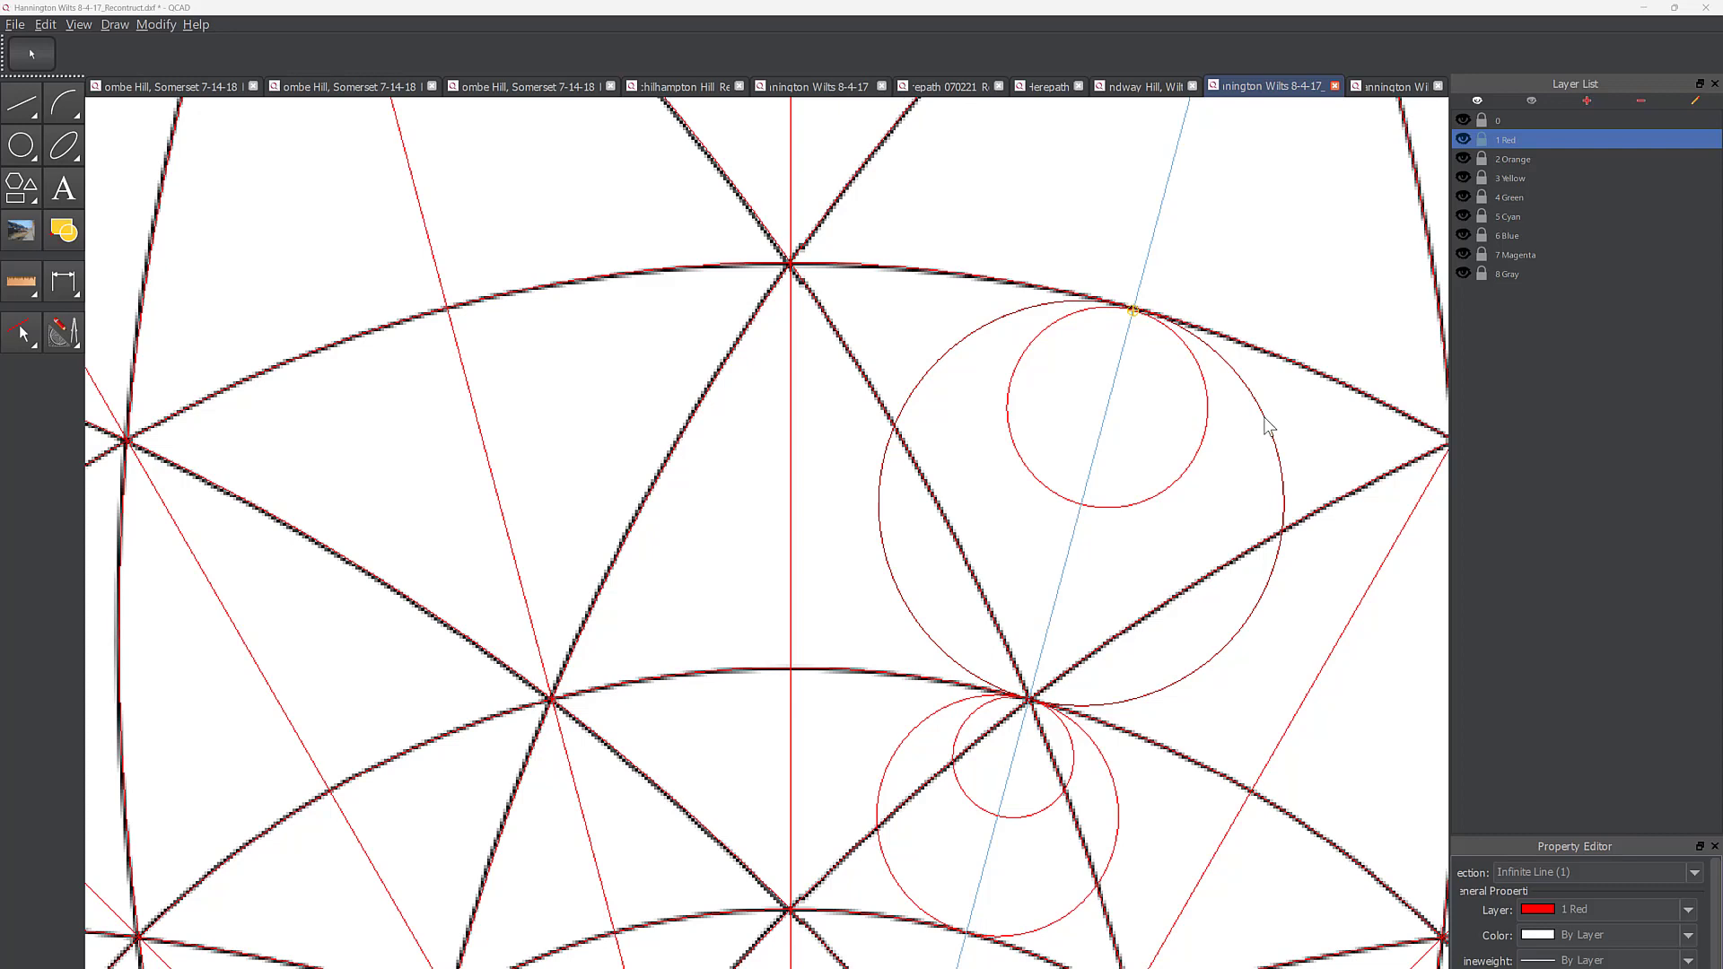
{"action": "left_click", "coordinate": [1268, 425]}
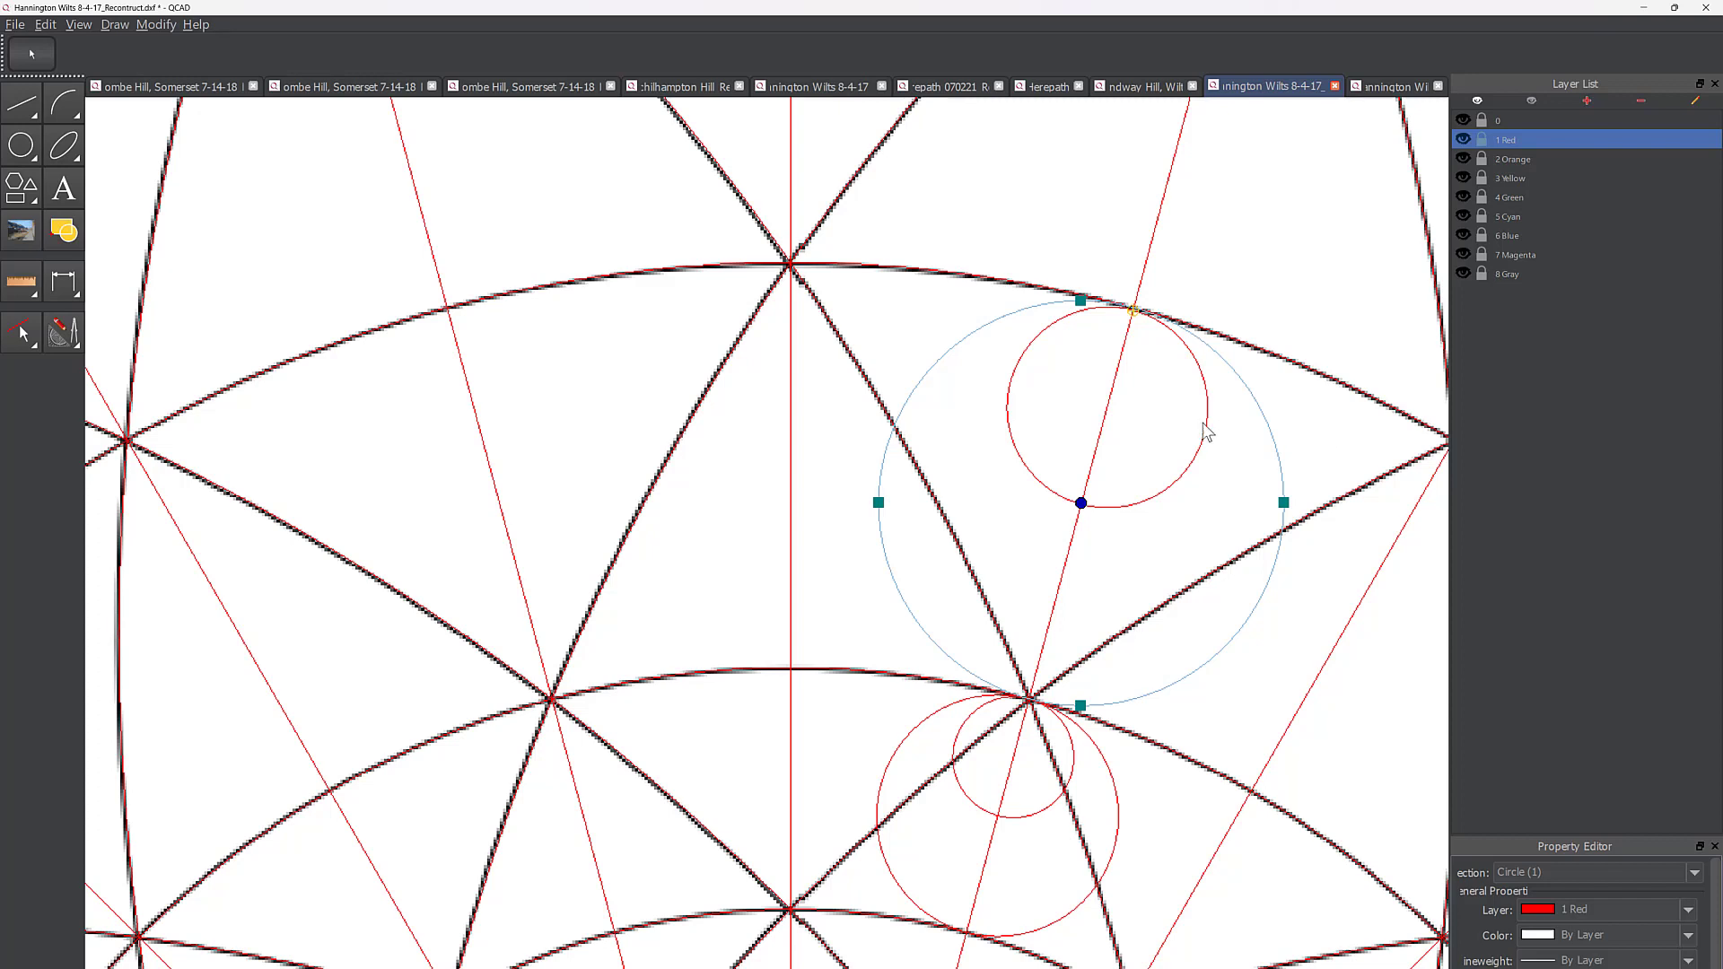
{"action": "left_click", "coordinate": [1183, 487]}
{"action": "key", "text": "Delete"}
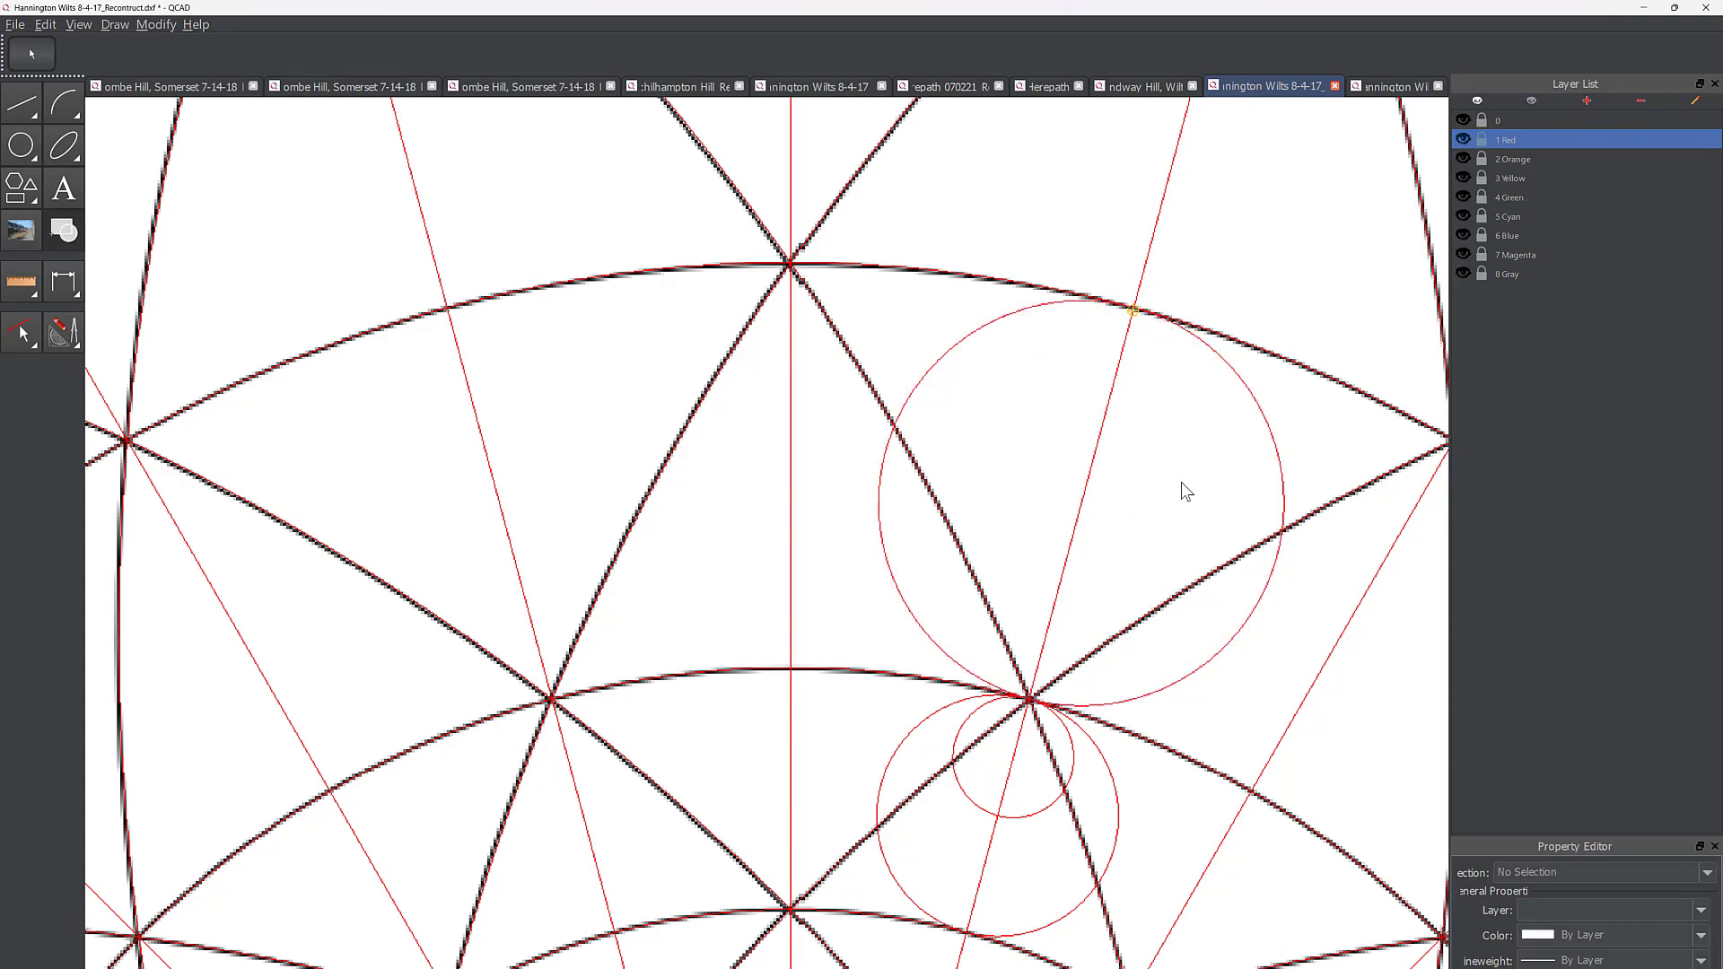
{"action": "scroll", "coordinate": [933, 284], "scroll_direction": "down", "scroll_amount": 4}
{"action": "scroll", "coordinate": [913, 218], "scroll_direction": "down", "scroll_amount": 3}
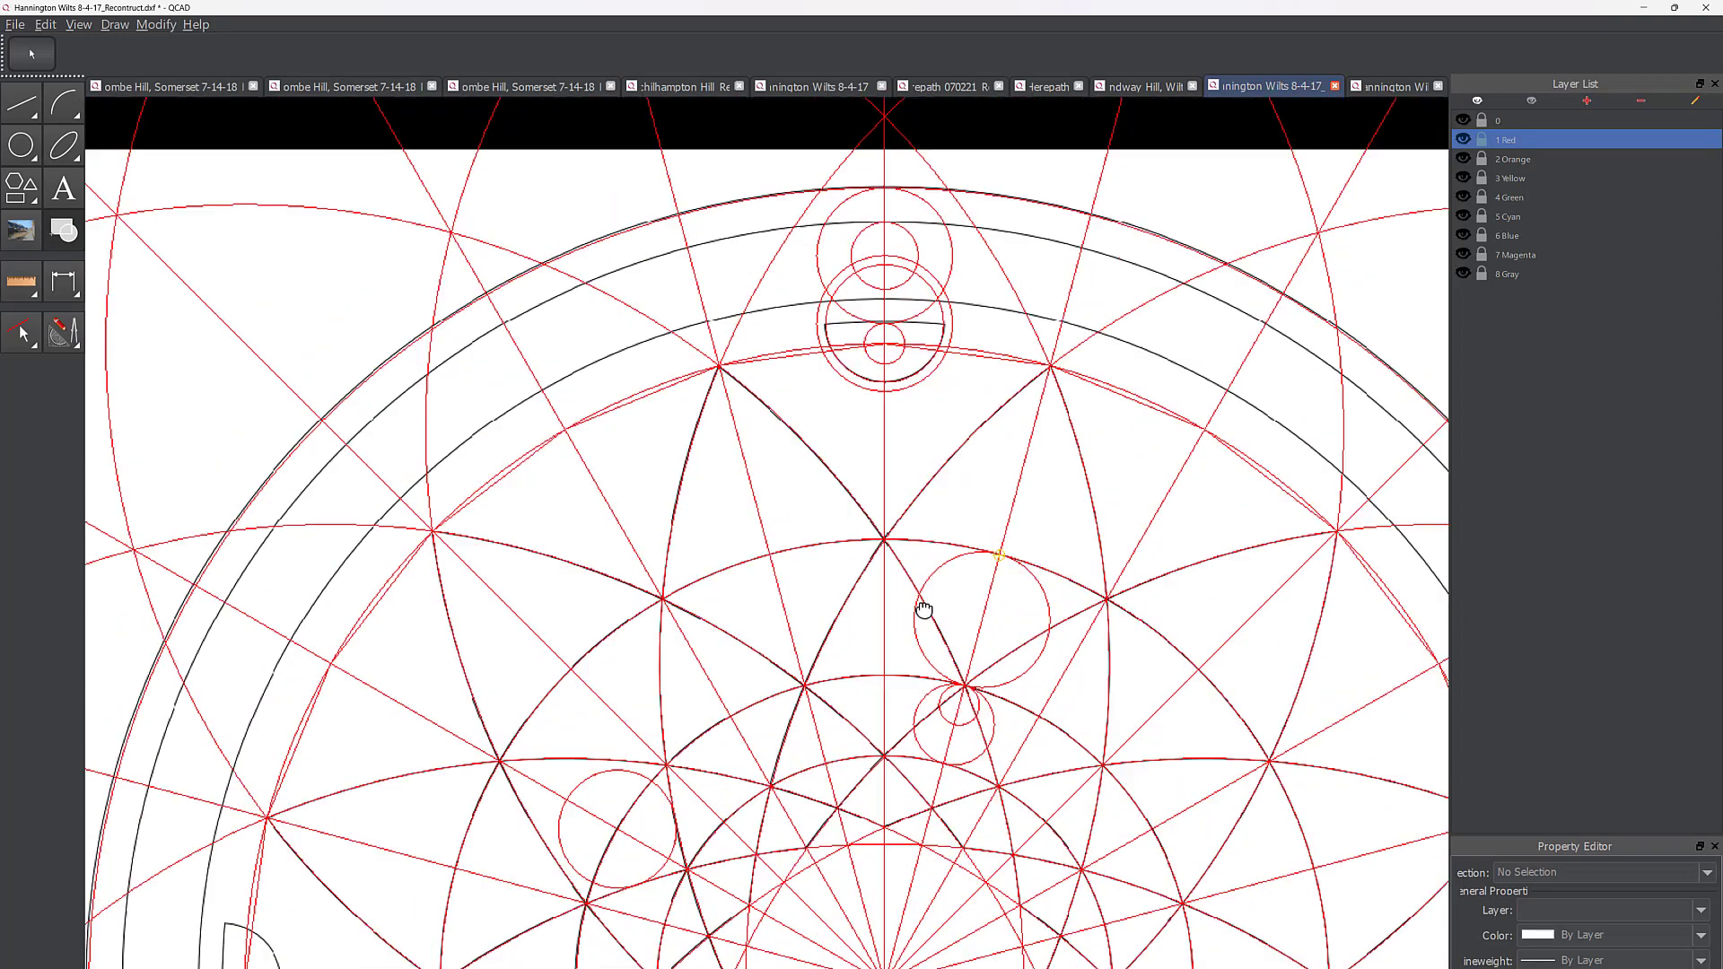
{"action": "left_click", "coordinate": [938, 368]}
{"action": "key", "text": "Delete"}
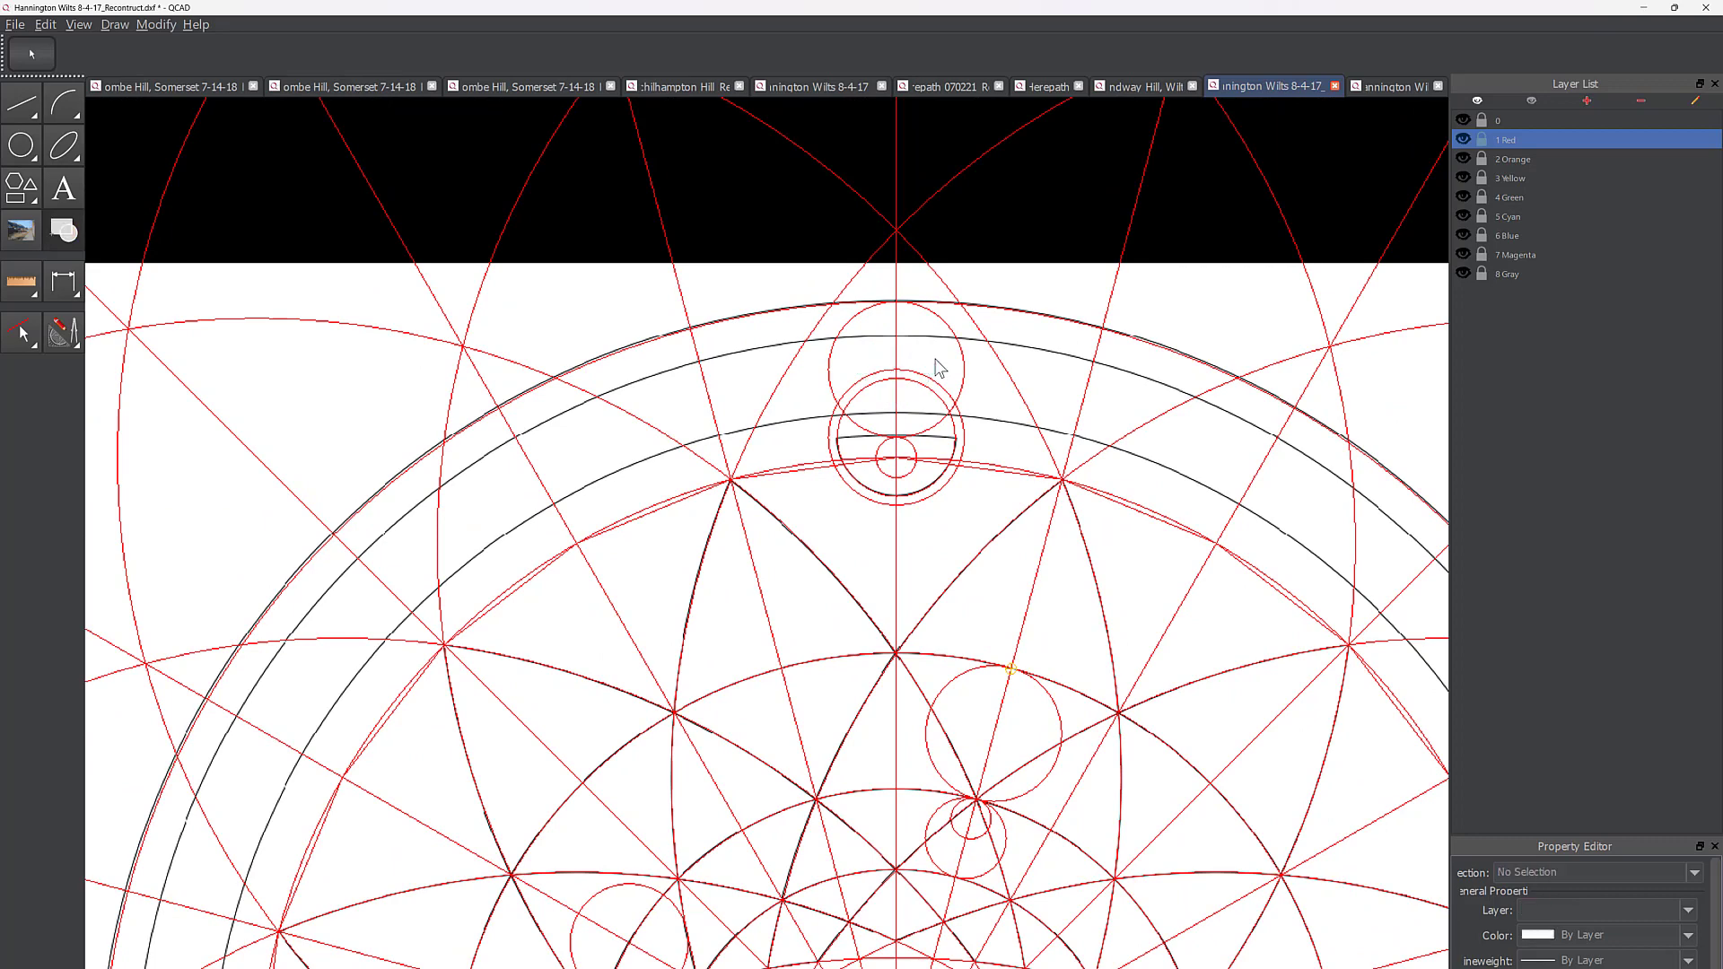
Step: Draw a two-point circle on the 15° clockwise radial line, from the upper arc crossing to the centre of the fitted circle
{"action": "scroll", "coordinate": [986, 788], "scroll_direction": "up", "scroll_amount": 5}
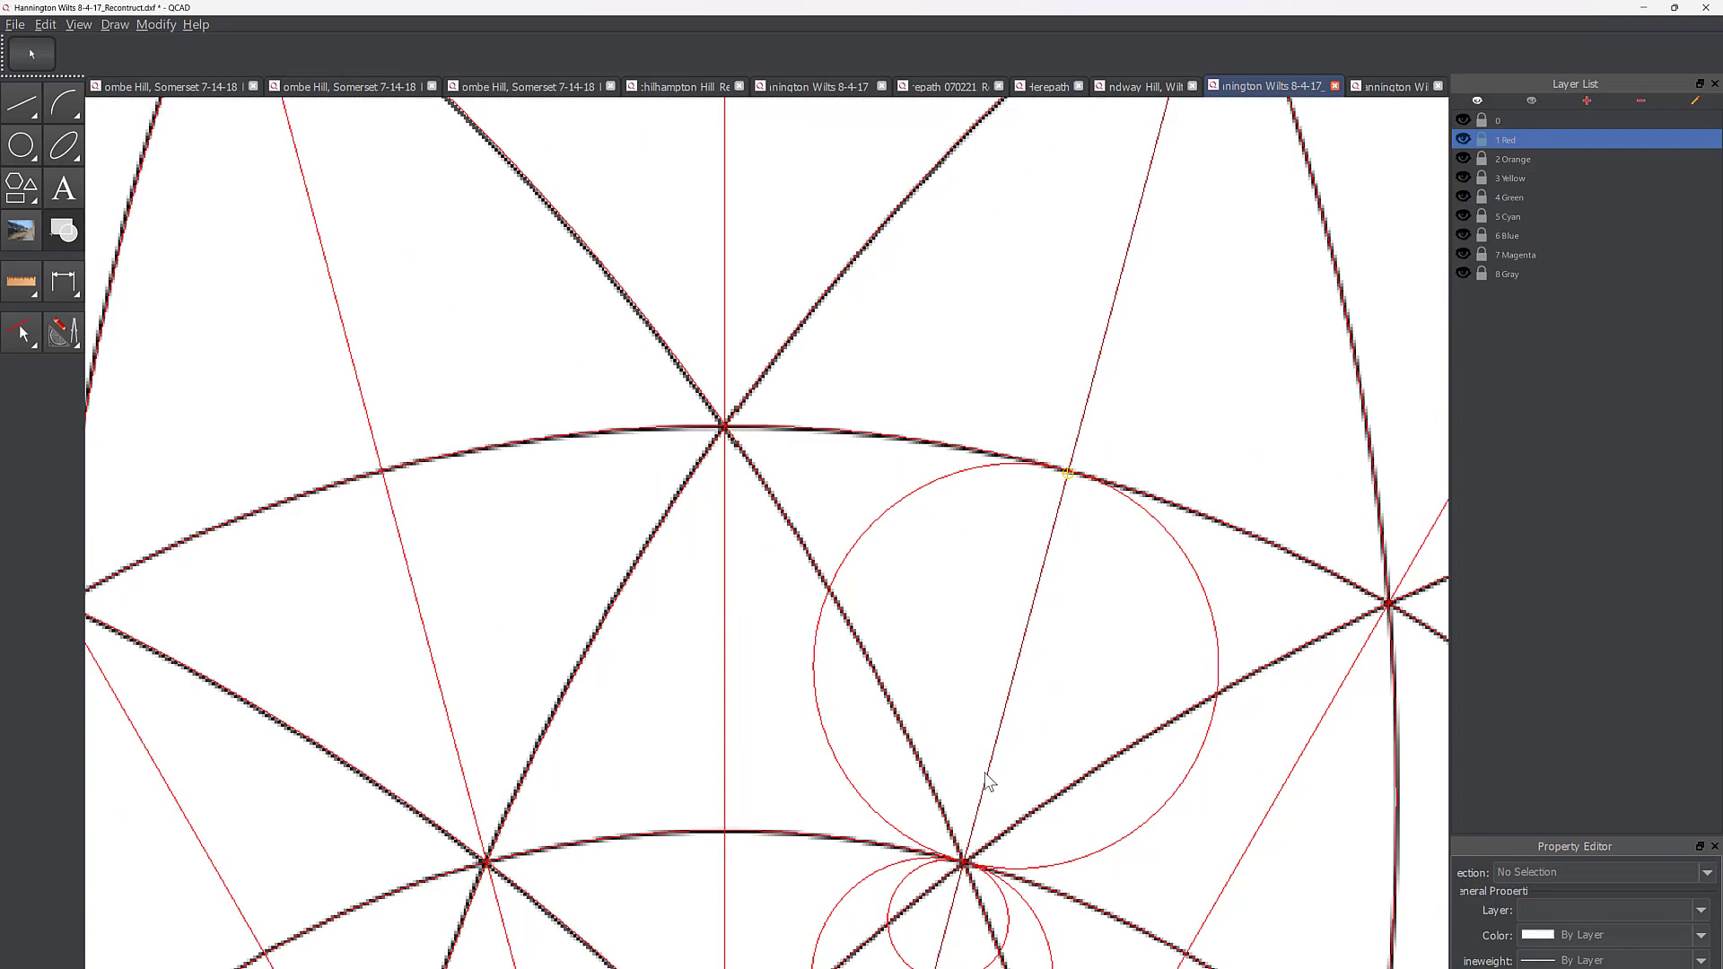
{"action": "left_click", "coordinate": [16, 154]}
{"action": "left_click", "coordinate": [63, 142]}
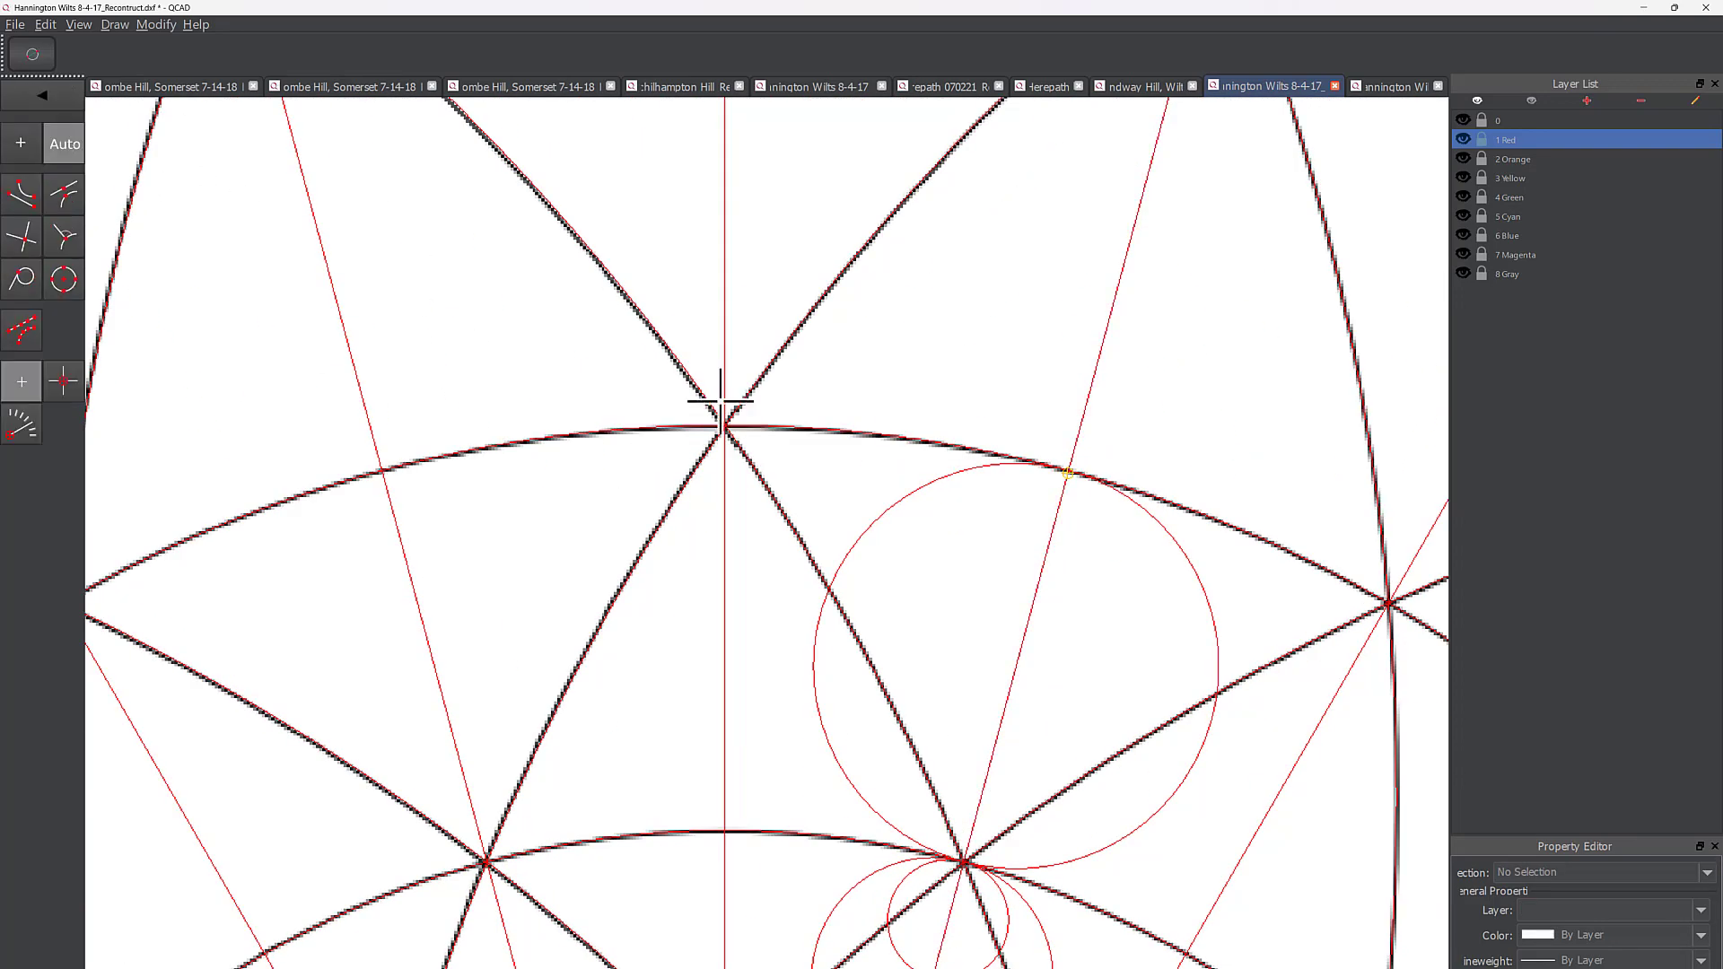
{"action": "left_click", "coordinate": [1078, 482]}
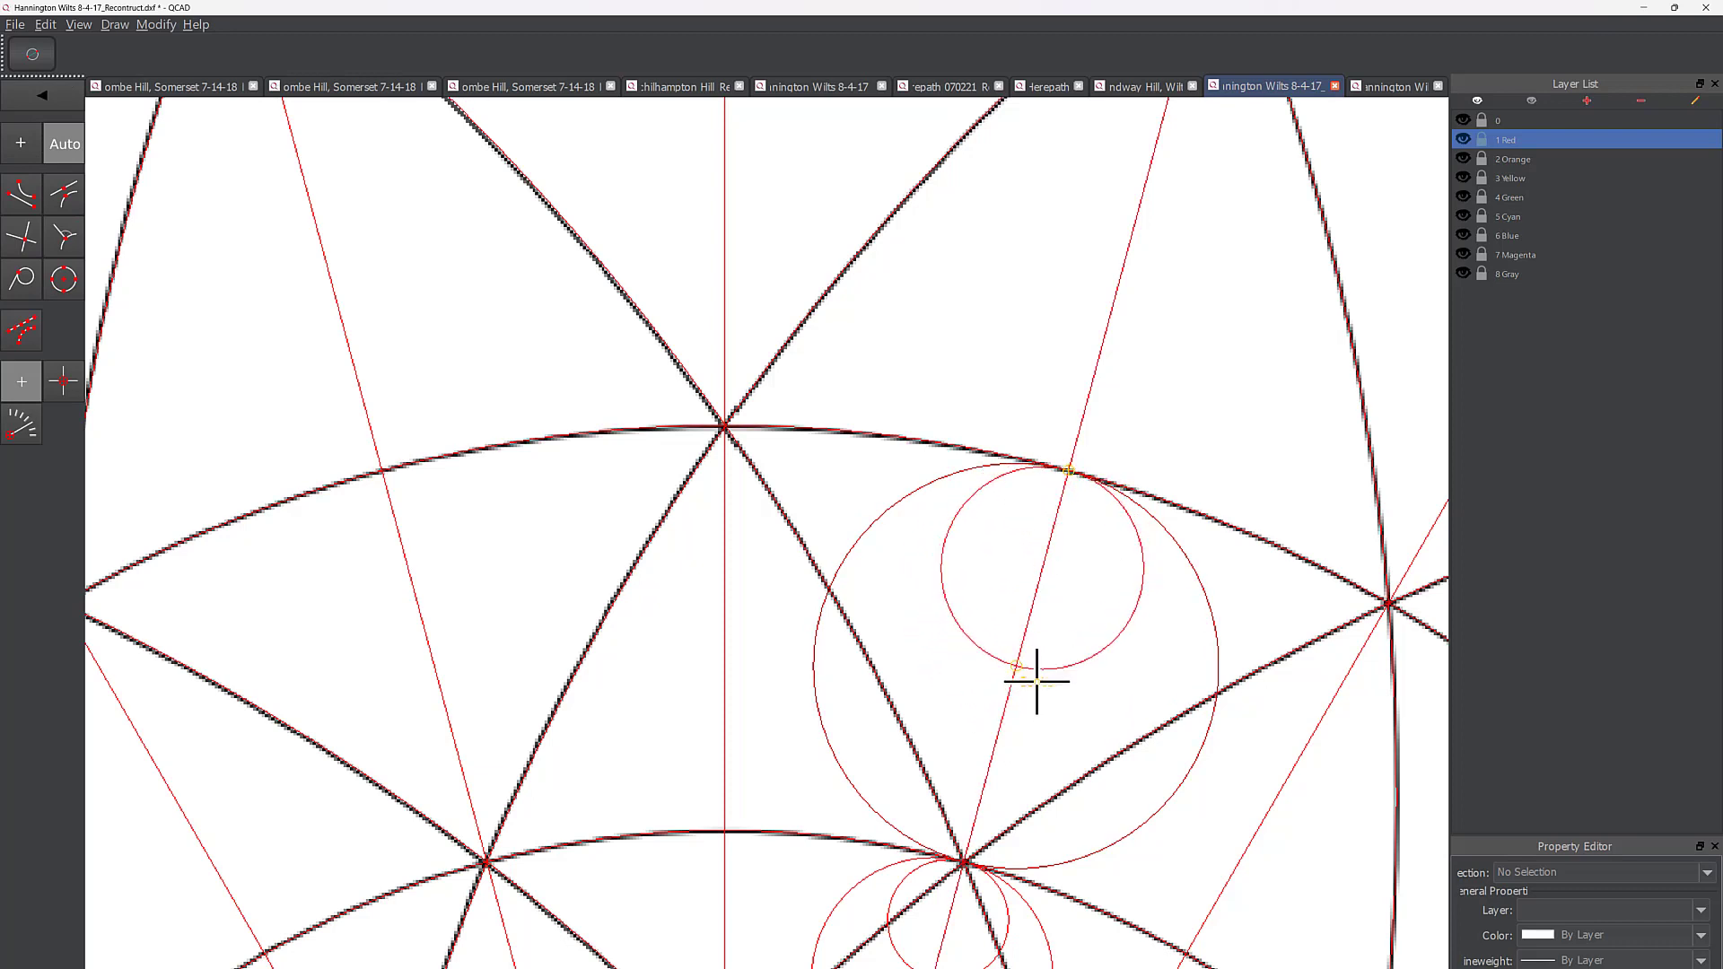
{"action": "left_click", "coordinate": [1036, 682]}
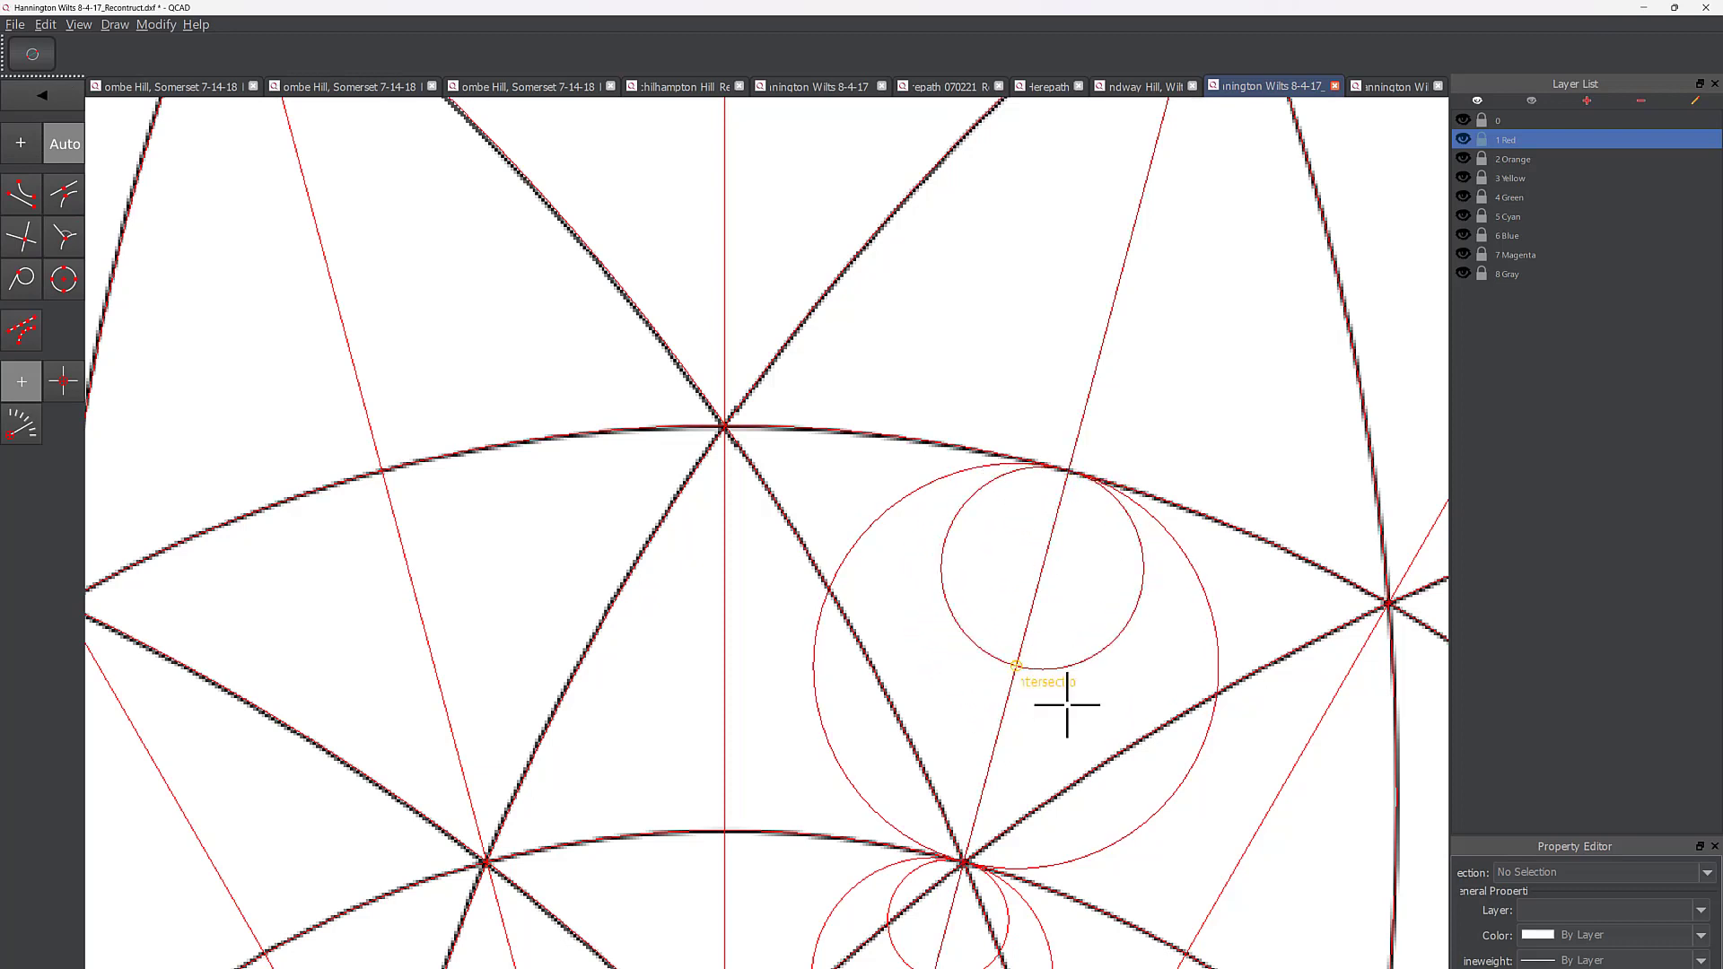
{"action": "right_click", "coordinate": [1107, 685]}
{"action": "right_click", "coordinate": [1100, 671]}
Step: Copy the new half-size circle by its centre onto the centre of the uppermost circle on the vertical radial line
{"action": "left_click", "coordinate": [1104, 663]}
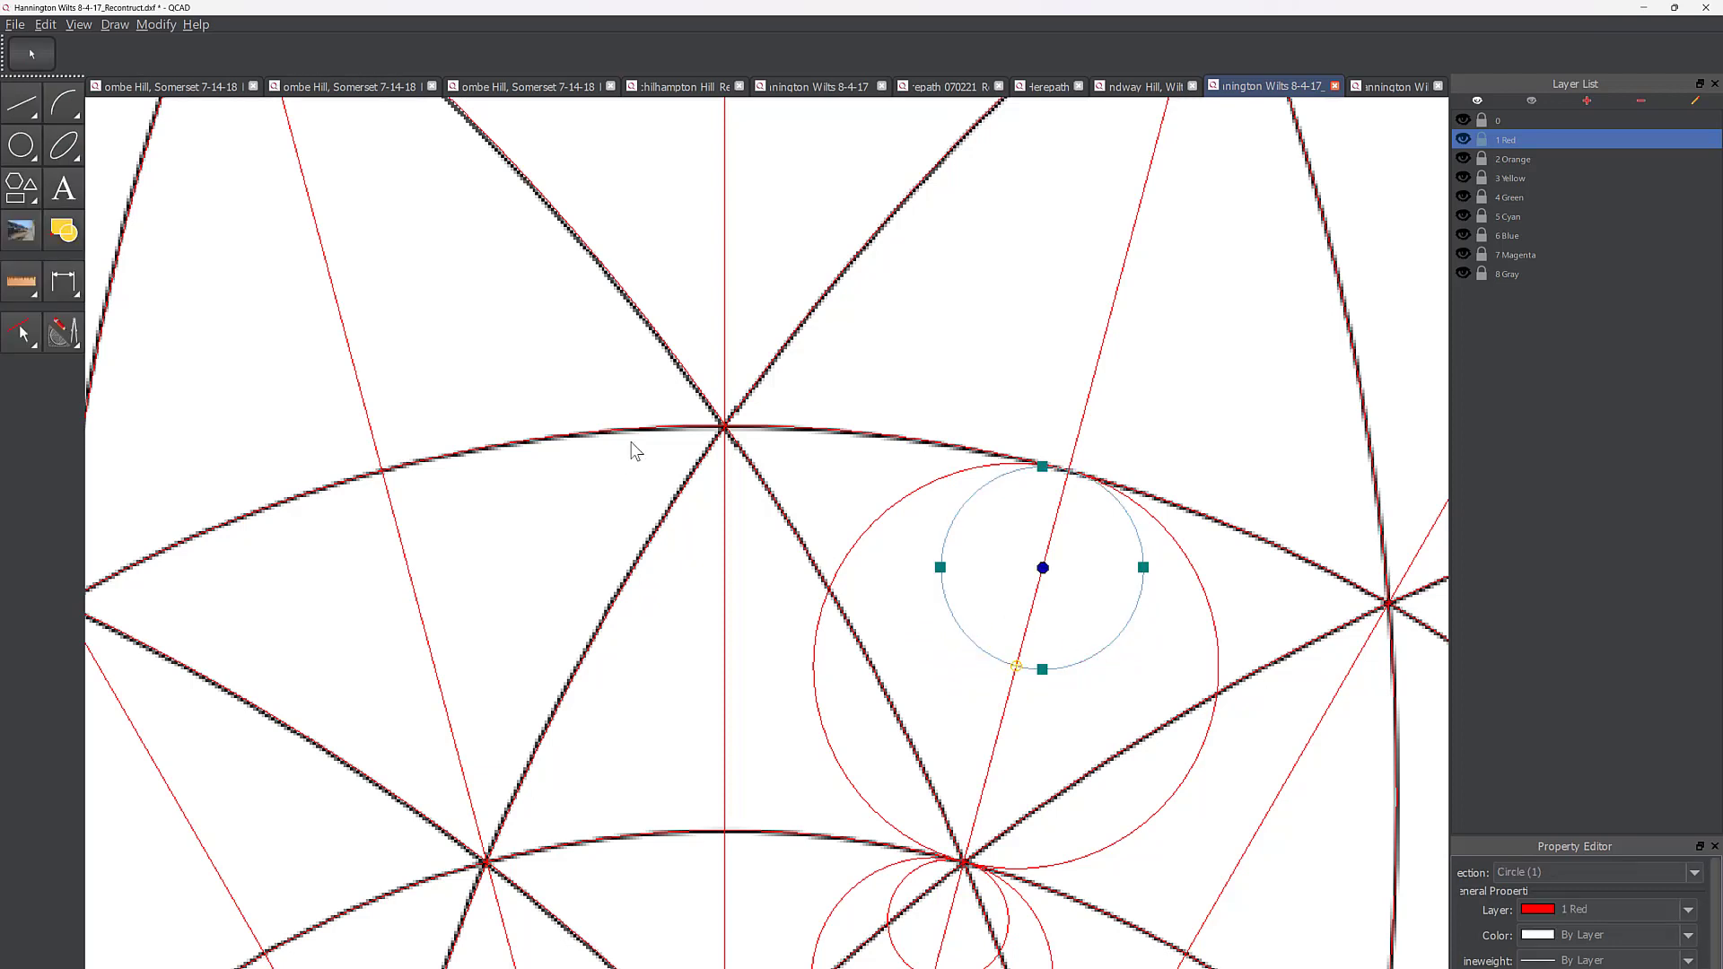
{"action": "left_click", "coordinate": [72, 345]}
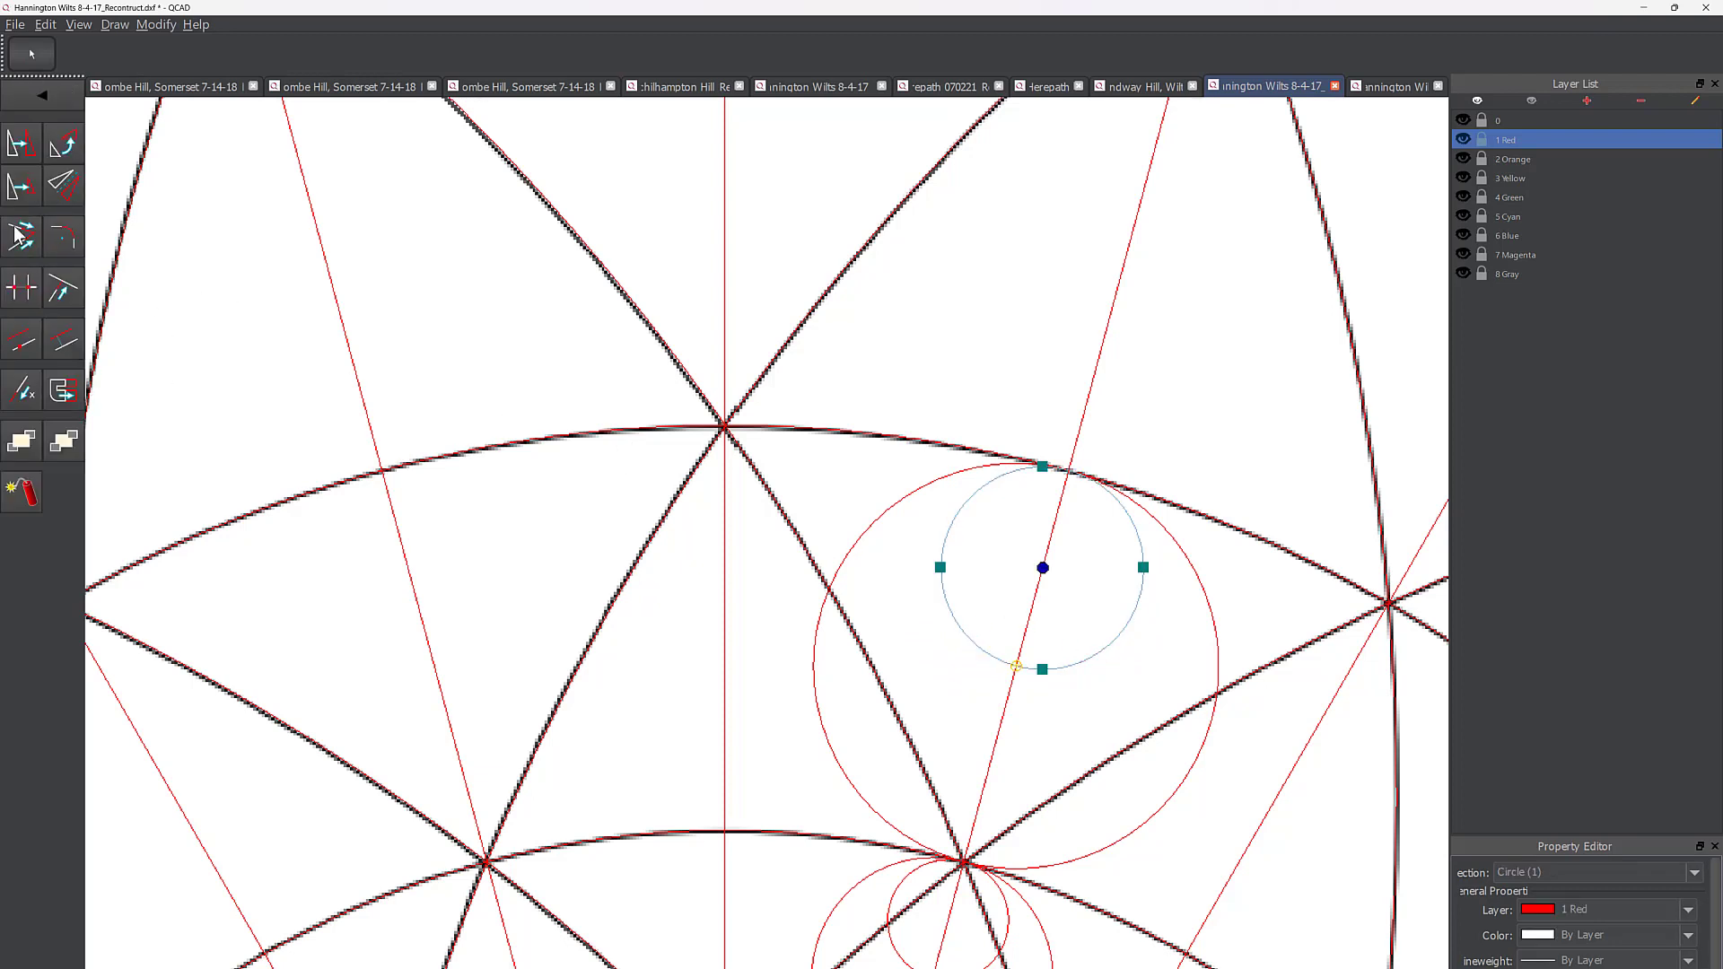
{"action": "left_click", "coordinate": [20, 146]}
{"action": "left_click", "coordinate": [1042, 567]}
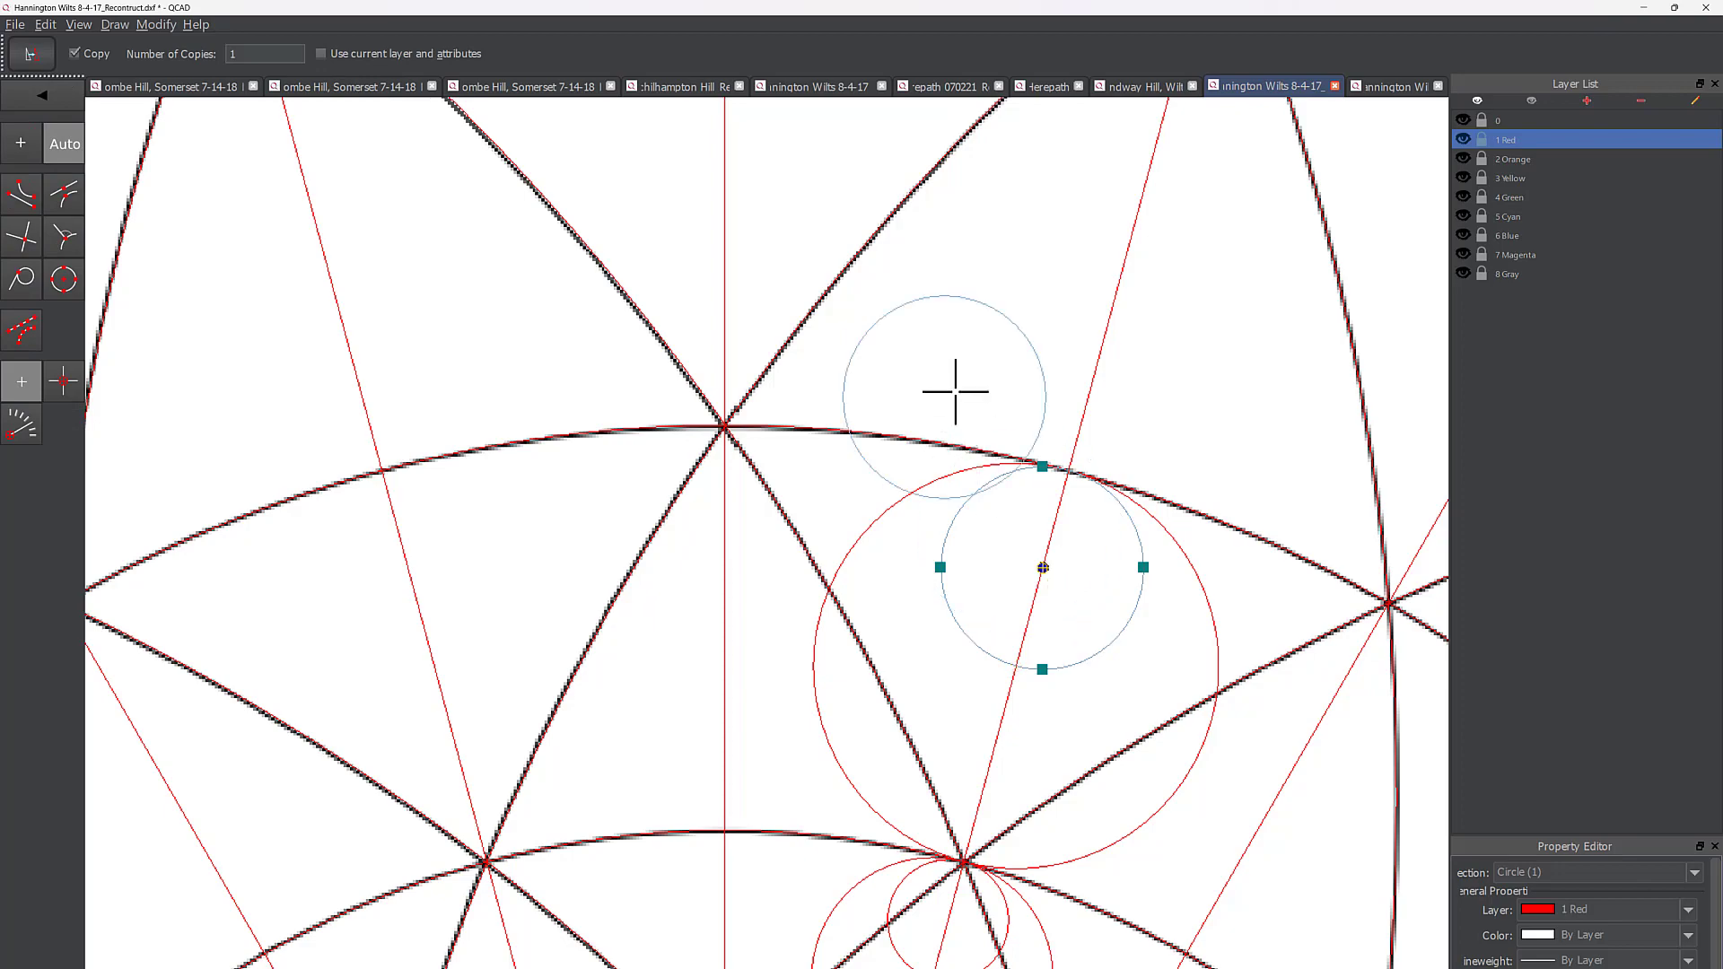
{"action": "scroll", "coordinate": [942, 377], "scroll_direction": "down", "scroll_amount": 3}
{"action": "middle_click_drag", "start_coordinate": [916, 350], "coordinate": [1115, 636]}
{"action": "scroll", "coordinate": [1097, 266], "scroll_direction": "up", "scroll_amount": 1}
{"action": "middle_click_drag", "start_coordinate": [1077, 264], "coordinate": [987, 444]}
{"action": "scroll", "coordinate": [992, 444], "scroll_direction": "up", "scroll_amount": 1}
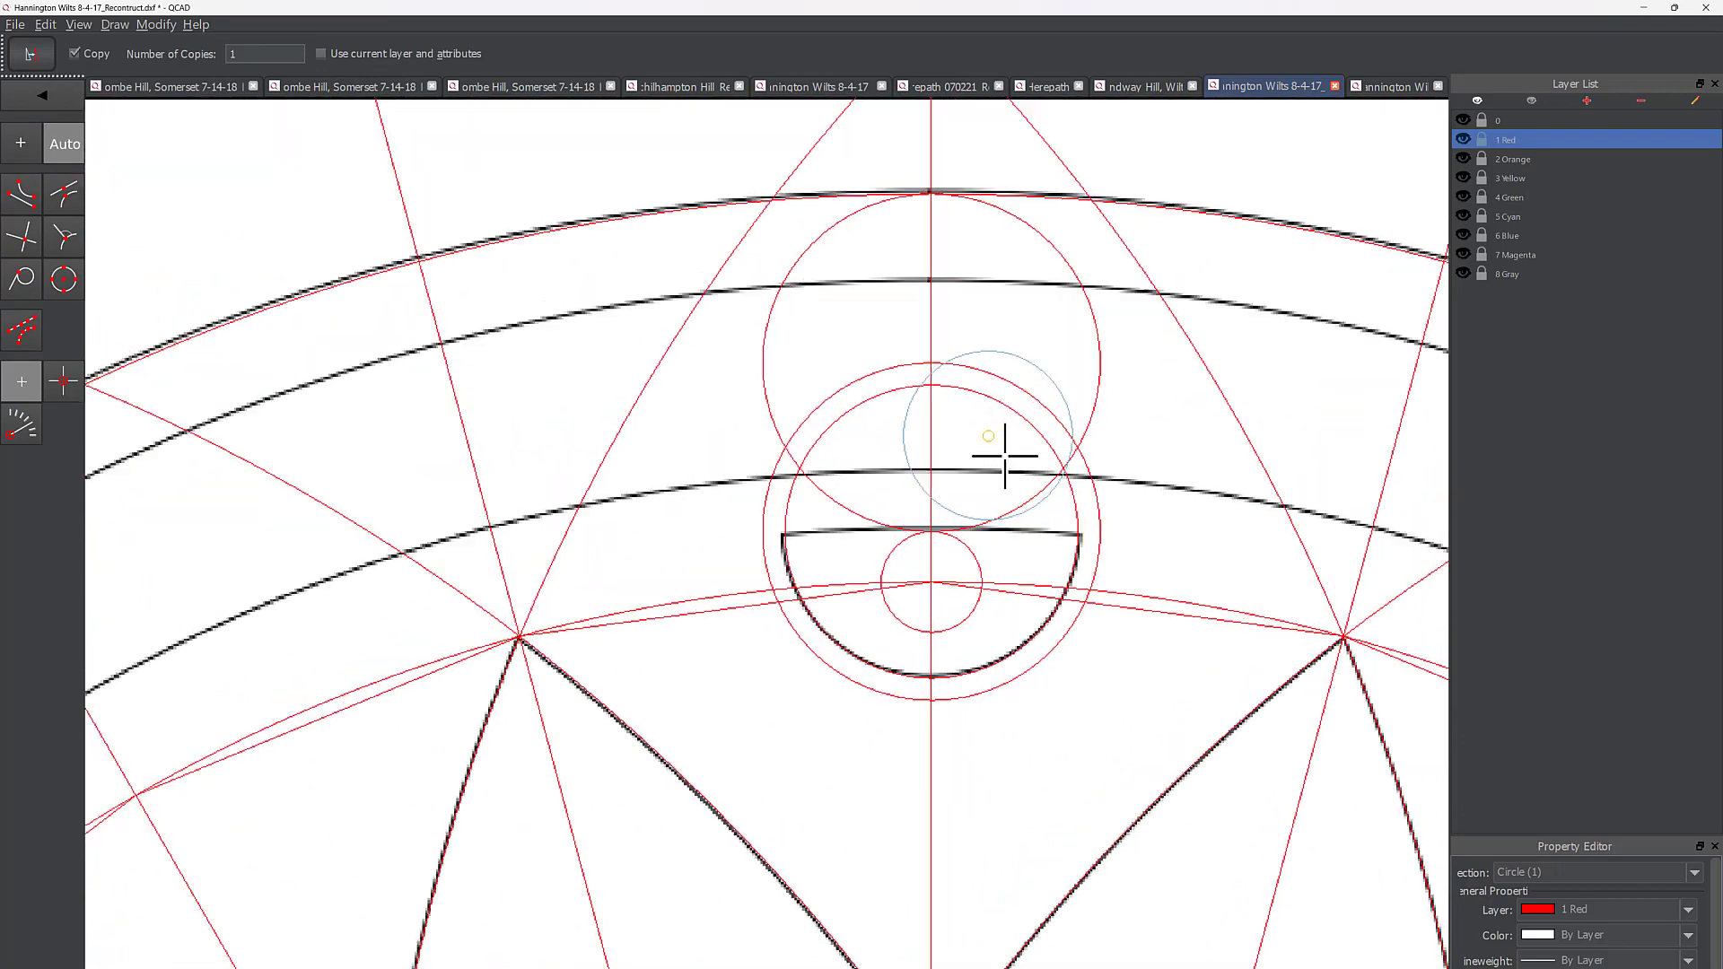
{"action": "left_click", "coordinate": [949, 379]}
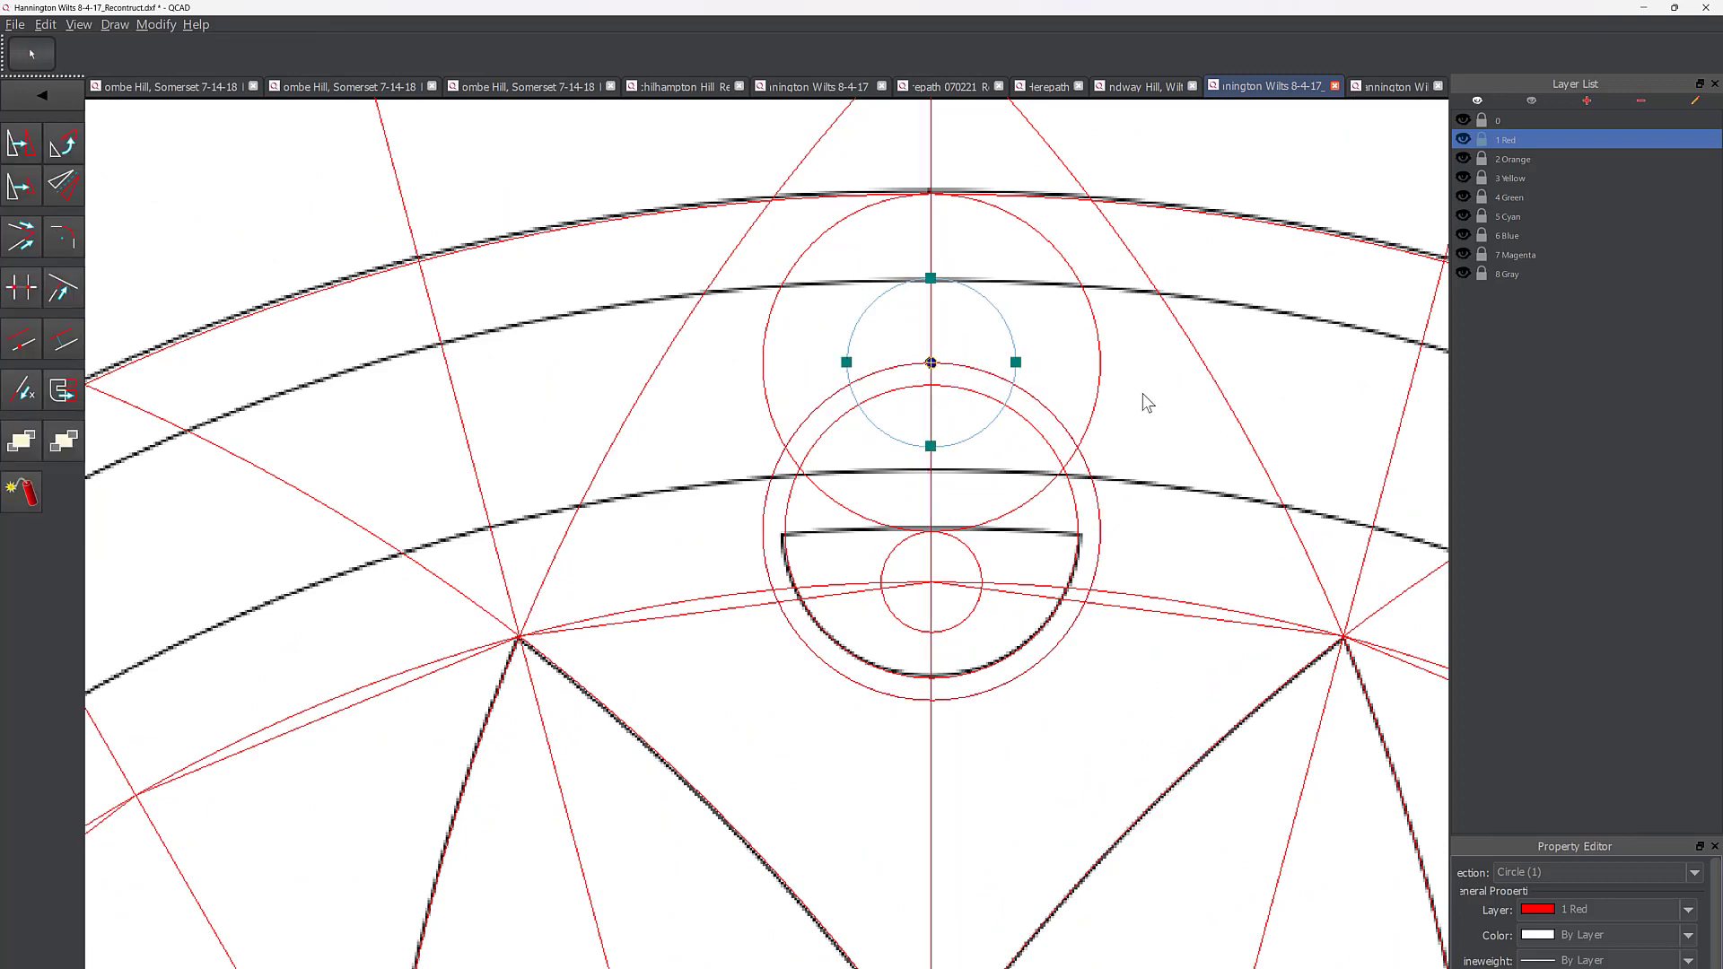
{"action": "key", "text": "Escape"}
Step: Draw a circle from the design's centre through the top point of the half-size circle copy for the second rim arc
{"action": "scroll", "coordinate": [1078, 517], "scroll_direction": "down", "scroll_amount": 3}
{"action": "scroll", "coordinate": [1080, 721], "scroll_direction": "down", "scroll_amount": 1}
{"action": "middle_click_drag", "start_coordinate": [1052, 725], "coordinate": [949, 530]}
{"action": "left_click", "coordinate": [41, 105]}
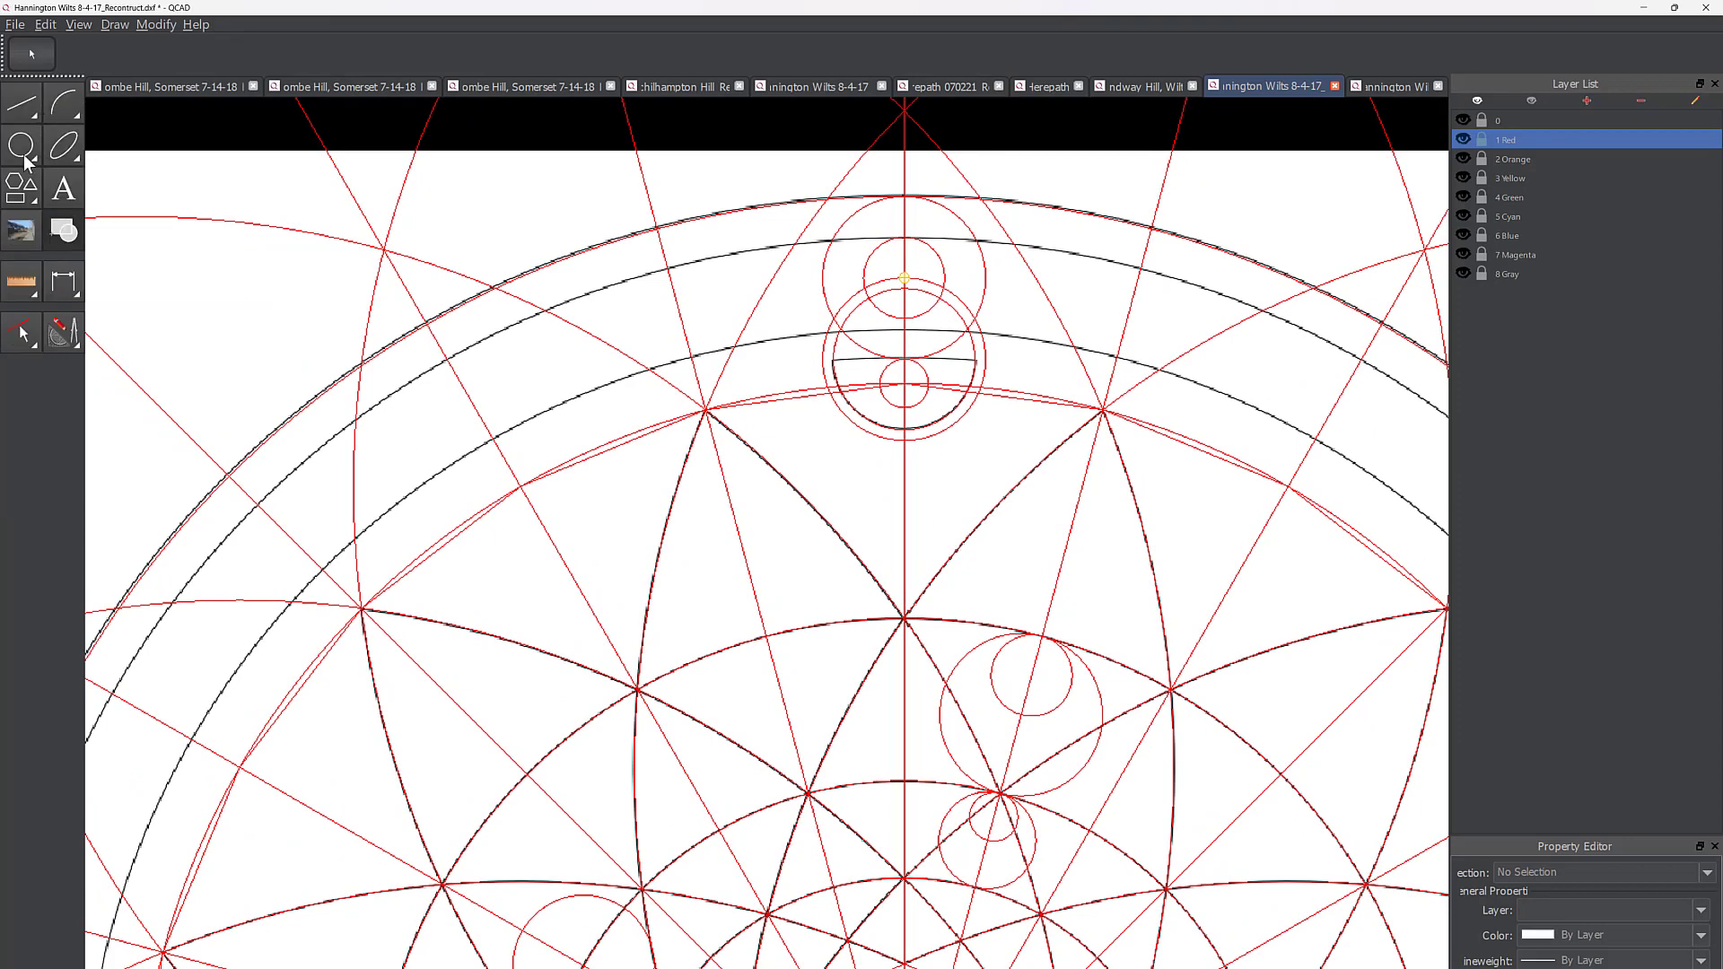
{"action": "left_click", "coordinate": [24, 148]}
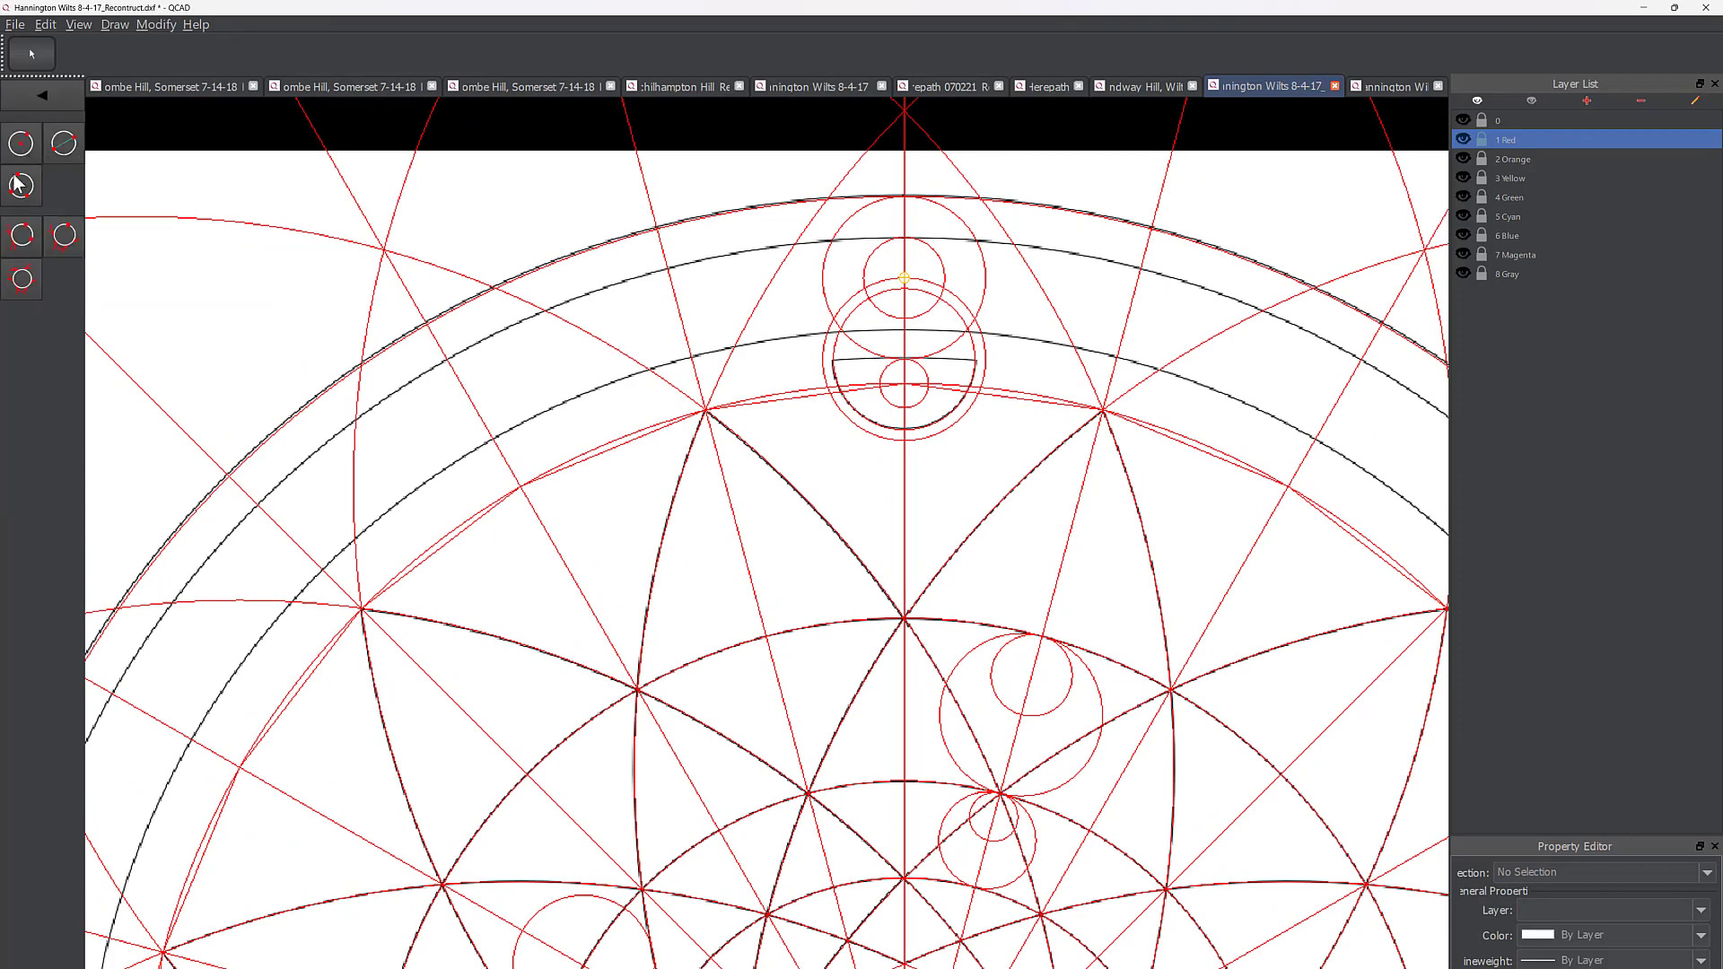
{"action": "left_click", "coordinate": [27, 154]}
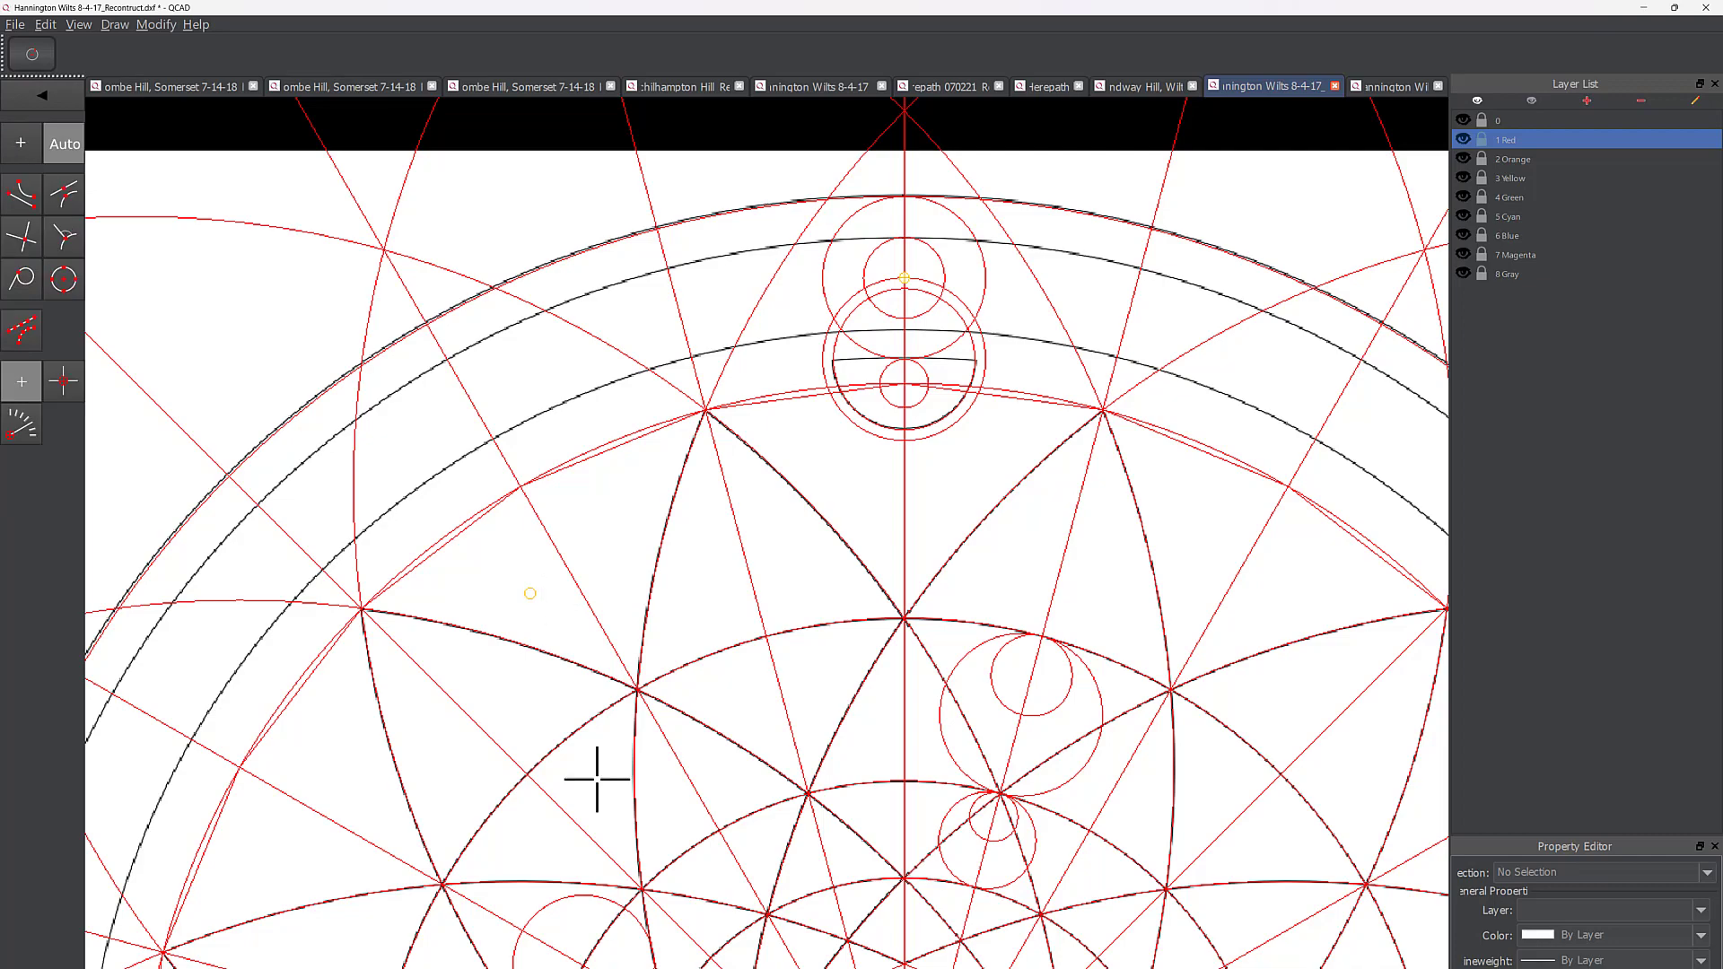
{"action": "scroll", "coordinate": [949, 620], "scroll_direction": "down", "scroll_amount": 3}
{"action": "middle_click_drag", "start_coordinate": [950, 620], "coordinate": [958, 487]}
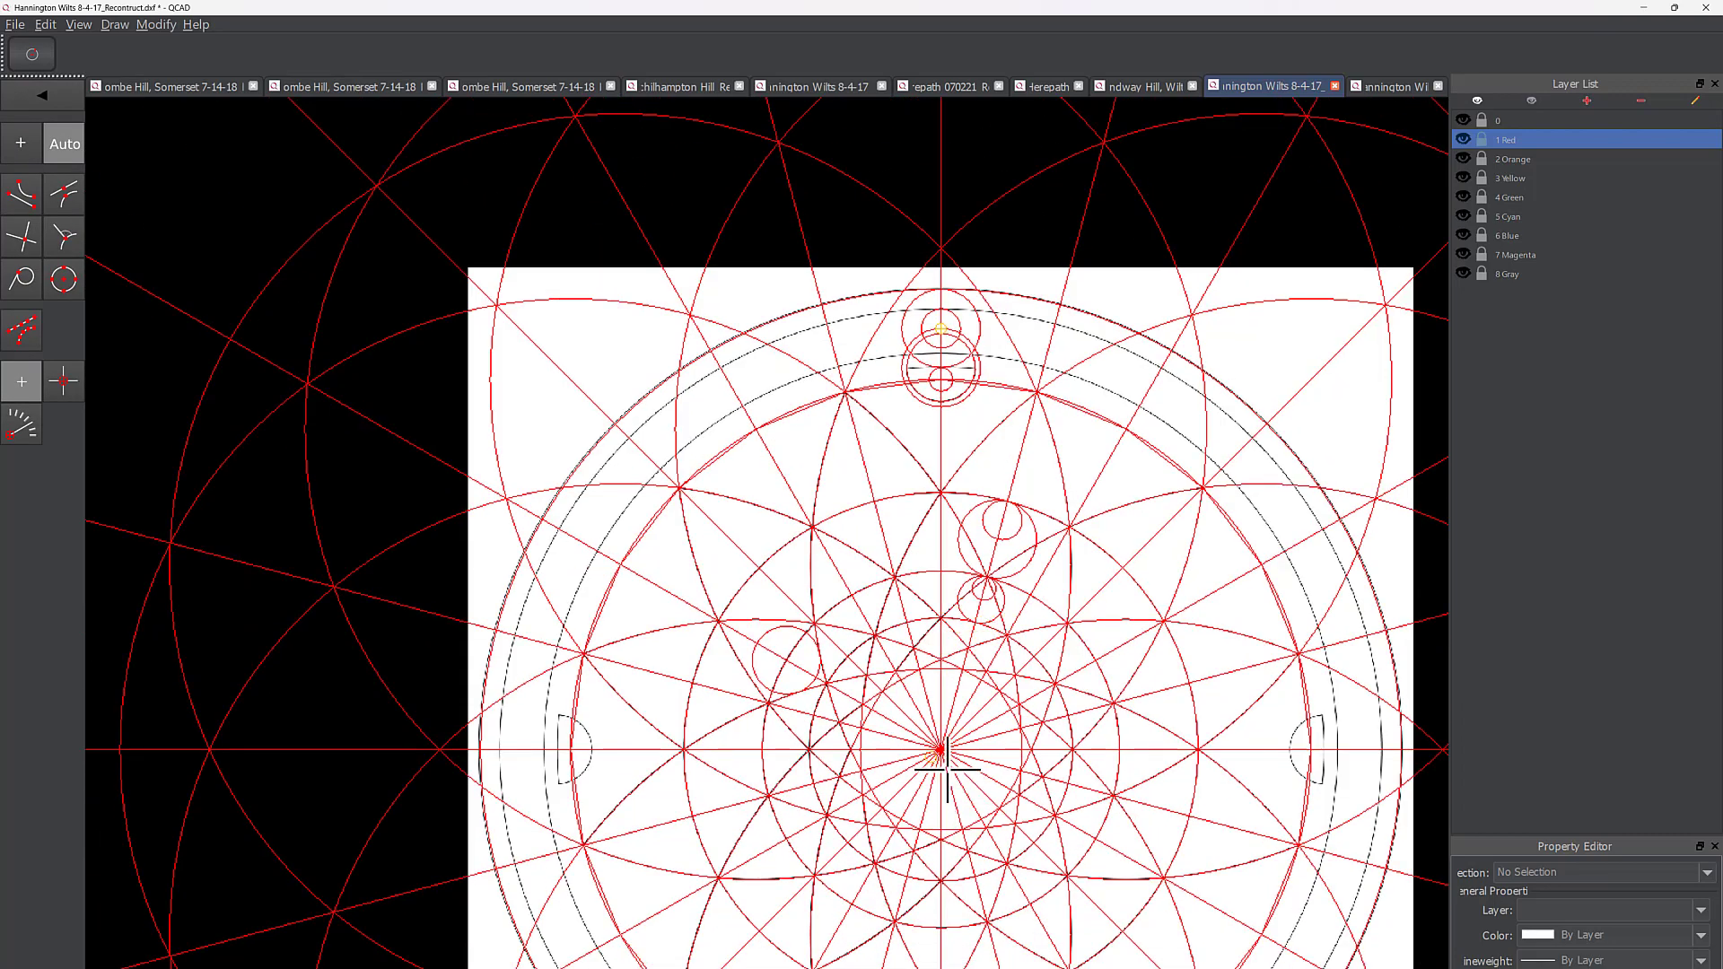
{"action": "scroll", "coordinate": [974, 341], "scroll_direction": "up", "scroll_amount": 3}
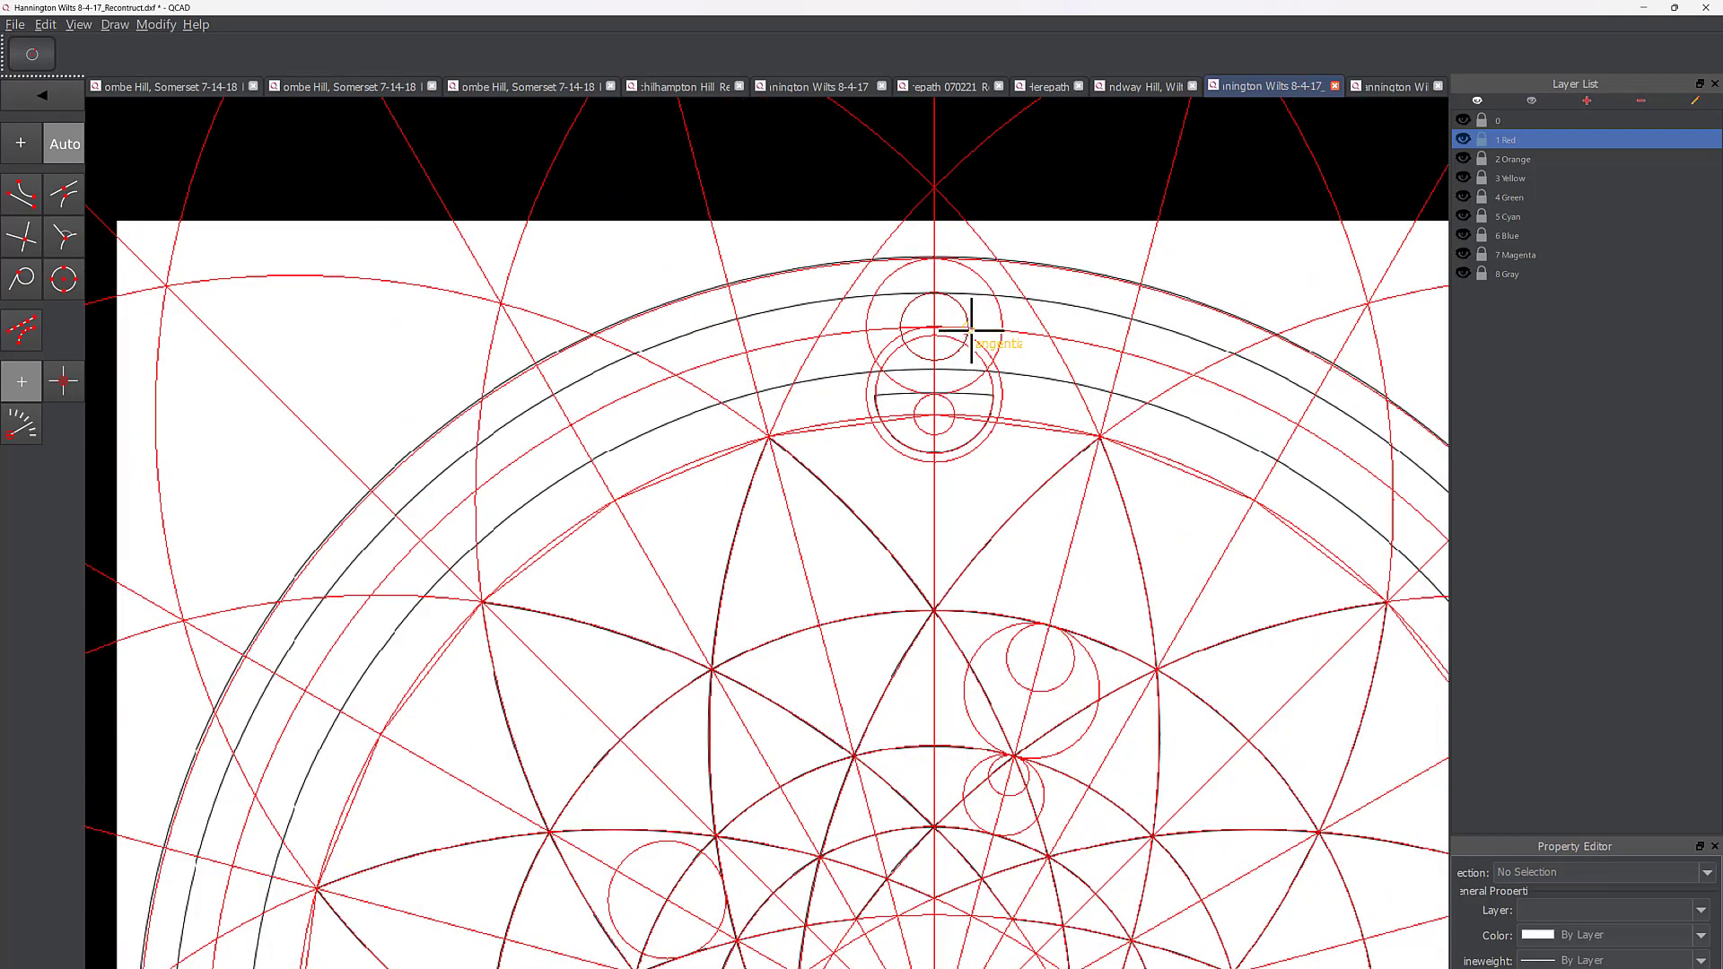
{"action": "scroll", "coordinate": [965, 325], "scroll_direction": "up", "scroll_amount": 3}
{"action": "scroll", "coordinate": [965, 325], "scroll_direction": "up", "scroll_amount": 2}
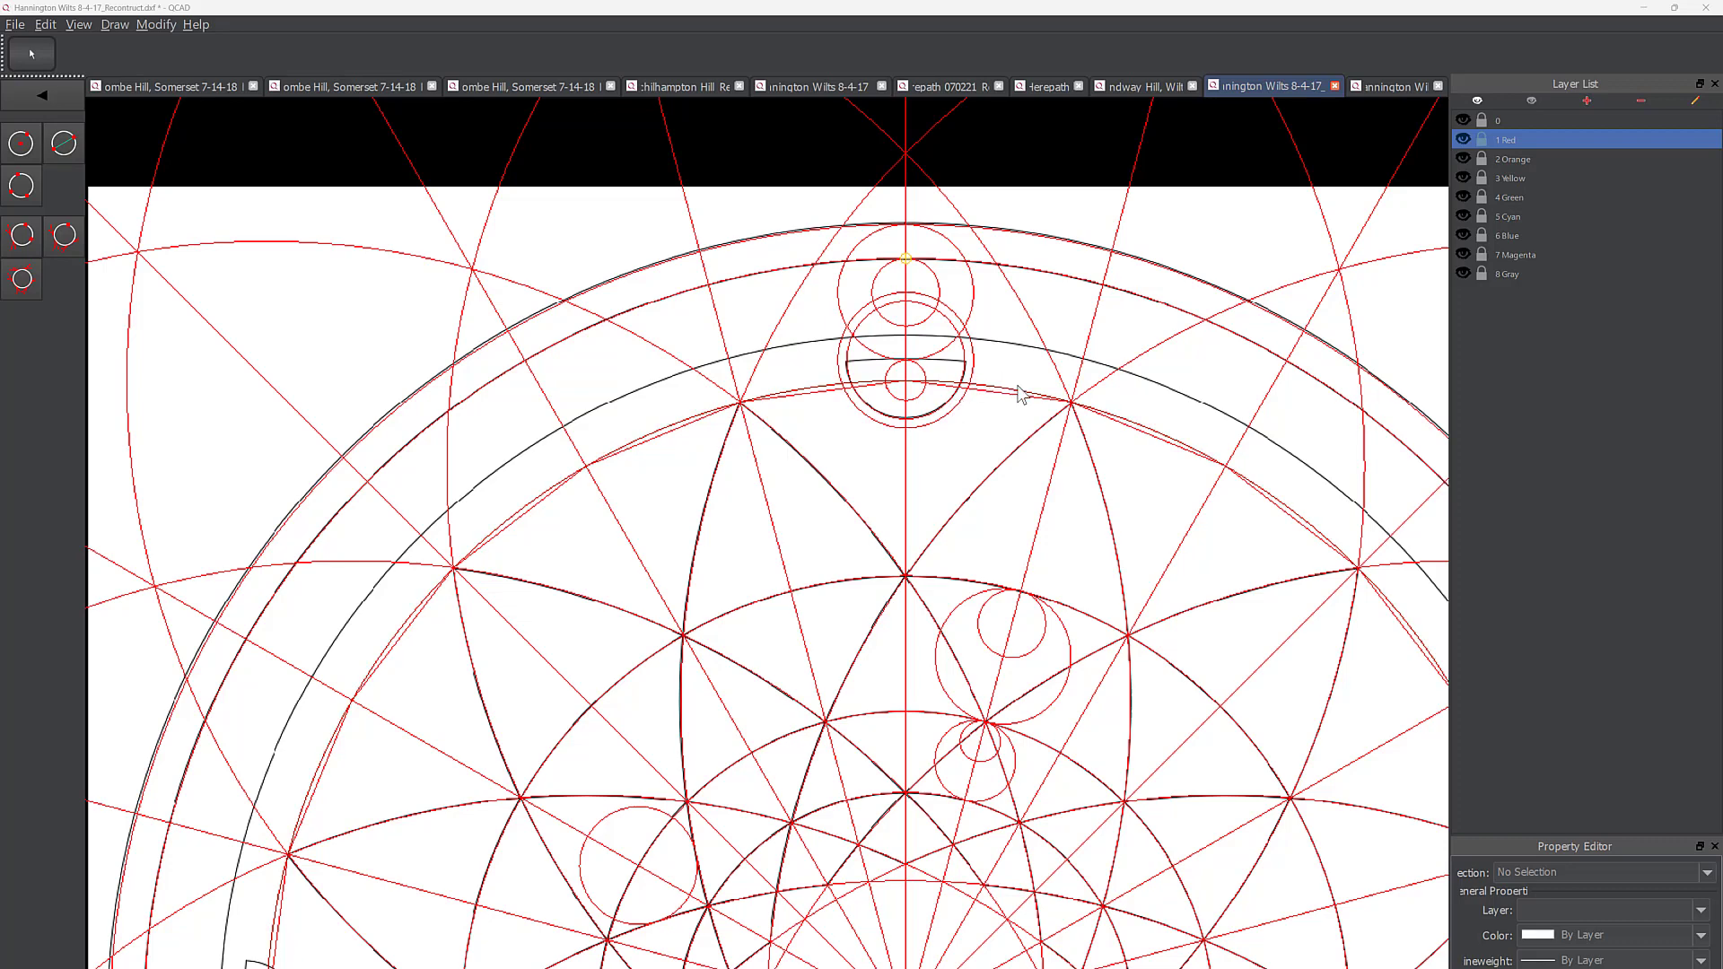
Step: Draw a circle from the design's centre through the left crossing of the uppermost circle and the half-disc's circle for the inner rim arc
{"action": "scroll", "coordinate": [1007, 359], "scroll_direction": "up", "scroll_amount": 5}
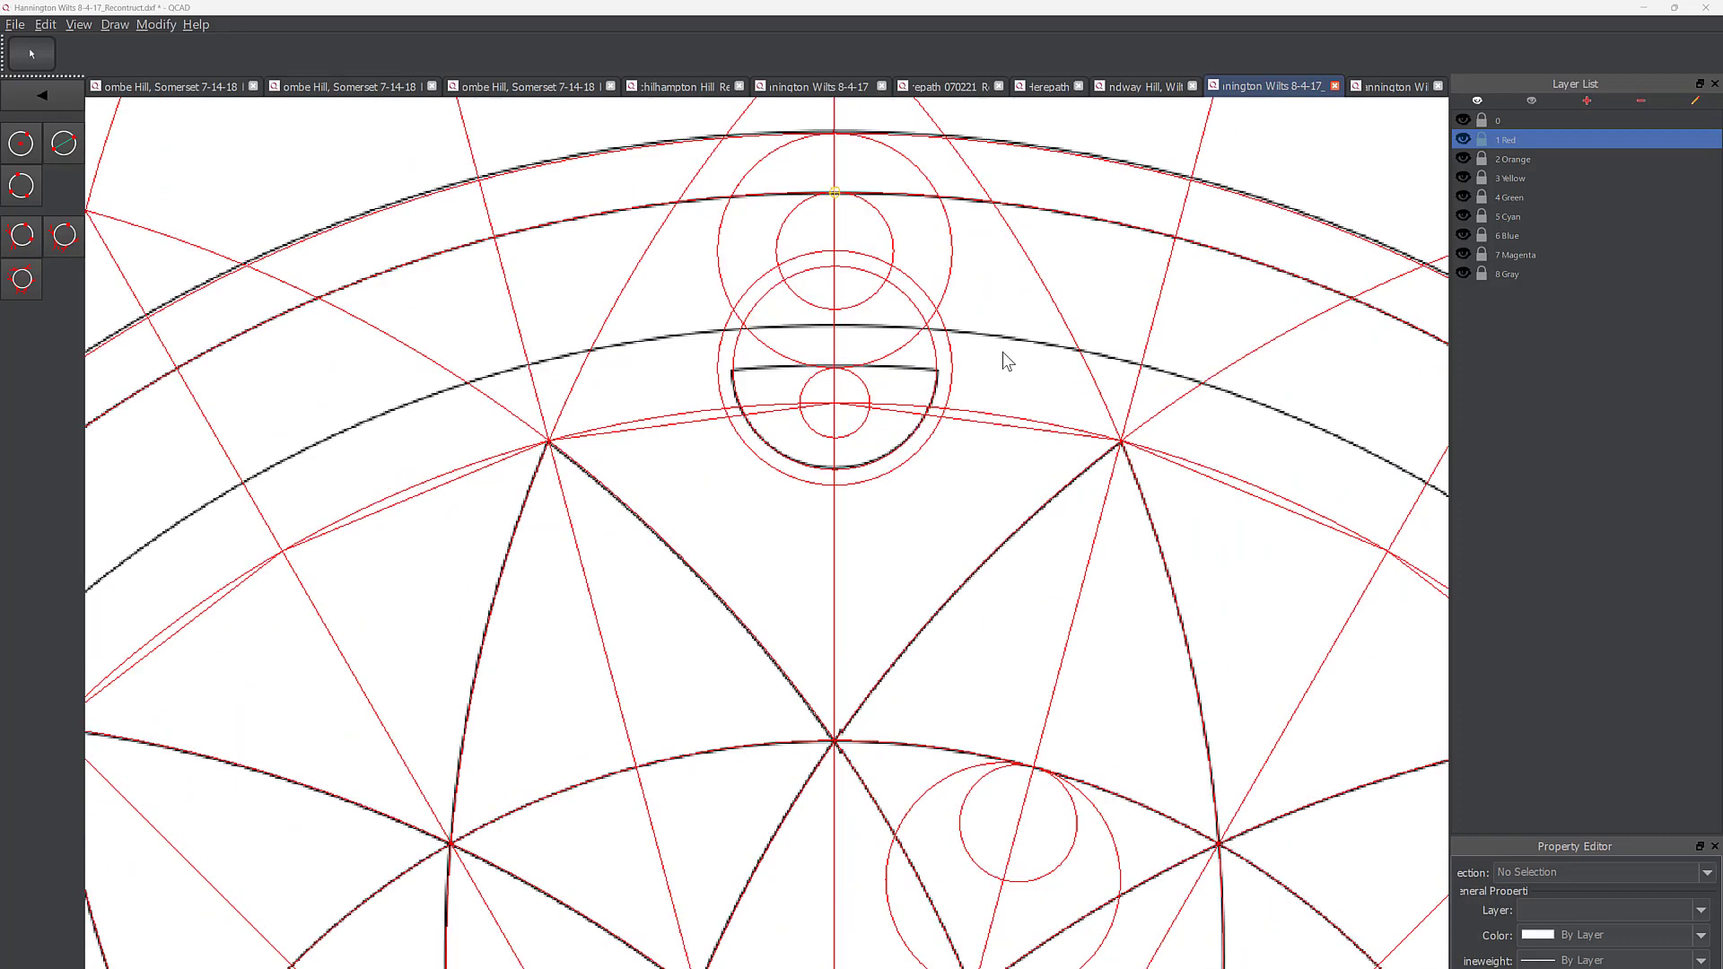
{"action": "left_click_drag", "start_coordinate": [963, 307], "coordinate": [1058, 355]}
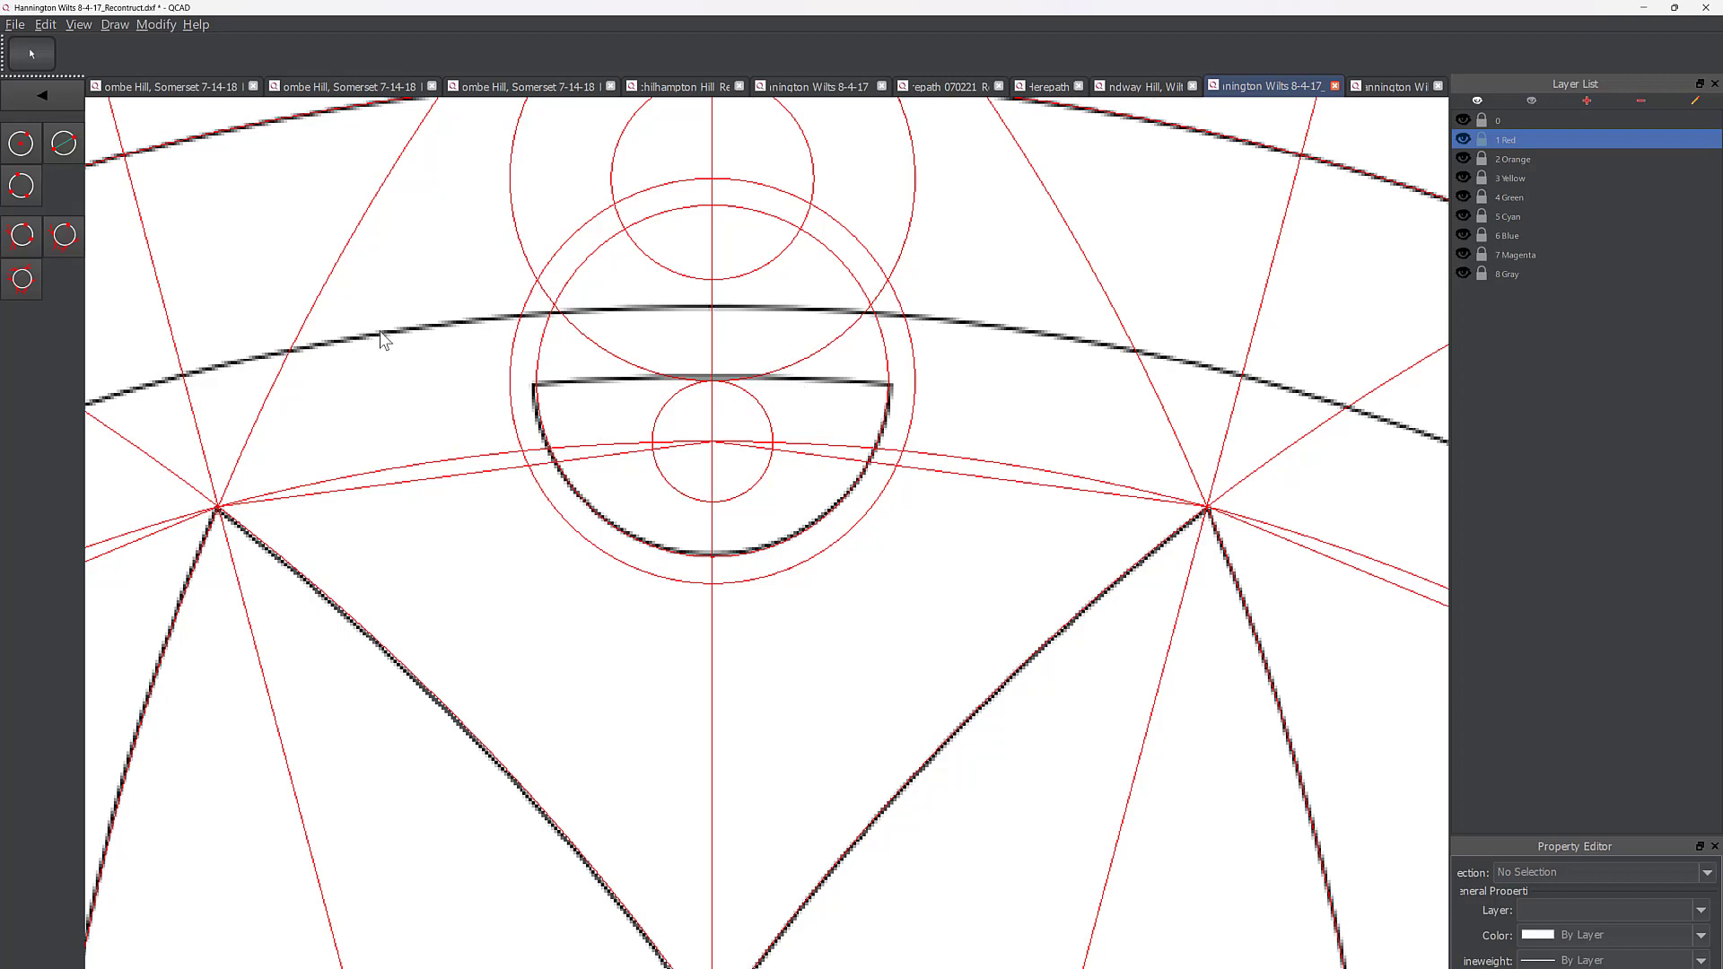
{"action": "scroll", "coordinate": [385, 337], "scroll_direction": "up", "scroll_amount": 2}
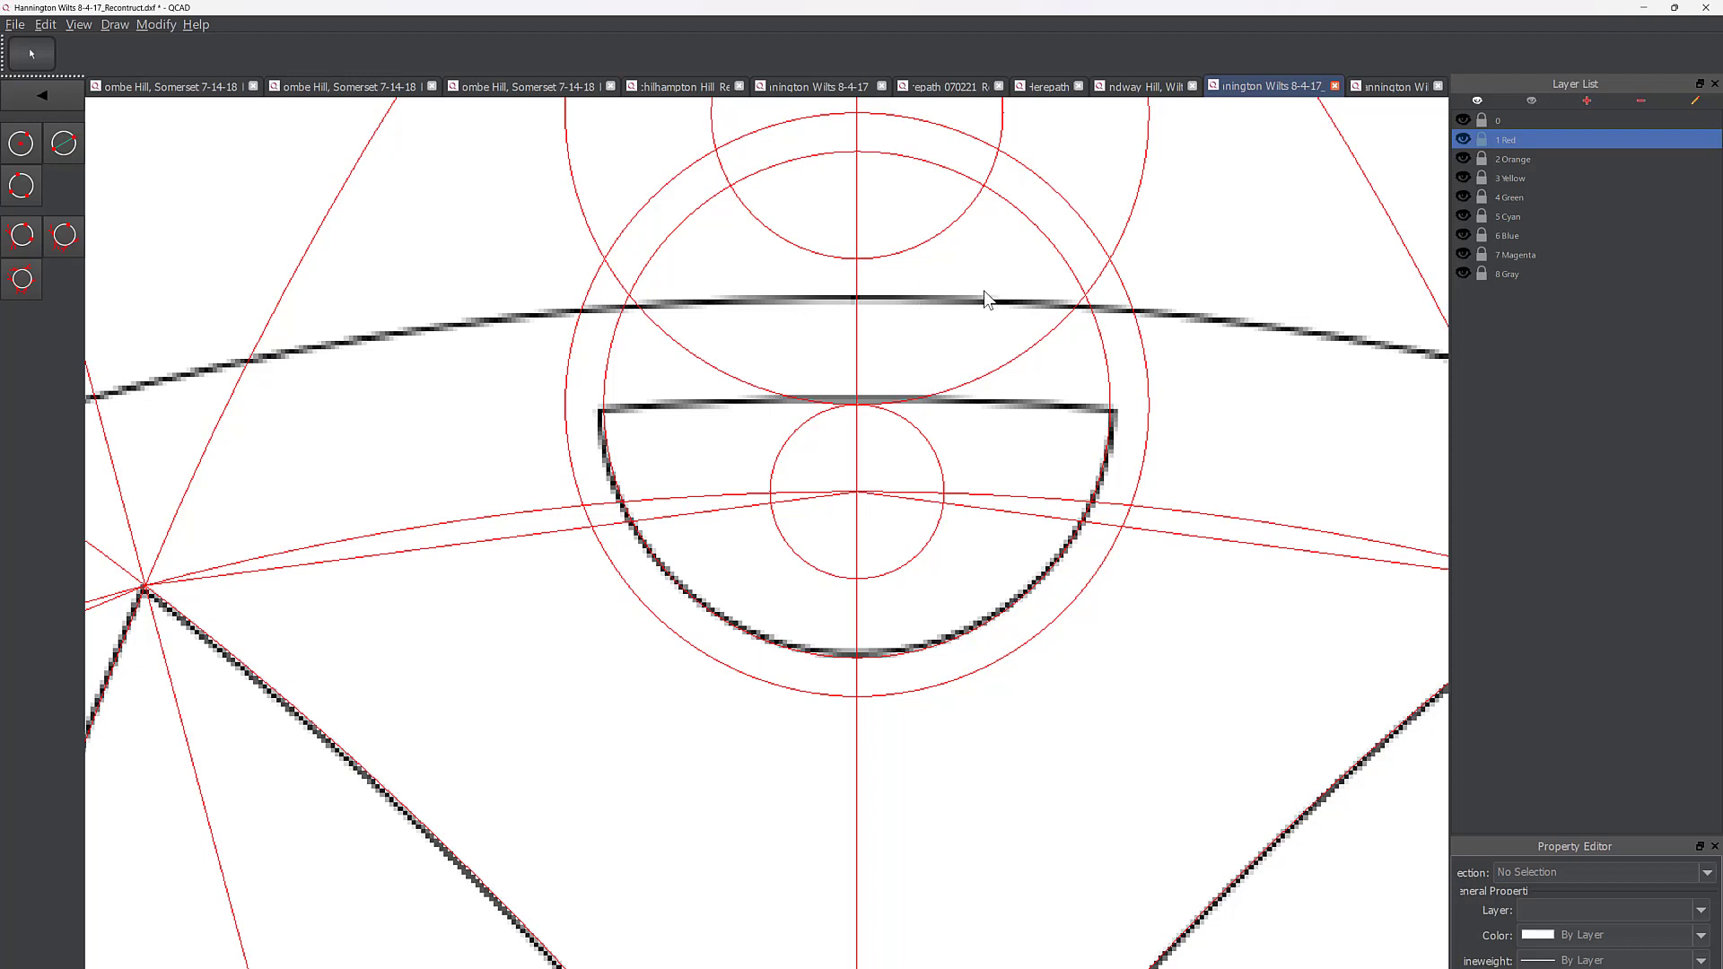
{"action": "left_click", "coordinate": [682, 223]}
{"action": "left_click", "coordinate": [677, 339]}
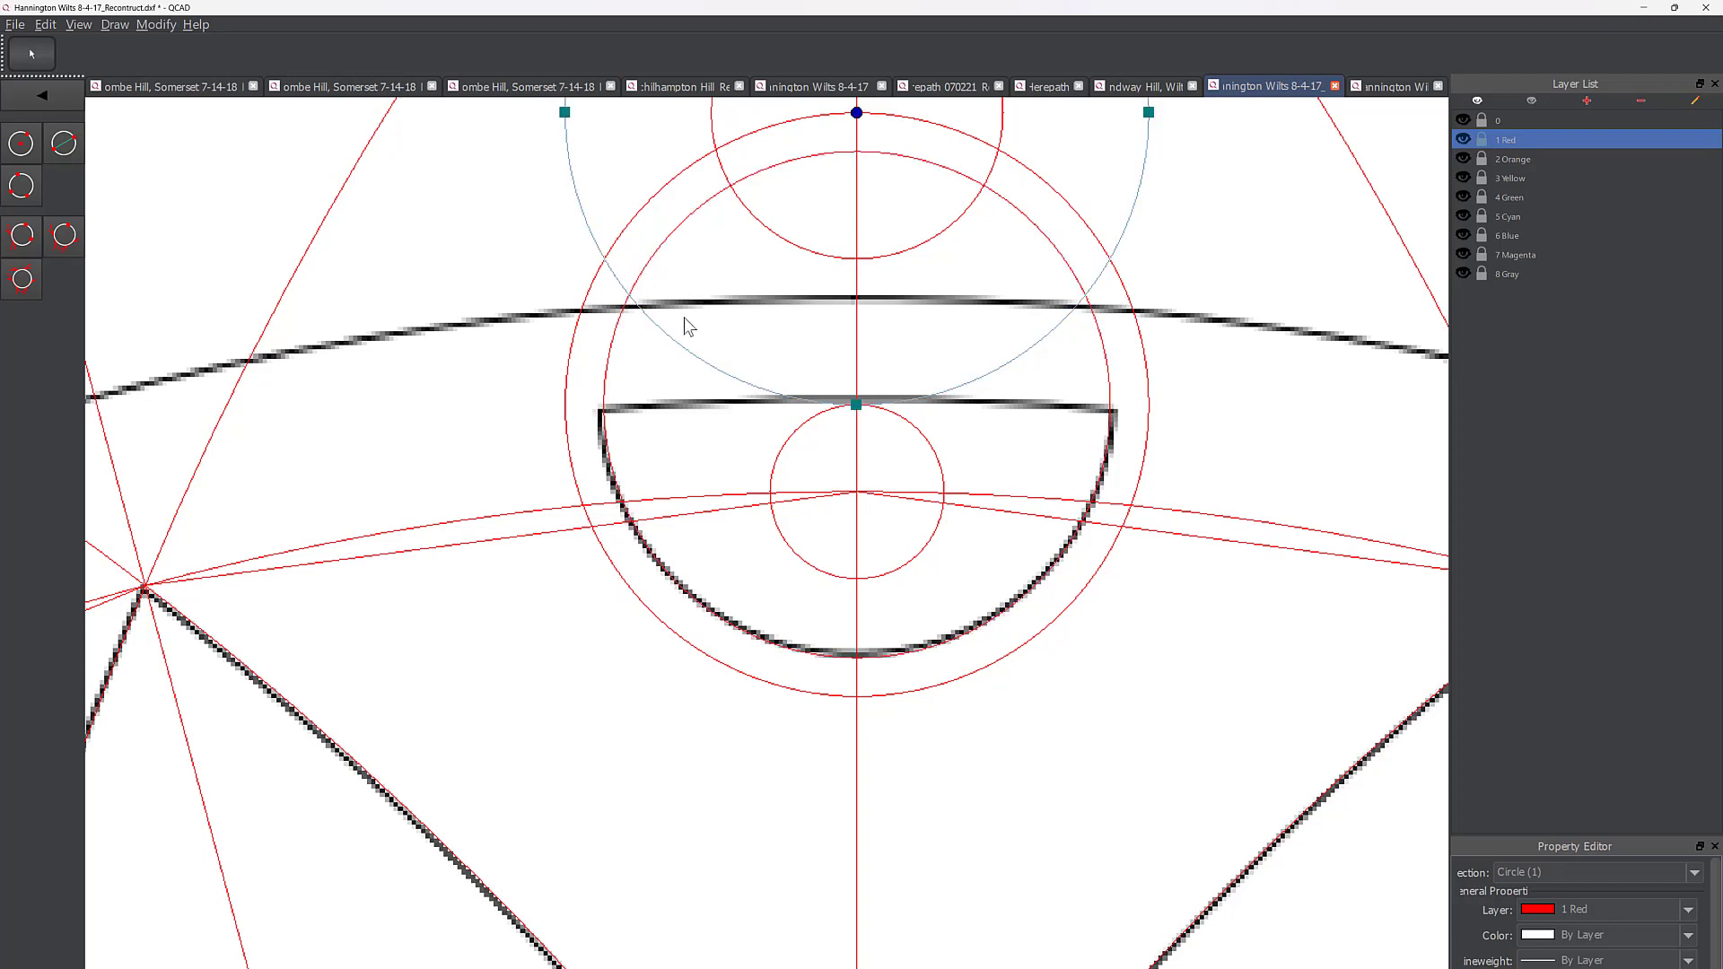
{"action": "left_click", "coordinate": [21, 144]}
{"action": "scroll", "coordinate": [898, 691], "scroll_direction": "down", "scroll_amount": 2}
{"action": "scroll", "coordinate": [954, 396], "scroll_direction": "up", "scroll_amount": 4}
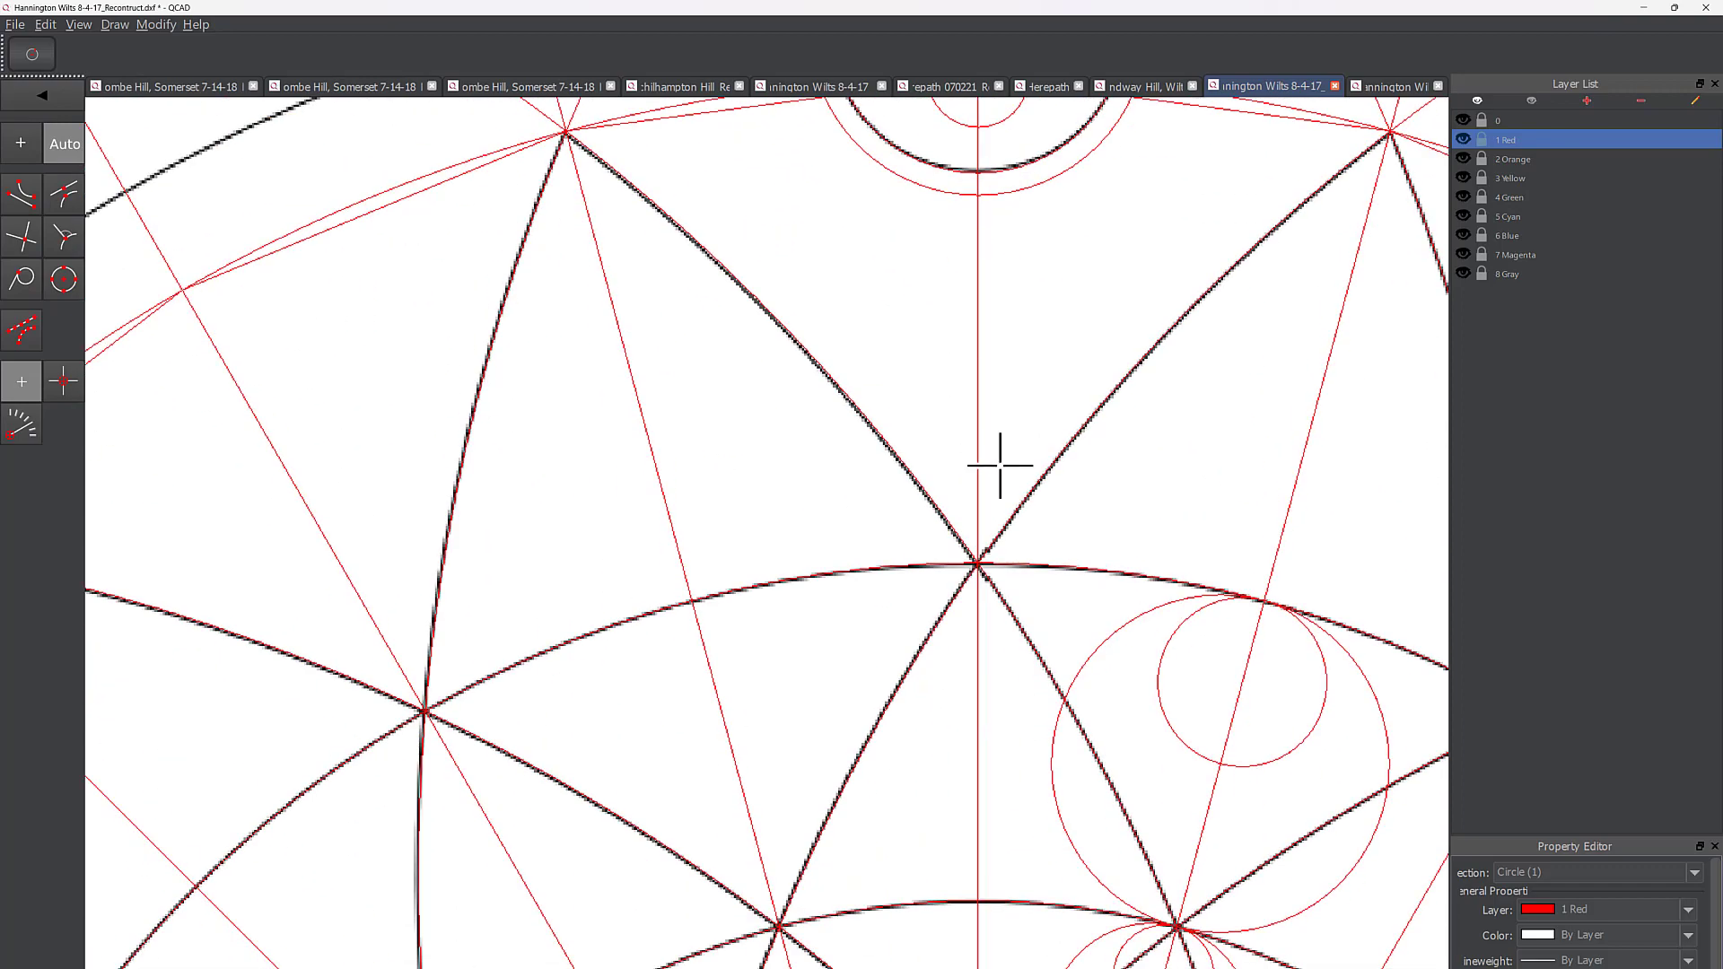
{"action": "scroll", "coordinate": [993, 615], "scroll_direction": "down", "scroll_amount": 5}
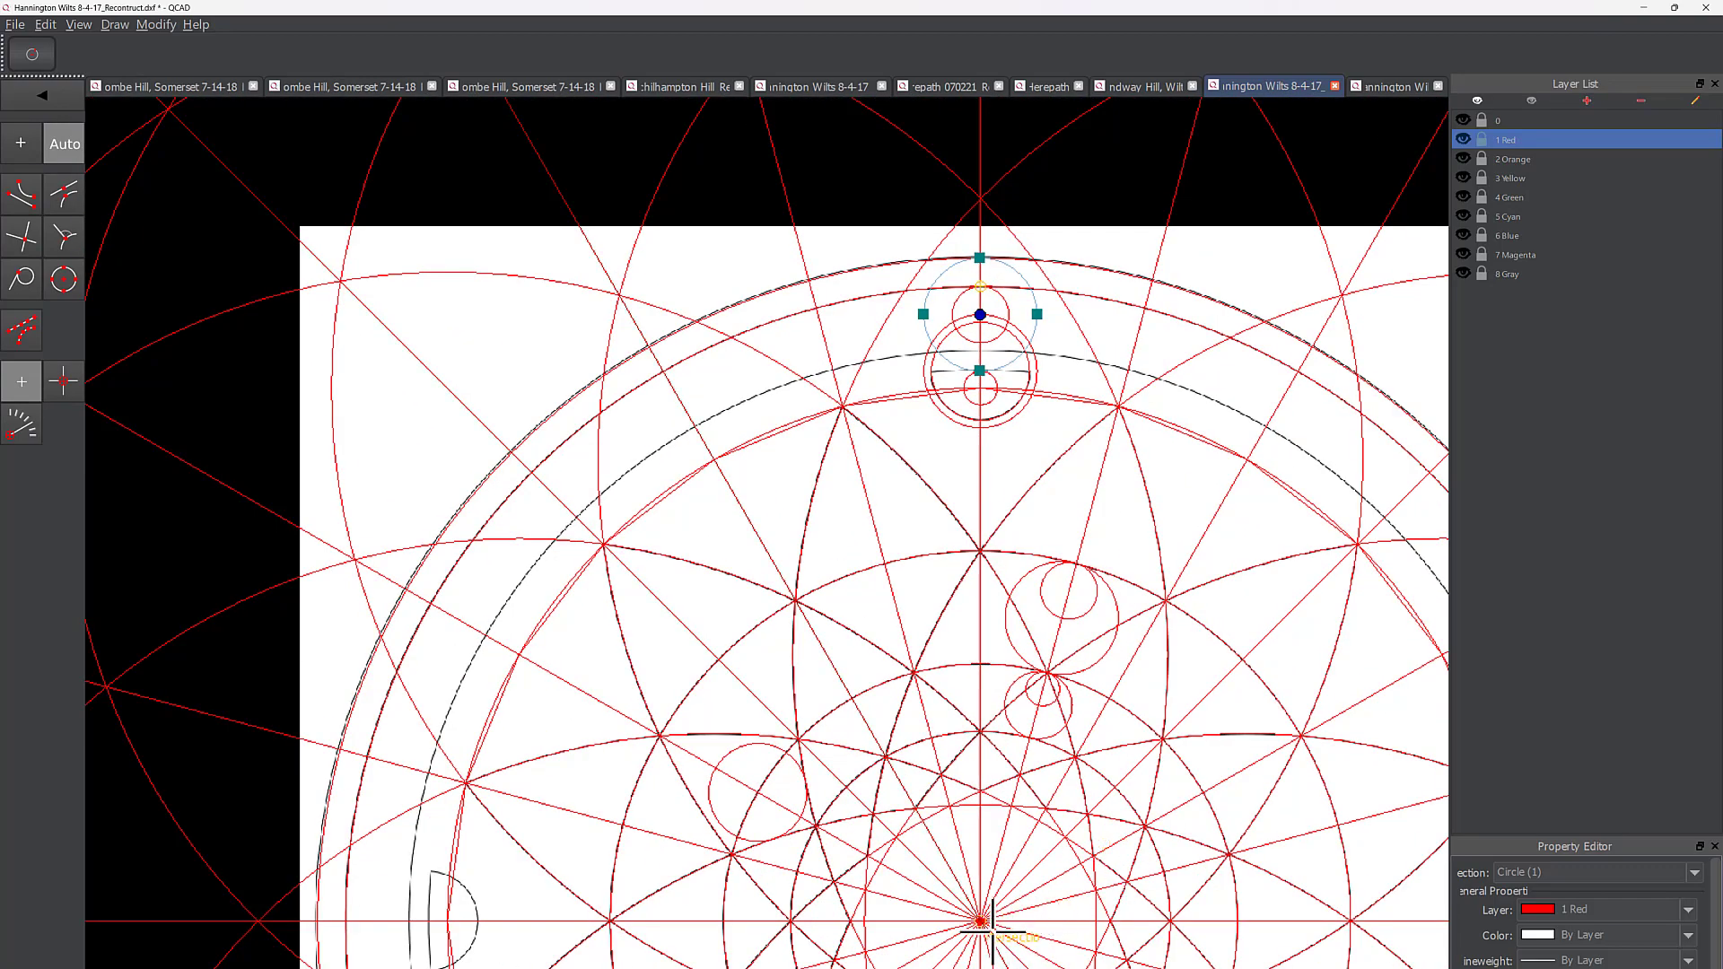
{"action": "scroll", "coordinate": [1006, 359], "scroll_direction": "up", "scroll_amount": 4}
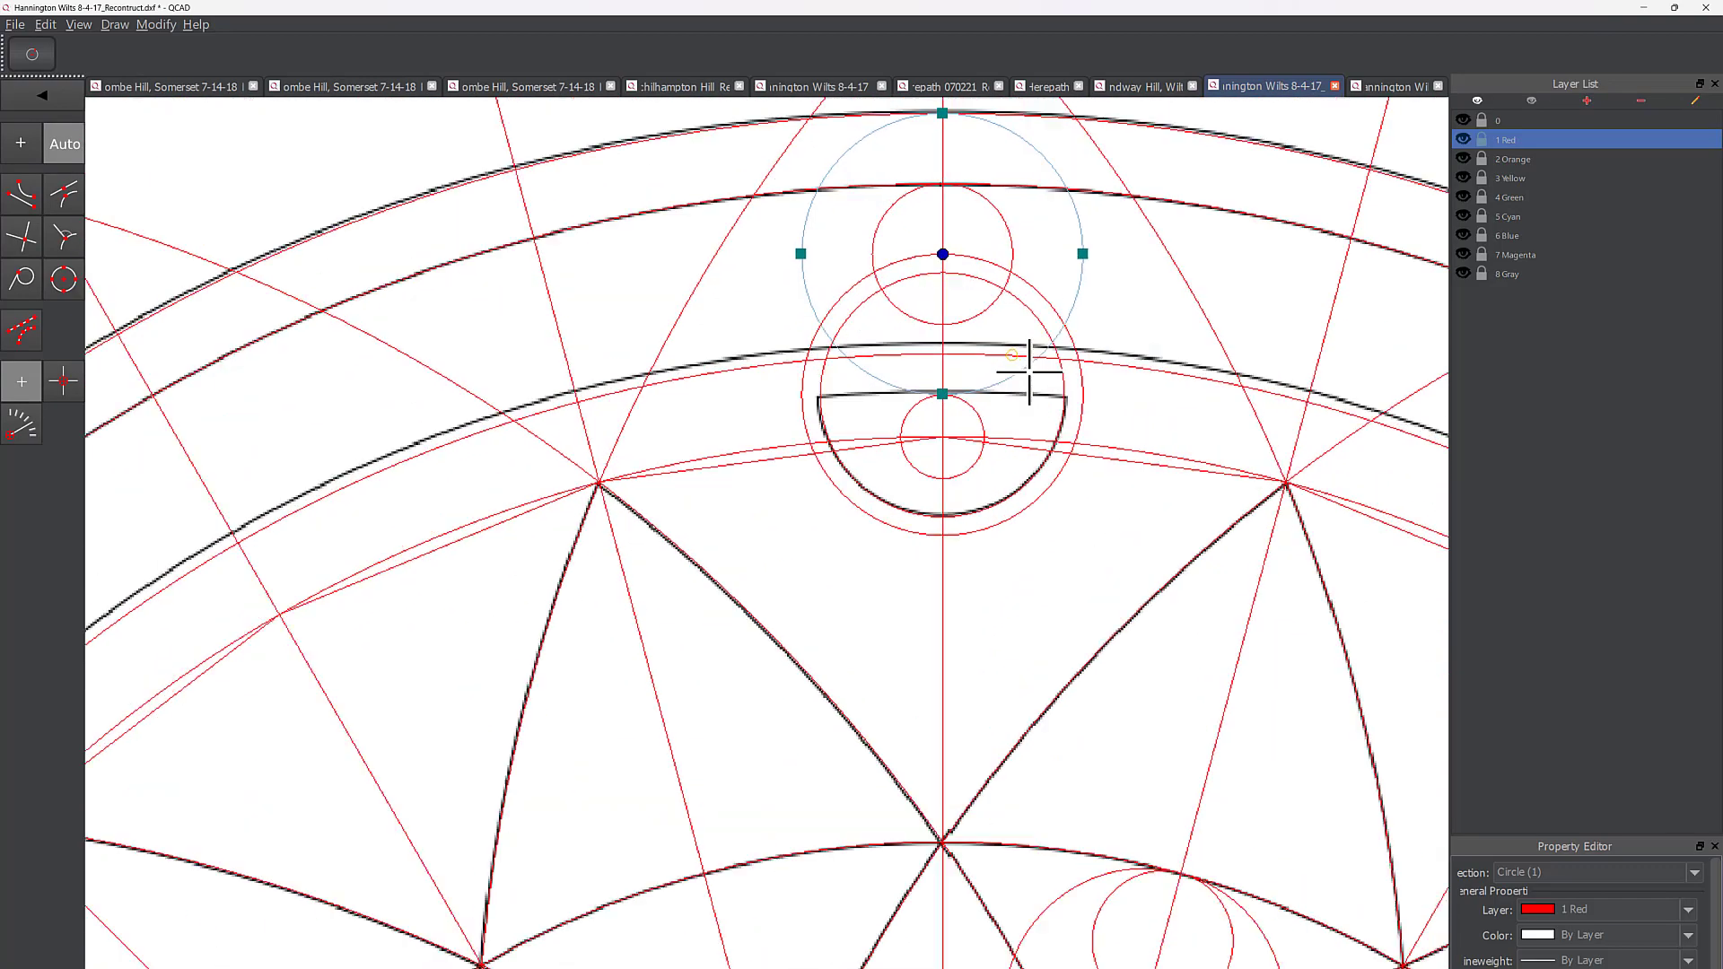
{"action": "scroll", "coordinate": [1028, 371], "scroll_direction": "up", "scroll_amount": 4}
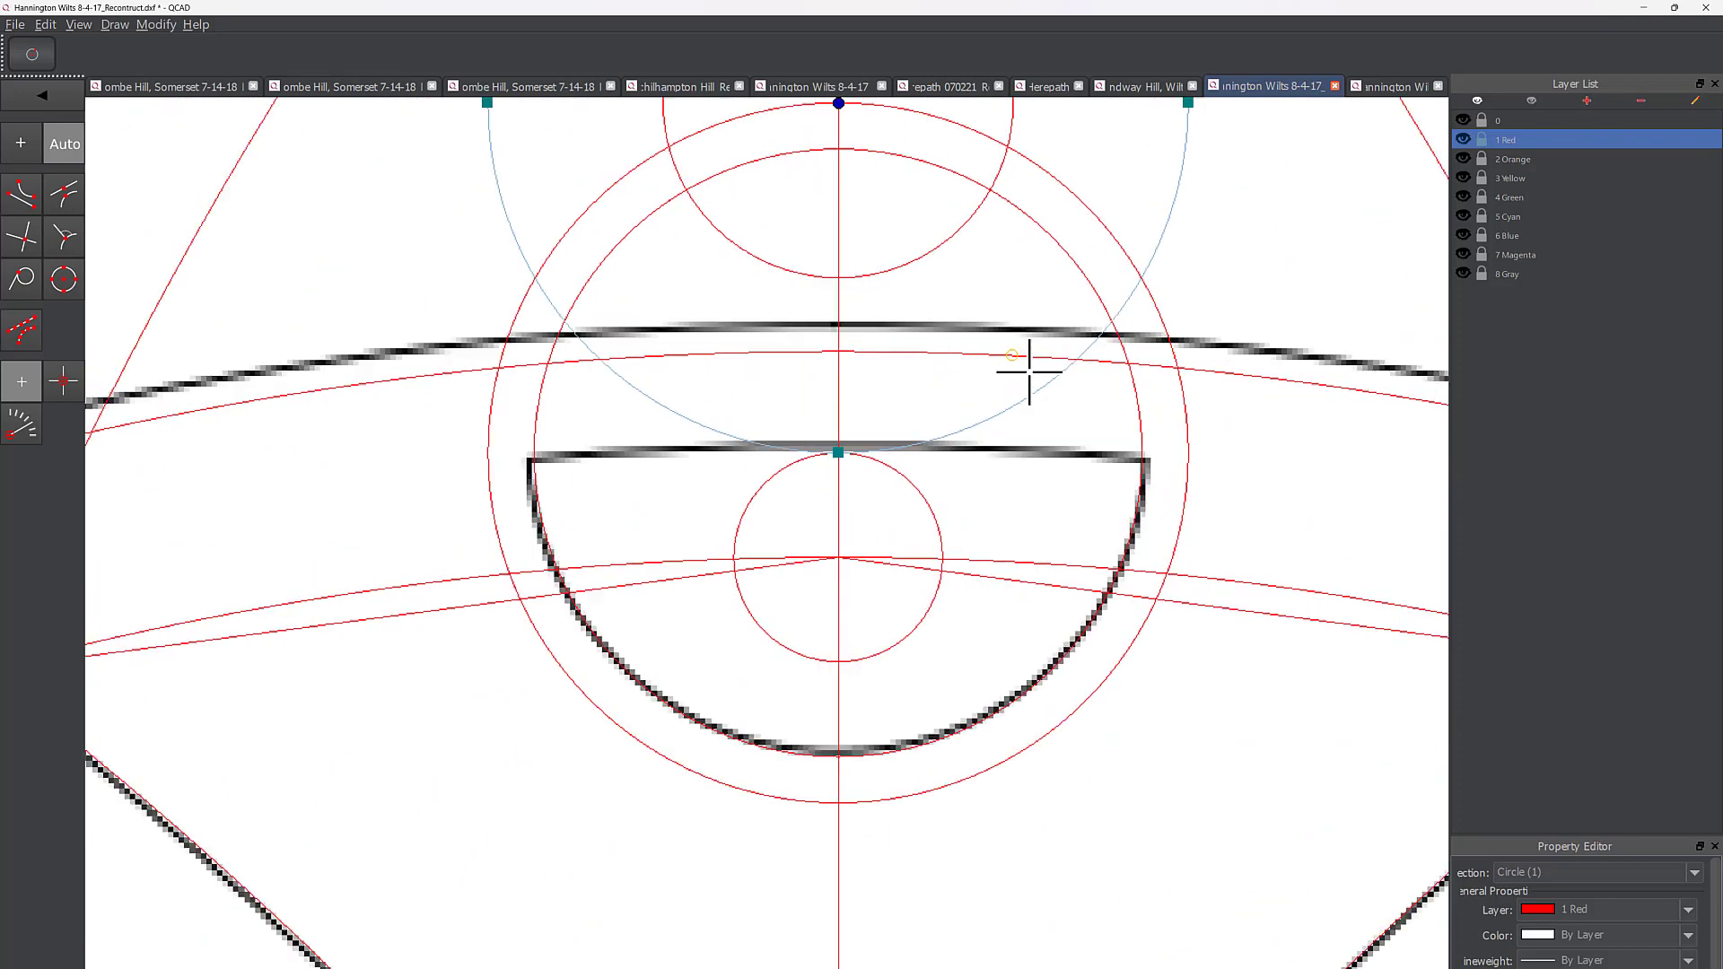
{"action": "left_click", "coordinate": [583, 334]}
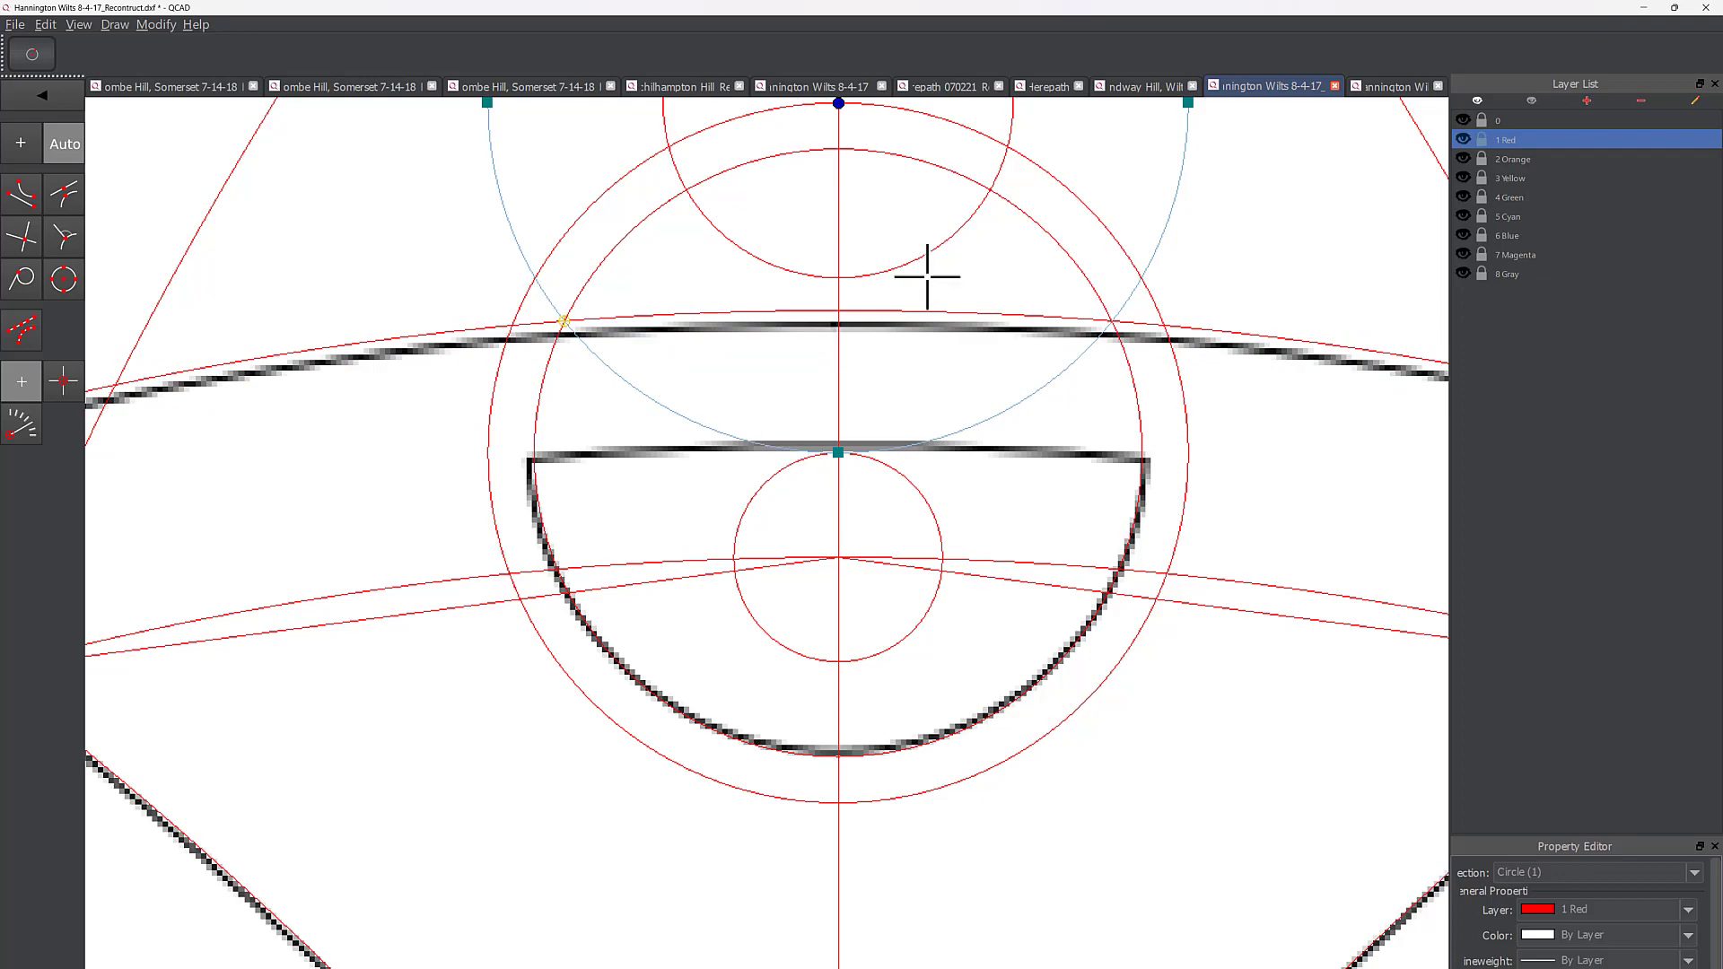
{"action": "scroll", "coordinate": [925, 276], "scroll_direction": "down", "scroll_amount": 4}
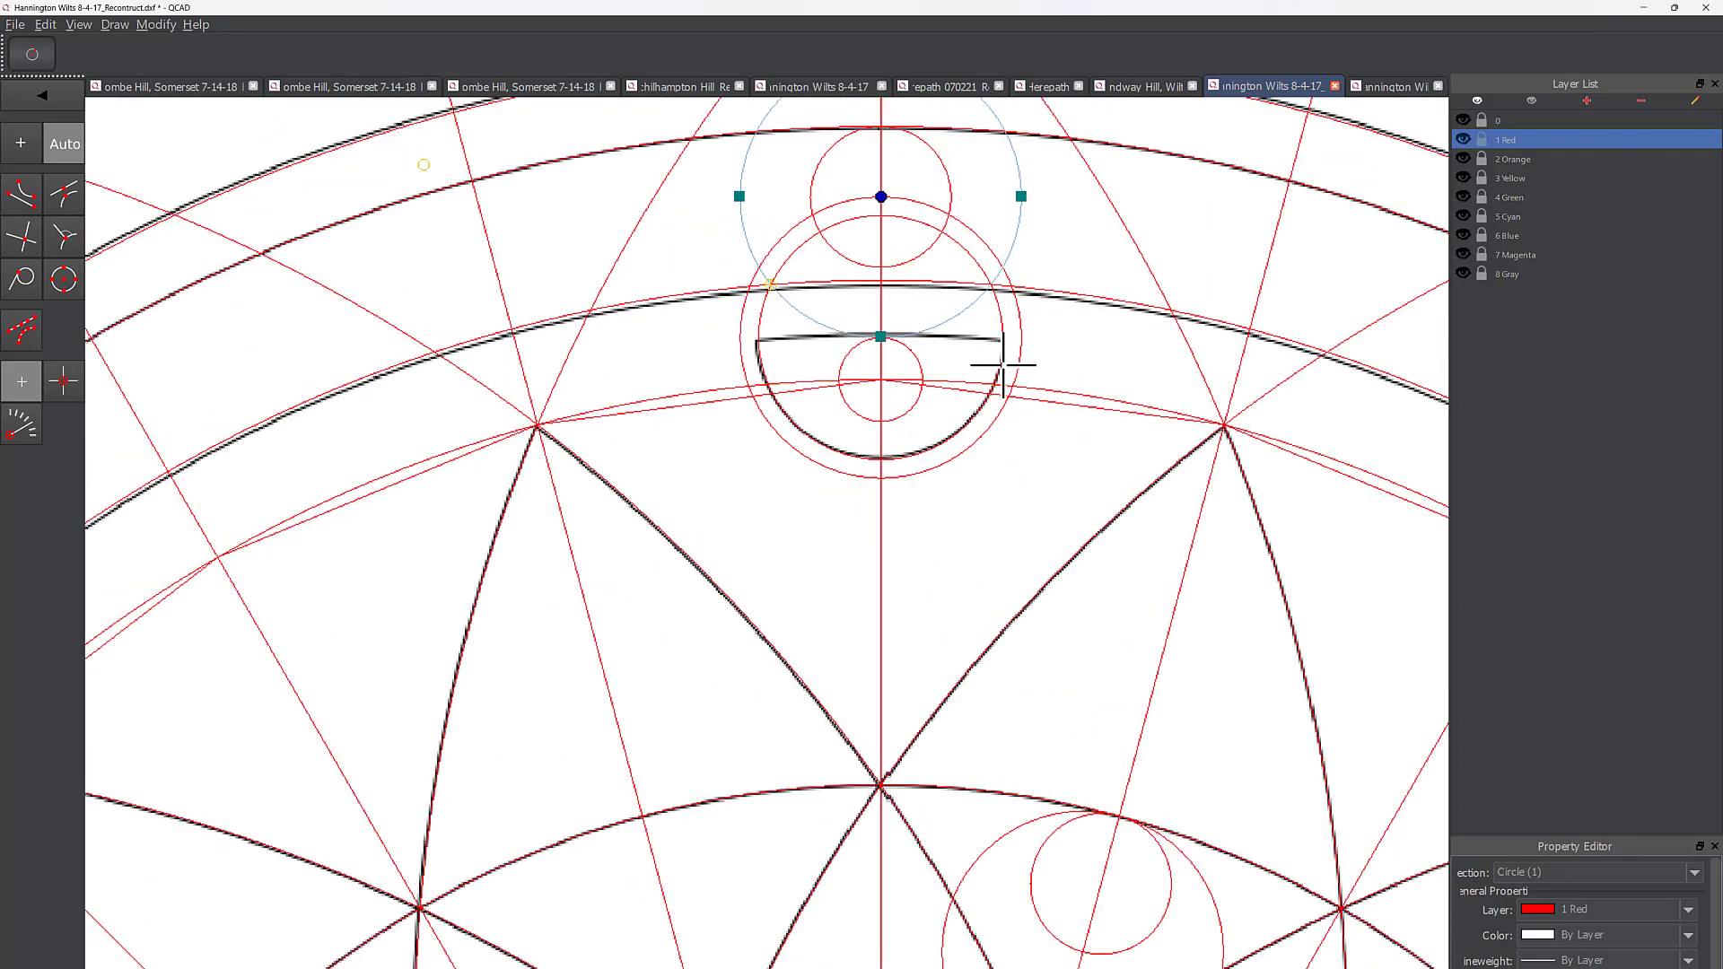
{"action": "scroll", "coordinate": [1013, 375], "scroll_direction": "down", "scroll_amount": 2}
{"action": "scroll", "coordinate": [1014, 375], "scroll_direction": "down", "scroll_amount": 2}
{"action": "key", "text": "Escape"}
{"action": "scroll", "coordinate": [1047, 434], "scroll_direction": "down", "scroll_amount": 2}
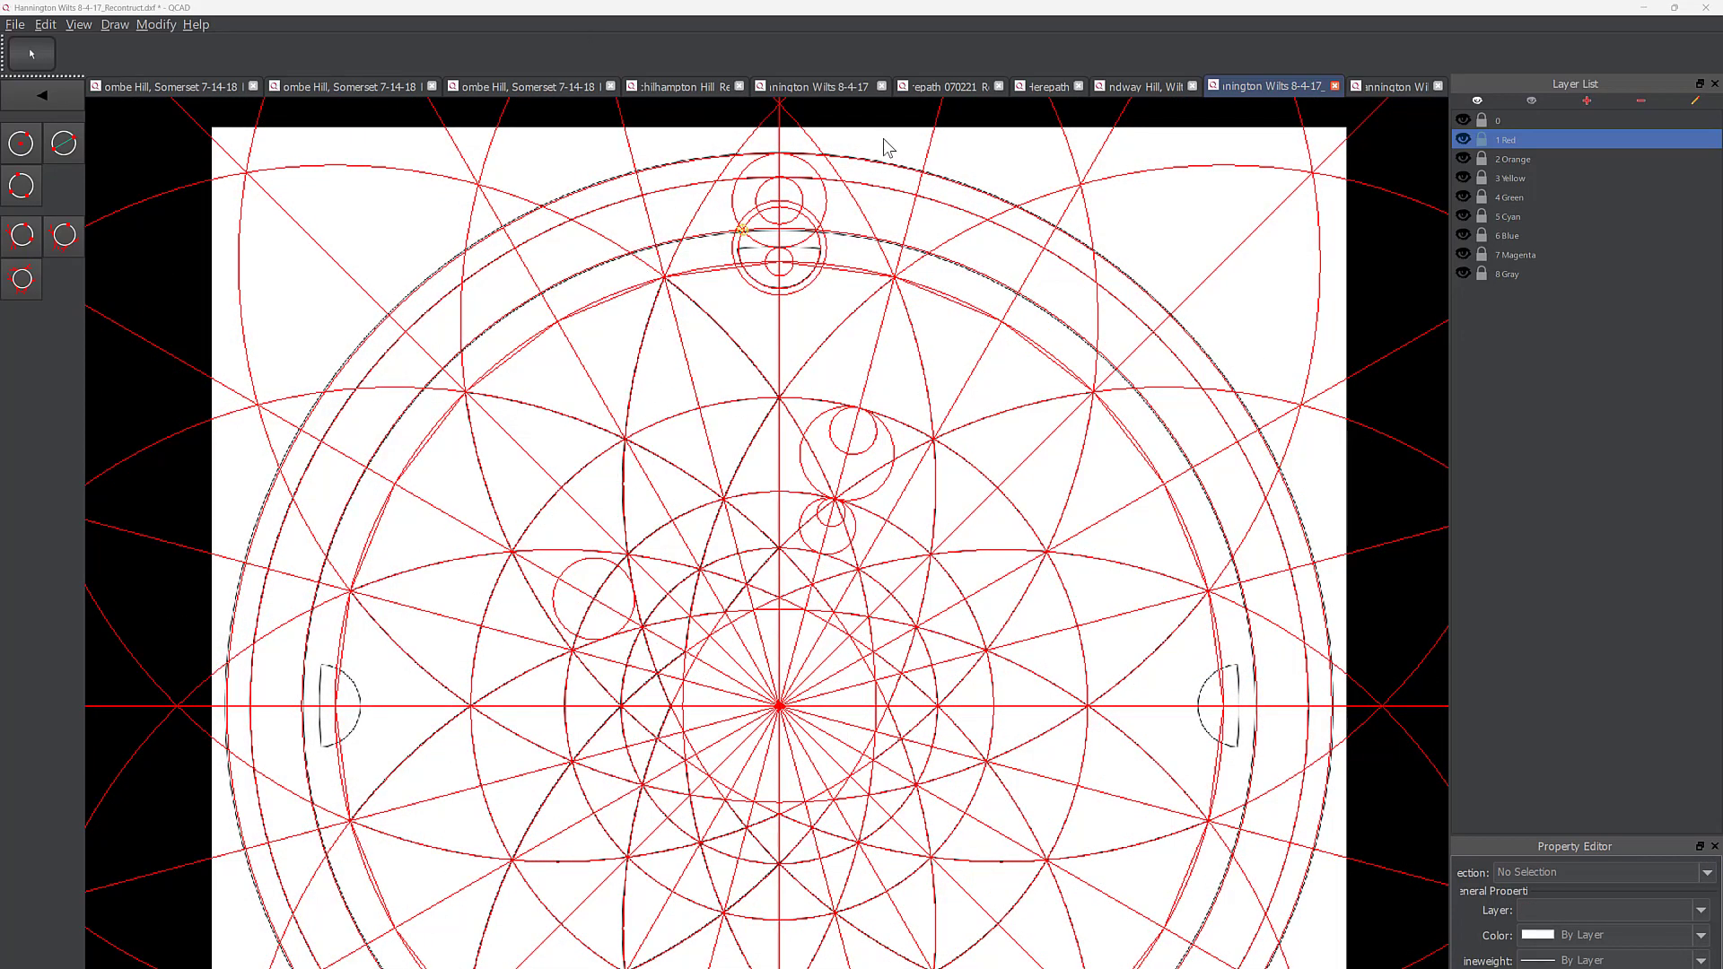
Step: Move all construction geometry to the 8 Gray layer and draw the outermost rim circle on the 1 Red layer from the design's centre
{"action": "left_click", "coordinate": [1463, 120]}
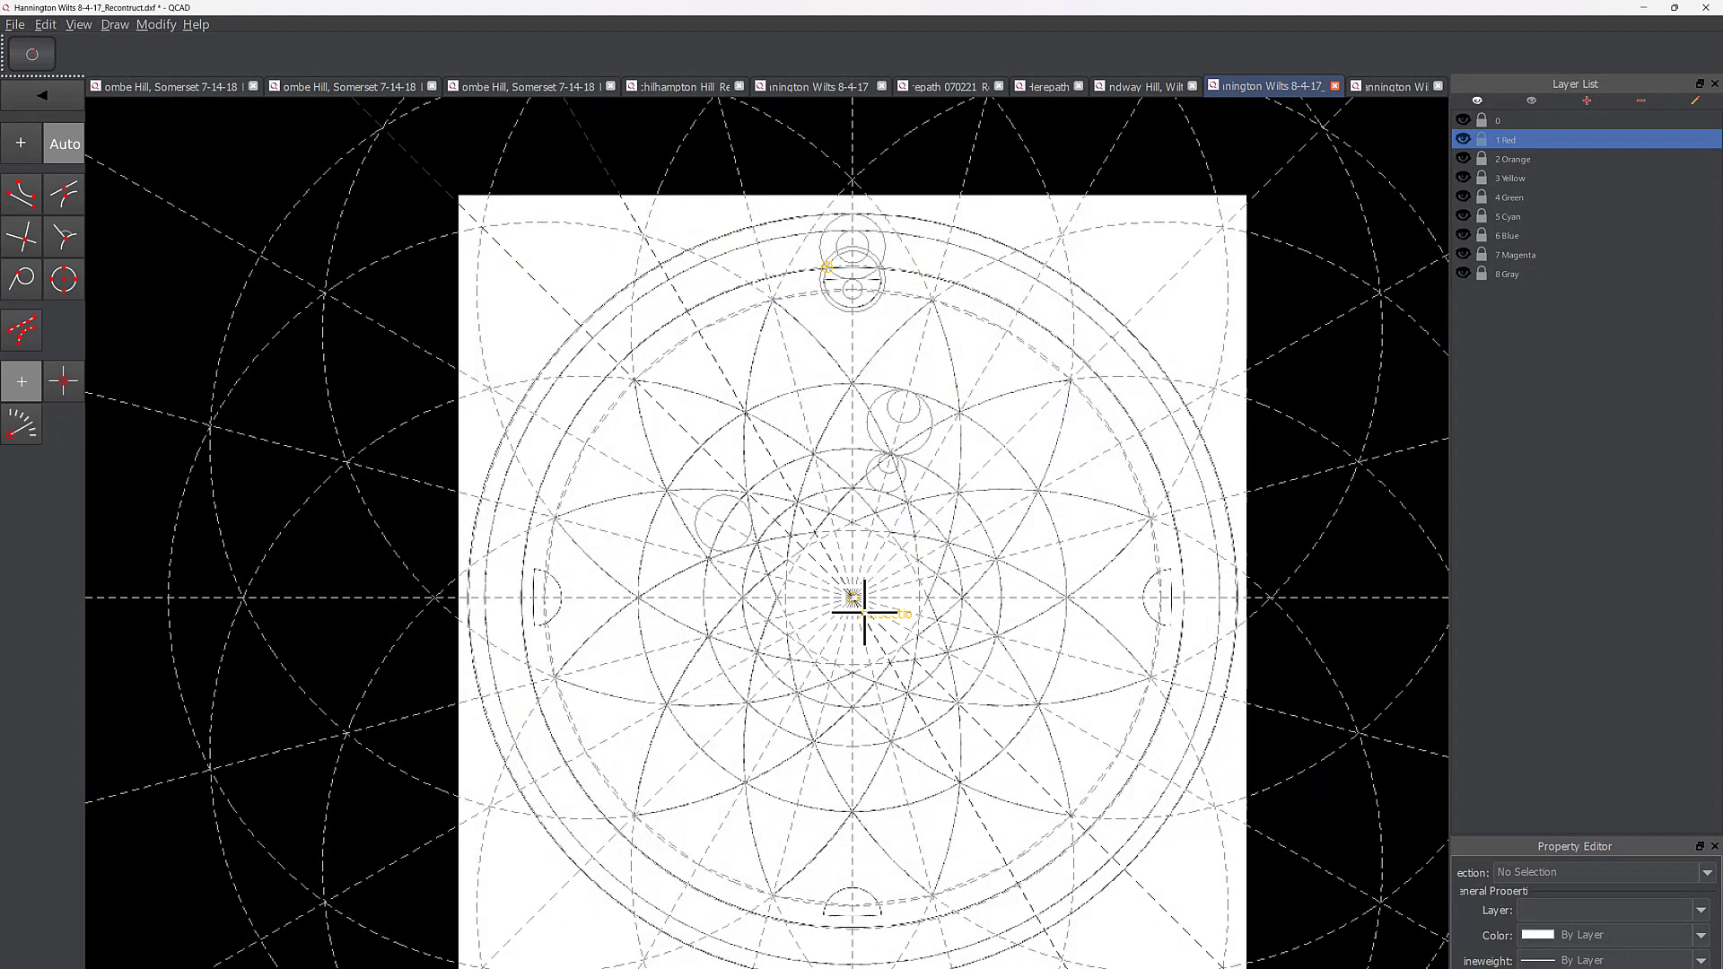
{"action": "left_click", "coordinate": [853, 598]}
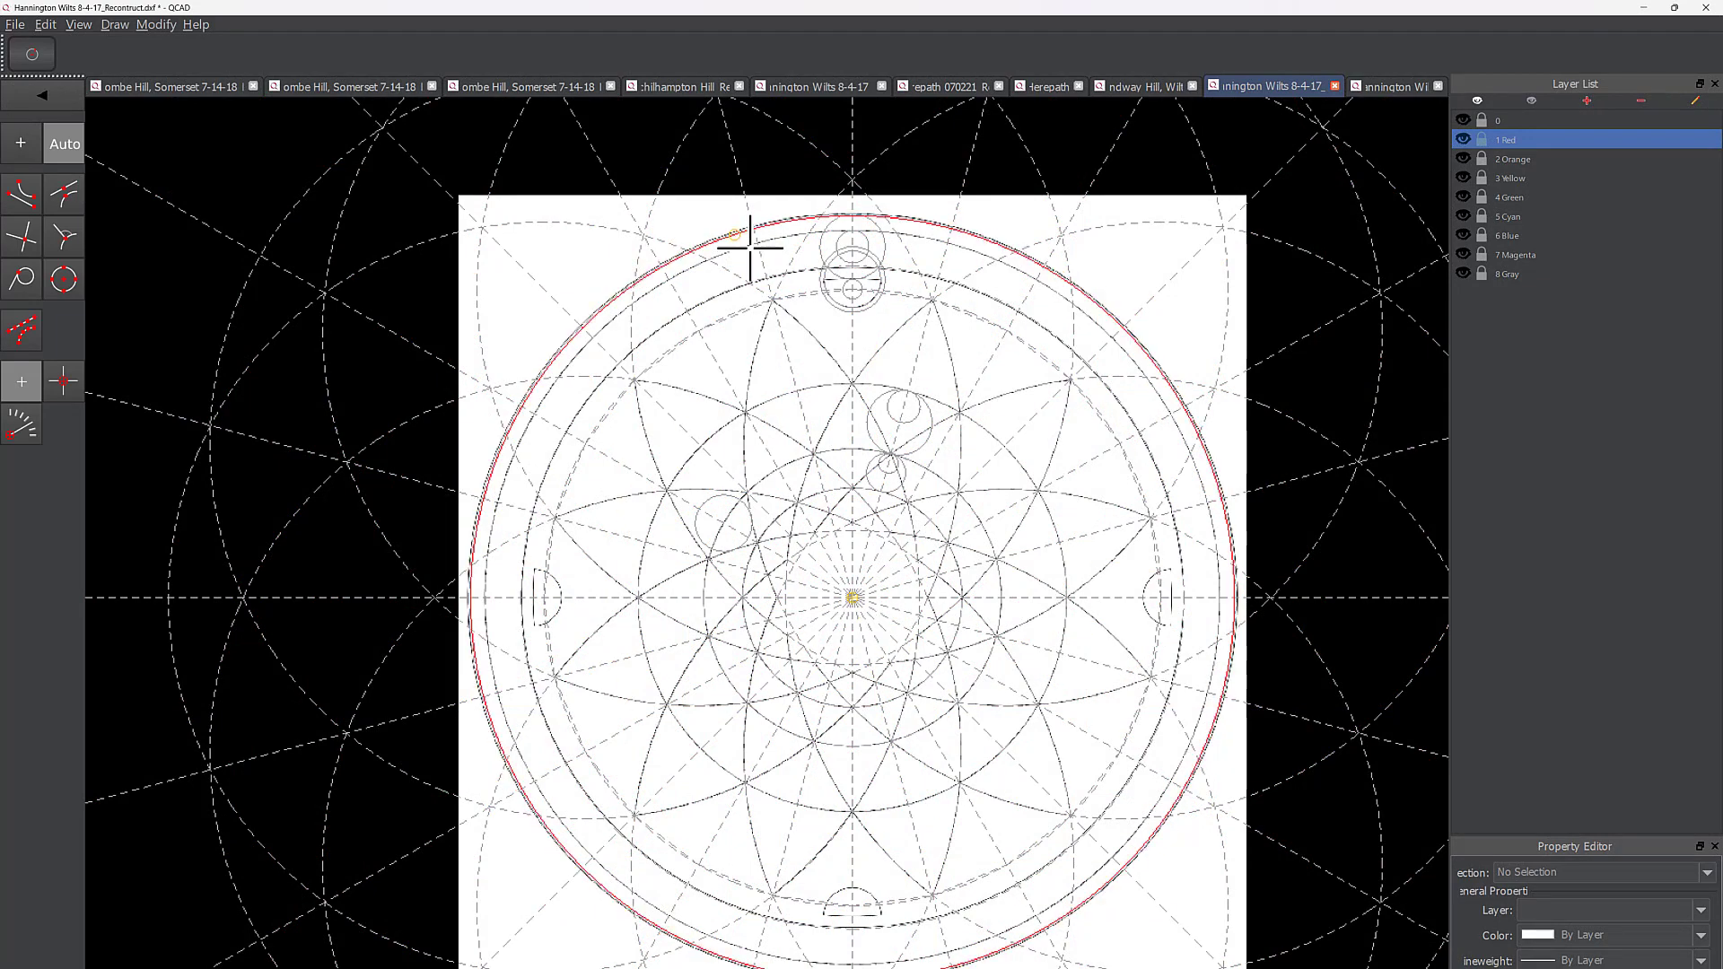
{"action": "scroll", "coordinate": [750, 251], "scroll_direction": "up", "scroll_amount": 3}
{"action": "left_click", "coordinate": [936, 201]}
{"action": "right_click", "coordinate": [212, 281]}
Step: Offset the red outermost rim circle through the tops of the second and third construction rim circles
{"action": "left_click", "coordinate": [21, 289]}
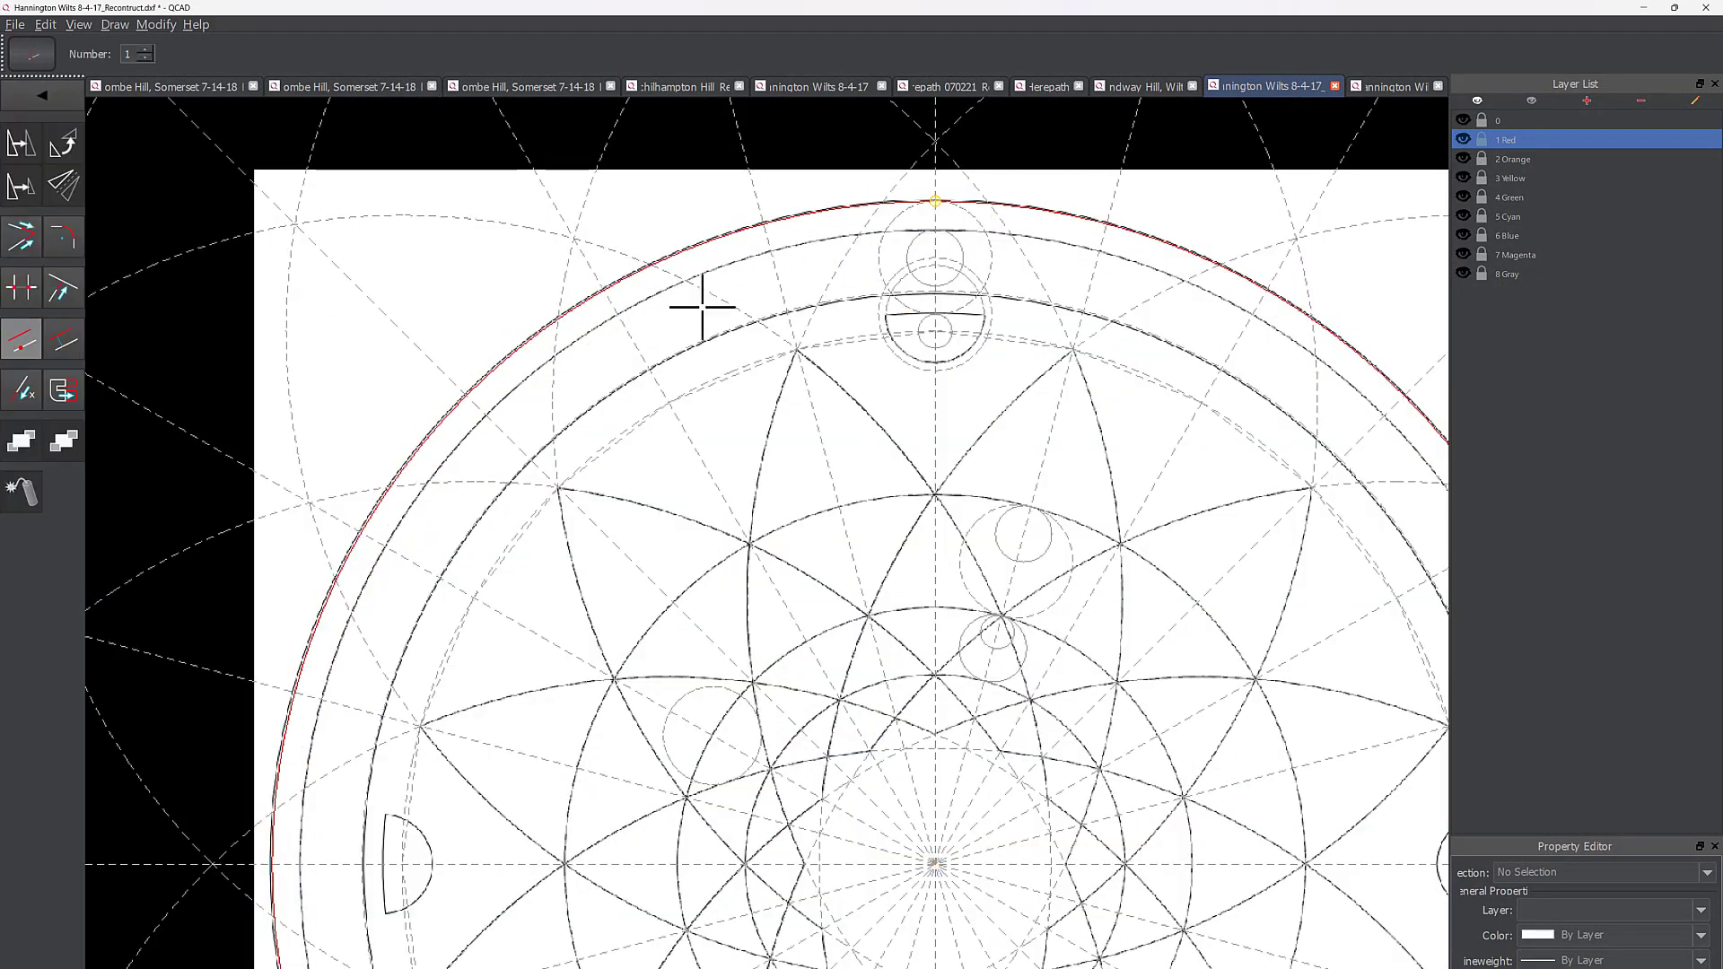
{"action": "scroll", "coordinate": [945, 292], "scroll_direction": "up", "scroll_amount": 2}
{"action": "left_click", "coordinate": [934, 277]}
{"action": "scroll", "coordinate": [954, 378], "scroll_direction": "down", "scroll_amount": 4}
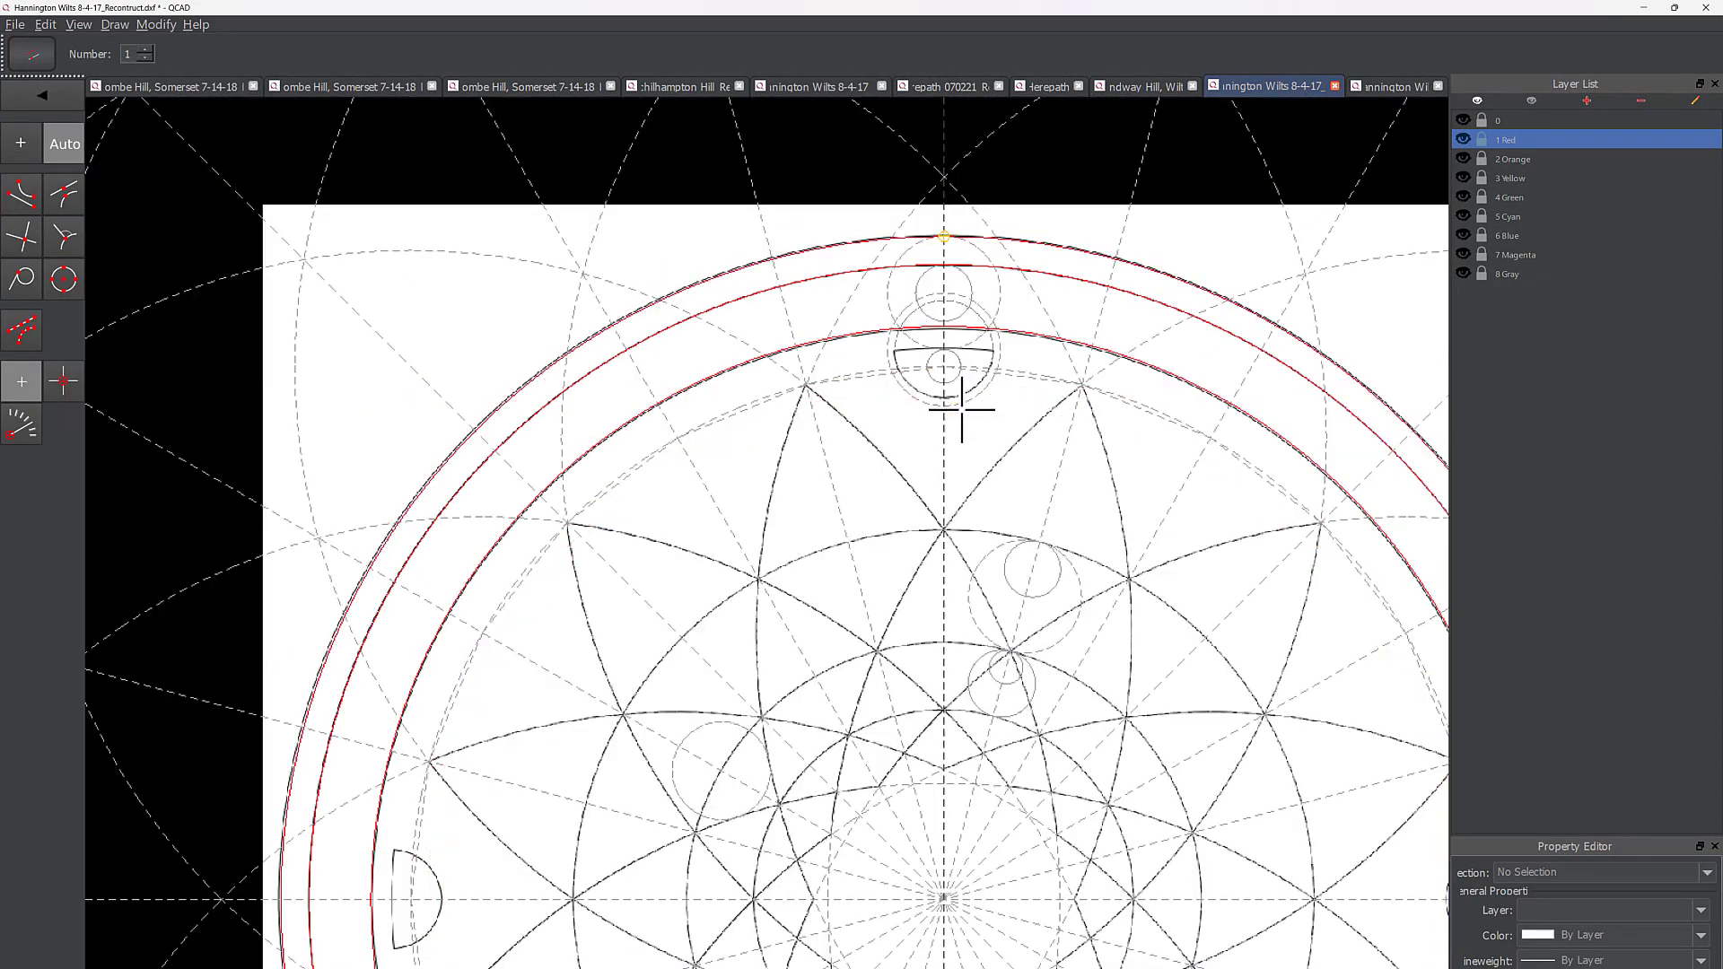
Step: Trace a red petal arc centred on the upper-right construction circle's centre, from the lower-right petal tip to the arc's inner end
{"action": "middle_click_drag", "start_coordinate": [1021, 815], "coordinate": [889, 481]}
{"action": "scroll", "coordinate": [889, 481], "scroll_direction": "down", "scroll_amount": 3}
{"action": "right_click", "coordinate": [883, 484]}
{"action": "right_click", "coordinate": [883, 485]}
{"action": "left_click", "coordinate": [745, 481]}
{"action": "left_click", "coordinate": [22, 188]}
{"action": "left_click", "coordinate": [25, 150]}
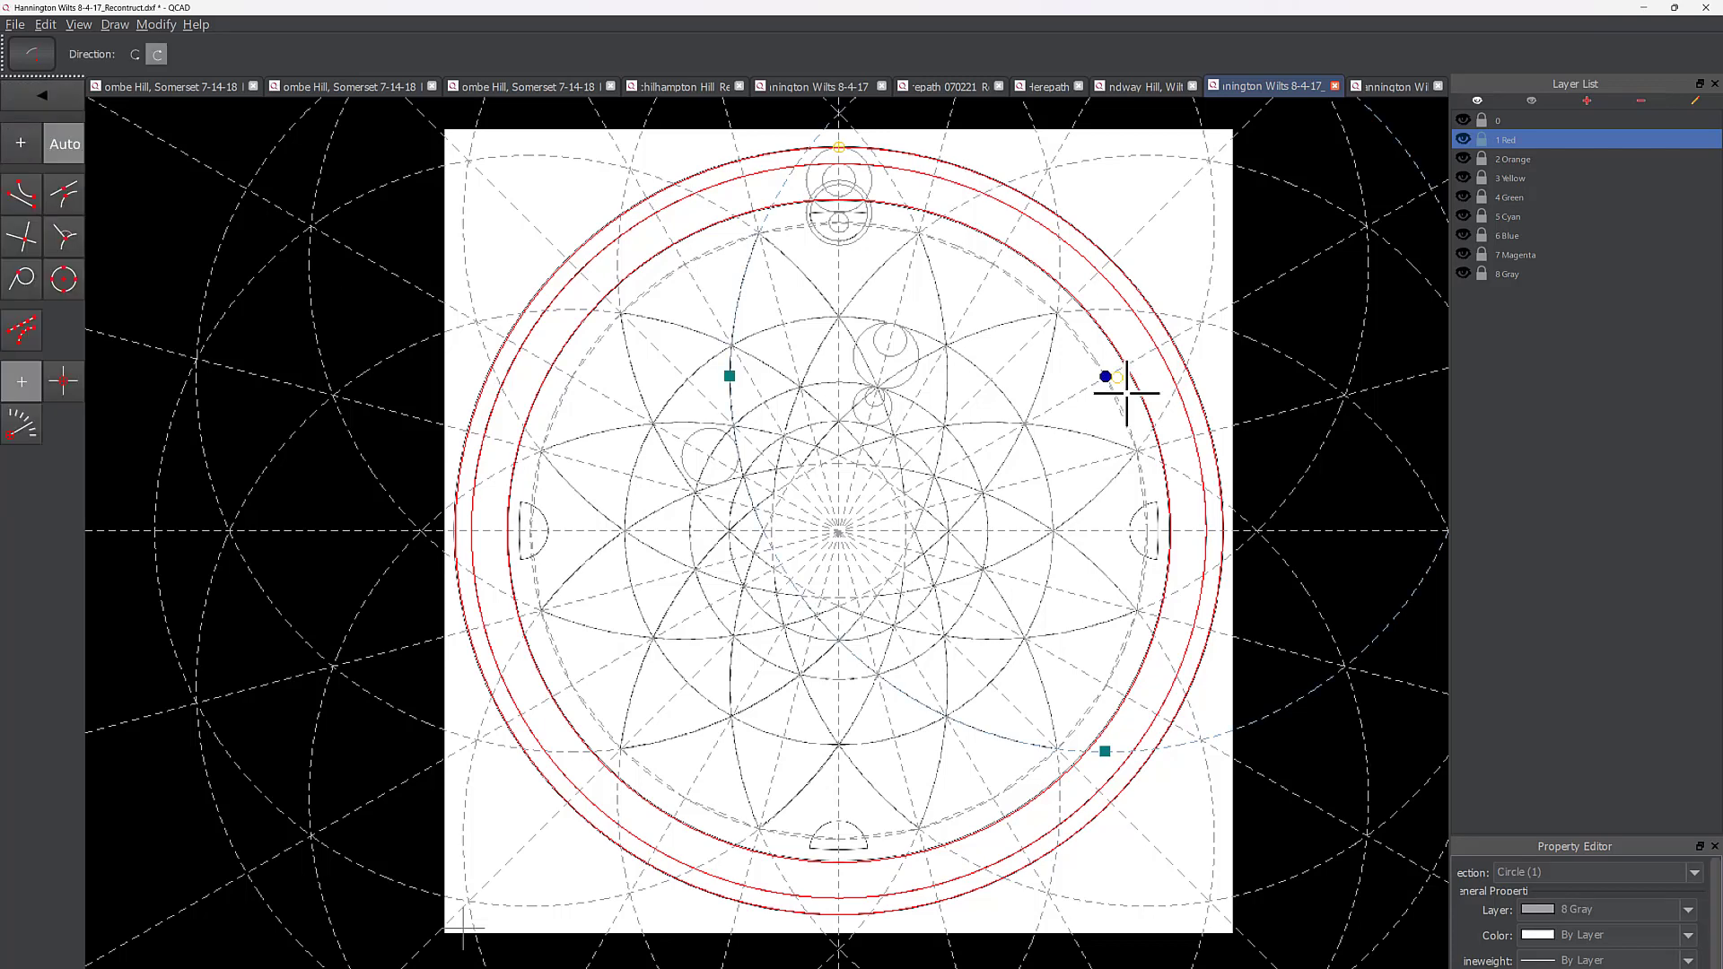
{"action": "left_click", "coordinate": [1105, 376]}
{"action": "scroll", "coordinate": [1132, 624], "scroll_direction": "up", "scroll_amount": 1}
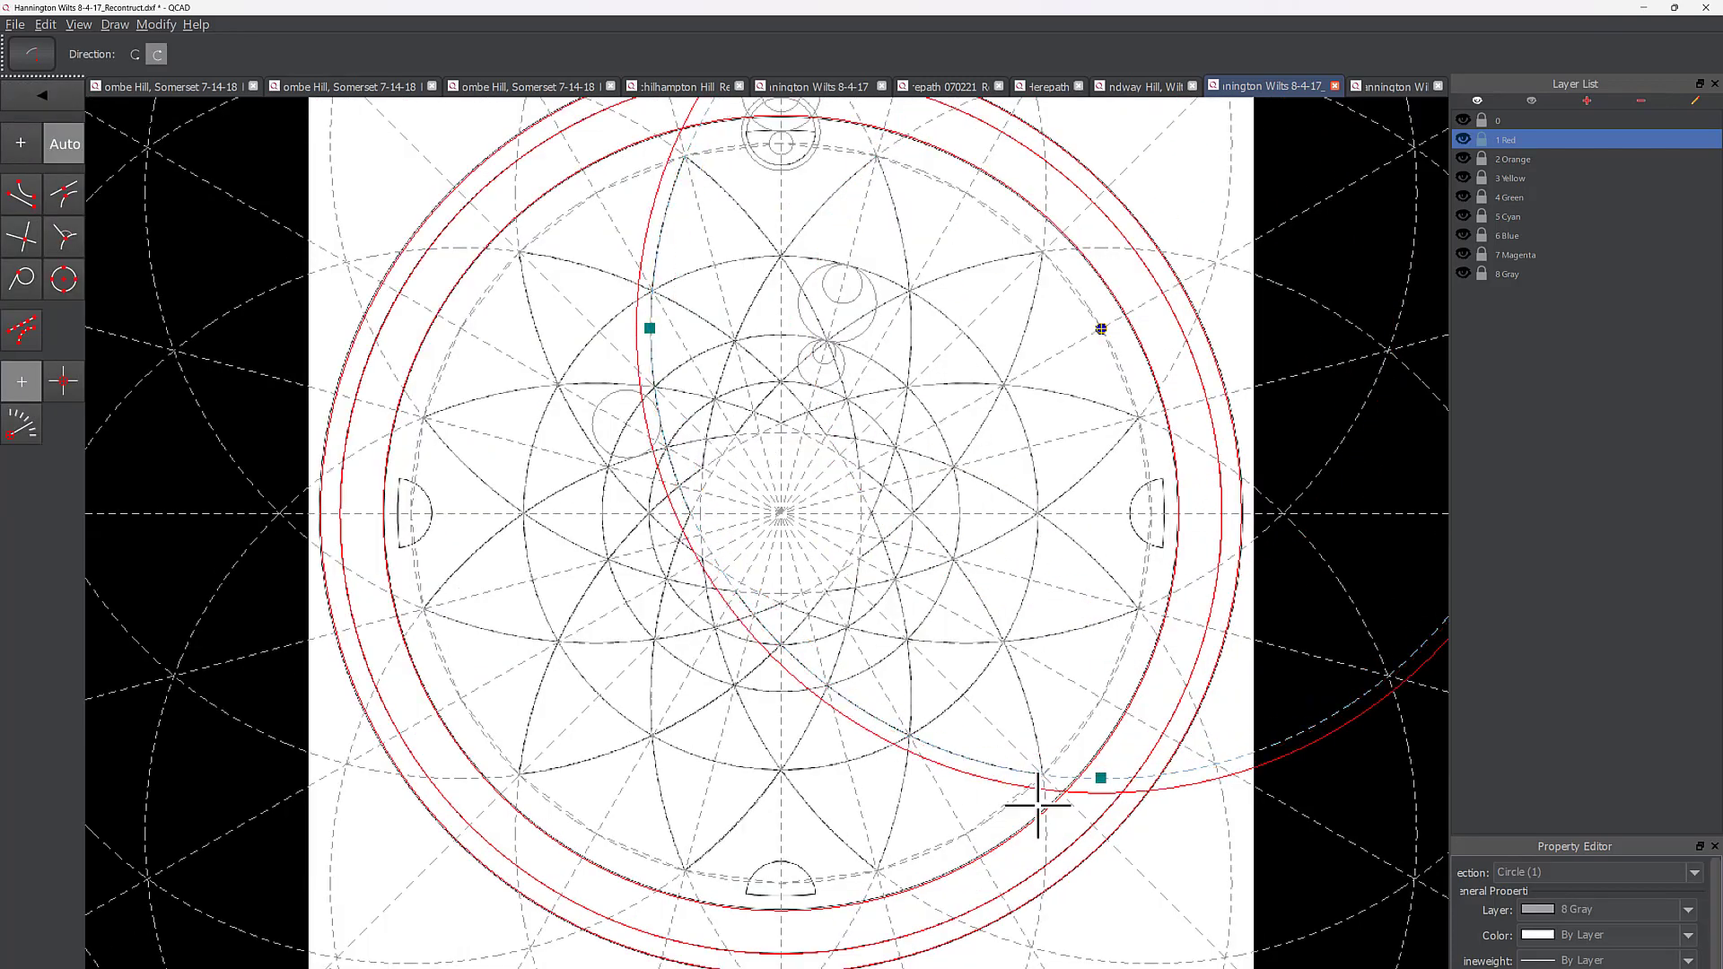
{"action": "left_click", "coordinate": [1055, 750]}
{"action": "scroll", "coordinate": [780, 530], "scroll_direction": "up", "scroll_amount": 3}
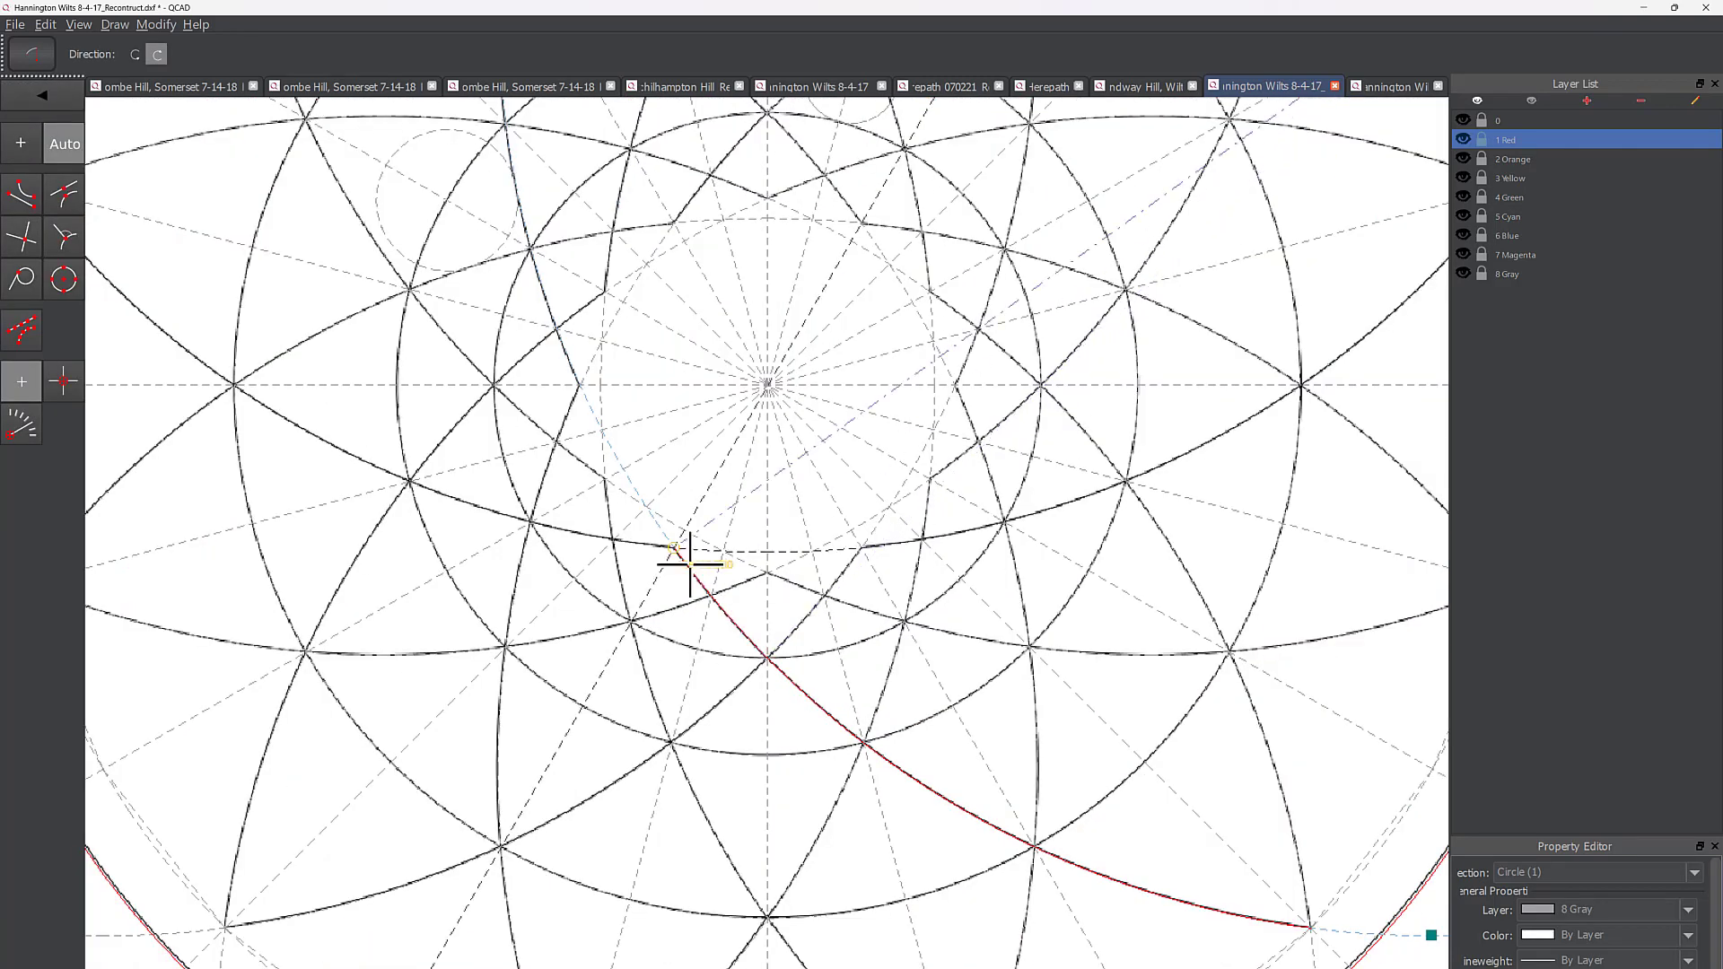
Step: Trace a second red petal arc about the same centre, from the inner star point left of centre to the petal tip left of the top
{"action": "scroll", "coordinate": [1232, 173], "scroll_direction": "down", "scroll_amount": 5}
{"action": "left_click", "coordinate": [1233, 173]}
{"action": "middle_click_drag", "start_coordinate": [1012, 280], "coordinate": [957, 584]}
{"action": "scroll", "coordinate": [957, 584], "scroll_direction": "up", "scroll_amount": 3}
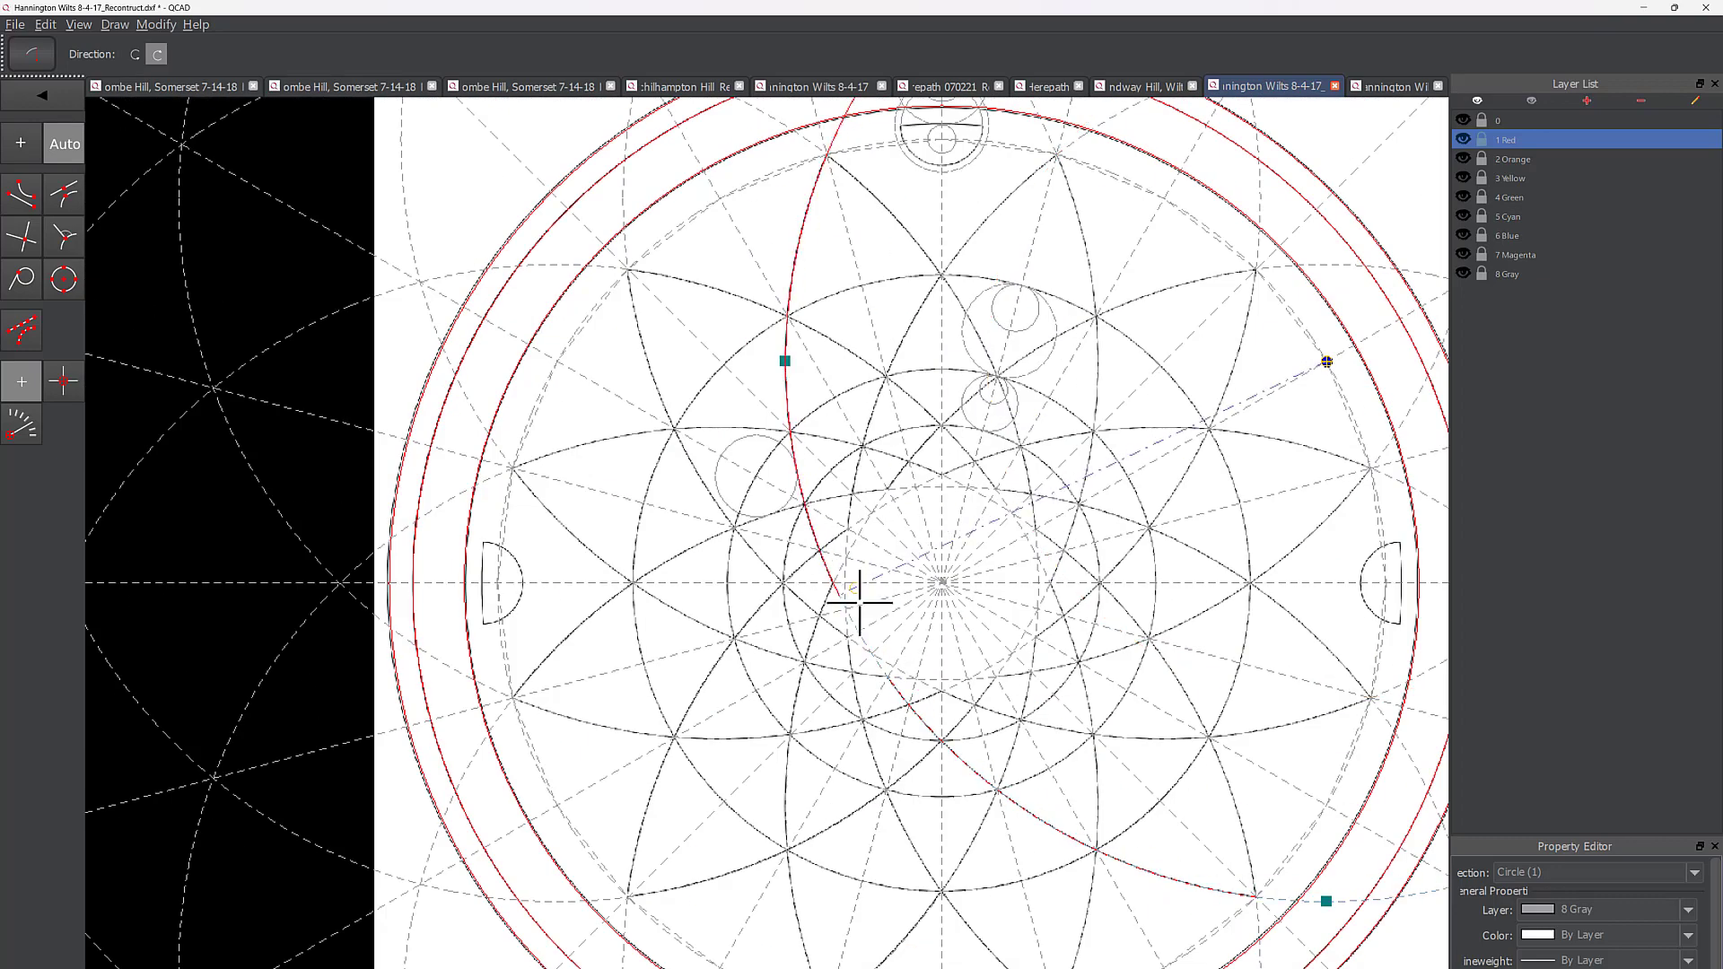
{"action": "left_click", "coordinate": [853, 594]}
{"action": "left_click", "coordinate": [836, 163]}
{"action": "right_click", "coordinate": [825, 233]}
Step: Rotate-copy both red petal arcs around the design's centre to complete the ring of petals, hiding the 8 Gray layer only while copying
{"action": "left_click", "coordinate": [813, 296]}
{"action": "left_click", "coordinate": [1463, 274]}
{"action": "left_click", "coordinate": [783, 296]}
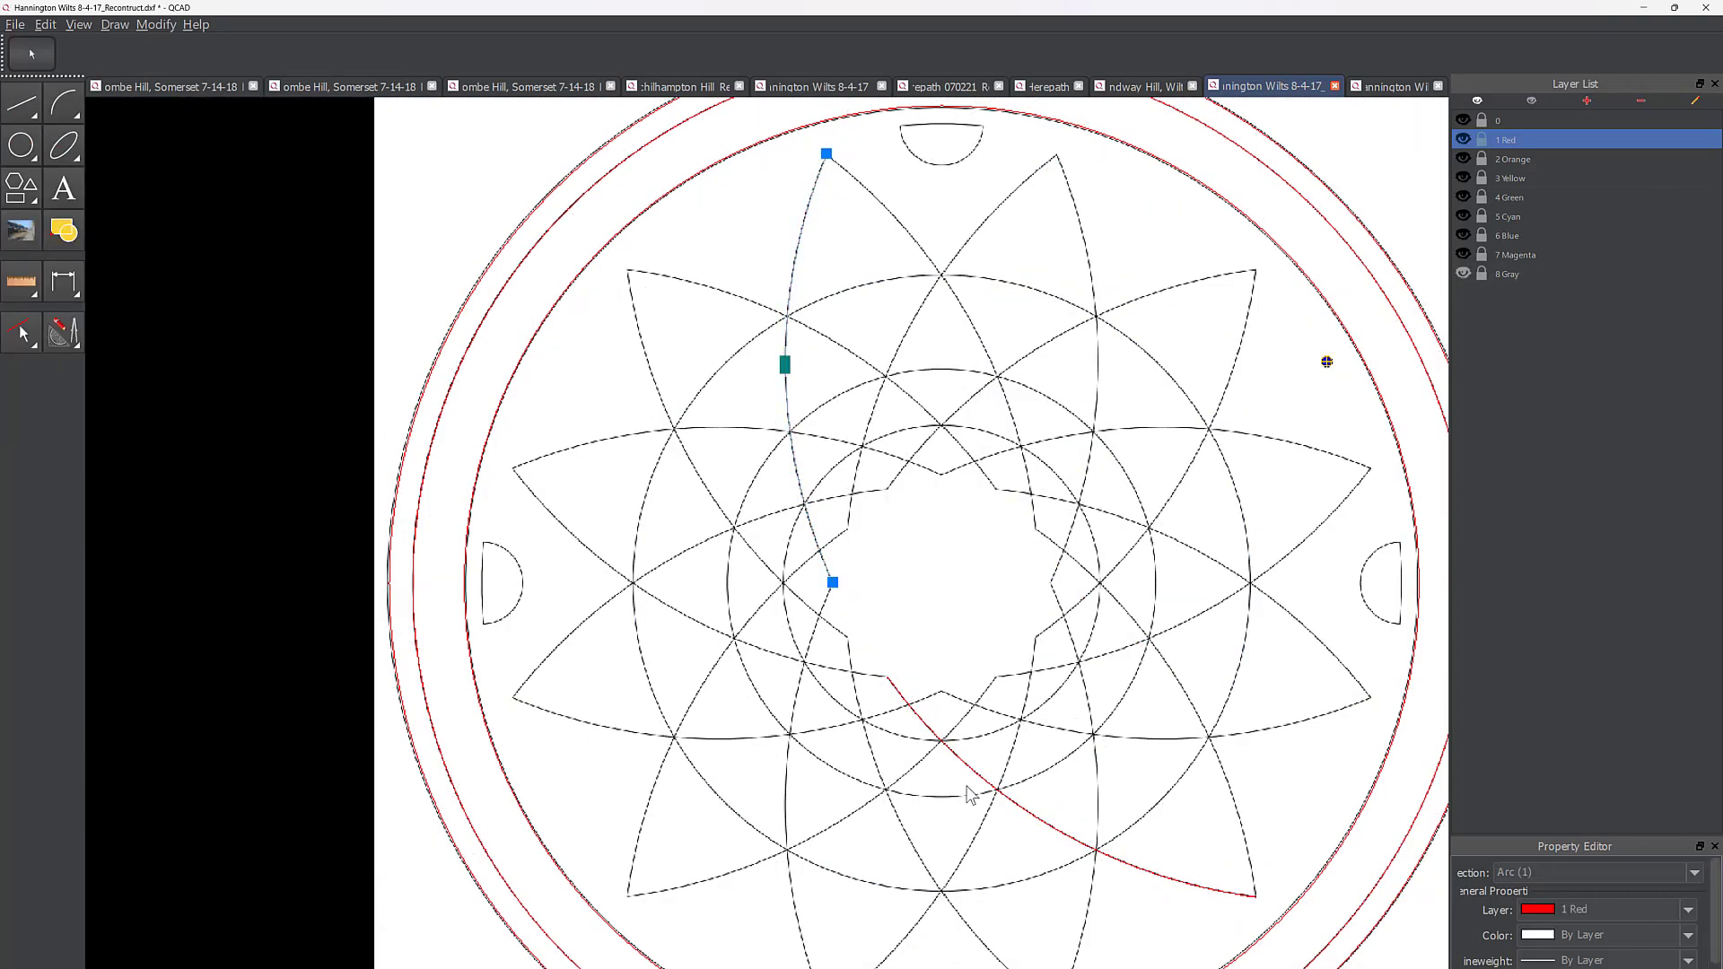
{"action": "left_click", "coordinate": [965, 783], "text": "shift"}
{"action": "left_click", "coordinate": [63, 333]}
{"action": "left_click", "coordinate": [63, 144]}
{"action": "left_click", "coordinate": [941, 583]}
{"action": "left_click", "coordinate": [1039, 694]}
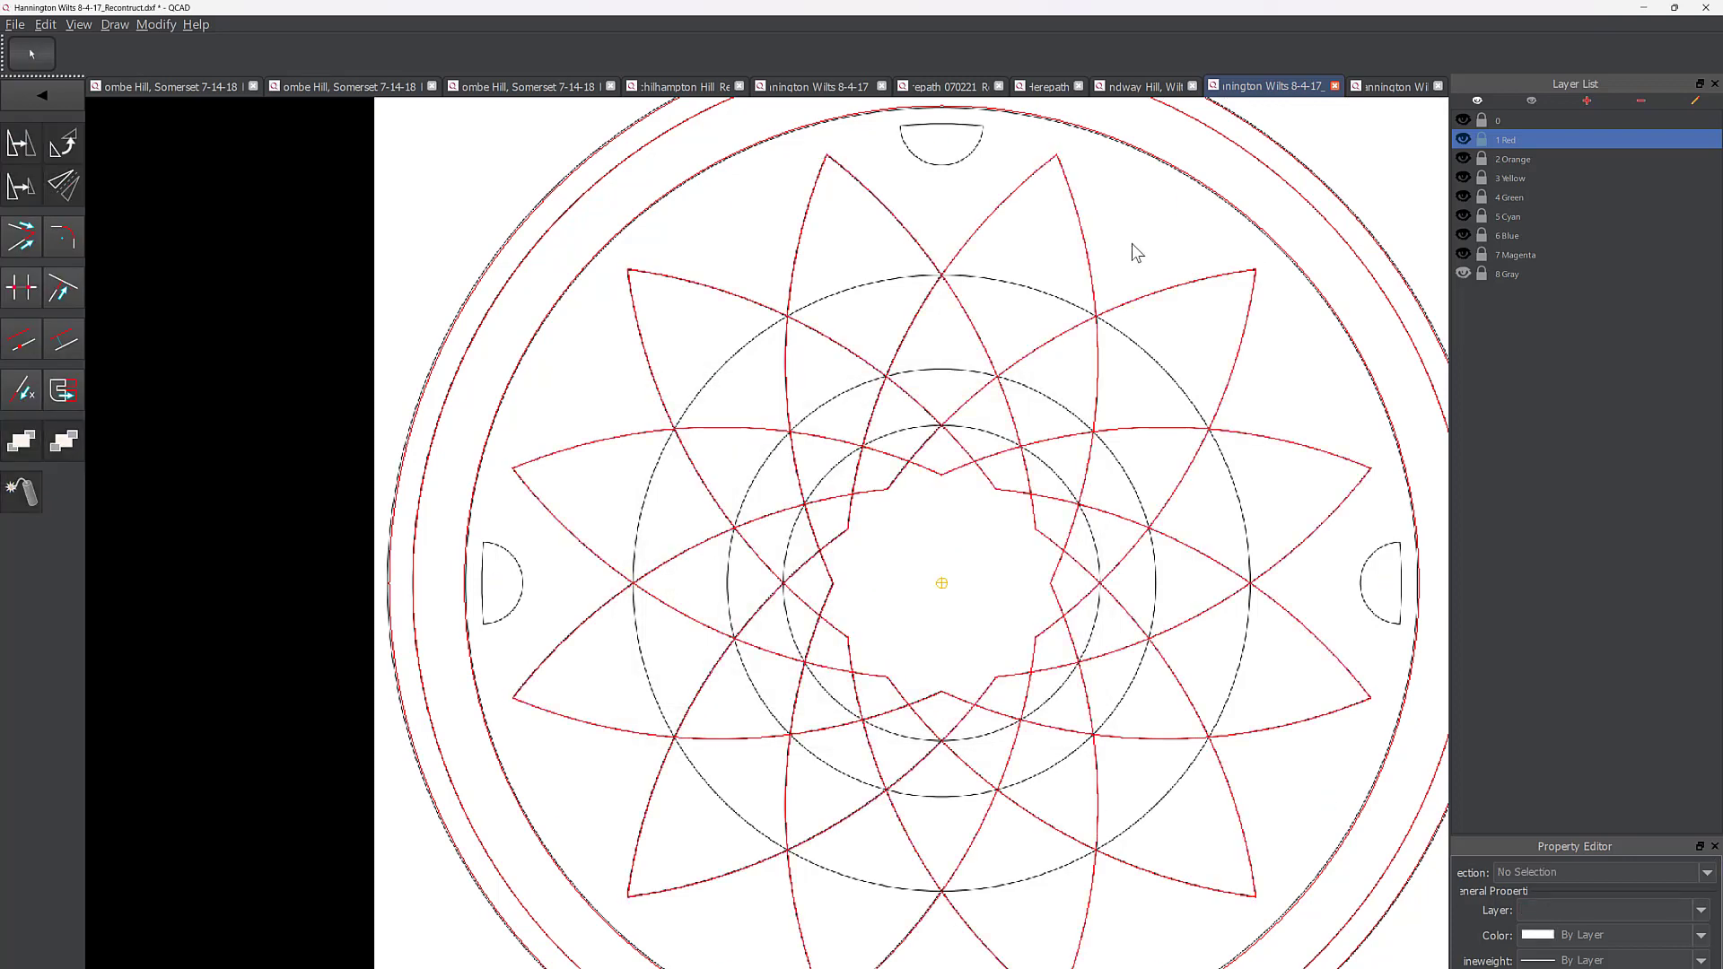
{"action": "left_click", "coordinate": [1463, 273]}
{"action": "left_click", "coordinate": [31, 148]}
{"action": "left_click", "coordinate": [22, 340]}
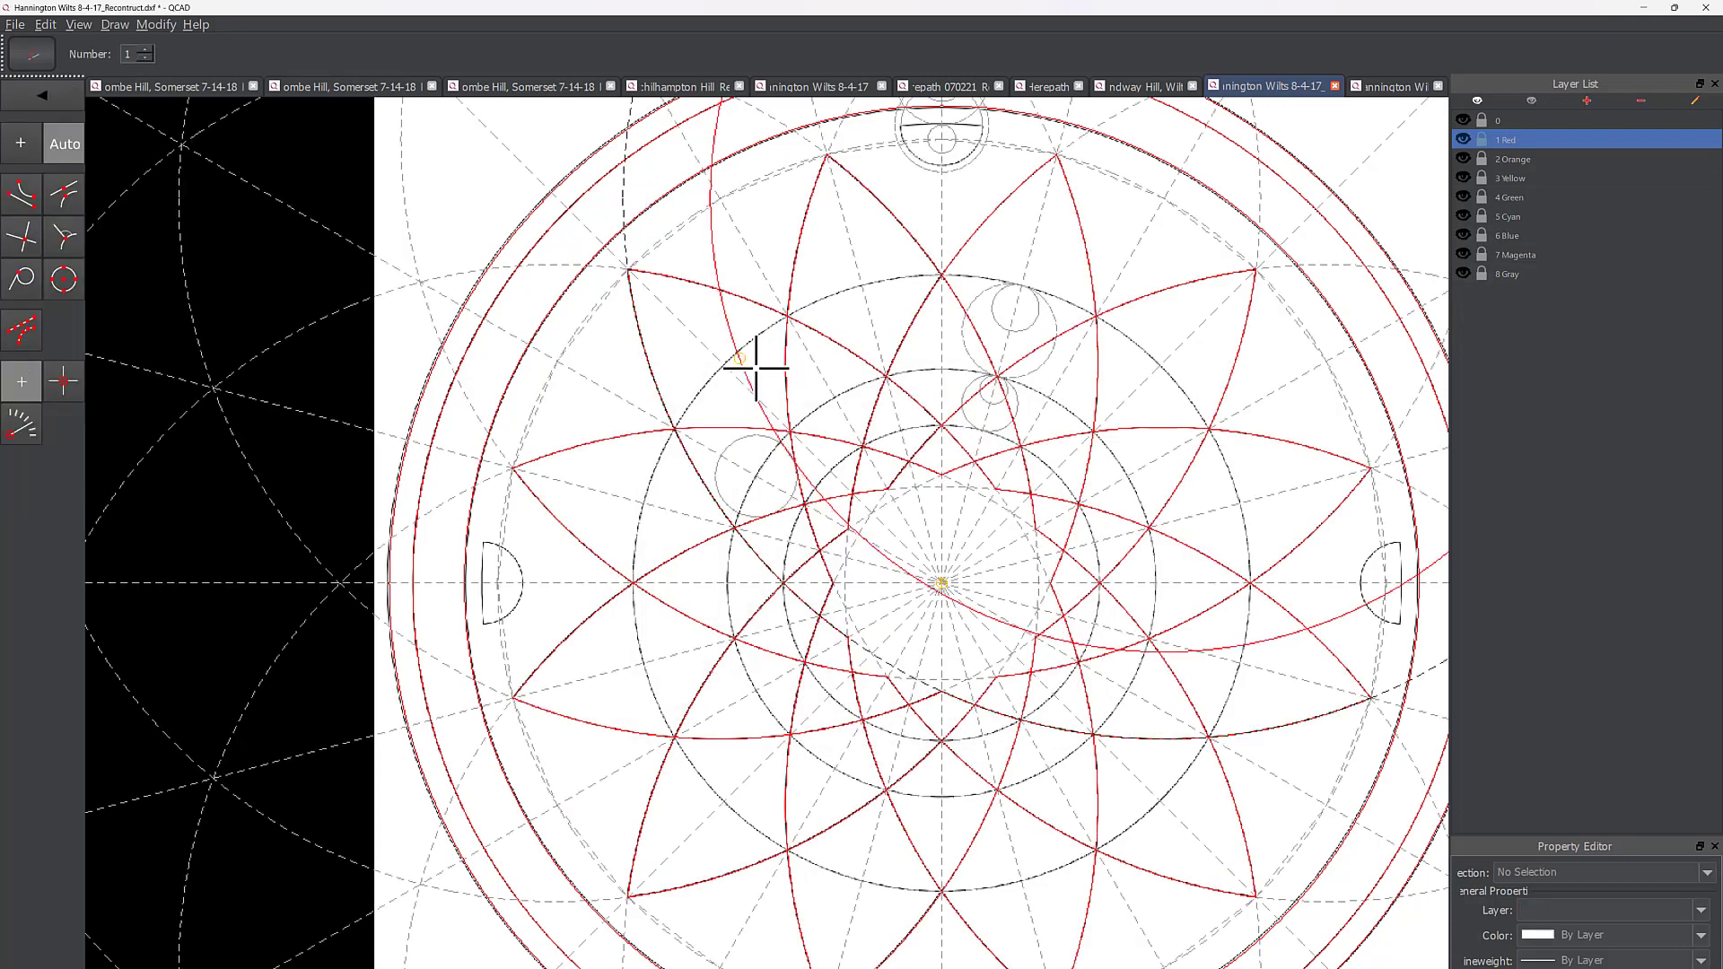
{"action": "key", "text": "Escape"}
Step: Draw three concentric red circles from the design's centre through the petal arc intersections, over the three traced inner circles
{"action": "key", "text": "c"}
{"action": "key", "text": "i"}
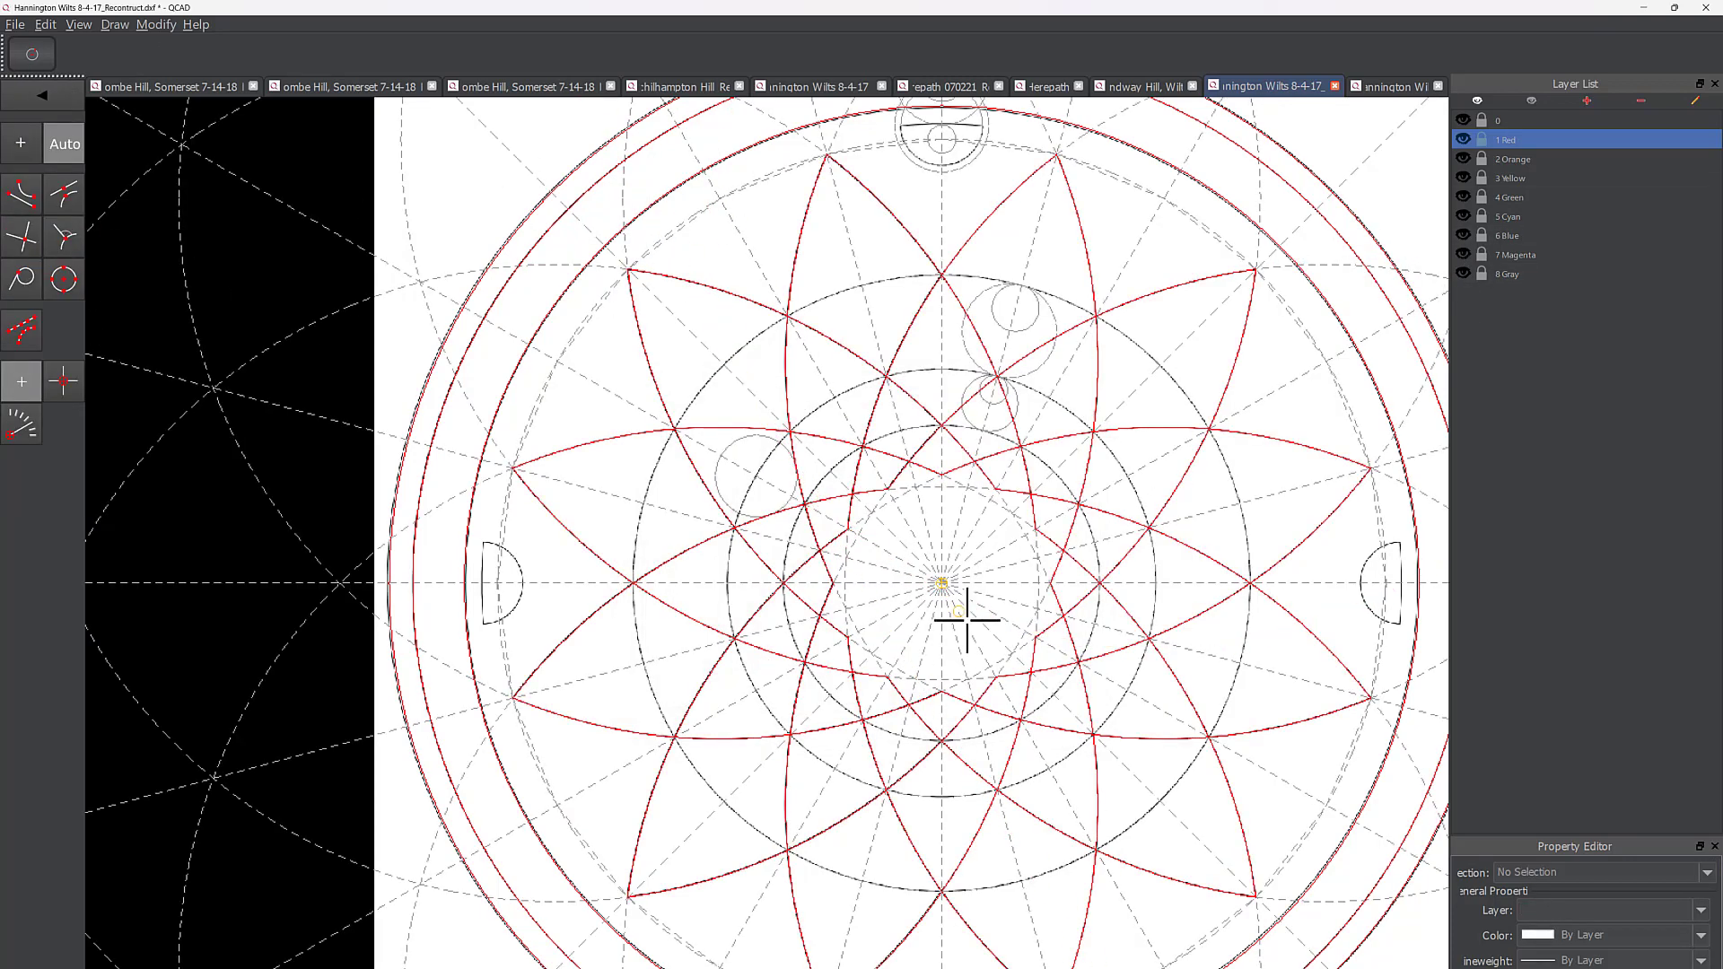
{"action": "left_click", "coordinate": [942, 584]}
{"action": "left_click", "coordinate": [908, 482]}
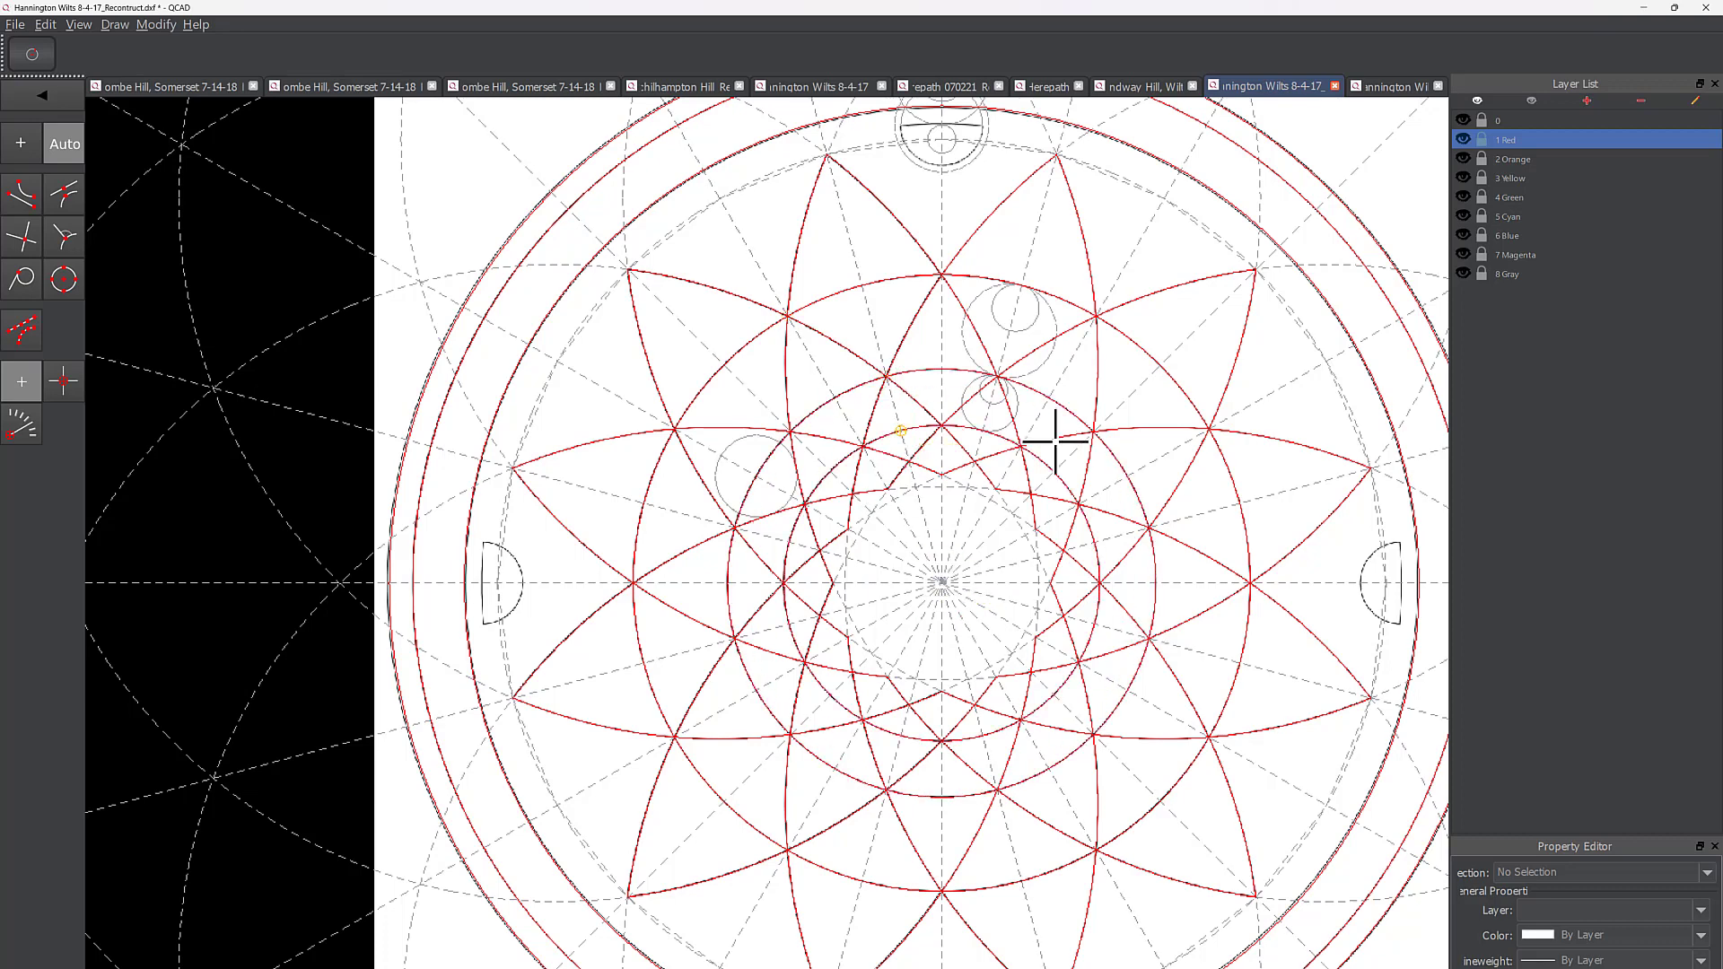
Step: Trace the upper half-moon's rounded lower edge with a red arc centred on its construction circle, between the two corner points
{"action": "scroll", "coordinate": [1058, 443], "scroll_direction": "up", "scroll_amount": 3}
{"action": "key", "text": "Escape"}
{"action": "left_click", "coordinate": [1079, 311]}
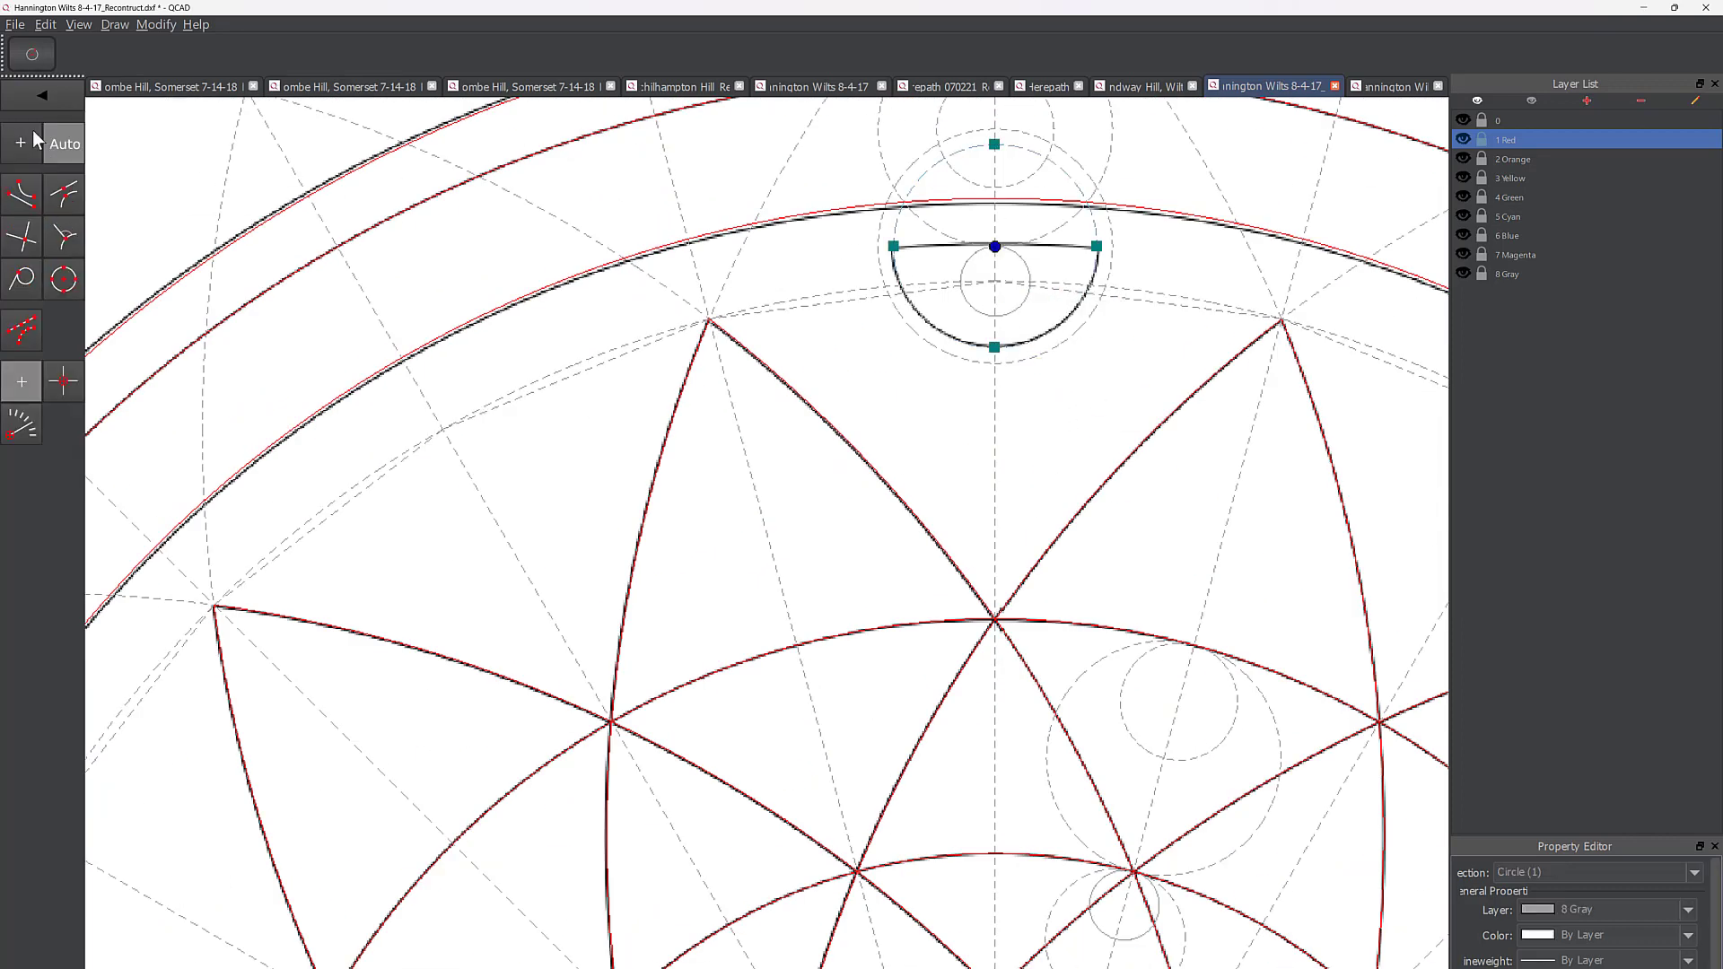
{"action": "key", "text": "a"}
{"action": "key", "text": "c"}
{"action": "left_click", "coordinate": [994, 246]}
{"action": "key", "text": "Escape"}
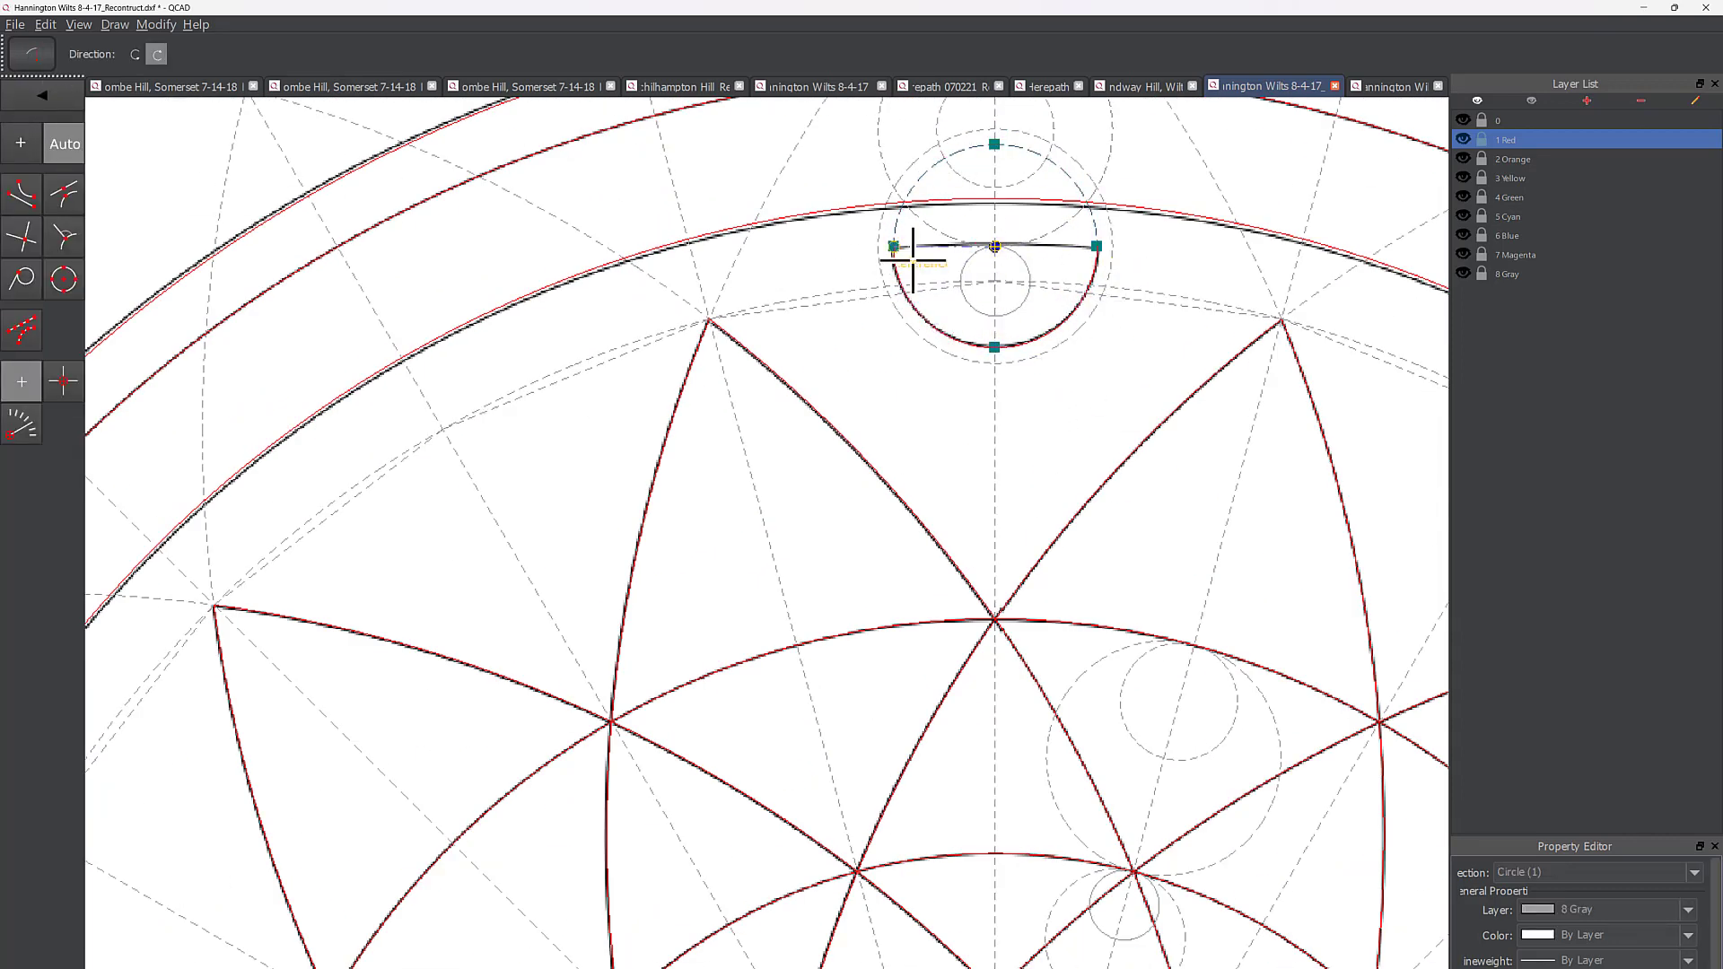
Step: Close the upper half-moon with a shallow red arc along its nearly flat top edge, centred on the design's centre
{"action": "key", "text": "c"}
{"action": "key", "text": "i"}
{"action": "key", "text": "Escape"}
{"action": "scroll", "coordinate": [1075, 367], "scroll_direction": "down", "scroll_amount": 3}
{"action": "key", "text": "a"}
{"action": "key", "text": "c"}
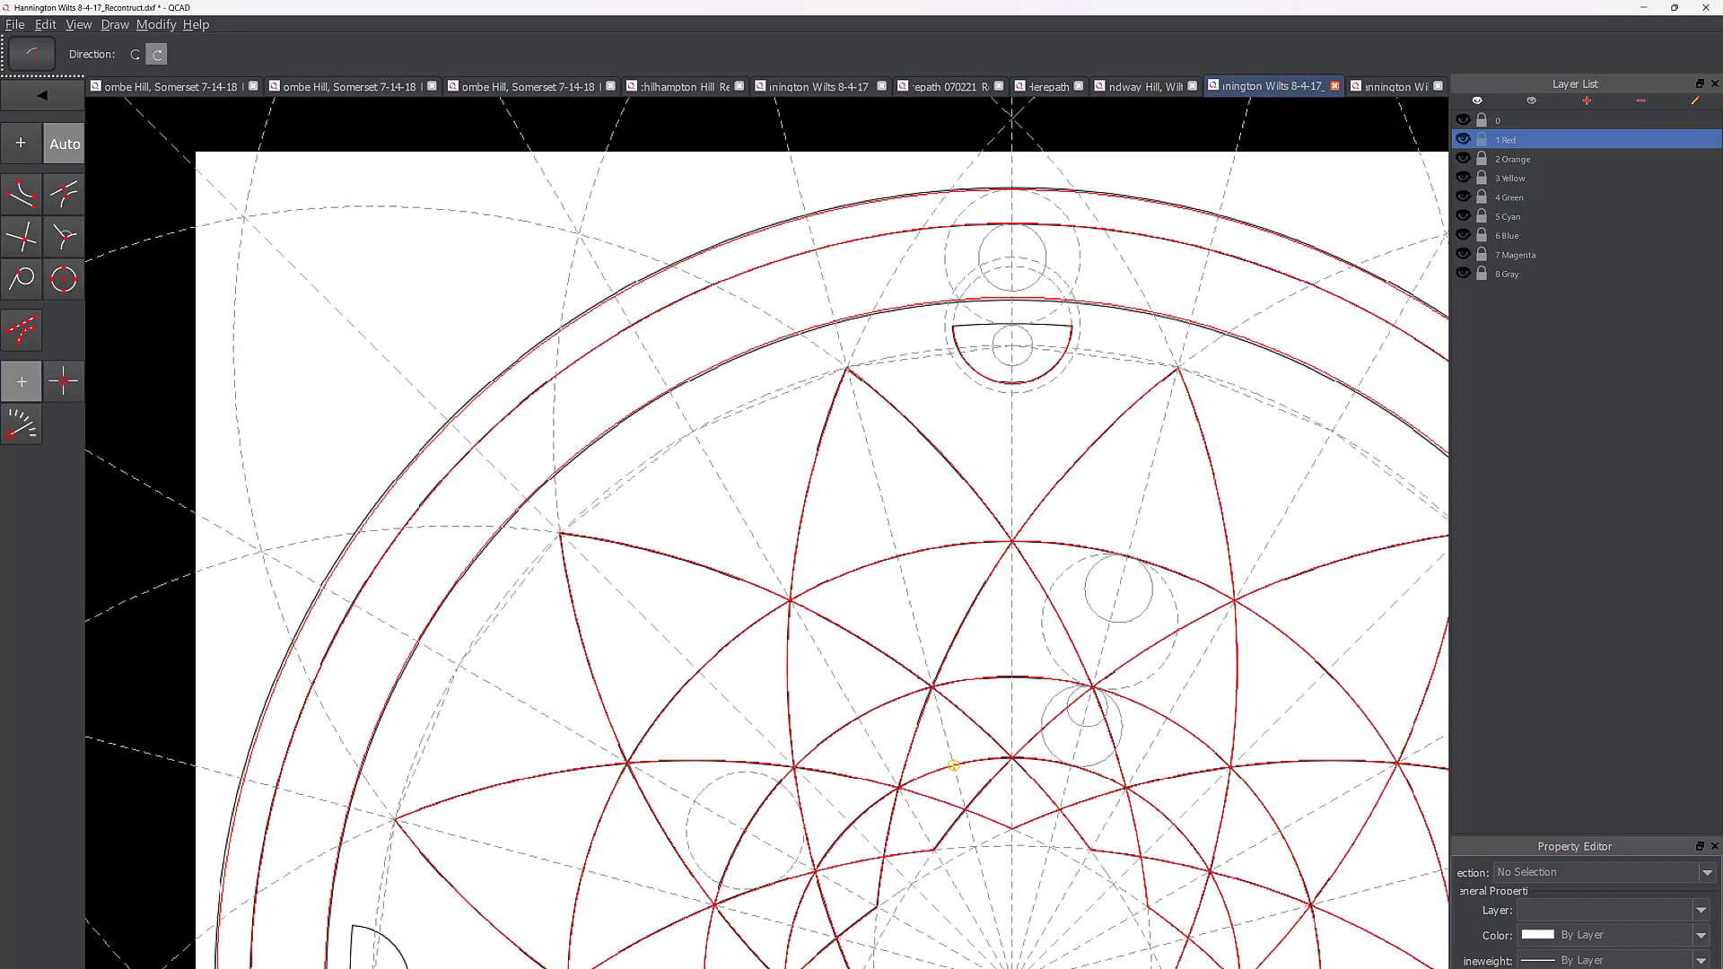
{"action": "scroll", "coordinate": [892, 347], "scroll_direction": "up", "scroll_amount": 4}
{"action": "key", "text": "Escape"}
{"action": "scroll", "coordinate": [1186, 361], "scroll_direction": "down", "scroll_amount": 2}
Step: Hide the 8 Gray layer and rotate-copy the half-moon's two red arcs by 90° around the design's centre to the other three sides
{"action": "left_click", "coordinate": [1463, 274]}
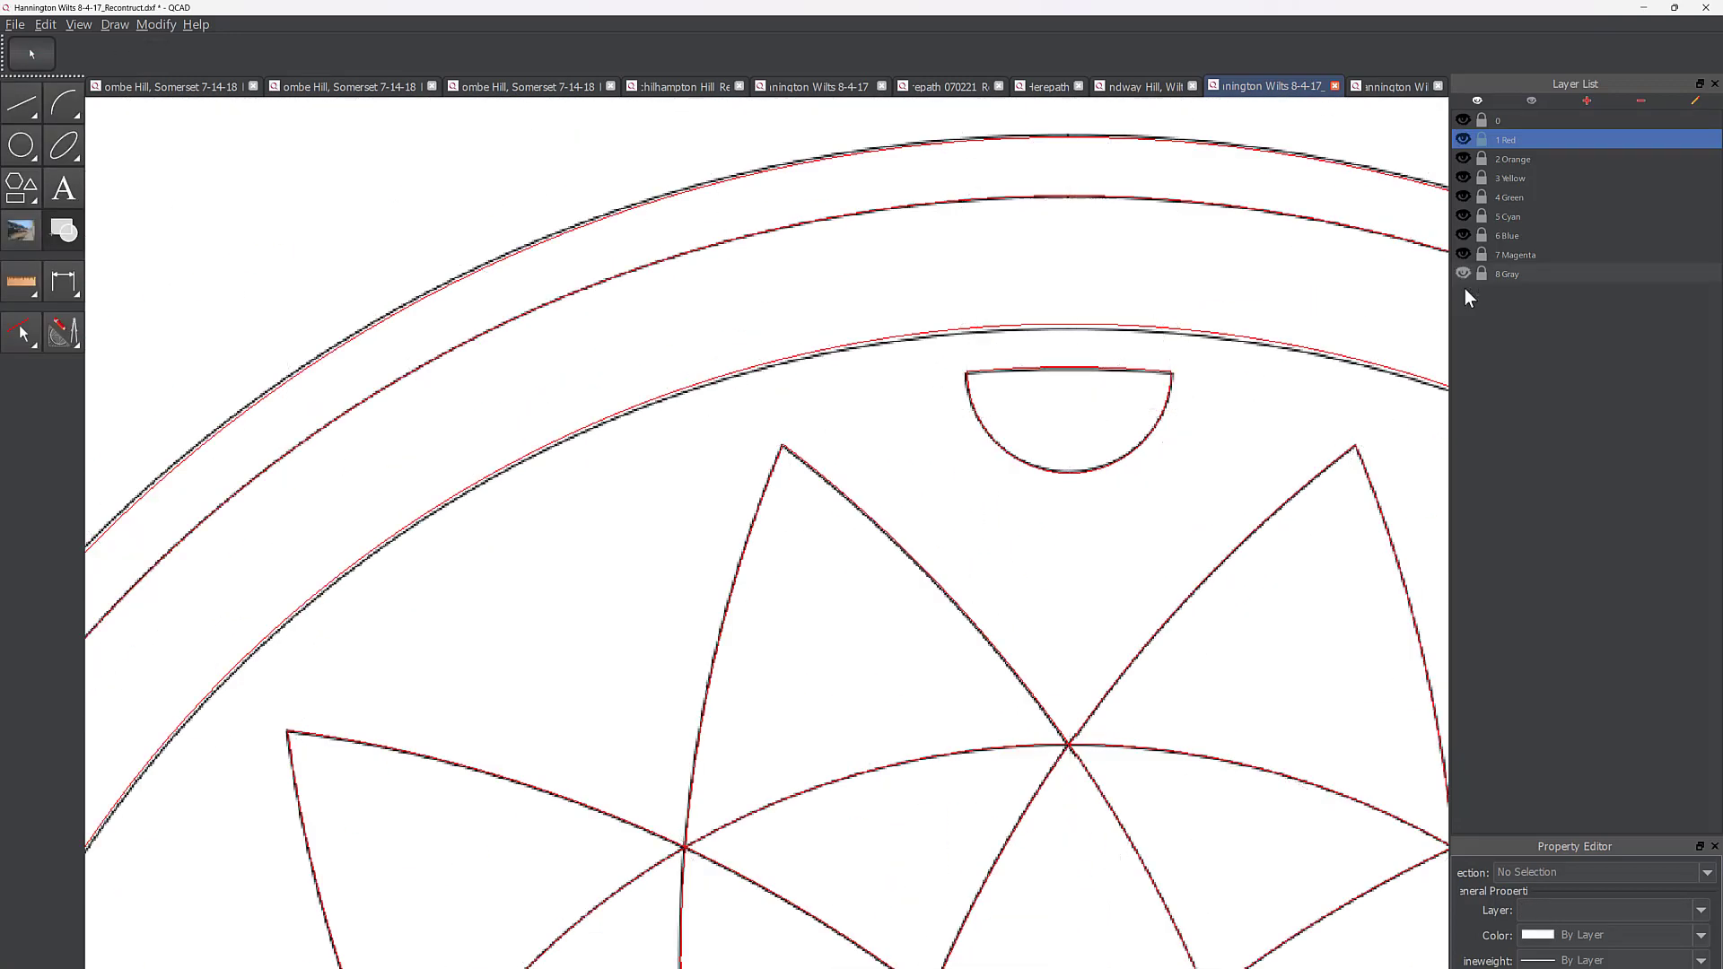
{"action": "left_click", "coordinate": [1108, 463]}
{"action": "key", "text": "z"}
{"action": "key", "text": "a"}
{"action": "key", "text": "r"}
{"action": "key", "text": "o"}
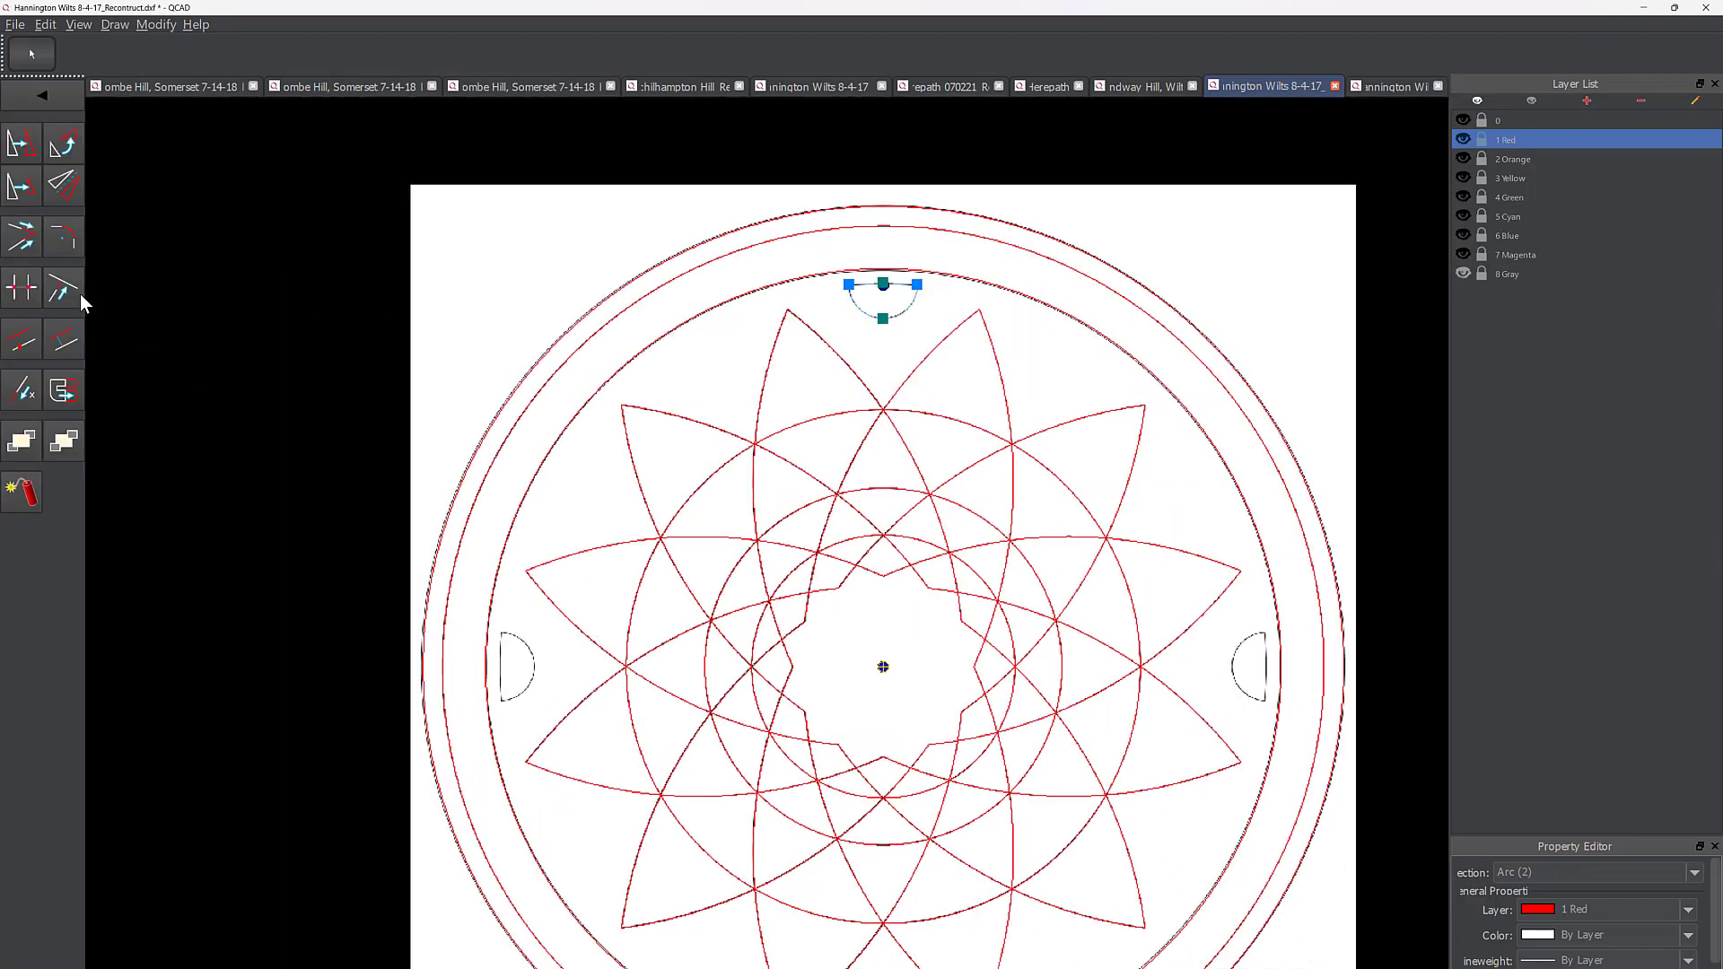
{"action": "left_click", "coordinate": [885, 666]}
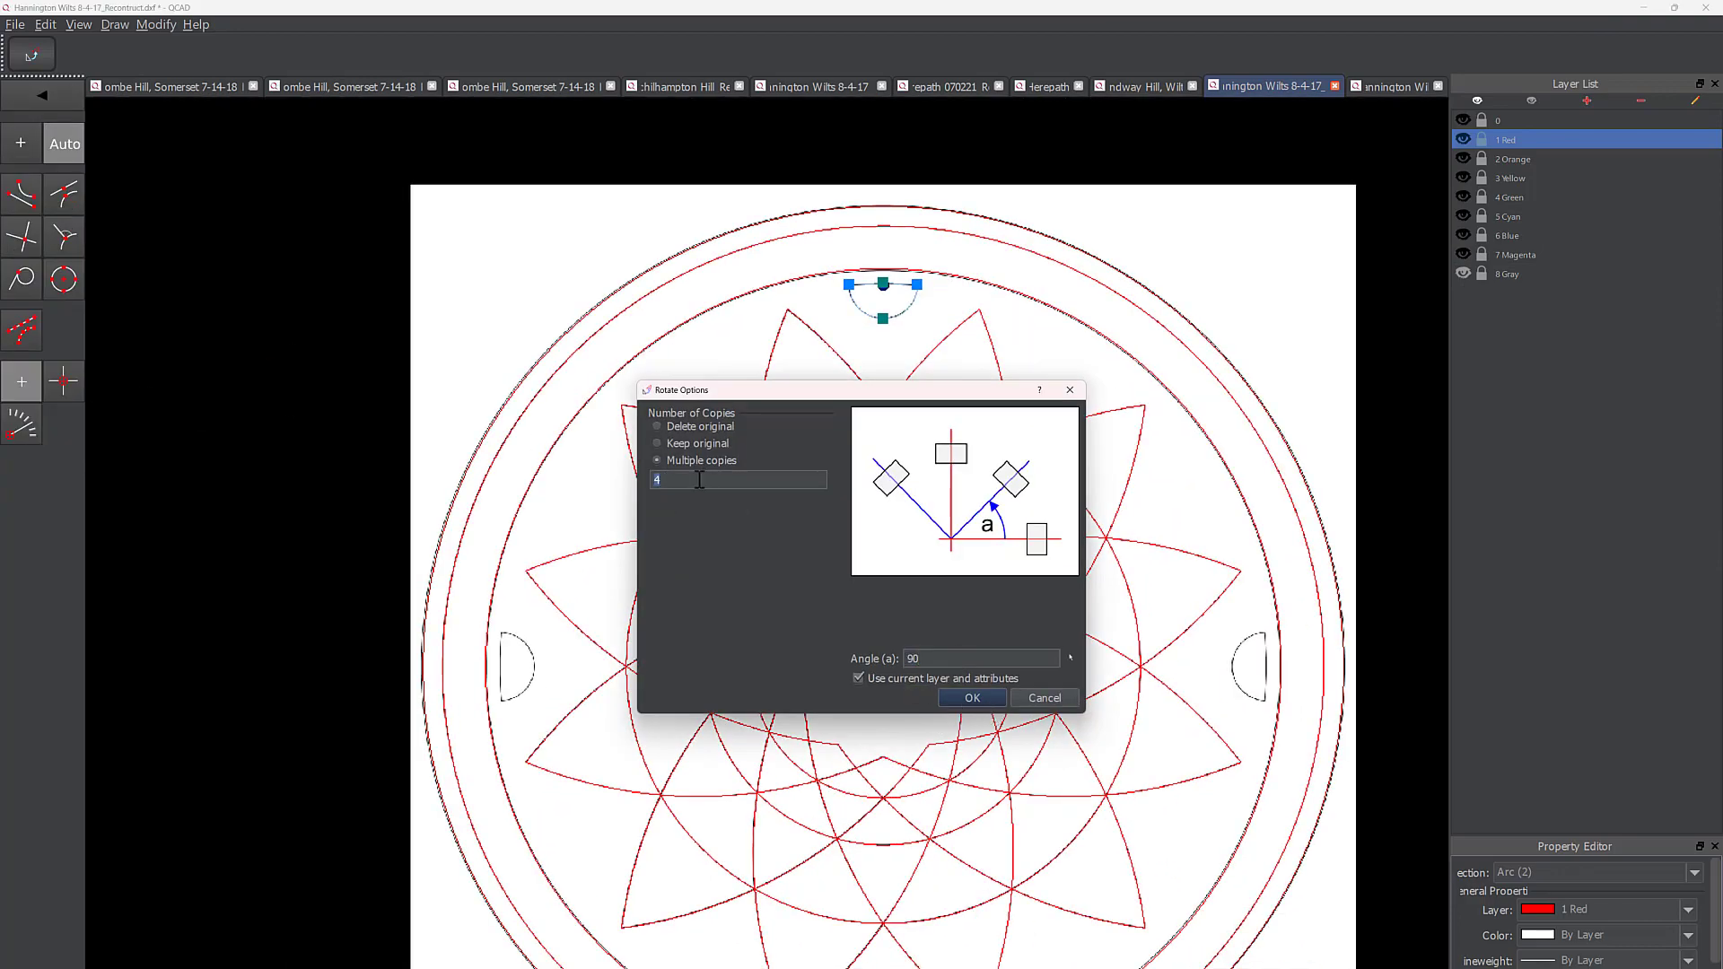
{"action": "key", "text": "Escape"}
{"action": "key", "text": "Escape"}
Step: Switch to the photo viewer to compare the red reconstruction with the aerial photo of the crop circle
{"action": "scroll", "coordinate": [1118, 529], "scroll_direction": "down", "scroll_amount": 1}
{"action": "key", "text": "alt+Tab"}
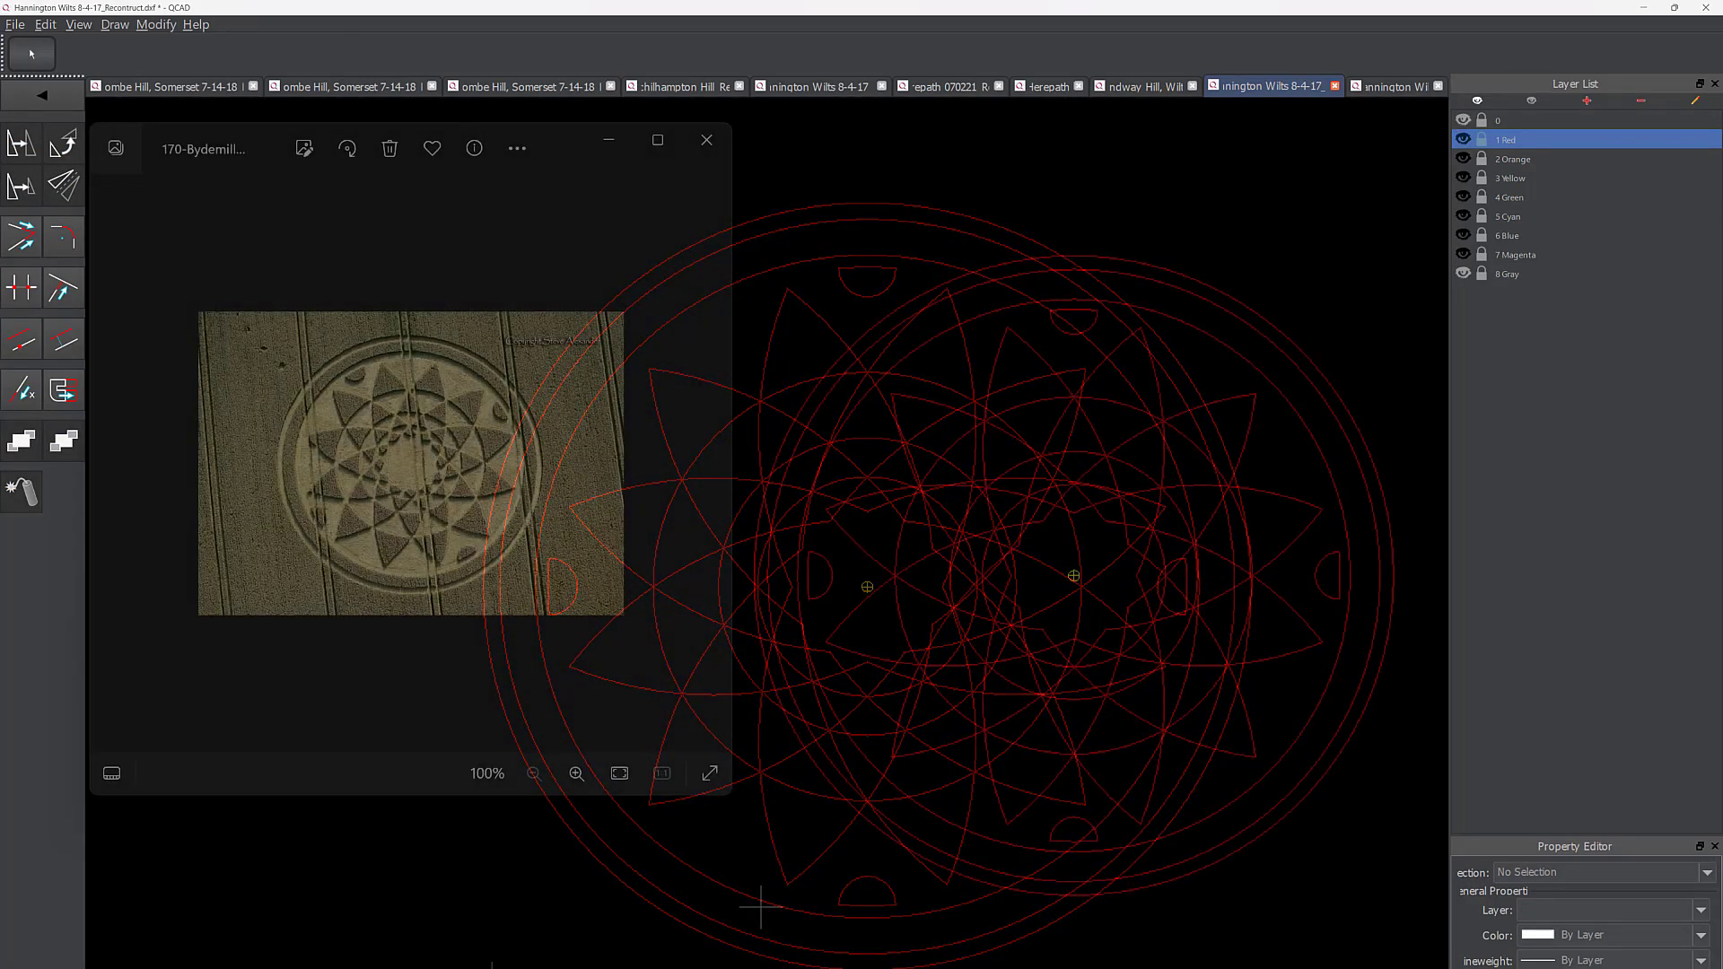